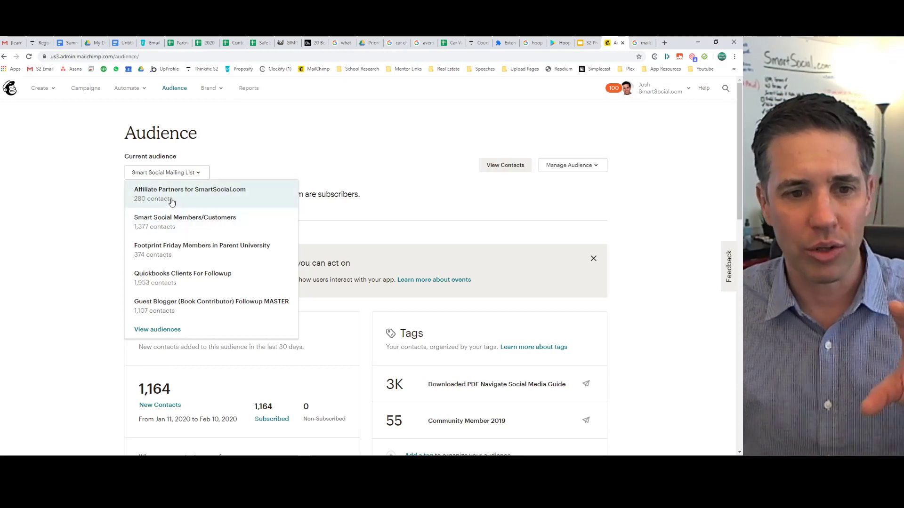
Check the audience list and stay on Smart Social Mailing List.
{"action": "left_click", "coordinate": [159, 173]}
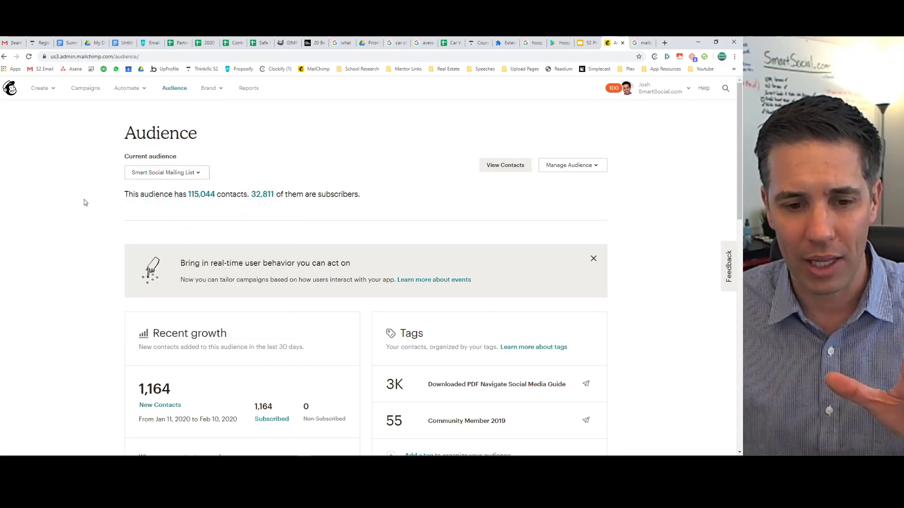
{"action": "scroll", "coordinate": [85, 203], "scroll_direction": "down", "scroll_amount": 10}
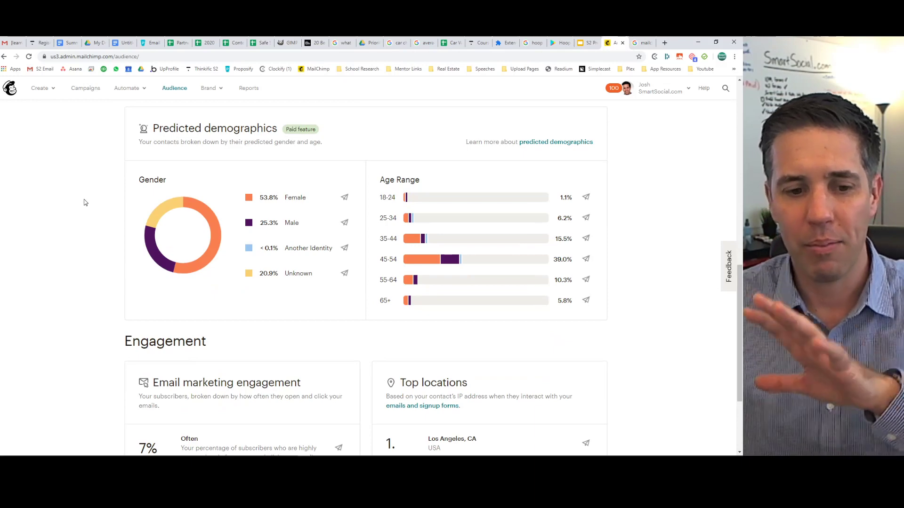
{"action": "scroll", "coordinate": [85, 202], "scroll_direction": "down", "scroll_amount": 3}
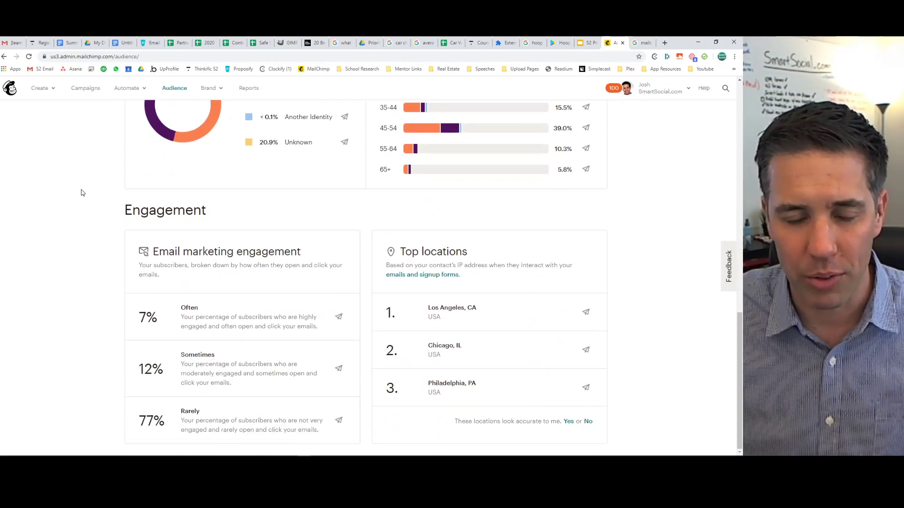
{"action": "scroll", "coordinate": [82, 193], "scroll_direction": "up", "scroll_amount": 13}
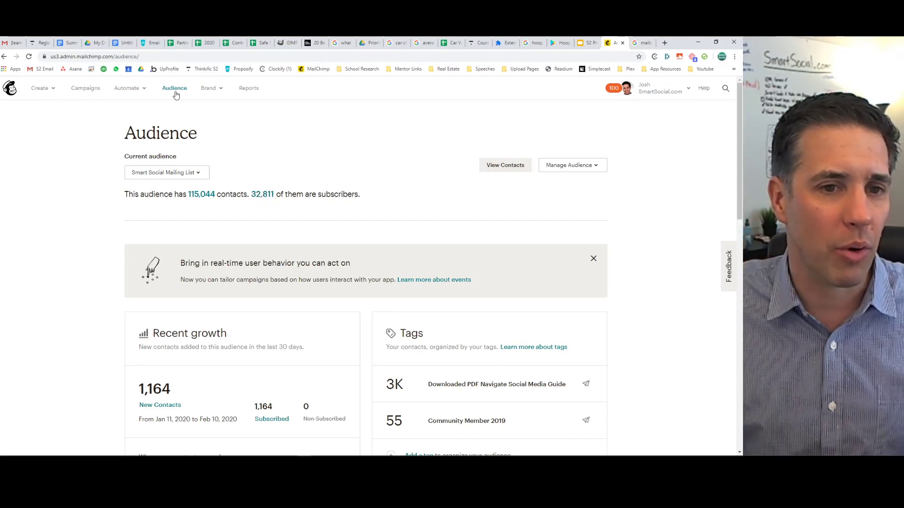
{"action": "left_click", "coordinate": [196, 173]}
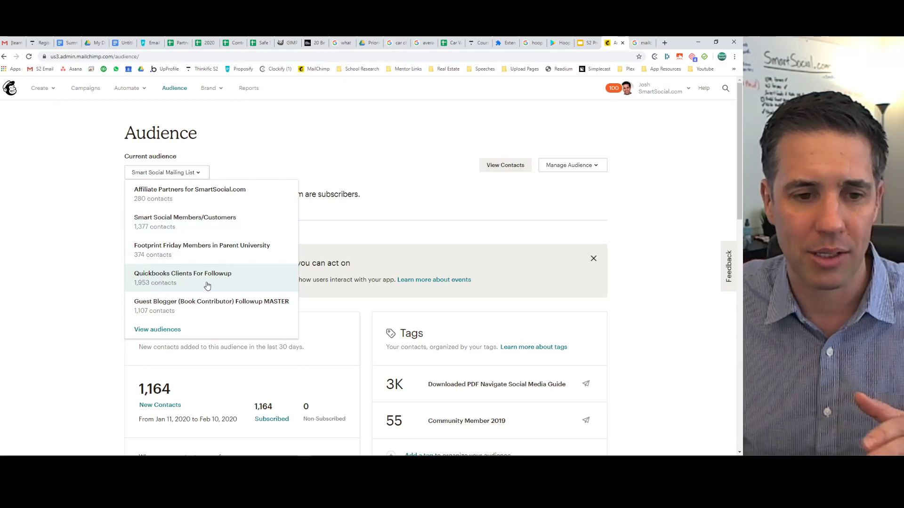
{"action": "left_click", "coordinate": [98, 235]}
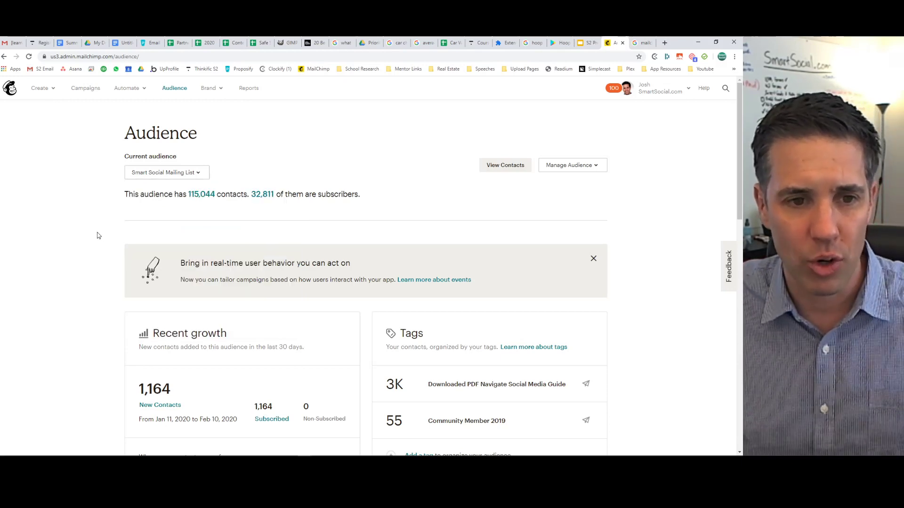
Go to the Campaigns page for Smart Social Mailing List.
{"action": "left_click", "coordinate": [160, 174]}
{"action": "left_click", "coordinate": [135, 172]}
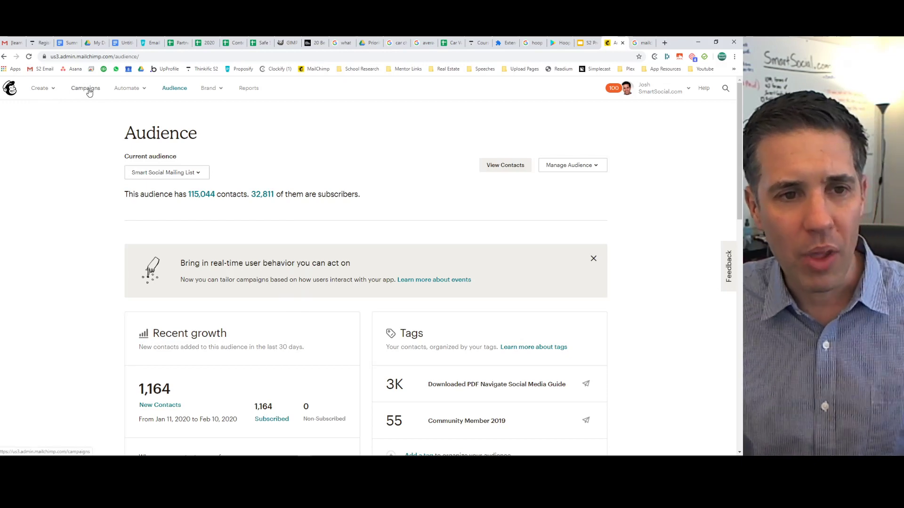
{"action": "mouse_move", "coordinate": [126, 90]}
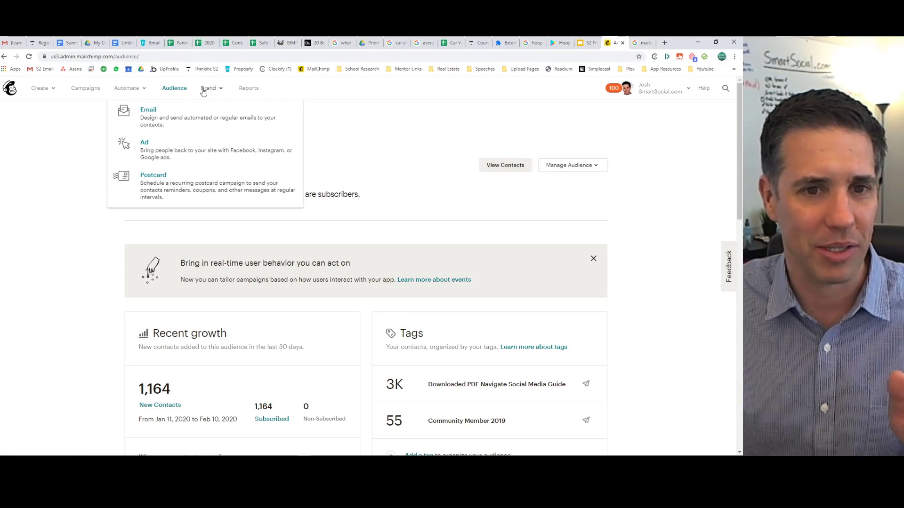
{"action": "left_click", "coordinate": [82, 89]}
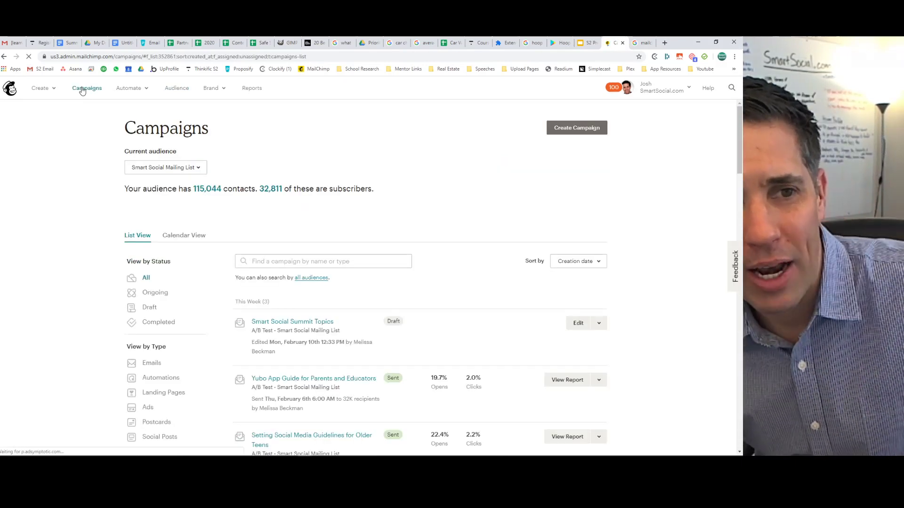
{"action": "left_click", "coordinate": [47, 89]}
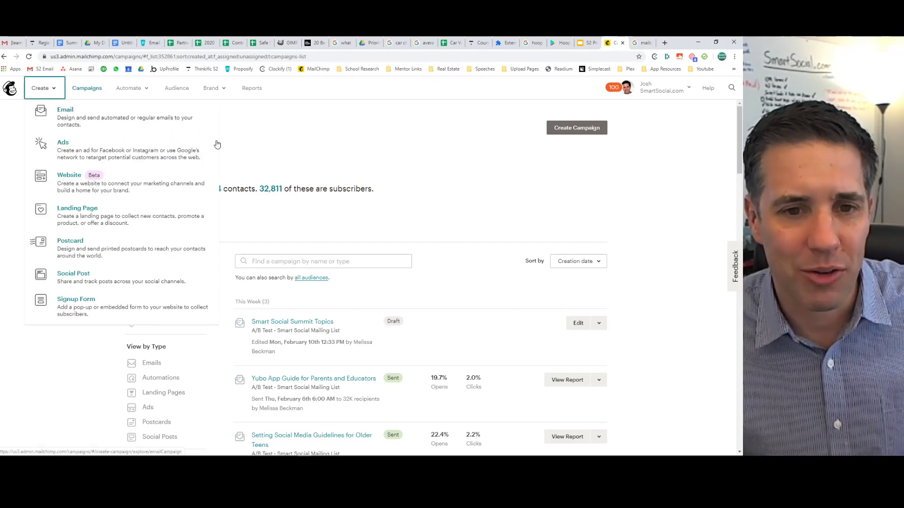
{"action": "left_click", "coordinate": [277, 143]}
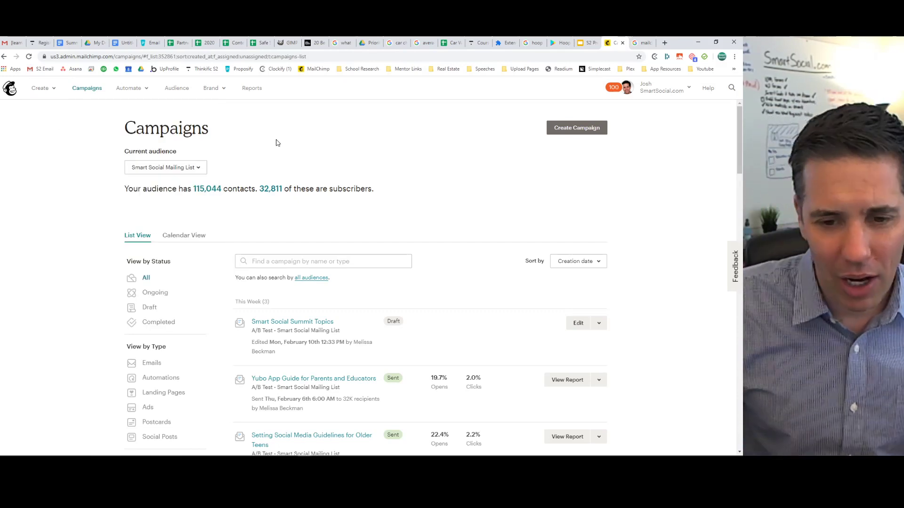
{"action": "scroll", "coordinate": [479, 198], "scroll_direction": "down", "scroll_amount": 2}
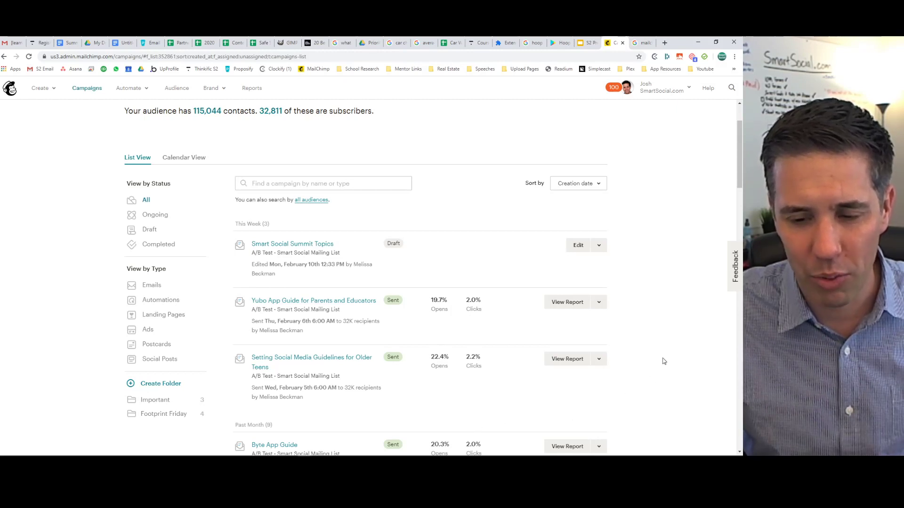
{"action": "scroll", "coordinate": [662, 359], "scroll_direction": "down", "scroll_amount": 3}
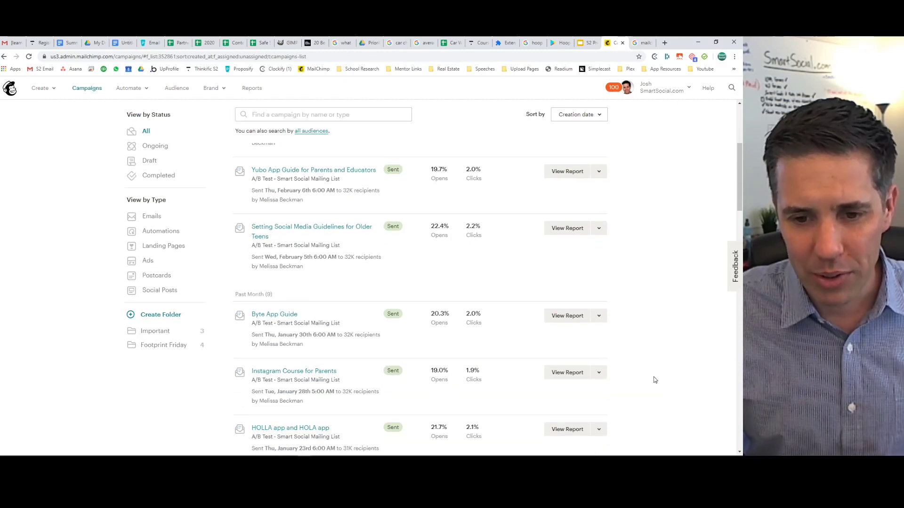
{"action": "scroll", "coordinate": [650, 377], "scroll_direction": "down", "scroll_amount": 3}
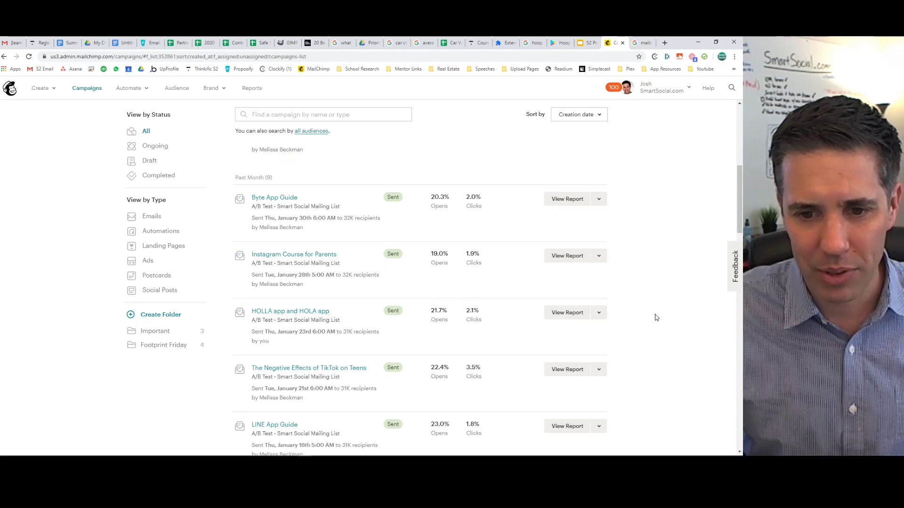
{"action": "scroll", "coordinate": [656, 318], "scroll_direction": "down", "scroll_amount": 2}
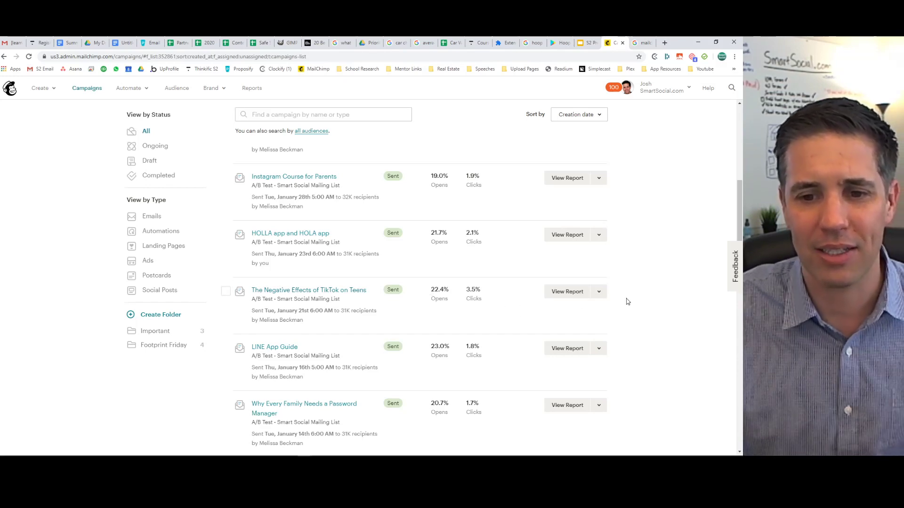
{"action": "mouse_move", "coordinate": [433, 297]}
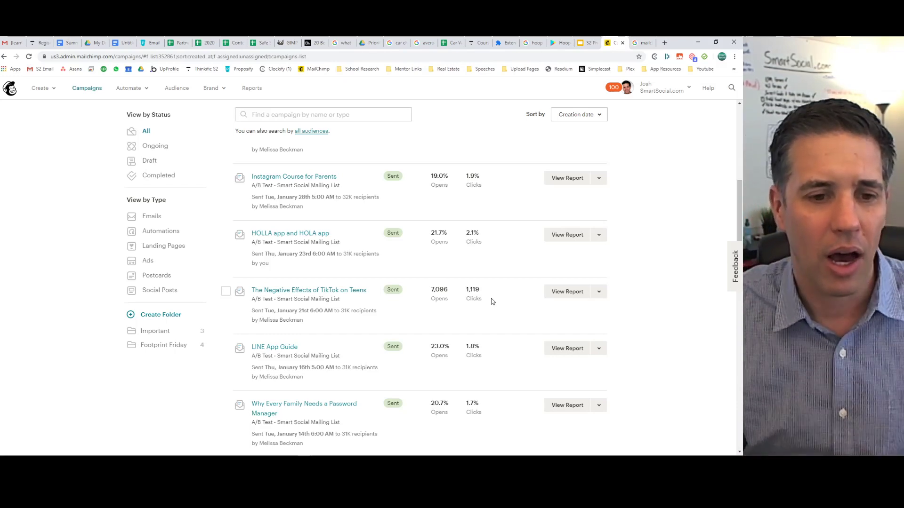
{"action": "scroll", "coordinate": [99, 275], "scroll_direction": "up", "scroll_amount": 6}
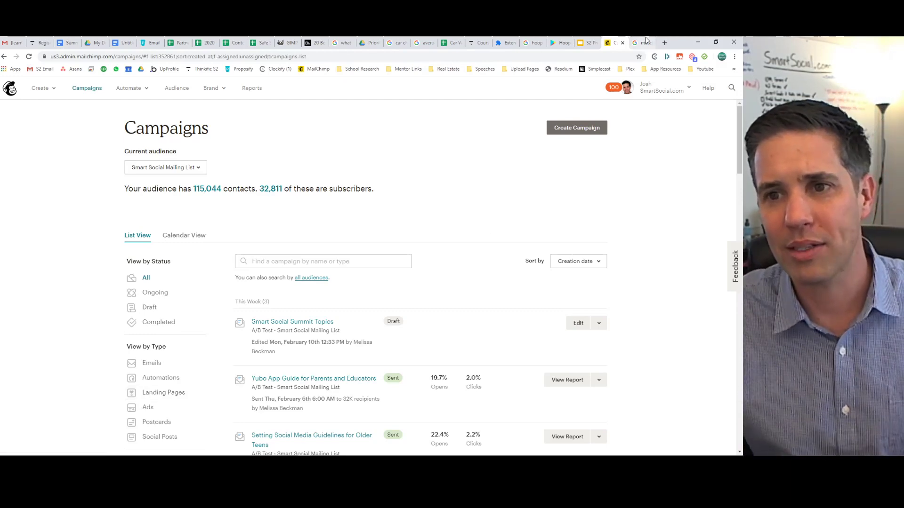
Load smartsocial.com in a new tab, browse its homepage, then return to Mailchimp's campaigns.
{"action": "left_click", "coordinate": [664, 42]}
{"action": "type", "text": "smart"}
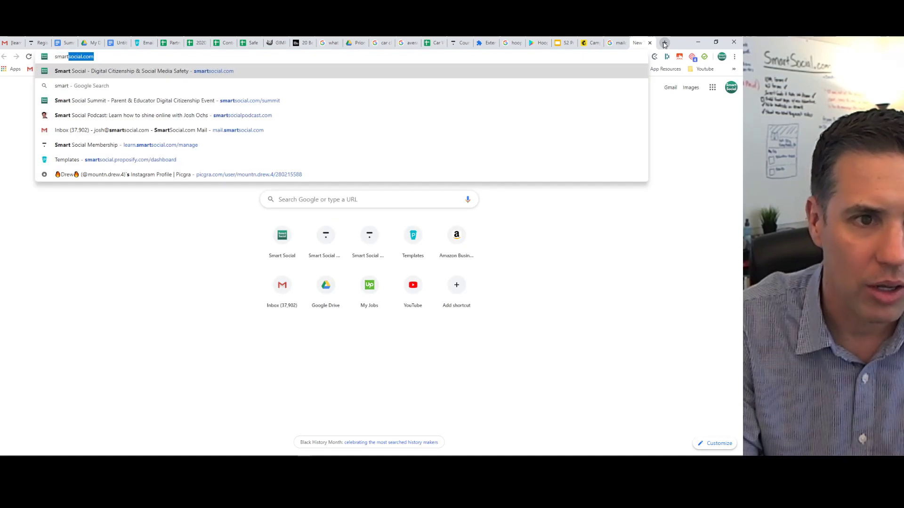
{"action": "key", "text": "Return"}
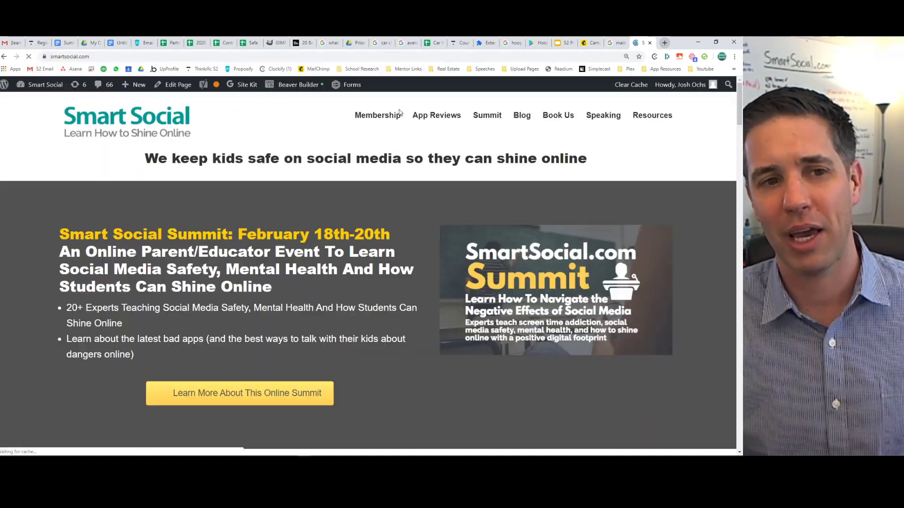
{"action": "scroll", "coordinate": [328, 219], "scroll_direction": "down", "scroll_amount": 3}
{"action": "scroll", "coordinate": [329, 222], "scroll_direction": "down", "scroll_amount": 5}
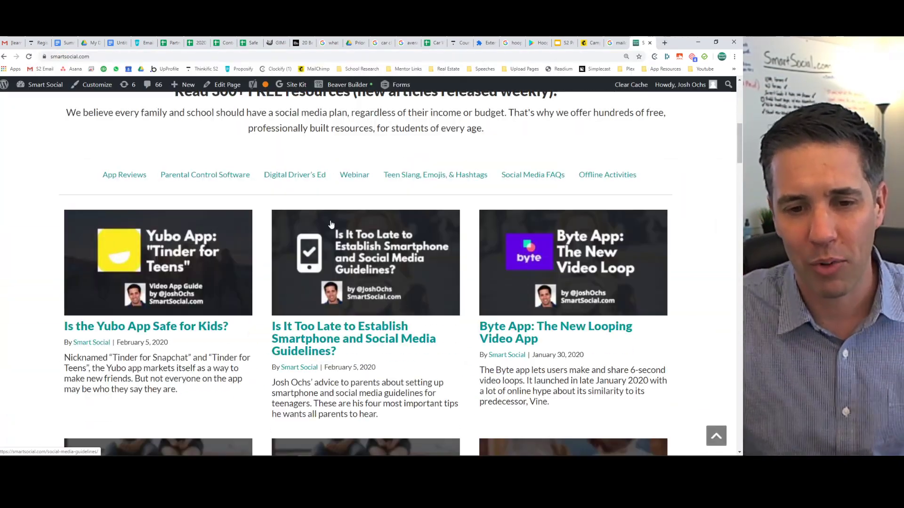
{"action": "scroll", "coordinate": [330, 222], "scroll_direction": "up", "scroll_amount": 8}
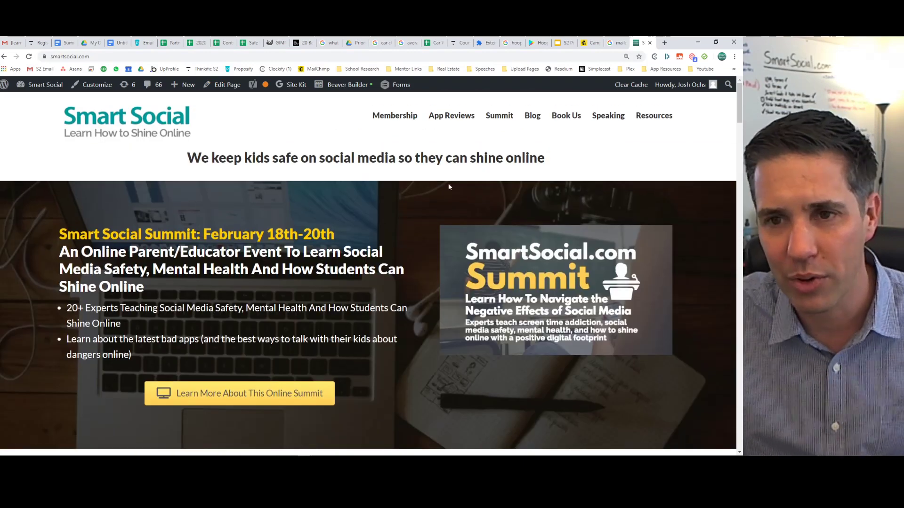
{"action": "left_click", "coordinate": [617, 43]}
{"action": "left_click", "coordinate": [586, 42]}
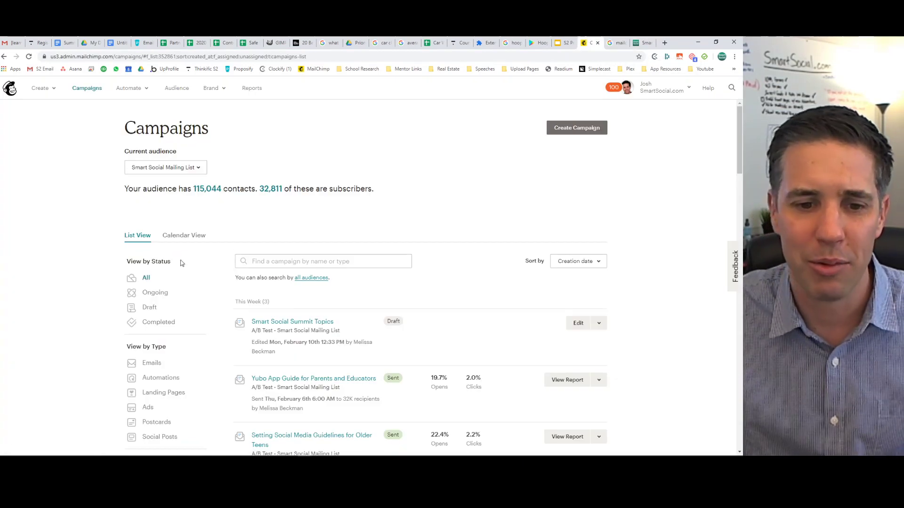
Filter campaigns to Automations and open the S3 Client Speech Marketing Materials Instant Send report.
{"action": "scroll", "coordinate": [38, 286], "scroll_direction": "down", "scroll_amount": 3}
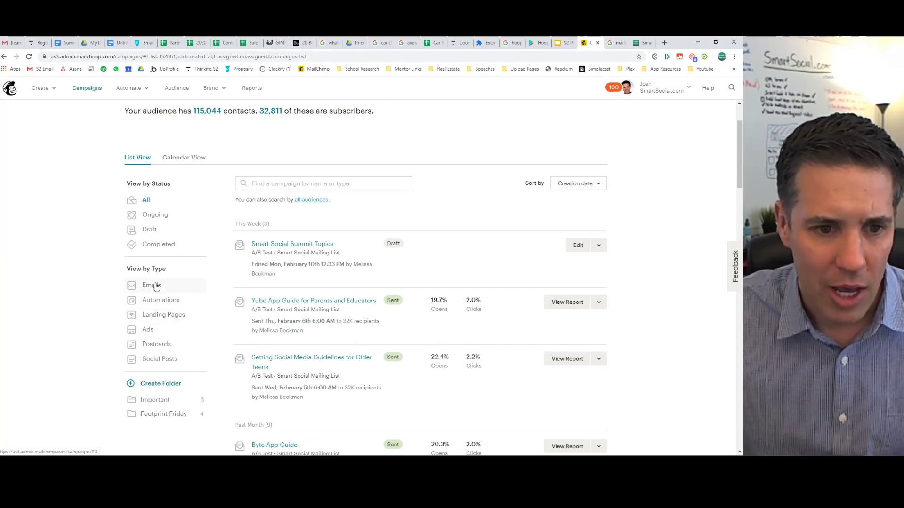
{"action": "left_click", "coordinate": [158, 302]}
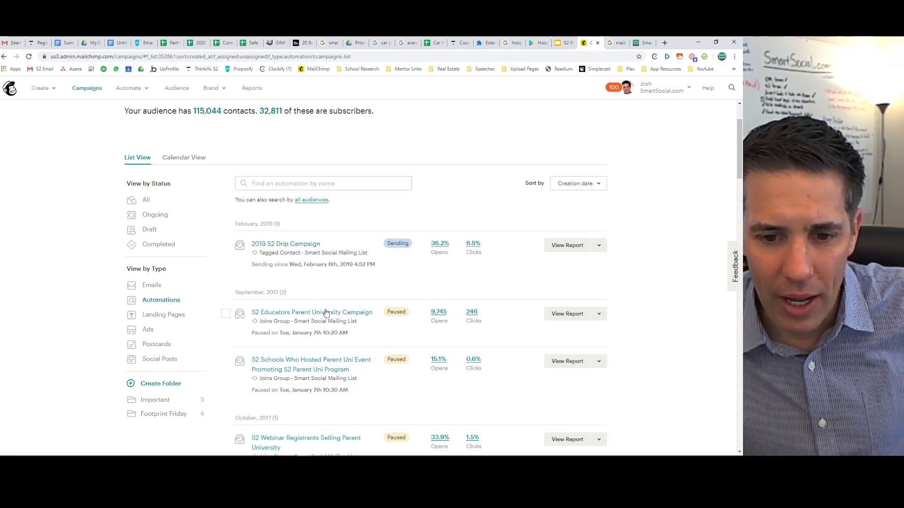
{"action": "scroll", "coordinate": [327, 313], "scroll_direction": "down", "scroll_amount": 6}
{"action": "scroll", "coordinate": [376, 304], "scroll_direction": "down", "scroll_amount": 5}
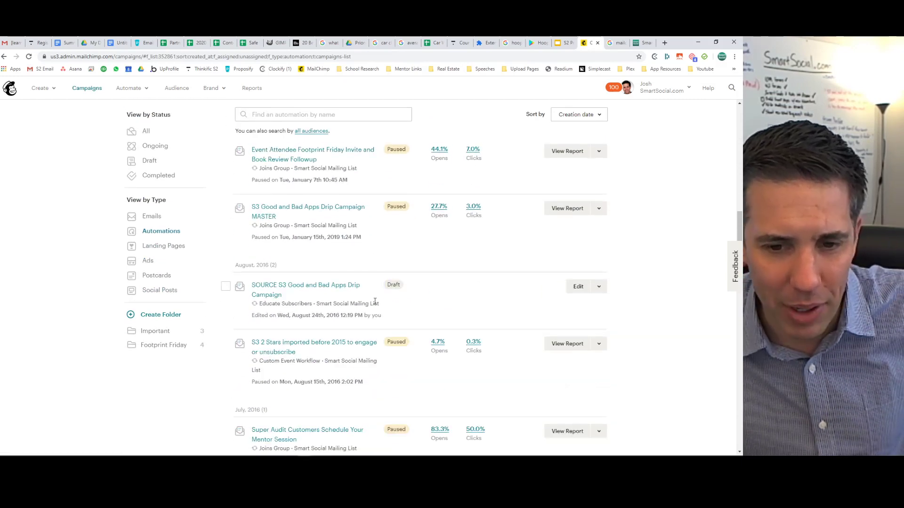
{"action": "scroll", "coordinate": [300, 237], "scroll_direction": "down", "scroll_amount": 4}
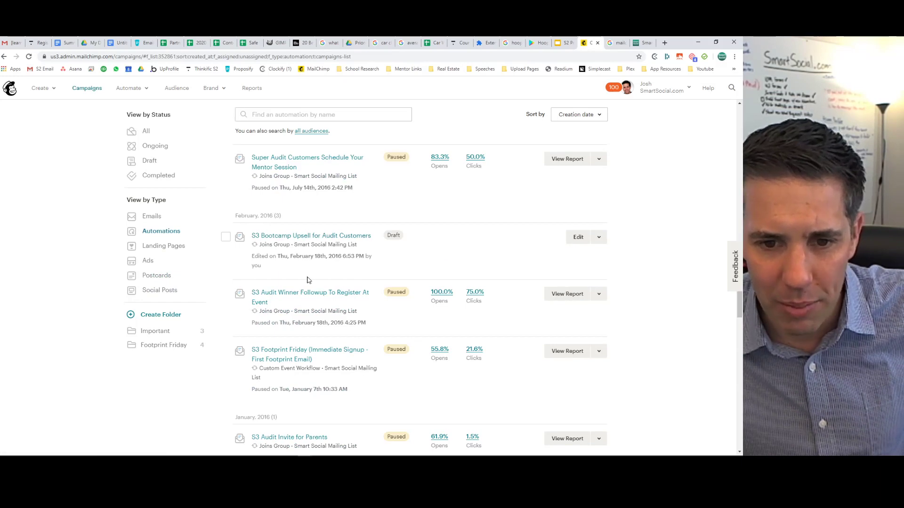
{"action": "scroll", "coordinate": [307, 281], "scroll_direction": "down", "scroll_amount": 12}
{"action": "scroll", "coordinate": [306, 281], "scroll_direction": "up", "scroll_amount": 2}
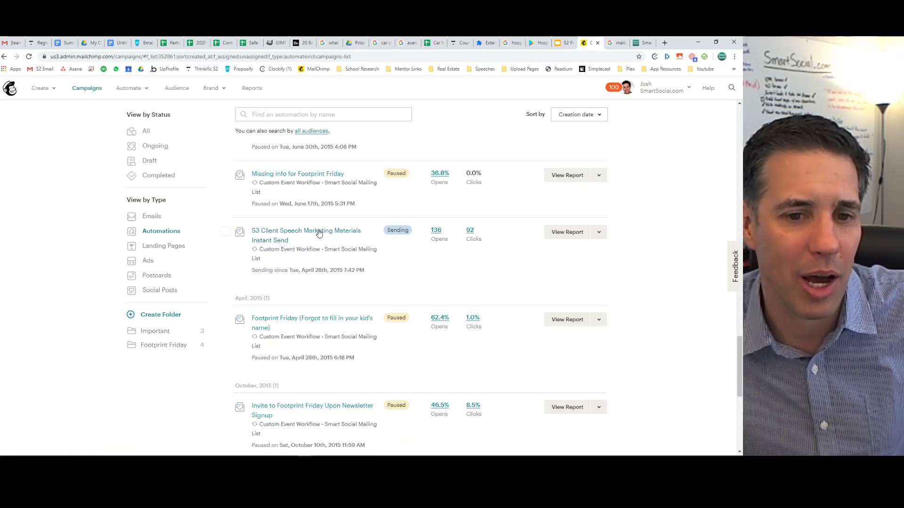
{"action": "left_click", "coordinate": [289, 233]}
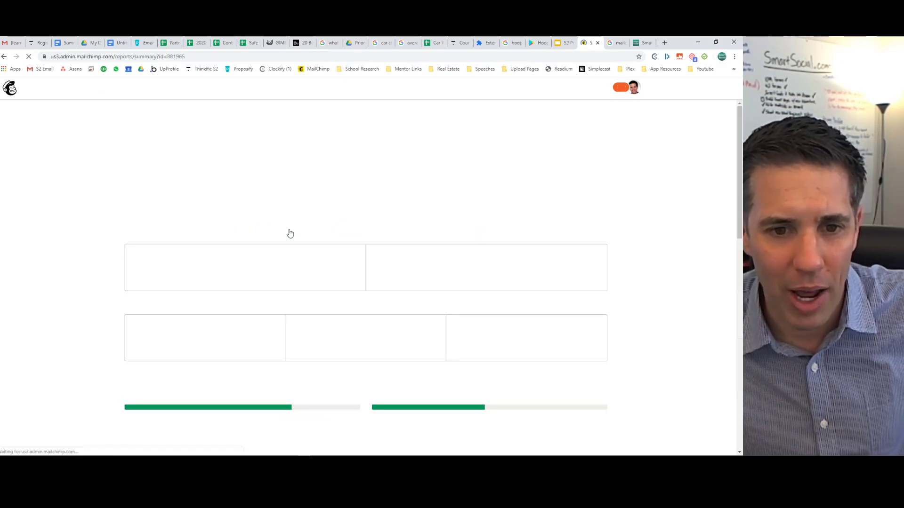
Review the 2 workflow emails, view the second email's report, then return to Campaigns.
{"action": "scroll", "coordinate": [336, 231], "scroll_direction": "down", "scroll_amount": 3}
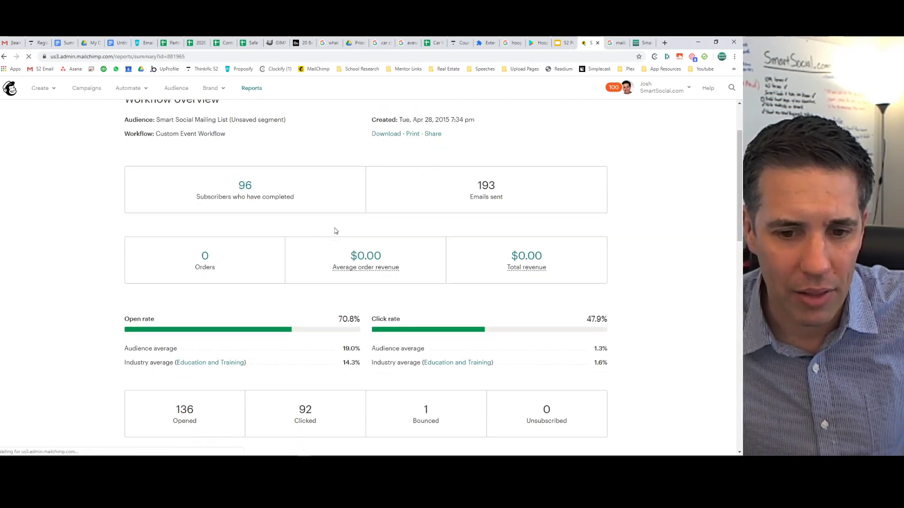
{"action": "scroll", "coordinate": [335, 231], "scroll_direction": "down", "scroll_amount": 15}
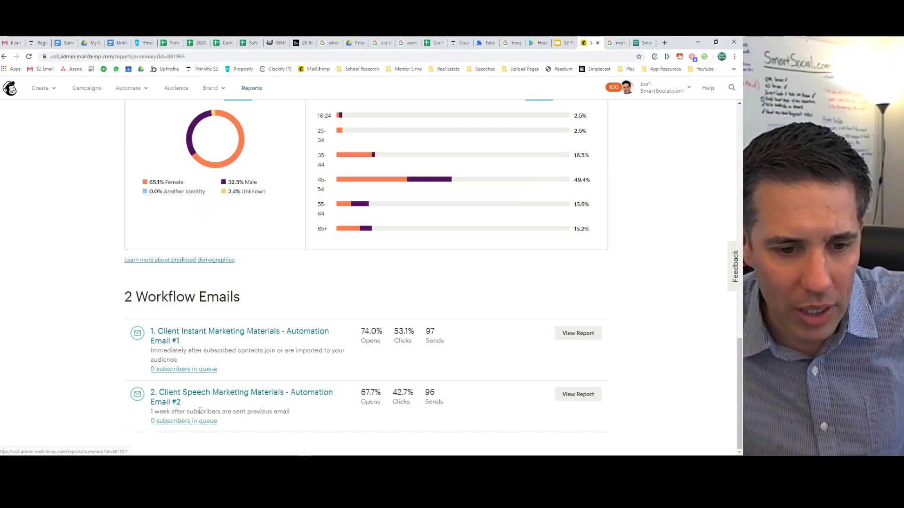
{"action": "left_click_drag", "start_coordinate": [172, 412], "coordinate": [293, 415]}
{"action": "left_click", "coordinate": [293, 415]}
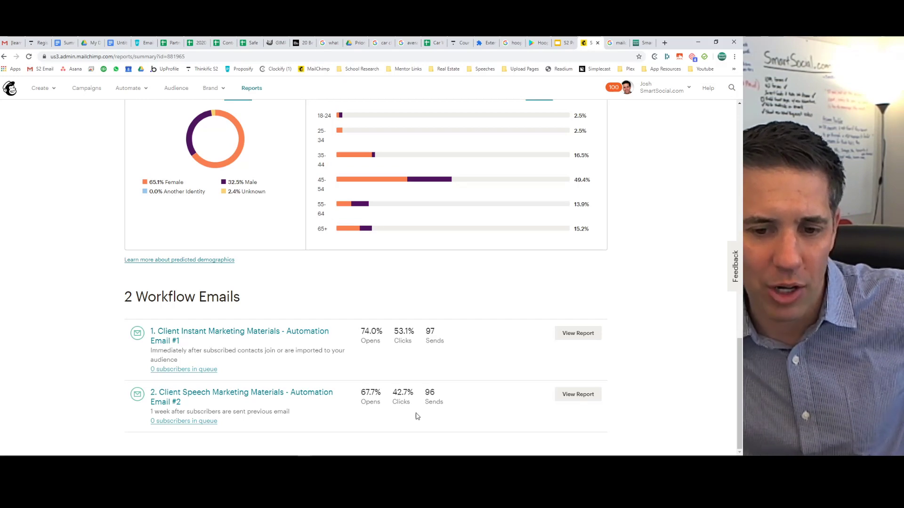
{"action": "left_click", "coordinate": [592, 398]}
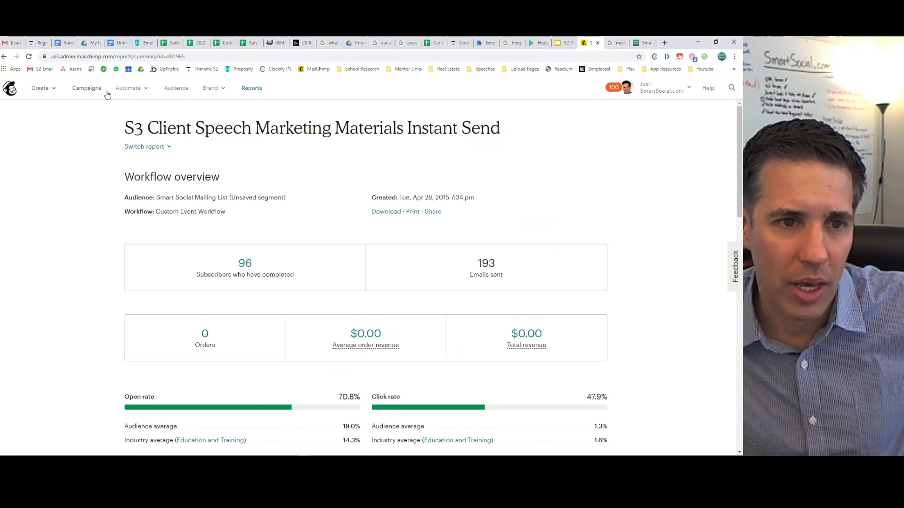
{"action": "left_click", "coordinate": [90, 92]}
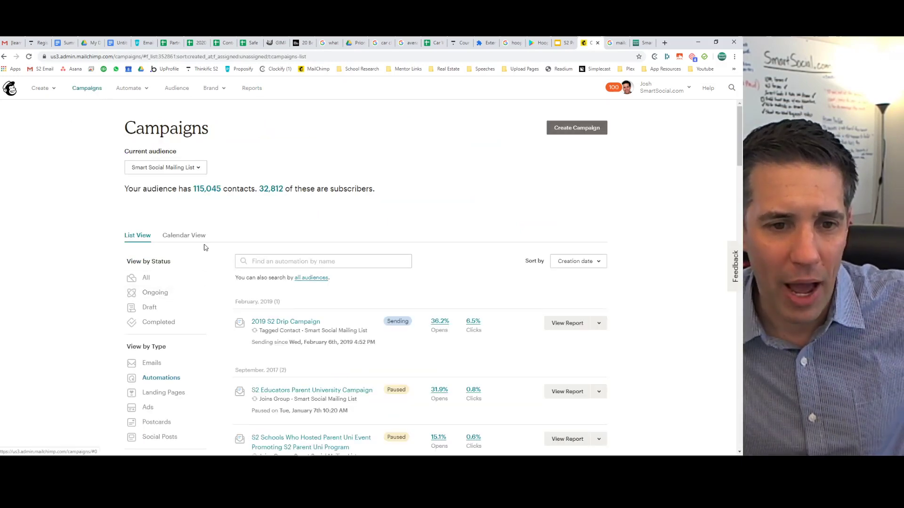
Compare calendar and list views, filter campaigns to Emails only, and start a new campaign.
{"action": "left_click", "coordinate": [184, 236]}
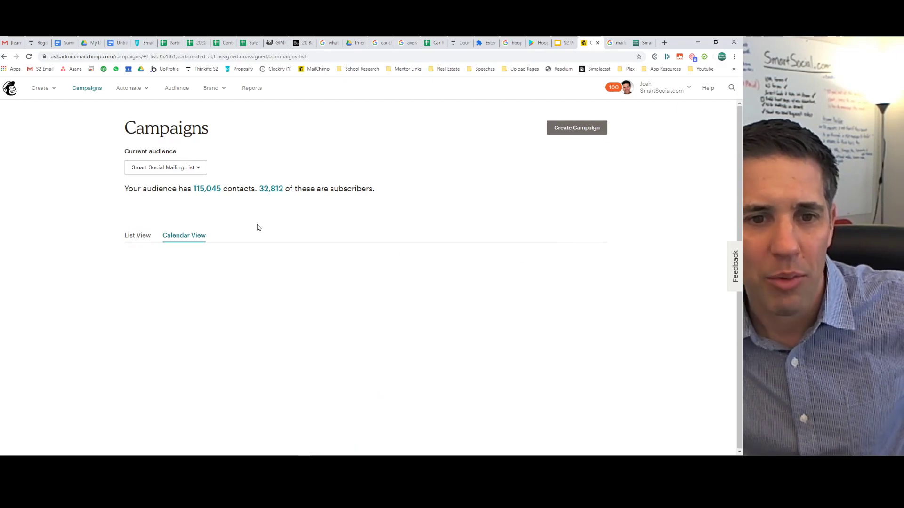
{"action": "left_click", "coordinate": [29, 56]}
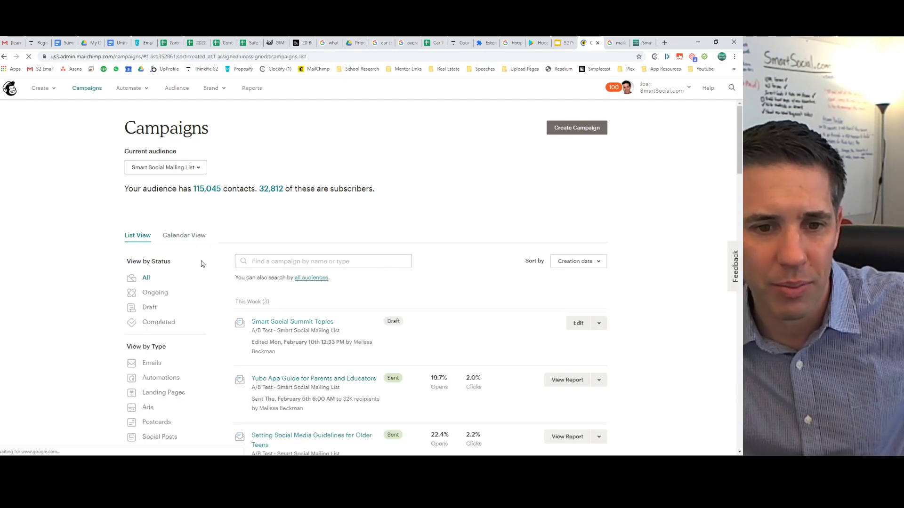
{"action": "left_click", "coordinate": [187, 237]}
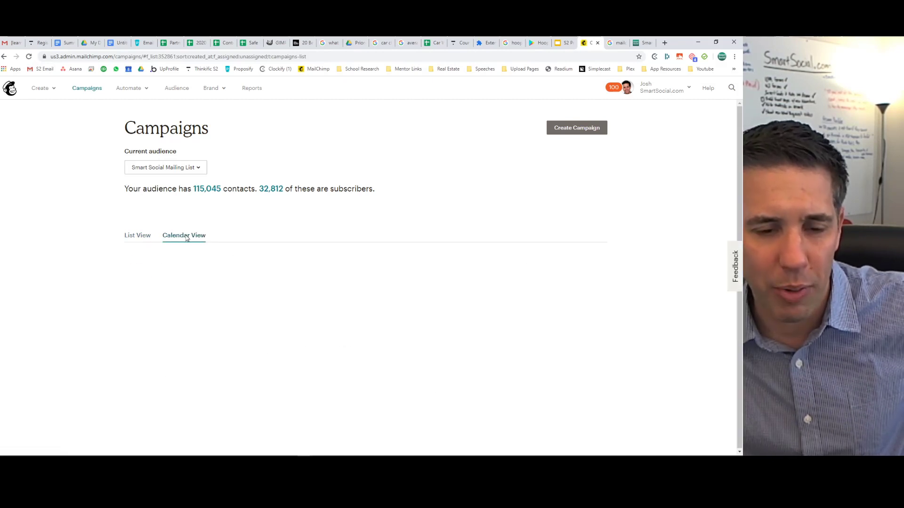
{"action": "left_click", "coordinate": [141, 239]}
{"action": "left_click", "coordinate": [153, 364]}
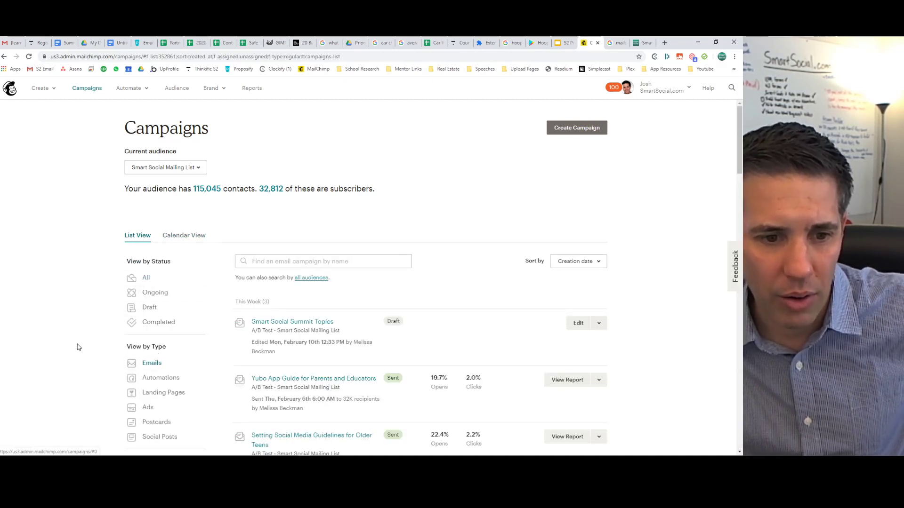
{"action": "left_click", "coordinate": [179, 236]}
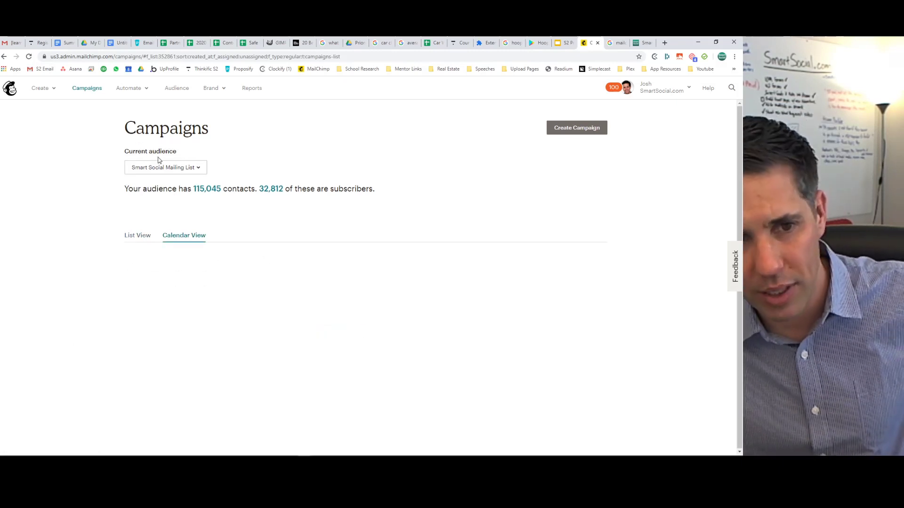
{"action": "left_click", "coordinate": [135, 236]}
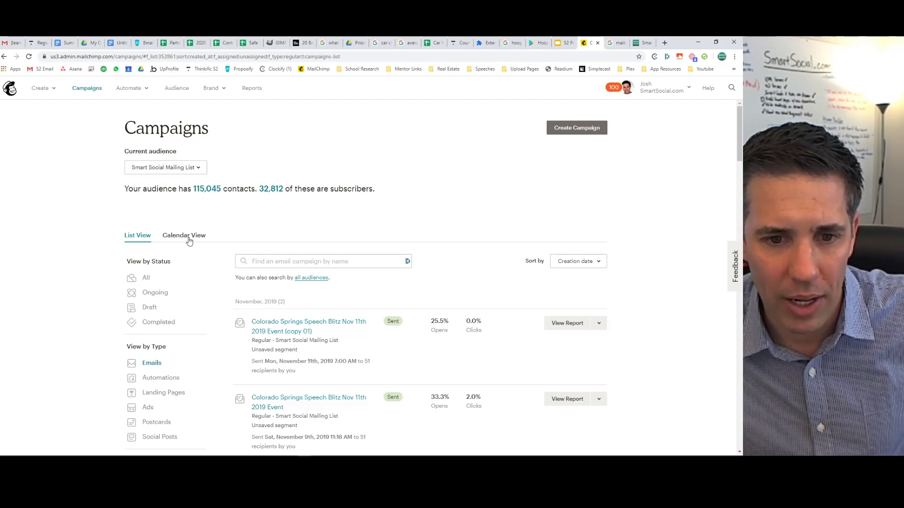
{"action": "left_click", "coordinate": [584, 129]}
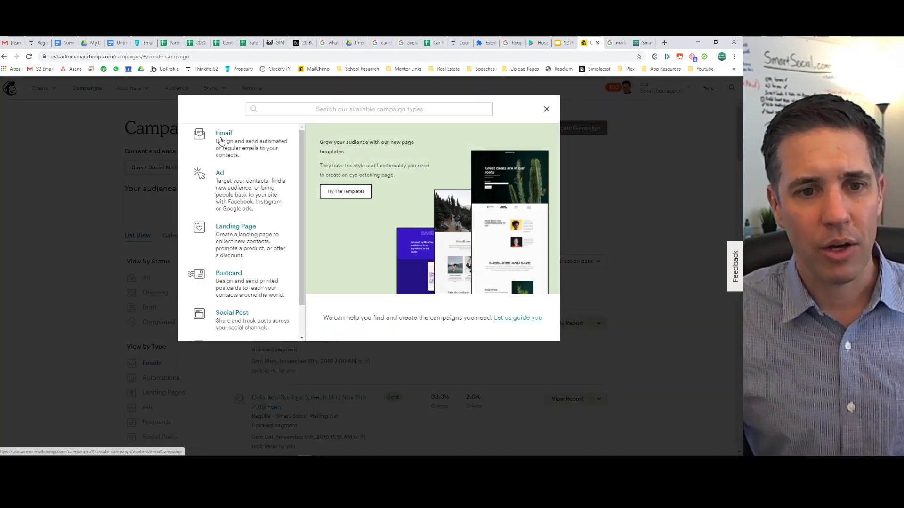
Pick Email, enter then delete 'Free Resources for School Prospect', and switch to Automated options.
{"action": "left_click", "coordinate": [231, 149]}
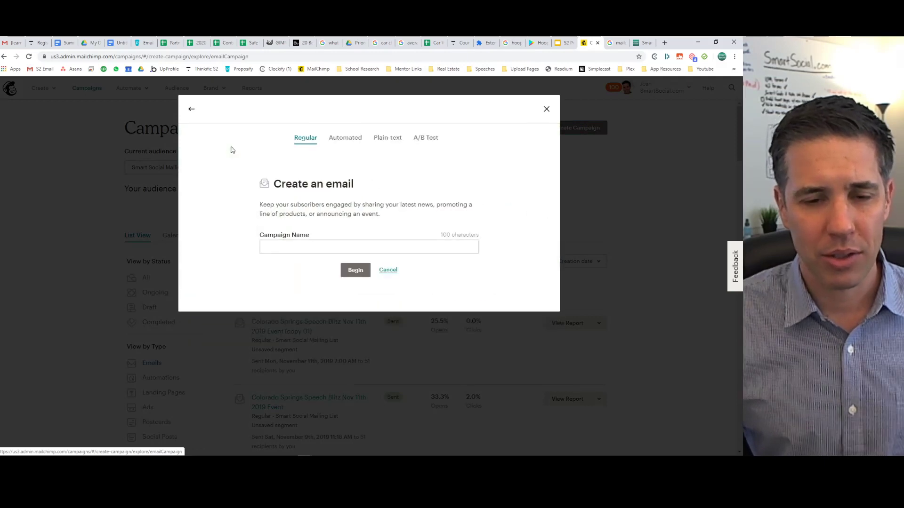
{"action": "left_click", "coordinate": [262, 247]}
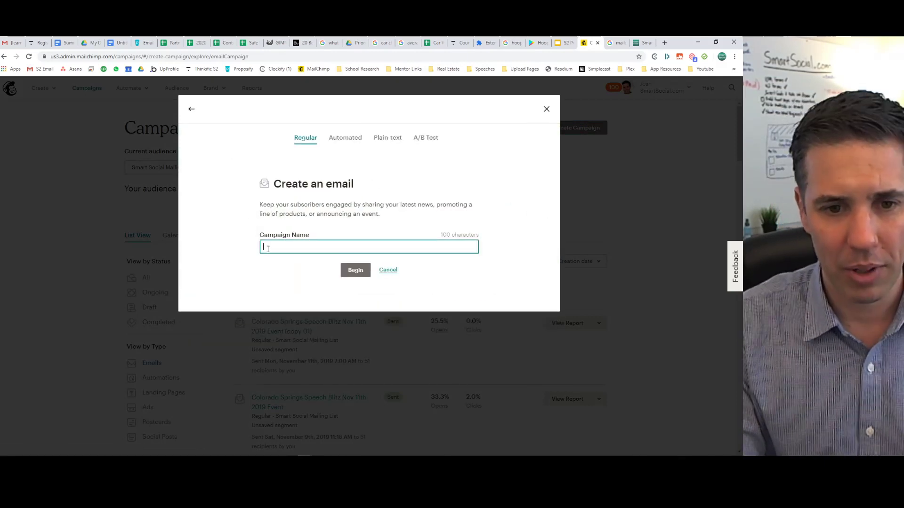
{"action": "type", "text": "Free Resources "}
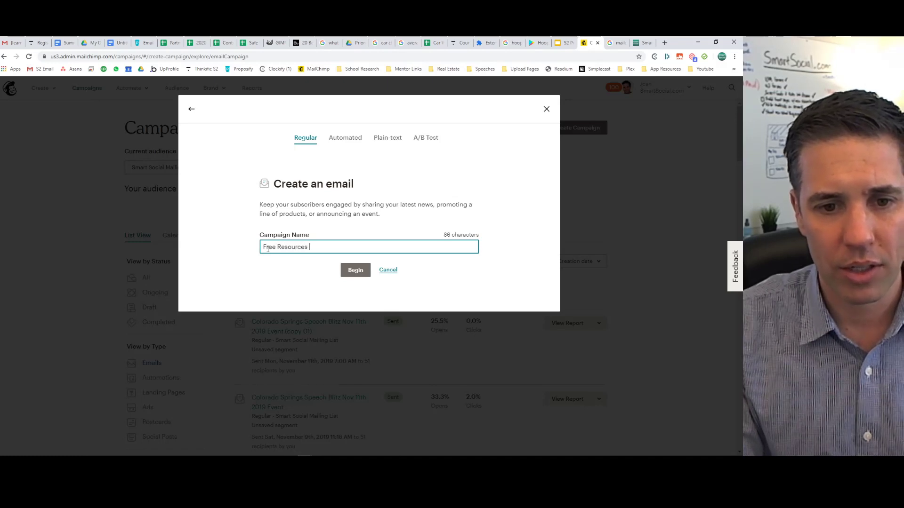
{"action": "type", "text": "for Sc"}
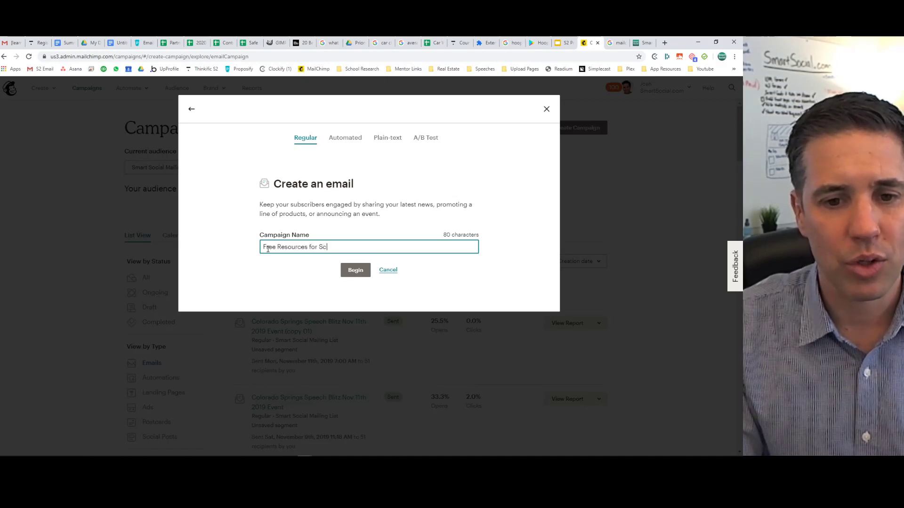
{"action": "type", "text": "hool Prospects"}
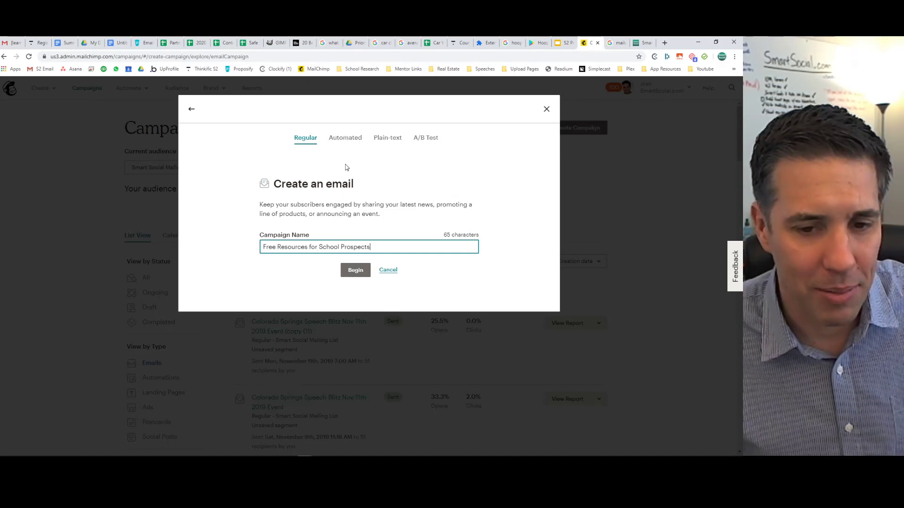
{"action": "key", "text": "ctrl+a"}
{"action": "key", "text": "ctrl+c"}
{"action": "key", "text": "BackSpace"}
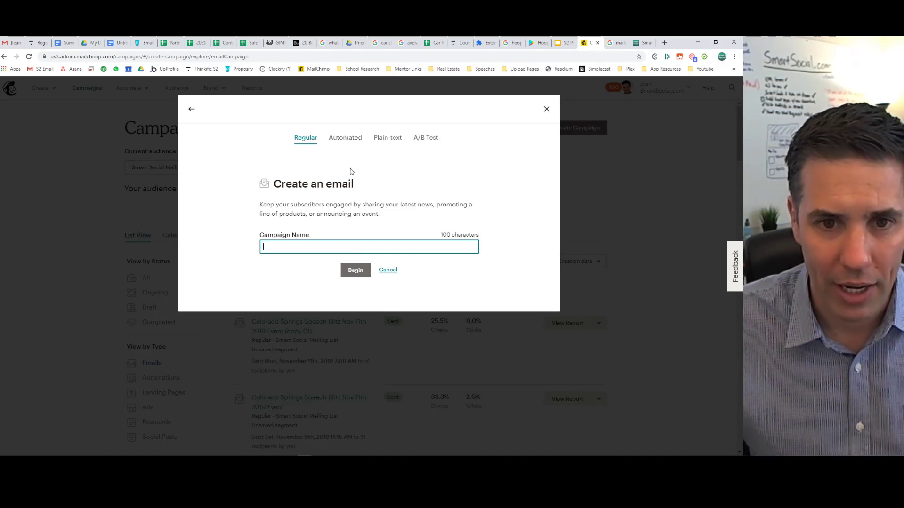
{"action": "left_click", "coordinate": [345, 138]}
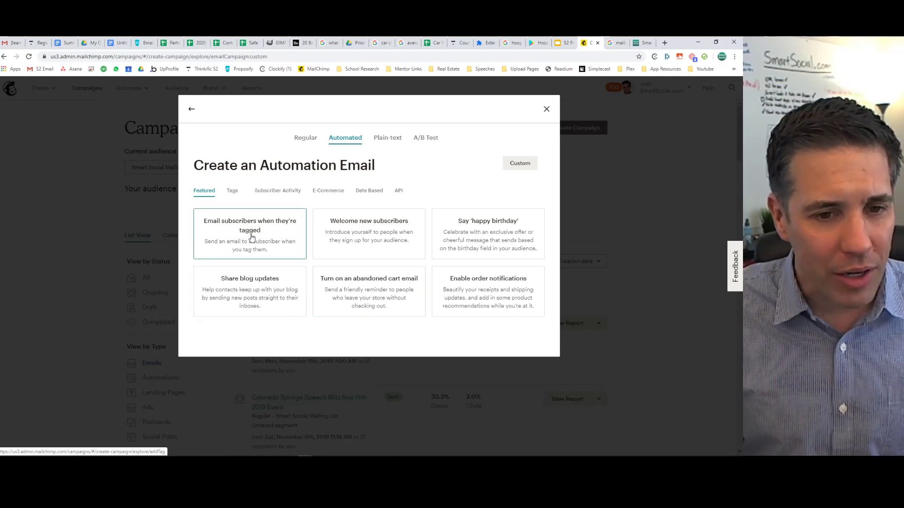
Choose the 'Email subscribers when they're tagged' automation from the featured list.
{"action": "left_click", "coordinate": [232, 191]}
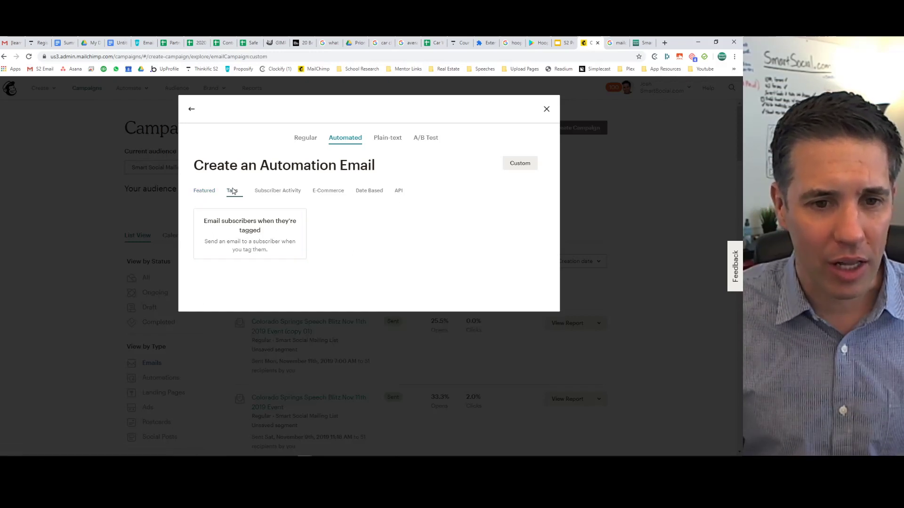
{"action": "left_click", "coordinate": [198, 192]}
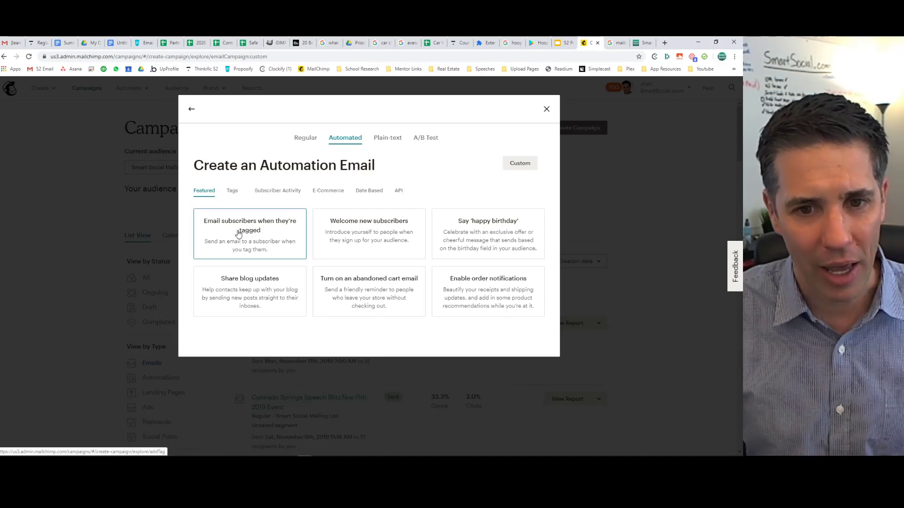
{"action": "left_click", "coordinate": [239, 234]}
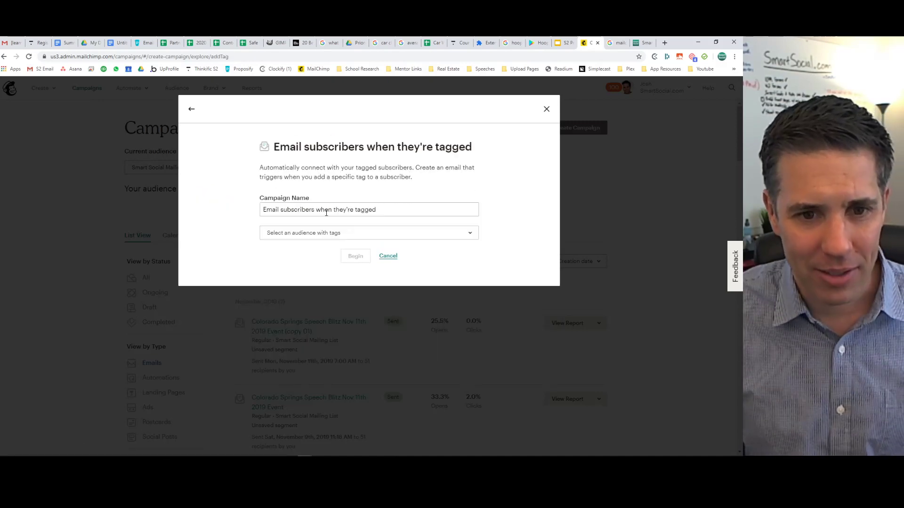
{"action": "left_click", "coordinate": [328, 234]}
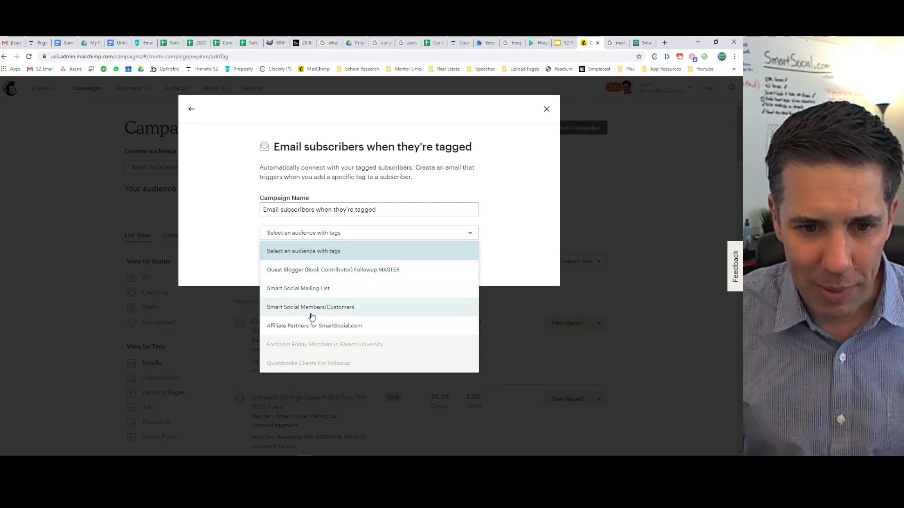
{"action": "left_click", "coordinate": [239, 223]}
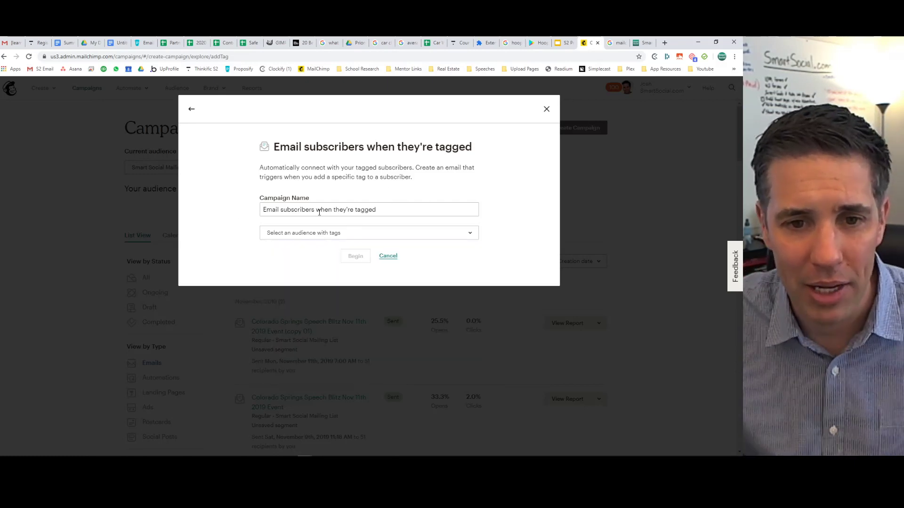
{"action": "left_click", "coordinate": [315, 236]}
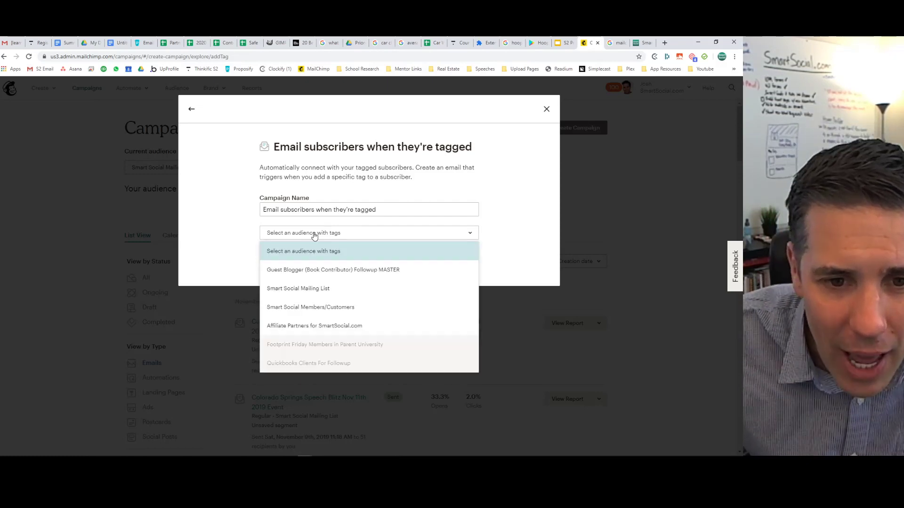
Name it 'Free Resources for School Prospects', target Smart Social Mailing List, and begin.
{"action": "left_click", "coordinate": [302, 210]}
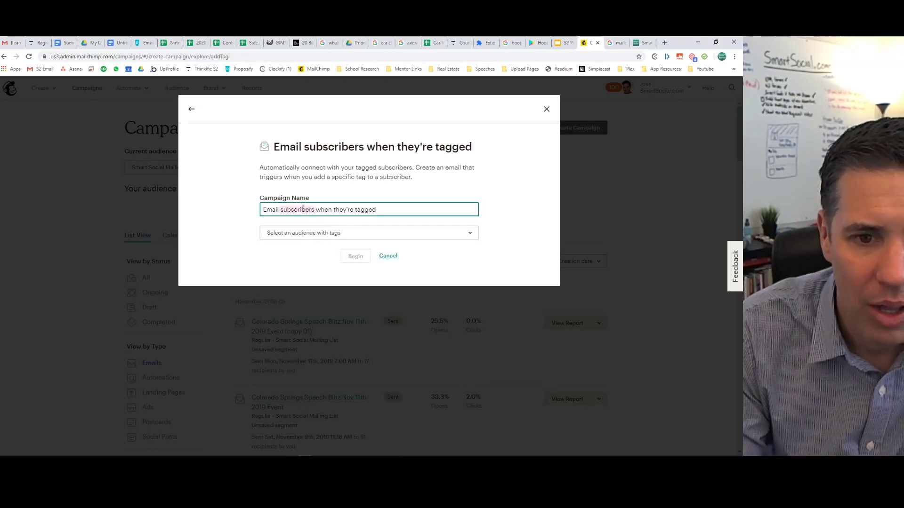
{"action": "left_click_drag", "start_coordinate": [377, 210], "coordinate": [237, 216]}
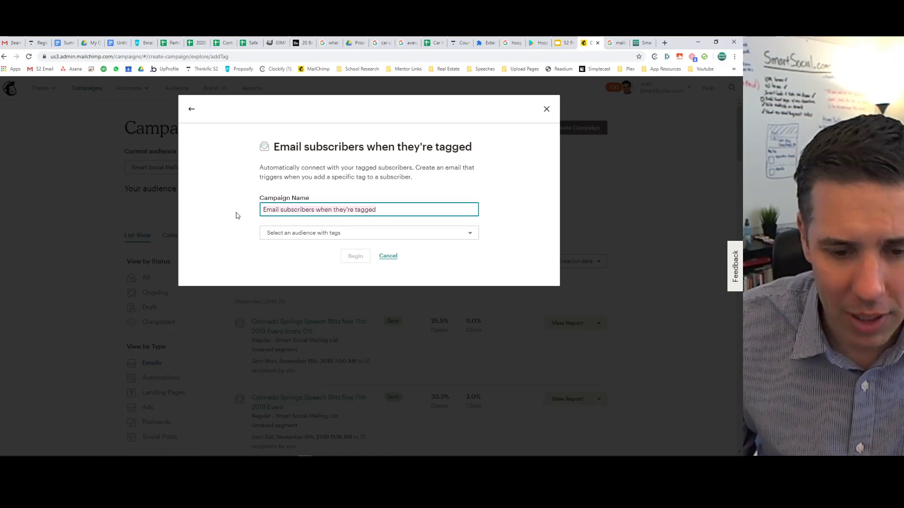
{"action": "key", "text": "ctrl+v"}
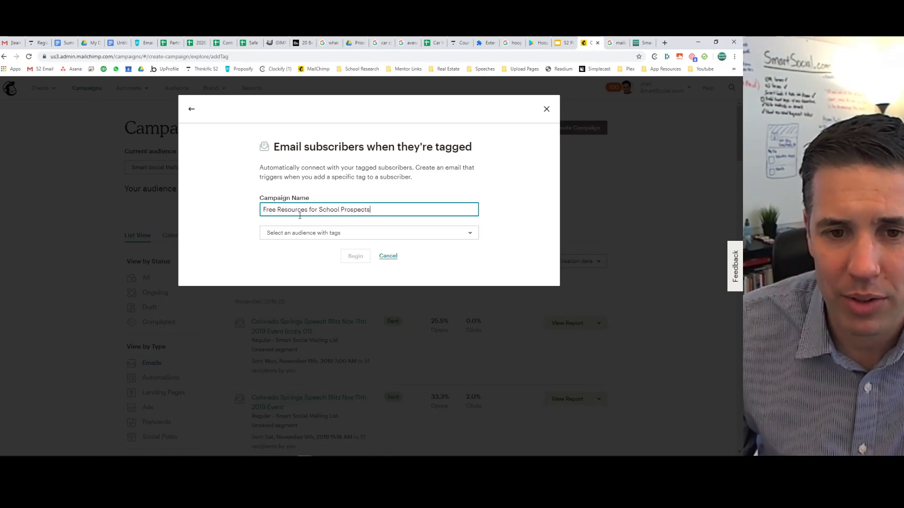
{"action": "left_click", "coordinate": [314, 232]}
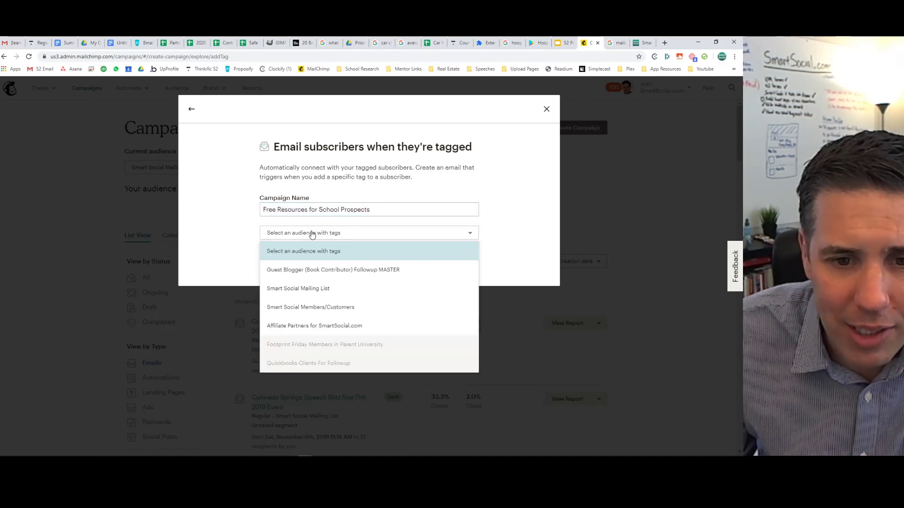
{"action": "left_click", "coordinate": [313, 288]}
{"action": "left_click", "coordinate": [356, 261]}
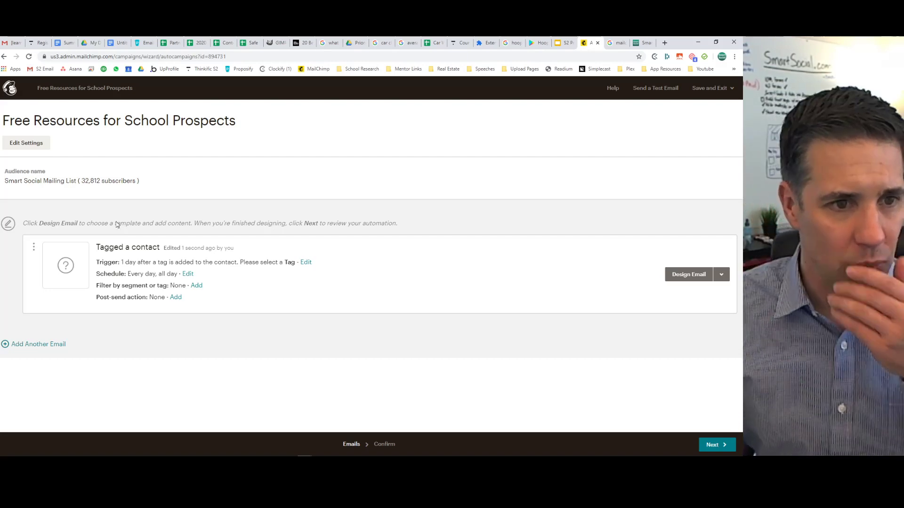
Append (SmartSocial.com) to the workflow's From name, leaving the sender email unchanged.
{"action": "left_click", "coordinate": [40, 144]}
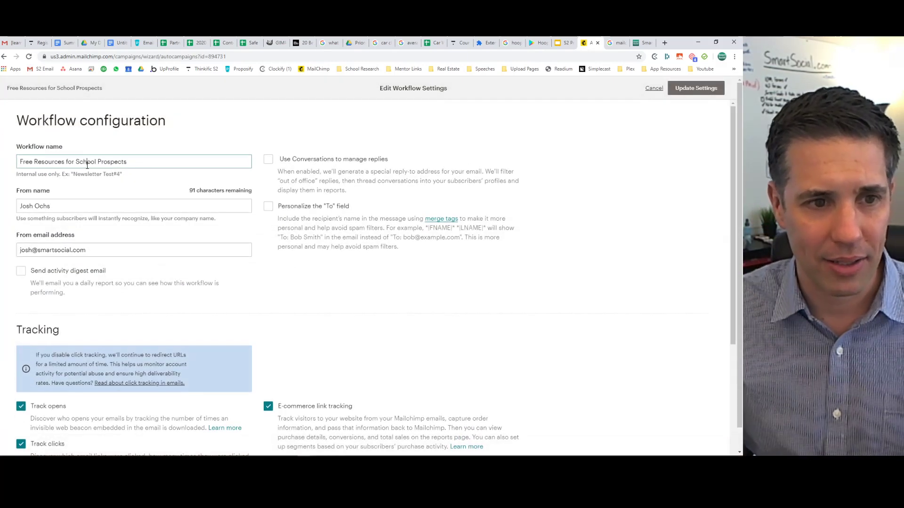
{"action": "left_click", "coordinate": [87, 165]}
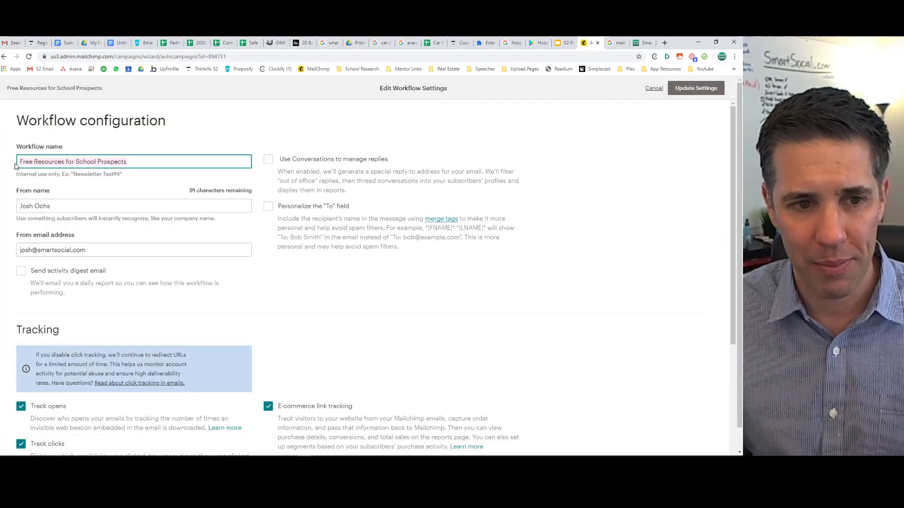
{"action": "left_click", "coordinate": [67, 208]}
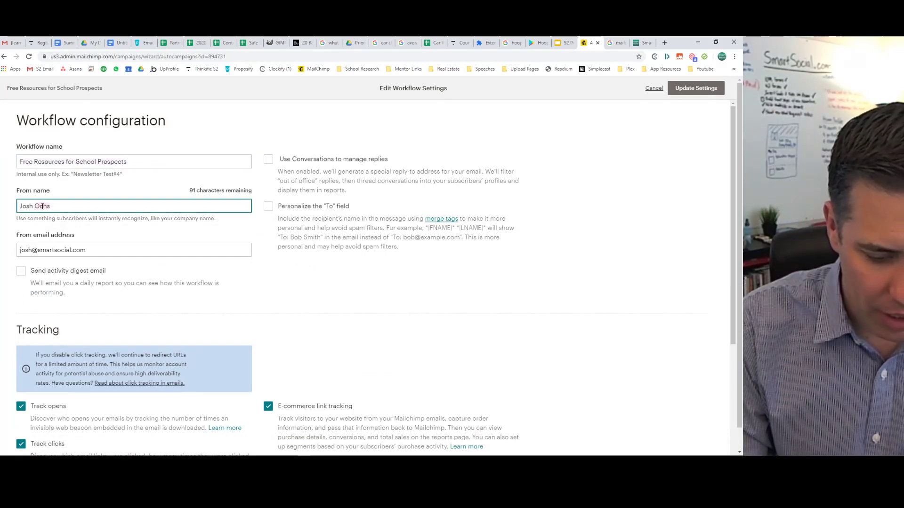
{"action": "key", "text": "BackSpace"}
{"action": "key", "text": "BackSpace"}
{"action": "key", "text": "BackSpace"}
{"action": "key", "text": "BackSpace"}
{"action": "type", "text": "(SmartSocia"}
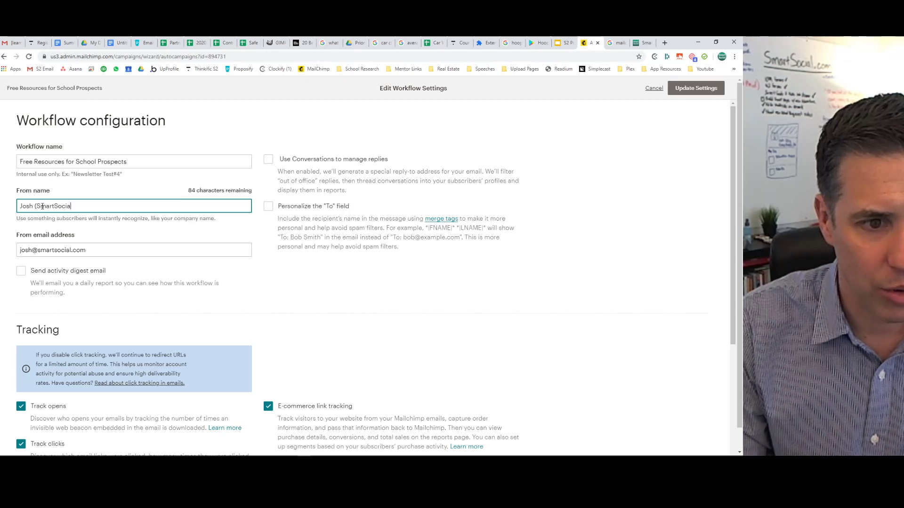
{"action": "type", "text": "l.com)"}
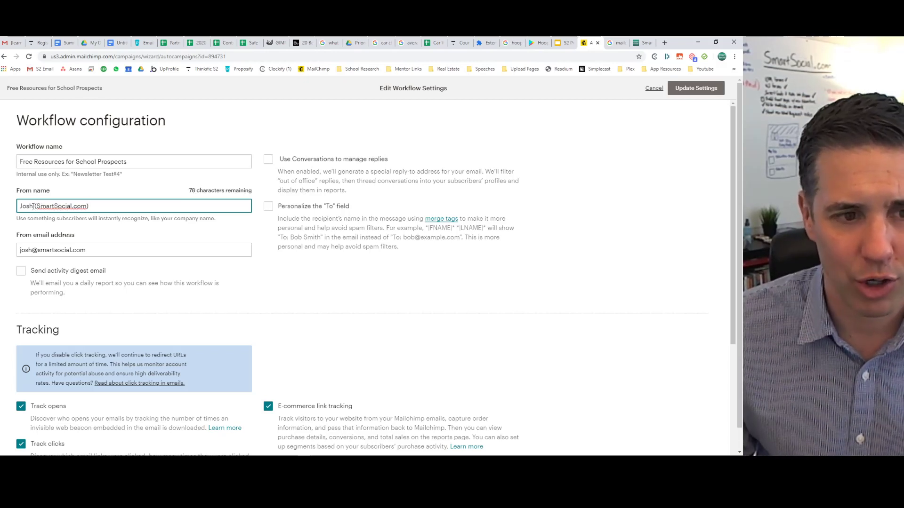
{"action": "left_click_drag", "start_coordinate": [37, 206], "coordinate": [96, 207]}
{"action": "left_click", "coordinate": [99, 207]}
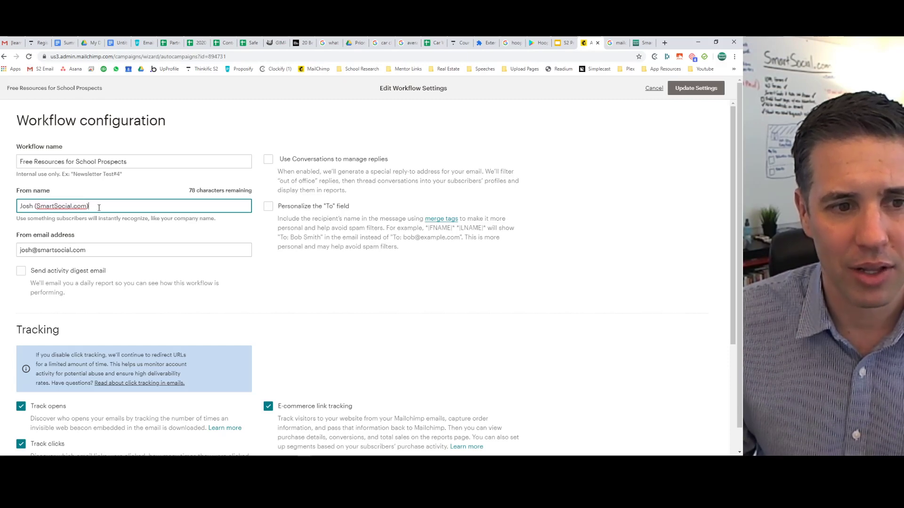
{"action": "left_click", "coordinate": [67, 250]}
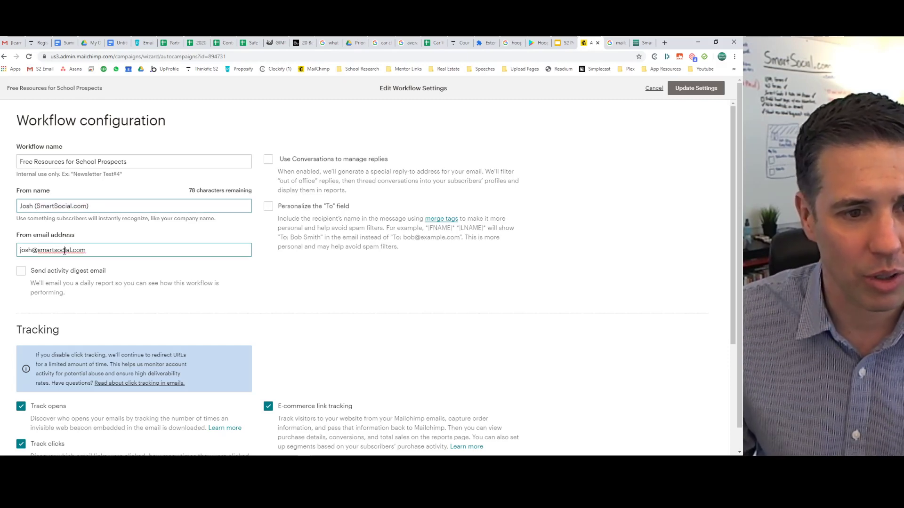
{"action": "left_click", "coordinate": [88, 297]}
{"action": "scroll", "coordinate": [89, 296], "scroll_direction": "down", "scroll_amount": 2}
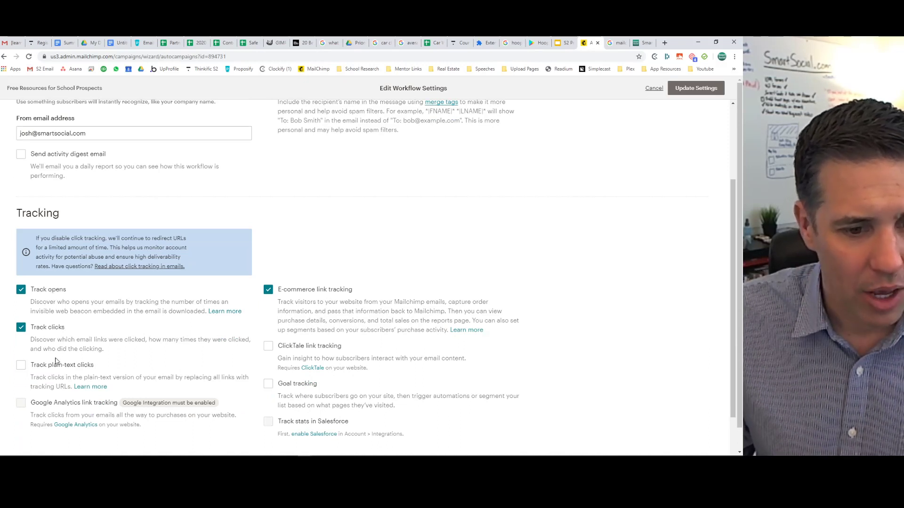
Turn off e-commerce link tracking and turn on Conversations and To-field personalisation.
{"action": "left_click", "coordinate": [269, 291]}
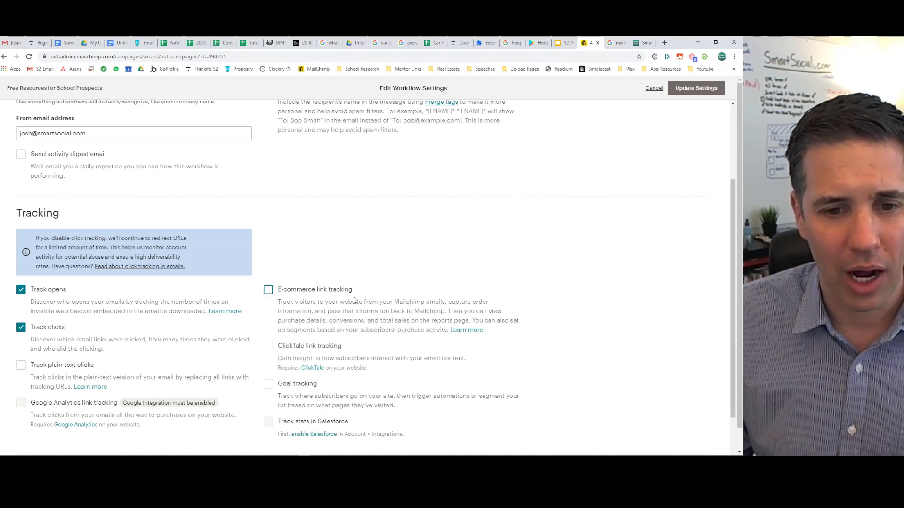
{"action": "scroll", "coordinate": [357, 287], "scroll_direction": "down", "scroll_amount": 2}
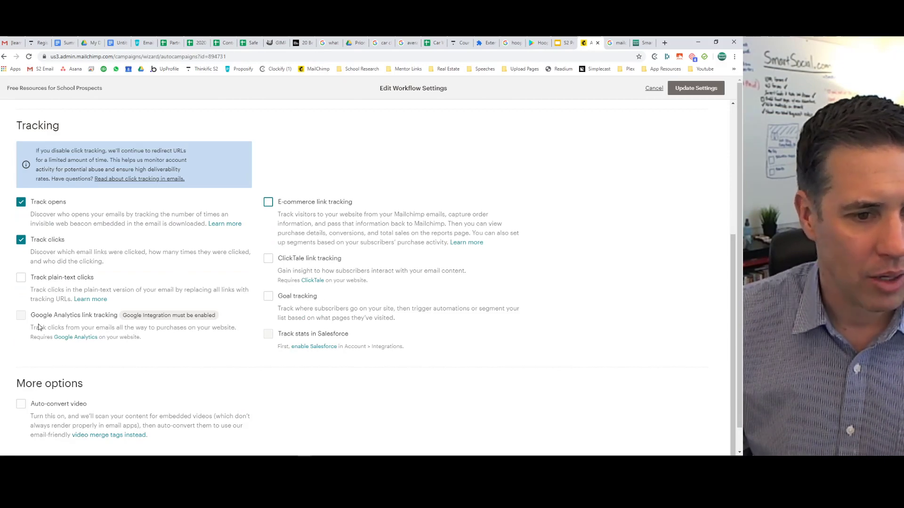
{"action": "scroll", "coordinate": [447, 239], "scroll_direction": "up", "scroll_amount": 4}
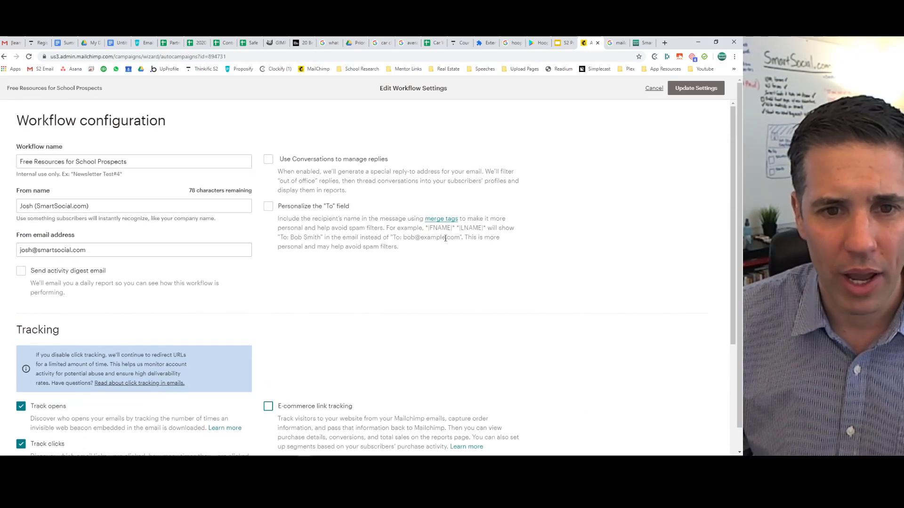
{"action": "left_click", "coordinate": [270, 160]}
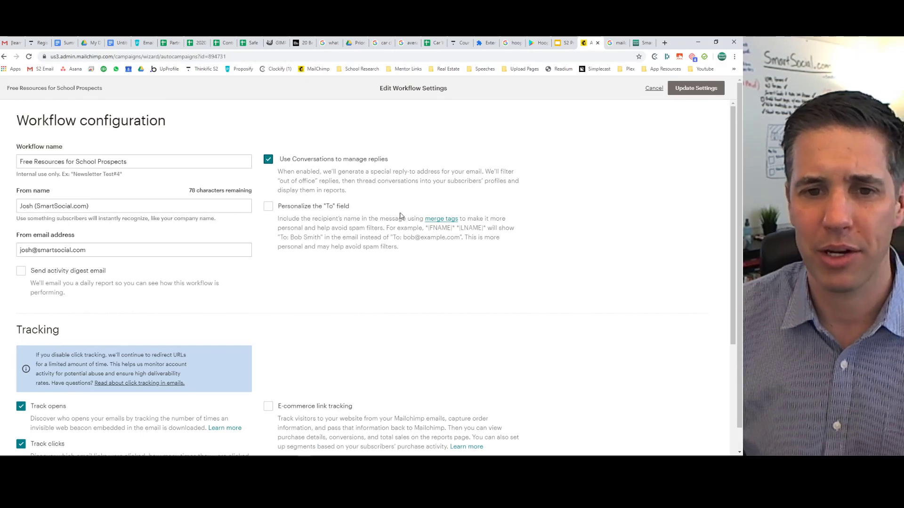
{"action": "left_click", "coordinate": [269, 206]}
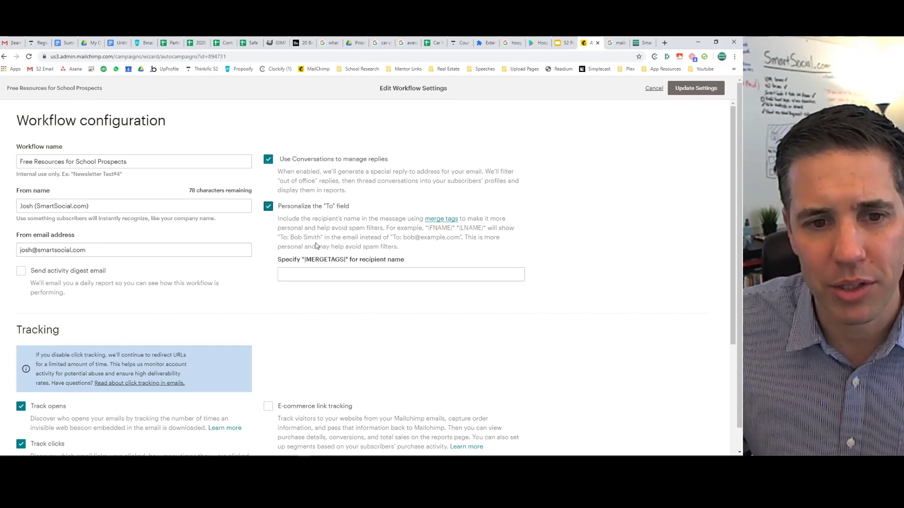
Set the To field to *|FNAME|* *|LNAME|* and save the workflow settings.
{"action": "left_click", "coordinate": [338, 275]}
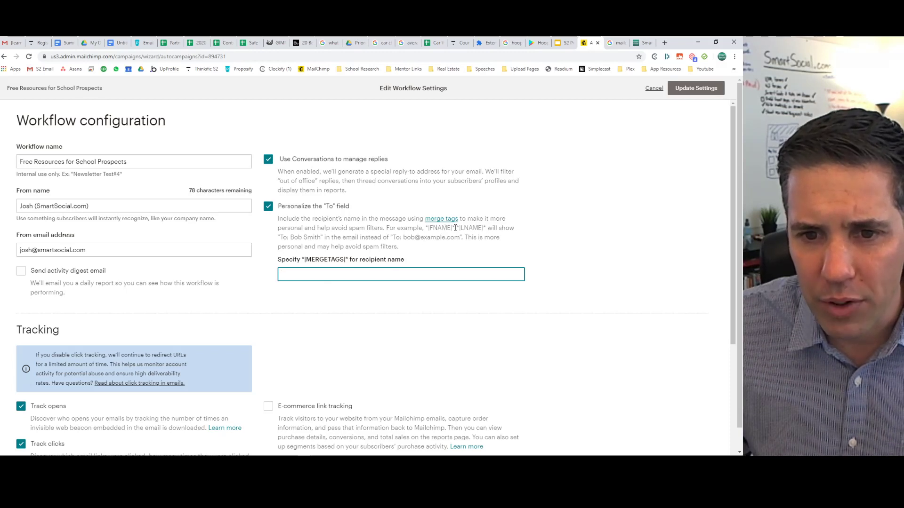
{"action": "left_click_drag", "start_coordinate": [455, 228], "coordinate": [488, 228]}
{"action": "left_click", "coordinate": [428, 230]}
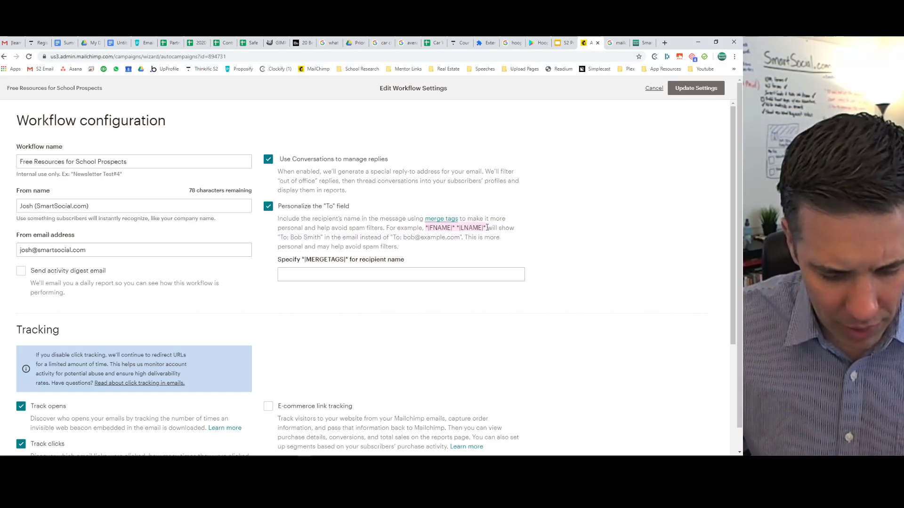
{"action": "key", "text": "ctrl+c"}
{"action": "left_click", "coordinate": [323, 274]}
{"action": "key", "text": "ctrl+v"}
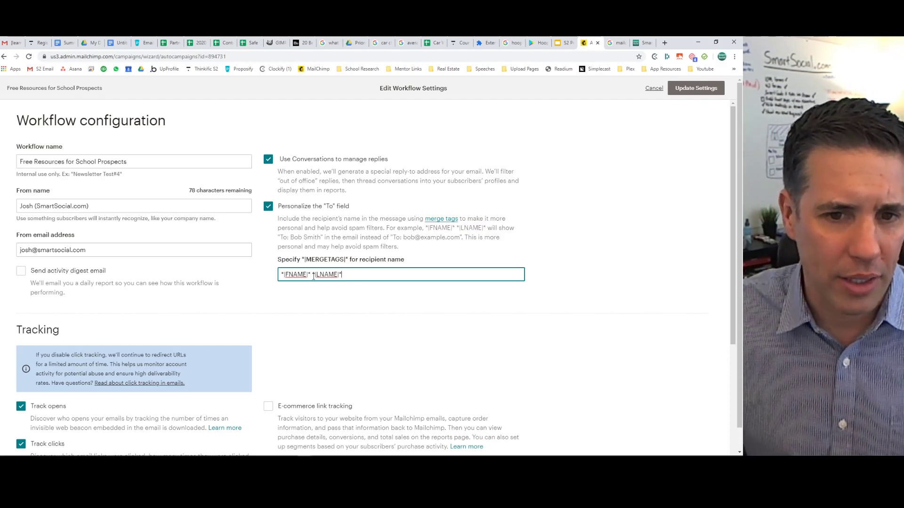
{"action": "left_click", "coordinate": [688, 89]}
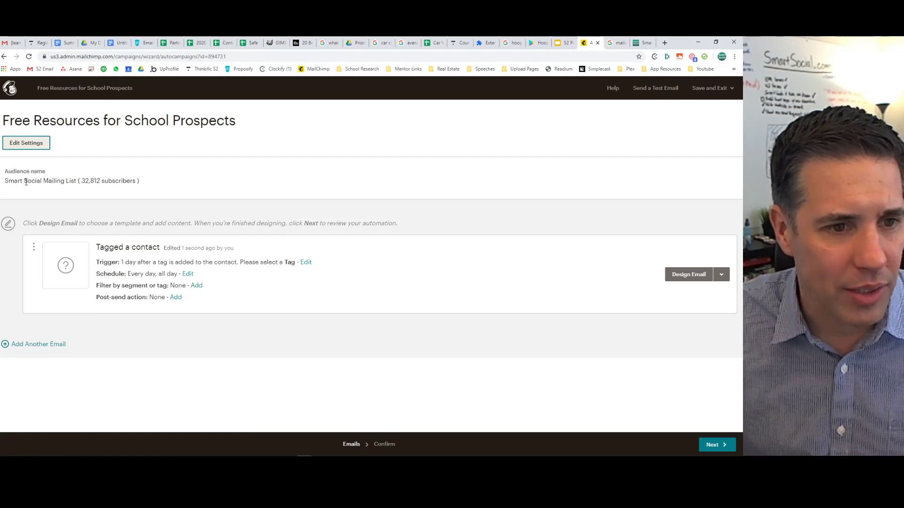
Point out the audience's 32,812 subscribers, start the email design, and bring up the Google Doc draft.
{"action": "left_click_drag", "start_coordinate": [25, 182], "coordinate": [170, 182]}
{"action": "left_click", "coordinate": [169, 182]}
{"action": "mouse_move", "coordinate": [81, 181]}
{"action": "left_mouse_down"}
{"action": "mouse_move", "coordinate": [142, 186]}
{"action": "mouse_move", "coordinate": [83, 184]}
{"action": "left_mouse_up"}
{"action": "left_click", "coordinate": [136, 182]}
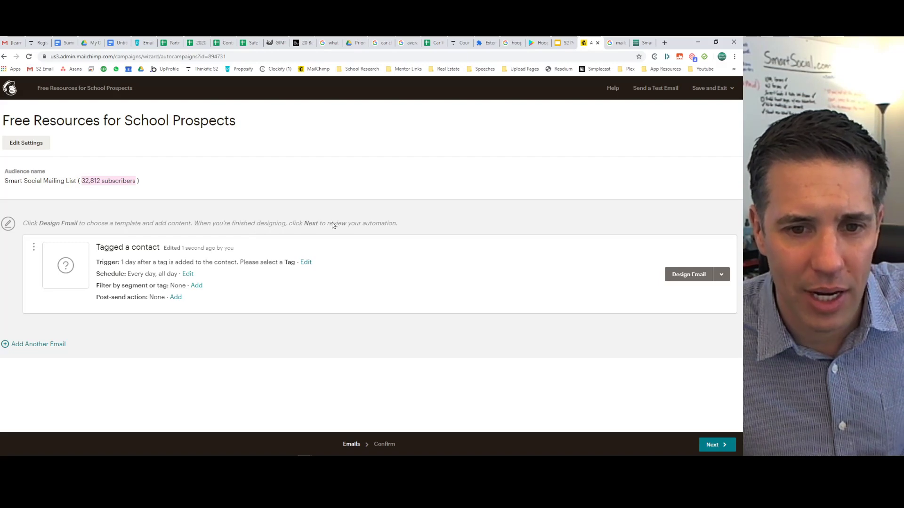
{"action": "left_click", "coordinate": [681, 271]}
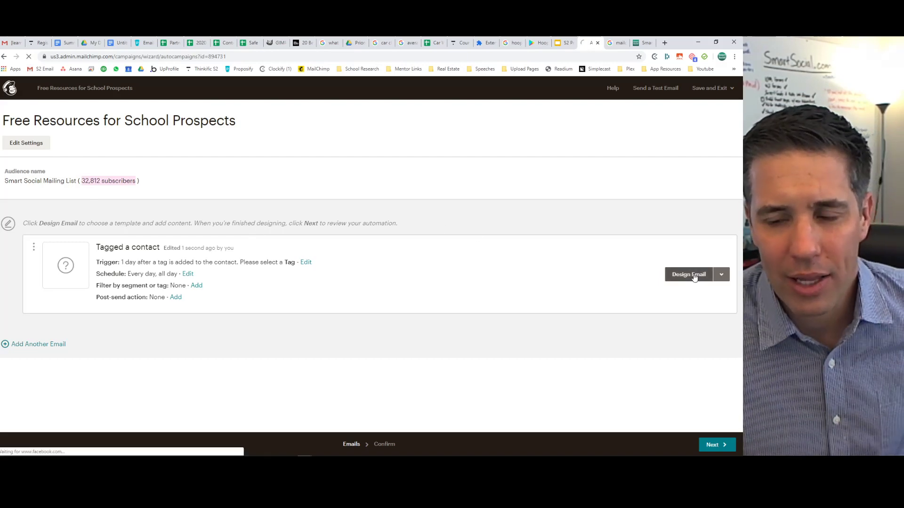
{"action": "left_click_drag", "start_coordinate": [119, 43], "coordinate": [565, 46]}
Walk through the draft's greeting, opening lines, resources and custom plan paragraphs.
{"action": "left_click", "coordinate": [186, 198]}
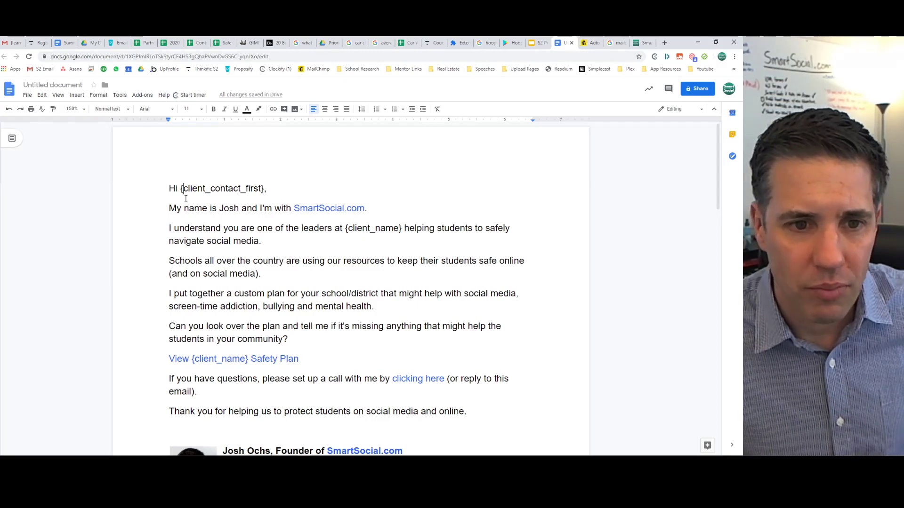
{"action": "left_click_drag", "start_coordinate": [180, 190], "coordinate": [277, 183]}
{"action": "left_click", "coordinate": [268, 188]}
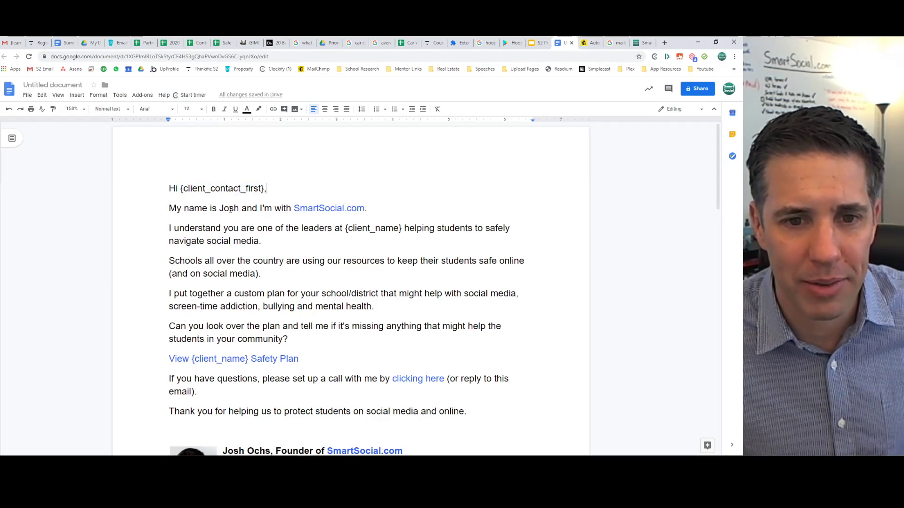
{"action": "left_click_drag", "start_coordinate": [231, 210], "coordinate": [401, 230]}
{"action": "left_click", "coordinate": [304, 246]}
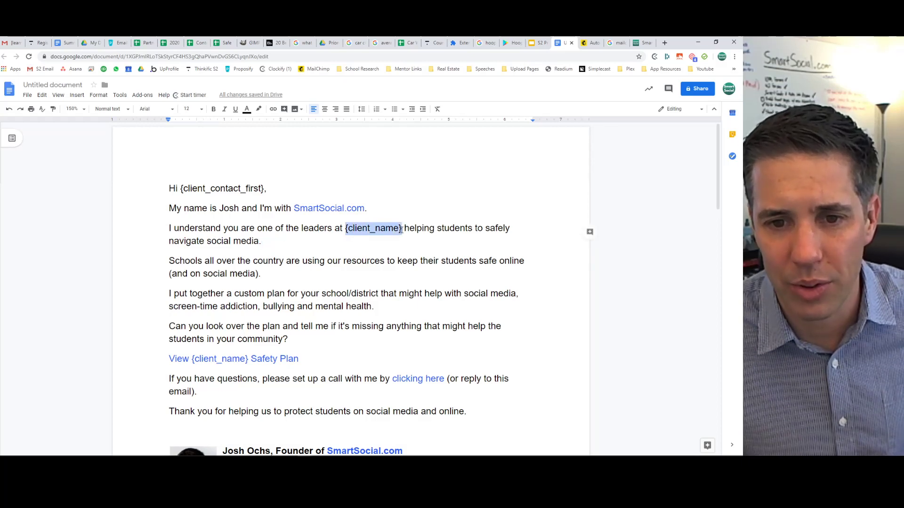
{"action": "left_click", "coordinate": [402, 230]}
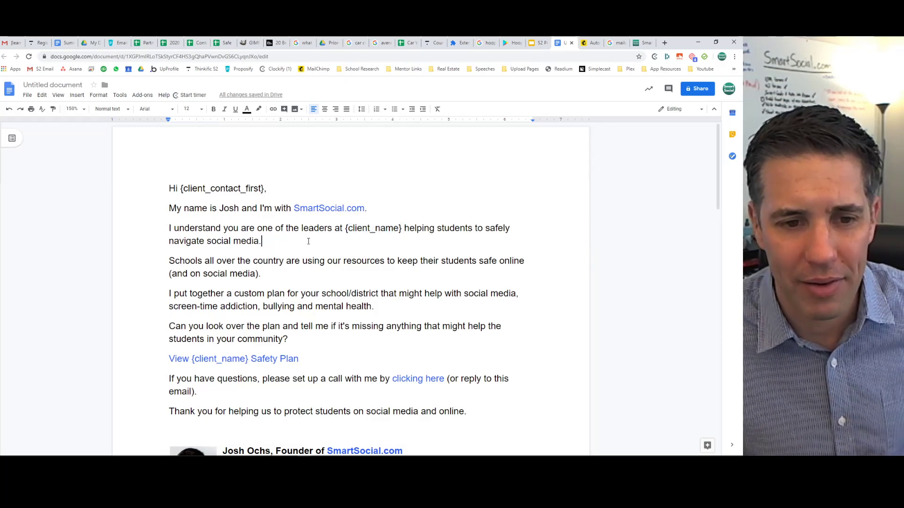
{"action": "left_click_drag", "start_coordinate": [290, 245], "coordinate": [400, 310]}
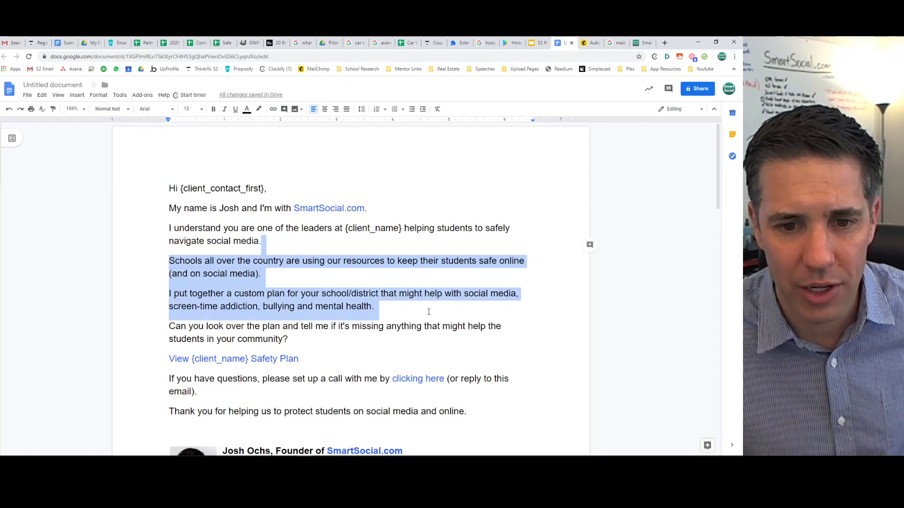
{"action": "left_click", "coordinate": [400, 313]}
{"action": "left_click_drag", "start_coordinate": [272, 282], "coordinate": [381, 310]}
{"action": "left_click", "coordinate": [381, 310]}
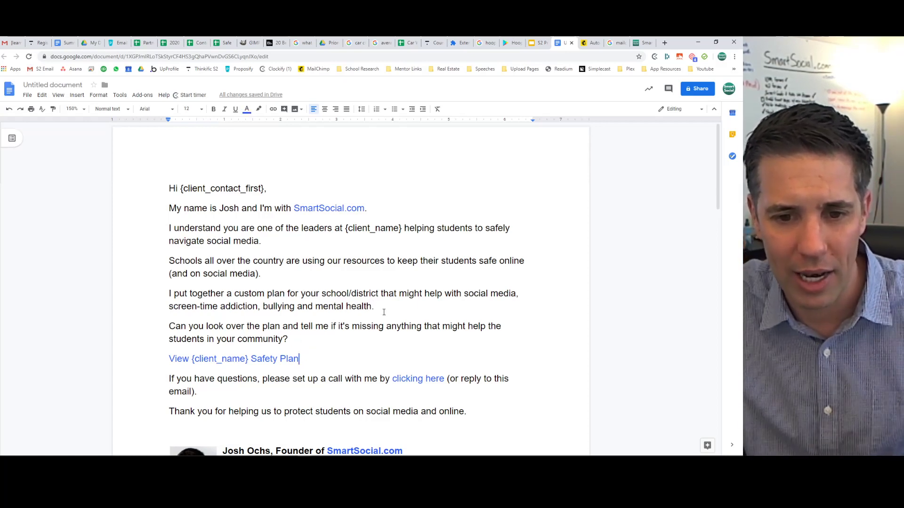
Review the signature block, then return to Mailchimp's Email information page.
{"action": "scroll", "coordinate": [383, 312], "scroll_direction": "down", "scroll_amount": 2}
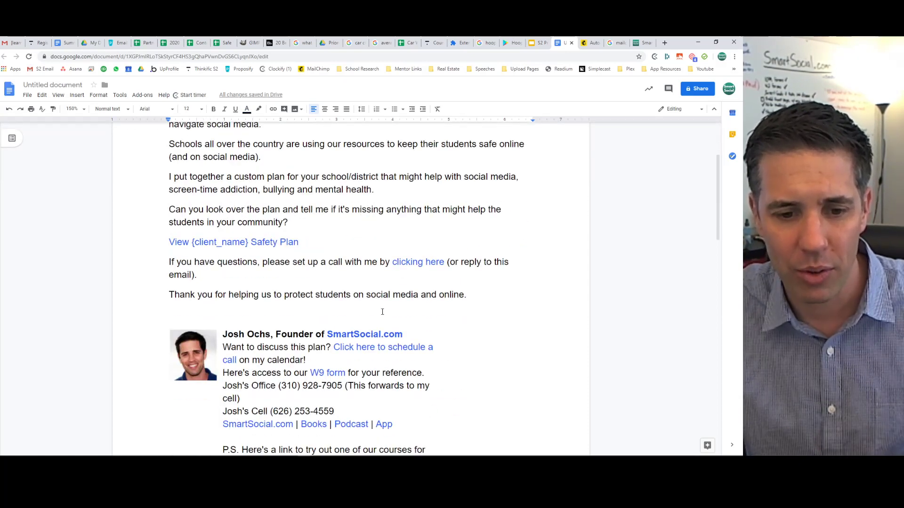
{"action": "scroll", "coordinate": [382, 312], "scroll_direction": "down", "scroll_amount": 1}
{"action": "mouse_move", "coordinate": [233, 295]}
{"action": "left_mouse_down"}
{"action": "mouse_move", "coordinate": [283, 349]}
{"action": "mouse_move", "coordinate": [439, 383]}
{"action": "left_mouse_up"}
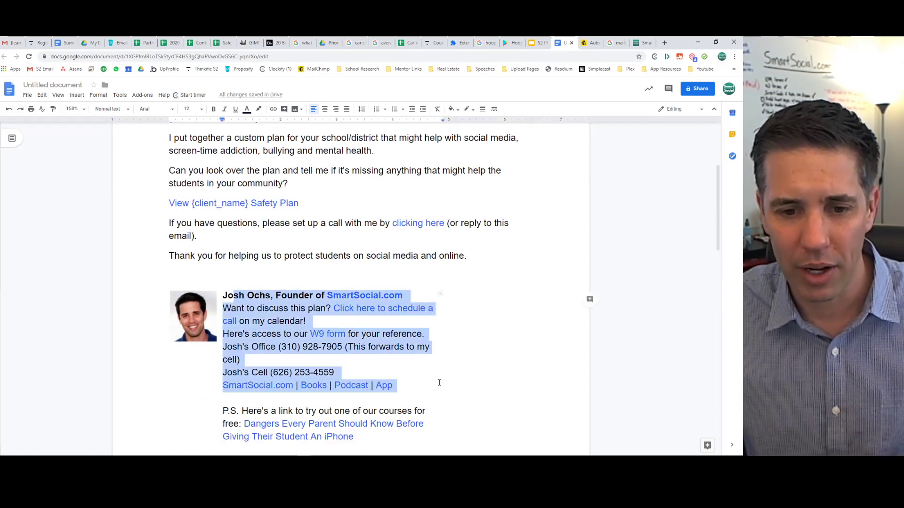
{"action": "left_click", "coordinate": [439, 383]}
{"action": "scroll", "coordinate": [433, 372], "scroll_direction": "down", "scroll_amount": 4}
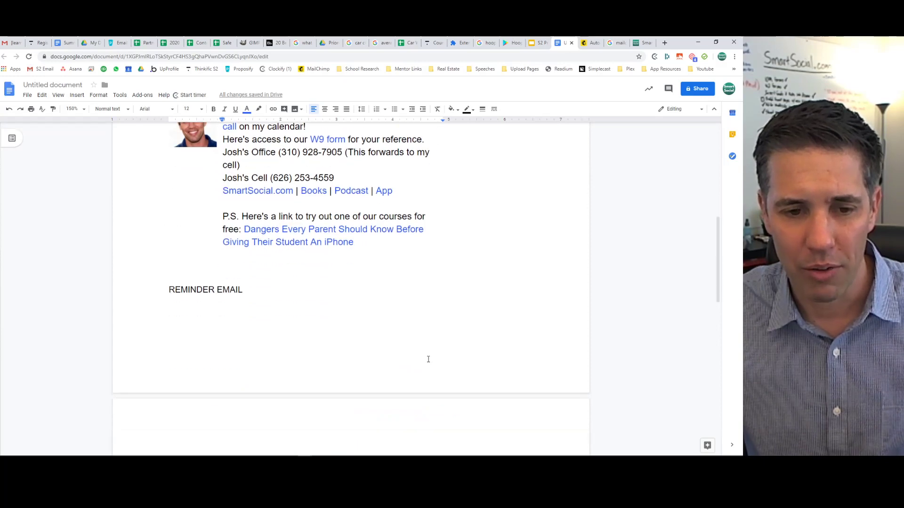
{"action": "scroll", "coordinate": [429, 360], "scroll_direction": "down", "scroll_amount": 6}
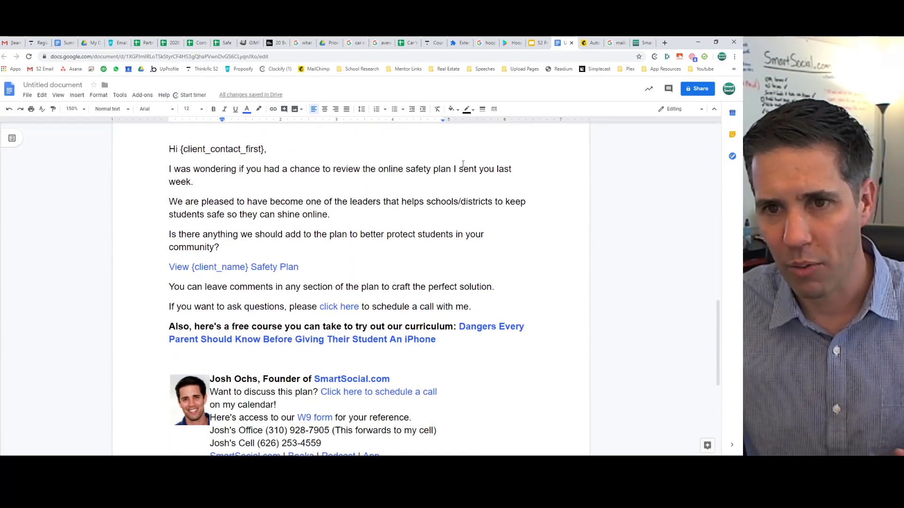
{"action": "left_click", "coordinate": [588, 41]}
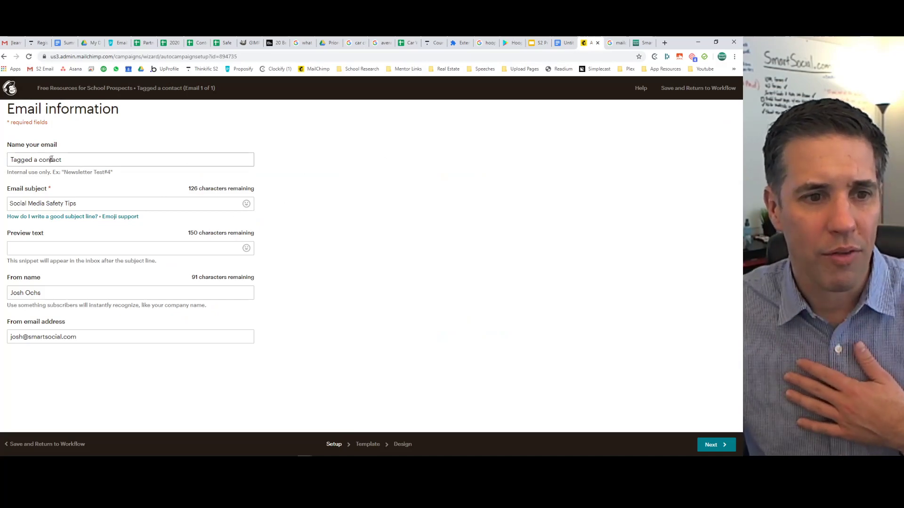
Name the email 'Free App Guide Page' and set the subject to 'Top 100 good and bad teen apps'.
{"action": "left_click", "coordinate": [84, 161]}
{"action": "key", "text": "ctrl+a"}
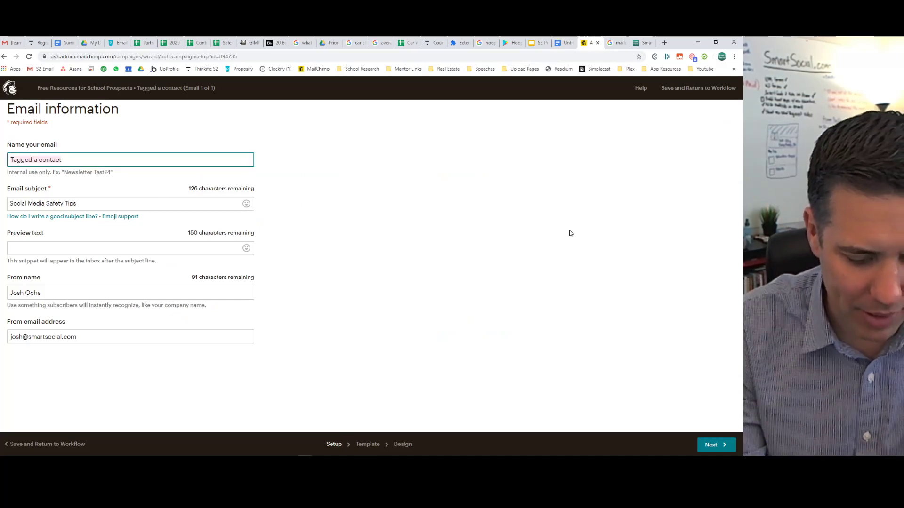
{"action": "type", "text": "Free App "}
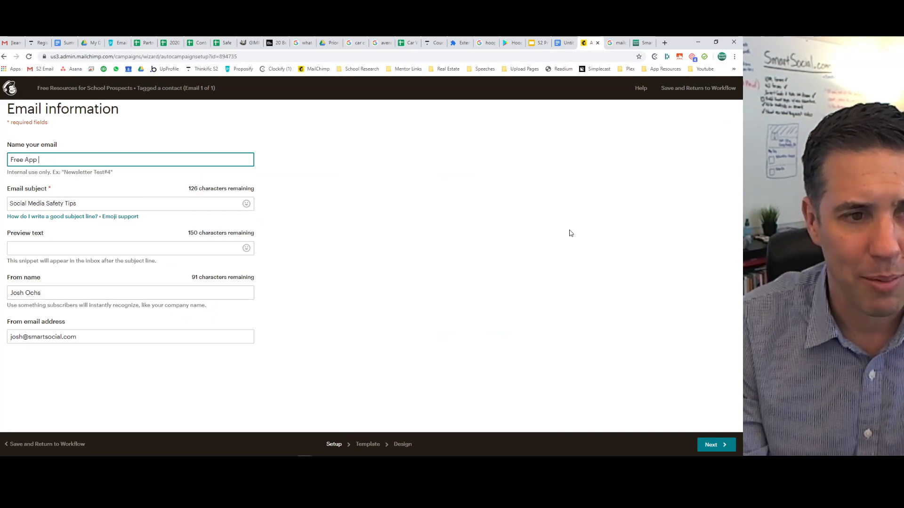
{"action": "type", "text": "Guide Page"}
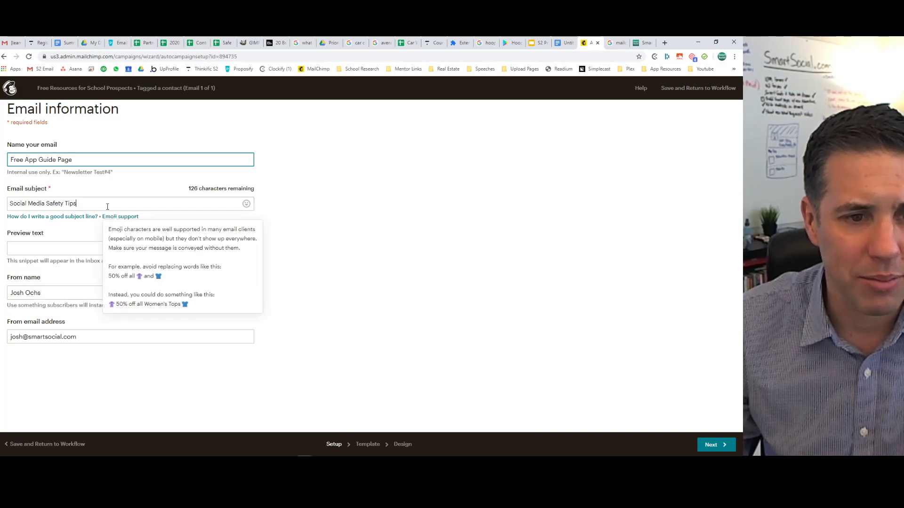
{"action": "left_click_drag", "start_coordinate": [107, 203], "coordinate": [4, 209]}
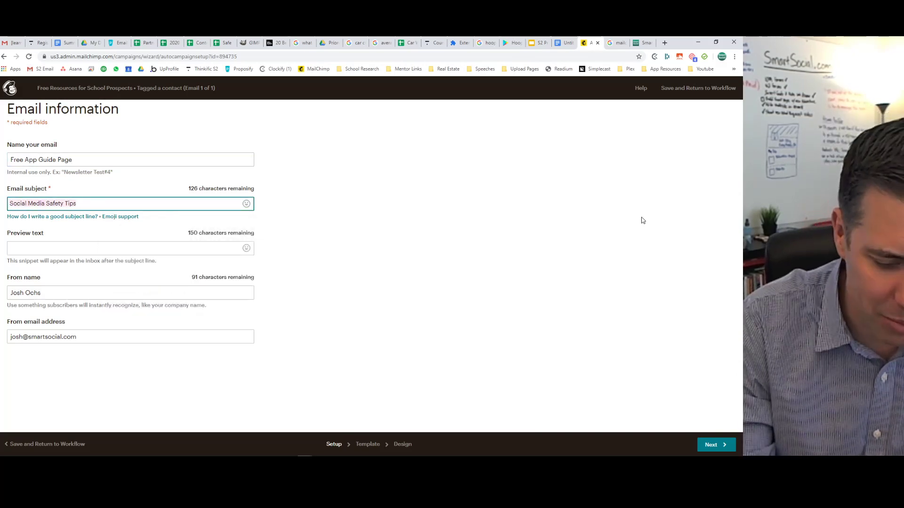
{"action": "type", "text": "Do you know the"}
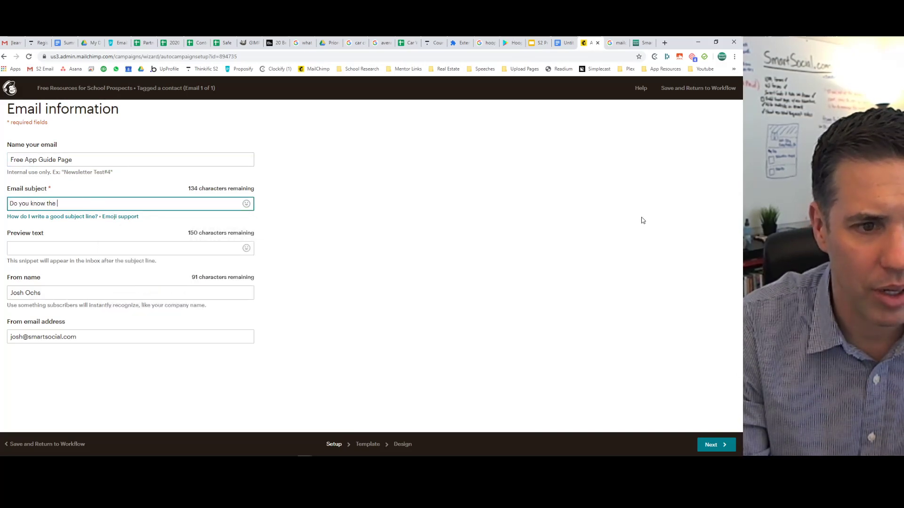
{"action": "key", "text": "BackSpace"}
{"action": "key", "text": "BackSpace"}
{"action": "key", "text": "BackSpace"}
{"action": "key", "text": "BackSpace"}
{"action": "key", "text": "BackSpace"}
{"action": "key", "text": "BackSpace"}
{"action": "key", "text": "BackSpace"}
{"action": "key", "text": "BackSpace"}
{"action": "key", "text": "BackSpace"}
{"action": "key", "text": "BackSpace"}
{"action": "key", "text": "BackSpace"}
{"action": "key", "text": "BackSpace"}
{"action": "key", "text": "BackSpace"}
{"action": "key", "text": "BackSpace"}
{"action": "key", "text": "BackSpace"}
{"action": "key", "text": "BackSpace"}
{"action": "type", "text": "Tip"}
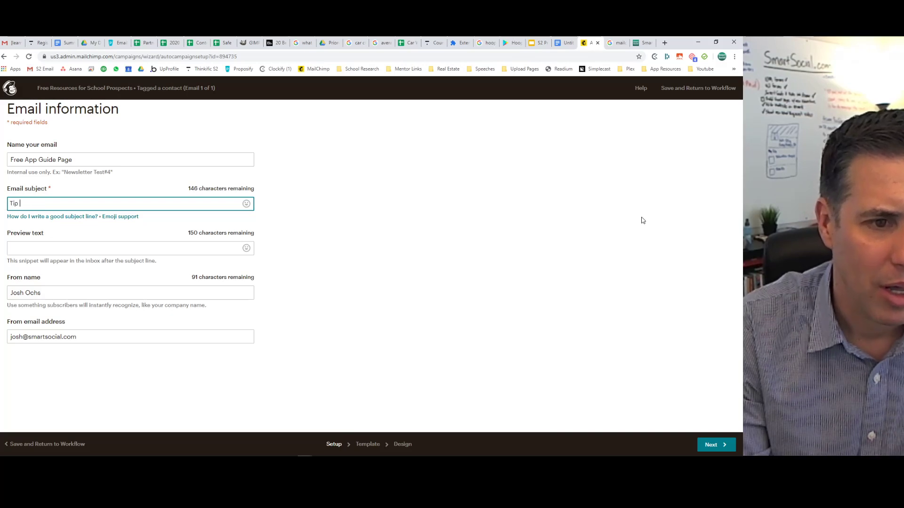
{"action": "key", "text": "BackSpace"}
{"action": "key", "text": "BackSpace"}
{"action": "key", "text": "BackSpace"}
{"action": "type", "text": "op 100"}
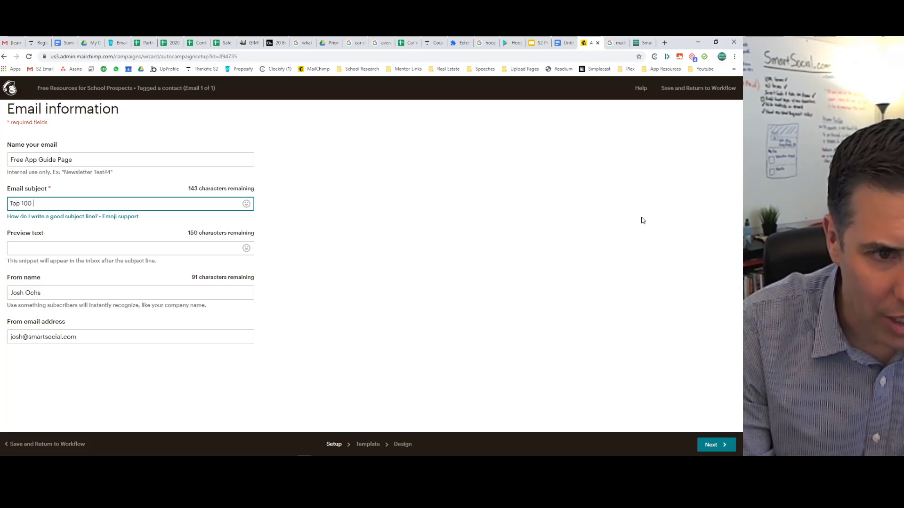
{"action": "type", "text": " good and bad teen apps"}
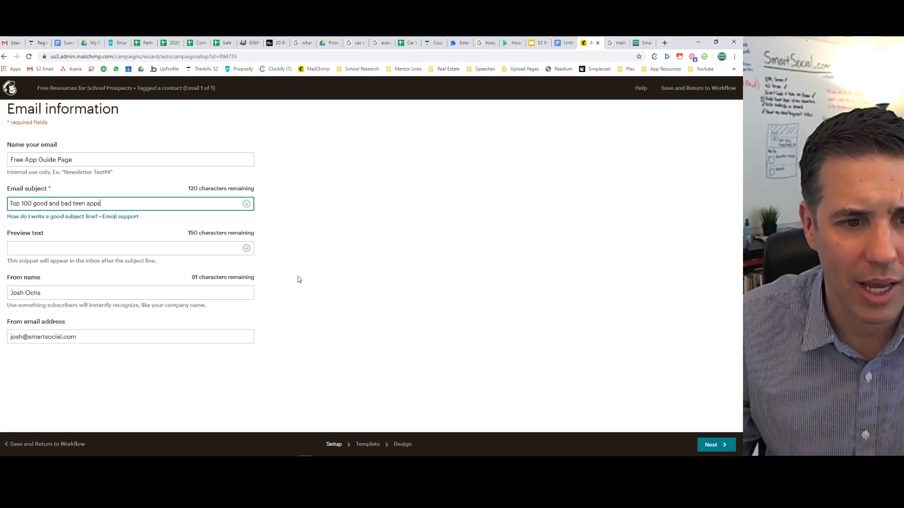
Add preview text offering a free list of the top 100 teen apps, and add SmartSocial.com to the From name.
{"action": "left_click", "coordinate": [141, 248]}
{"action": "type", "text": "Do you k"}
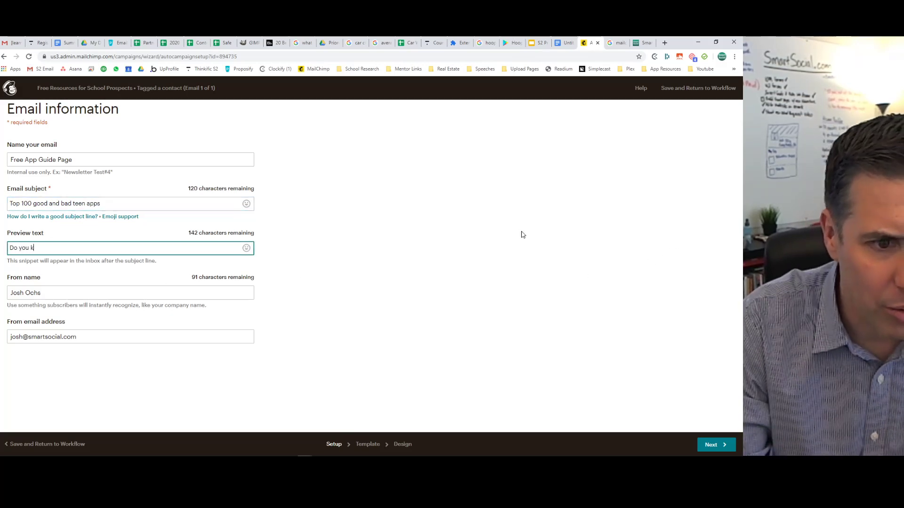
{"action": "key", "text": "BackSpace"}
{"action": "key", "text": "BackSpace"}
{"action": "key", "text": "BackSpace"}
{"action": "key", "text": "BackSpace"}
{"action": "type", "text": "Here's a"}
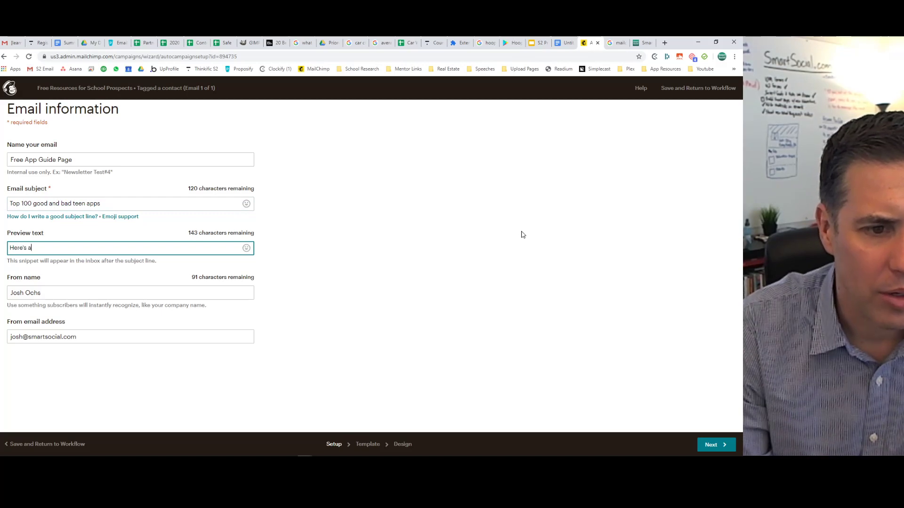
{"action": "type", "text": " free list of th"}
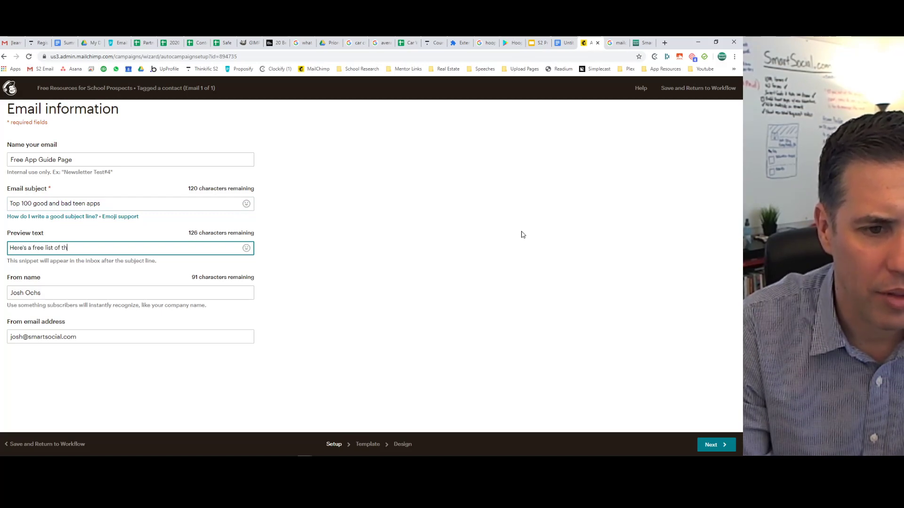
{"action": "type", "text": "e thop"}
{"action": "key", "text": "BackSpace"}
{"action": "key", "text": "BackSpace"}
{"action": "key", "text": "BackSpace"}
{"action": "key", "text": "BackSpace"}
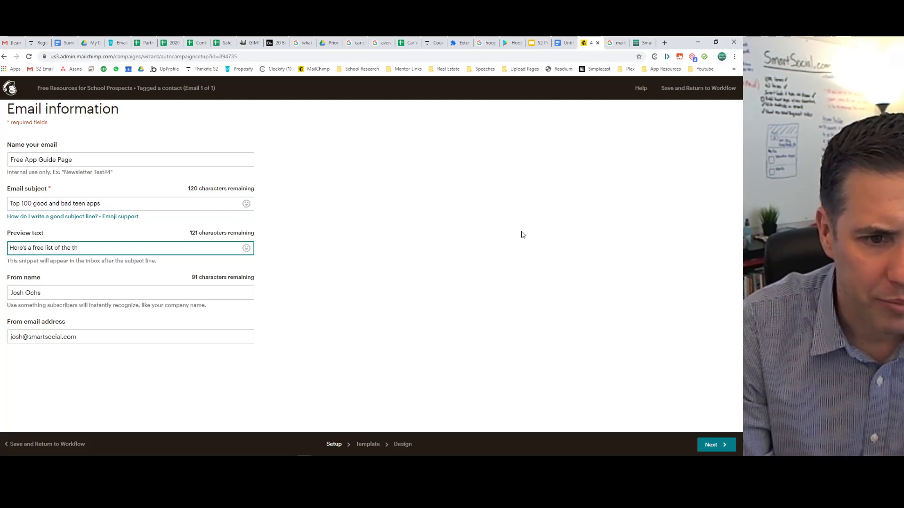
{"action": "type", "text": "op 100 "}
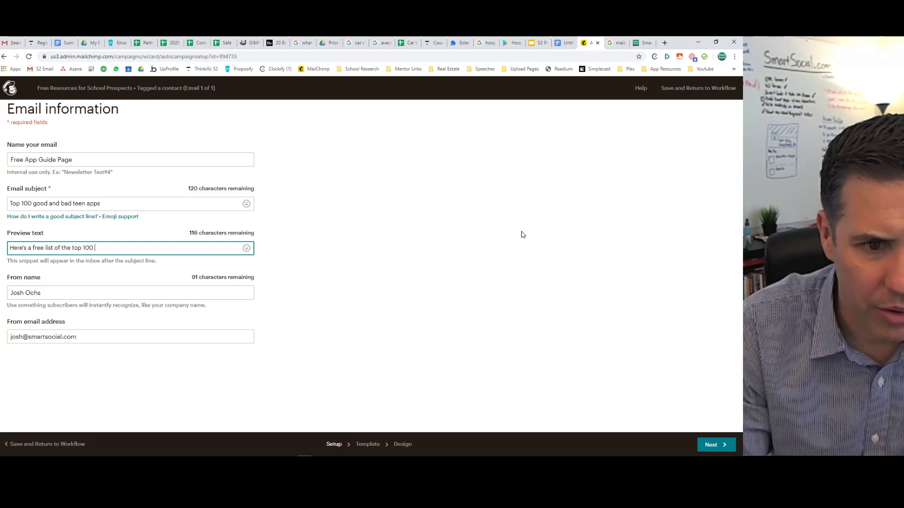
{"action": "type", "text": "teen apps"}
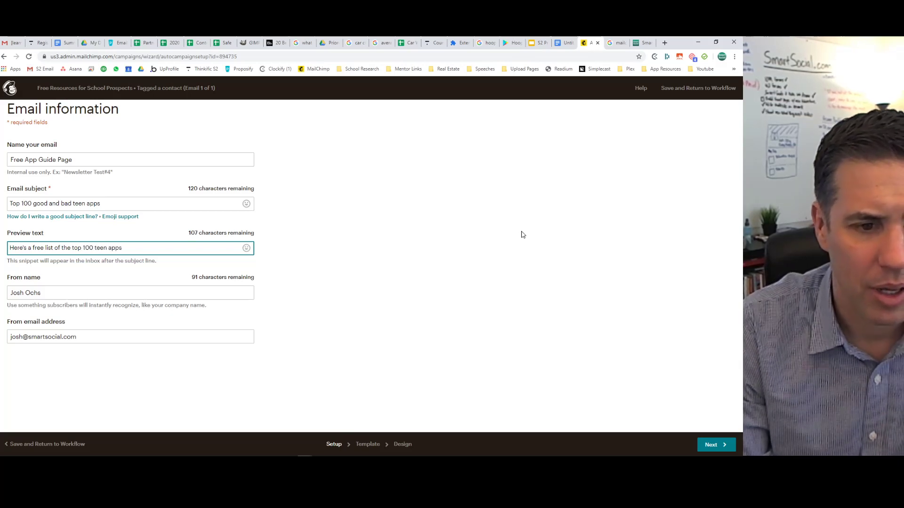
{"action": "left_click", "coordinate": [32, 290]}
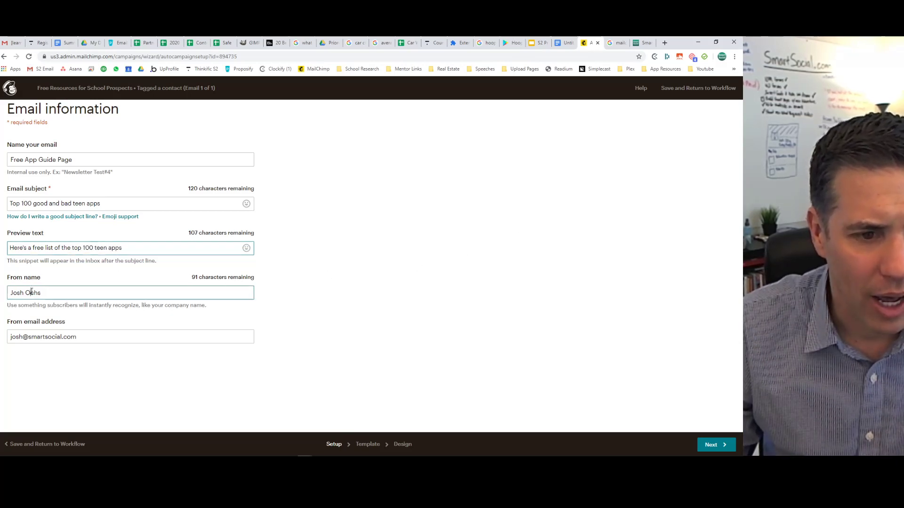
{"action": "key", "text": "ctrl+BackSpace"}
{"action": "type", "text": "(Smar"}
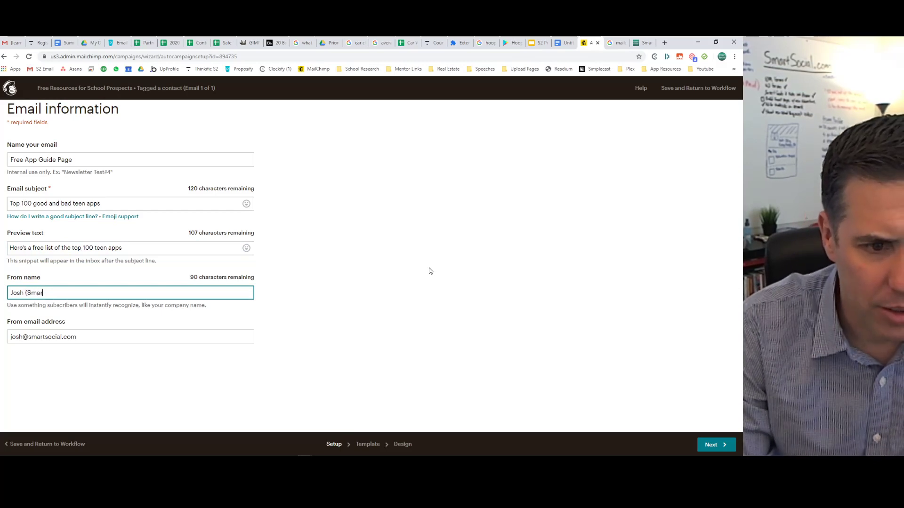
{"action": "type", "text": "tSocial.com"}
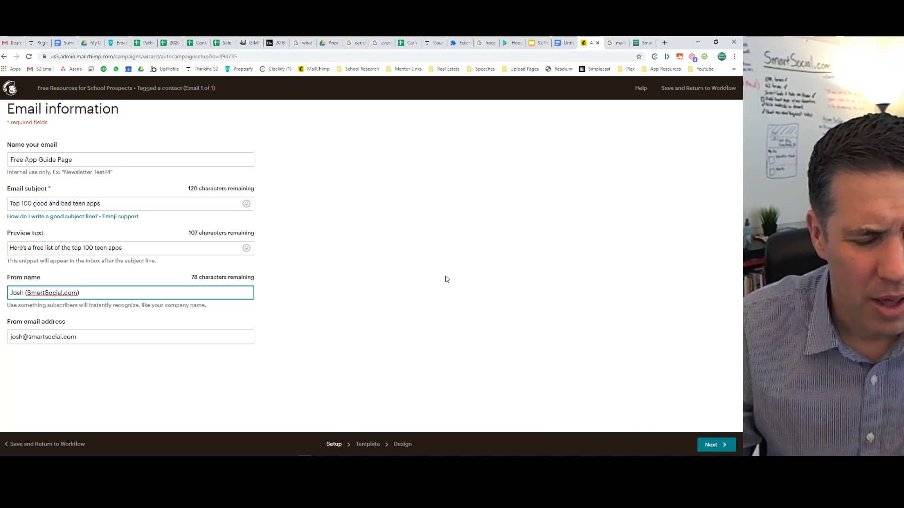
Choose the Simple Text basic layout as the email's template.
{"action": "left_click", "coordinate": [363, 447]}
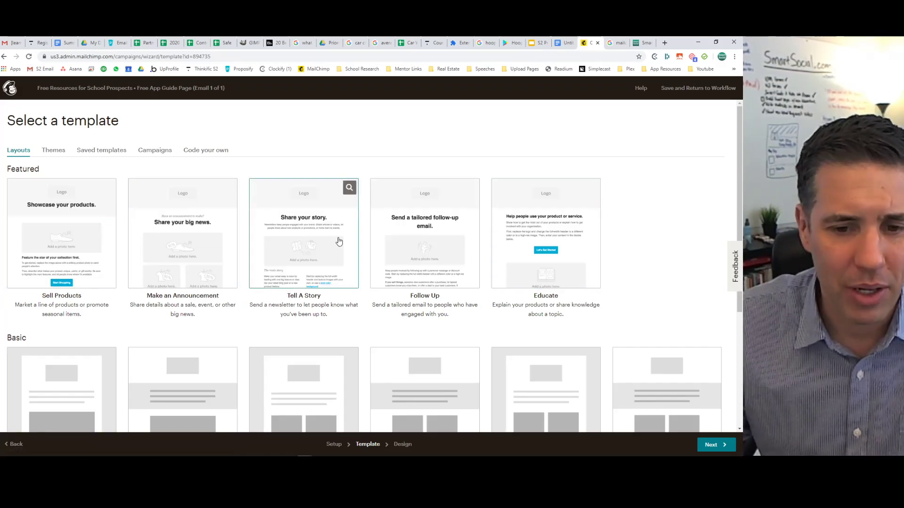
{"action": "scroll", "coordinate": [337, 240], "scroll_direction": "down", "scroll_amount": 4}
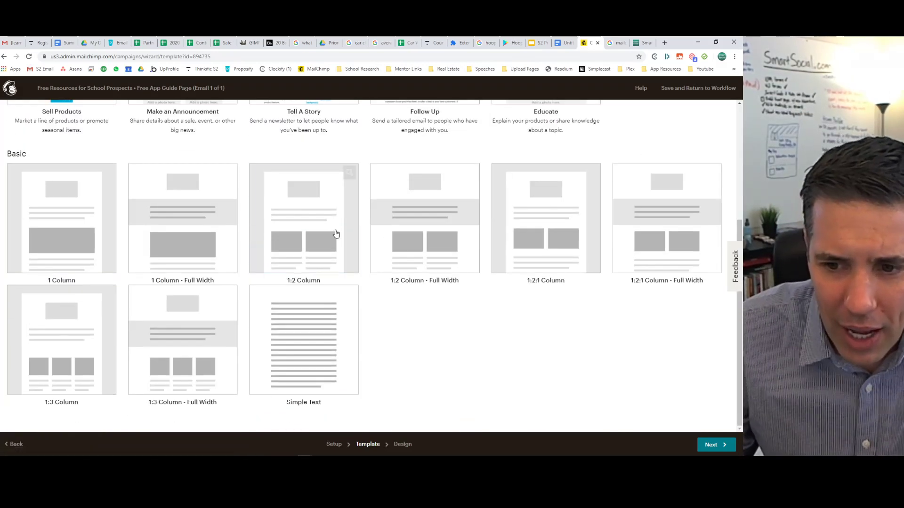
{"action": "left_click", "coordinate": [294, 361]}
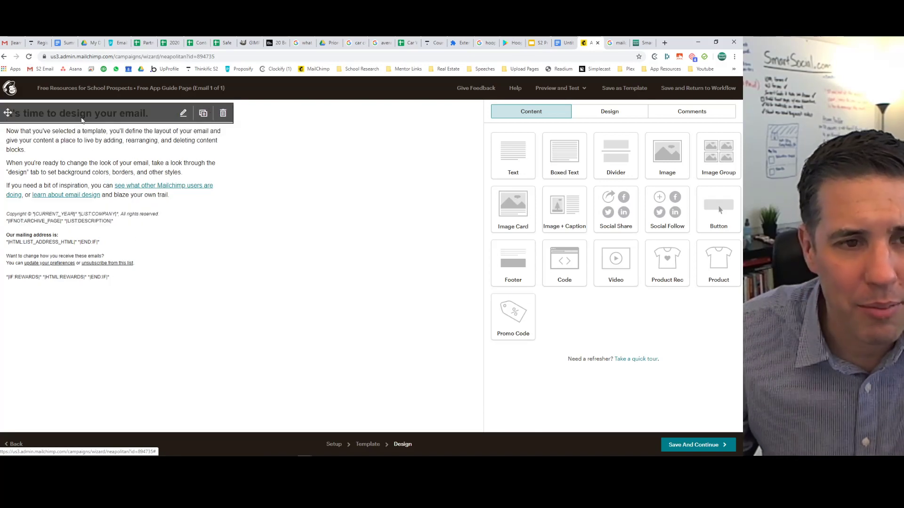
Clear the template's placeholder body text and remove the emptied text block.
{"action": "left_click", "coordinate": [94, 168]}
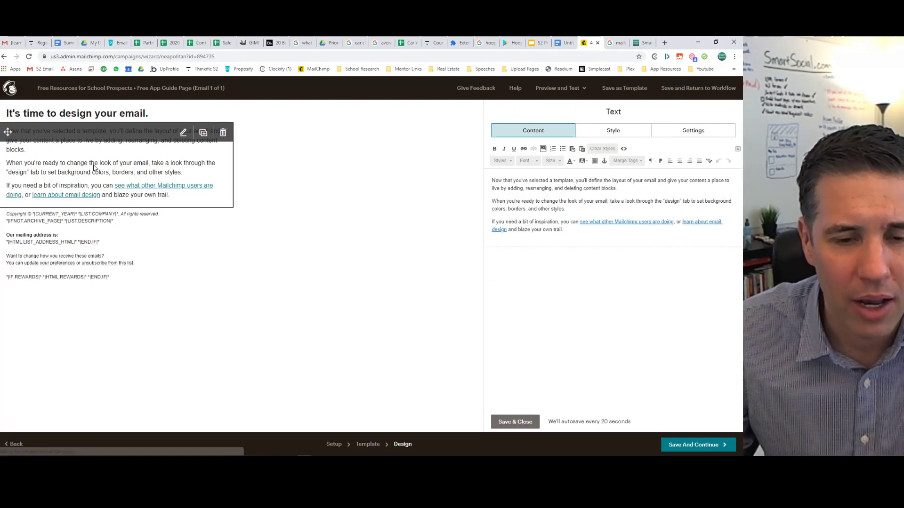
{"action": "key", "text": "ctrl+a"}
{"action": "key", "text": "BackSpace"}
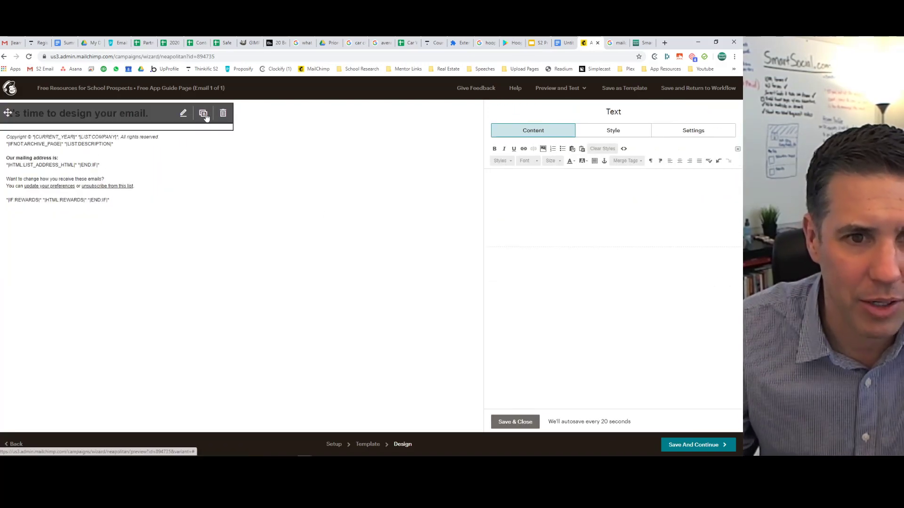
{"action": "left_click", "coordinate": [224, 118]}
{"action": "left_click", "coordinate": [278, 298]}
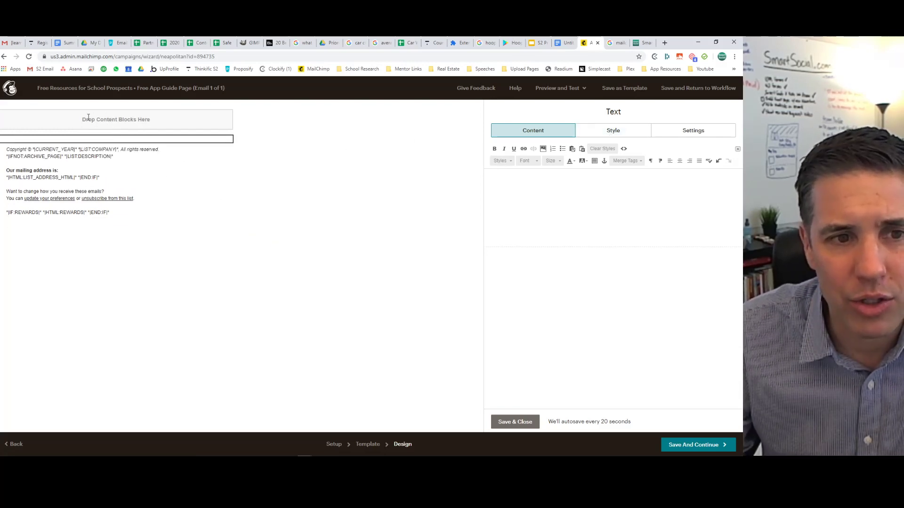
Add a fresh Text block to the email body and delete its sample sentence.
{"action": "mouse_move", "coordinate": [88, 142]}
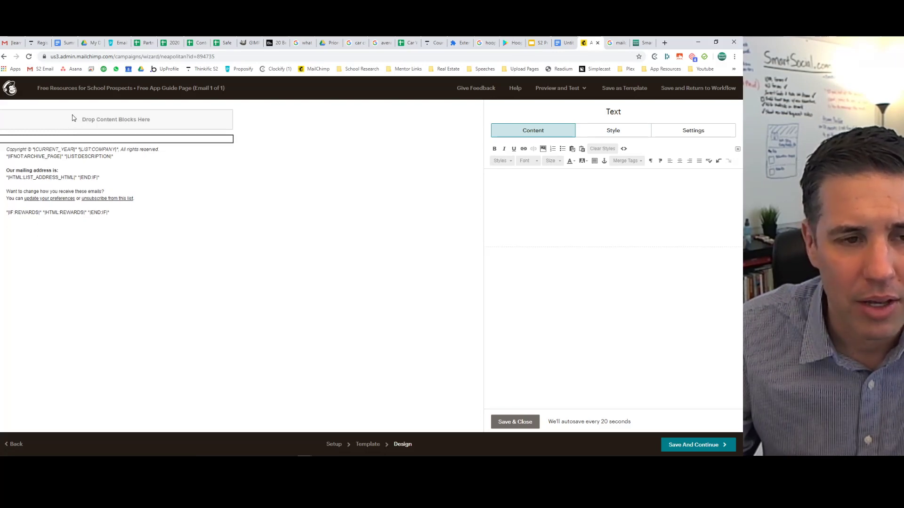
{"action": "left_click", "coordinate": [514, 422]}
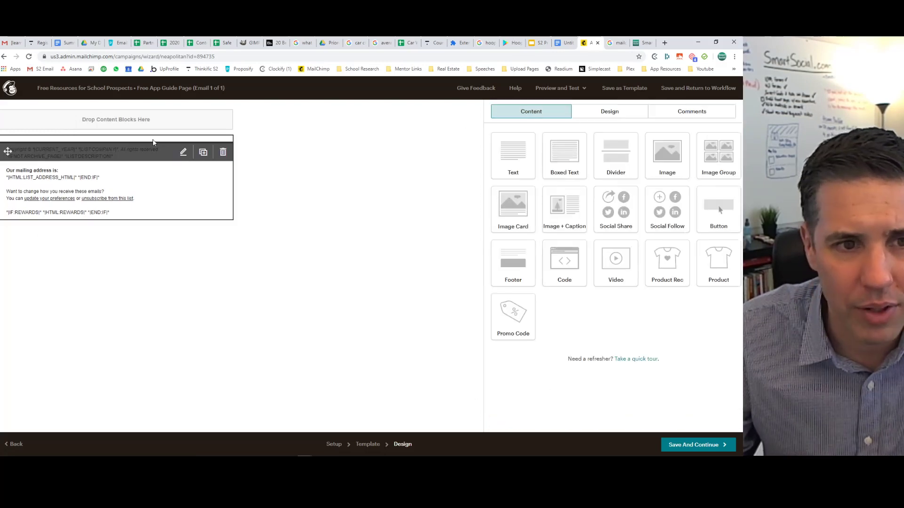
{"action": "mouse_move", "coordinate": [134, 141]}
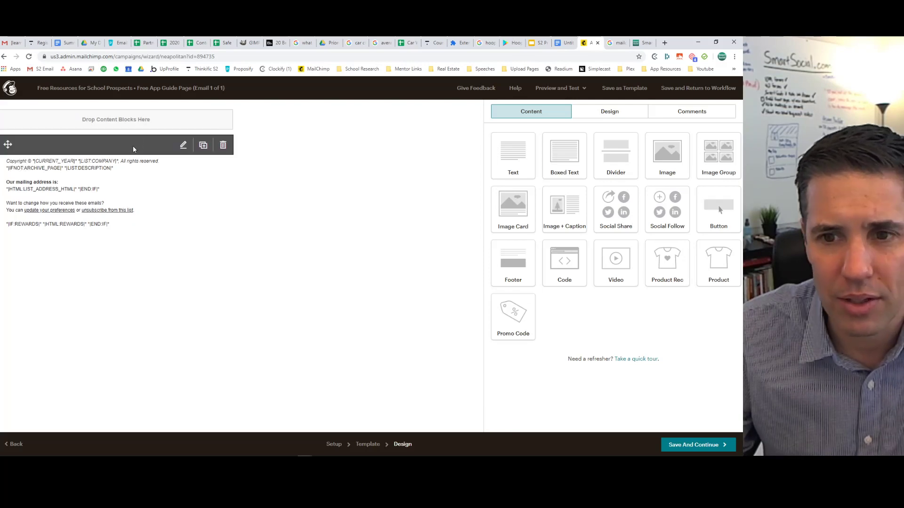
{"action": "left_click", "coordinate": [133, 146]}
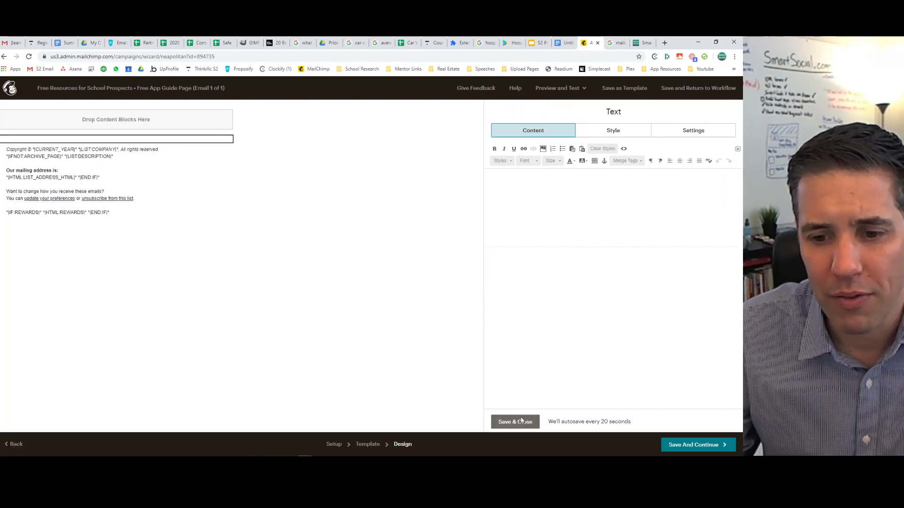
{"action": "left_click", "coordinate": [518, 422]}
{"action": "left_click_drag", "start_coordinate": [512, 158], "coordinate": [29, 146]}
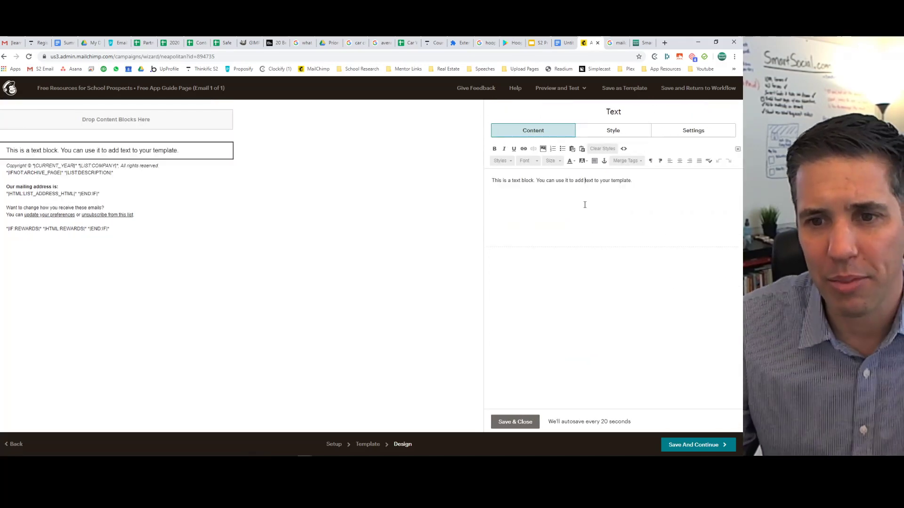
{"action": "key", "text": "ctrl+a"}
{"action": "key", "text": "BackSpace"}
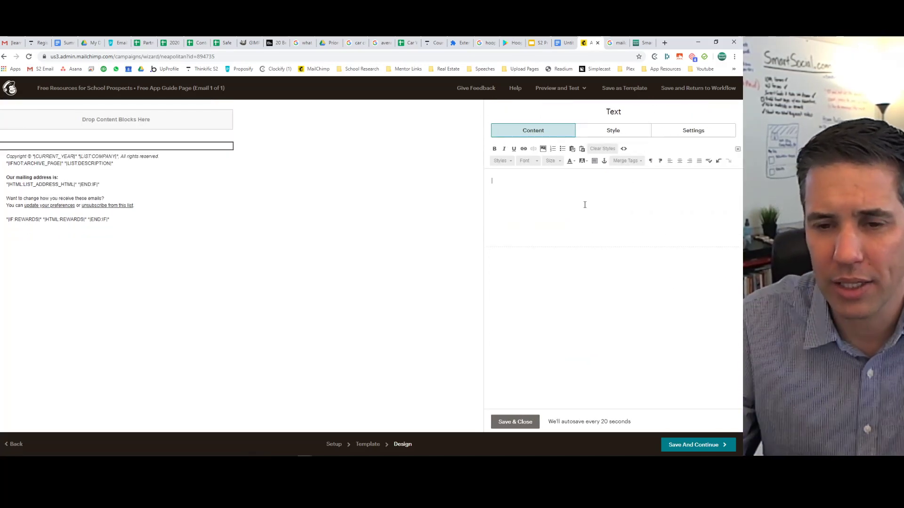
Copy the outreach email from the Google Docs draft, greeting through signature, into the Mailchimp text block.
{"action": "left_click", "coordinate": [566, 43]}
{"action": "left_click", "coordinate": [191, 181]}
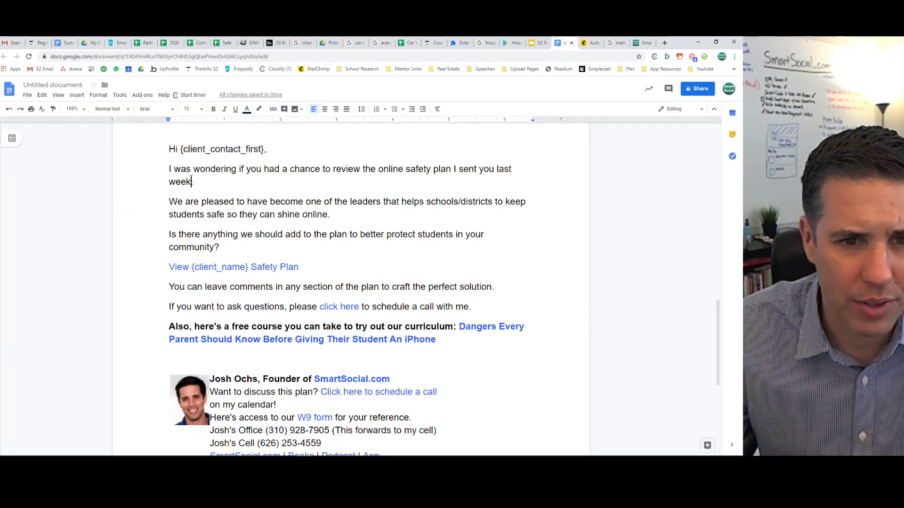
{"action": "mouse_move", "coordinate": [173, 147]}
{"action": "left_mouse_down"}
{"action": "mouse_move", "coordinate": [317, 200]}
{"action": "mouse_move", "coordinate": [460, 323]}
{"action": "mouse_move", "coordinate": [452, 351]}
{"action": "left_mouse_up"}
{"action": "scroll", "coordinate": [460, 323], "scroll_direction": "down", "scroll_amount": 2}
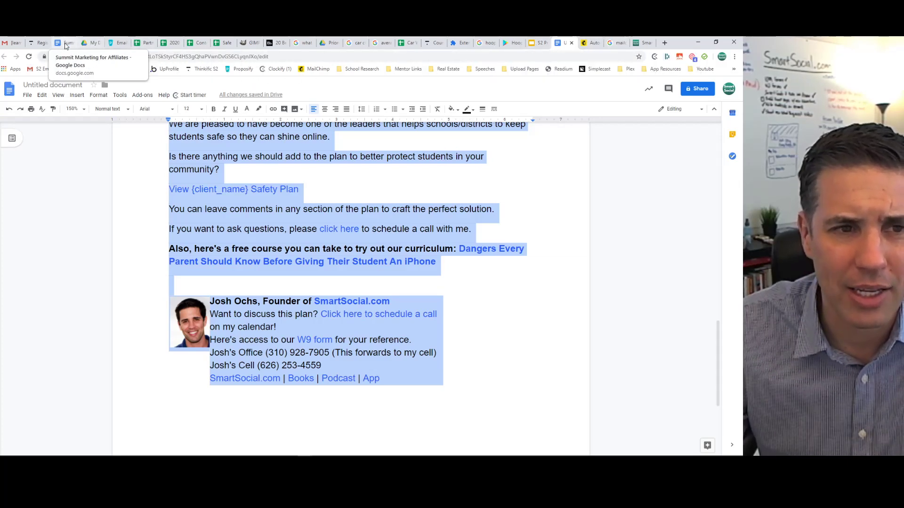
{"action": "left_click", "coordinate": [592, 43]}
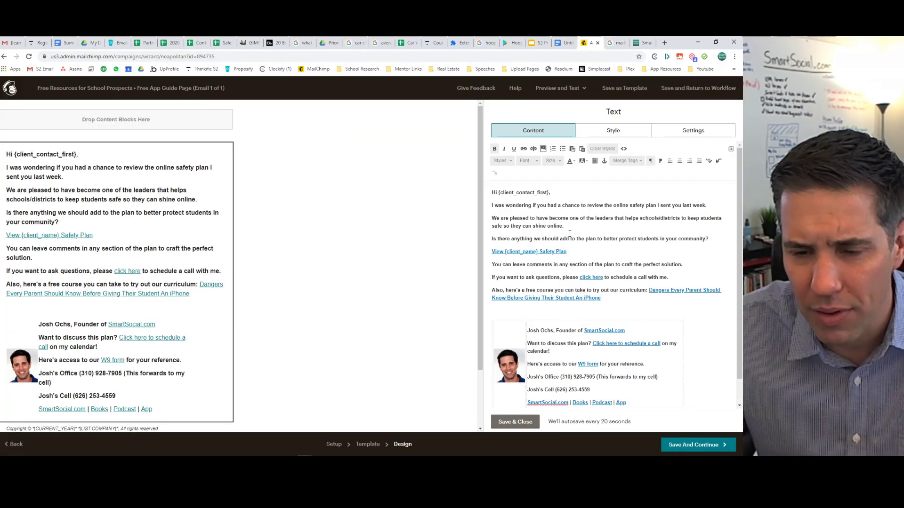
Replace the formatted pasted email with a plain-text copy in the text block.
{"action": "left_click_drag", "start_coordinate": [620, 300], "coordinate": [456, 194]}
{"action": "key", "text": "ctrl+c"}
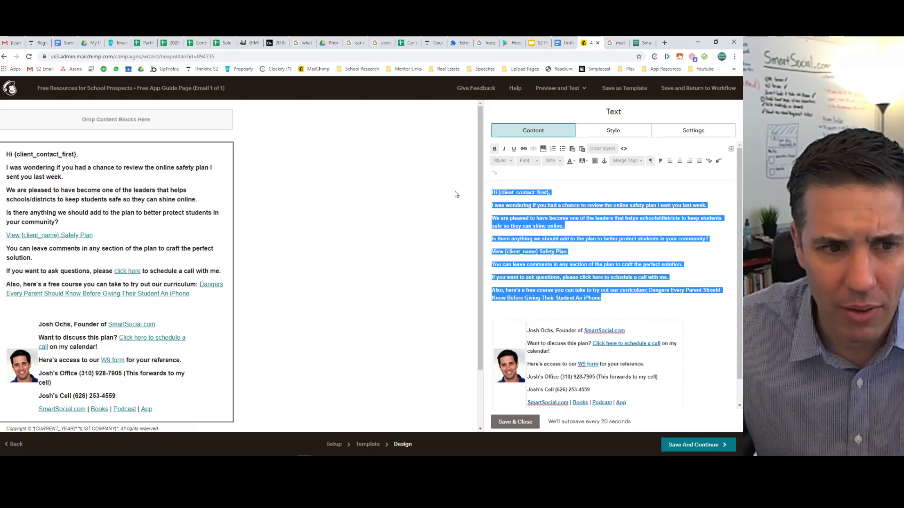
{"action": "left_click", "coordinate": [574, 225]}
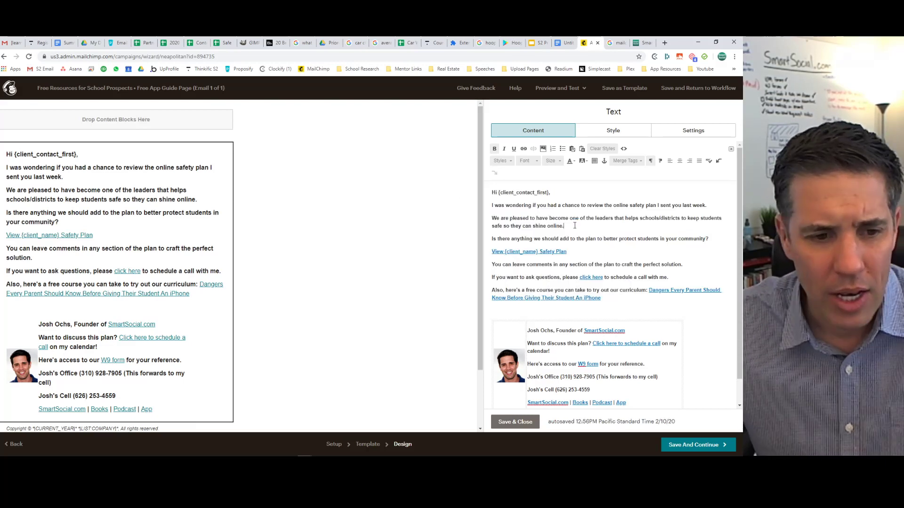
{"action": "key", "text": "ctrl+a"}
{"action": "key", "text": "Delete"}
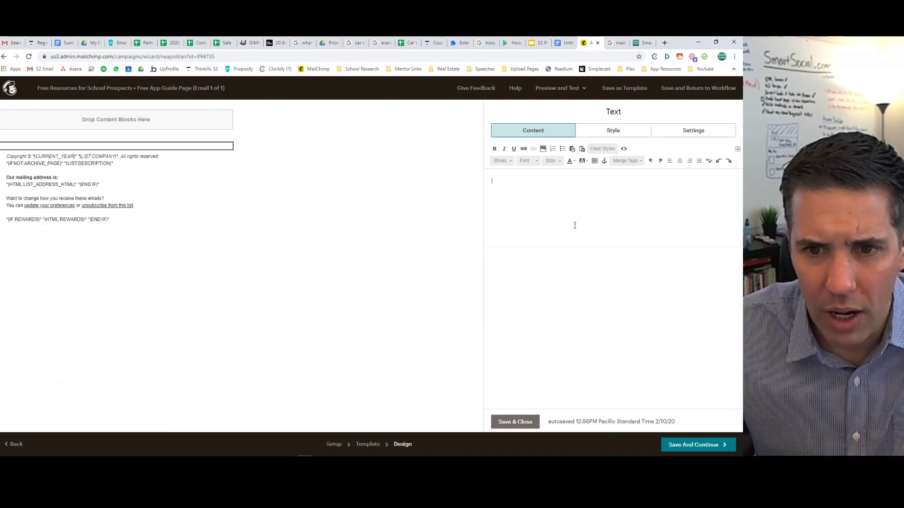
{"action": "key", "text": "ctrl+v"}
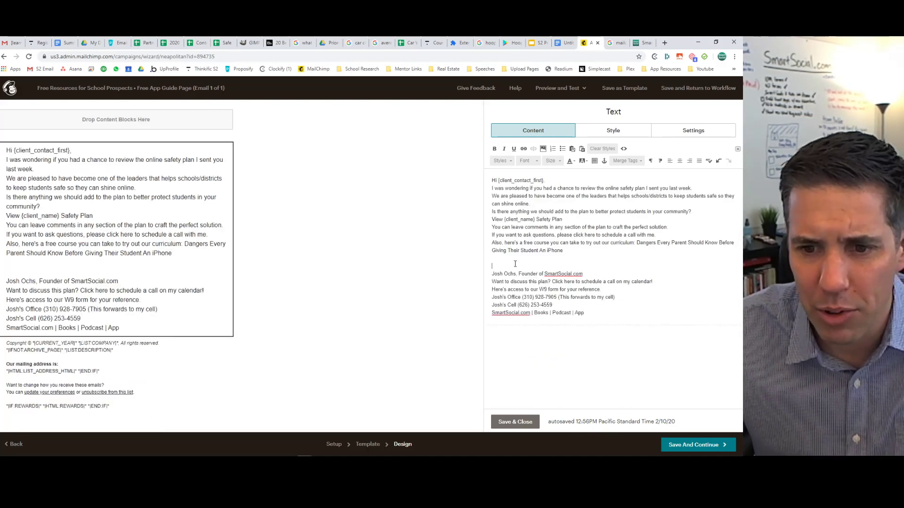
Tidy the blank lines below the signature and zoom the browser to 125%.
{"action": "left_click_drag", "start_coordinate": [538, 266], "coordinate": [626, 331]}
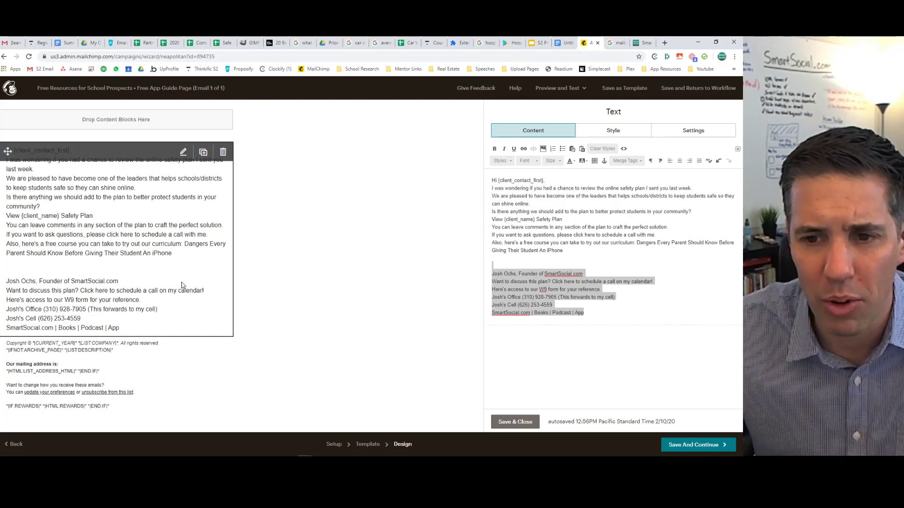
{"action": "left_click", "coordinate": [623, 314]}
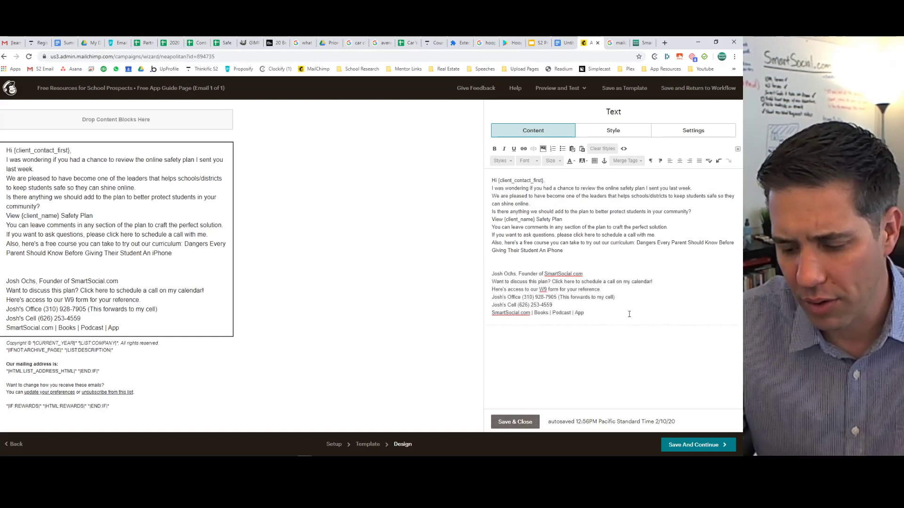
{"action": "key", "text": "Return"}
{"action": "key", "text": "Return"}
{"action": "key", "text": "Return"}
{"action": "key", "text": "Return"}
{"action": "key", "text": "Return"}
{"action": "key", "text": "Return"}
{"action": "key", "text": "Return"}
{"action": "key", "text": "Return"}
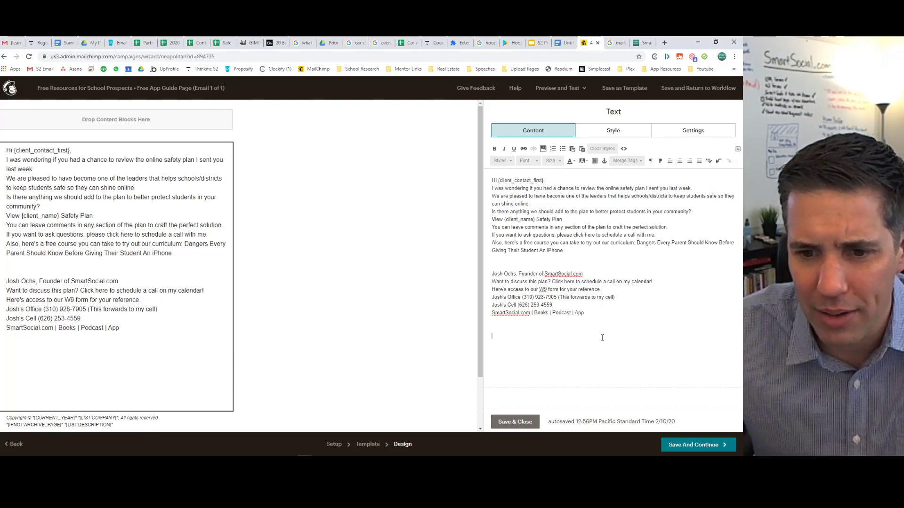
{"action": "scroll", "coordinate": [55, 360], "scroll_direction": "down", "scroll_amount": 2}
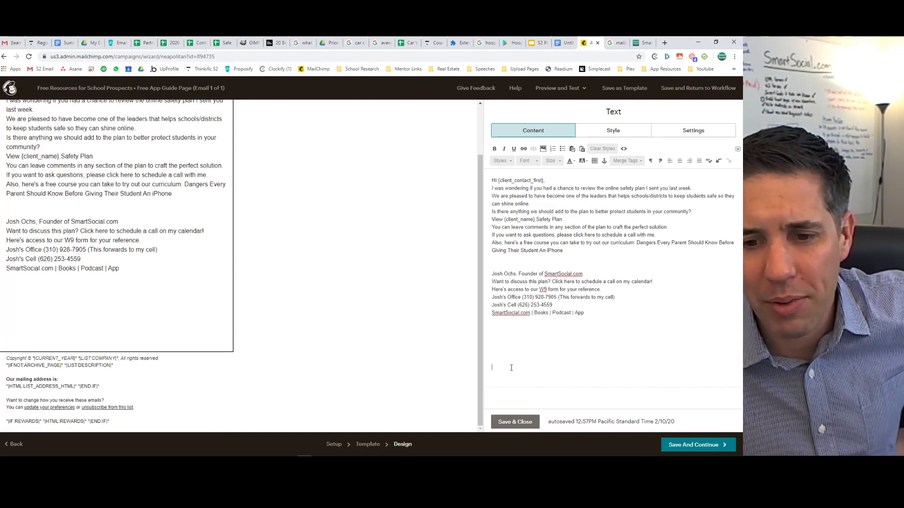
{"action": "left_click", "coordinate": [511, 328]}
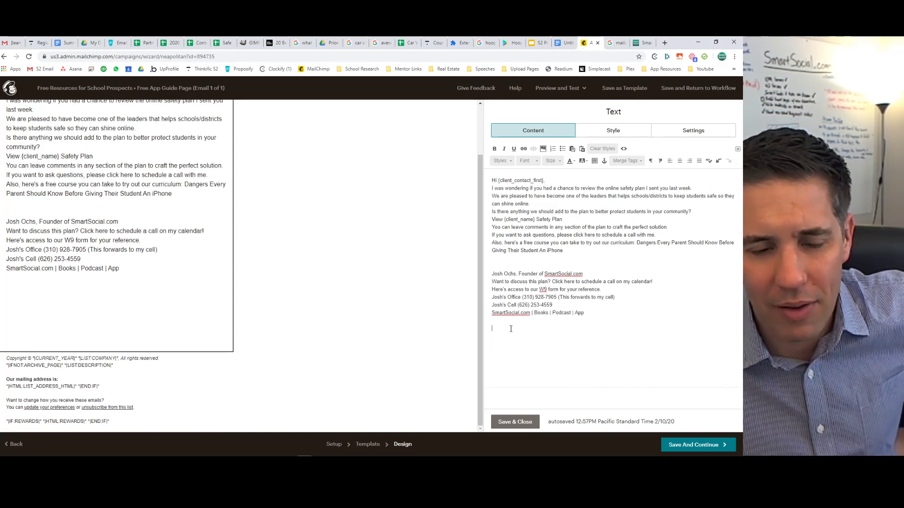
{"action": "left_click_drag", "start_coordinate": [511, 328], "coordinate": [534, 372]}
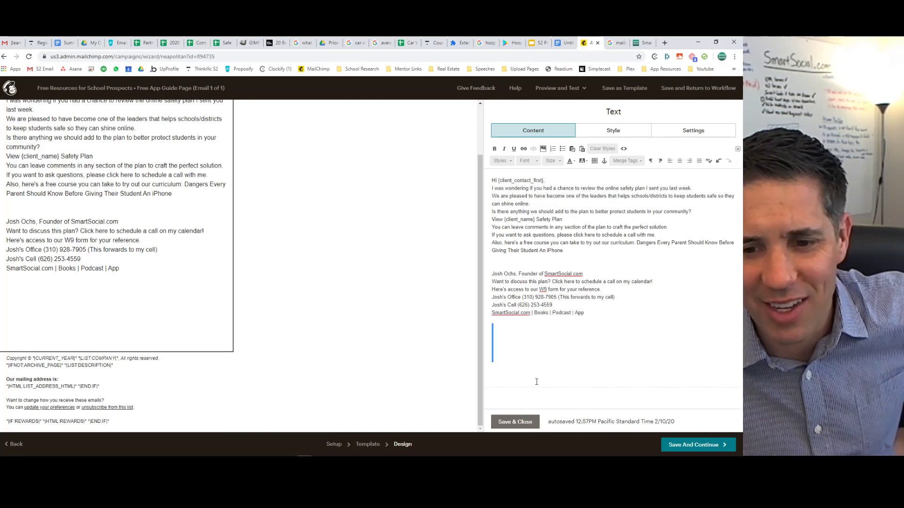
{"action": "left_click", "coordinate": [512, 360]}
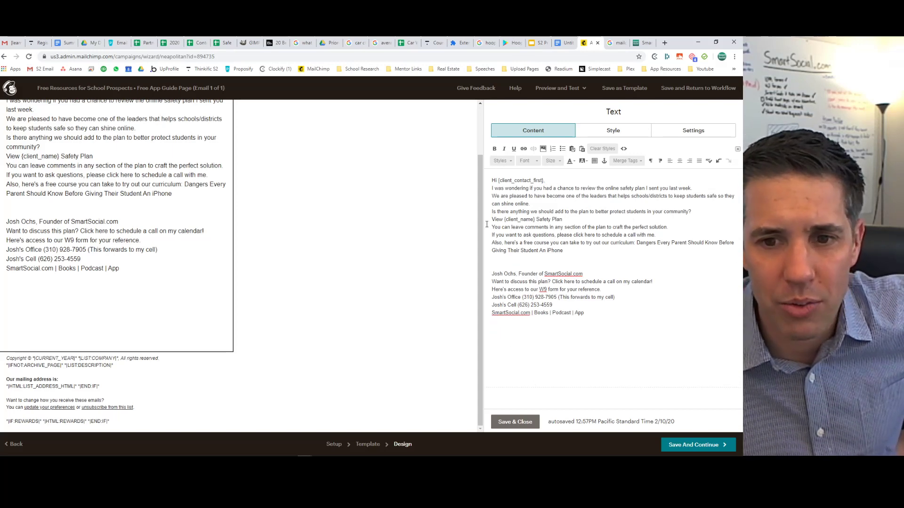
{"action": "key", "text": "ctrl+plus"}
{"action": "key", "text": "ctrl+plus"}
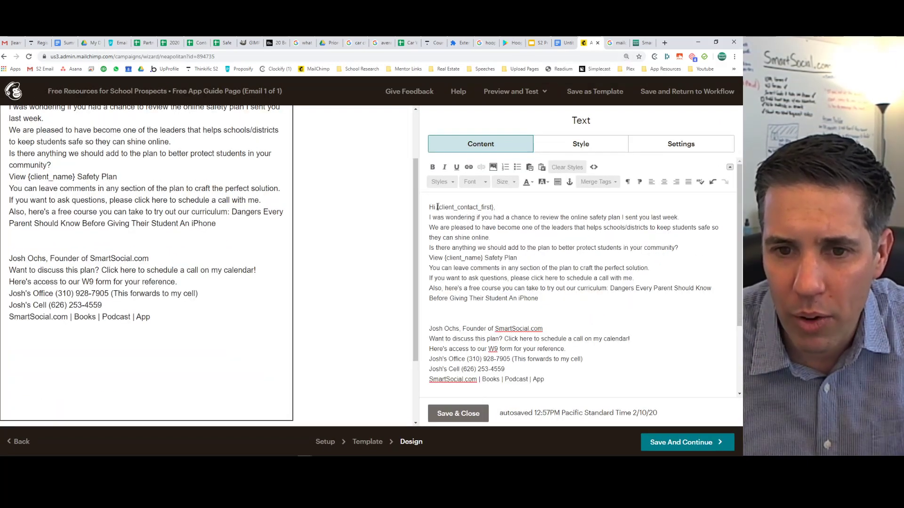
Replace 'Hi {client_contact_first}' with 'Hello *|FNAME|*' using the First Name merge tag.
{"action": "left_click_drag", "start_coordinate": [437, 208], "coordinate": [493, 208]}
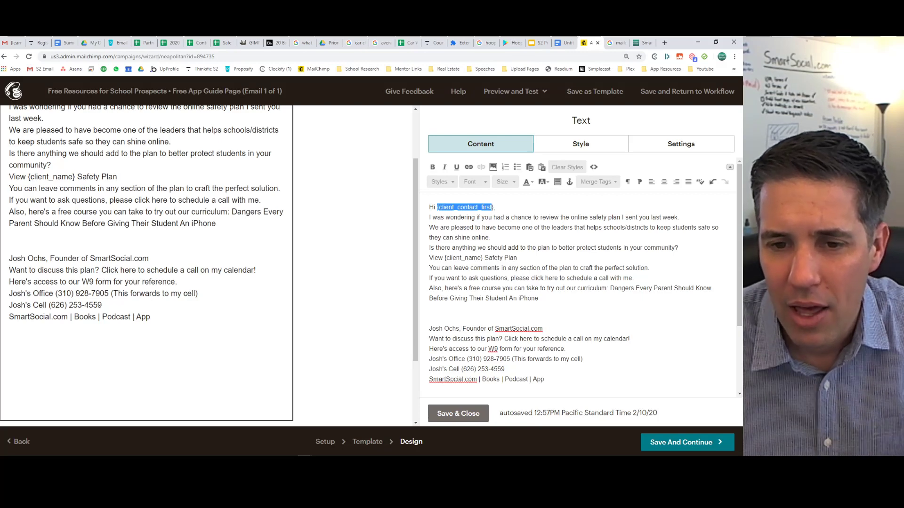
{"action": "key", "text": "BackSpace"}
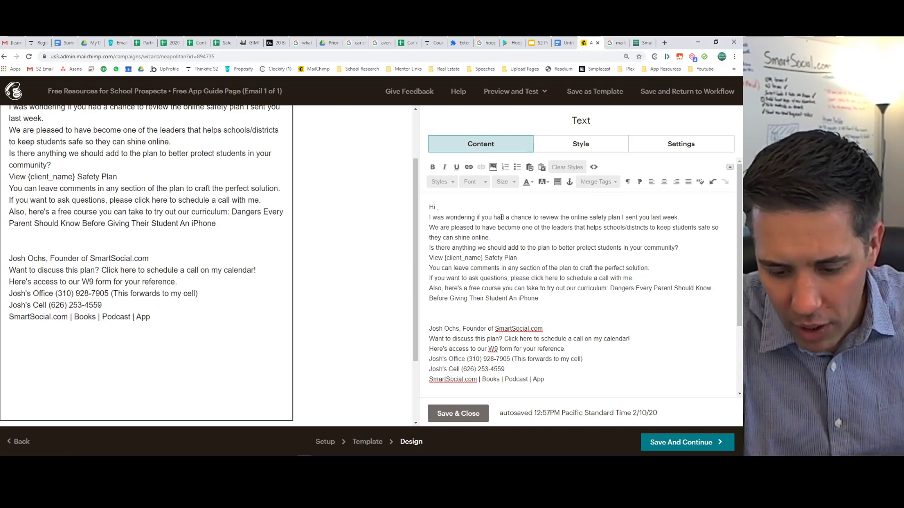
{"action": "key", "text": "BackSpace"}
{"action": "key", "text": "BackSpace"}
{"action": "key", "text": "BackSpace"}
{"action": "type", "text": "Hello"}
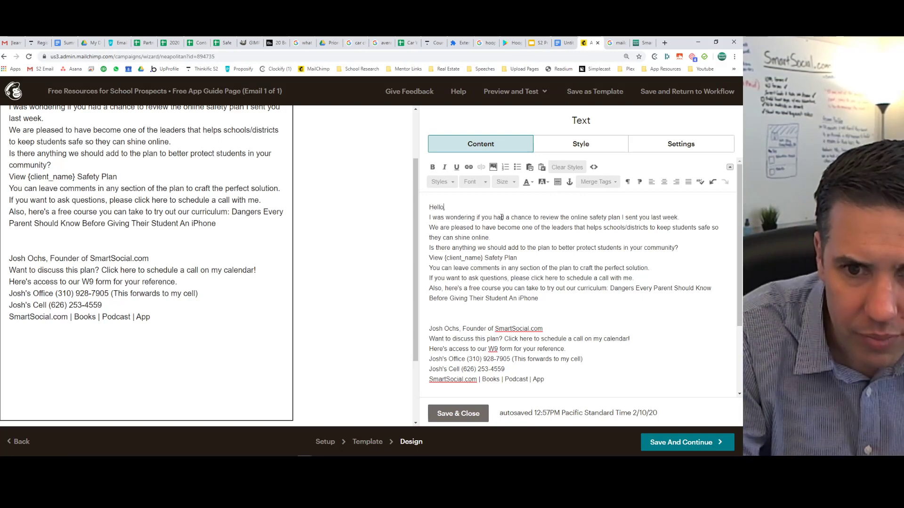
{"action": "left_click", "coordinate": [599, 182]}
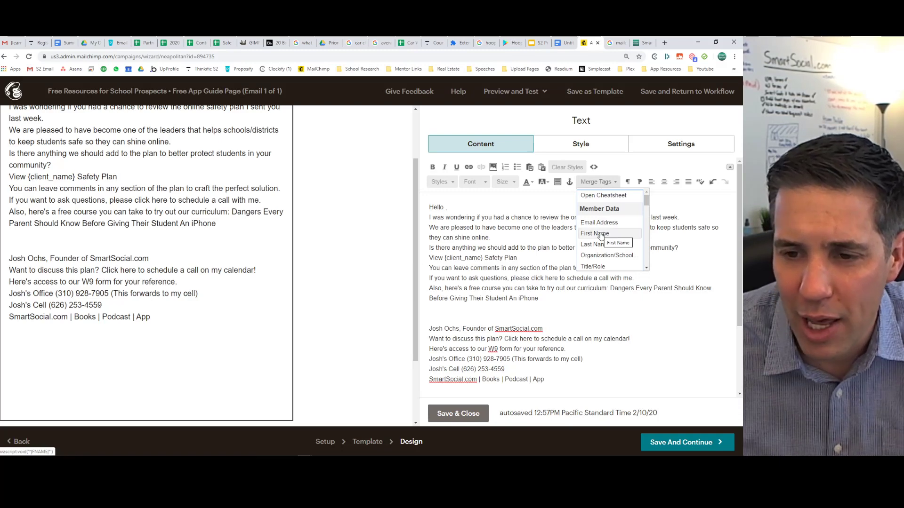
{"action": "left_click", "coordinate": [601, 235]}
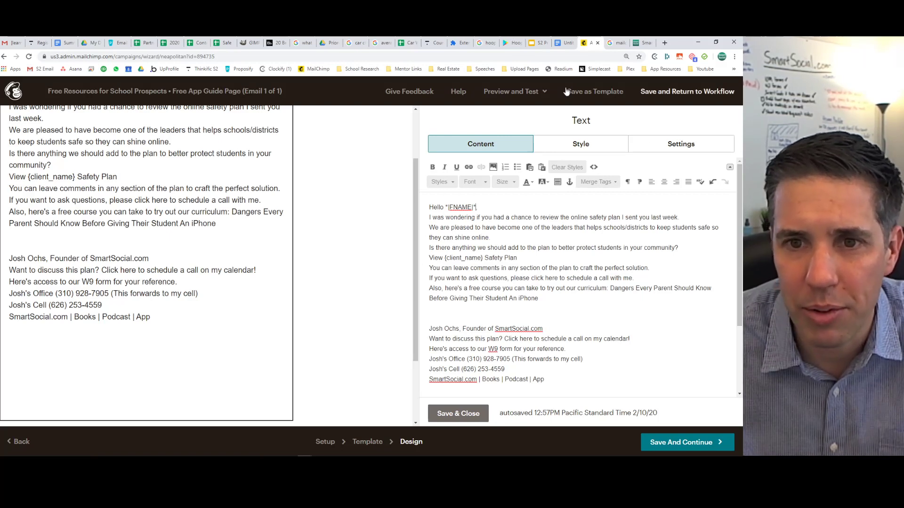
Preview the email with raw merge tags, checking the greeting and the leftover {client_name} placeholder.
{"action": "left_click", "coordinate": [505, 94]}
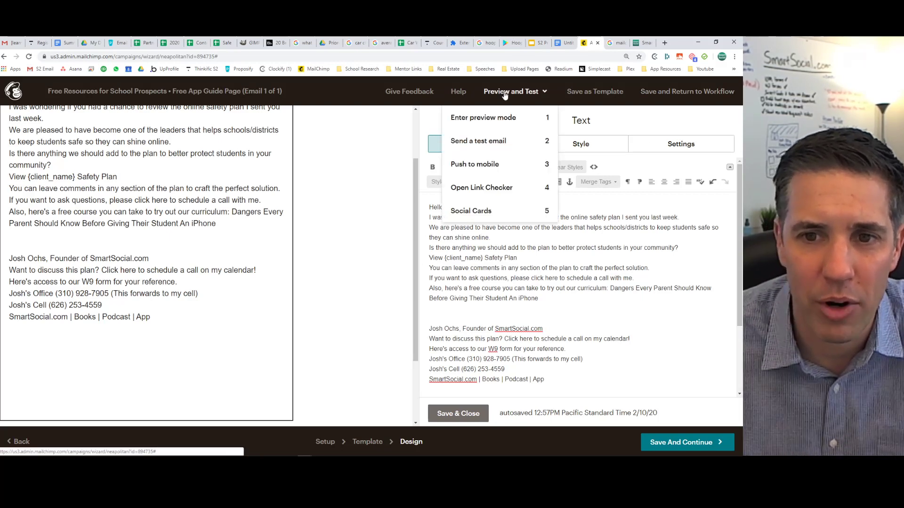
{"action": "left_click", "coordinate": [485, 117]}
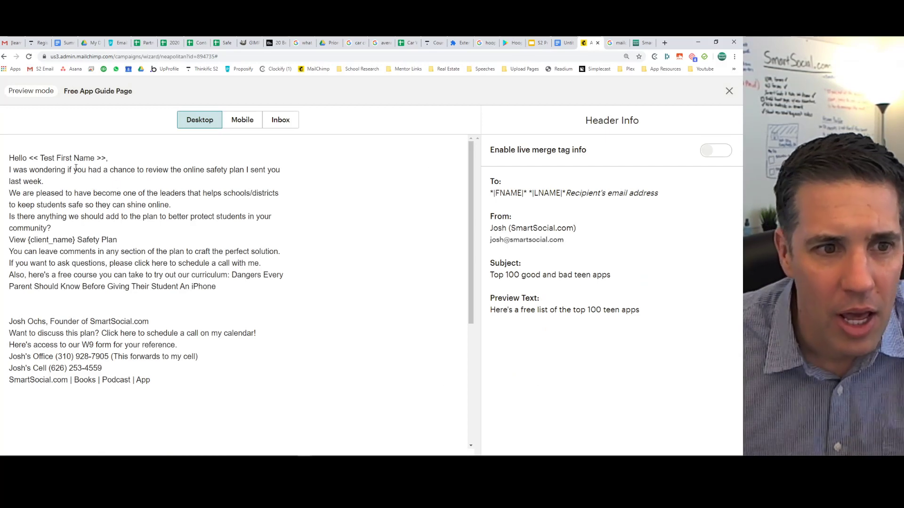
{"action": "mouse_move", "coordinate": [30, 157]}
{"action": "left_mouse_down"}
{"action": "mouse_move", "coordinate": [106, 159]}
{"action": "mouse_move", "coordinate": [29, 159]}
{"action": "left_mouse_up"}
{"action": "left_click", "coordinate": [106, 157]}
{"action": "left_click", "coordinate": [30, 157]}
{"action": "left_click", "coordinate": [106, 159]}
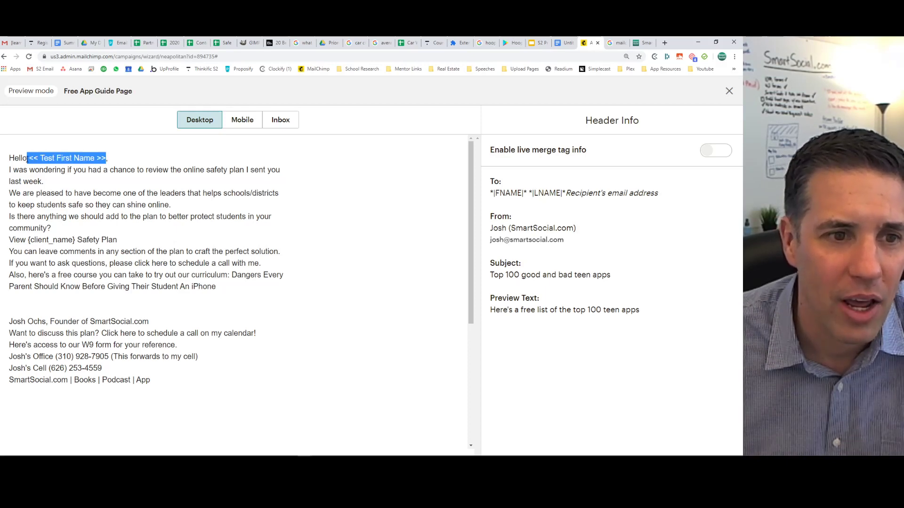
{"action": "left_click", "coordinate": [30, 159]}
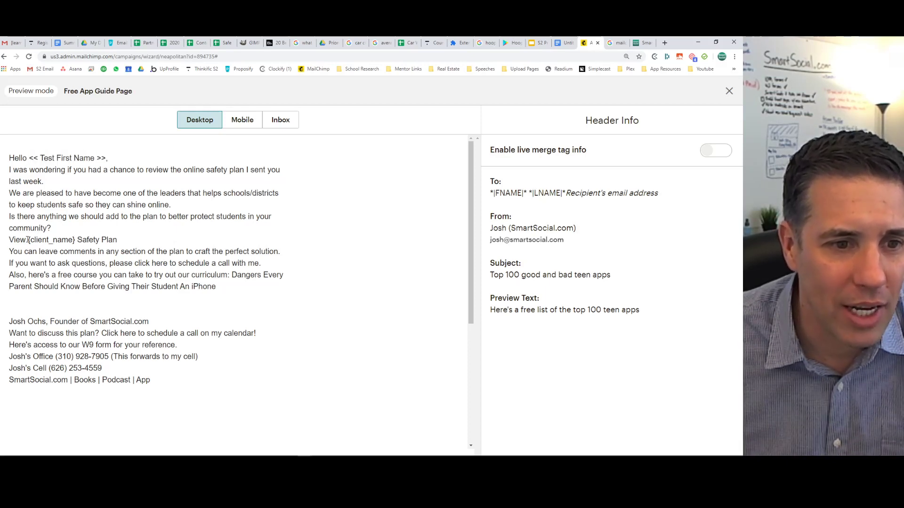
{"action": "left_click_drag", "start_coordinate": [28, 240], "coordinate": [84, 241]}
{"action": "left_click_drag", "start_coordinate": [30, 158], "coordinate": [107, 157]}
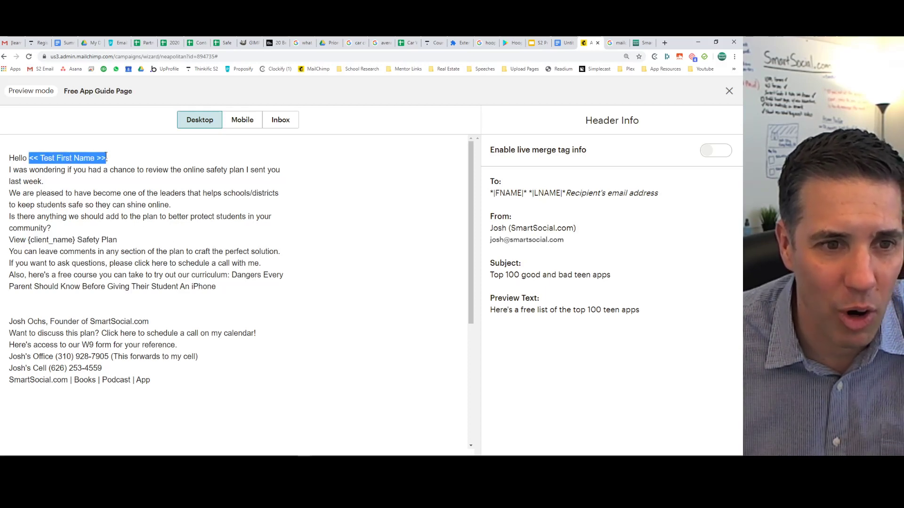
Check the greeting with live subscriber data, switch back to raw merge tags, and close the preview.
{"action": "left_click", "coordinate": [721, 151]}
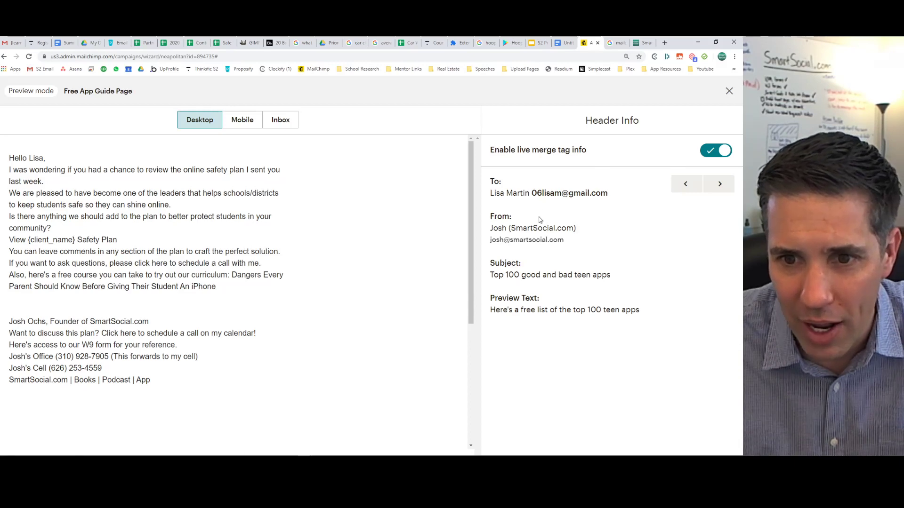
{"action": "left_click_drag", "start_coordinate": [598, 193], "coordinate": [606, 193]}
{"action": "left_click", "coordinate": [605, 194]}
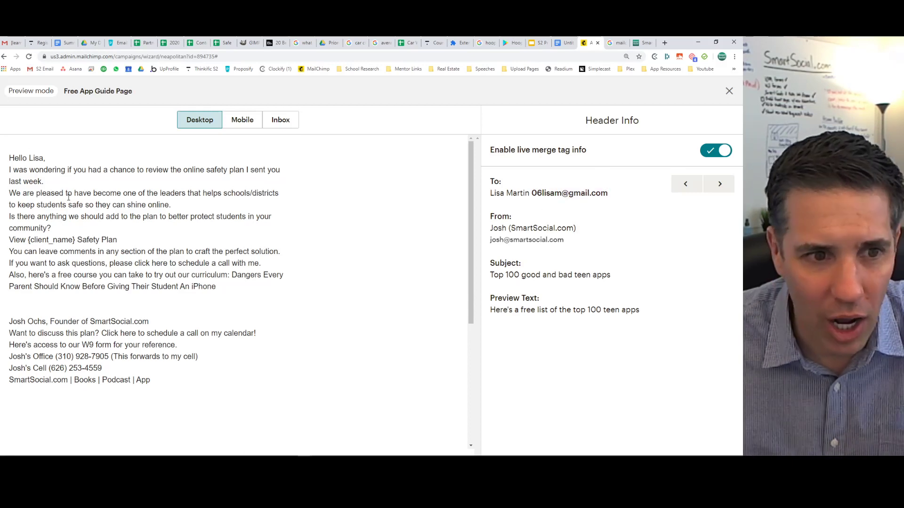
{"action": "mouse_move", "coordinate": [24, 158]}
{"action": "left_mouse_down"}
{"action": "mouse_move", "coordinate": [46, 159]}
{"action": "mouse_move", "coordinate": [8, 160]}
{"action": "left_mouse_up"}
{"action": "left_click", "coordinate": [46, 159]}
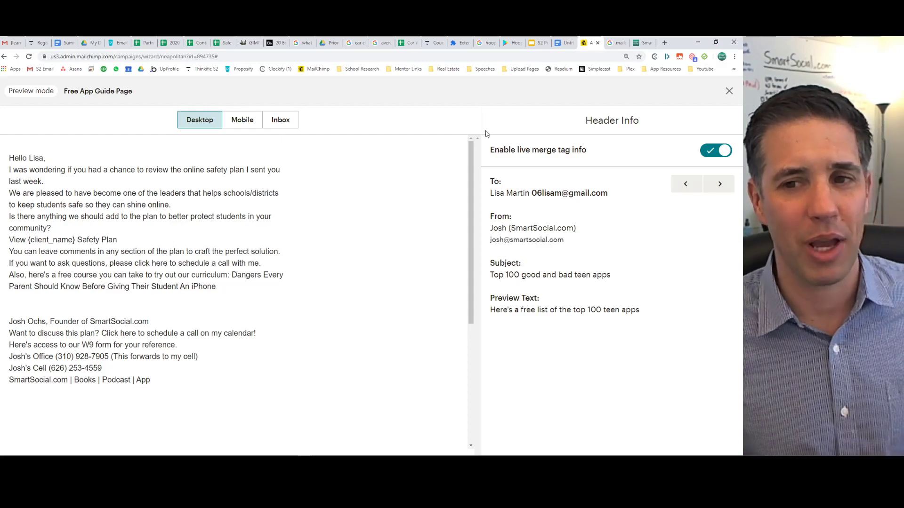
{"action": "left_click", "coordinate": [713, 151]}
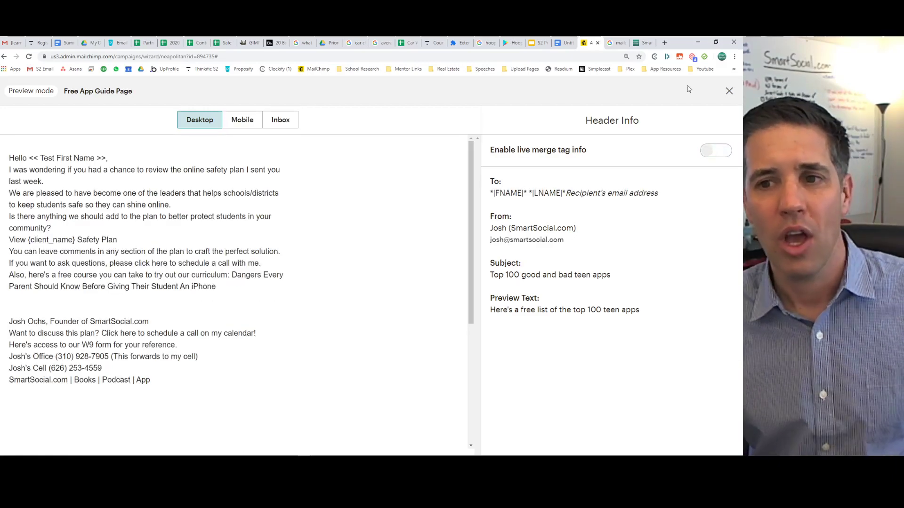
{"action": "left_click", "coordinate": [729, 91]}
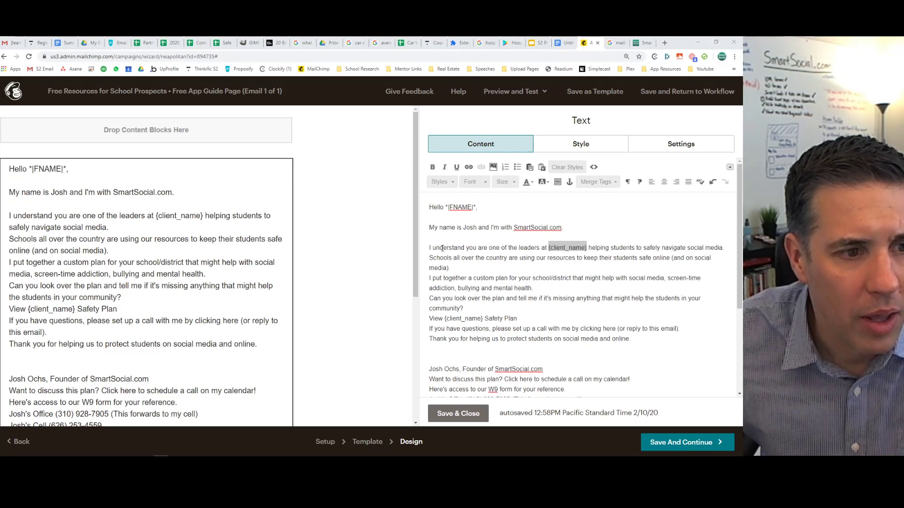
Replace {client_name} with the Organization/School merge tag (*|MMERGE5|*).
{"action": "left_click", "coordinate": [549, 248]}
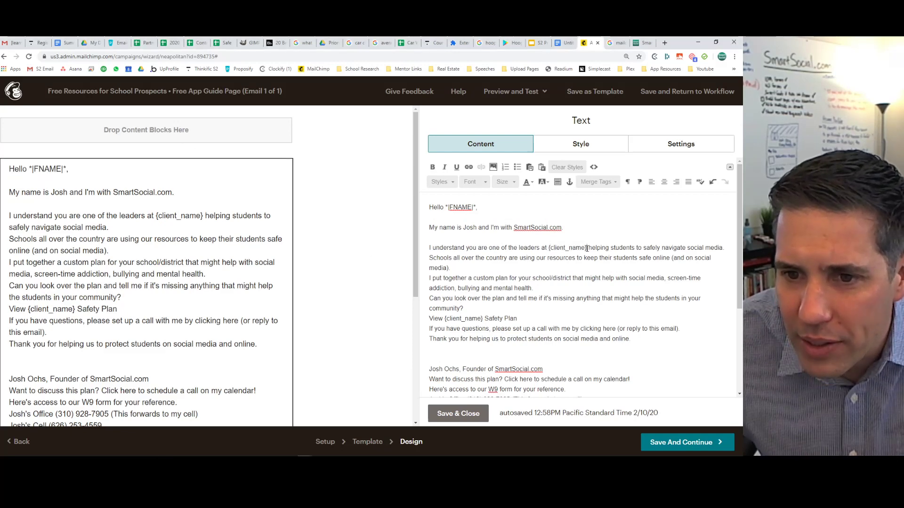
{"action": "left_click_drag", "start_coordinate": [587, 248], "coordinate": [549, 248]}
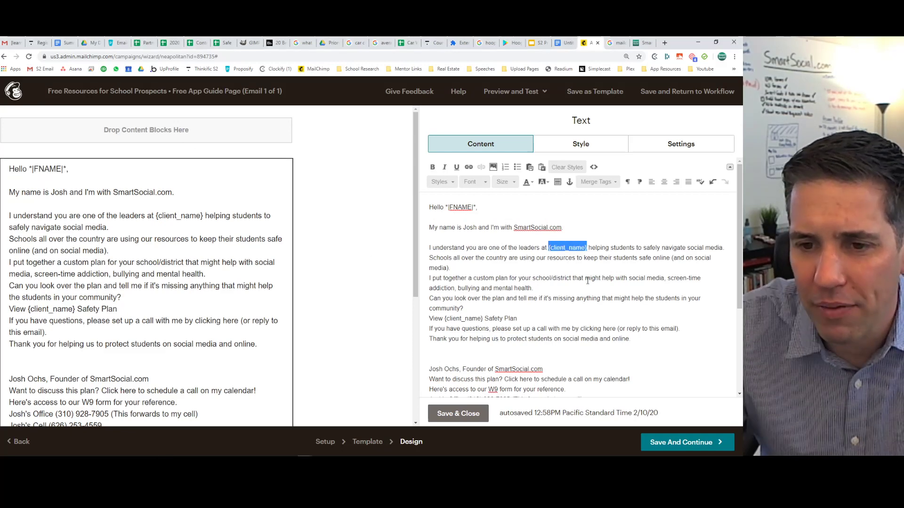
{"action": "key", "text": "BackSpace"}
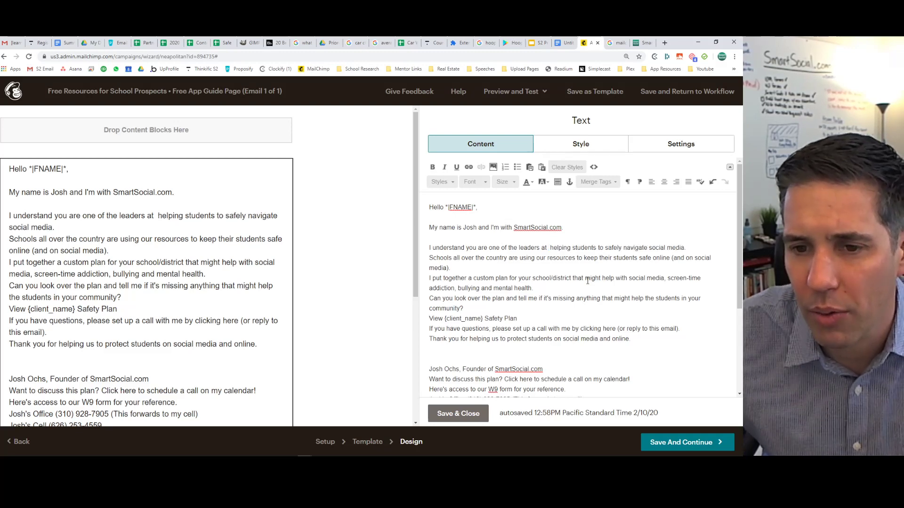
{"action": "left_click", "coordinate": [598, 182]}
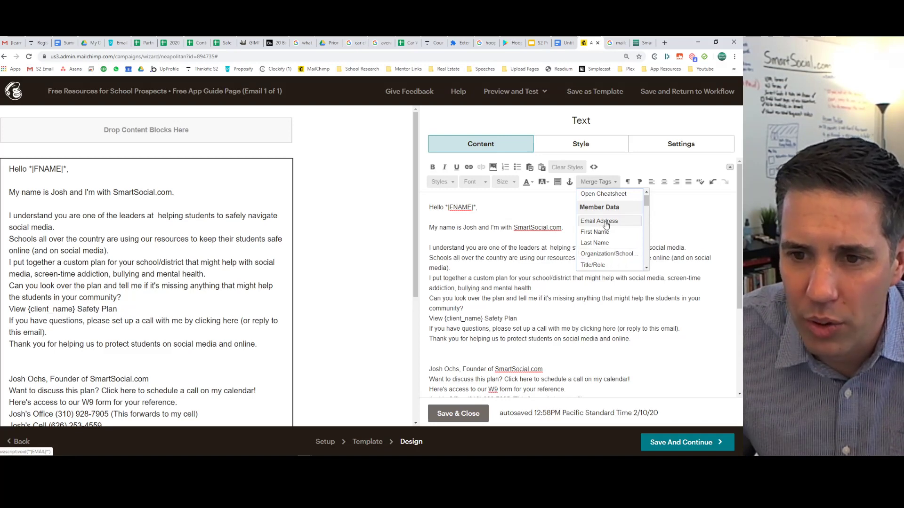
{"action": "left_click", "coordinate": [607, 255]}
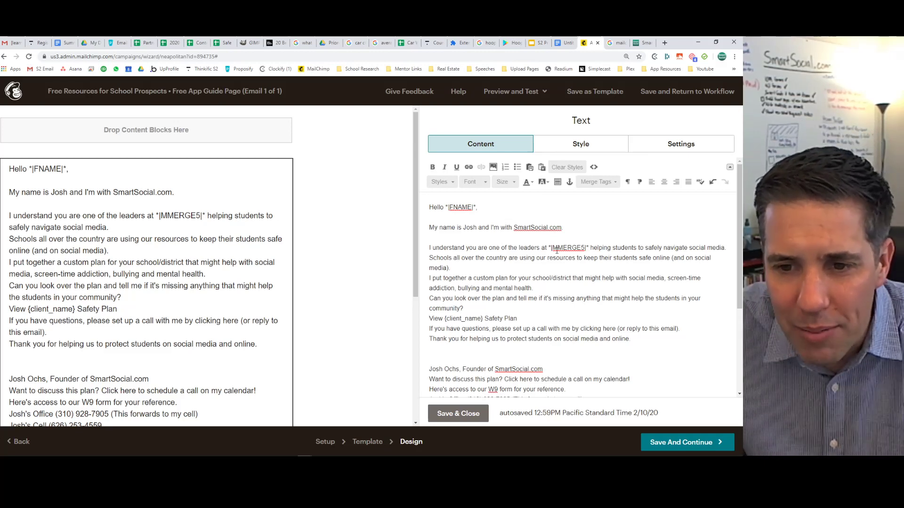
Add paragraphs about the top 100 good and bad teen apps guide and save the text.
{"action": "key", "text": "Return"}
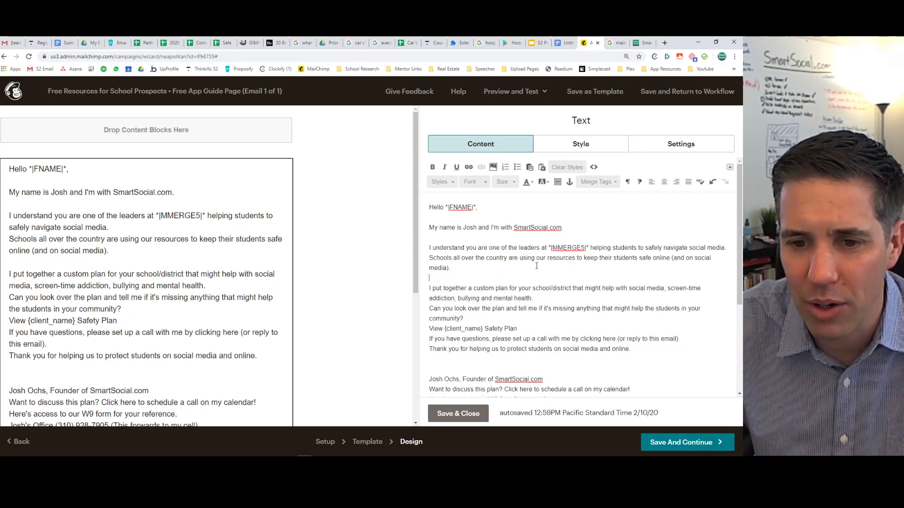
{"action": "left_click_drag", "start_coordinate": [482, 326], "coordinate": [427, 329]}
{"action": "left_click", "coordinate": [482, 322]}
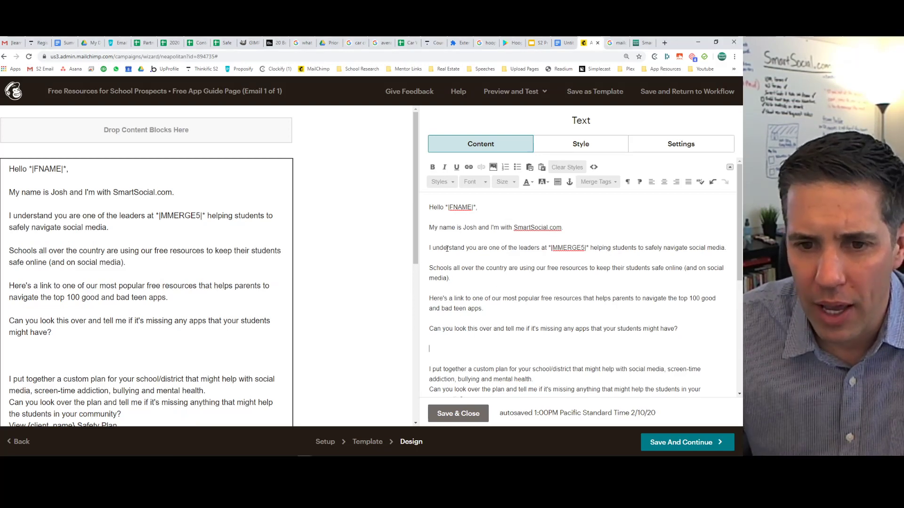
{"action": "left_click_drag", "start_coordinate": [443, 239], "coordinate": [470, 340]}
{"action": "left_click", "coordinate": [463, 347]}
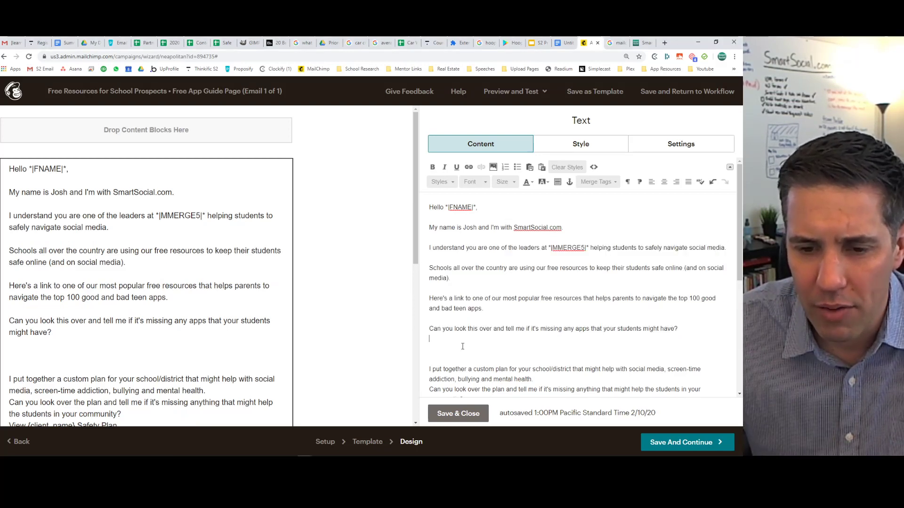
{"action": "left_click", "coordinate": [459, 414]}
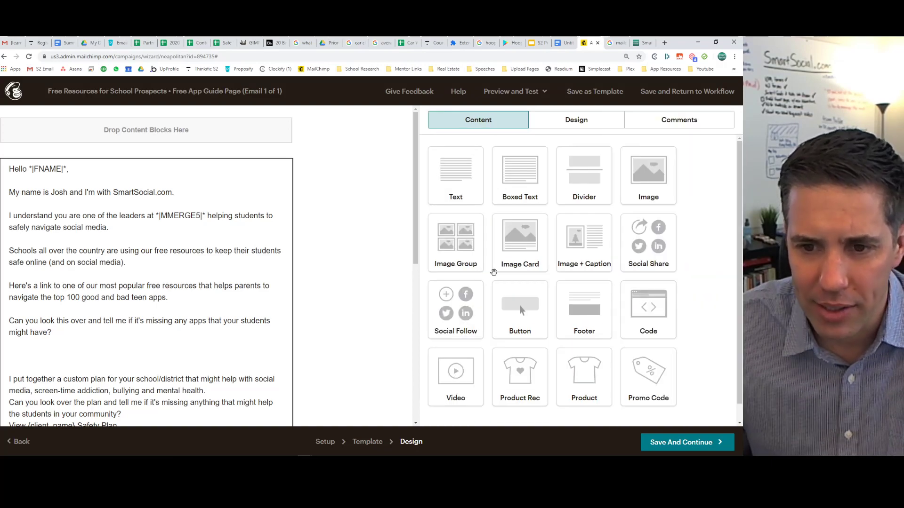
In a new tab, open Mailchimp's Campaigns list filtered to show all campaigns.
{"action": "scroll", "coordinate": [117, 242], "scroll_direction": "down", "scroll_amount": 8}
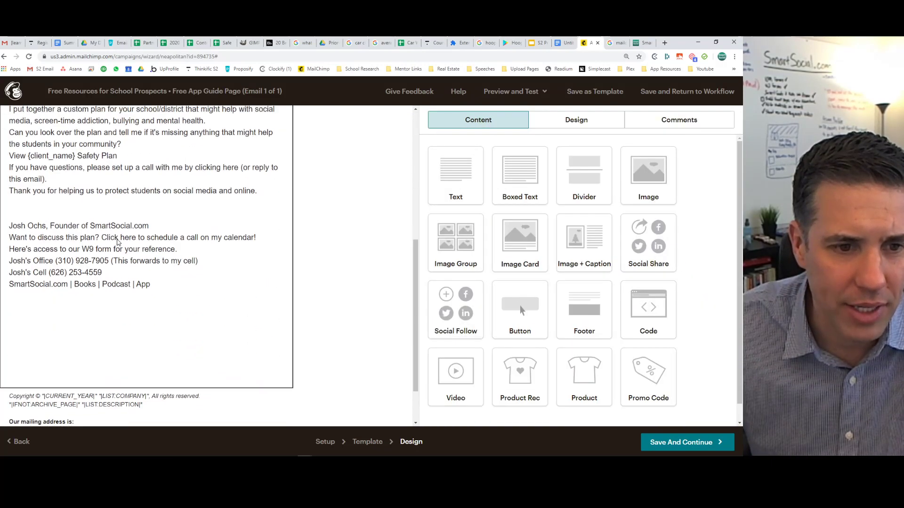
{"action": "scroll", "coordinate": [118, 243], "scroll_direction": "up", "scroll_amount": 8}
{"action": "scroll", "coordinate": [49, 293], "scroll_direction": "down", "scroll_amount": 2}
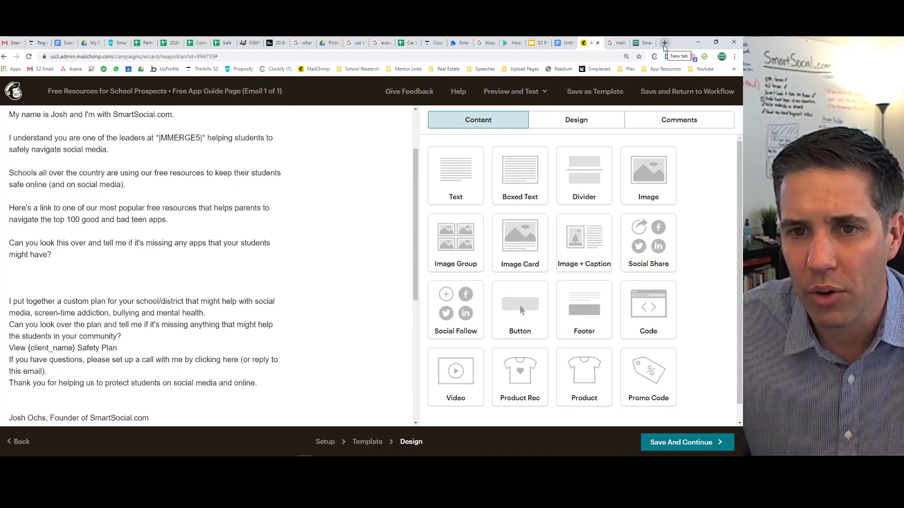
{"action": "left_click", "coordinate": [664, 43]}
{"action": "left_click", "coordinate": [329, 69]}
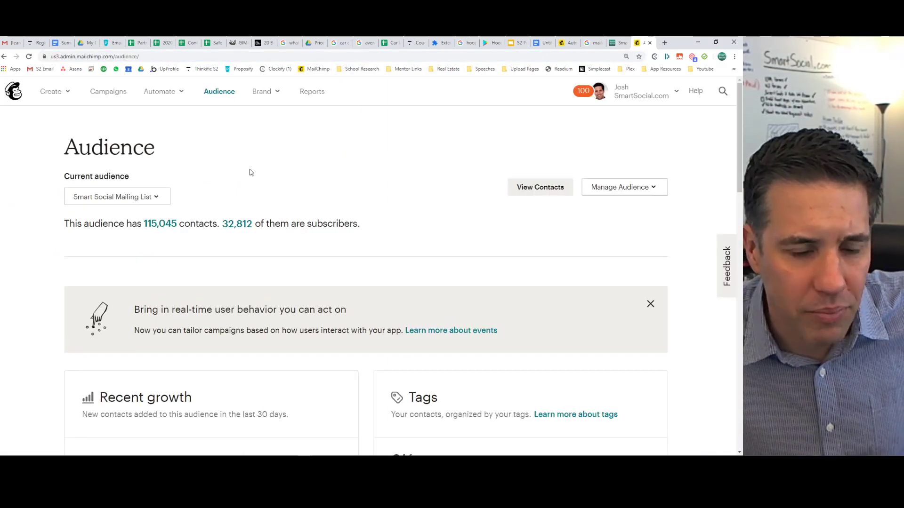
{"action": "left_click", "coordinate": [110, 93]}
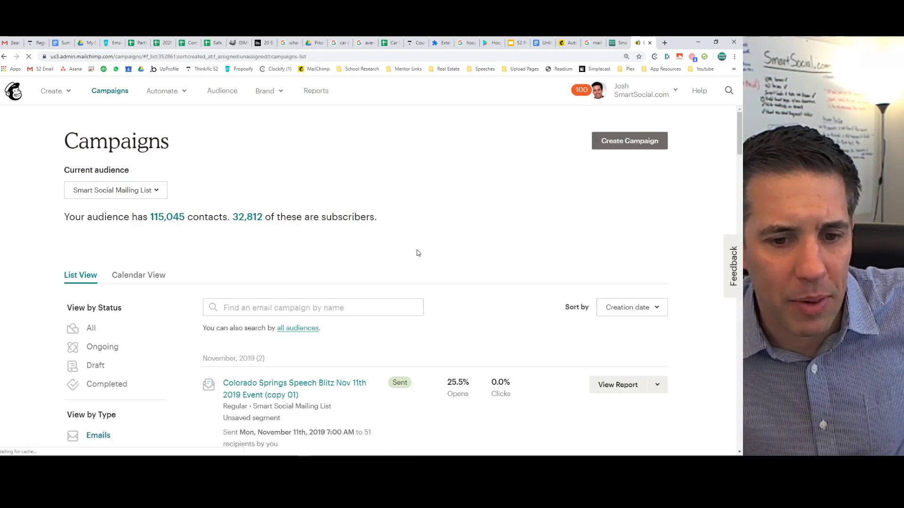
{"action": "scroll", "coordinate": [404, 219], "scroll_direction": "down", "scroll_amount": 5}
{"action": "scroll", "coordinate": [404, 219], "scroll_direction": "up", "scroll_amount": 5}
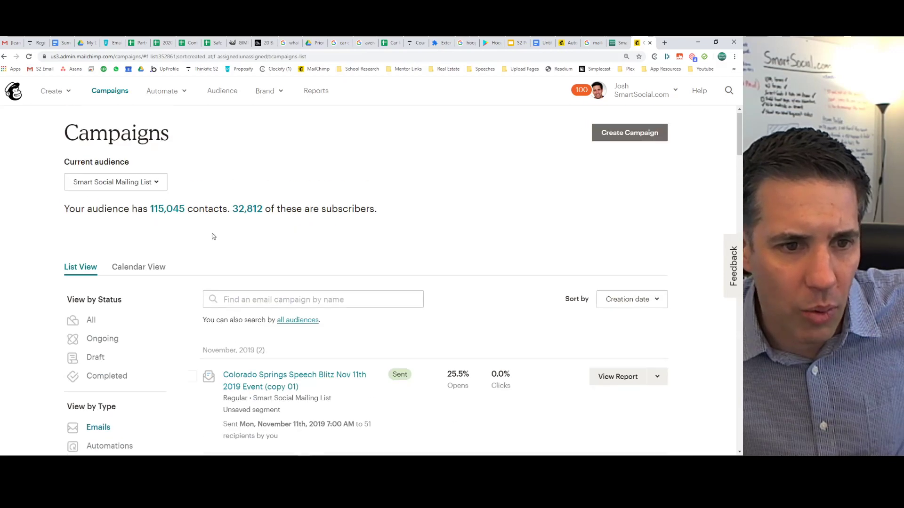
{"action": "left_click", "coordinate": [89, 328]}
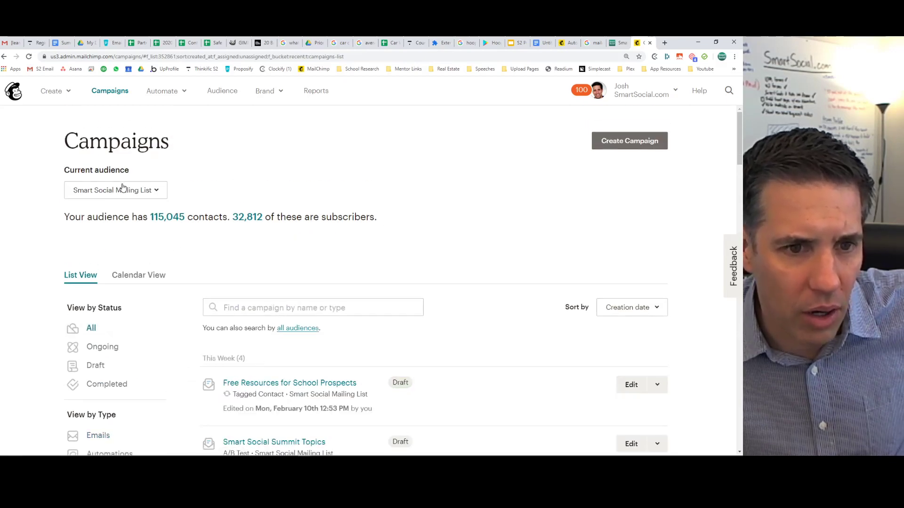
Open the Yubo App Guide winning-combination report: 16,324 recipients, 19.7% open rate.
{"action": "scroll", "coordinate": [292, 244], "scroll_direction": "down", "scroll_amount": 3}
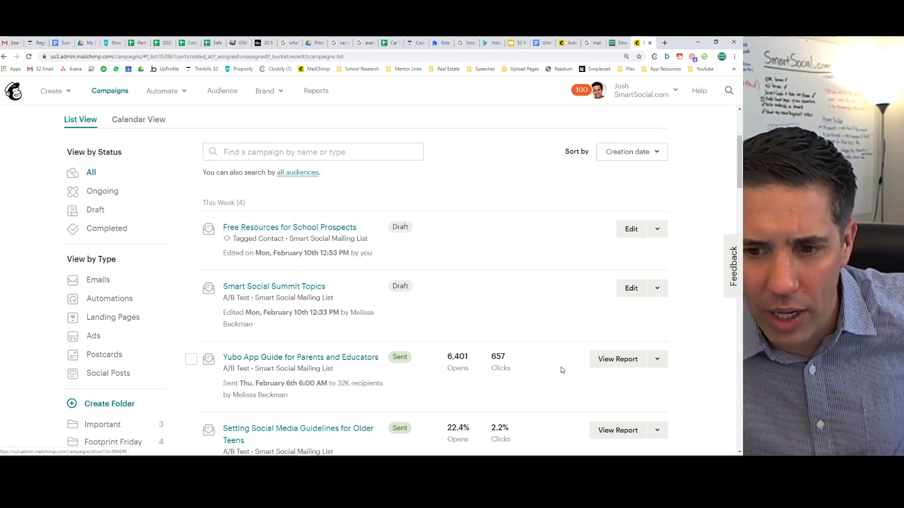
{"action": "left_click", "coordinate": [621, 360]}
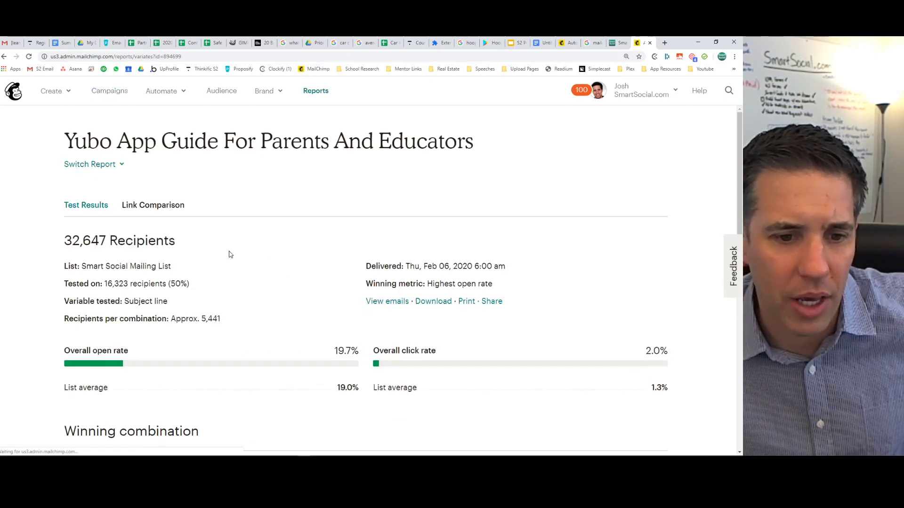
{"action": "scroll", "coordinate": [228, 254], "scroll_direction": "down", "scroll_amount": 10}
{"action": "scroll", "coordinate": [229, 254], "scroll_direction": "up", "scroll_amount": 4}
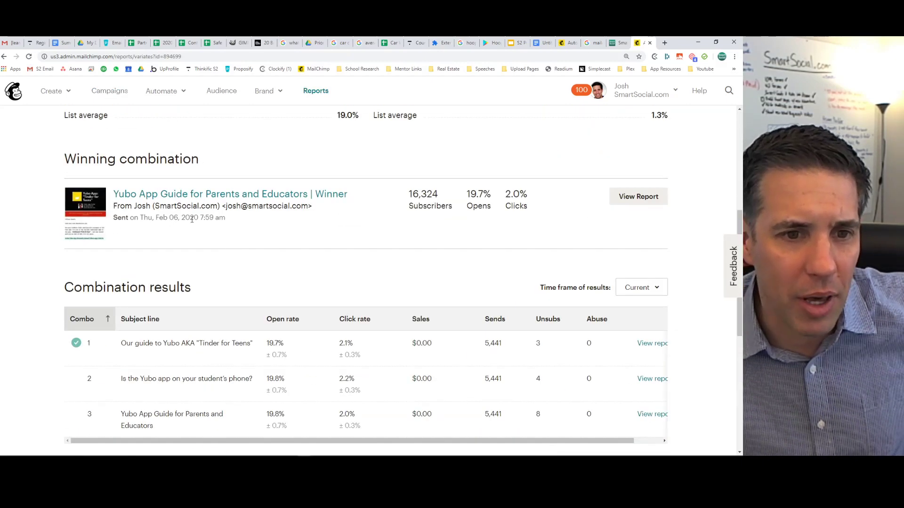
{"action": "left_click", "coordinate": [185, 194]}
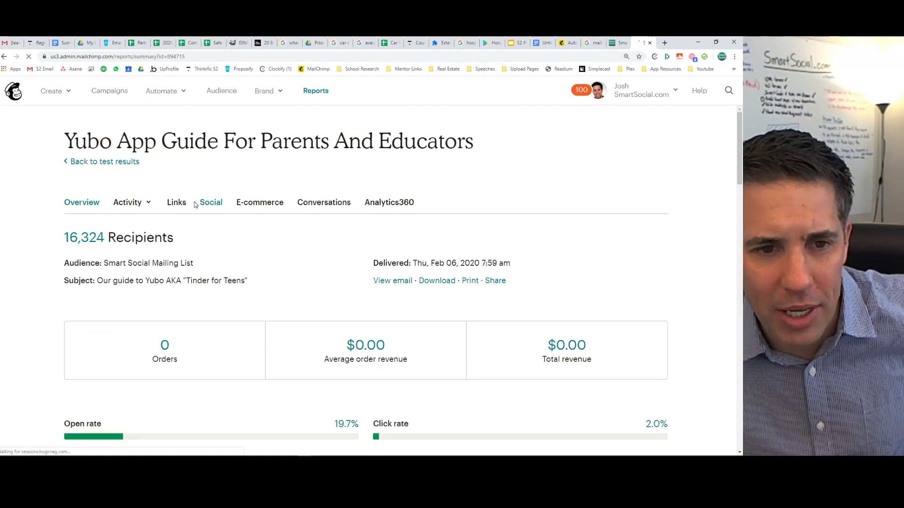
{"action": "scroll", "coordinate": [288, 254], "scroll_direction": "down", "scroll_amount": 2}
{"action": "scroll", "coordinate": [292, 250], "scroll_direction": "down", "scroll_amount": 20}
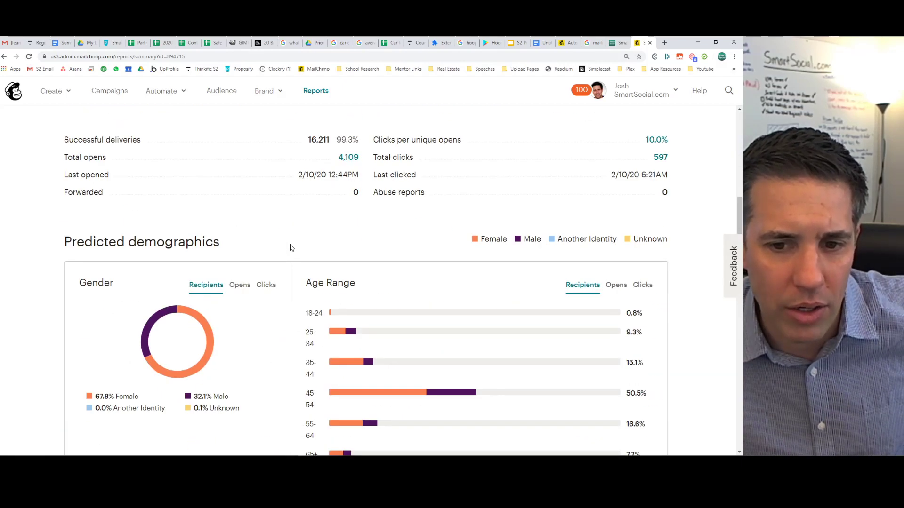
{"action": "scroll", "coordinate": [288, 244], "scroll_direction": "down", "scroll_amount": 9}
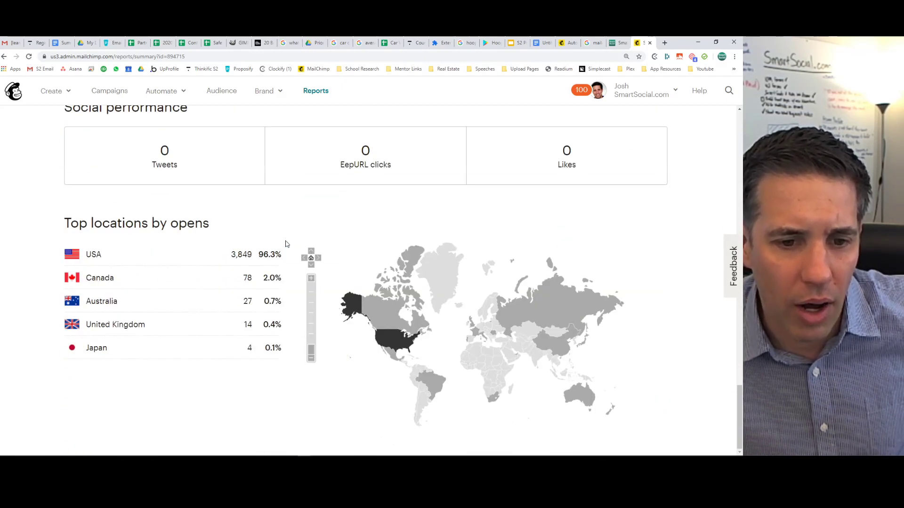
{"action": "scroll", "coordinate": [286, 244], "scroll_direction": "up", "scroll_amount": 20}
{"action": "scroll", "coordinate": [285, 244], "scroll_direction": "up", "scroll_amount": 10}
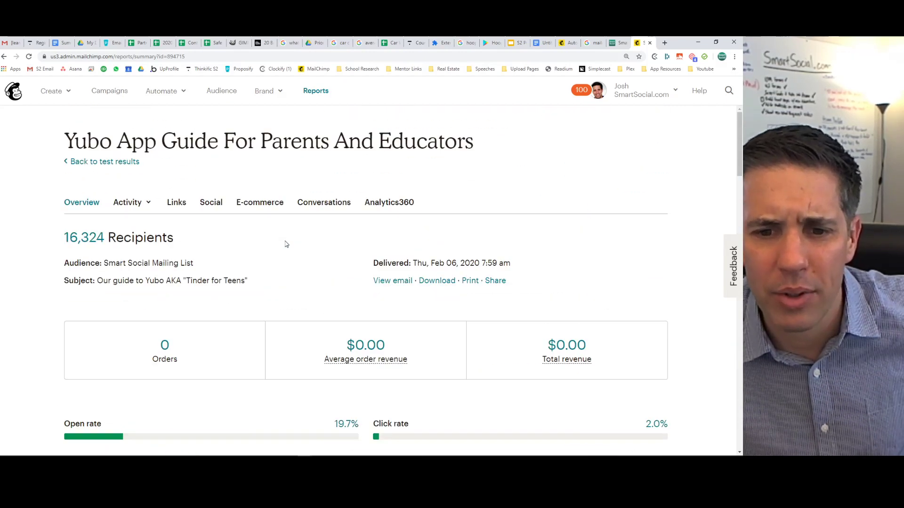
{"action": "left_click", "coordinate": [400, 281]}
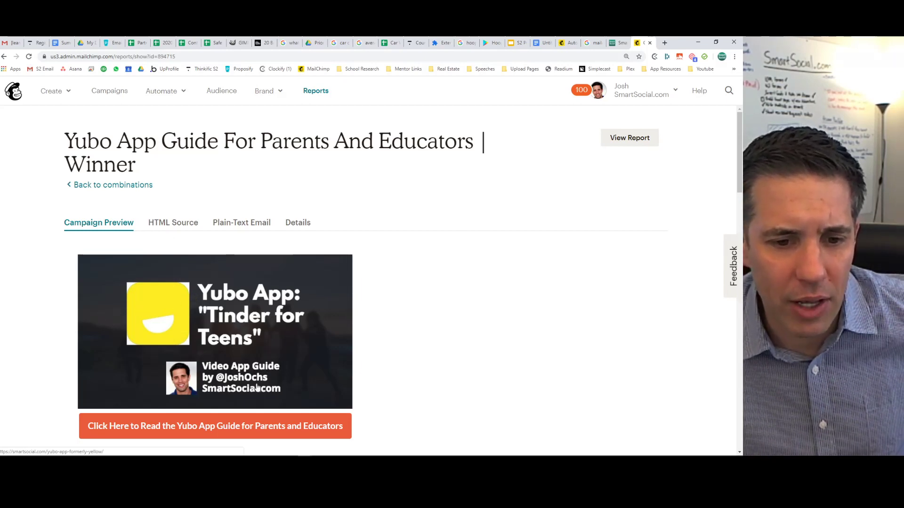
{"action": "scroll", "coordinate": [222, 321], "scroll_direction": "down", "scroll_amount": 2}
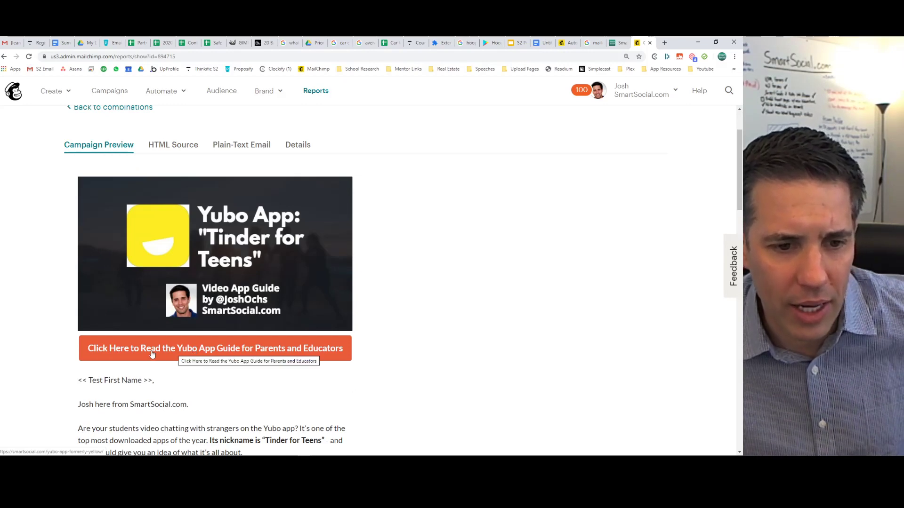
{"action": "scroll", "coordinate": [88, 287], "scroll_direction": "down", "scroll_amount": 3}
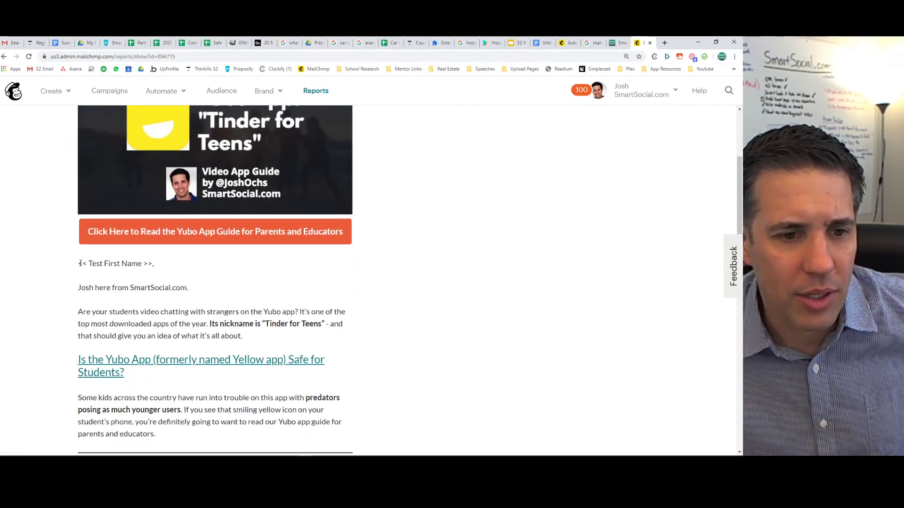
{"action": "left_click_drag", "start_coordinate": [80, 263], "coordinate": [124, 271]}
{"action": "left_click", "coordinate": [125, 271]}
{"action": "scroll", "coordinate": [125, 268], "scroll_direction": "down", "scroll_amount": 2}
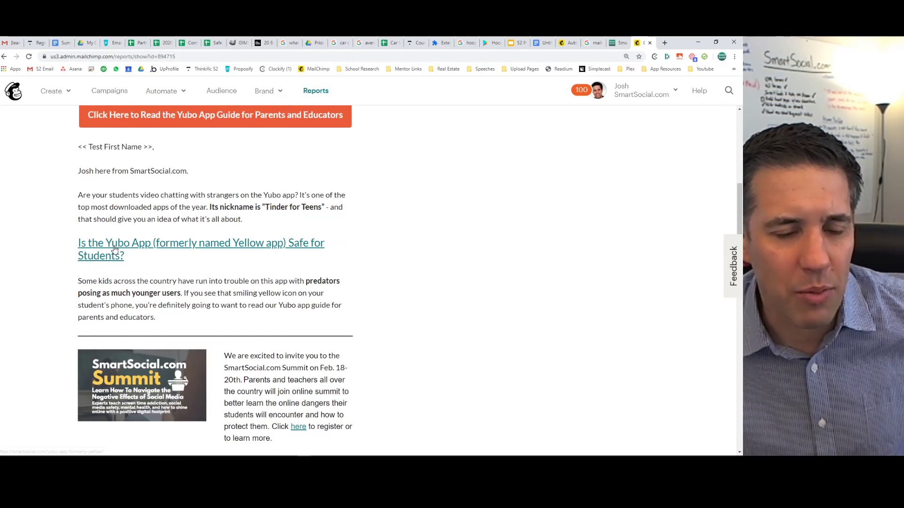
{"action": "scroll", "coordinate": [115, 250], "scroll_direction": "up", "scroll_amount": 3}
{"action": "scroll", "coordinate": [114, 248], "scroll_direction": "up", "scroll_amount": 2}
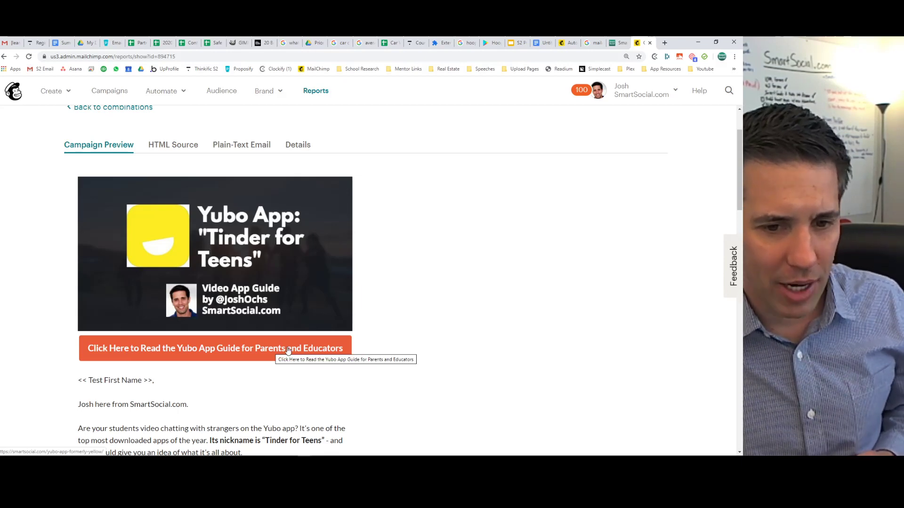
{"action": "scroll", "coordinate": [288, 350], "scroll_direction": "down", "scroll_amount": 3}
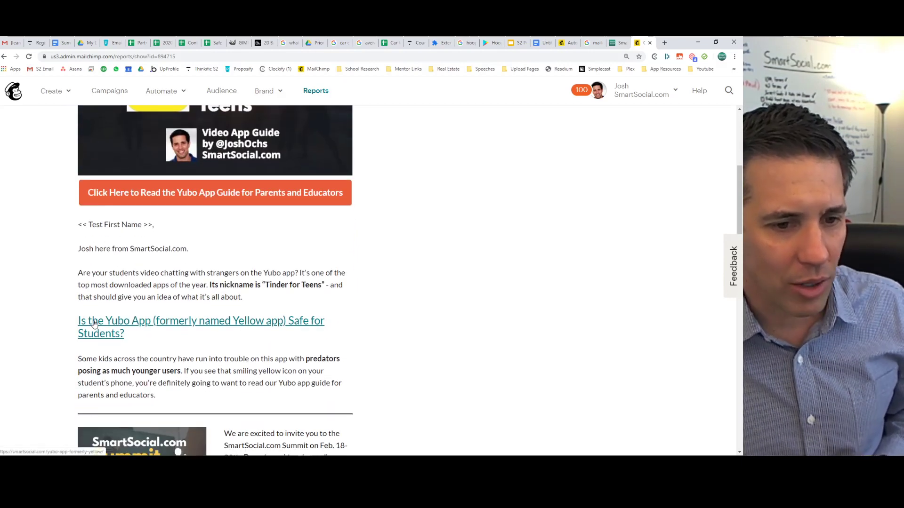
{"action": "scroll", "coordinate": [94, 323], "scroll_direction": "up", "scroll_amount": 1}
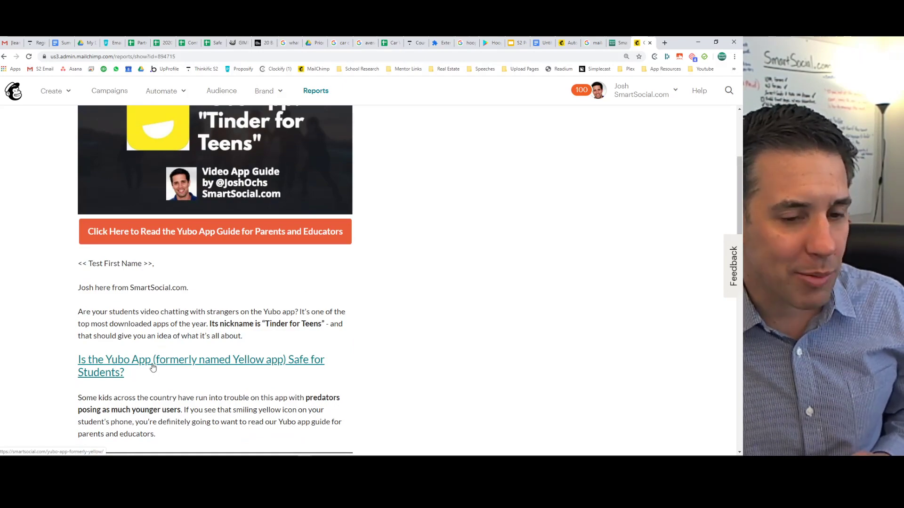
{"action": "scroll", "coordinate": [150, 365], "scroll_direction": "down", "scroll_amount": 2}
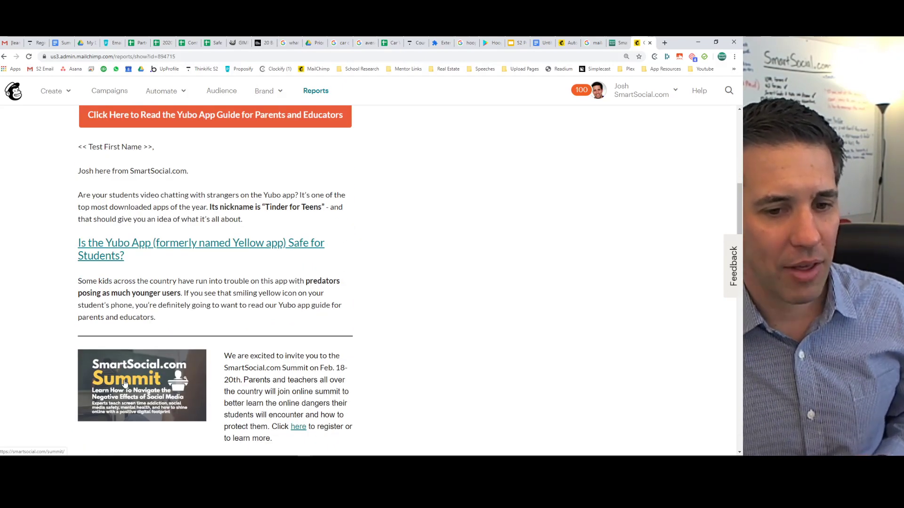
{"action": "scroll", "coordinate": [150, 302], "scroll_direction": "down", "scroll_amount": 2}
{"action": "scroll", "coordinate": [150, 303], "scroll_direction": "down", "scroll_amount": 4}
{"action": "scroll", "coordinate": [215, 289], "scroll_direction": "down", "scroll_amount": 5}
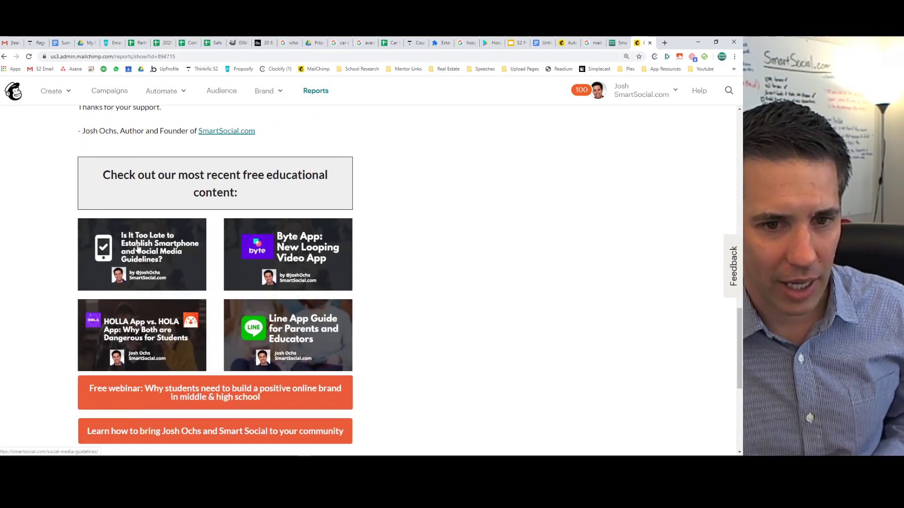
{"action": "scroll", "coordinate": [139, 367], "scroll_direction": "down", "scroll_amount": 5}
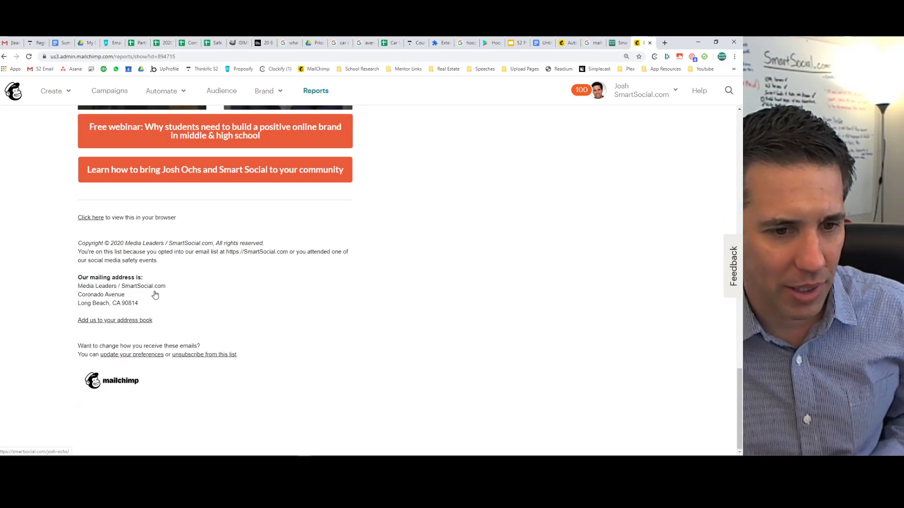
{"action": "scroll", "coordinate": [155, 295], "scroll_direction": "up", "scroll_amount": 20}
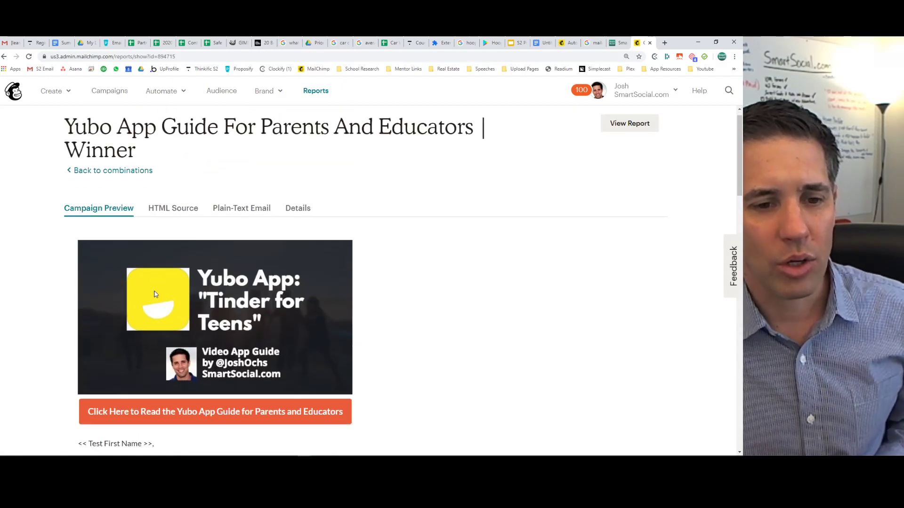
{"action": "scroll", "coordinate": [108, 271], "scroll_direction": "down", "scroll_amount": 3}
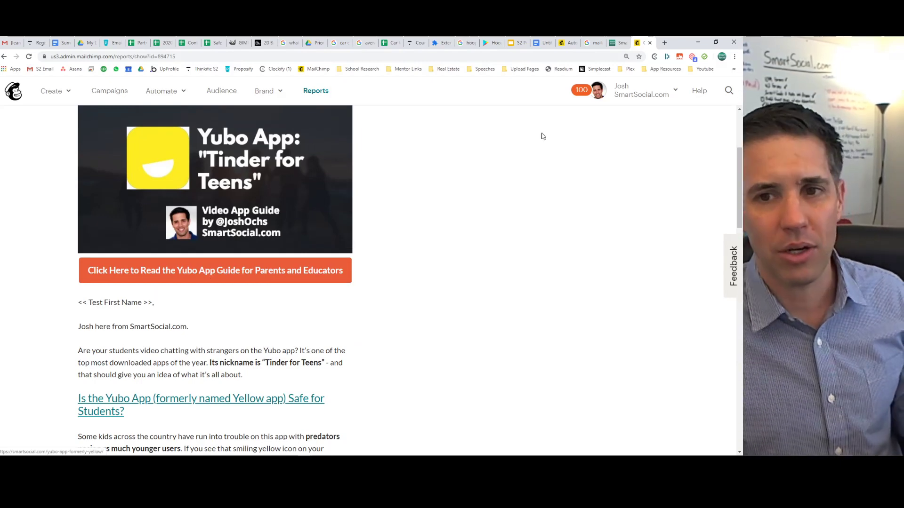
Duplicate the Hello text block and trim the first copy to end at 'might have?'.
{"action": "left_click", "coordinate": [569, 43]}
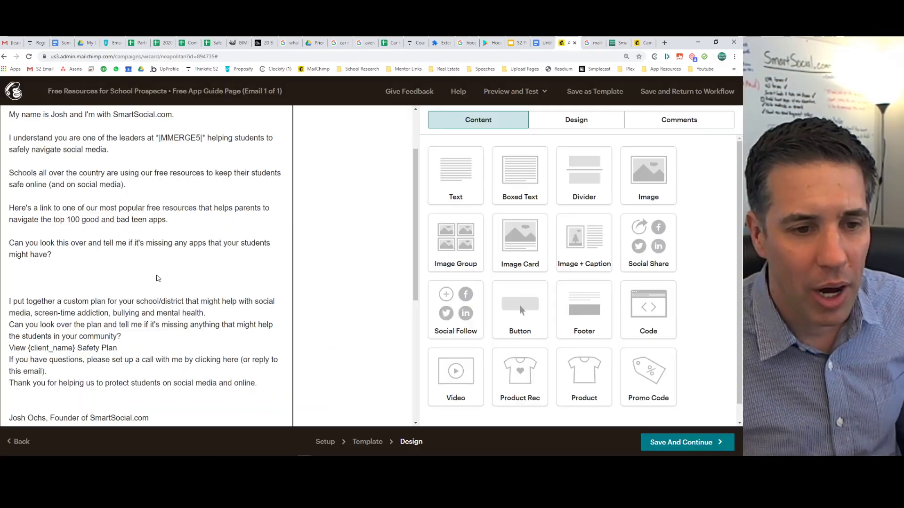
{"action": "scroll", "coordinate": [122, 283], "scroll_direction": "up", "scroll_amount": 2}
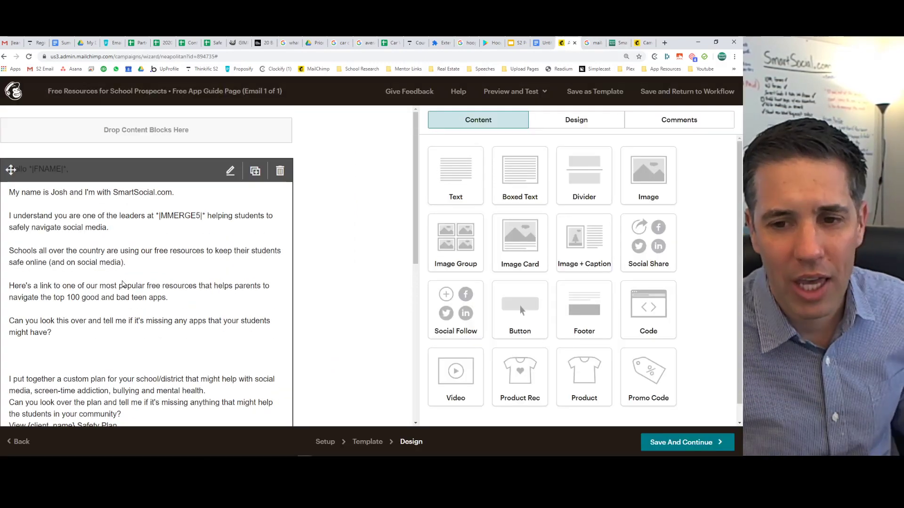
{"action": "mouse_move", "coordinate": [520, 309]}
{"action": "left_mouse_down"}
{"action": "mouse_move", "coordinate": [38, 165]}
{"action": "mouse_move", "coordinate": [46, 162]}
{"action": "mouse_move", "coordinate": [43, 243]}
{"action": "mouse_move", "coordinate": [25, 361]}
{"action": "mouse_move", "coordinate": [49, 190]}
{"action": "mouse_move", "coordinate": [439, 300]}
{"action": "mouse_move", "coordinate": [529, 307]}
{"action": "left_mouse_up"}
{"action": "mouse_move", "coordinate": [185, 202]}
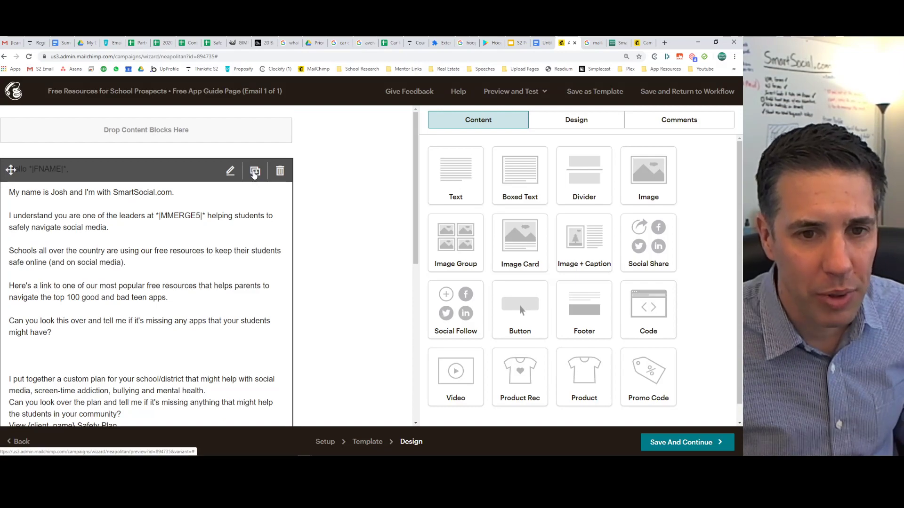
{"action": "left_click", "coordinate": [255, 171]}
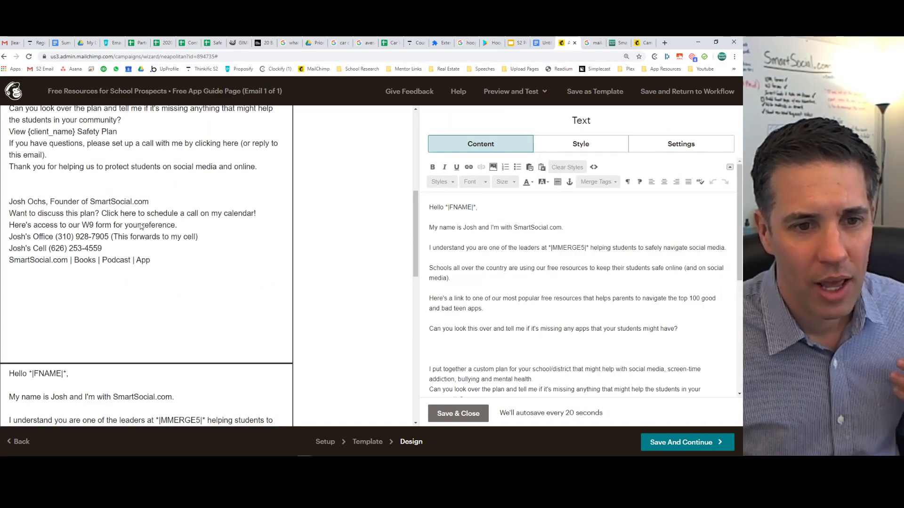
{"action": "scroll", "coordinate": [464, 226], "scroll_direction": "down", "scroll_amount": 3}
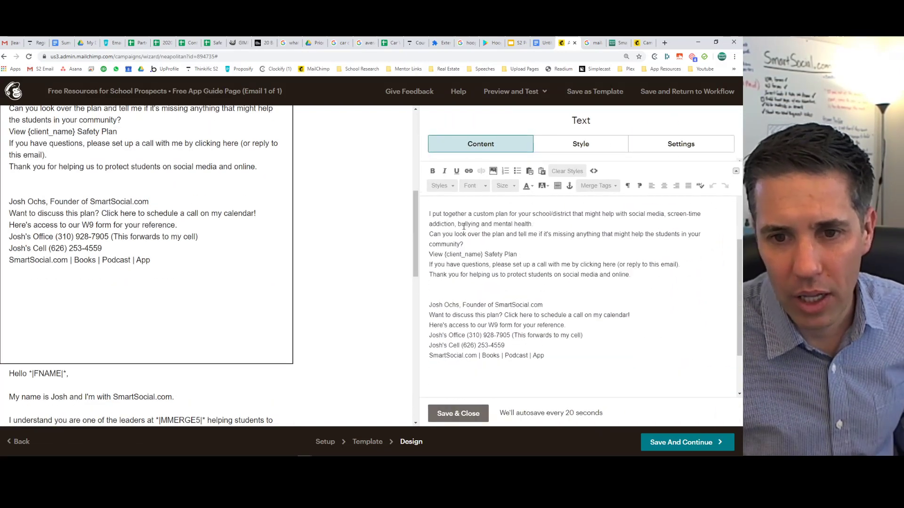
{"action": "scroll", "coordinate": [463, 221], "scroll_direction": "up", "scroll_amount": 1}
{"action": "left_click_drag", "start_coordinate": [442, 238], "coordinate": [641, 454]}
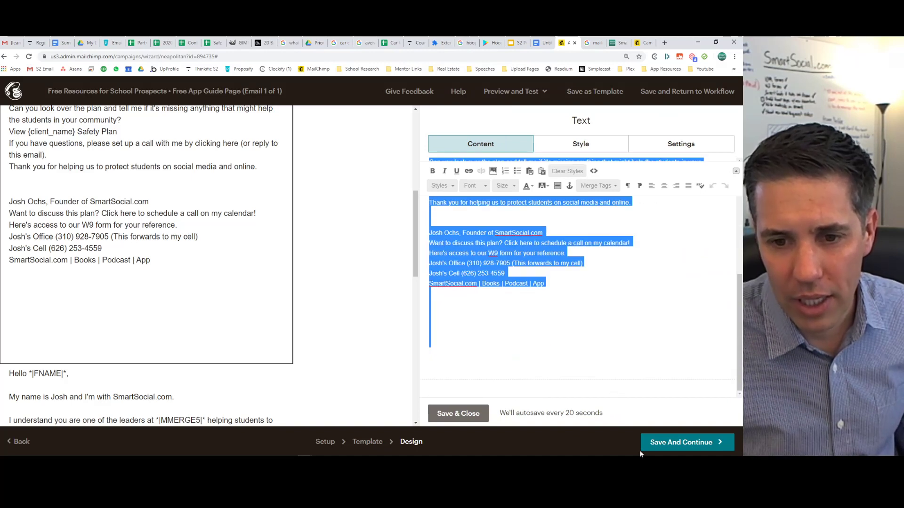
{"action": "key", "text": "BackSpace"}
{"action": "key", "text": "BackSpace"}
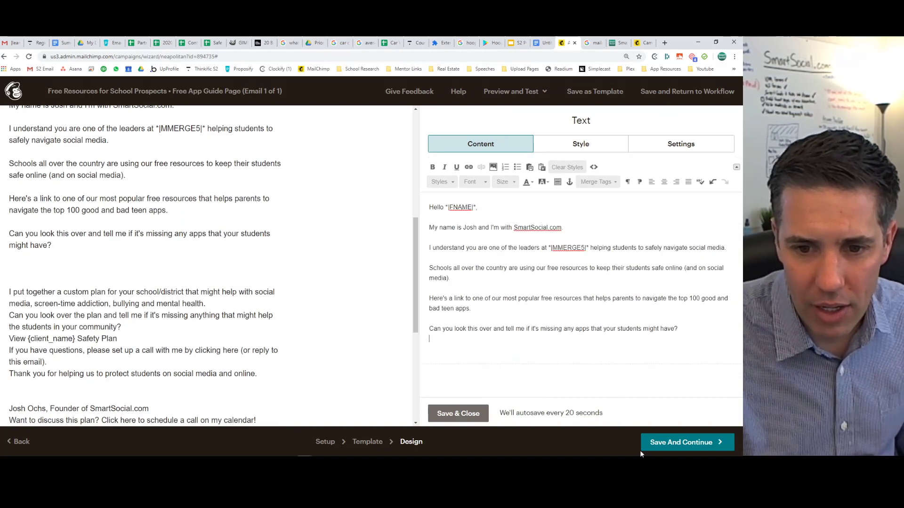
{"action": "left_click", "coordinate": [458, 414]}
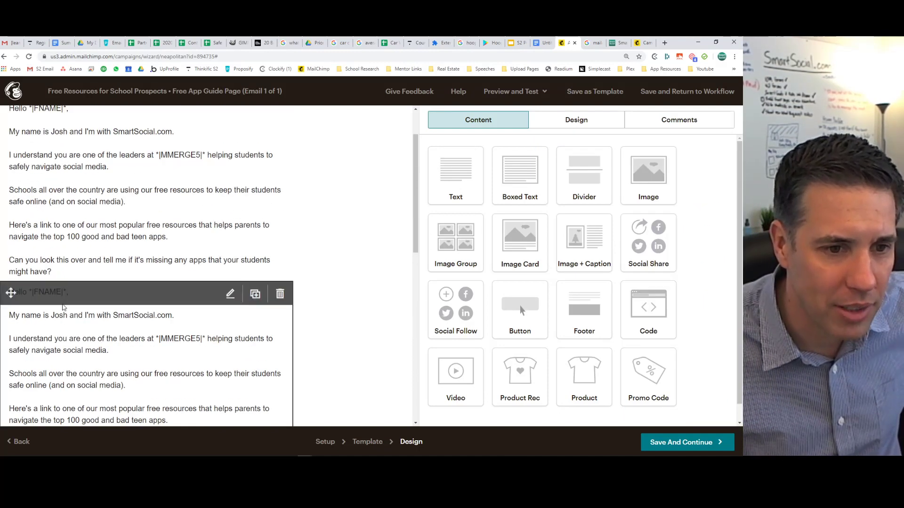
Delete the opening paragraphs from the second block so it starts at 'I put together'.
{"action": "left_click", "coordinate": [75, 329]}
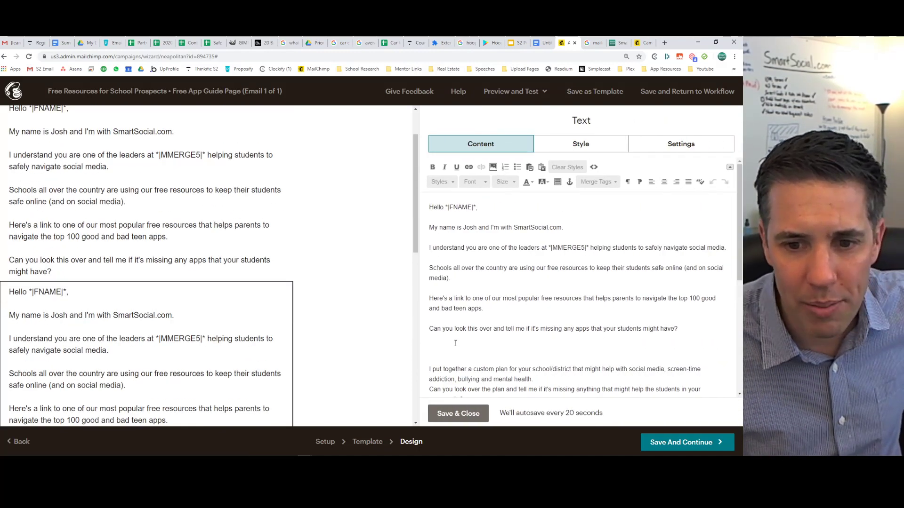
{"action": "left_click_drag", "start_coordinate": [455, 343], "coordinate": [403, 207]}
{"action": "key", "text": "BackSpace"}
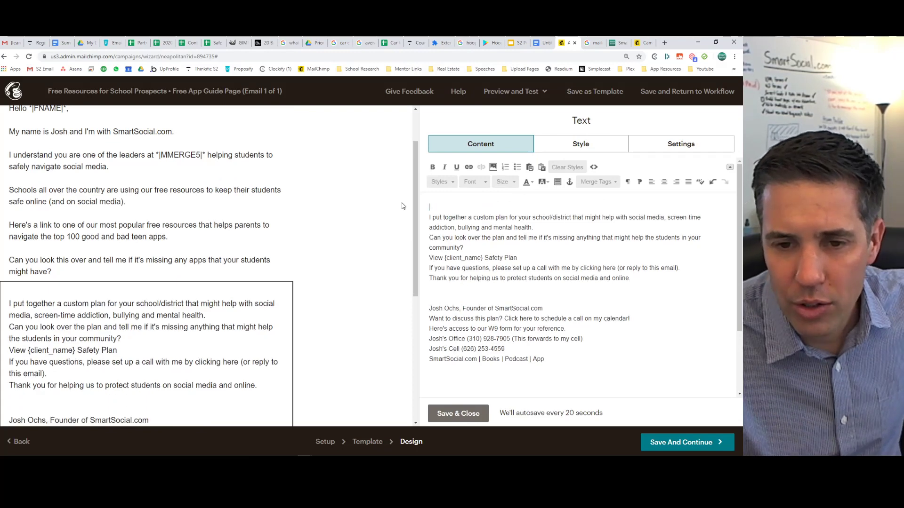
{"action": "key", "text": "Delete"}
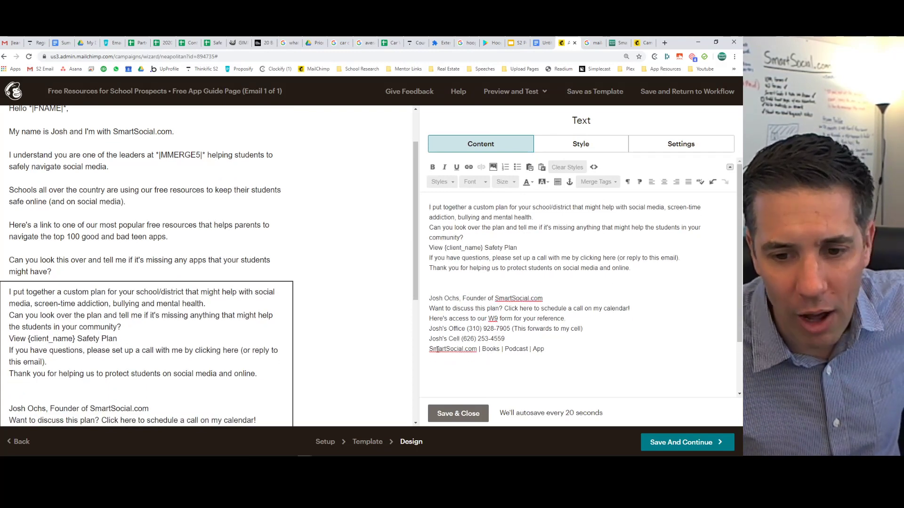
{"action": "left_click", "coordinate": [458, 414]}
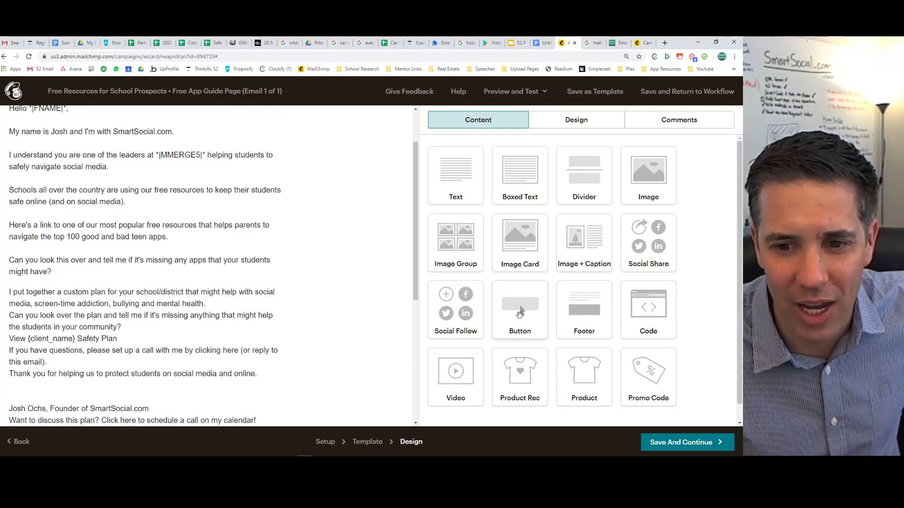
Insert a button block between the two text blocks, labelled 'View Our Free List of The Top 100'.
{"action": "left_click_drag", "start_coordinate": [519, 310], "coordinate": [159, 331]}
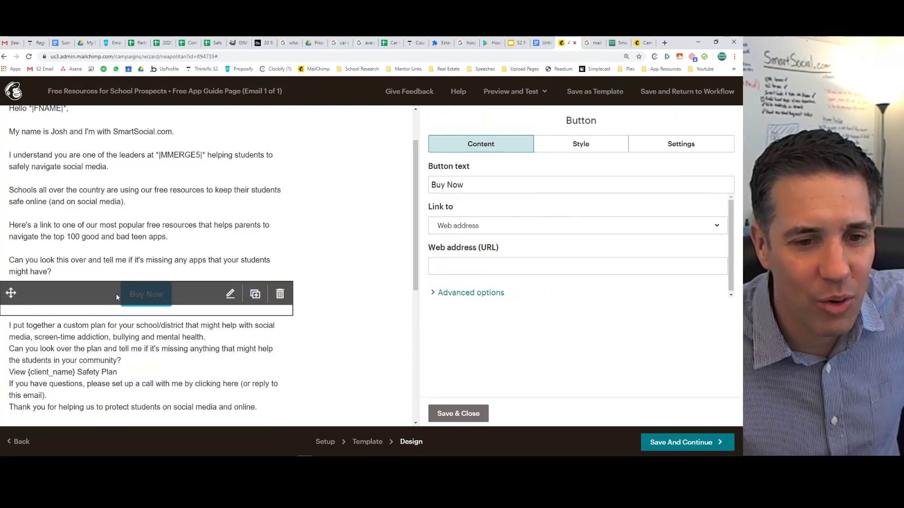
{"action": "left_click", "coordinate": [500, 184]}
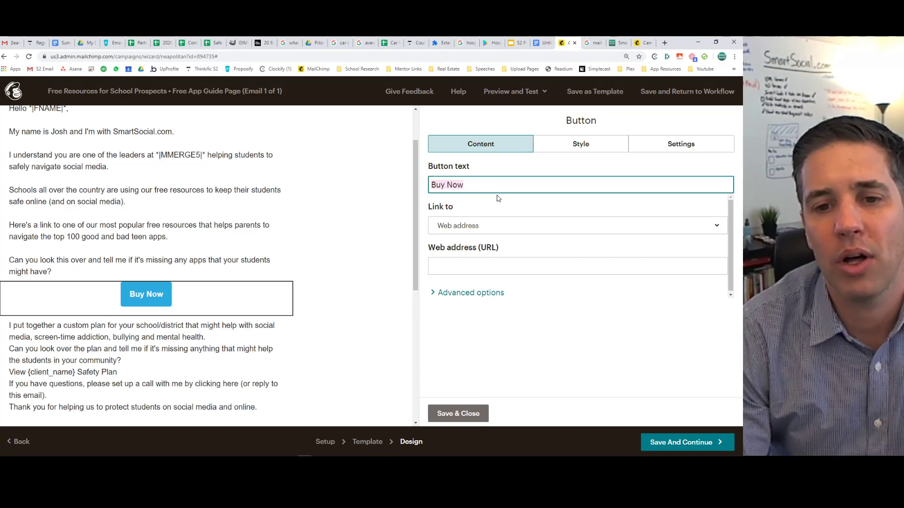
{"action": "type", "text": "View "}
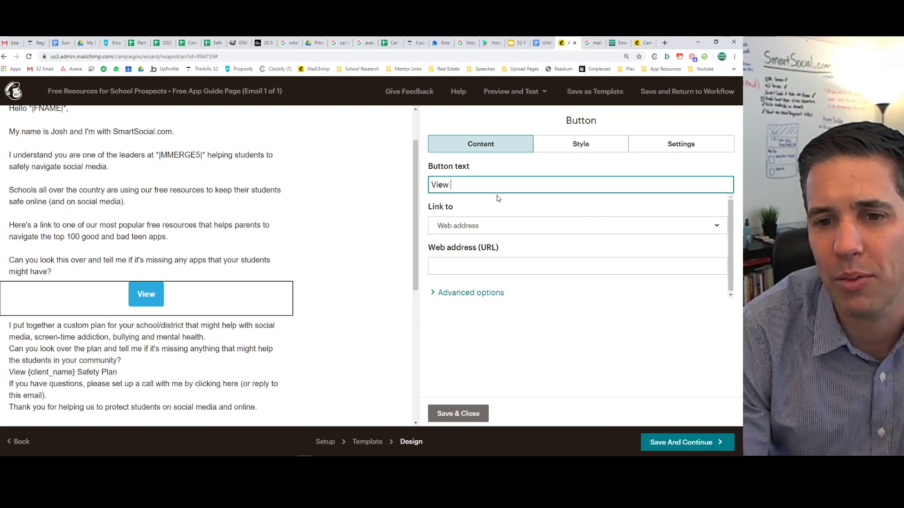
{"action": "type", "text": "Our "}
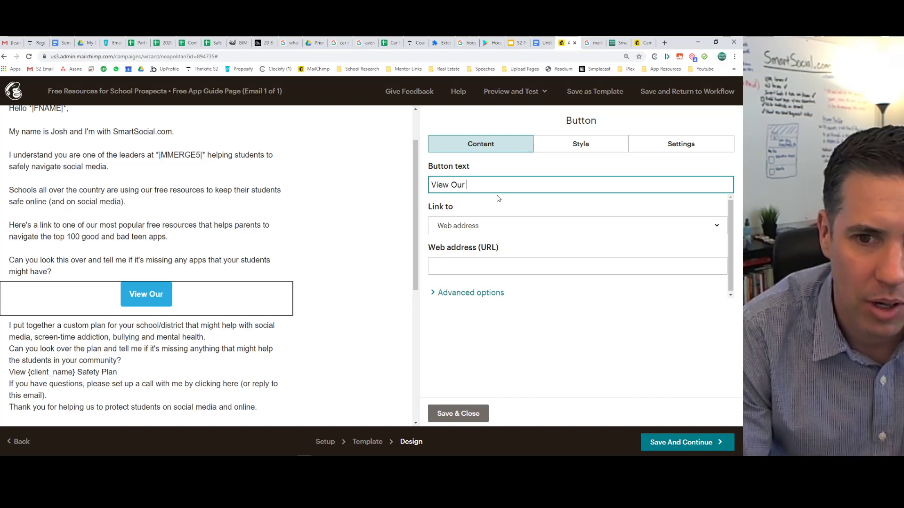
{"action": "type", "text": "Free List of T"}
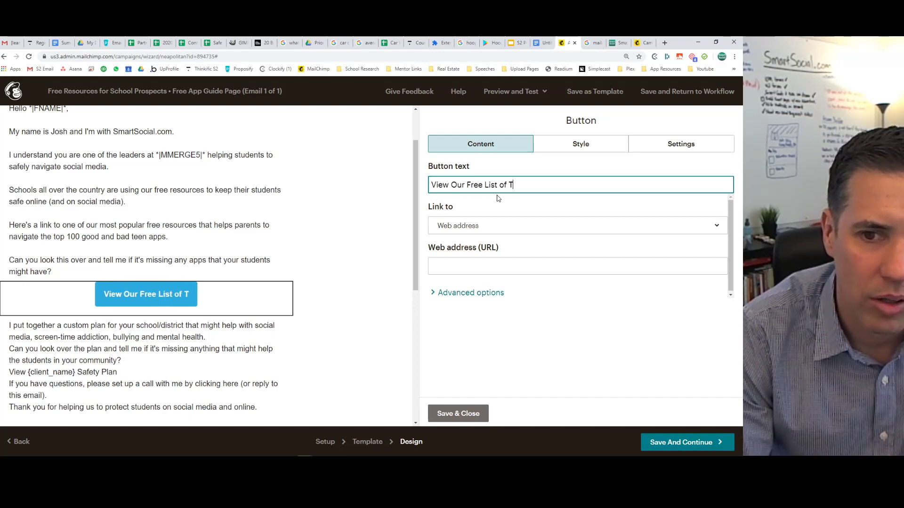
{"action": "type", "text": "he Top 100"}
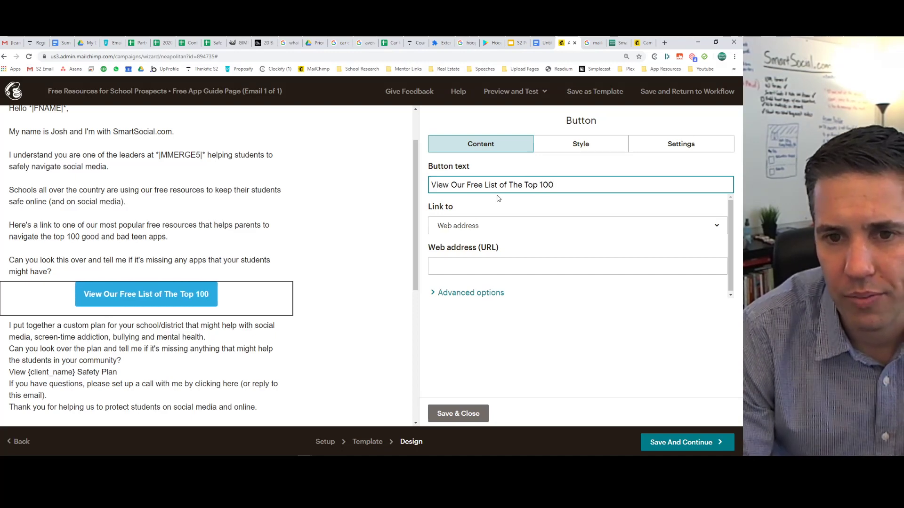
Change the label to 'Click Here to View Our Free List of The Top 100 Good and Bad Teen Apps'.
{"action": "double_click", "coordinate": [444, 185]}
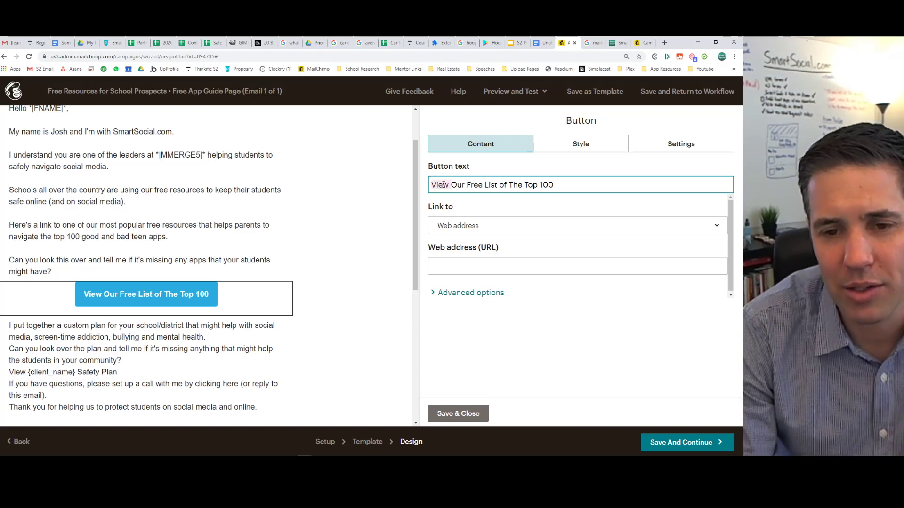
{"action": "type", "text": "Click HE"}
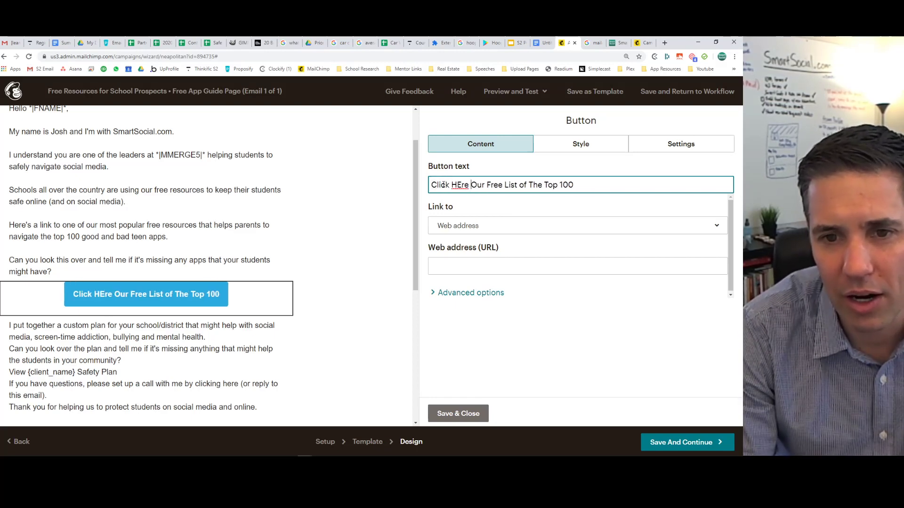
{"action": "key", "text": "BackSpace"}
{"action": "type", "text": "ere to View Our"}
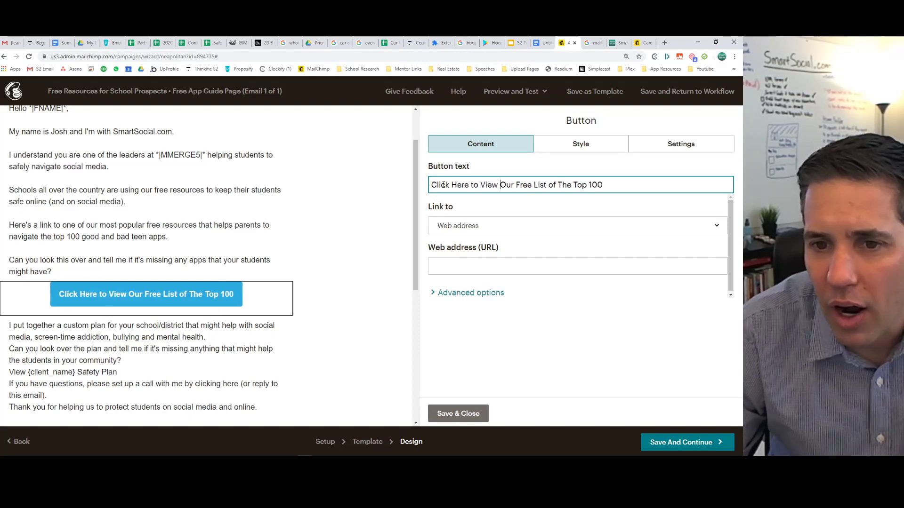
{"action": "type", "text": " Free List of The Top 100 Go"}
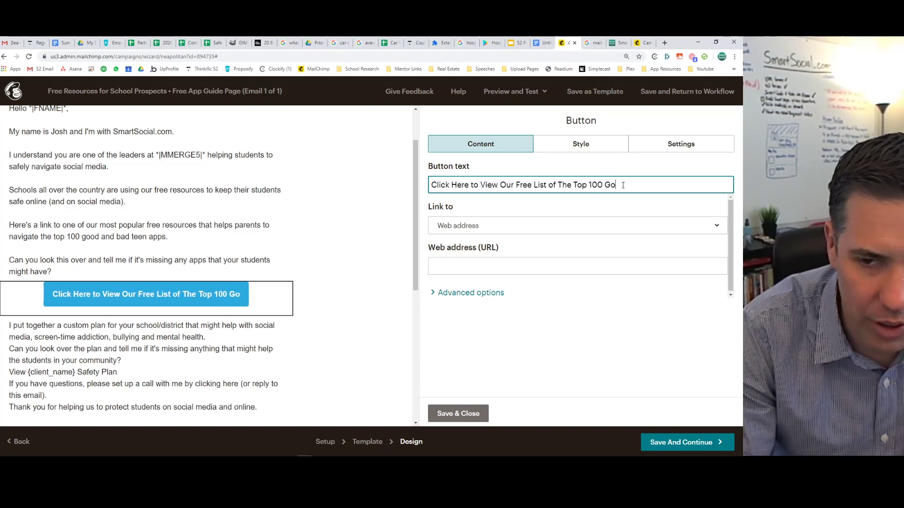
{"action": "type", "text": "od and Bad Teen Apps"}
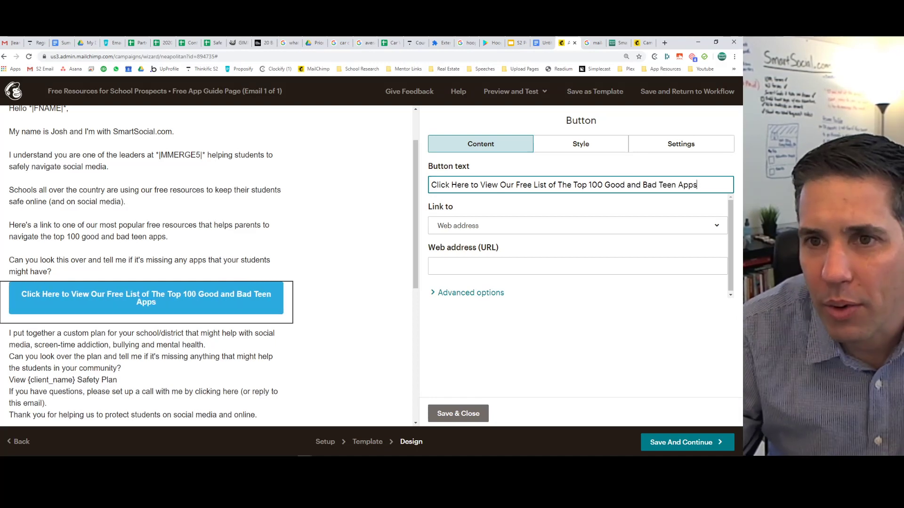
Copy the URL of SmartSocial's App Reviews teen app guide page and return to Mailchimp.
{"action": "left_click", "coordinate": [619, 43]}
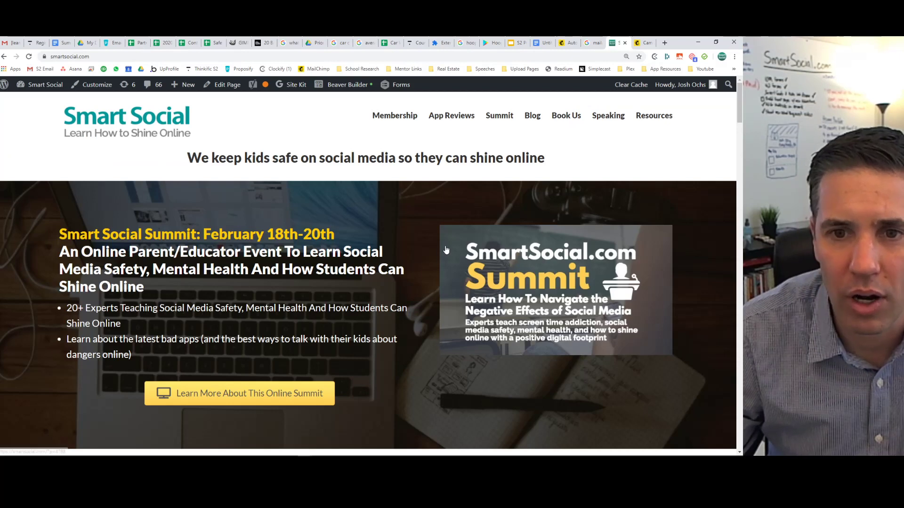
{"action": "left_click", "coordinate": [449, 117]}
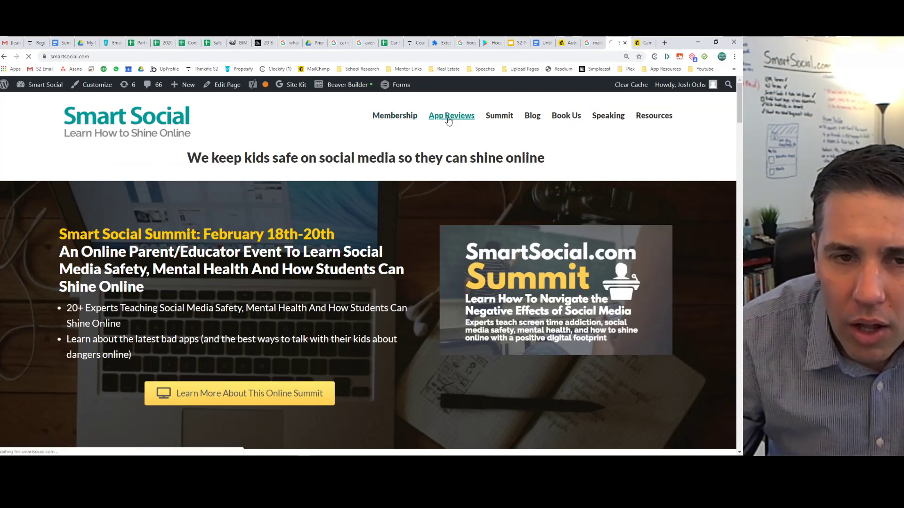
{"action": "left_click", "coordinate": [119, 57]}
{"action": "key", "text": "ctrl+c"}
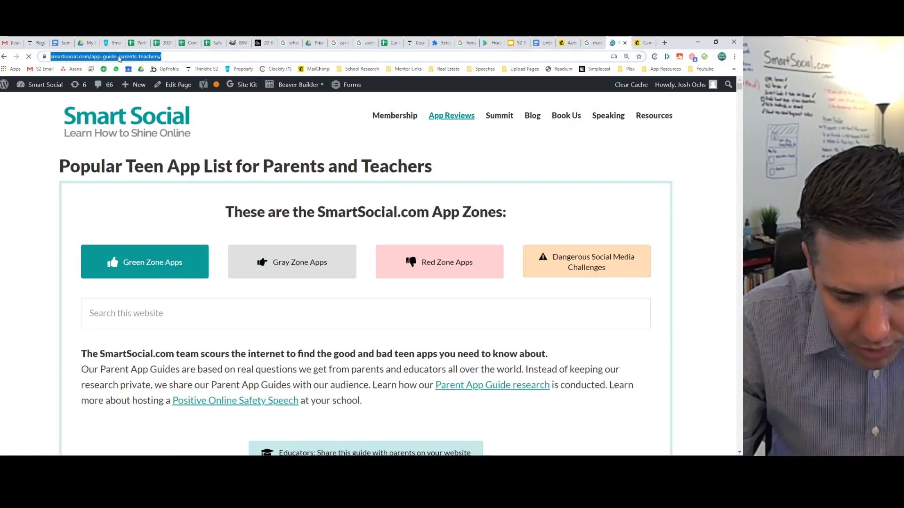
{"action": "left_click", "coordinate": [568, 43]}
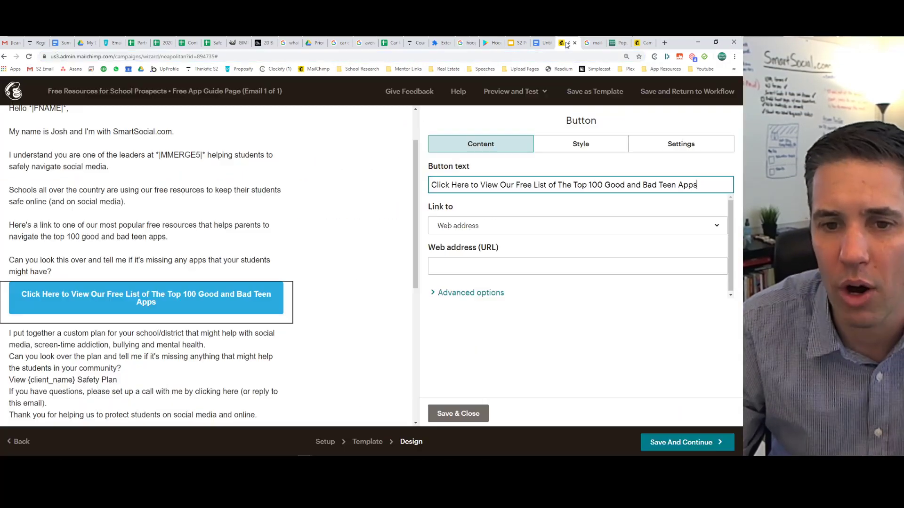
{"action": "left_click", "coordinate": [464, 267]}
{"action": "key", "text": "ctrl+v"}
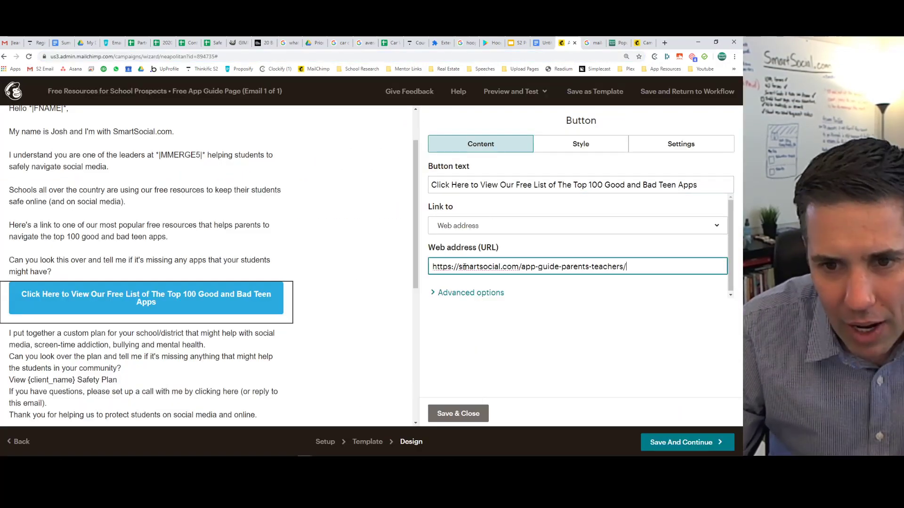
{"action": "left_click", "coordinate": [470, 293]}
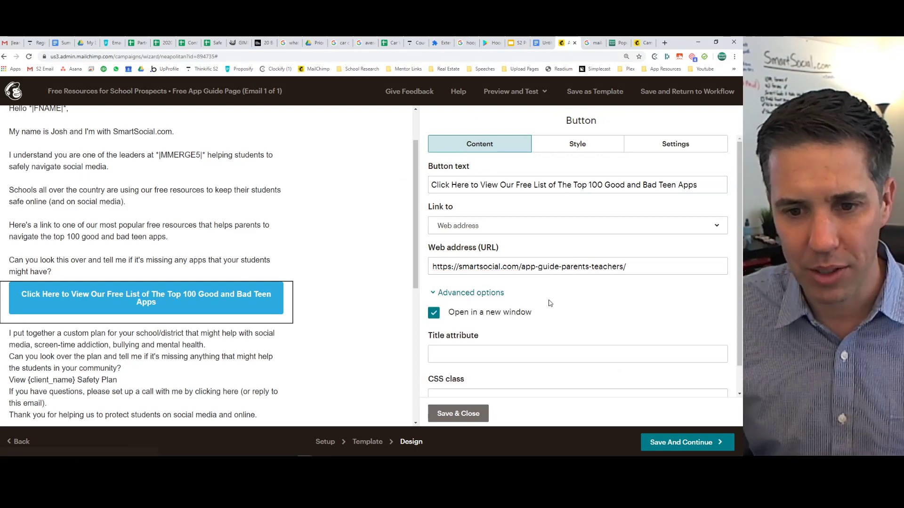
{"action": "scroll", "coordinate": [549, 303], "scroll_direction": "down", "scroll_amount": 1}
{"action": "left_click", "coordinate": [431, 287]}
{"action": "left_click", "coordinate": [432, 286]}
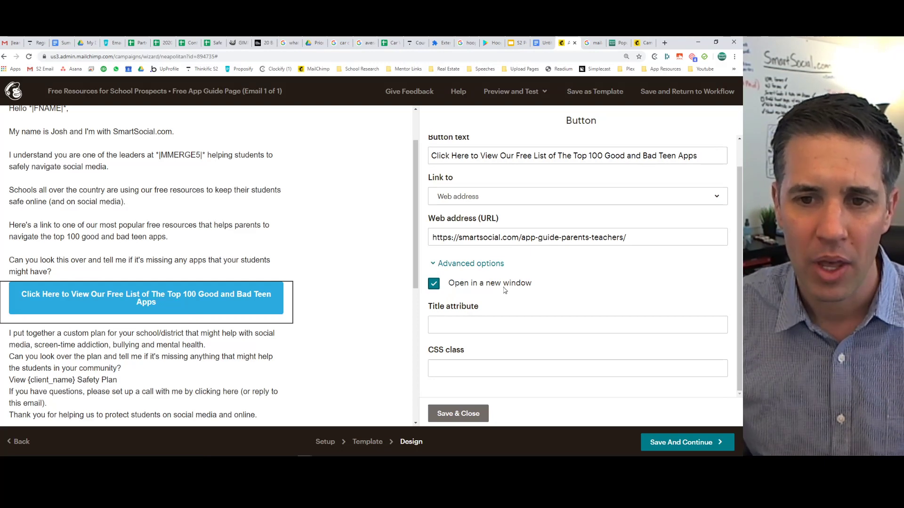
{"action": "scroll", "coordinate": [503, 291], "scroll_direction": "up", "scroll_amount": 1}
{"action": "left_click", "coordinate": [586, 148]}
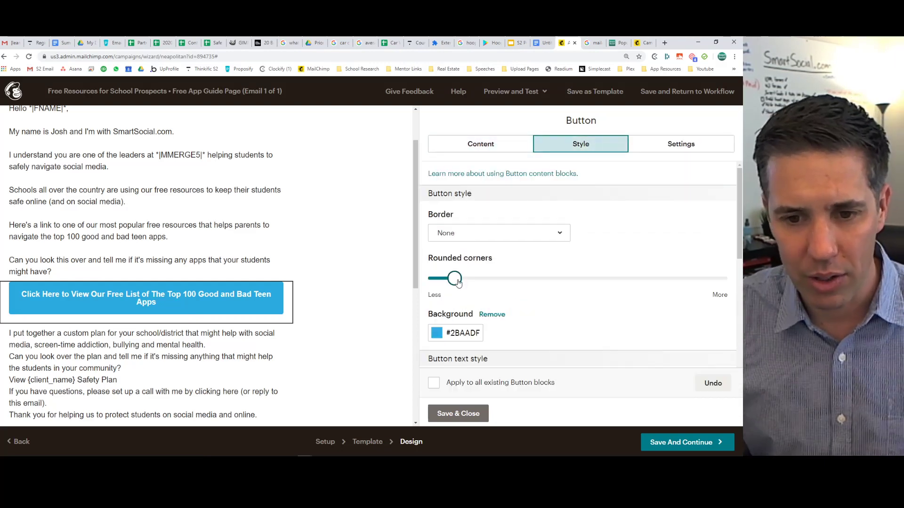
Make the button background the orange preset (#ea5b3a).
{"action": "left_click", "coordinate": [455, 332]}
{"action": "left_click", "coordinate": [461, 293]}
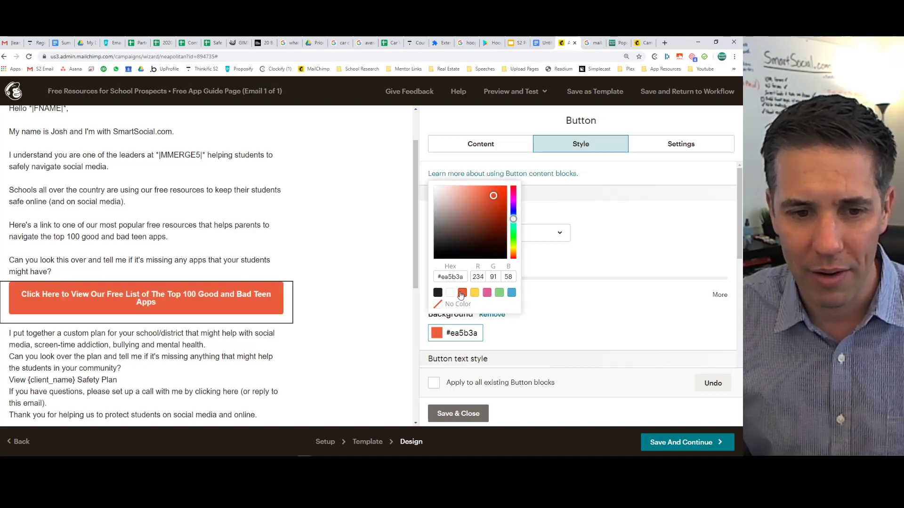
{"action": "left_click", "coordinate": [572, 306]}
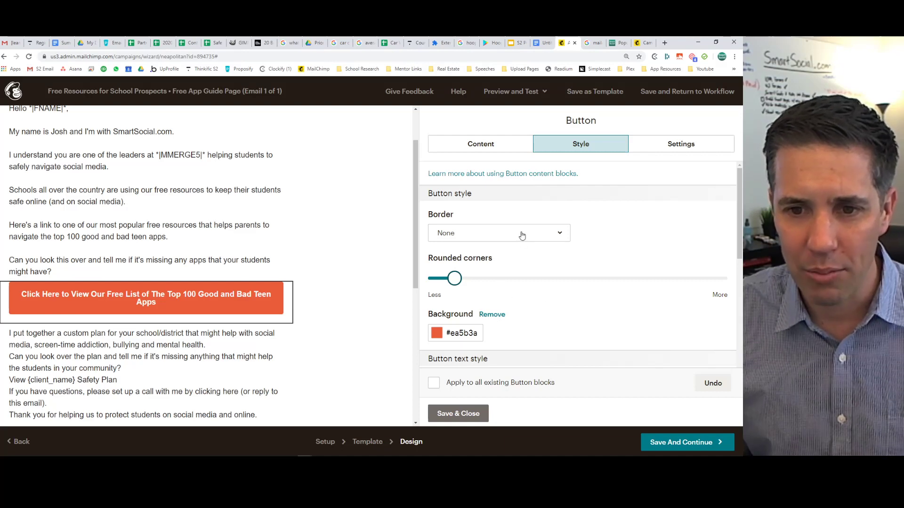
{"action": "scroll", "coordinate": [576, 260], "scroll_direction": "down", "scroll_amount": 3}
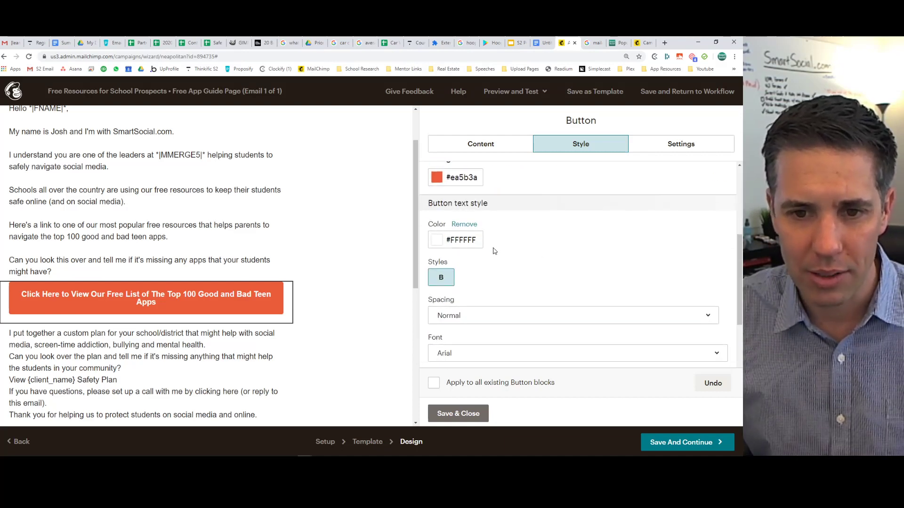
{"action": "scroll", "coordinate": [546, 250], "scroll_direction": "down", "scroll_amount": 2}
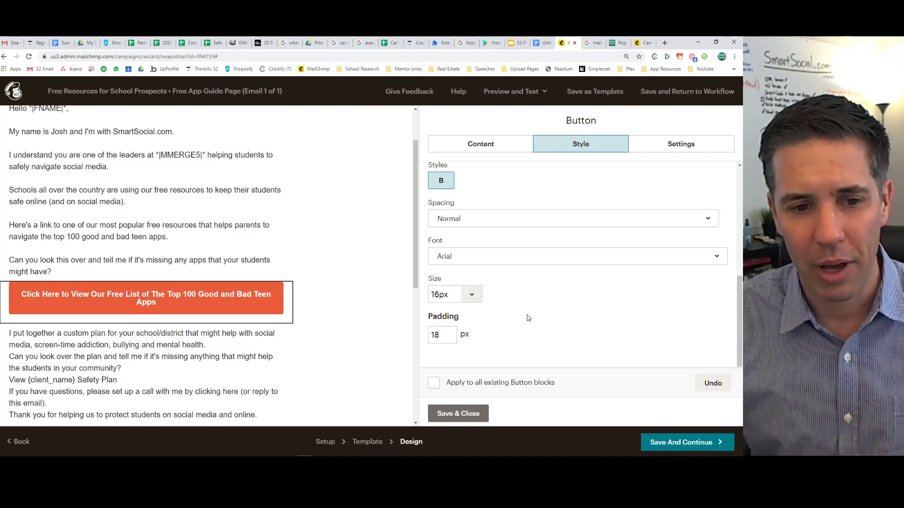
{"action": "scroll", "coordinate": [541, 306], "scroll_direction": "up", "scroll_amount": 5}
Keep the button width at Fit to text, reverting from Full width, and save the button.
{"action": "left_click", "coordinate": [663, 148]}
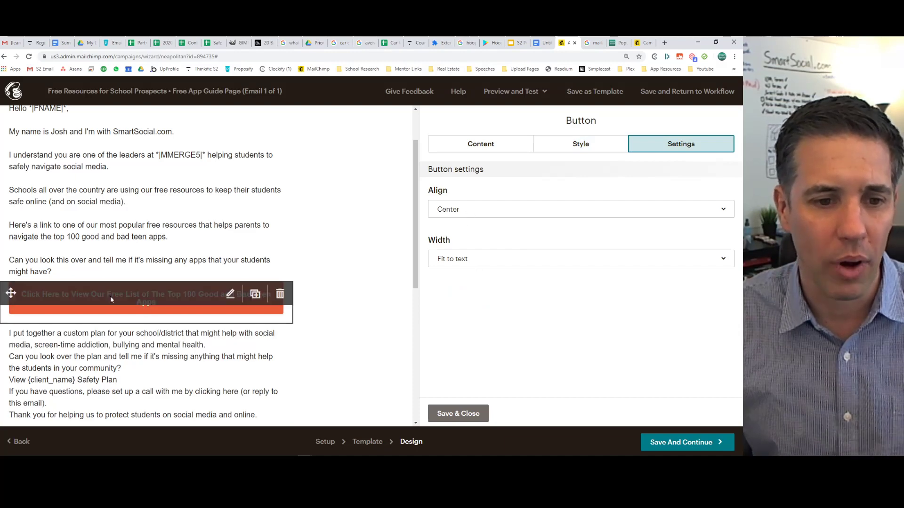
{"action": "left_click", "coordinate": [488, 265]}
{"action": "left_click", "coordinate": [478, 311]}
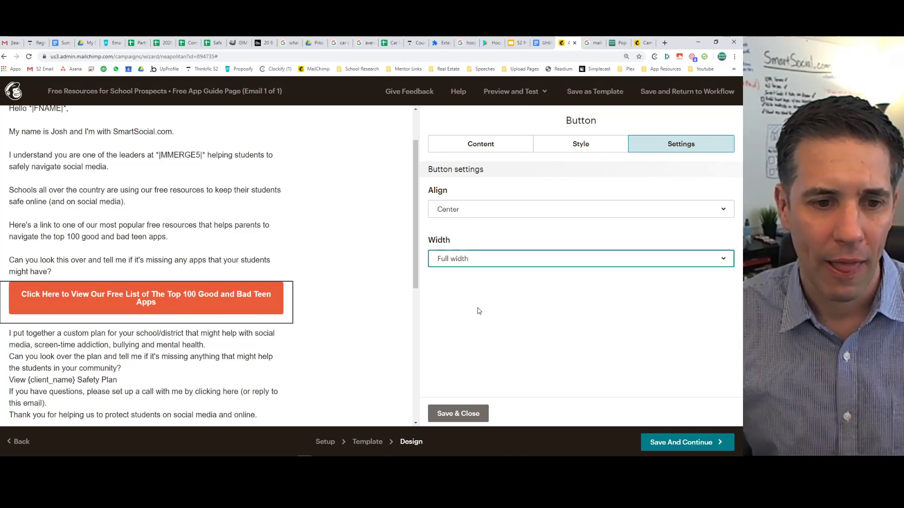
{"action": "left_click", "coordinate": [484, 262]}
{"action": "left_click", "coordinate": [472, 288]}
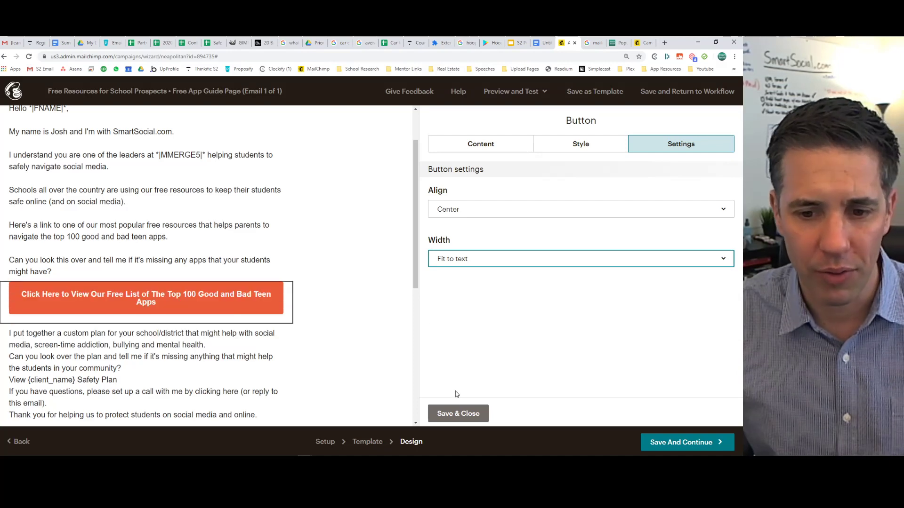
{"action": "left_click", "coordinate": [459, 414]}
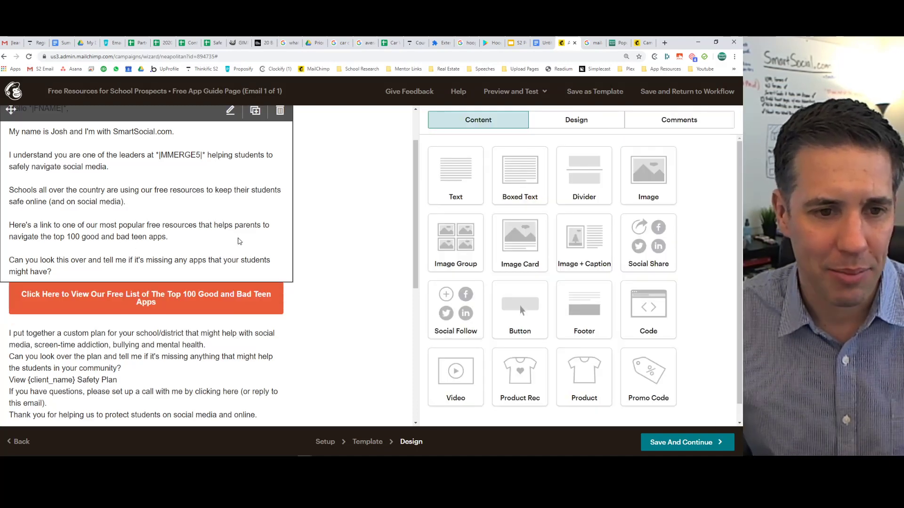
Scroll through the email preview to review the text blocks around the orange button.
{"action": "scroll", "coordinate": [238, 241], "scroll_direction": "up", "scroll_amount": 2}
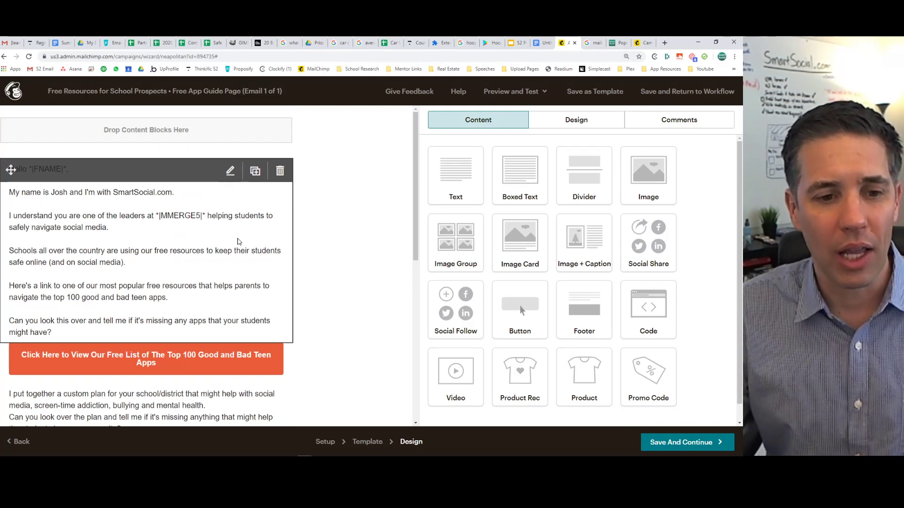
{"action": "scroll", "coordinate": [238, 242], "scroll_direction": "down", "scroll_amount": 5}
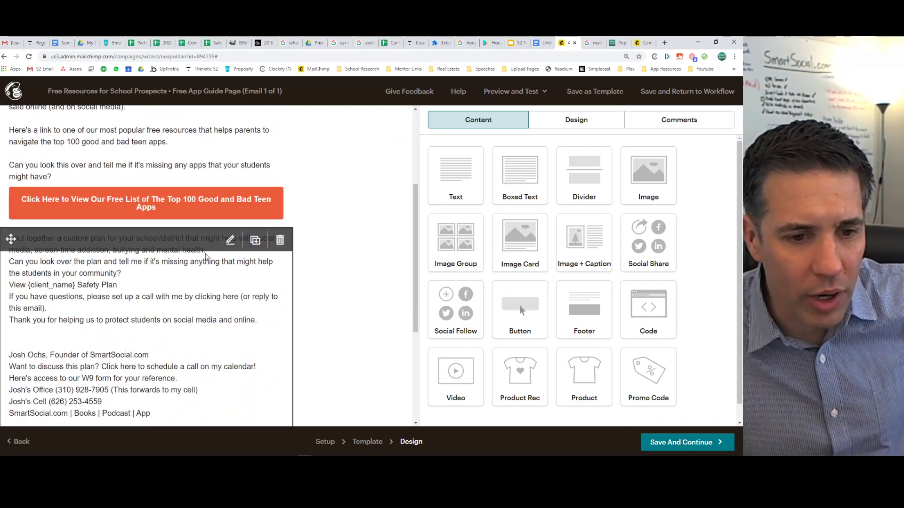
{"action": "scroll", "coordinate": [169, 295], "scroll_direction": "up", "scroll_amount": 5}
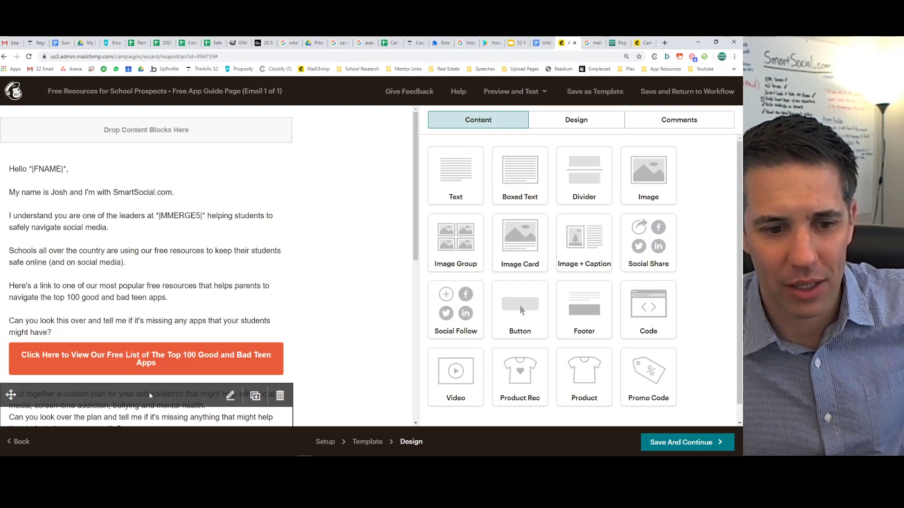
{"action": "scroll", "coordinate": [151, 393], "scroll_direction": "down", "scroll_amount": 1}
{"action": "scroll", "coordinate": [151, 382], "scroll_direction": "down", "scroll_amount": 2}
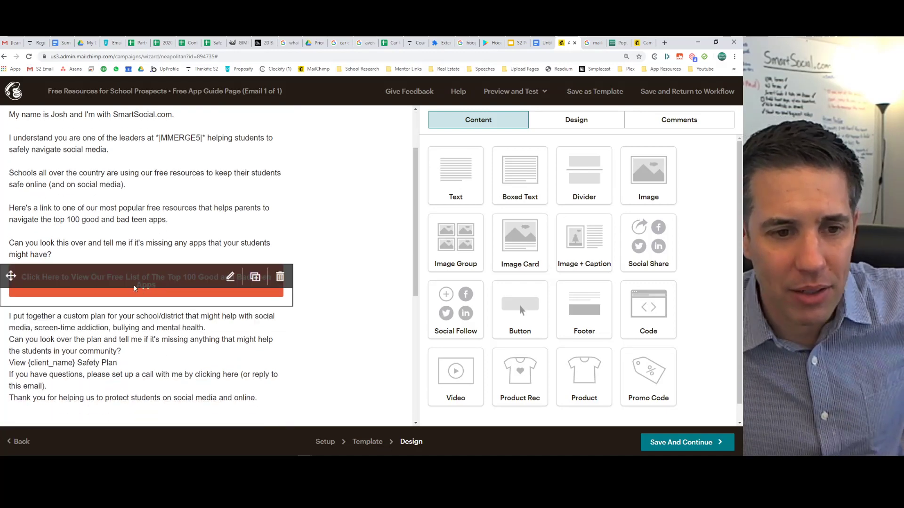
{"action": "scroll", "coordinate": [134, 288], "scroll_direction": "up", "scroll_amount": 3}
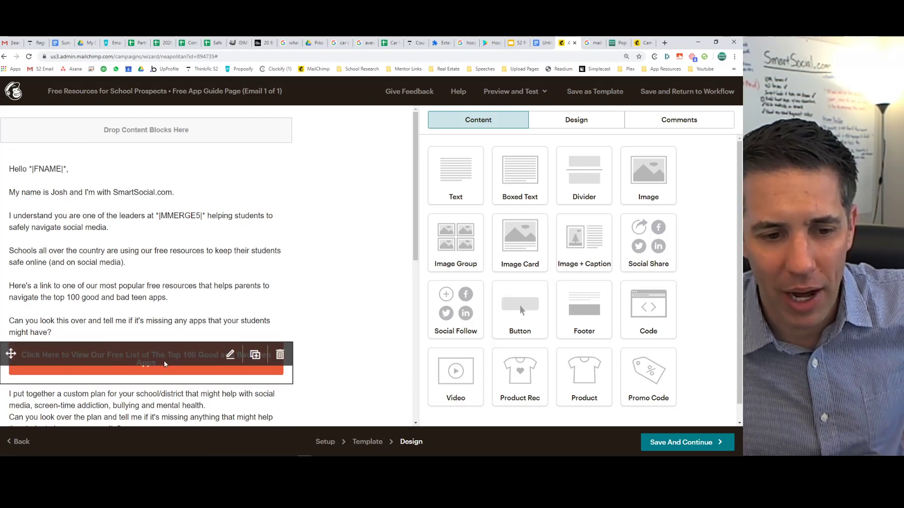
{"action": "scroll", "coordinate": [96, 253], "scroll_direction": "down", "scroll_amount": 4}
{"action": "scroll", "coordinate": [163, 336], "scroll_direction": "up", "scroll_amount": 4}
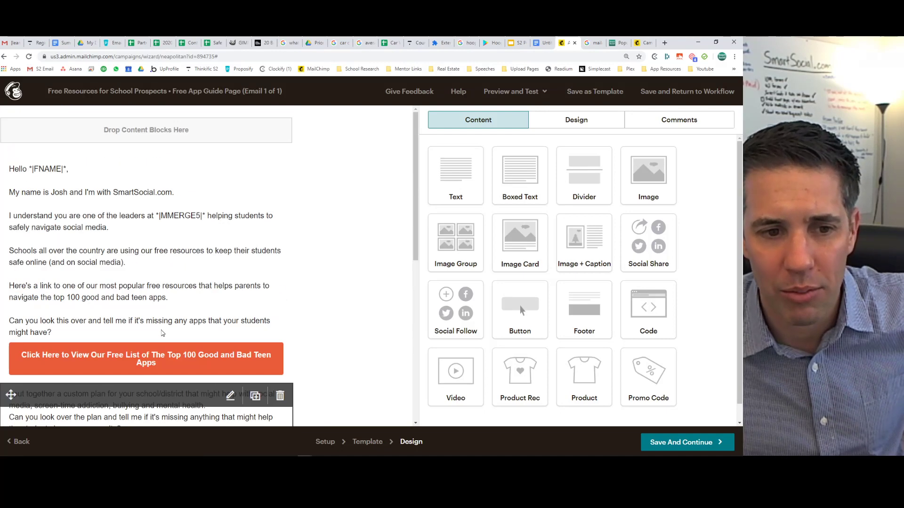
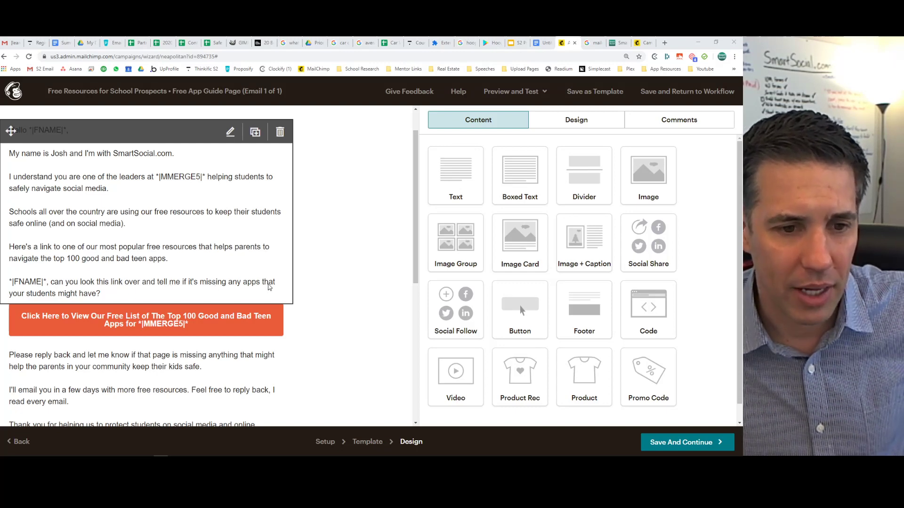
{"action": "left_click", "coordinate": [113, 324]}
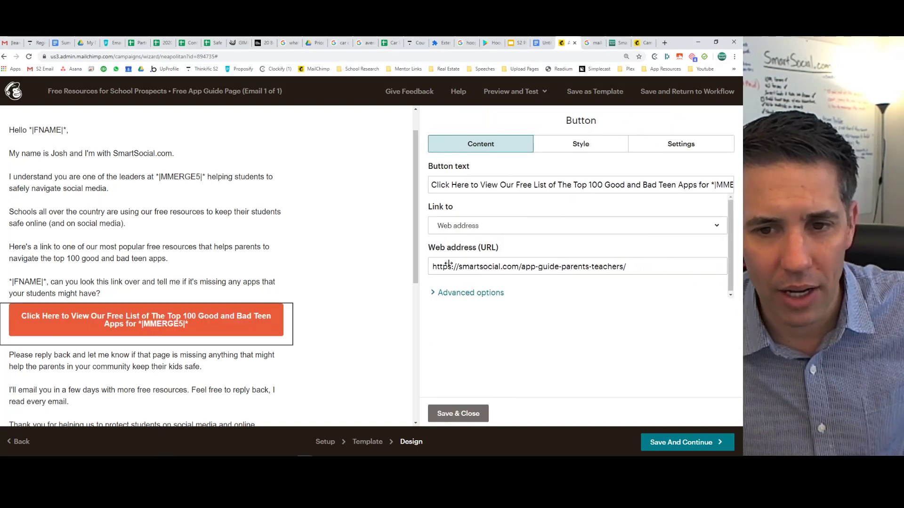
{"action": "left_click", "coordinate": [733, 186]}
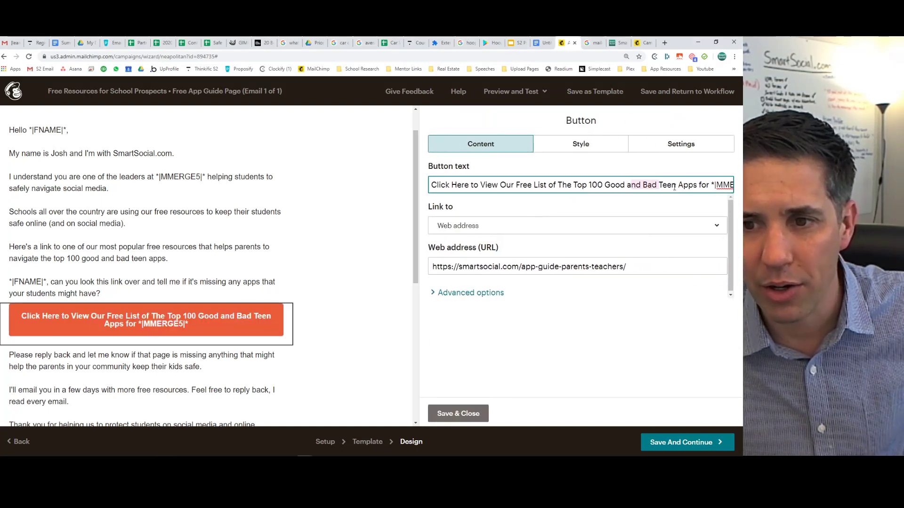
{"action": "left_click", "coordinate": [700, 184]}
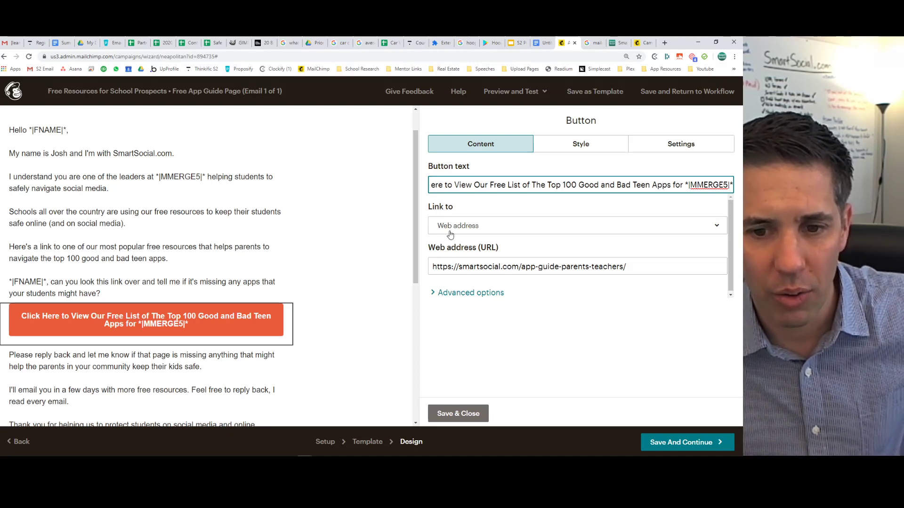
{"action": "left_click", "coordinate": [465, 293]}
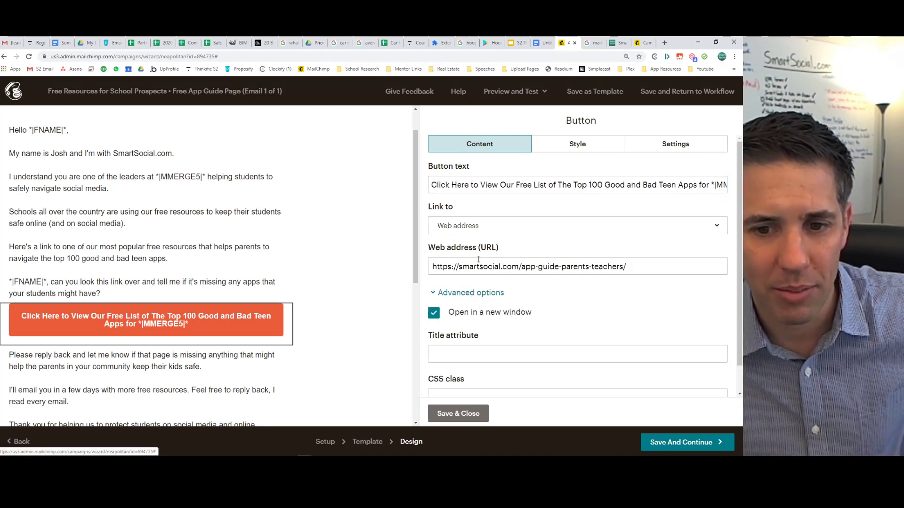
{"action": "left_click", "coordinate": [457, 413]}
{"action": "left_click", "coordinate": [155, 397]}
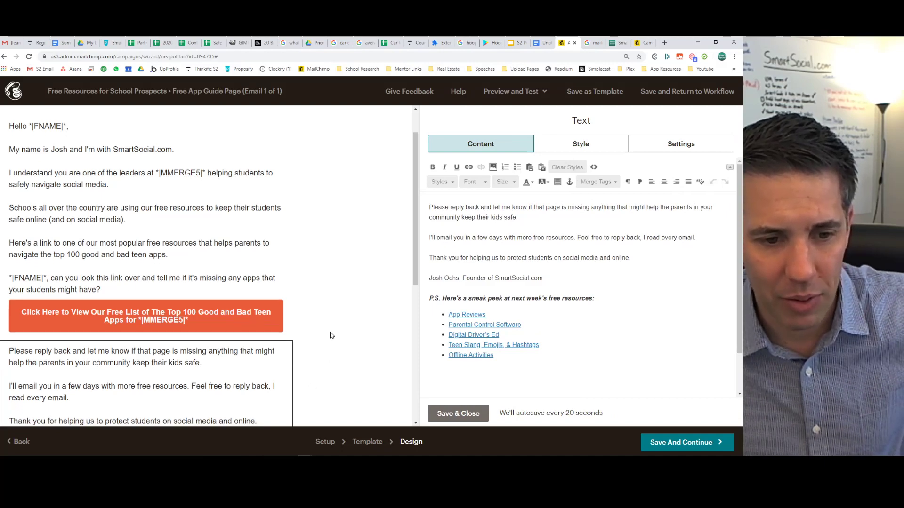
Read through the sign-off and P.S. resource list, save the closing block, and scroll back up.
{"action": "scroll", "coordinate": [331, 336], "scroll_direction": "down", "scroll_amount": 3}
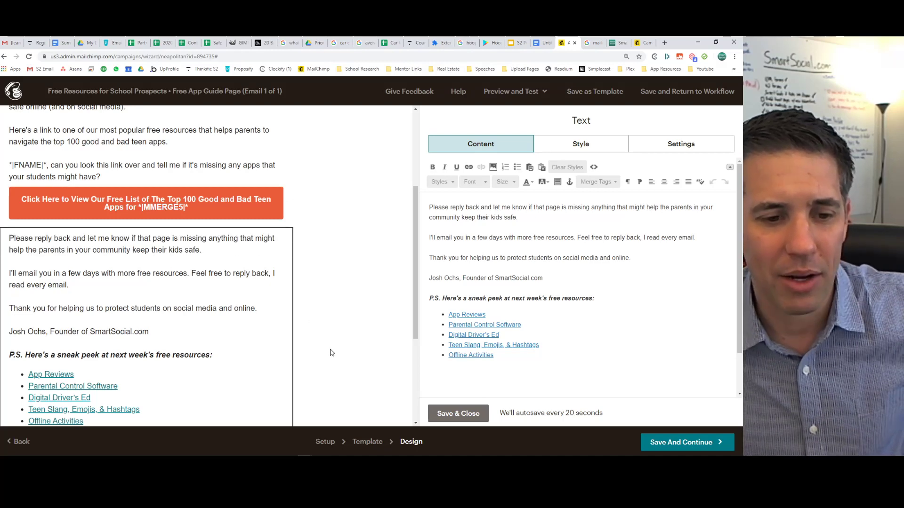
{"action": "scroll", "coordinate": [345, 303], "scroll_direction": "down", "scroll_amount": 2}
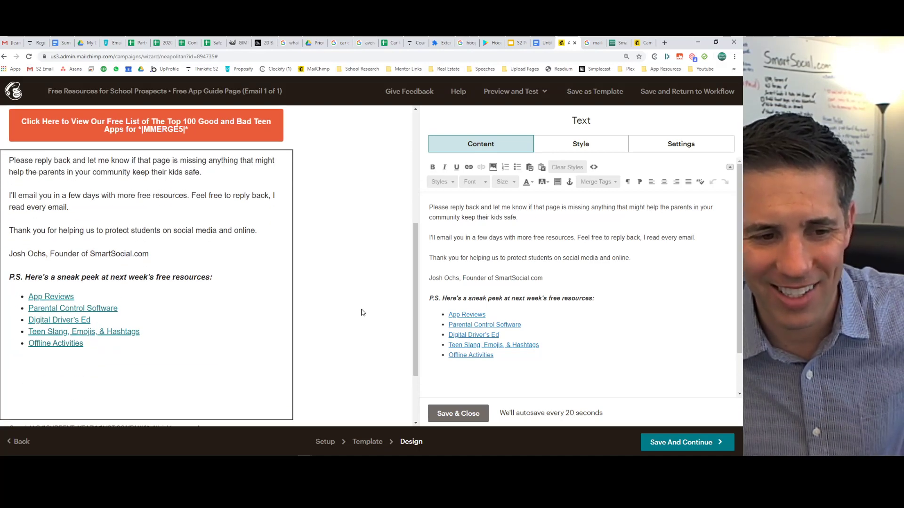
{"action": "scroll", "coordinate": [363, 312], "scroll_direction": "down", "scroll_amount": 2}
{"action": "scroll", "coordinate": [363, 312], "scroll_direction": "up", "scroll_amount": 1}
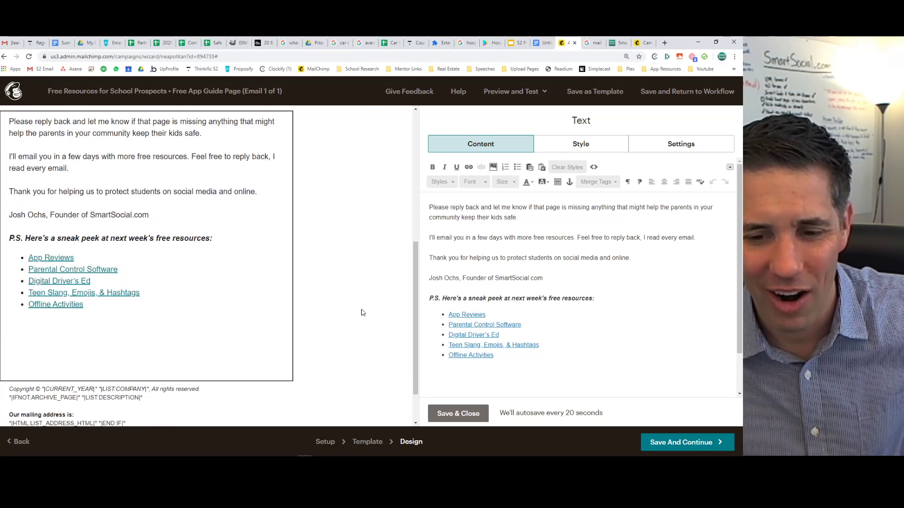
{"action": "left_click", "coordinate": [461, 413]}
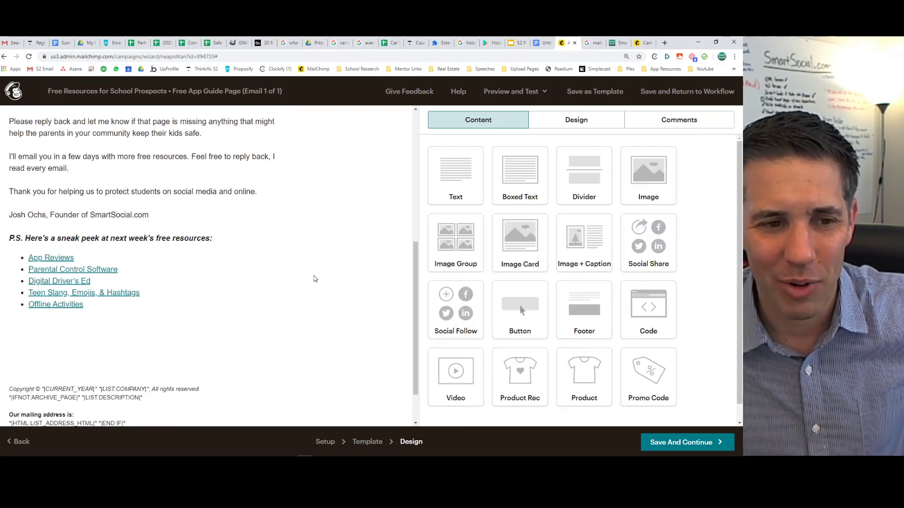
{"action": "scroll", "coordinate": [316, 277], "scroll_direction": "up", "scroll_amount": 7}
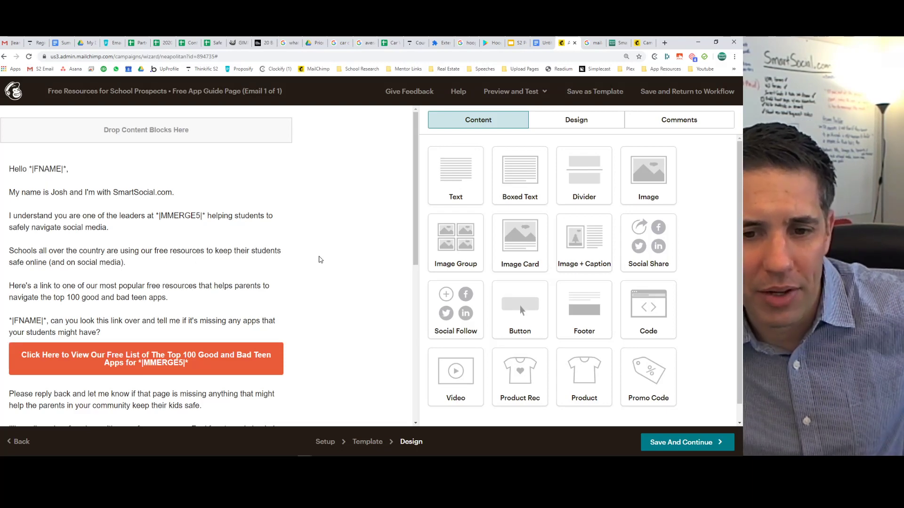
{"action": "scroll", "coordinate": [340, 254], "scroll_direction": "down", "scroll_amount": 1}
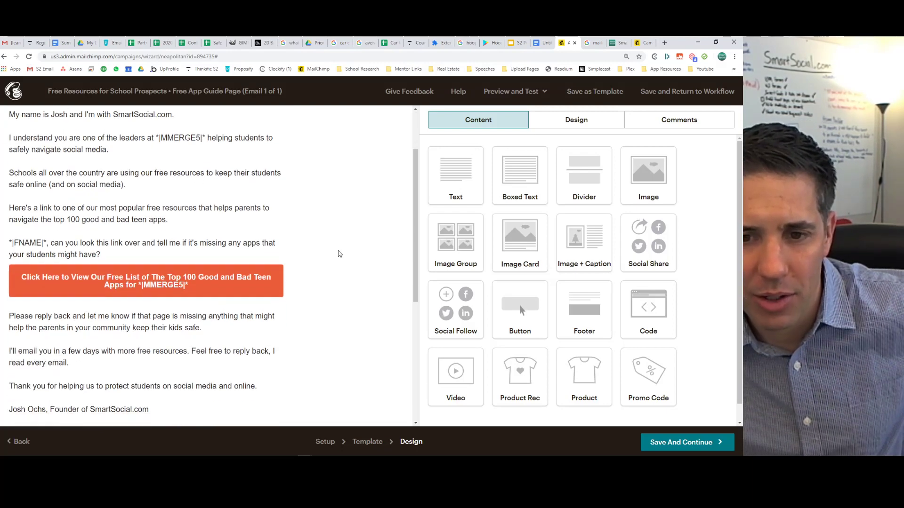
{"action": "scroll", "coordinate": [340, 254], "scroll_direction": "up", "scroll_amount": 1}
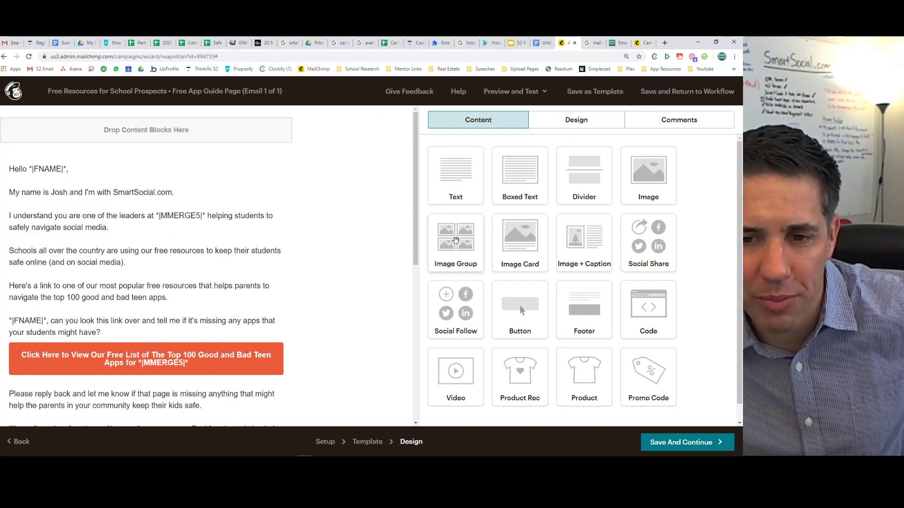
Compare with the Yubo App email report, testing its community speaking link.
{"action": "left_click", "coordinate": [642, 42]}
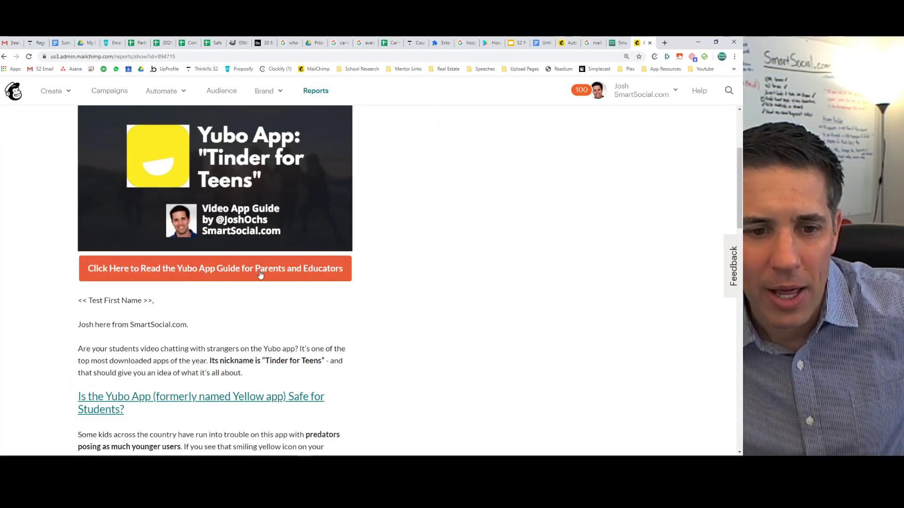
{"action": "scroll", "coordinate": [260, 275], "scroll_direction": "down", "scroll_amount": 15}
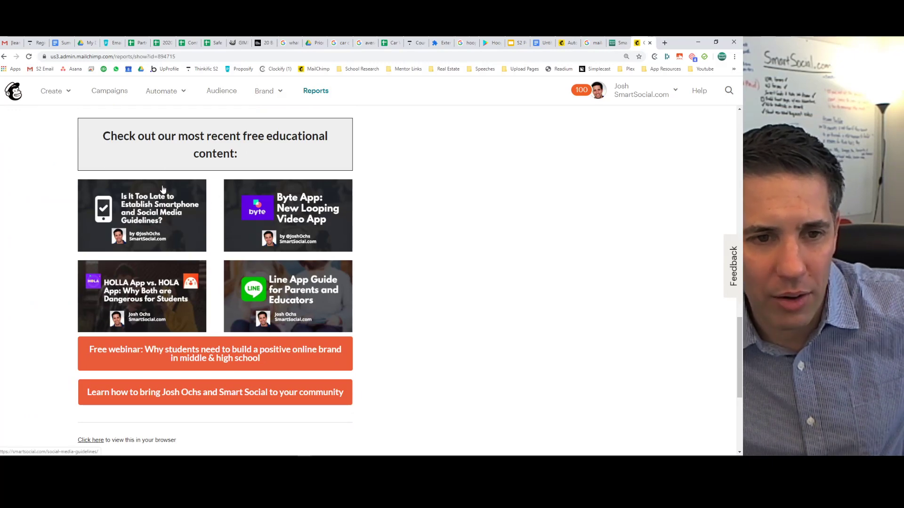
{"action": "left_click_drag", "start_coordinate": [199, 137], "coordinate": [262, 155]}
{"action": "left_click", "coordinate": [262, 155]}
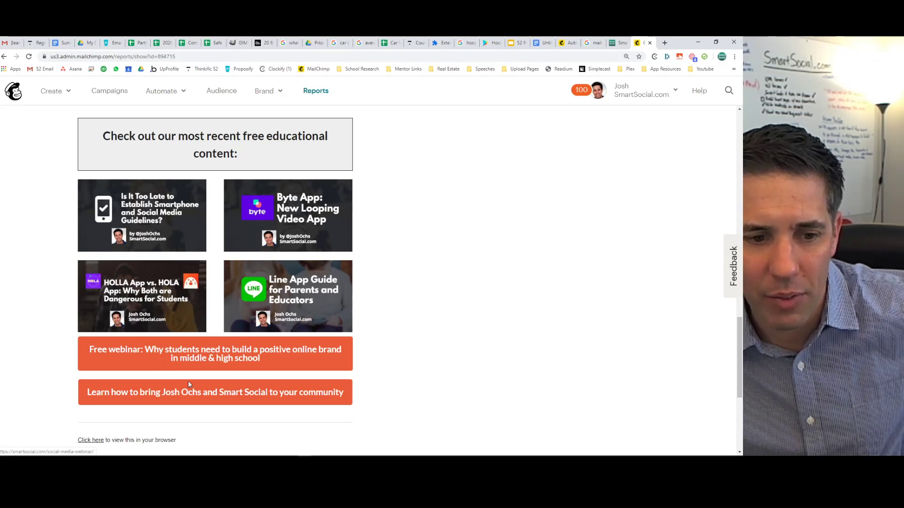
{"action": "left_click", "coordinate": [257, 393]}
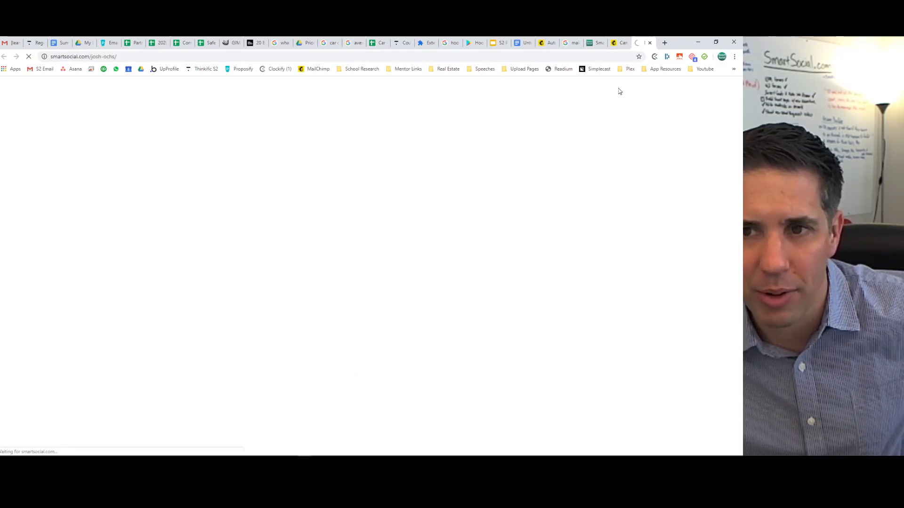
{"action": "left_click", "coordinate": [649, 43]}
Back in the designer, save the Free App Guide Page email and continue.
{"action": "left_click", "coordinate": [567, 43]}
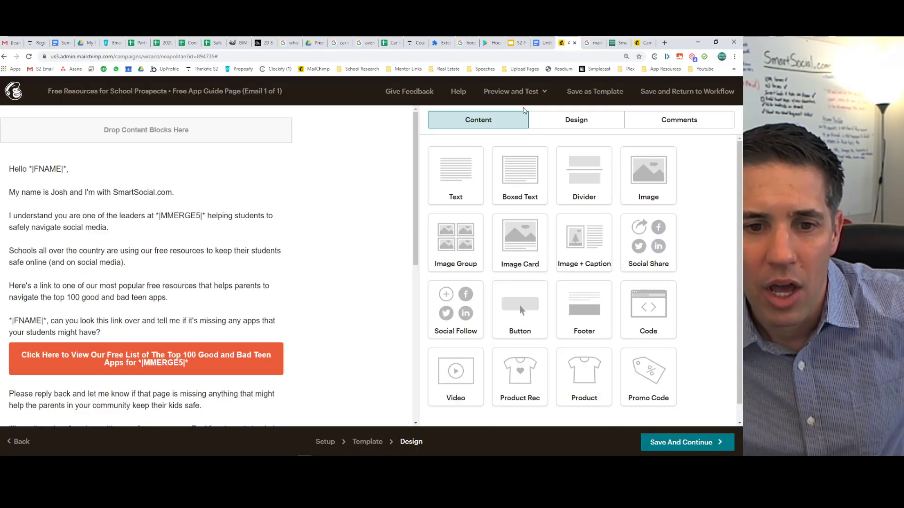
{"action": "scroll", "coordinate": [330, 249], "scroll_direction": "down", "scroll_amount": 10}
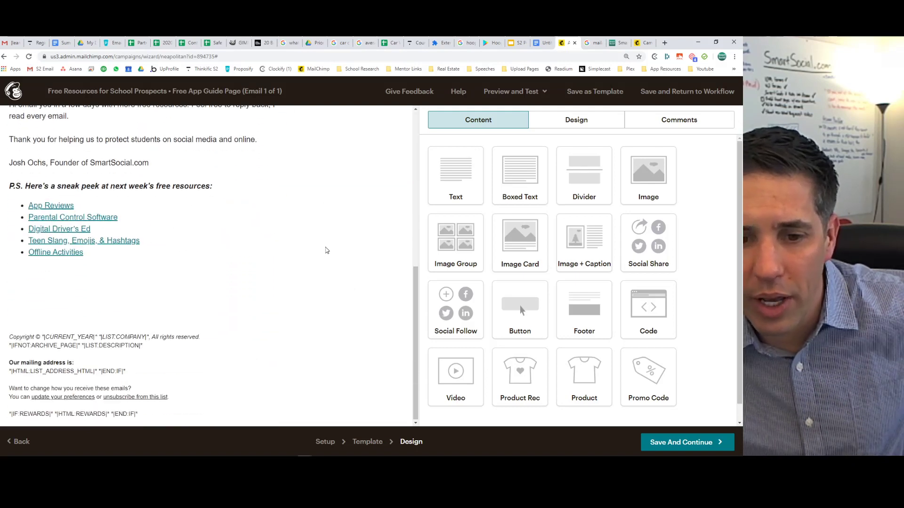
{"action": "left_click", "coordinate": [667, 443]}
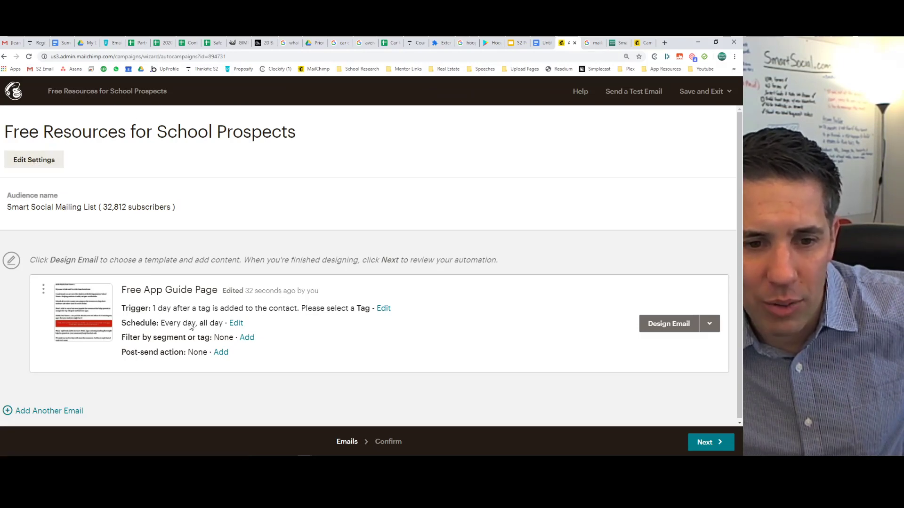
Limit the email's sending days to weekdays by removing Saturday and Sunday.
{"action": "left_click", "coordinate": [237, 326]}
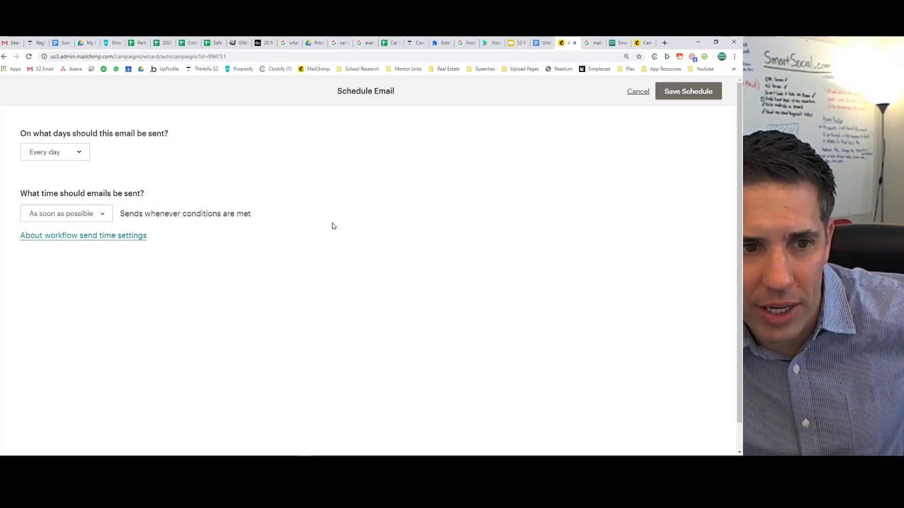
{"action": "left_click", "coordinate": [60, 158]}
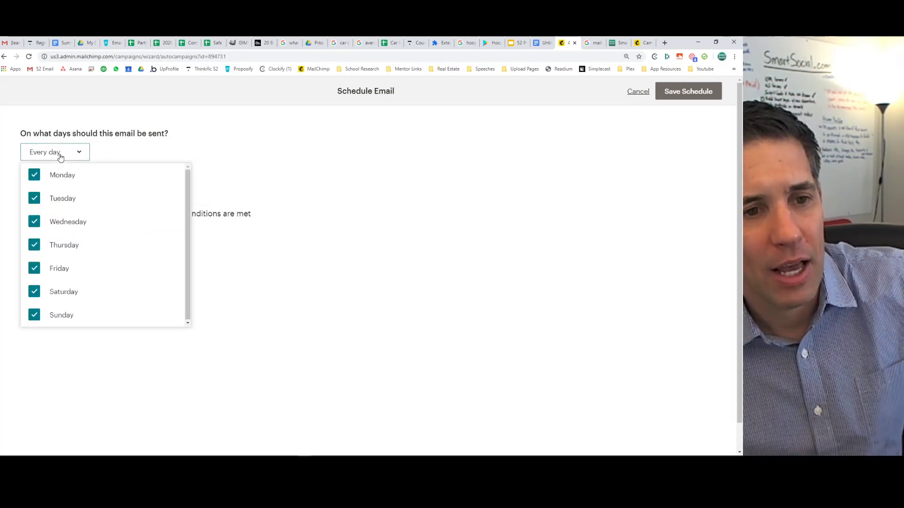
{"action": "left_click", "coordinate": [40, 297]}
{"action": "left_click", "coordinate": [51, 315]}
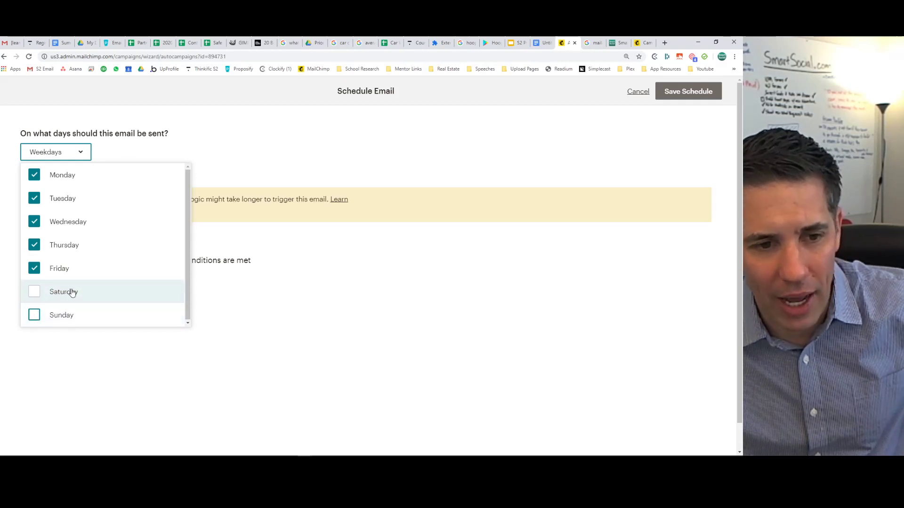
{"action": "left_click", "coordinate": [294, 304]}
Restrict sending to a time window starting at 9 AM.
{"action": "left_click", "coordinate": [66, 261]}
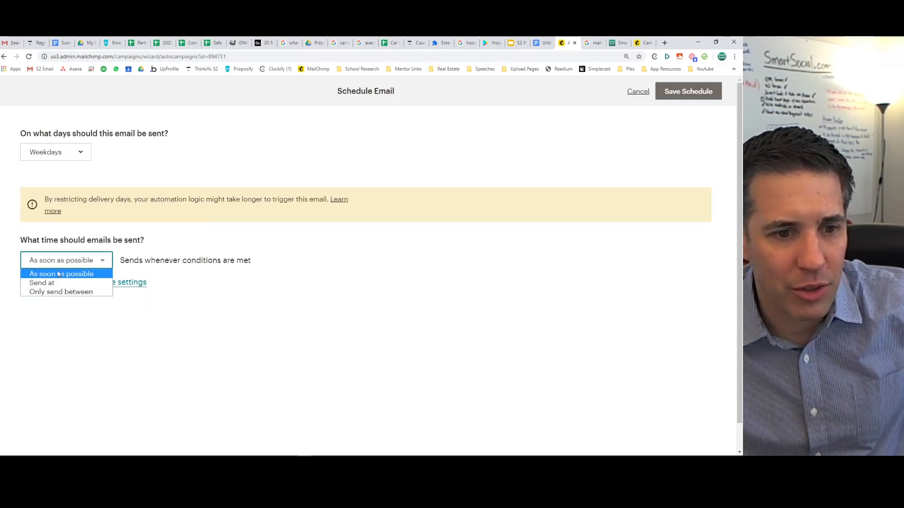
{"action": "left_click", "coordinate": [55, 292]}
{"action": "left_click", "coordinate": [137, 263]}
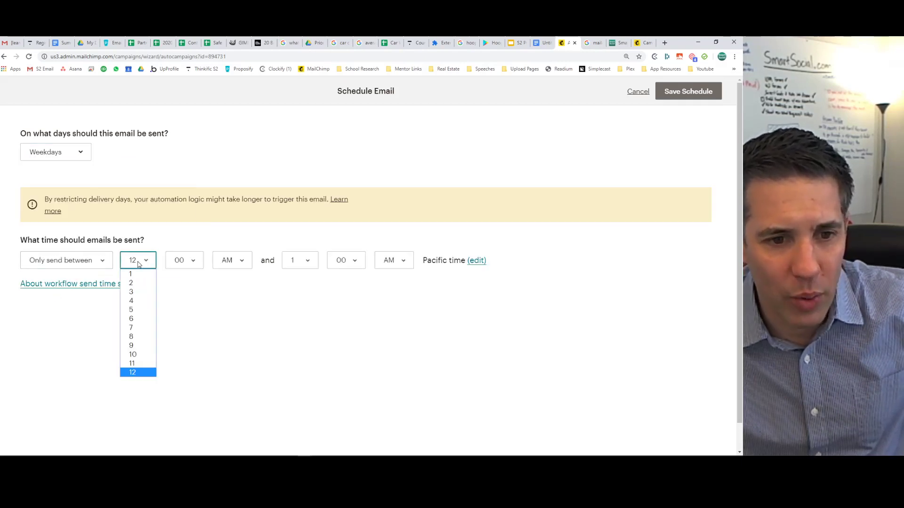
{"action": "left_click", "coordinate": [133, 328]}
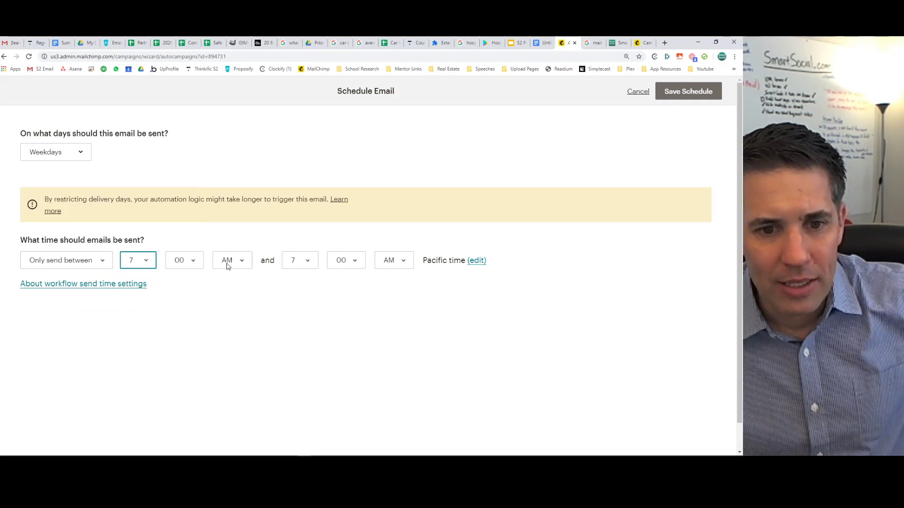
{"action": "left_click", "coordinate": [388, 261]}
{"action": "left_click", "coordinate": [395, 284]}
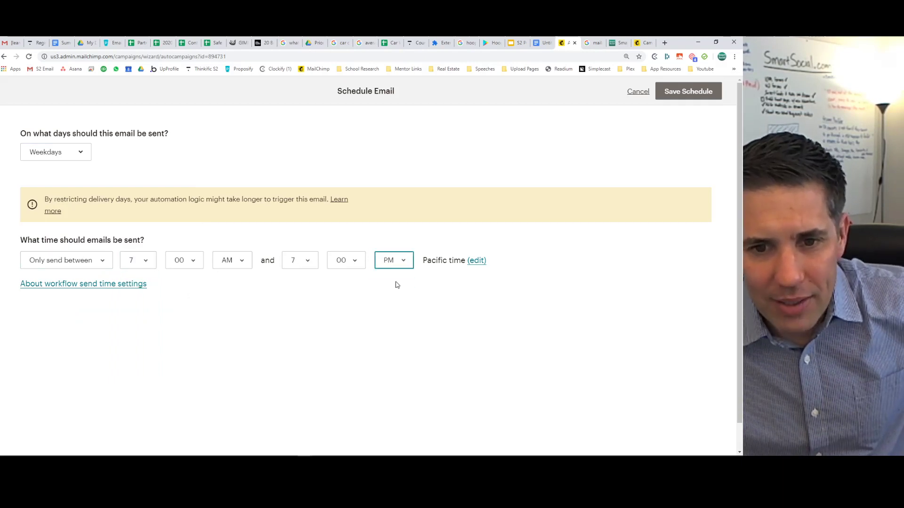
{"action": "left_click", "coordinate": [140, 264]}
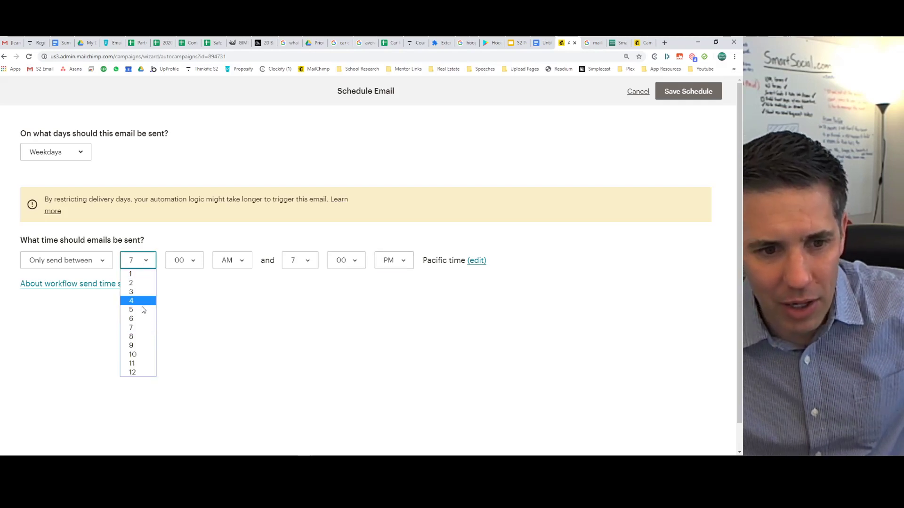
{"action": "left_click", "coordinate": [142, 338]}
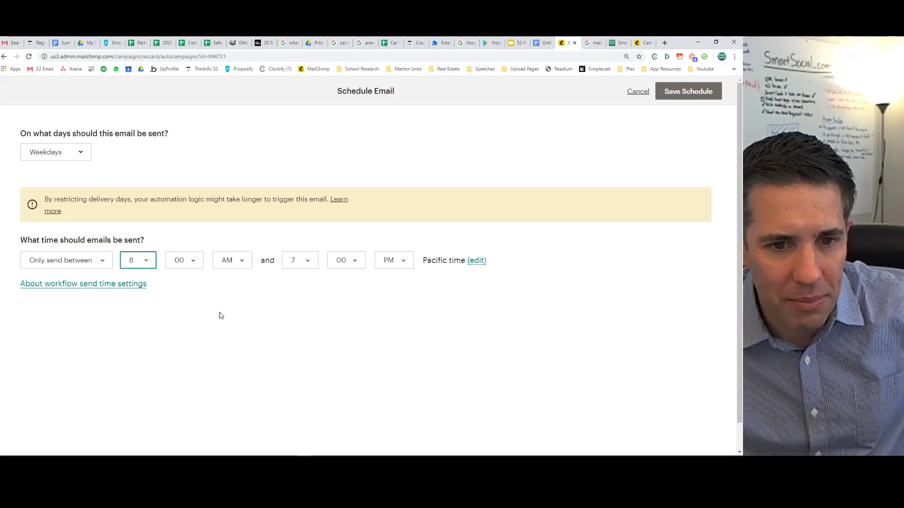
{"action": "left_click", "coordinate": [143, 262]}
{"action": "key", "text": "Down"}
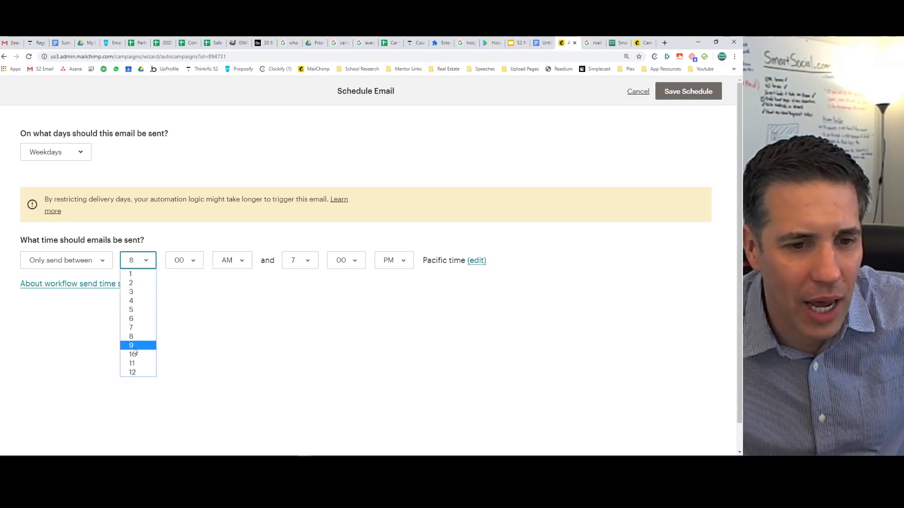
{"action": "key", "text": "Return"}
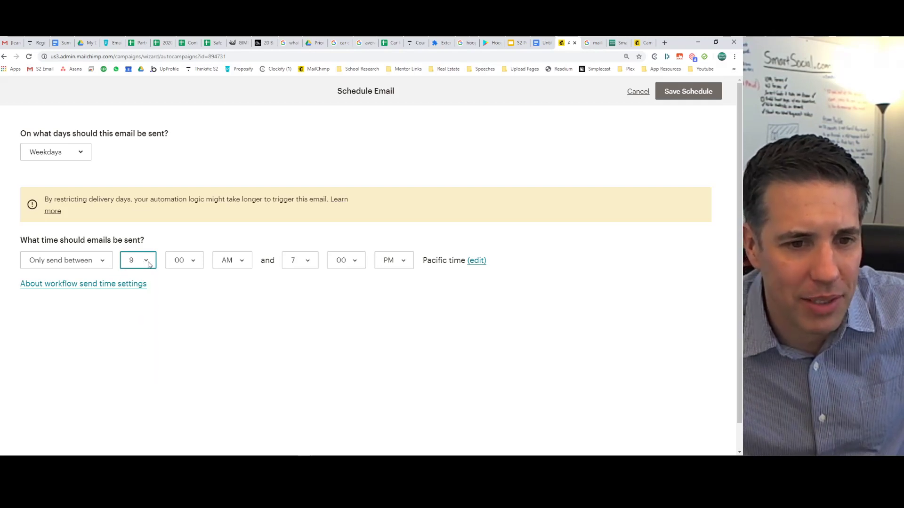
End the sending window at 1 PM and save the schedule.
{"action": "left_click", "coordinate": [307, 262]}
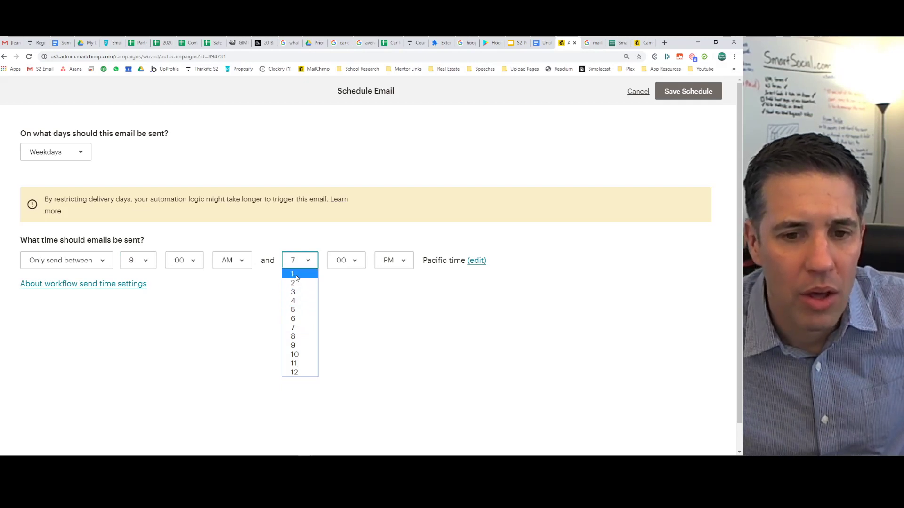
{"action": "left_click", "coordinate": [294, 275]}
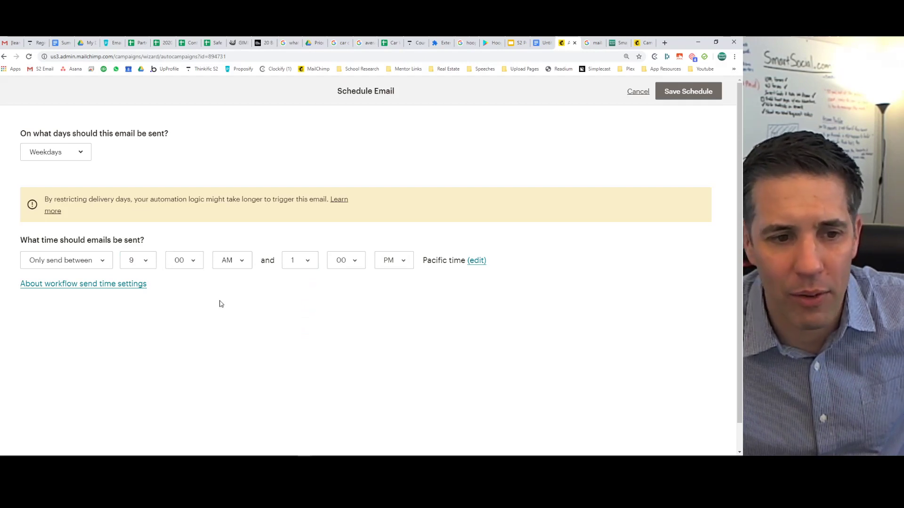
{"action": "left_click", "coordinate": [689, 92]}
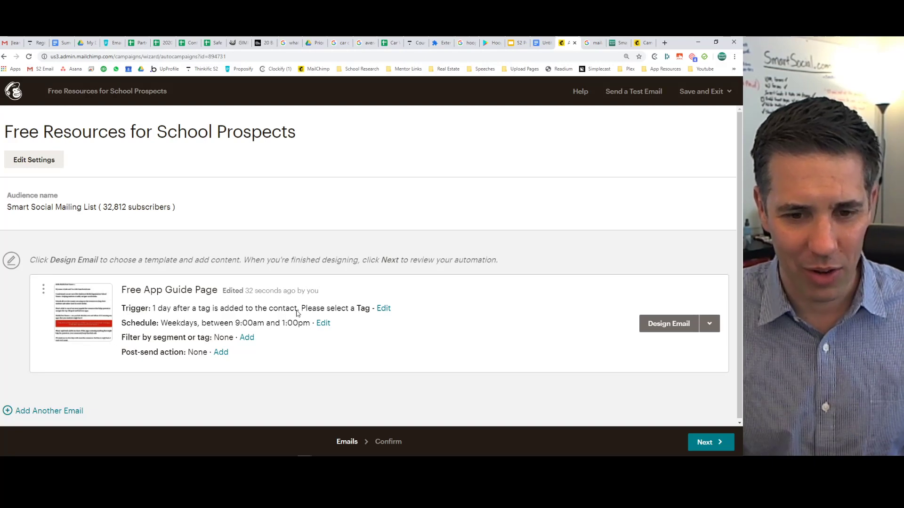
{"action": "left_click", "coordinate": [379, 309]}
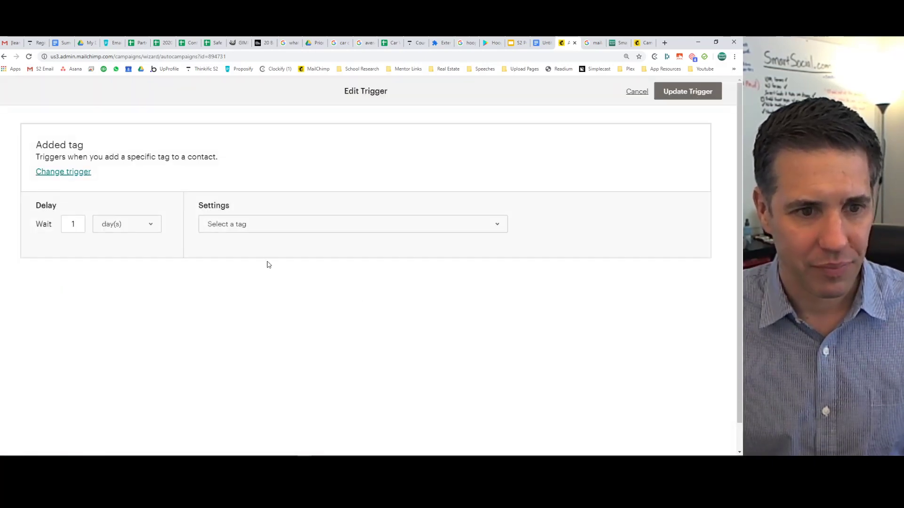
{"action": "left_click", "coordinate": [245, 224]}
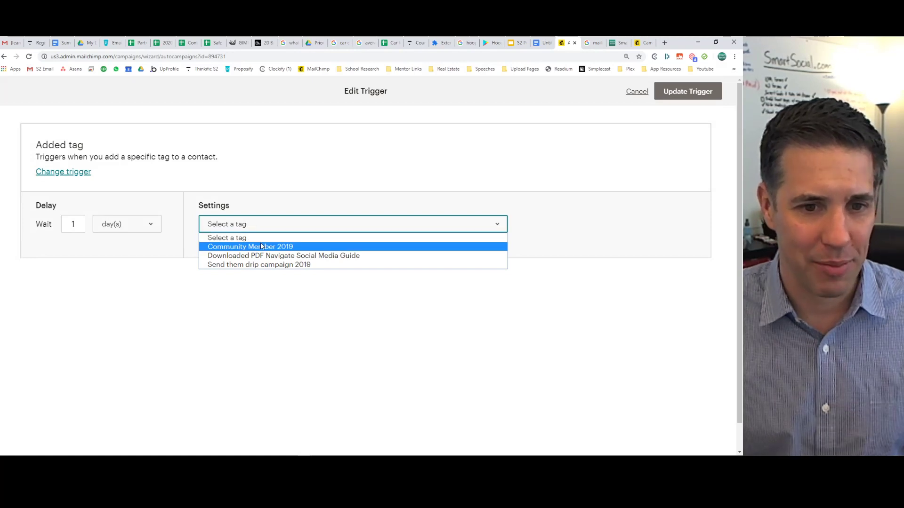
{"action": "left_click", "coordinate": [270, 319]}
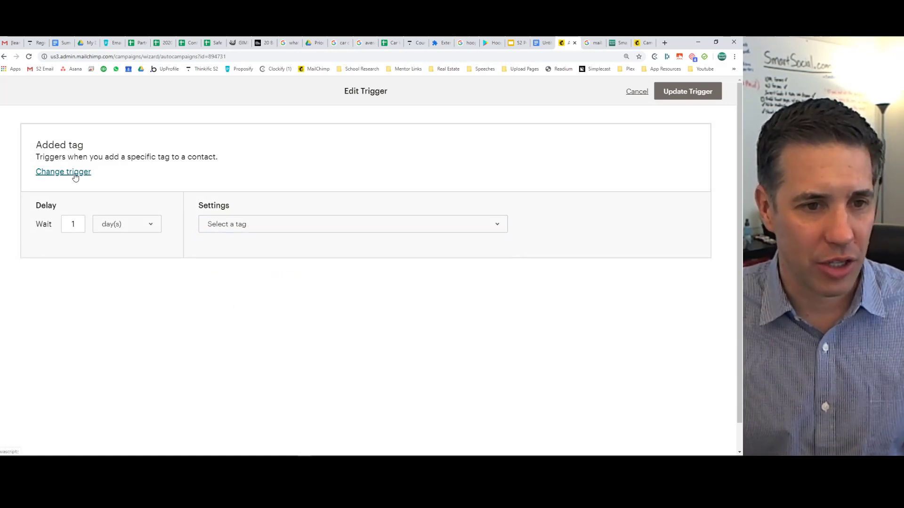
{"action": "left_click", "coordinate": [238, 229]}
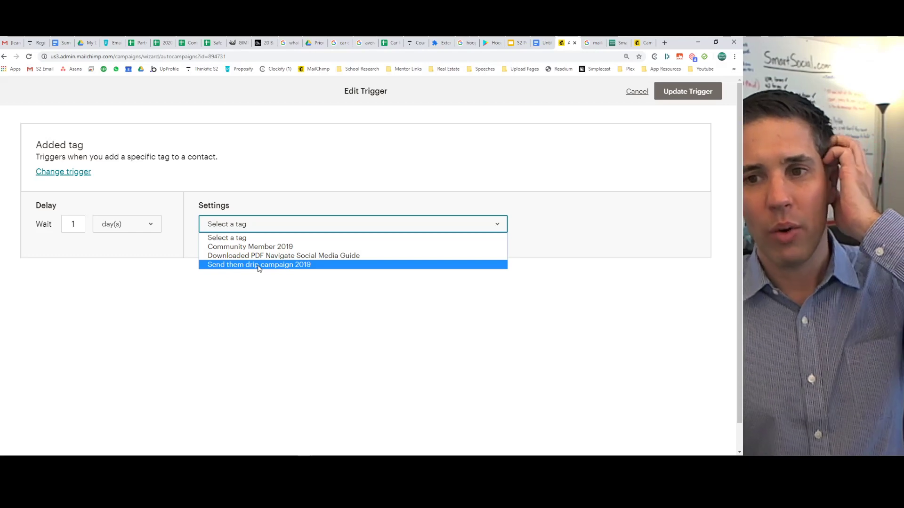
{"action": "left_click", "coordinate": [634, 93]}
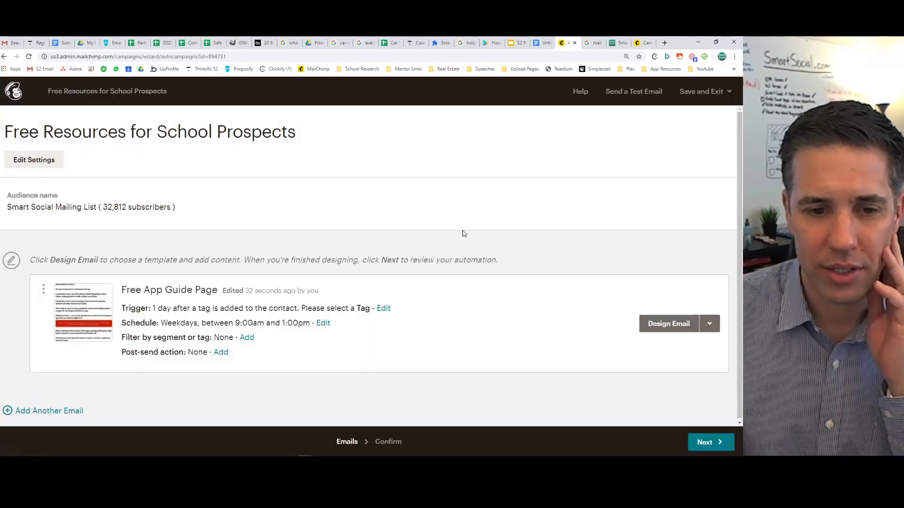
{"action": "left_click", "coordinate": [244, 340]}
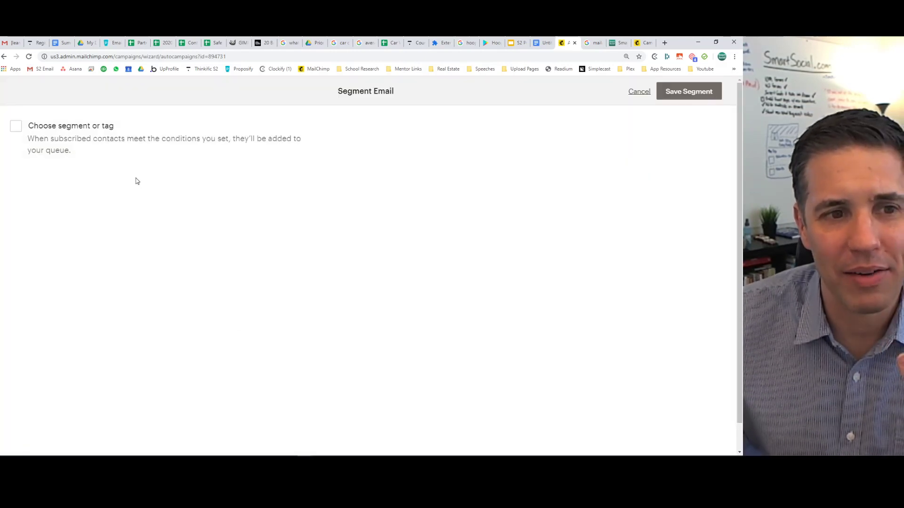
{"action": "left_click", "coordinate": [32, 128]}
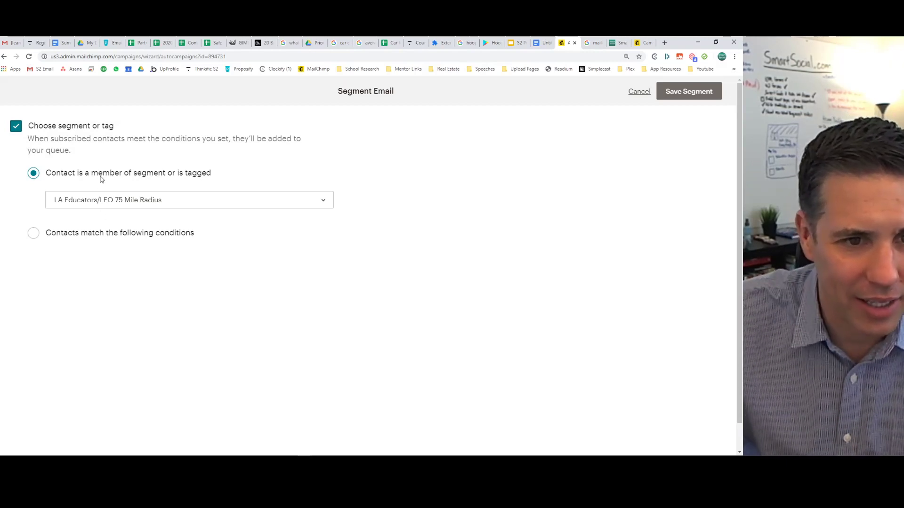
{"action": "left_click", "coordinate": [103, 236]}
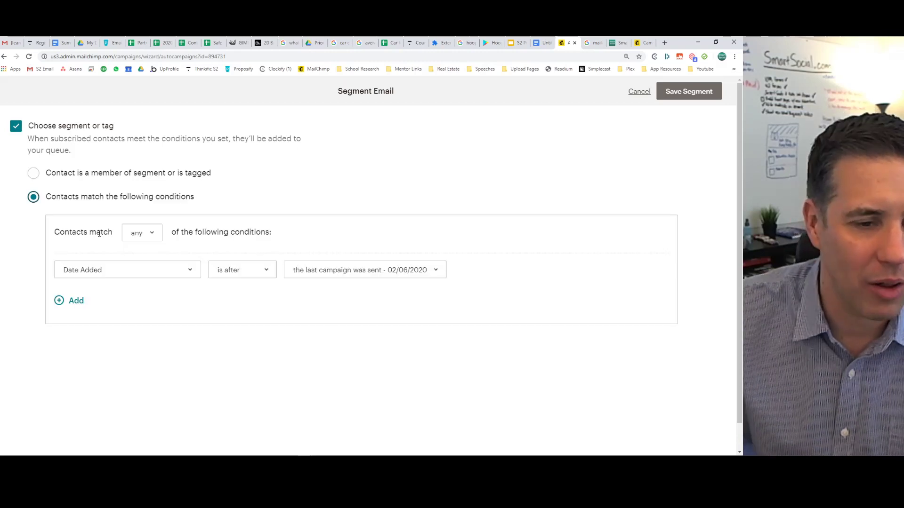
{"action": "left_click", "coordinate": [17, 127]}
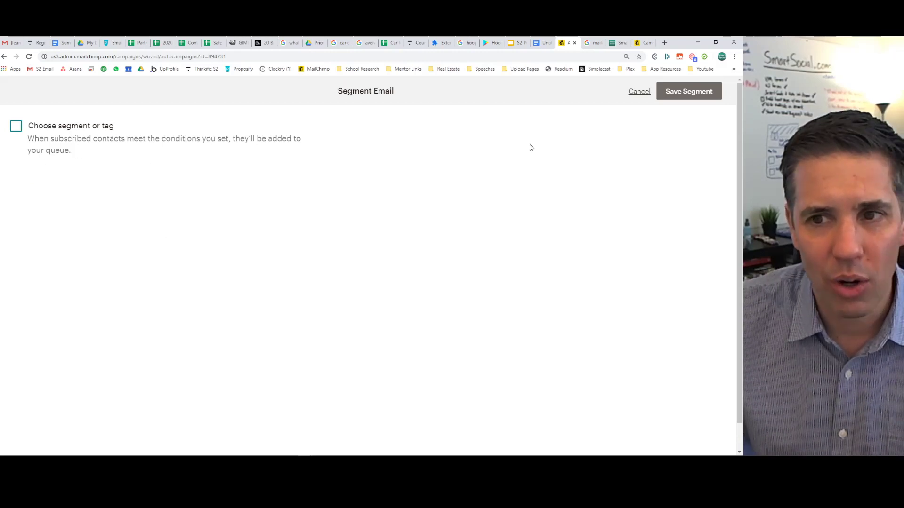
{"action": "left_click", "coordinate": [640, 92]}
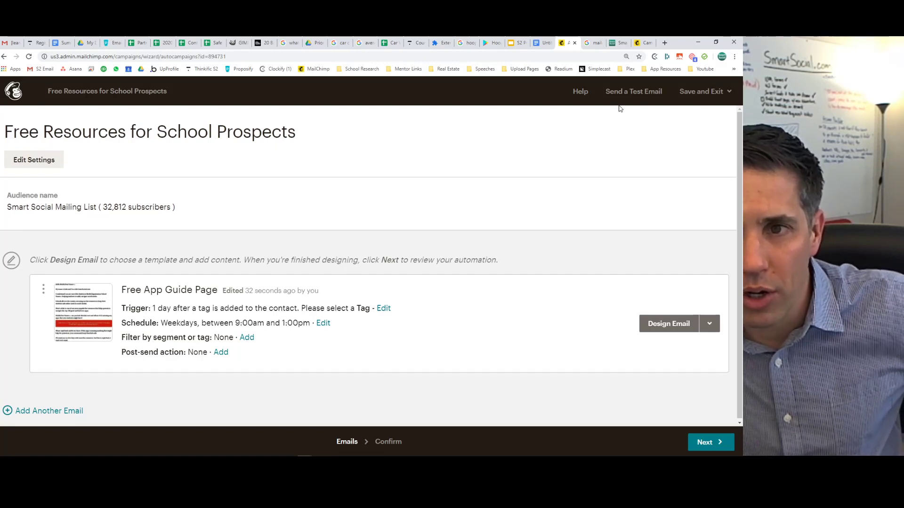
Switch to the tab with the sent campaign report promoting the Snapchat App Parent Course.
{"action": "left_click", "coordinate": [644, 43]}
{"action": "scroll", "coordinate": [212, 235], "scroll_direction": "up", "scroll_amount": 4}
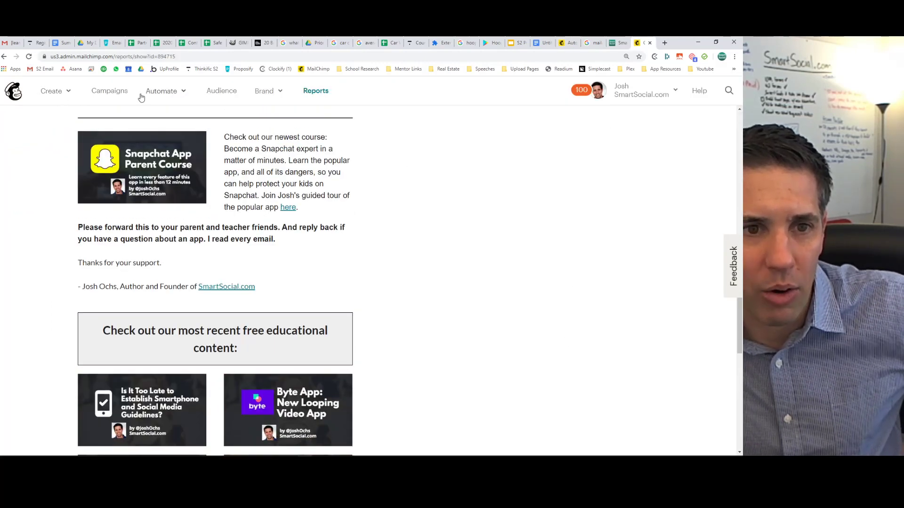
Go through Audience settings to the Smart Social Mailing List Tags page and view its tags.
{"action": "left_click", "coordinate": [213, 92]}
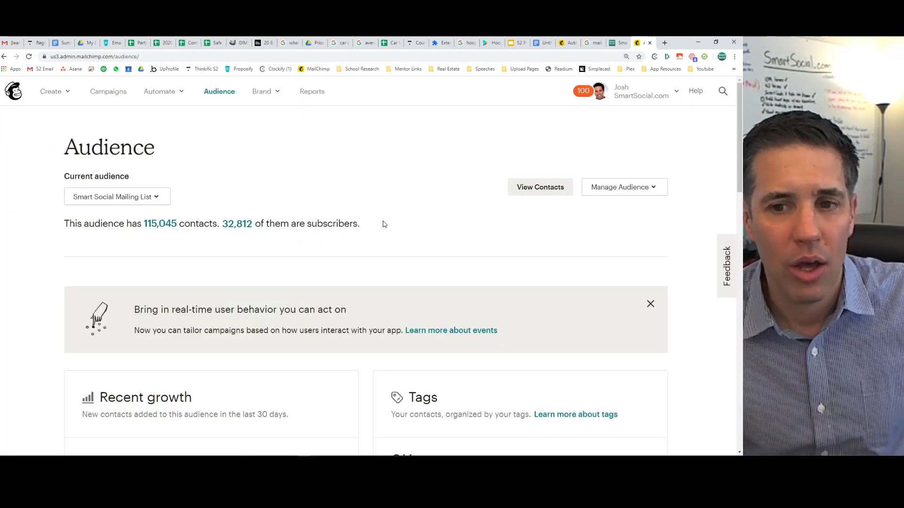
{"action": "left_click", "coordinate": [608, 189]}
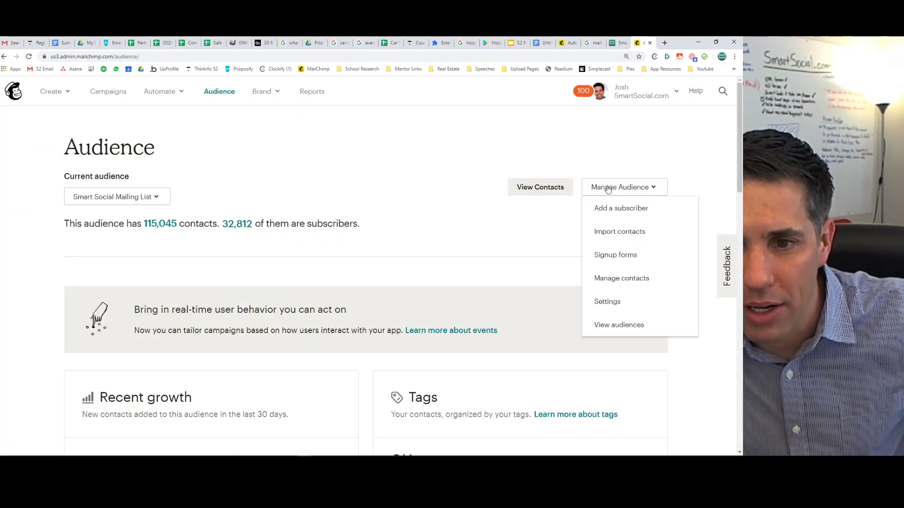
{"action": "left_click", "coordinate": [615, 302]}
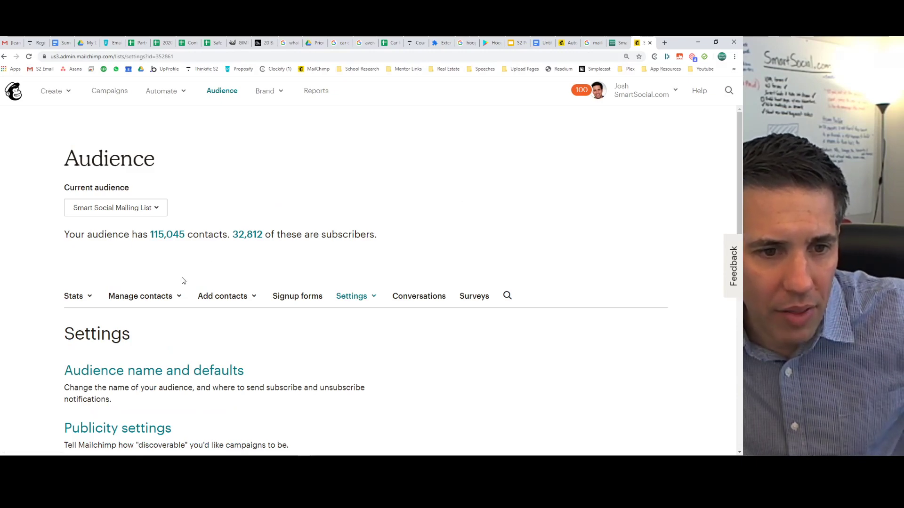
{"action": "left_click", "coordinate": [174, 300]}
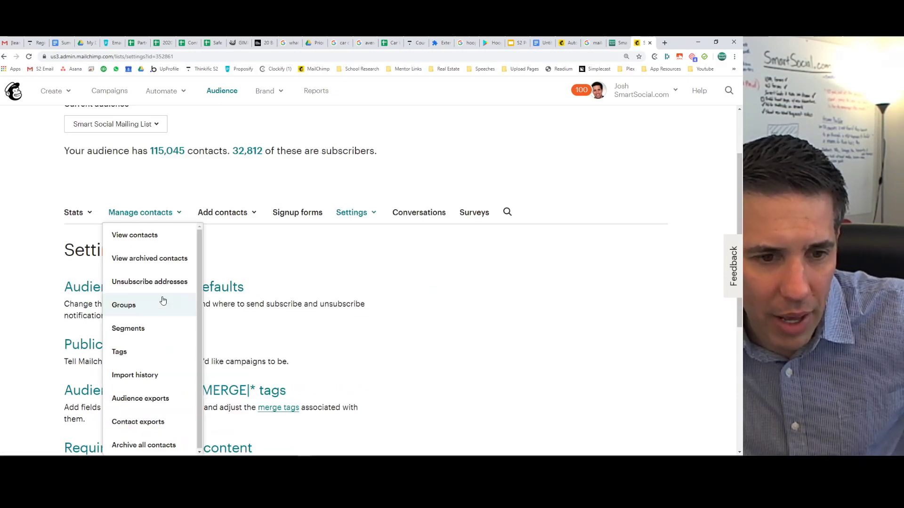
{"action": "left_click", "coordinate": [135, 354]}
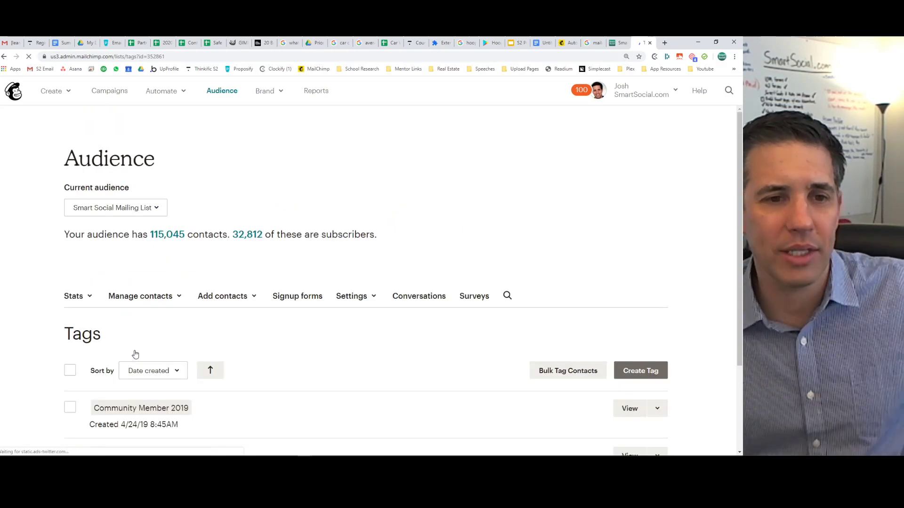
{"action": "left_click", "coordinate": [124, 210]}
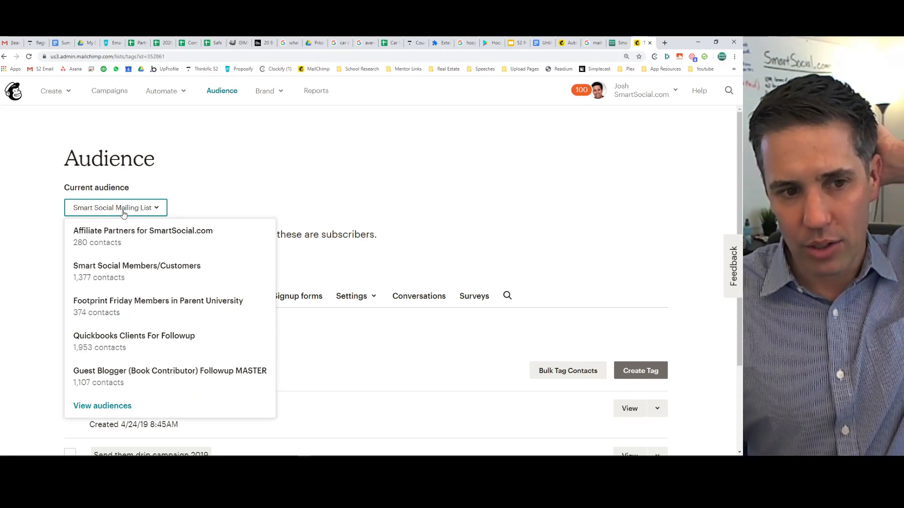
{"action": "left_click", "coordinate": [124, 212]}
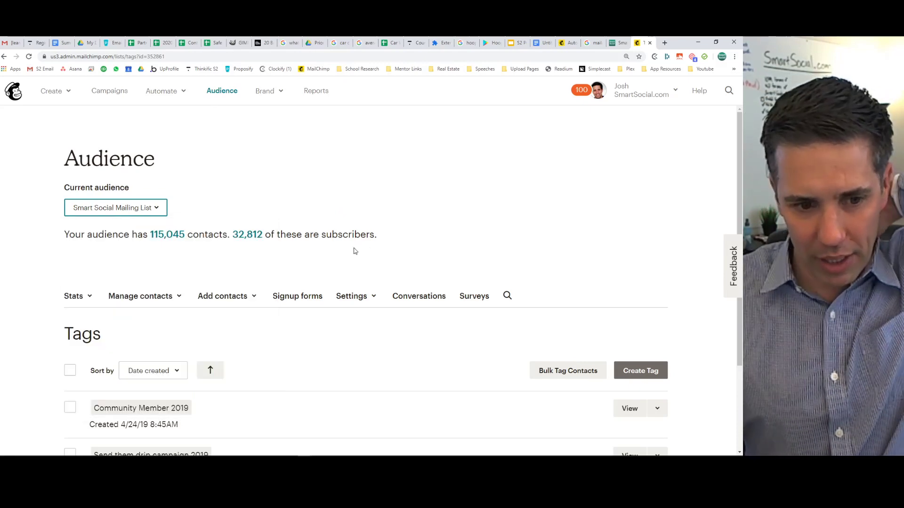
{"action": "scroll", "coordinate": [393, 244], "scroll_direction": "down", "scroll_amount": 3}
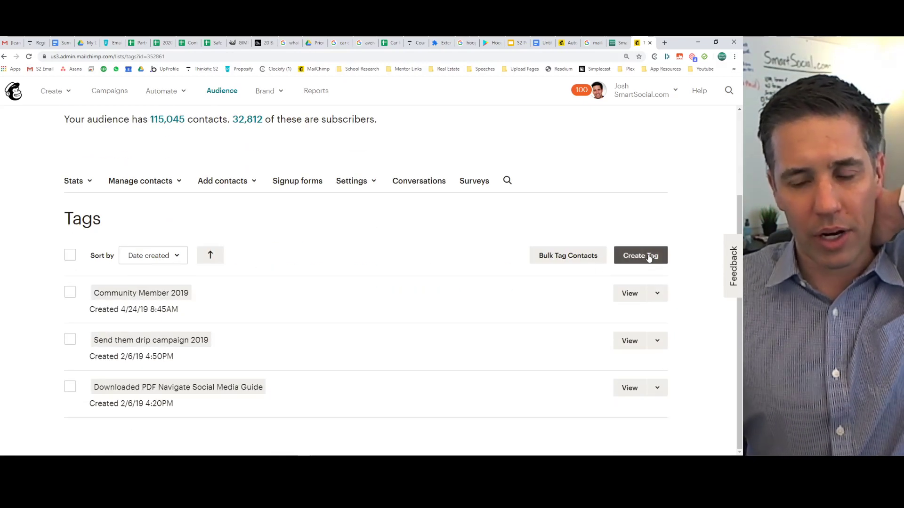
Add the tag '2020 School Prospects To Send Free Resources' and confirm it tops the list.
{"action": "left_click", "coordinate": [649, 258]}
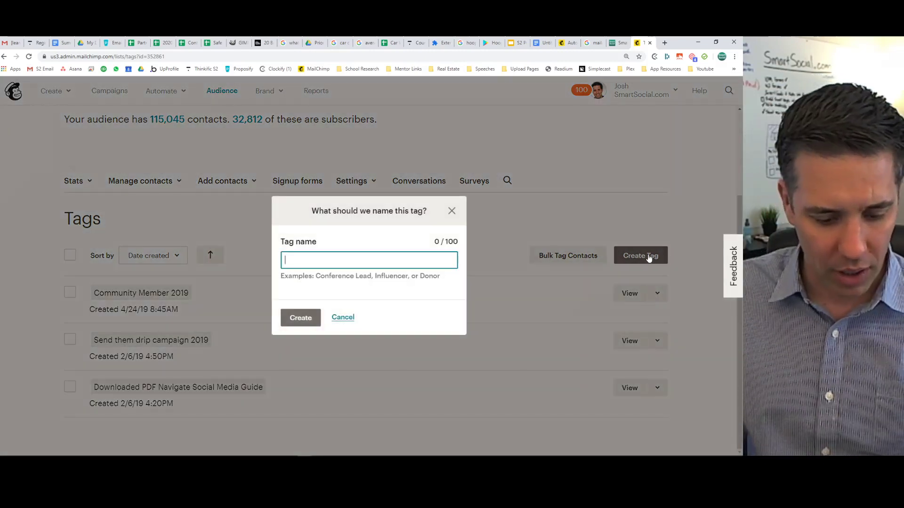
{"action": "type", "text": "Pro"}
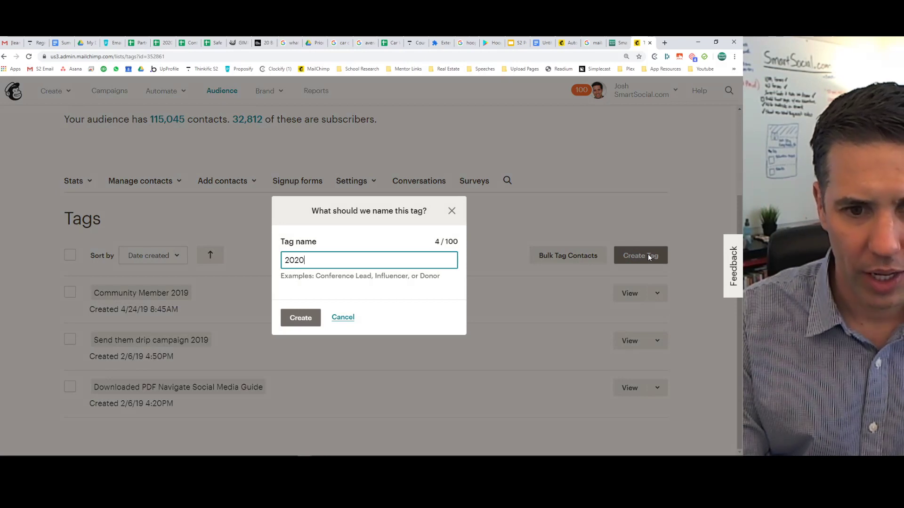
{"action": "type", "text": "0 Prospects"}
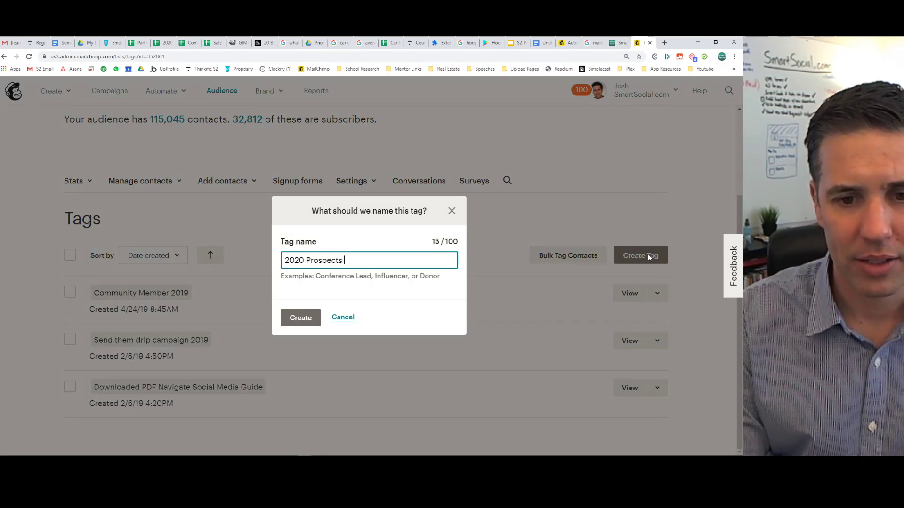
{"action": "key", "text": "BackSpace"}
{"action": "key", "text": "BackSpace"}
{"action": "key", "text": "BackSpace"}
{"action": "key", "text": "BackSpace"}
{"action": "key", "text": "BackSpace"}
{"action": "key", "text": "BackSpace"}
{"action": "key", "text": "BackSpace"}
{"action": "key", "text": "BackSpace"}
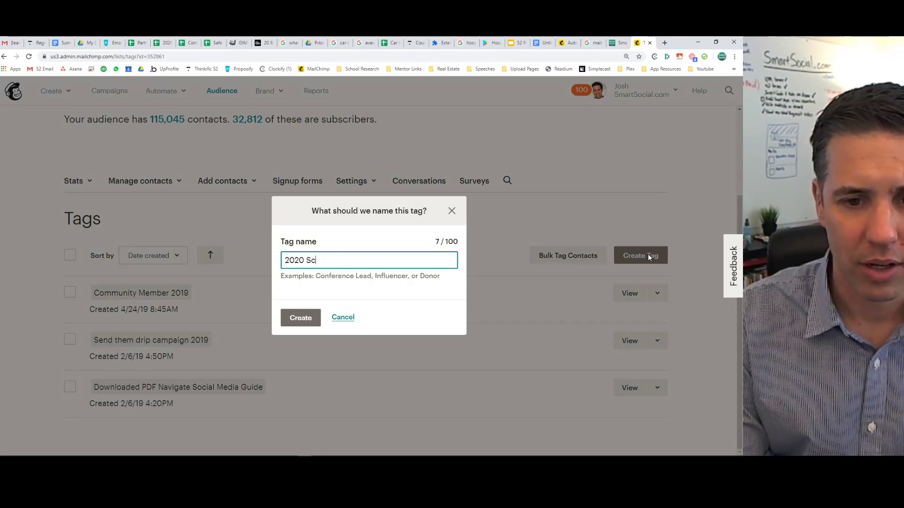
{"action": "type", "text": "School Prospects "}
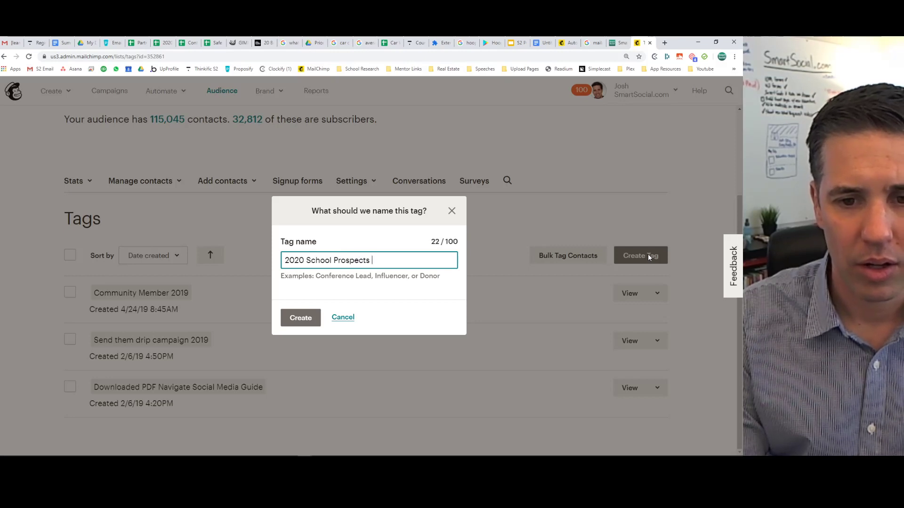
{"action": "type", "text": "To Send Free"}
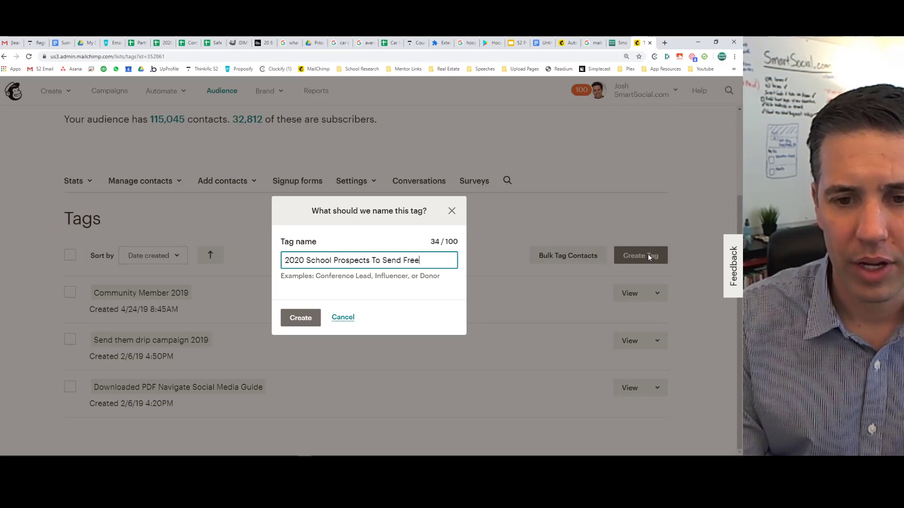
{"action": "type", "text": " Resources"}
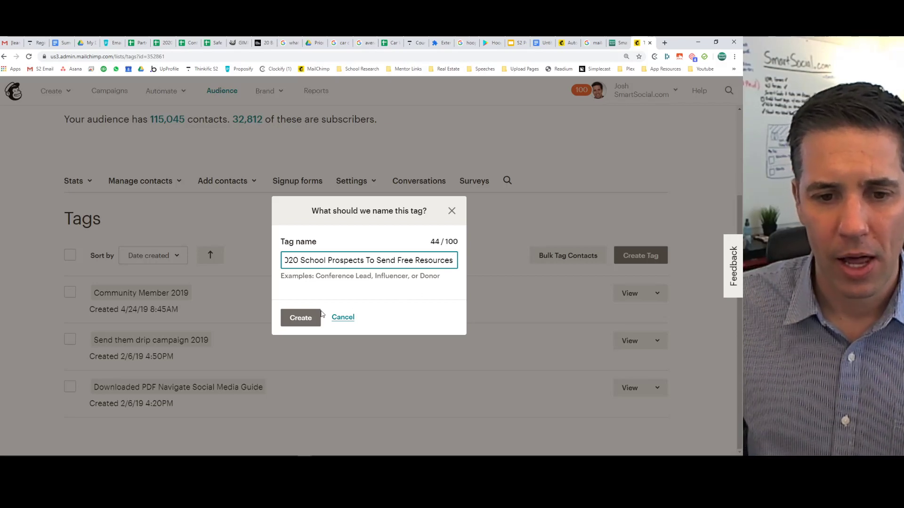
{"action": "left_click", "coordinate": [306, 318]}
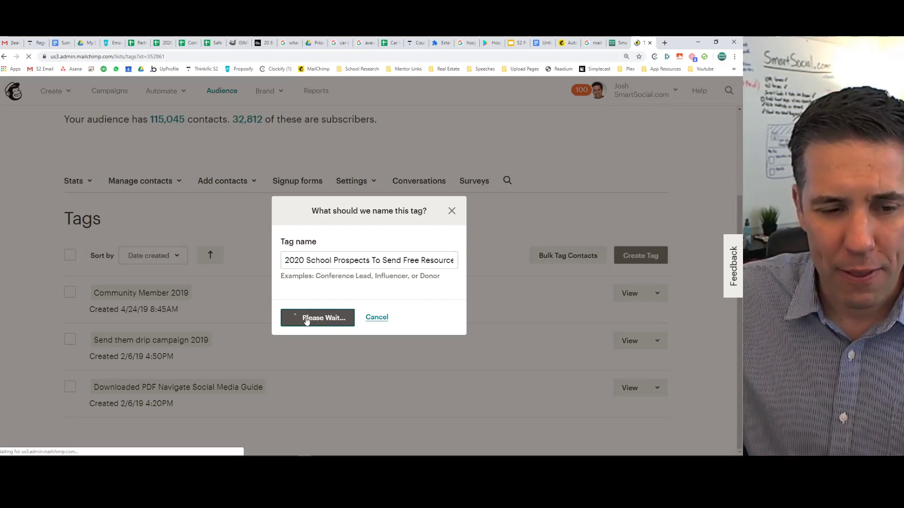
{"action": "scroll", "coordinate": [239, 286], "scroll_direction": "down", "scroll_amount": 4}
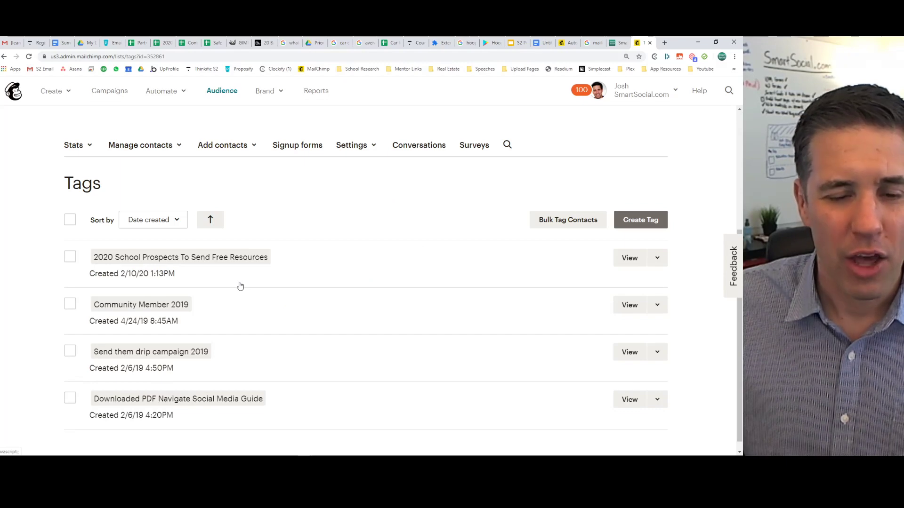
{"action": "scroll", "coordinate": [240, 286], "scroll_direction": "up", "scroll_amount": 2}
{"action": "left_click", "coordinate": [146, 222]}
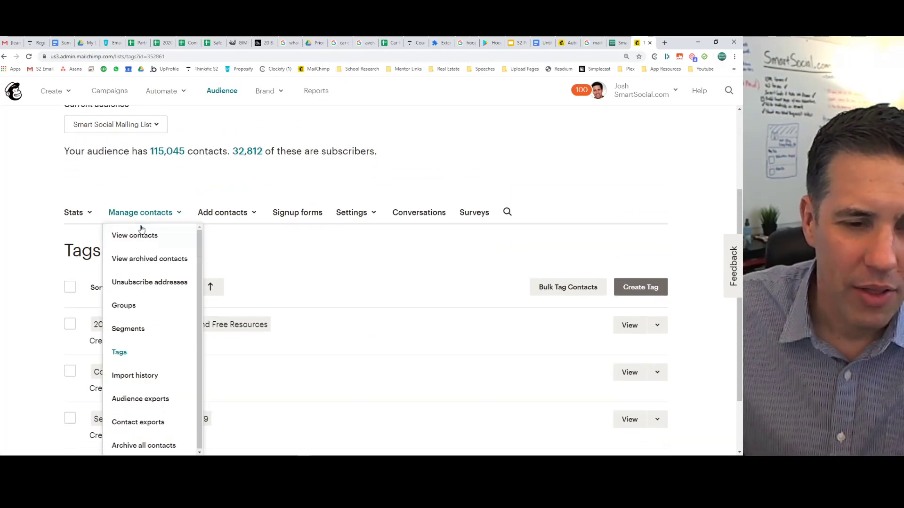
{"action": "left_click", "coordinate": [165, 307]}
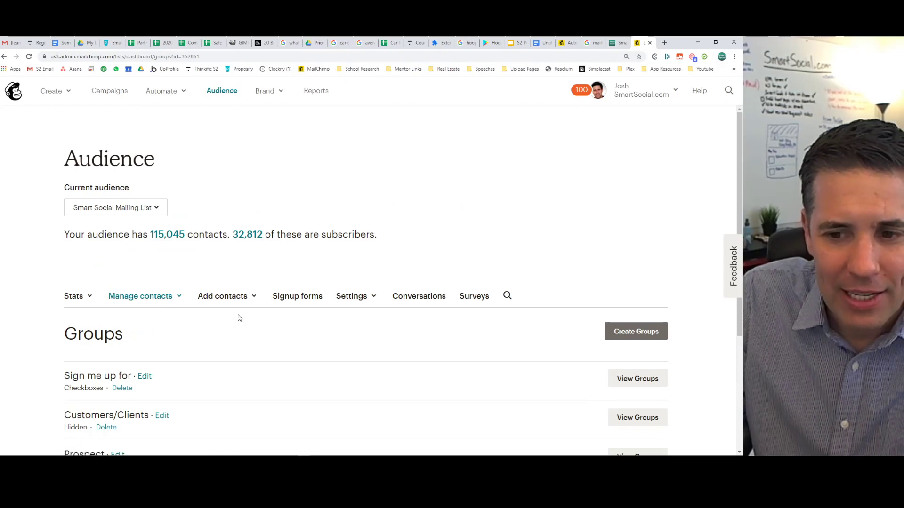
{"action": "scroll", "coordinate": [179, 323], "scroll_direction": "down", "scroll_amount": 2}
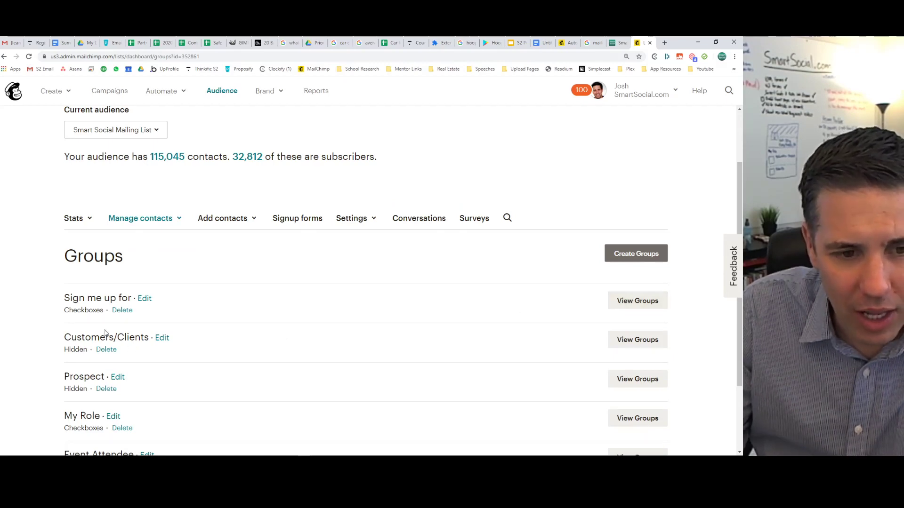
{"action": "left_click", "coordinate": [640, 300]}
{"action": "scroll", "coordinate": [141, 282], "scroll_direction": "down", "scroll_amount": 2}
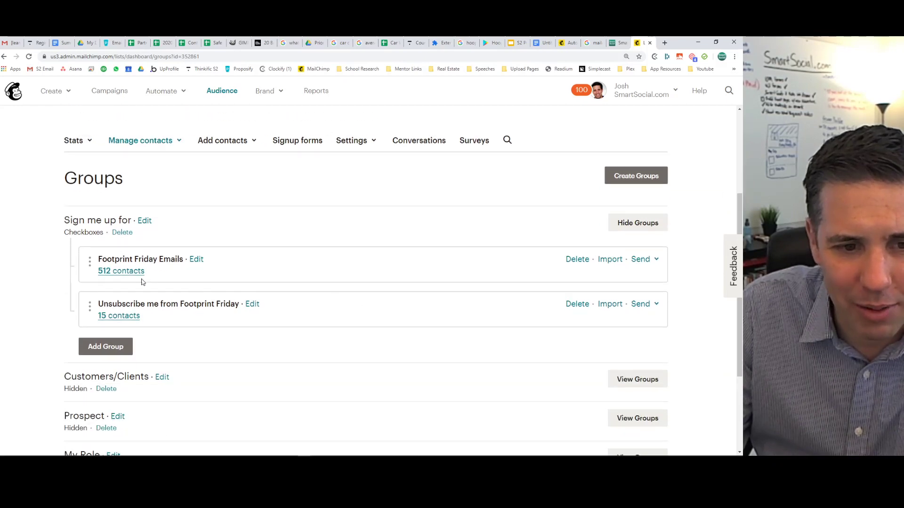
{"action": "scroll", "coordinate": [140, 325], "scroll_direction": "down", "scroll_amount": 3}
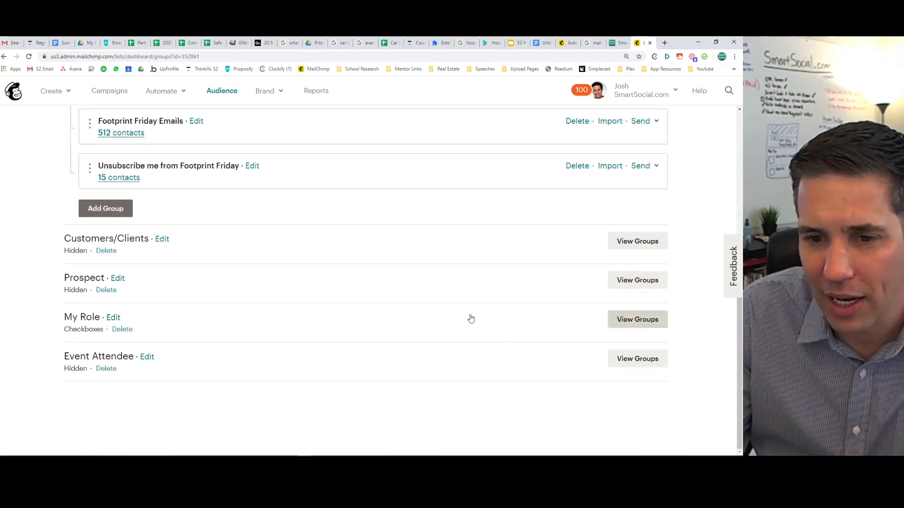
{"action": "scroll", "coordinate": [252, 315], "scroll_direction": "down", "scroll_amount": 4}
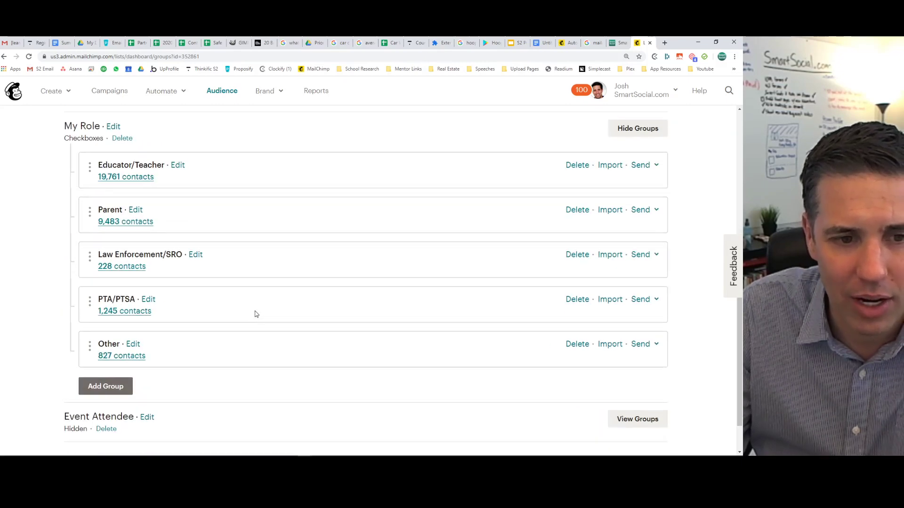
{"action": "scroll", "coordinate": [256, 313], "scroll_direction": "up", "scroll_amount": 1}
{"action": "scroll", "coordinate": [255, 313], "scroll_direction": "up", "scroll_amount": 10}
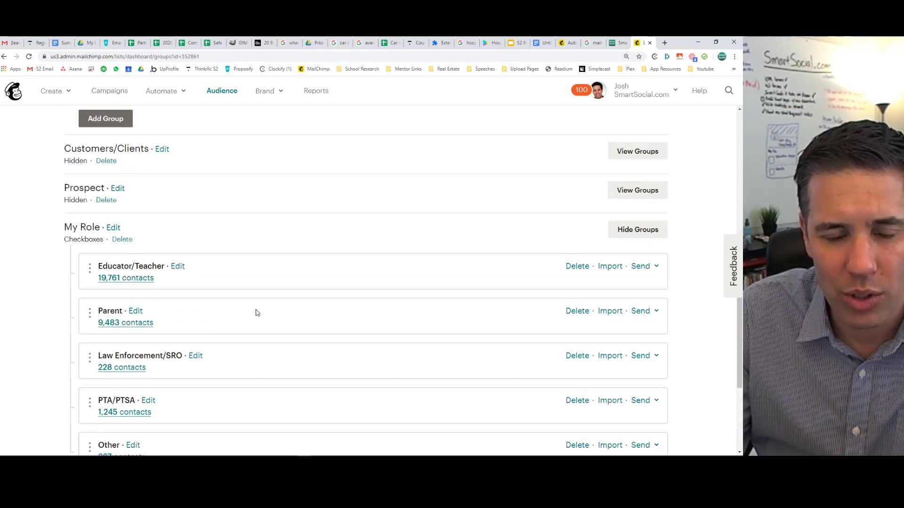
{"action": "scroll", "coordinate": [164, 317], "scroll_direction": "down", "scroll_amount": 9}
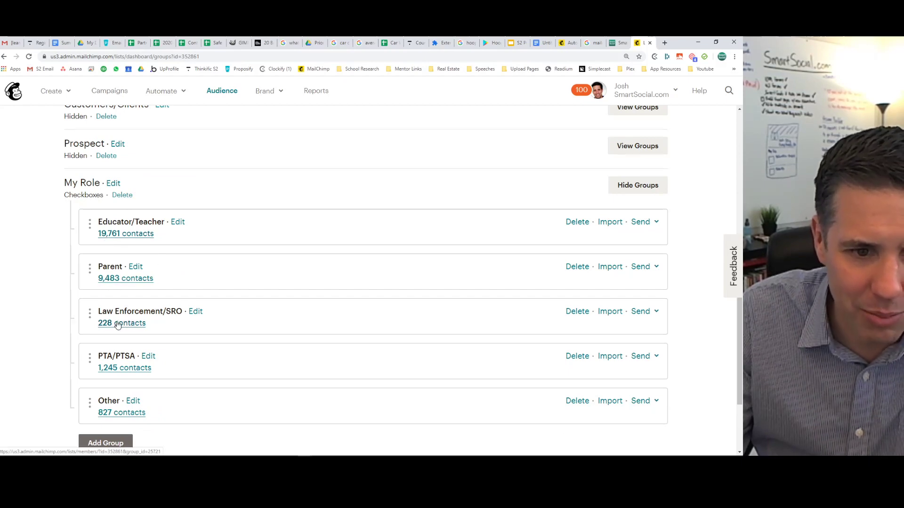
{"action": "scroll", "coordinate": [397, 299], "scroll_direction": "up", "scroll_amount": 10}
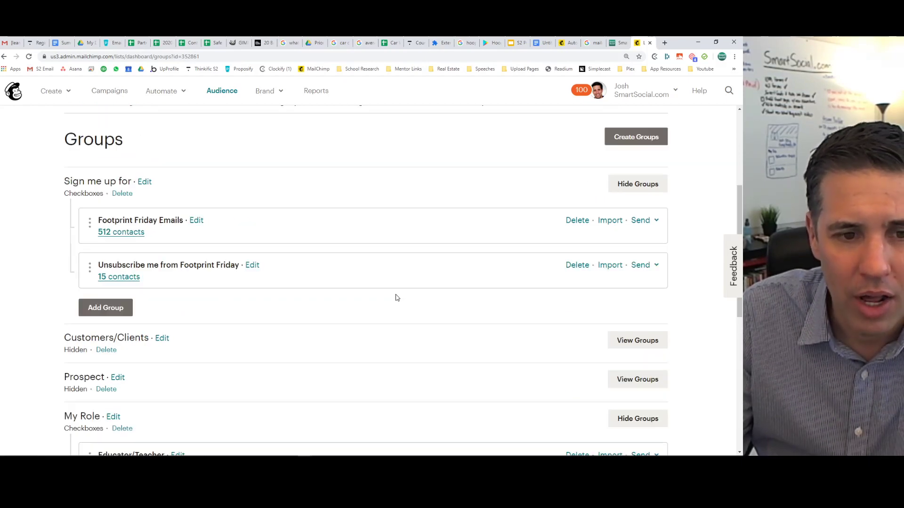
{"action": "left_click", "coordinate": [147, 295]}
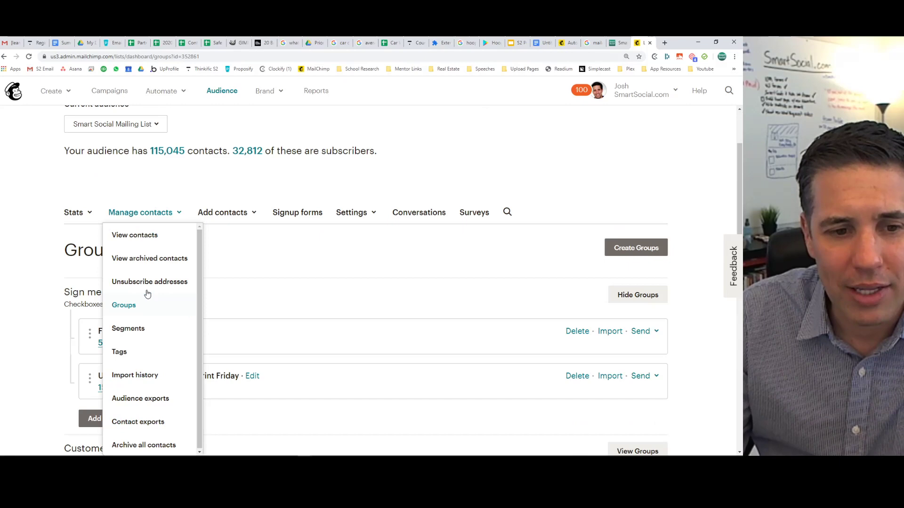
{"action": "left_click", "coordinate": [120, 352]}
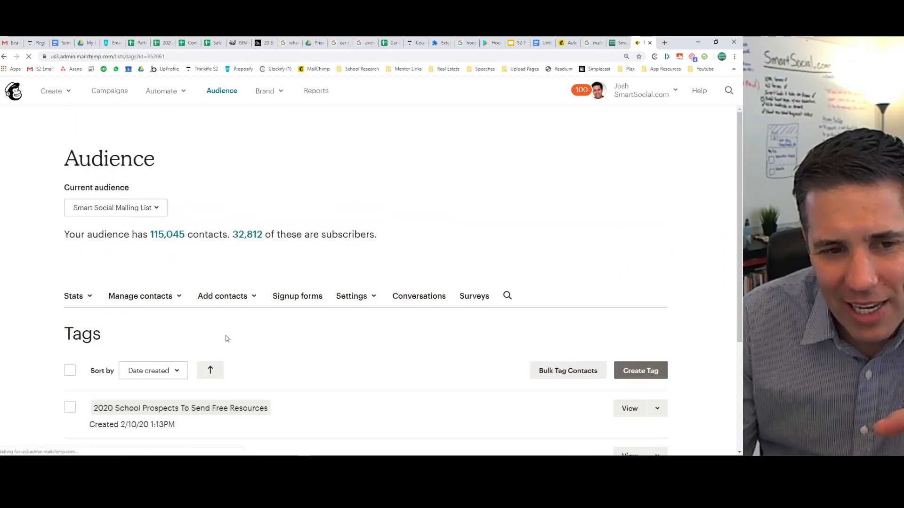
{"action": "scroll", "coordinate": [151, 322], "scroll_direction": "down", "scroll_amount": 3}
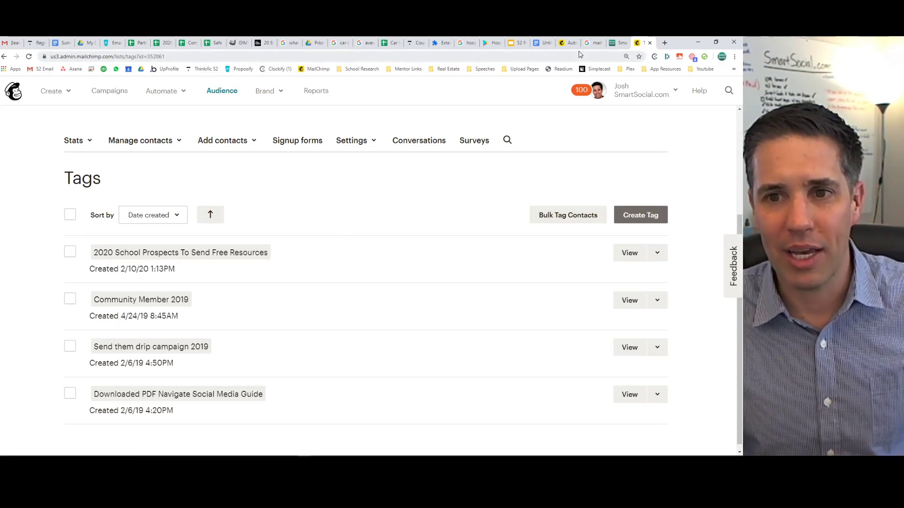
{"action": "left_click", "coordinate": [567, 43]}
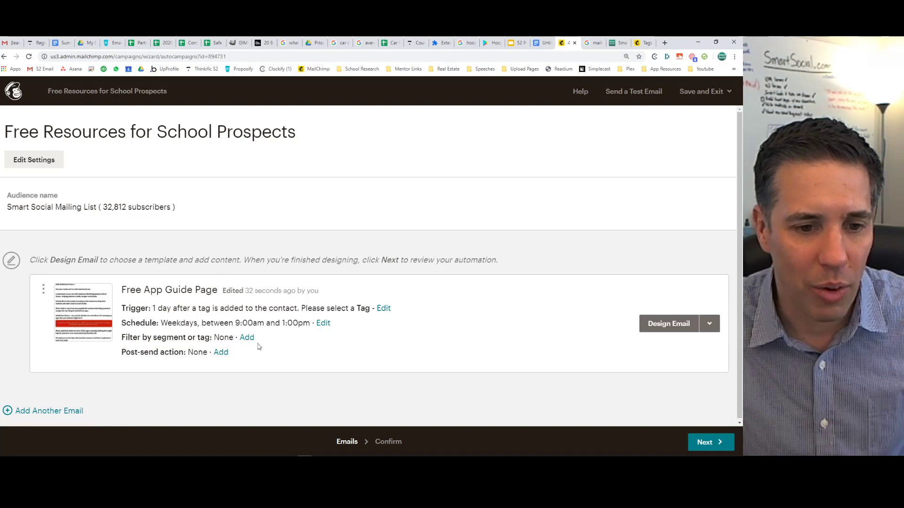
Look at the email trigger's tag list and cancel without changing the trigger.
{"action": "left_click", "coordinate": [384, 309]}
{"action": "left_click", "coordinate": [241, 224]}
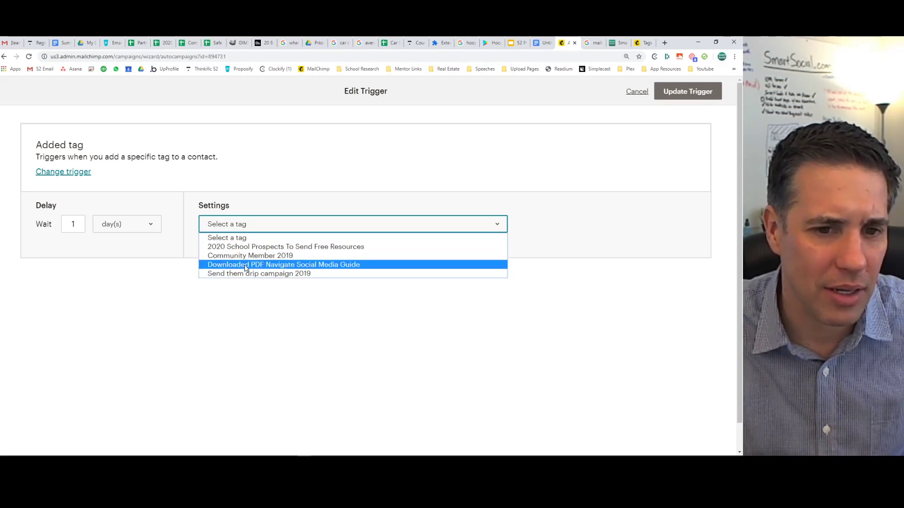
{"action": "left_click", "coordinate": [275, 183]}
{"action": "left_click", "coordinate": [637, 92]}
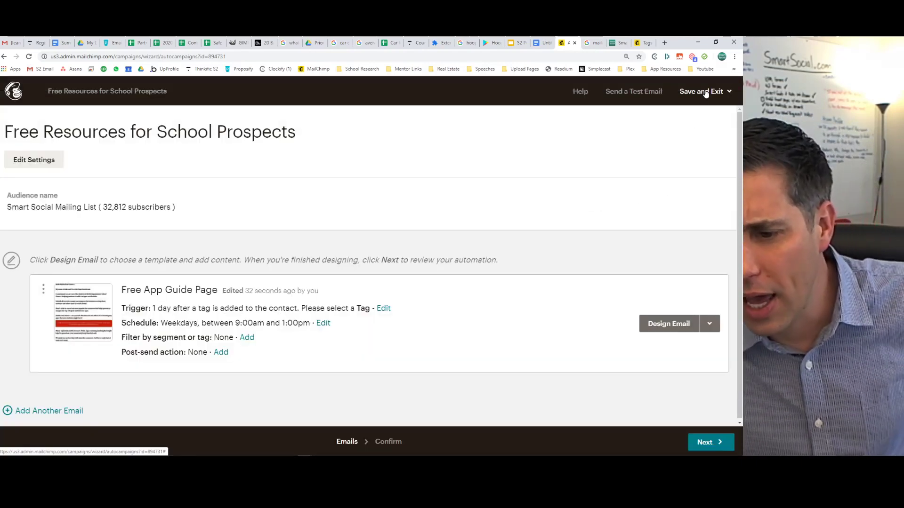
Exit to Campaigns without starting the automation.
{"action": "left_click", "coordinate": [705, 92]}
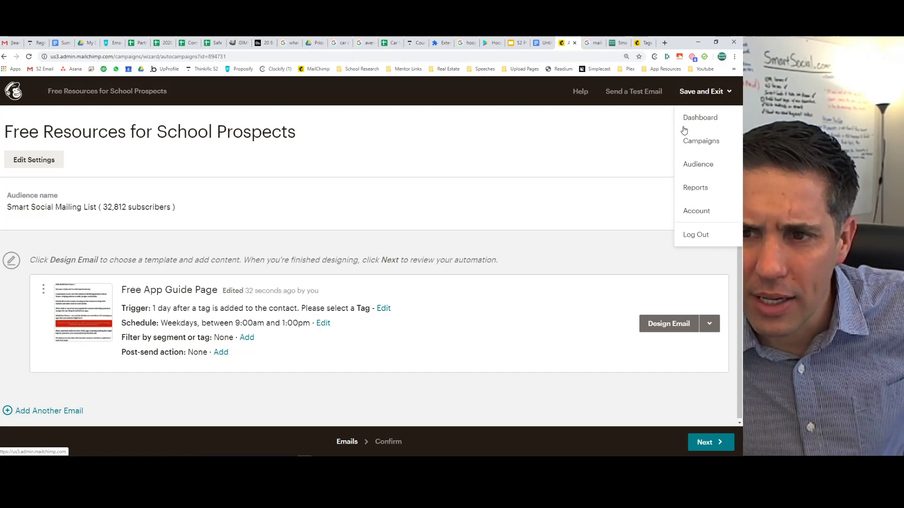
{"action": "left_click", "coordinate": [700, 142]}
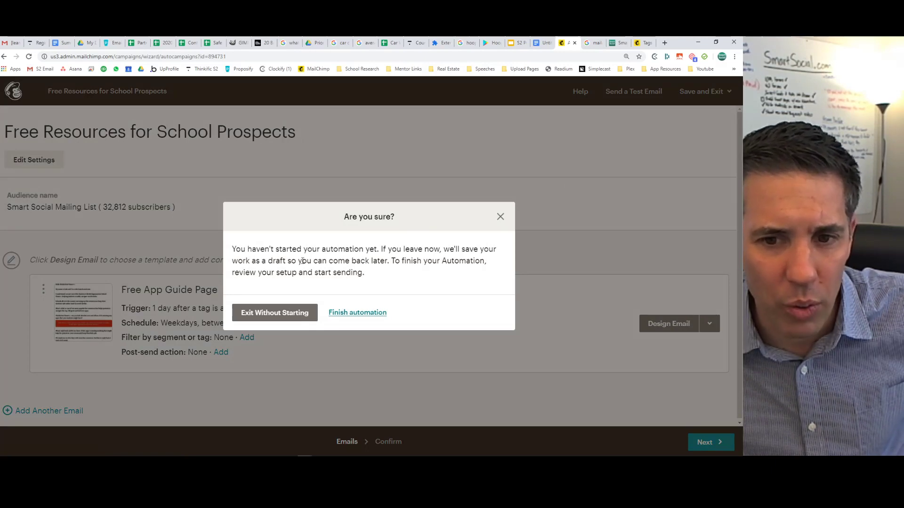
{"action": "left_click", "coordinate": [272, 310]}
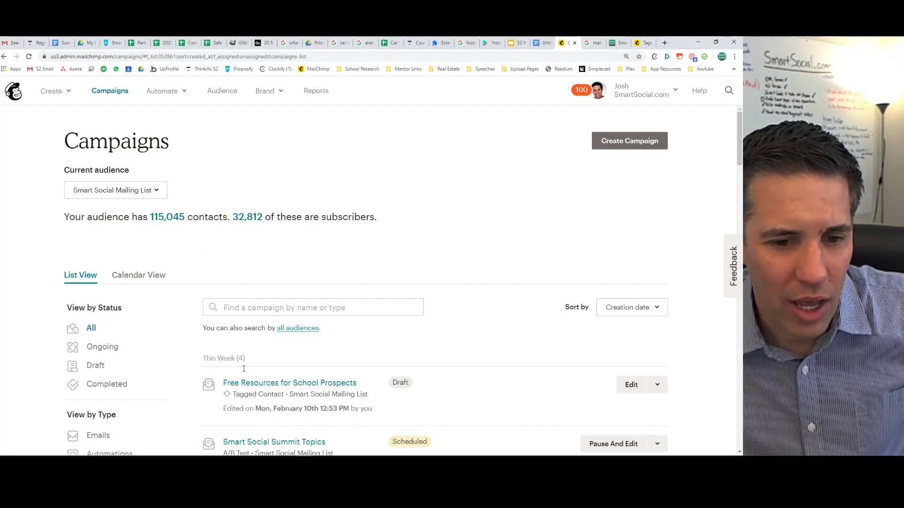
Set the trigger to the '2020 School Prospects To Send Free Resources' tag with an immediate delay.
{"action": "left_click", "coordinate": [252, 387]}
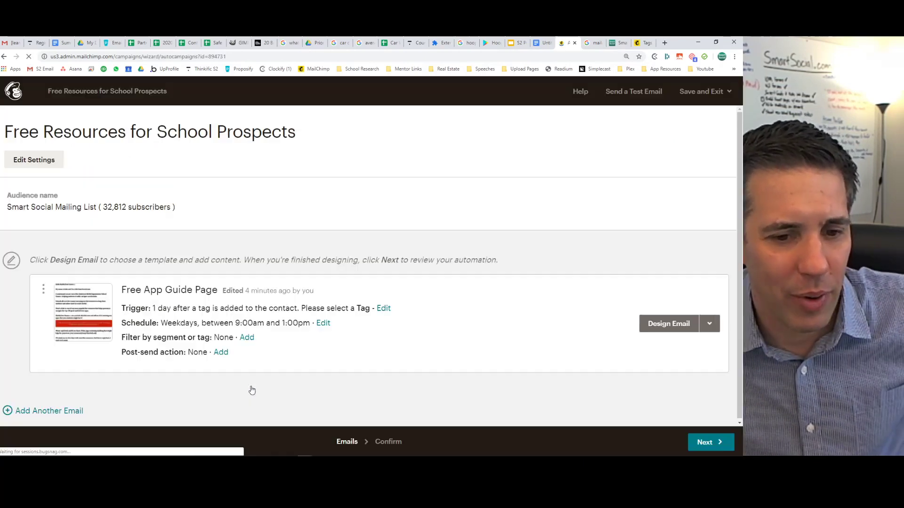
{"action": "left_click", "coordinate": [383, 307]}
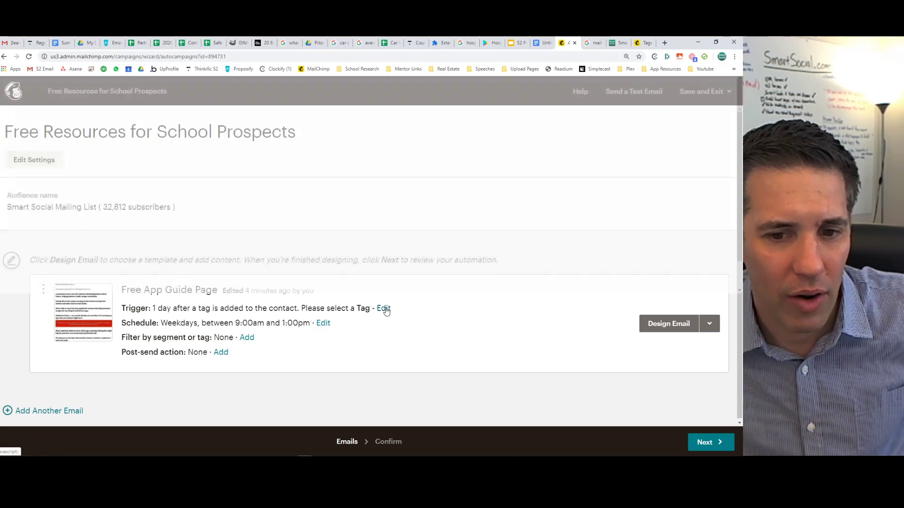
{"action": "left_click", "coordinate": [263, 223]}
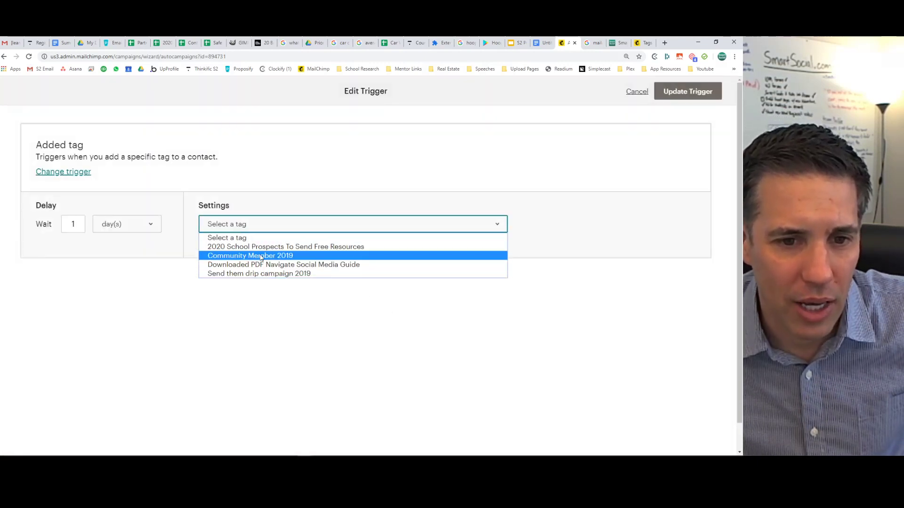
{"action": "left_click", "coordinate": [229, 247]}
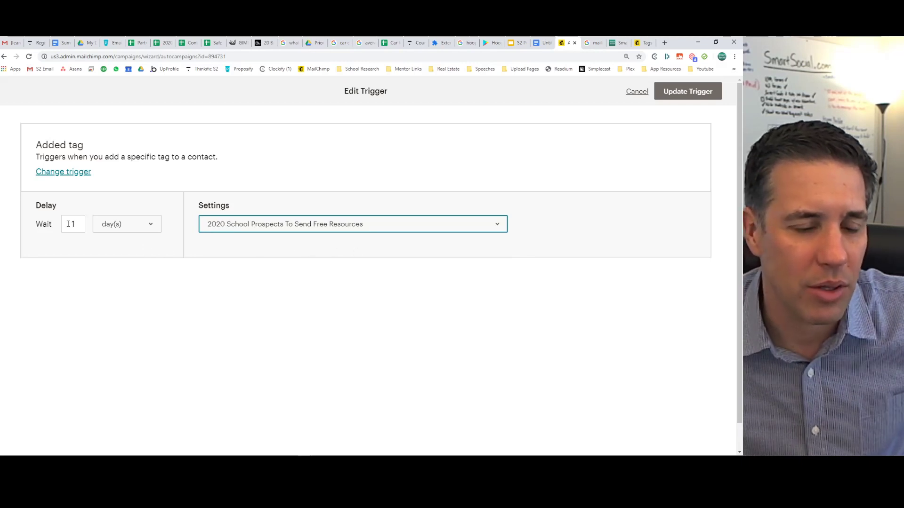
{"action": "left_click", "coordinate": [120, 228]}
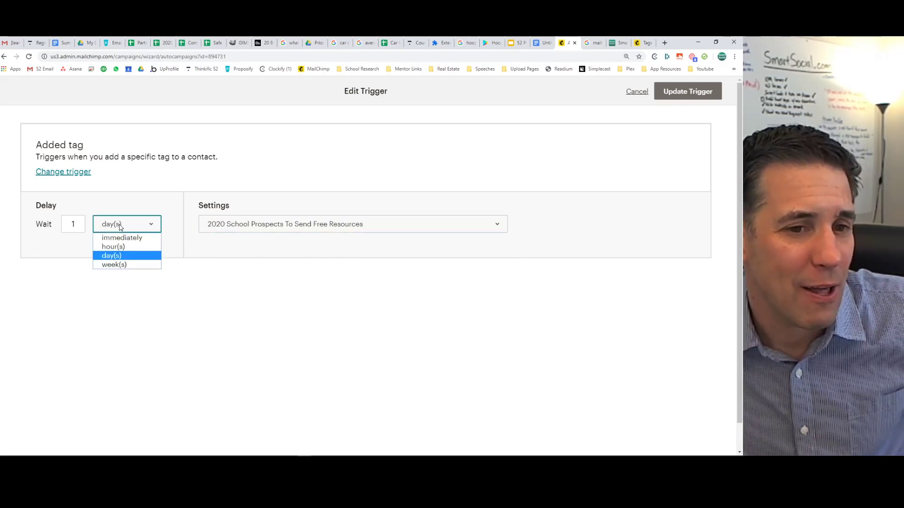
{"action": "left_click", "coordinate": [121, 238]}
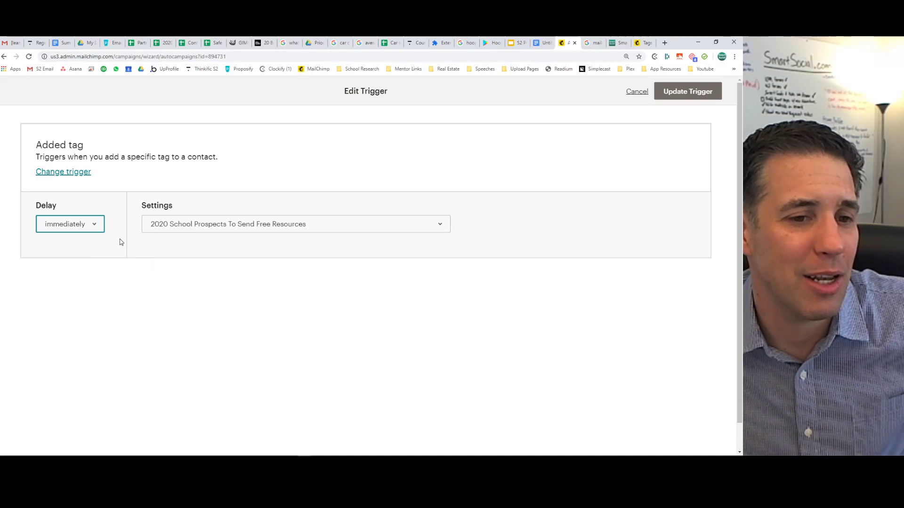
{"action": "left_click", "coordinate": [157, 282]}
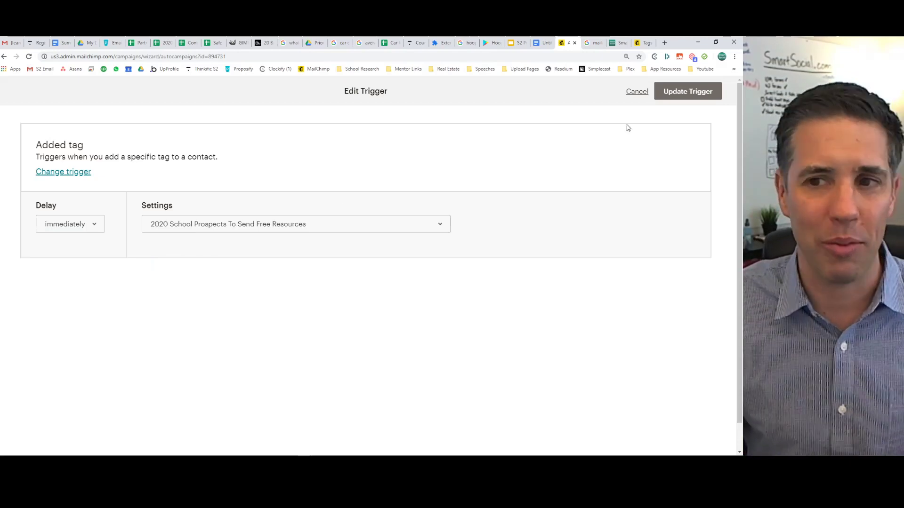
{"action": "left_click", "coordinate": [691, 91]}
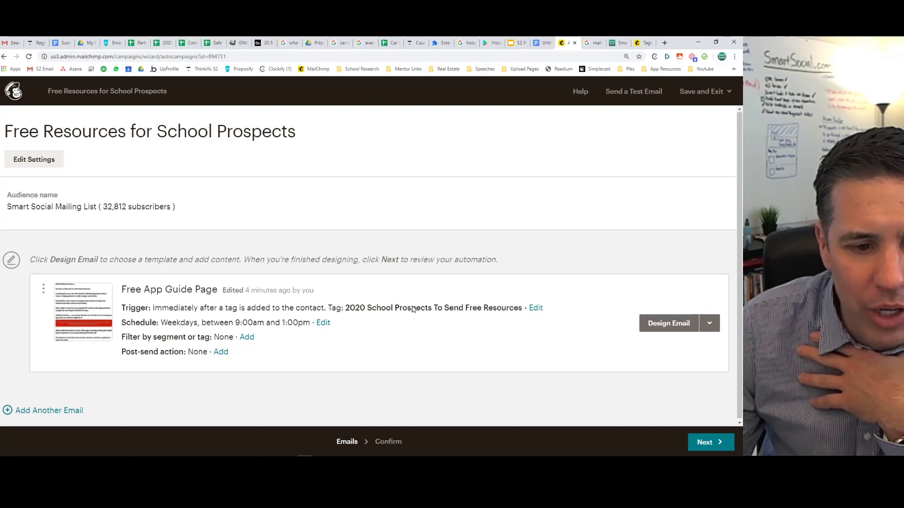
Browse post-send action choices such as Update merge field, then cancel without adding one.
{"action": "left_click", "coordinate": [221, 351]}
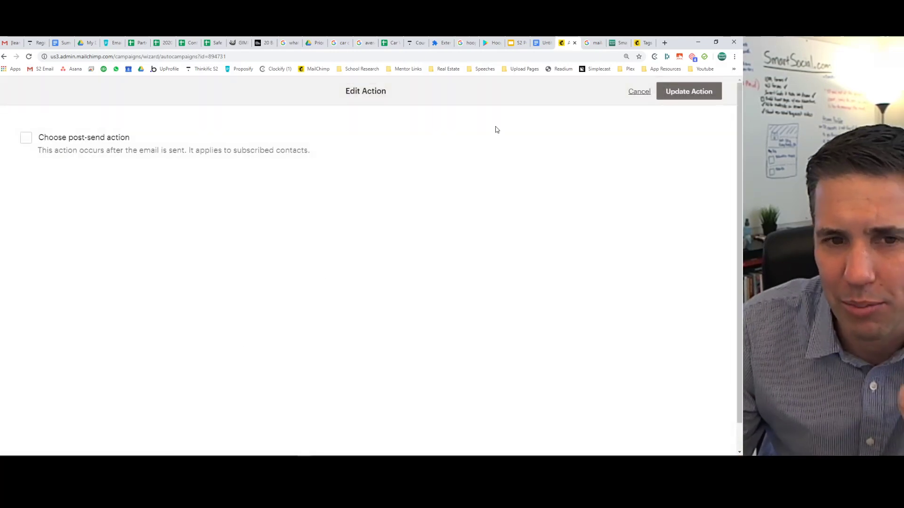
{"action": "left_click", "coordinate": [31, 137]}
{"action": "left_click", "coordinate": [105, 181]}
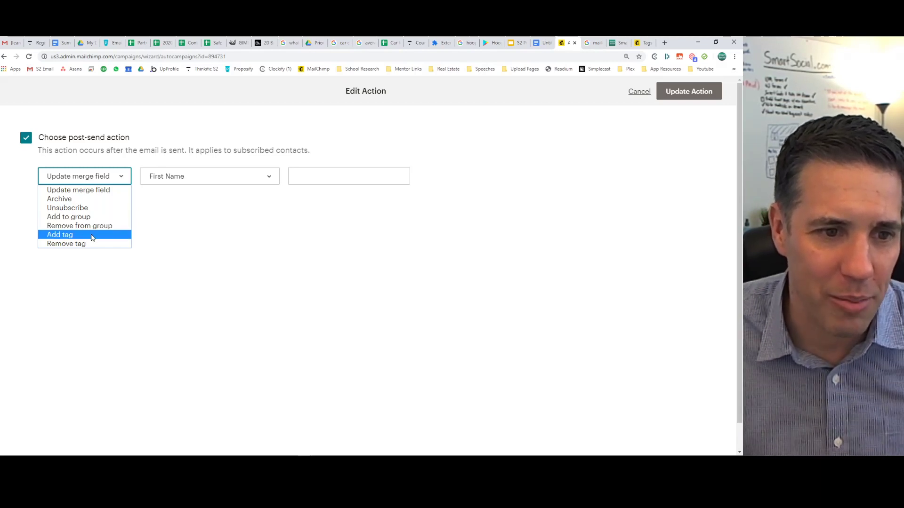
{"action": "left_click", "coordinate": [174, 242]}
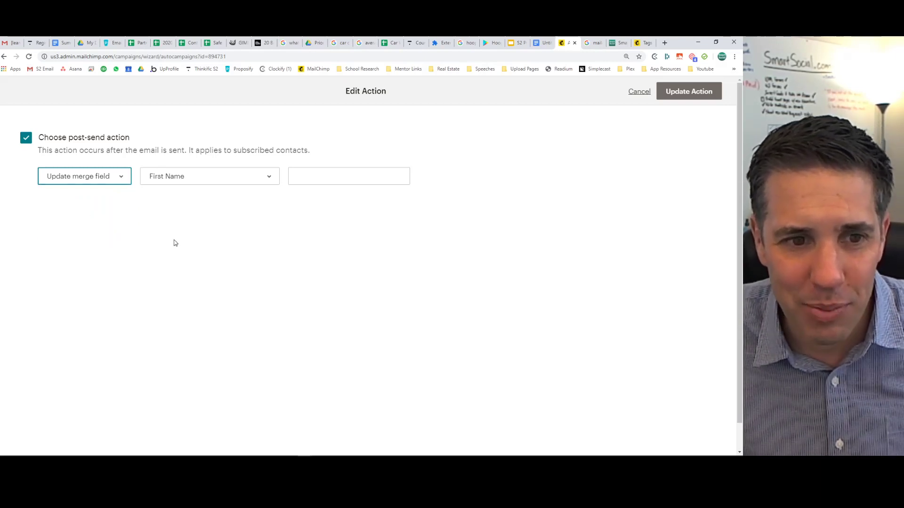
{"action": "left_click", "coordinate": [182, 177]}
{"action": "left_click", "coordinate": [113, 176]}
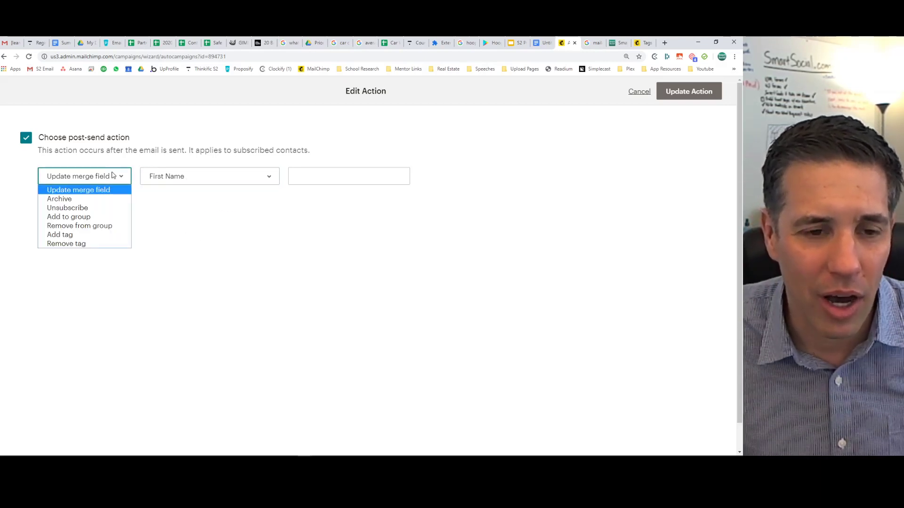
{"action": "left_click", "coordinate": [169, 176]}
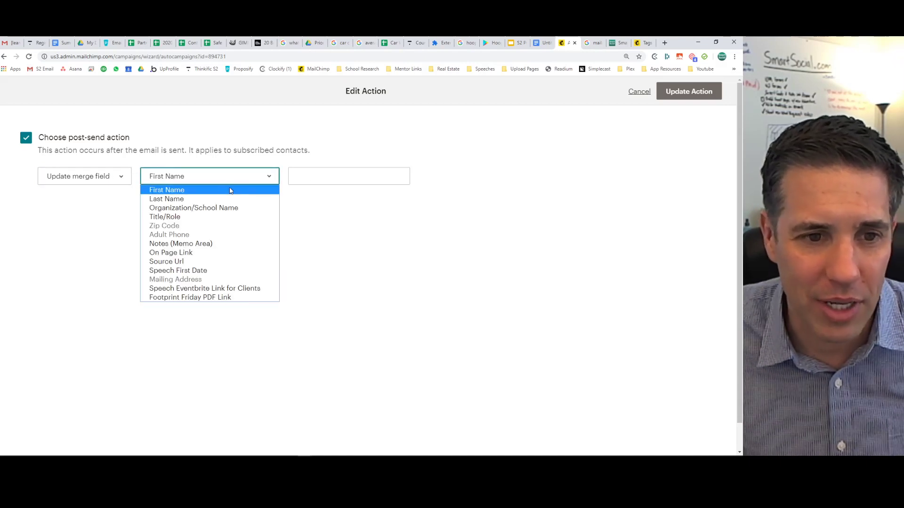
{"action": "left_click", "coordinate": [339, 212]}
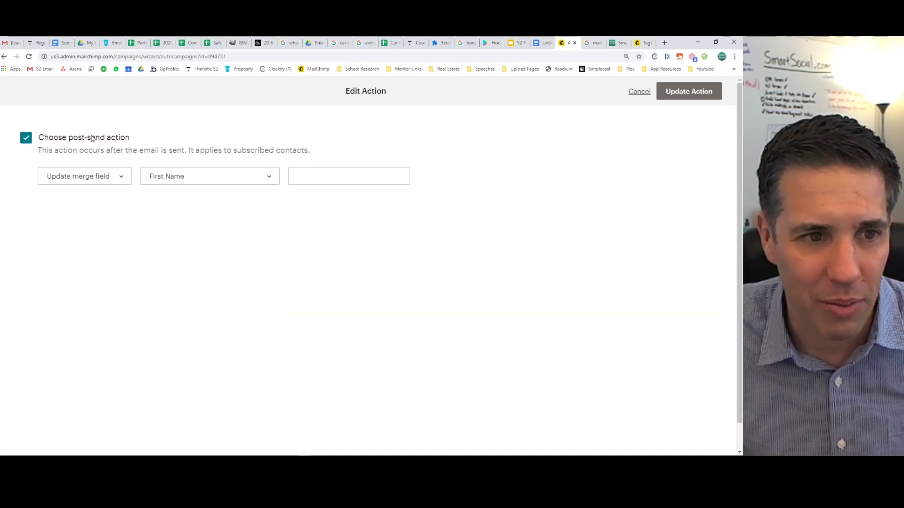
{"action": "left_click", "coordinate": [639, 91]}
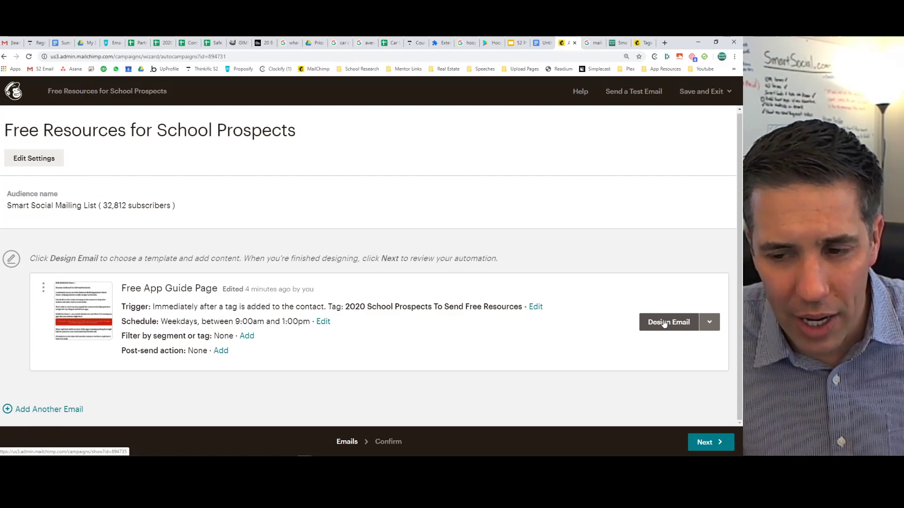
Open the Free App Guide Page email in the design editor and preview 'Top 100 good and bad teen apps'.
{"action": "left_click", "coordinate": [709, 322]}
{"action": "left_click", "coordinate": [669, 293]}
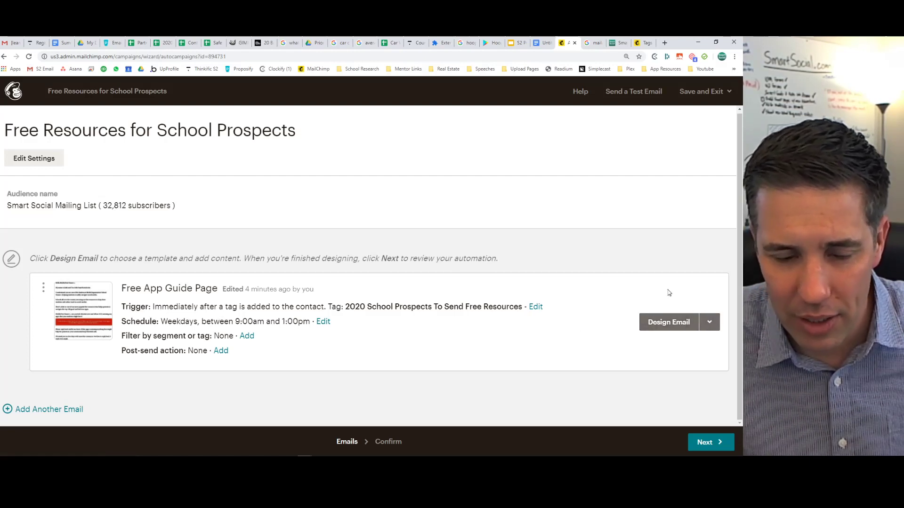
{"action": "left_click", "coordinate": [682, 323]}
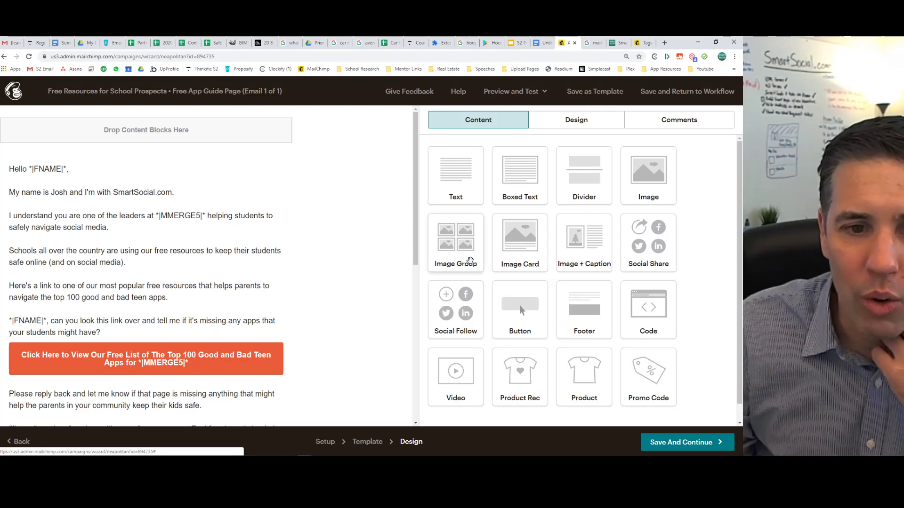
{"action": "left_click", "coordinate": [512, 93]}
{"action": "left_click", "coordinate": [505, 118]}
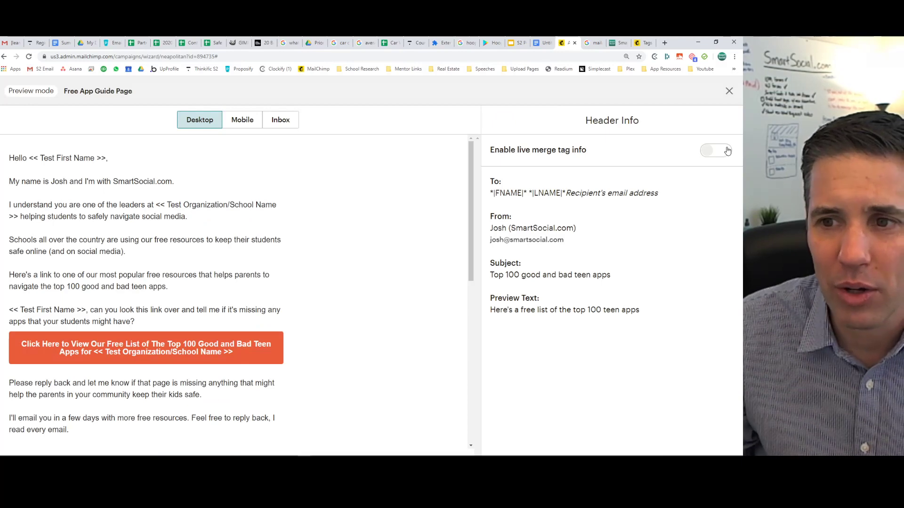
Turn on live merge tag info in the preview and fit the browser window to the screen.
{"action": "left_click", "coordinate": [727, 150]}
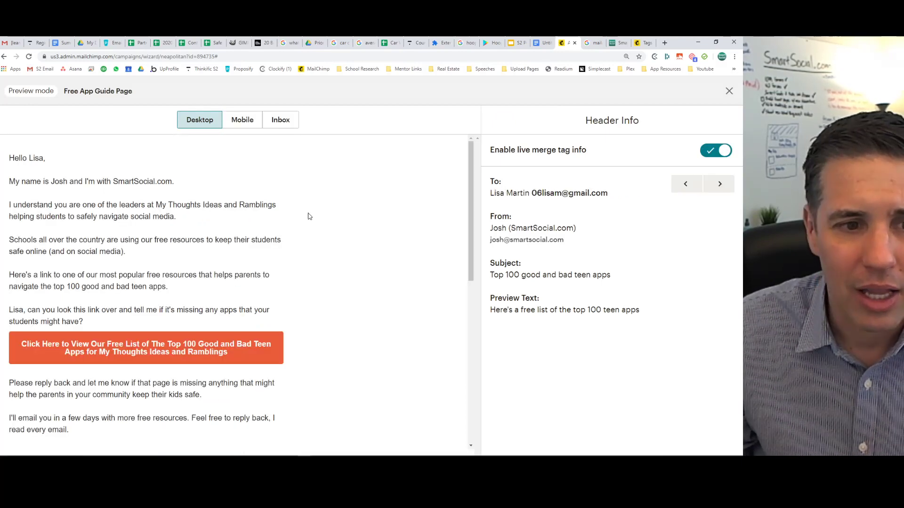
{"action": "left_click_drag", "start_coordinate": [20, 158], "coordinate": [213, 217]}
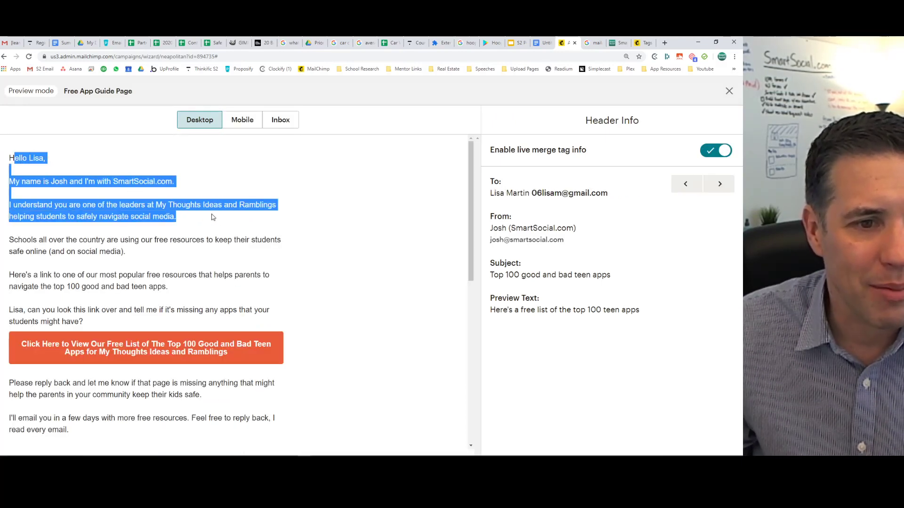
{"action": "left_click", "coordinate": [222, 222]}
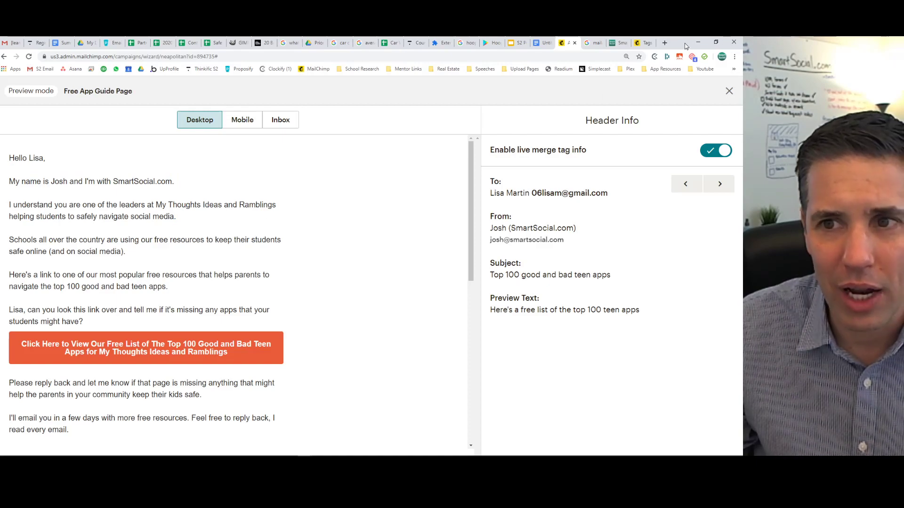
{"action": "key", "text": "super+Right"}
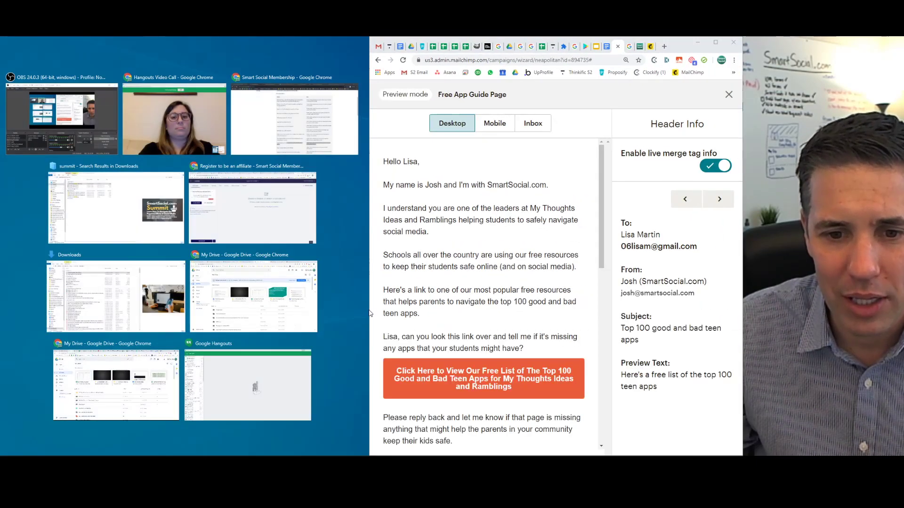
{"action": "left_click_drag", "start_coordinate": [370, 311], "coordinate": [37, 272]}
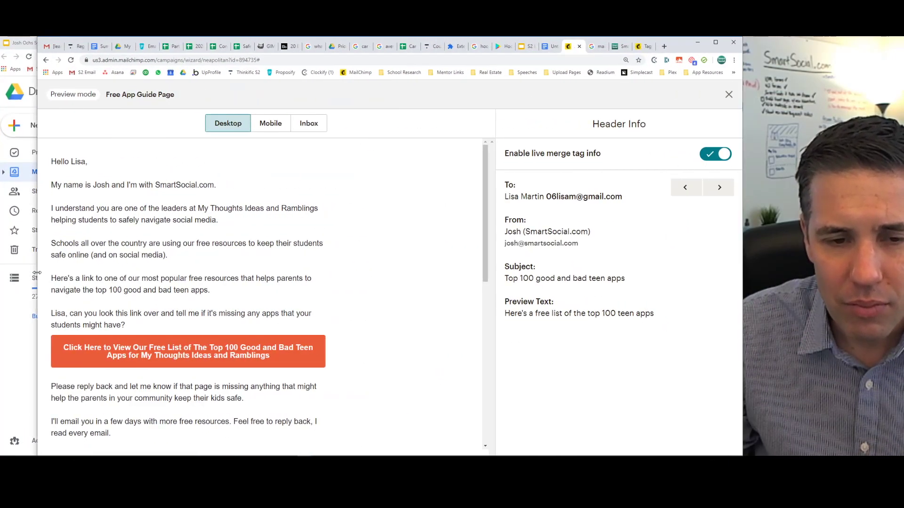
{"action": "left_click", "coordinate": [716, 43]}
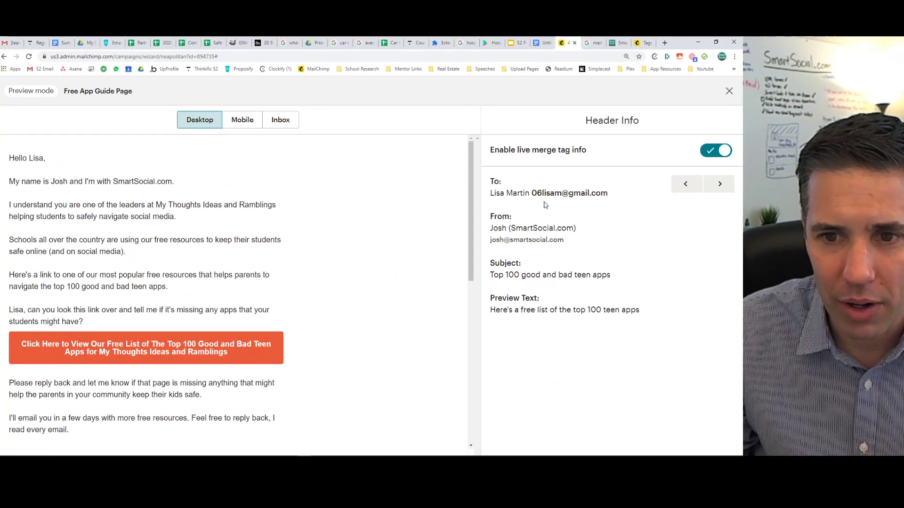
{"action": "left_click_drag", "start_coordinate": [894, 110], "coordinate": [656, 115]}
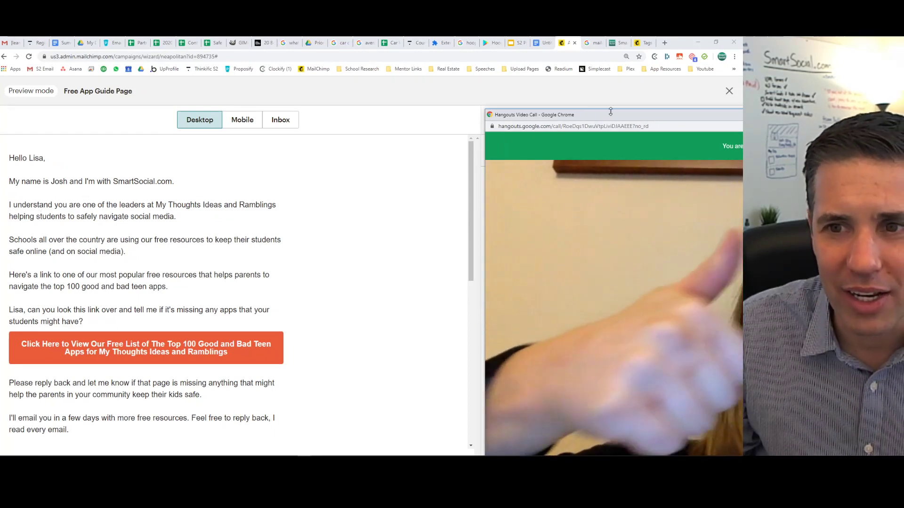
{"action": "left_click_drag", "start_coordinate": [611, 113], "coordinate": [895, 114]}
Read through the greeting and opening paragraphs as filled with the subscriber's real data.
{"action": "scroll", "coordinate": [115, 253], "scroll_direction": "down", "scroll_amount": 1}
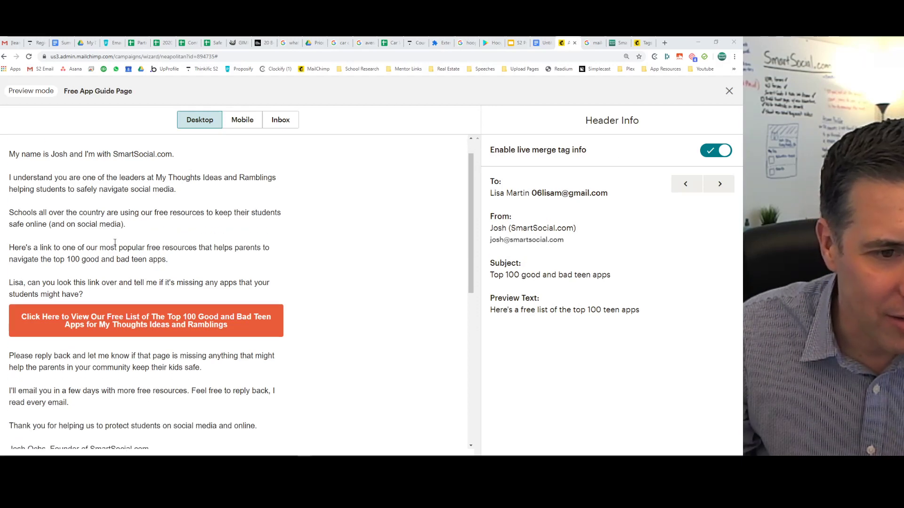
{"action": "left_click_drag", "start_coordinate": [93, 190], "coordinate": [67, 192]}
{"action": "left_click", "coordinate": [169, 218]}
{"action": "double_click", "coordinate": [68, 192]}
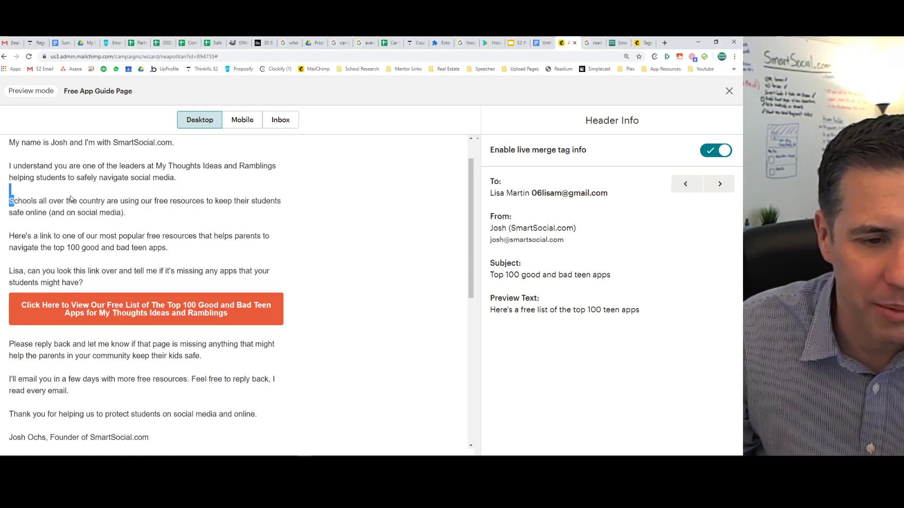
{"action": "left_click", "coordinate": [108, 229]}
{"action": "left_click_drag", "start_coordinate": [37, 232], "coordinate": [214, 255]}
{"action": "left_click", "coordinate": [215, 255]}
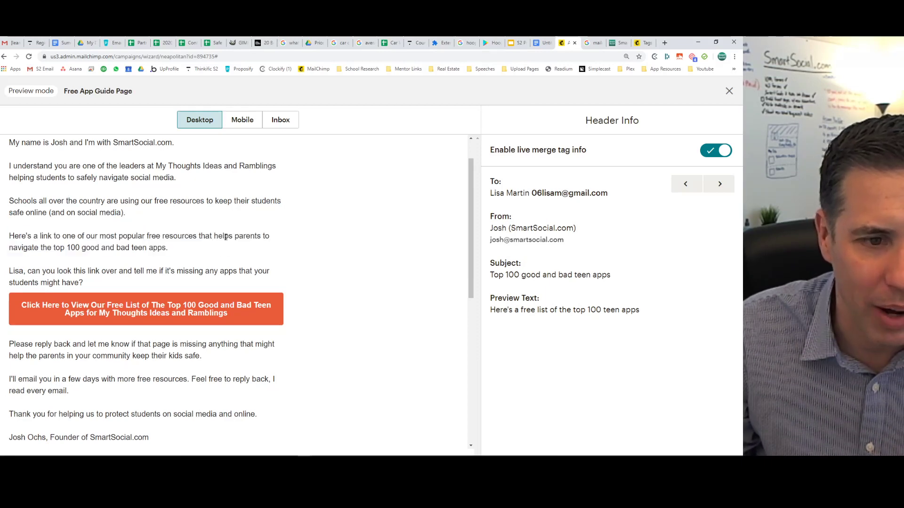
{"action": "scroll", "coordinate": [225, 241], "scroll_direction": "down", "scroll_amount": 5}
{"action": "scroll", "coordinate": [226, 240], "scroll_direction": "down", "scroll_amount": 2}
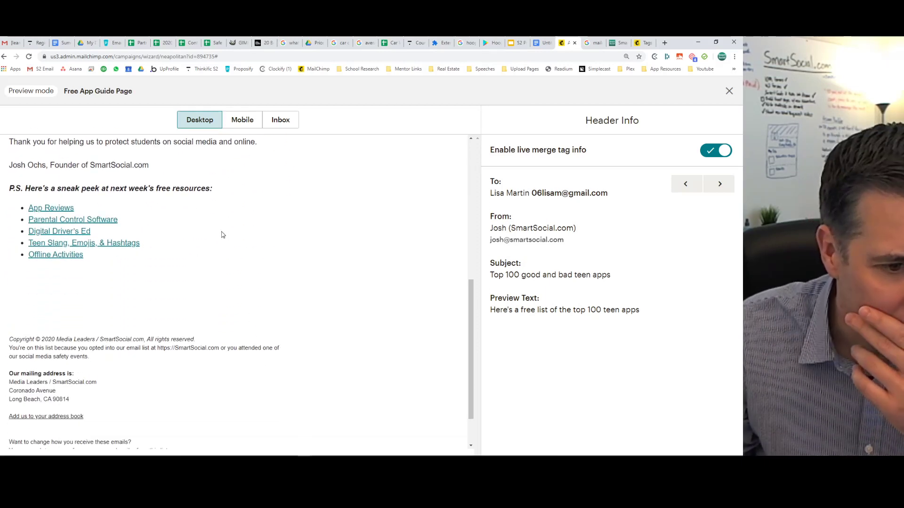
{"action": "scroll", "coordinate": [222, 235], "scroll_direction": "up", "scroll_amount": 8}
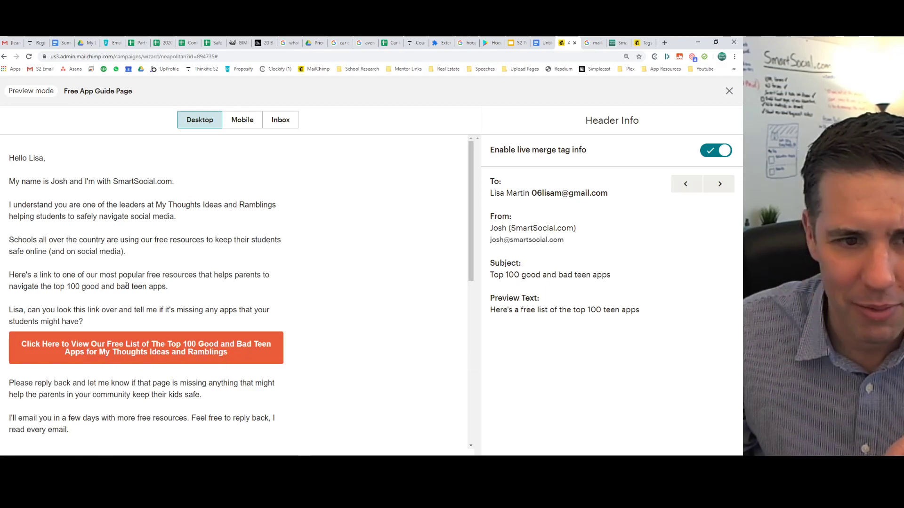
Preview the next subscriber, note the missing school name in merge-field lines, and exit preview.
{"action": "left_click", "coordinate": [719, 183]}
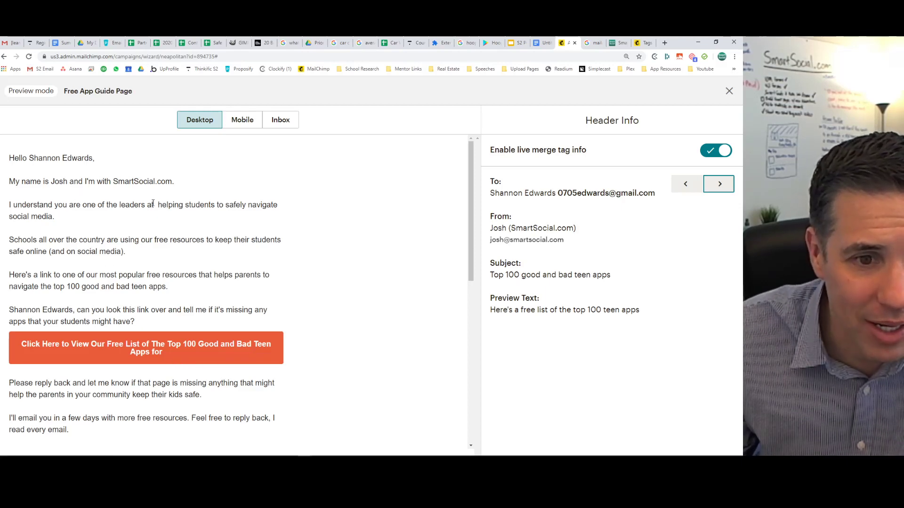
{"action": "left_click_drag", "start_coordinate": [148, 205], "coordinate": [172, 212]}
{"action": "left_click", "coordinate": [172, 212]}
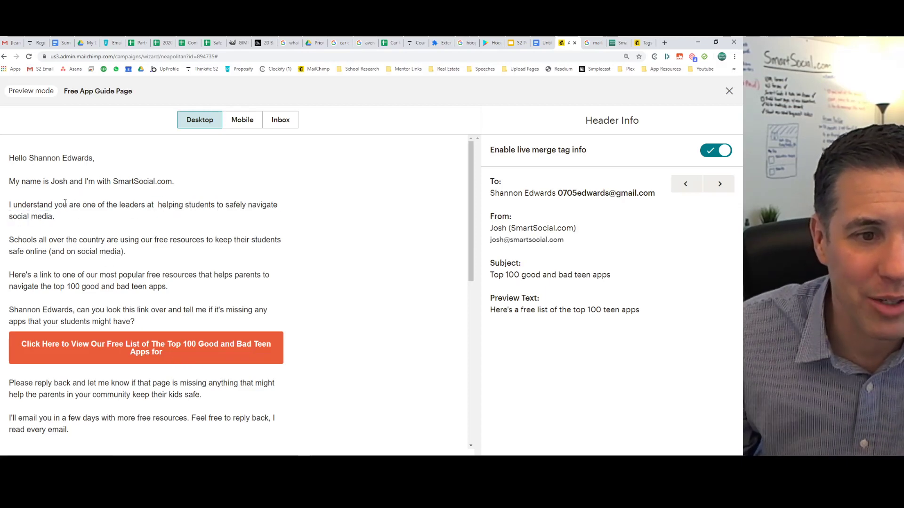
{"action": "left_click_drag", "start_coordinate": [54, 205], "coordinate": [144, 220]}
{"action": "left_click", "coordinate": [144, 220]}
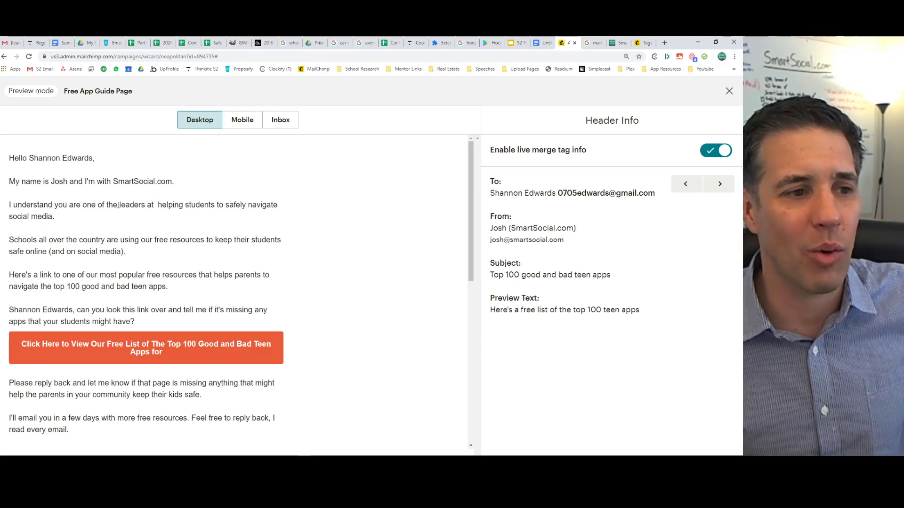
{"action": "left_click_drag", "start_coordinate": [118, 206], "coordinate": [181, 323]}
{"action": "left_click", "coordinate": [182, 323]}
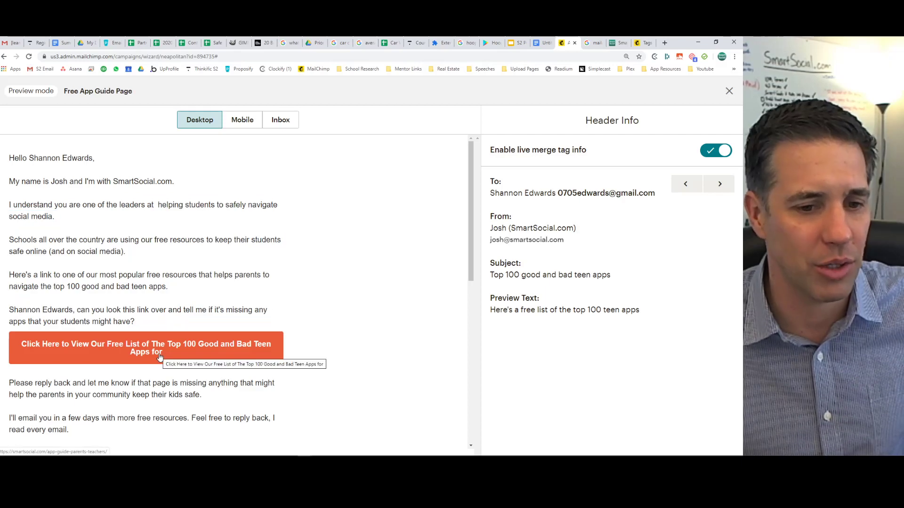
{"action": "left_click", "coordinate": [729, 91]}
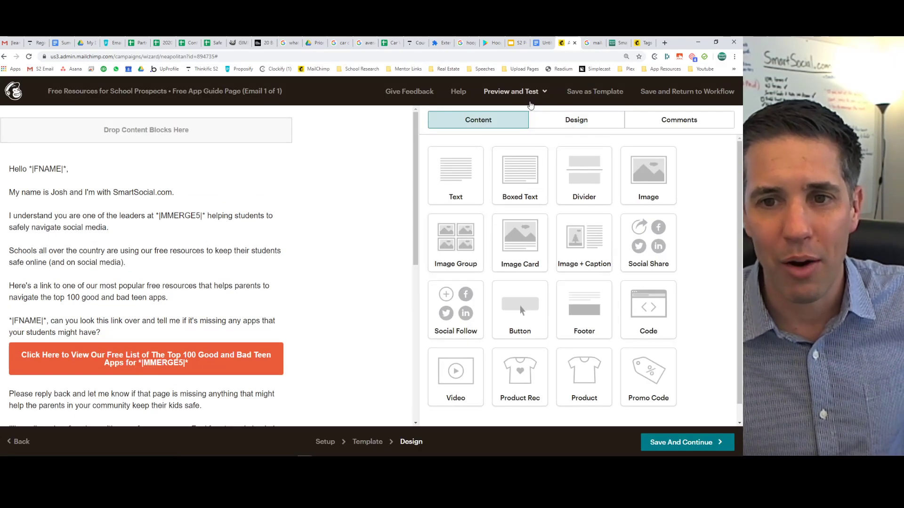
Save the email design with Save And Continue, returning to the Free Resources for School Prospects workflow.
{"action": "left_click", "coordinate": [518, 92]}
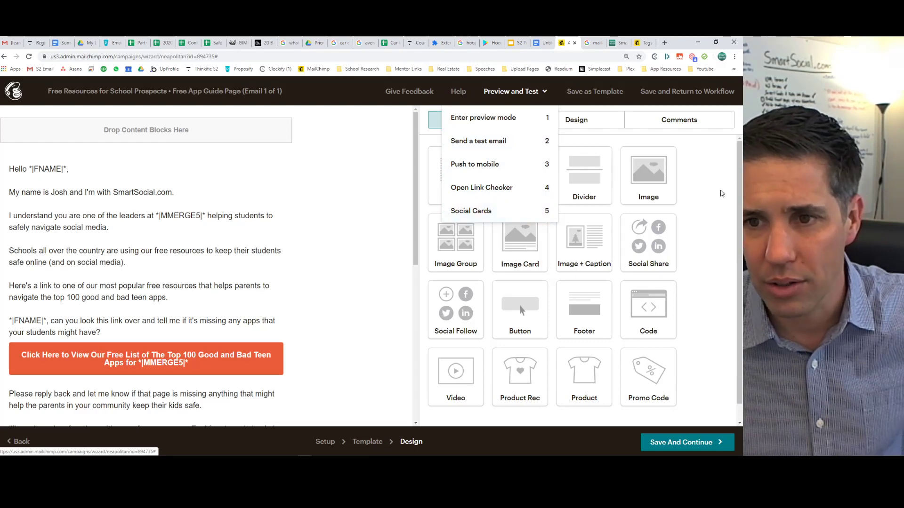
{"action": "left_click", "coordinate": [732, 196]}
{"action": "left_click", "coordinate": [580, 128]}
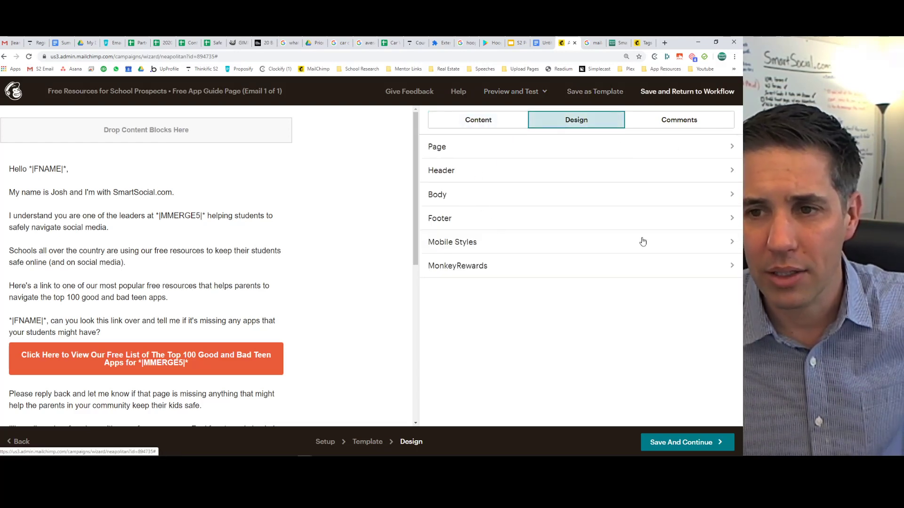
{"action": "left_click", "coordinate": [678, 440]}
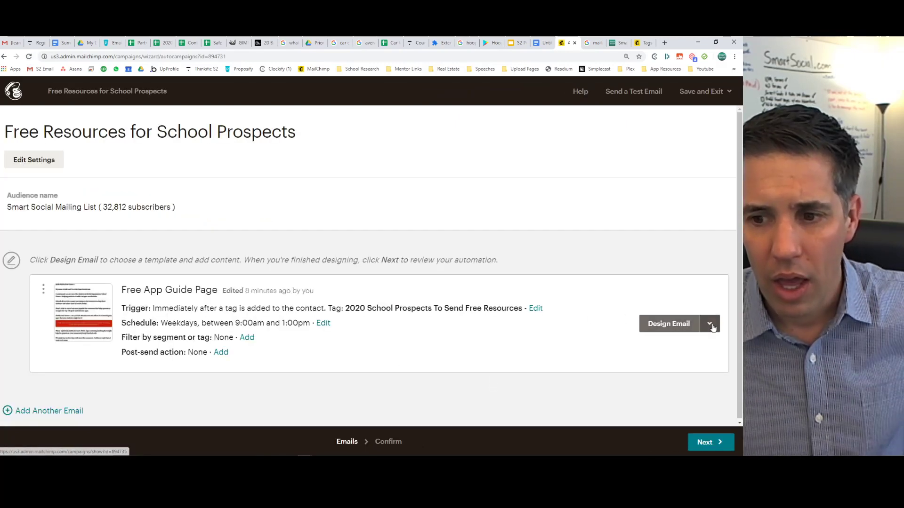
Confirm and start the Free Resources for School Prospects automation, then go back to Campaigns.
{"action": "left_click", "coordinate": [392, 444]}
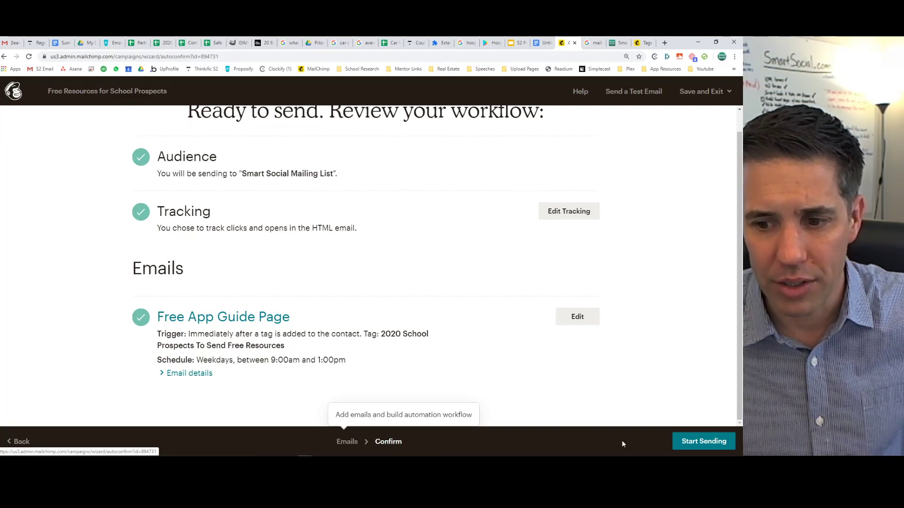
{"action": "left_click", "coordinate": [692, 442]}
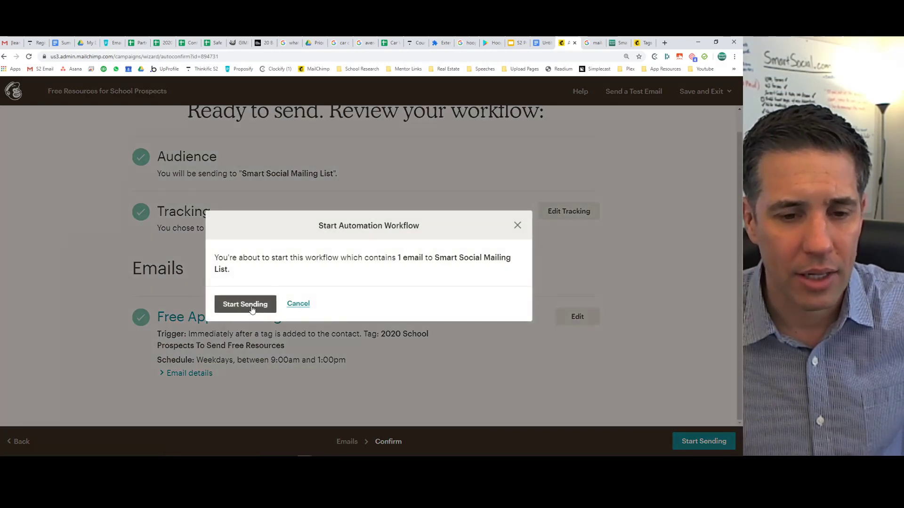
{"action": "left_click", "coordinate": [245, 305]}
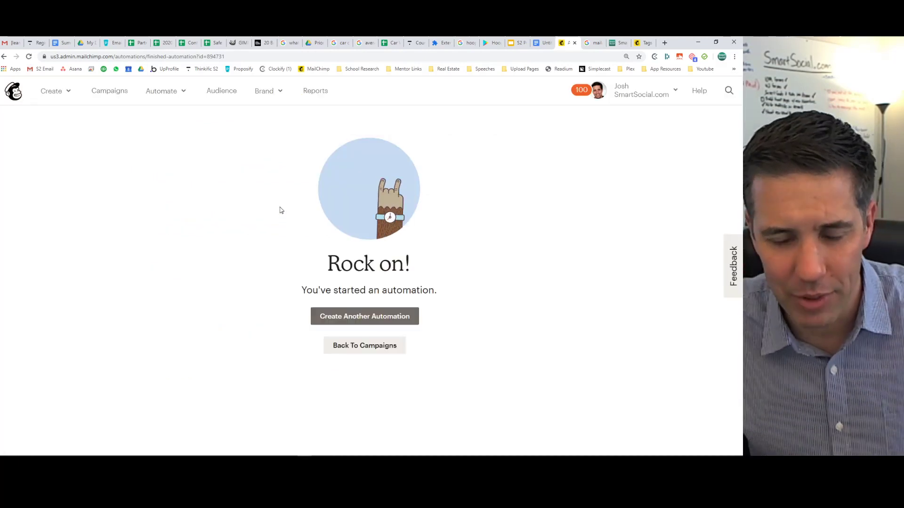
{"action": "left_click", "coordinate": [357, 345]}
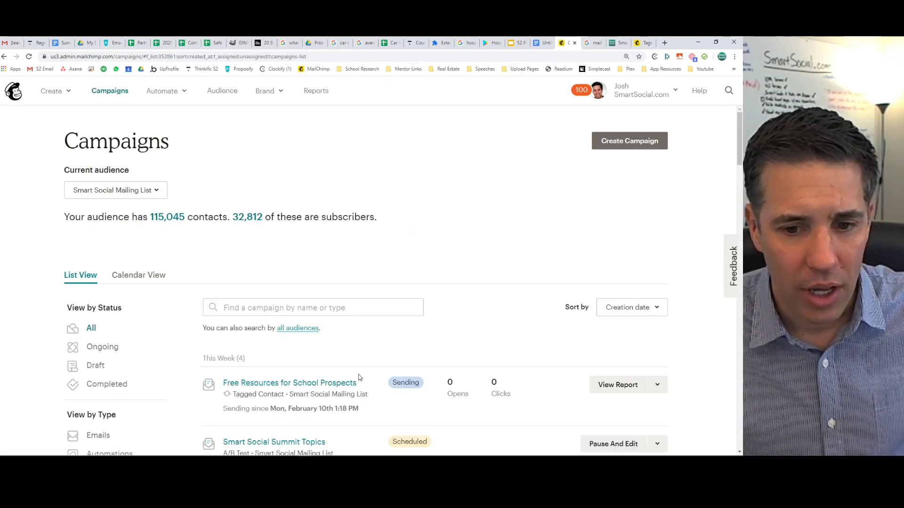
Look at the Free Resources for School Prospects report, then return to the campaigns list.
{"action": "scroll", "coordinate": [329, 325], "scroll_direction": "down", "scroll_amount": 3}
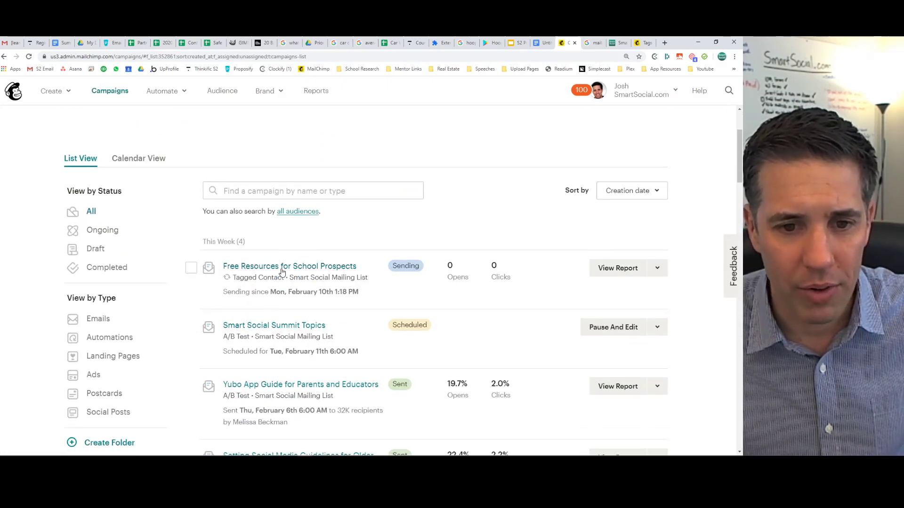
{"action": "left_click", "coordinate": [281, 271]}
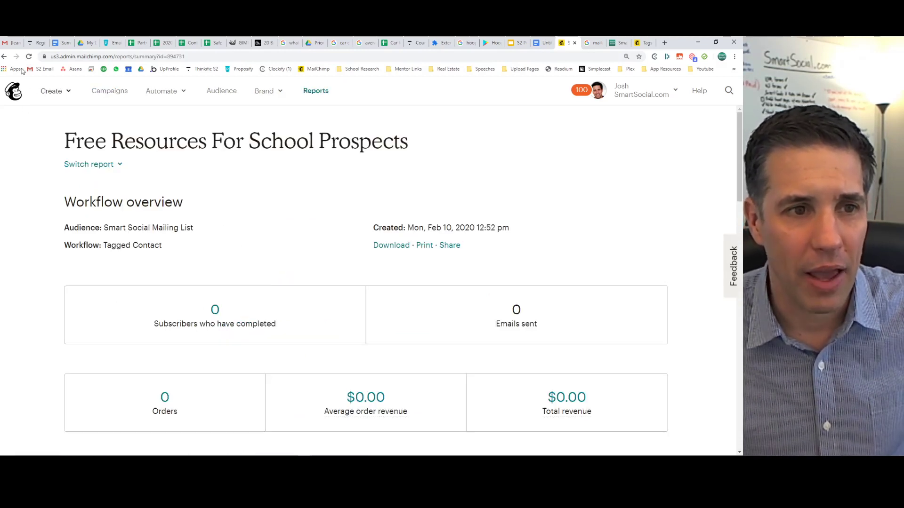
{"action": "left_click", "coordinate": [4, 56]}
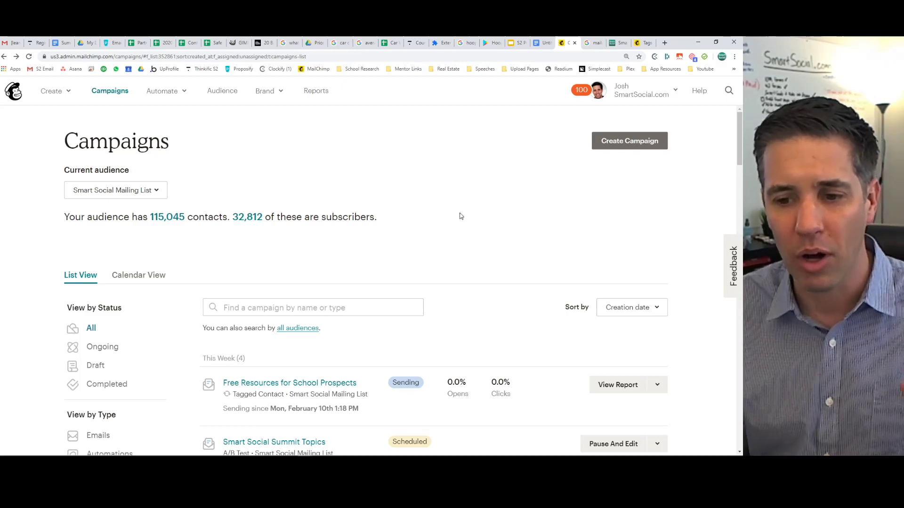
Filter the campaigns list to Automations and show the Free Resources automation's action menu.
{"action": "scroll", "coordinate": [461, 216], "scroll_direction": "down", "scroll_amount": 3}
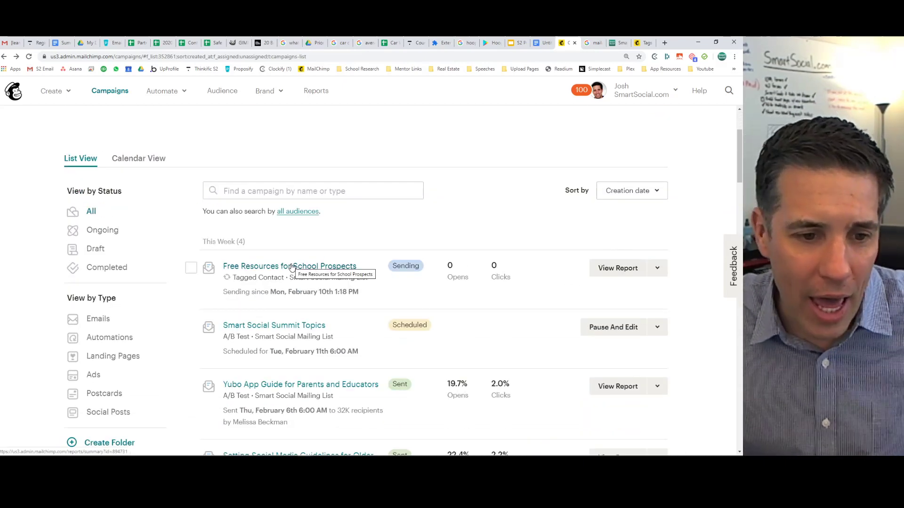
{"action": "scroll", "coordinate": [163, 245], "scroll_direction": "up", "scroll_amount": 3}
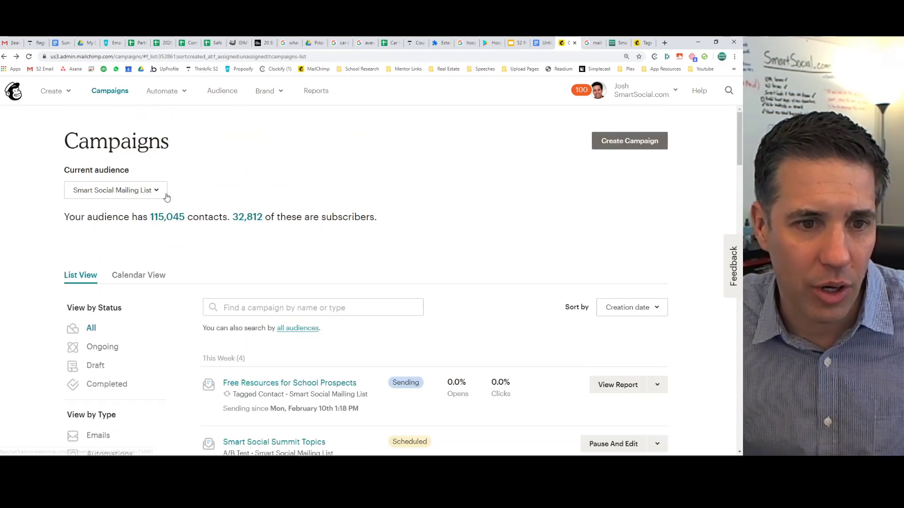
{"action": "scroll", "coordinate": [184, 199], "scroll_direction": "down", "scroll_amount": 4}
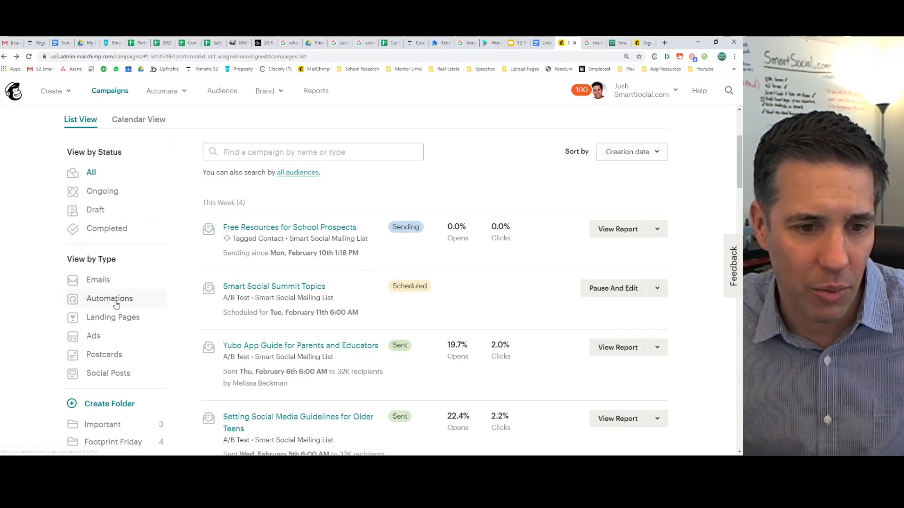
{"action": "left_click", "coordinate": [110, 299]}
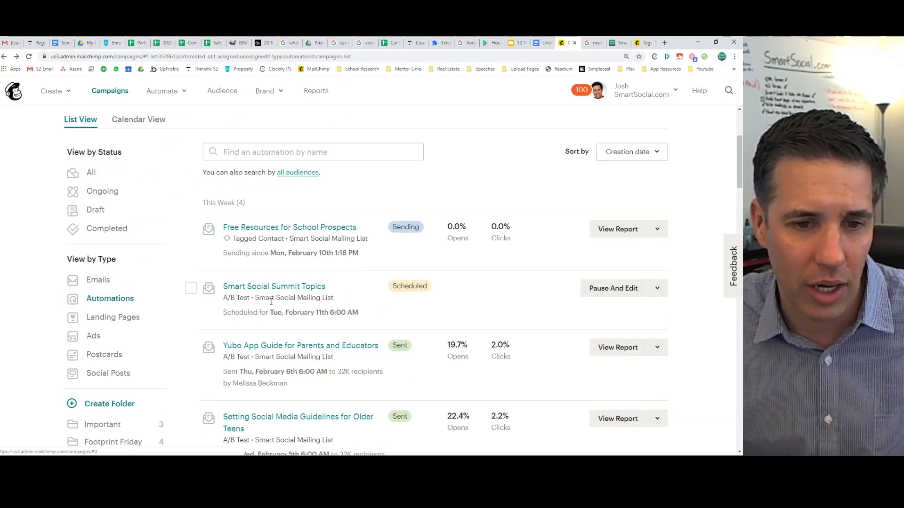
{"action": "left_click", "coordinate": [658, 229]}
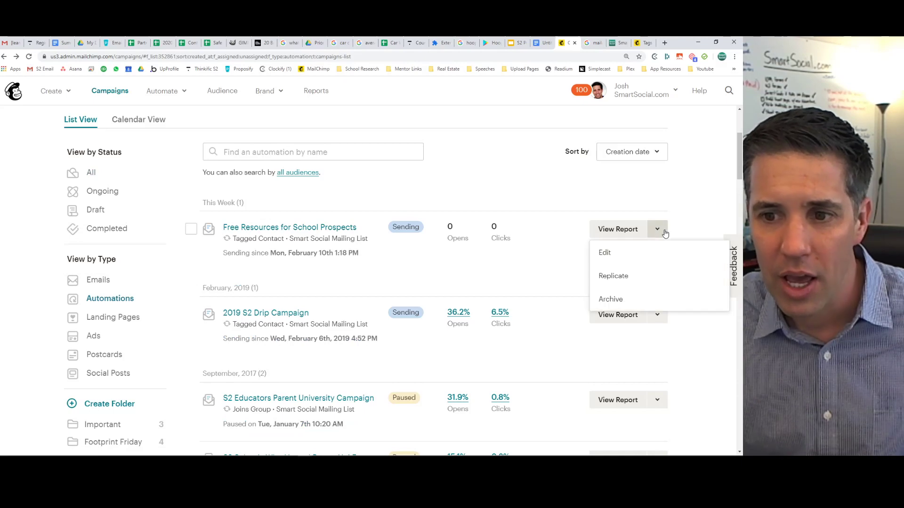
Edit the Free Resources automation and replicate Free App Guide Page as second email, Free App Guide Page (copy 01).
{"action": "left_click", "coordinate": [606, 254]}
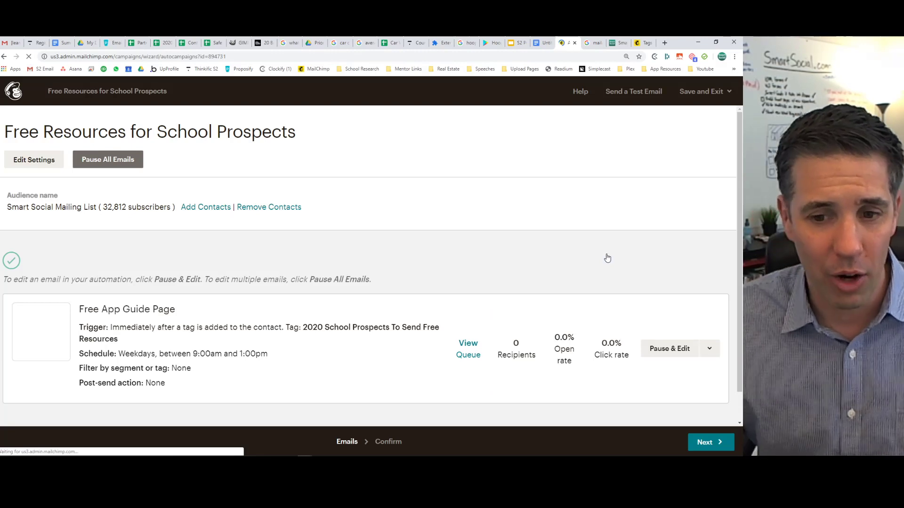
{"action": "scroll", "coordinate": [598, 252], "scroll_direction": "down", "scroll_amount": 1}
{"action": "left_click", "coordinate": [710, 323]}
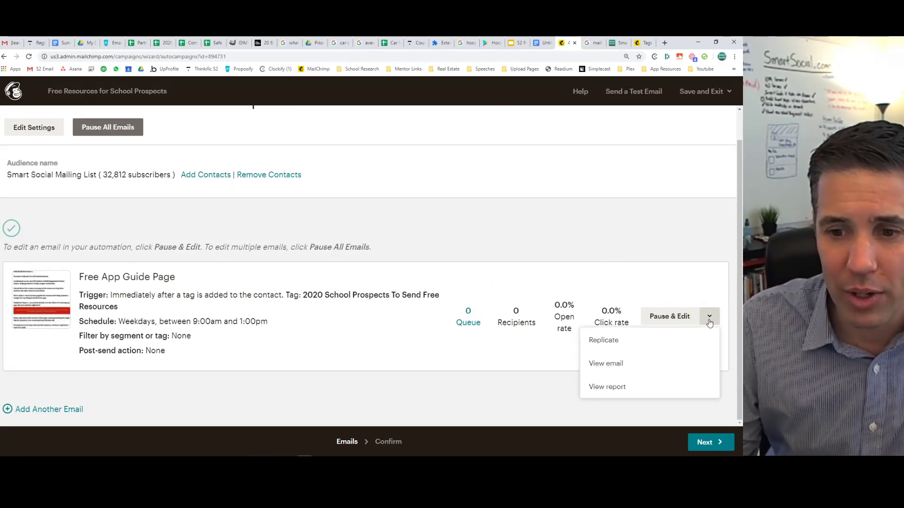
{"action": "left_click", "coordinate": [623, 345]}
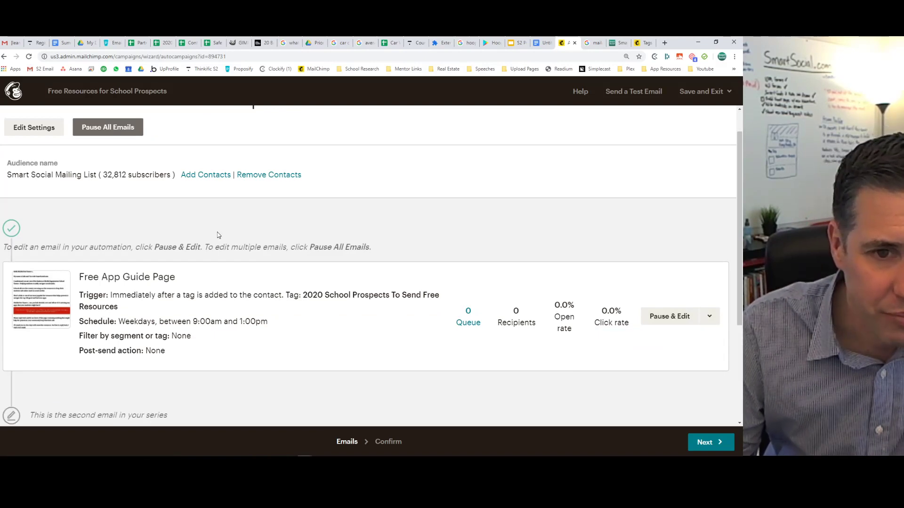
{"action": "scroll", "coordinate": [272, 220], "scroll_direction": "down", "scroll_amount": 3}
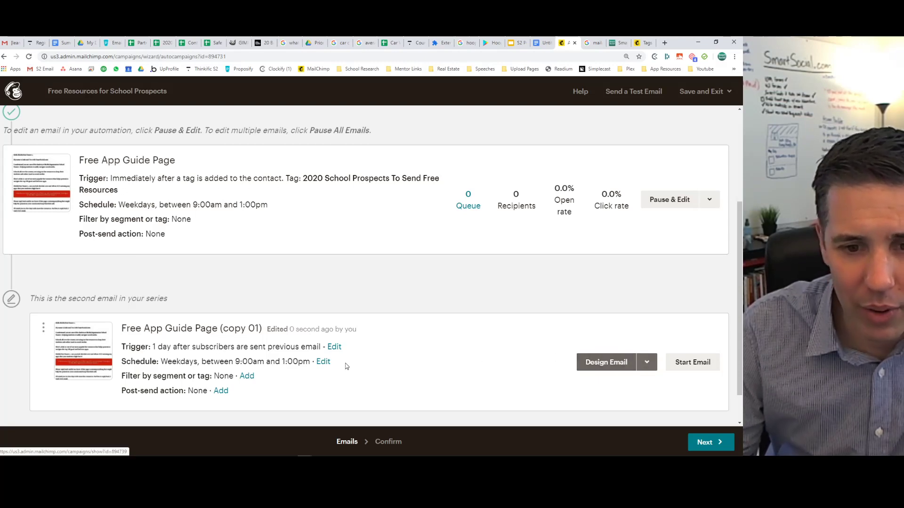
{"action": "left_click", "coordinate": [333, 347]}
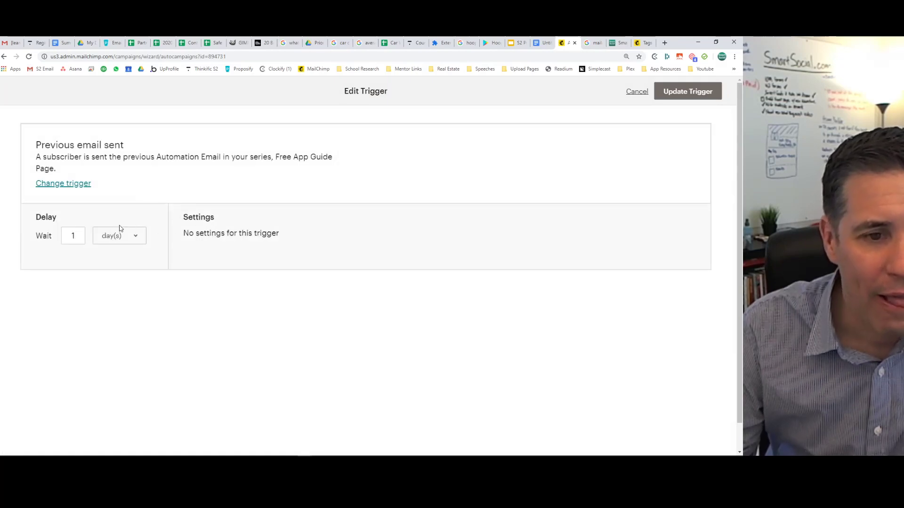
Set the copied email's trigger to wait 7 days after the previous email, then add a segment filter.
{"action": "left_click", "coordinate": [82, 234]}
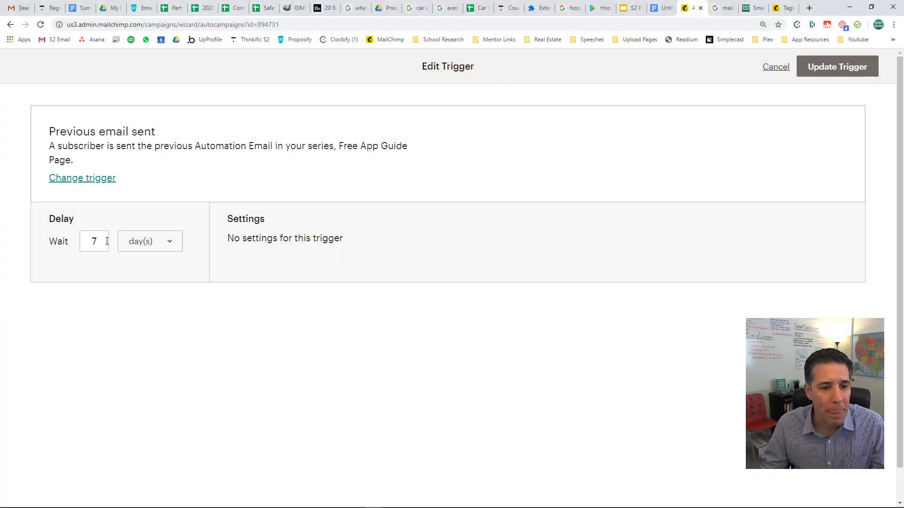
{"action": "left_click", "coordinate": [829, 66]}
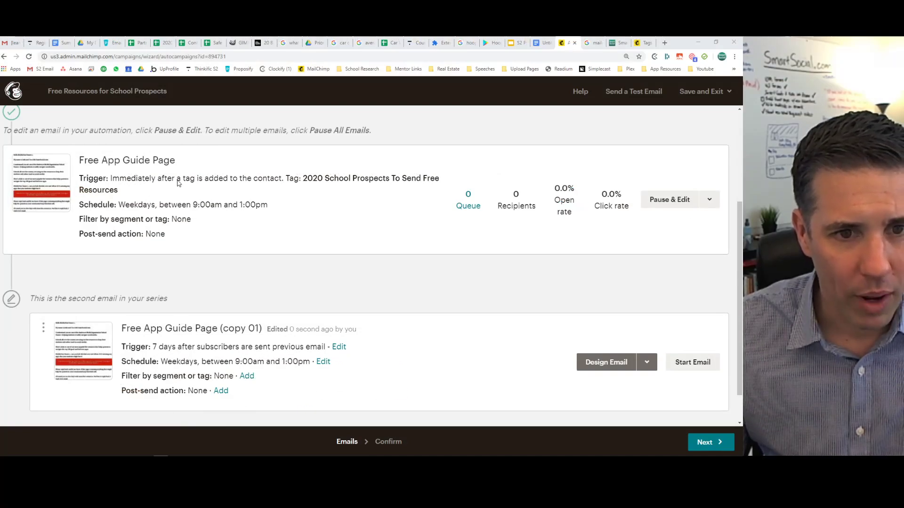
{"action": "scroll", "coordinate": [262, 260], "scroll_direction": "down", "scroll_amount": 1}
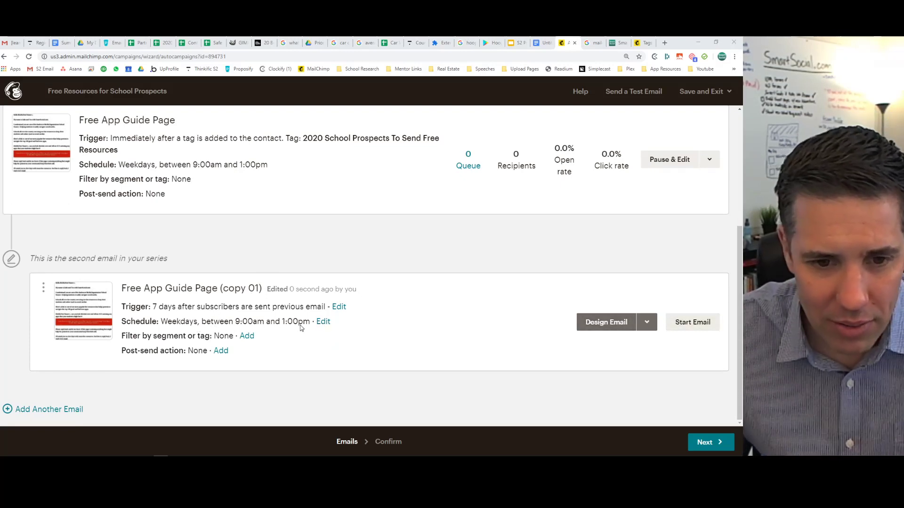
{"action": "left_click", "coordinate": [246, 337]}
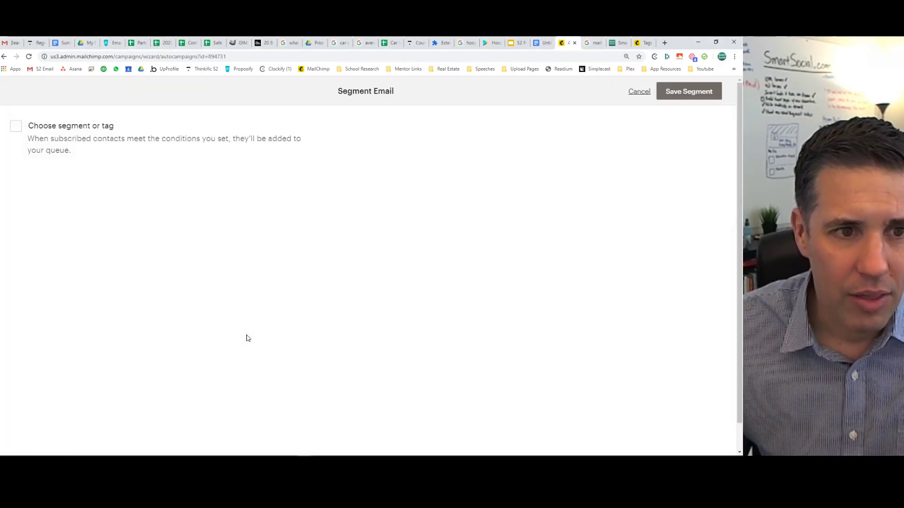
Try a conditions filter on Date Added matching all, then cancel without saving it.
{"action": "left_click", "coordinate": [16, 126]}
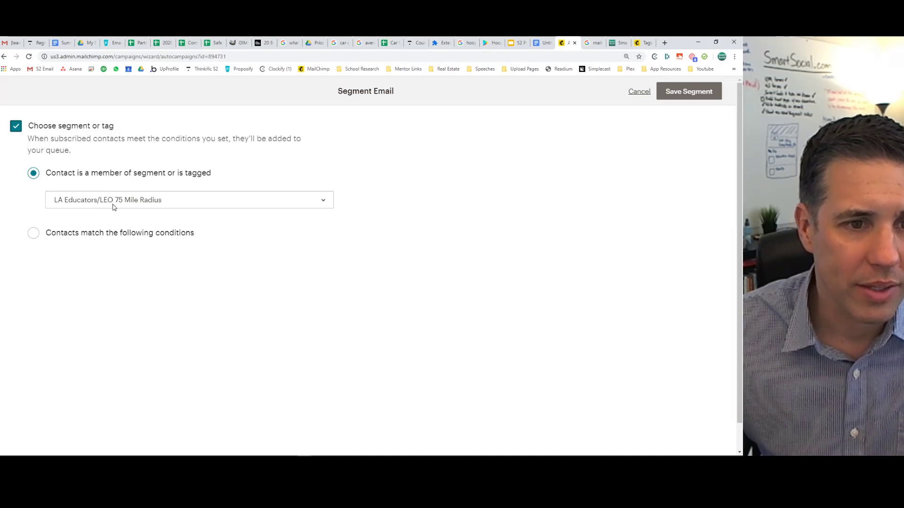
{"action": "left_click", "coordinate": [88, 234]}
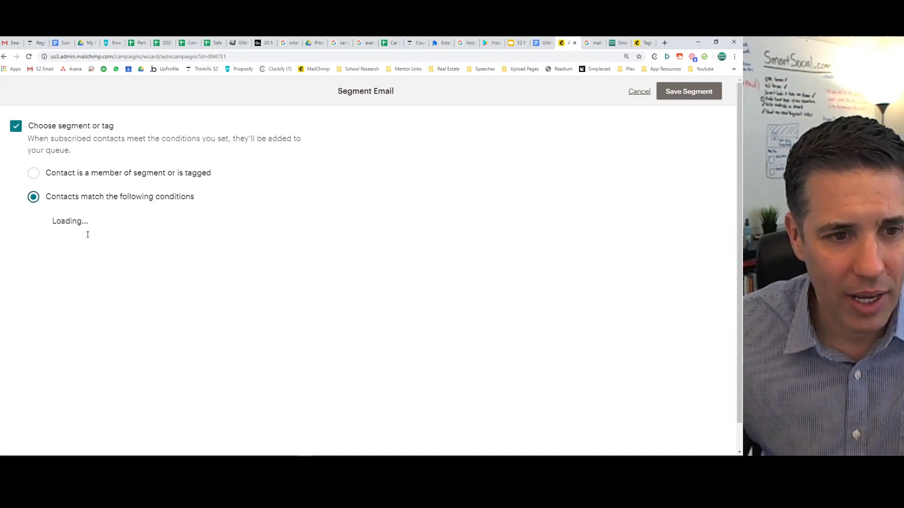
{"action": "left_click", "coordinate": [140, 272]}
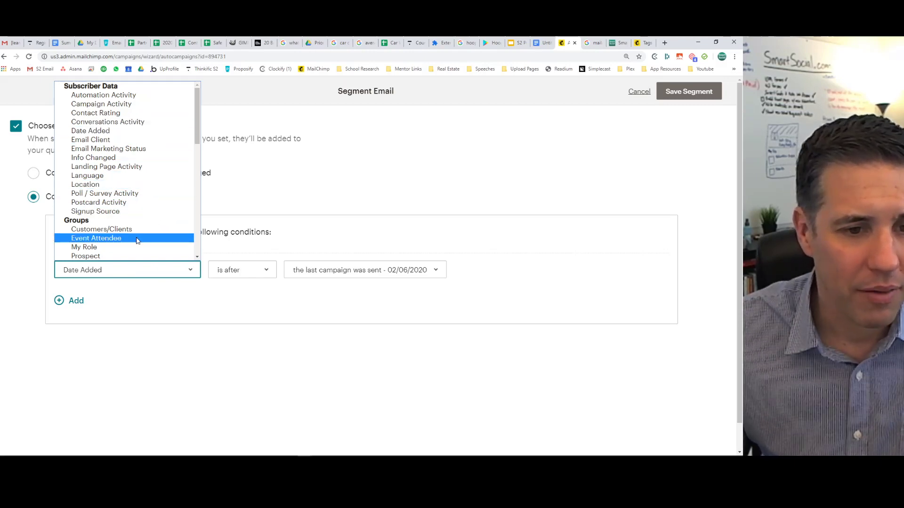
{"action": "scroll", "coordinate": [112, 211], "scroll_direction": "down", "scroll_amount": 3}
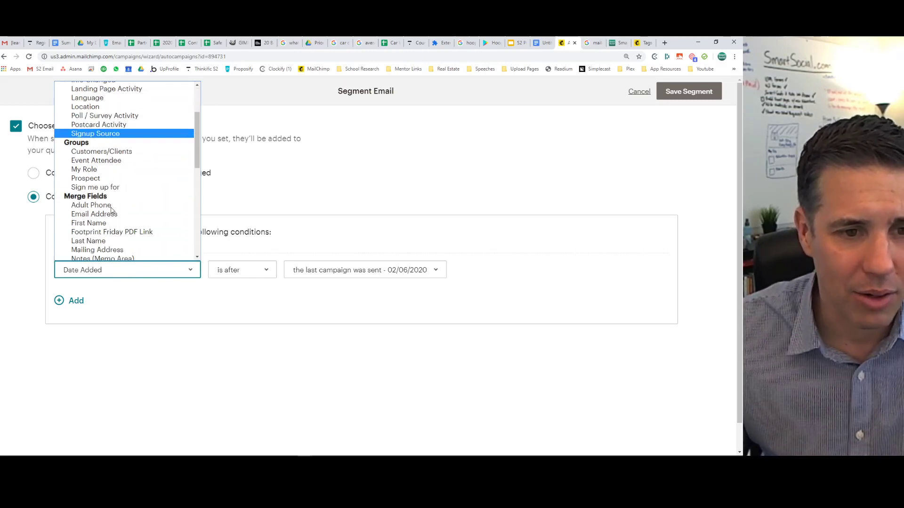
{"action": "scroll", "coordinate": [112, 211], "scroll_direction": "up", "scroll_amount": 5}
{"action": "left_click", "coordinate": [462, 210]}
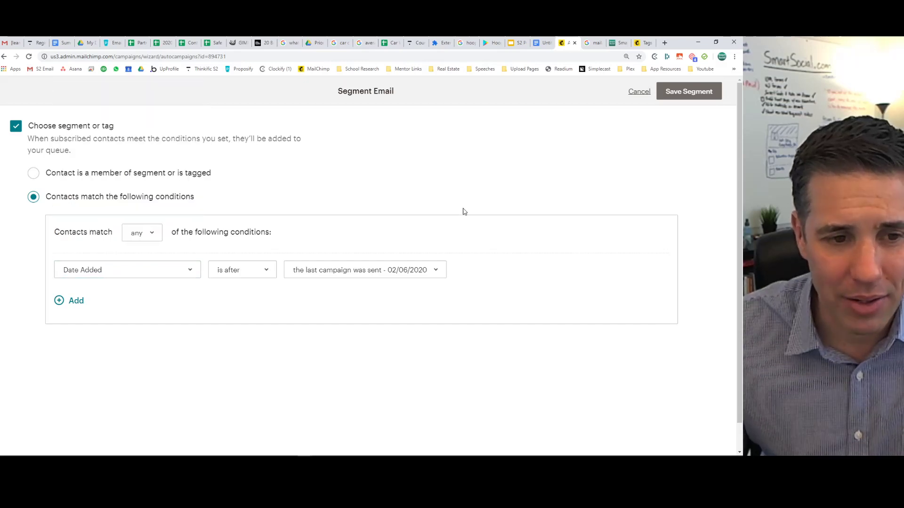
{"action": "left_click", "coordinate": [144, 238]}
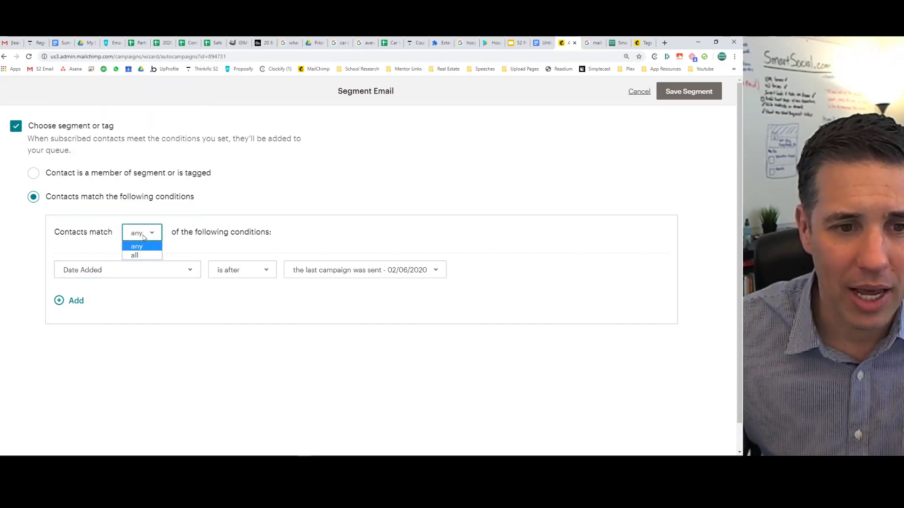
{"action": "left_click", "coordinate": [142, 255]}
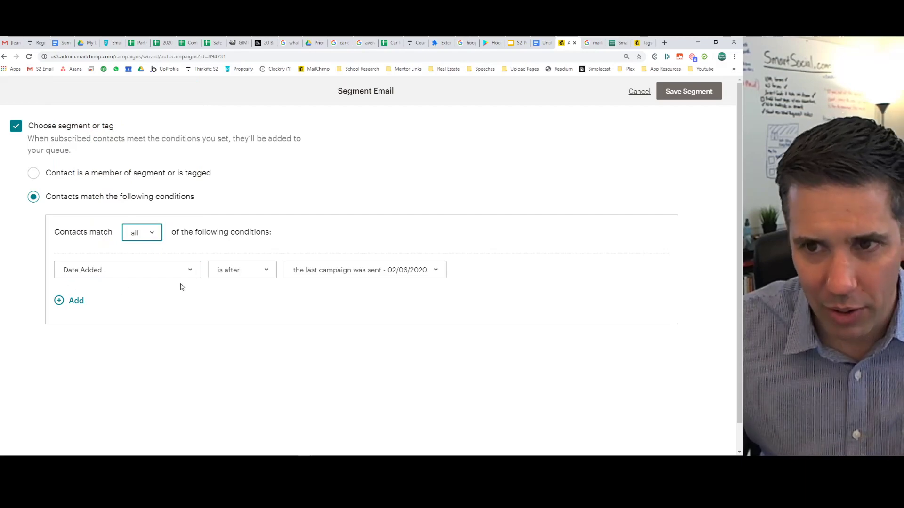
{"action": "left_click", "coordinate": [636, 93]}
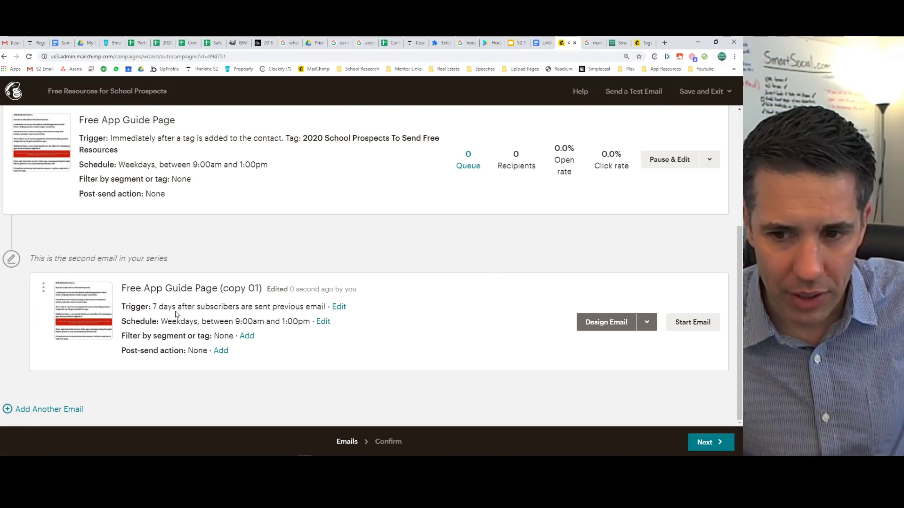
Open the copied email's name, subject and preview text settings, then switch to smartsocial.com.
{"action": "left_click", "coordinate": [589, 323]}
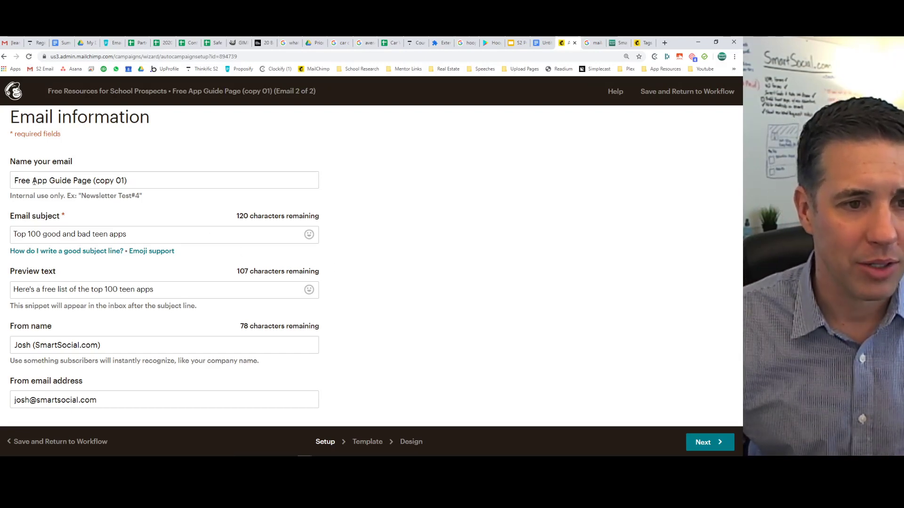
{"action": "left_click", "coordinate": [44, 234]}
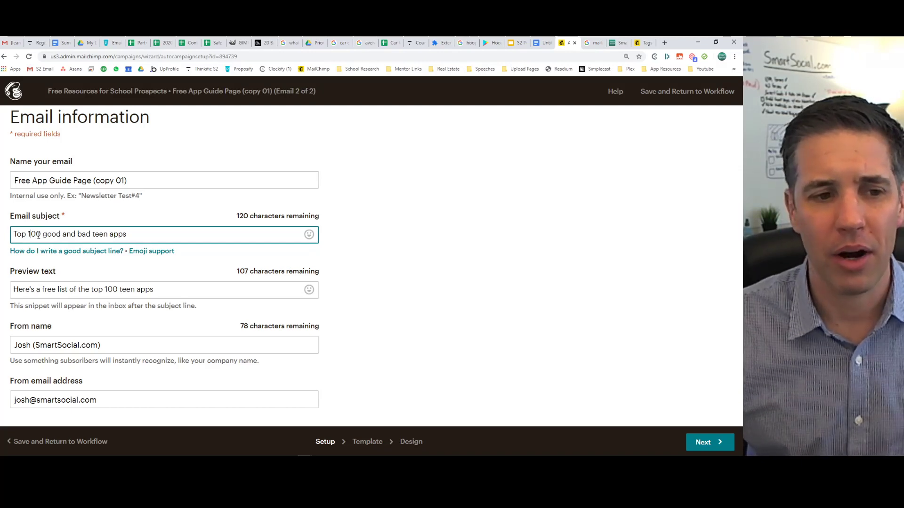
{"action": "left_click", "coordinate": [618, 43]}
{"action": "scroll", "coordinate": [297, 217], "scroll_direction": "up", "scroll_amount": 5}
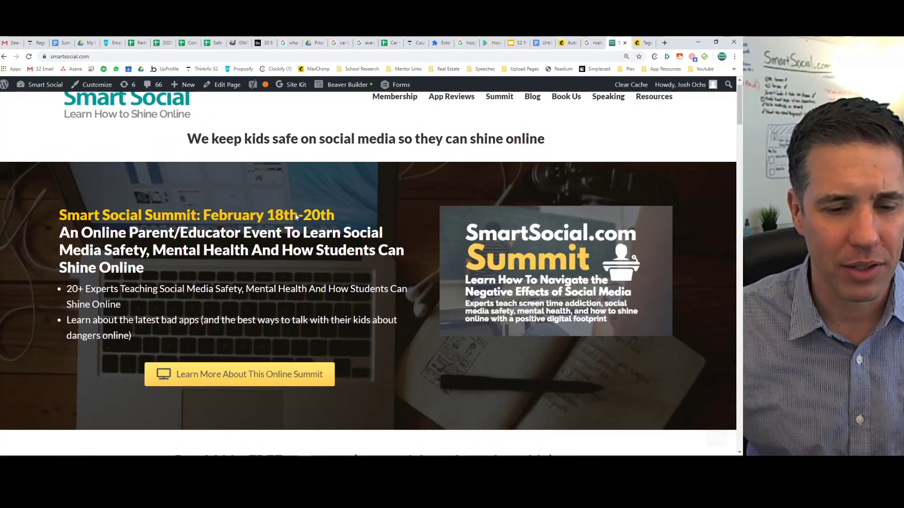
Copy the heading 'Dangers Every Parent Should Know Before Giving Their Student An iPhone' and return to Mailchimp.
{"action": "scroll", "coordinate": [296, 217], "scroll_direction": "down", "scroll_amount": 10}
{"action": "scroll", "coordinate": [33, 299], "scroll_direction": "down", "scroll_amount": 4}
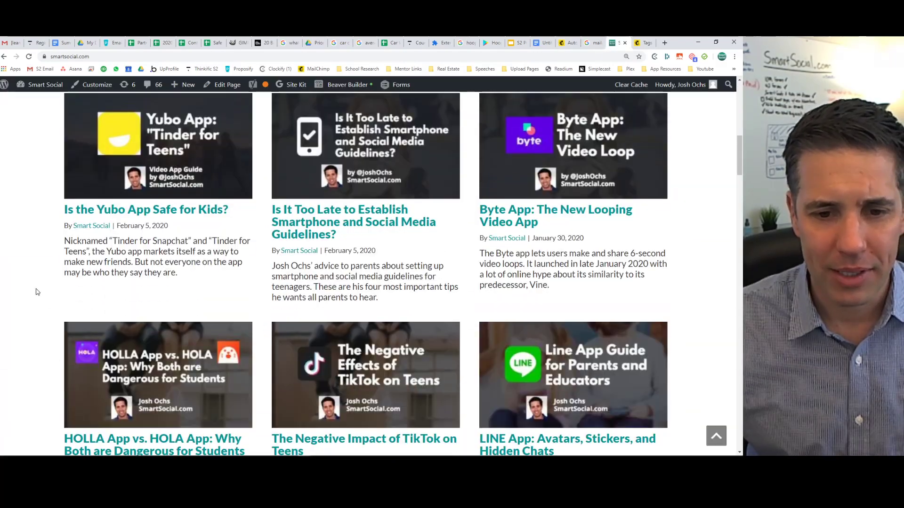
{"action": "scroll", "coordinate": [37, 292], "scroll_direction": "down", "scroll_amount": 18}
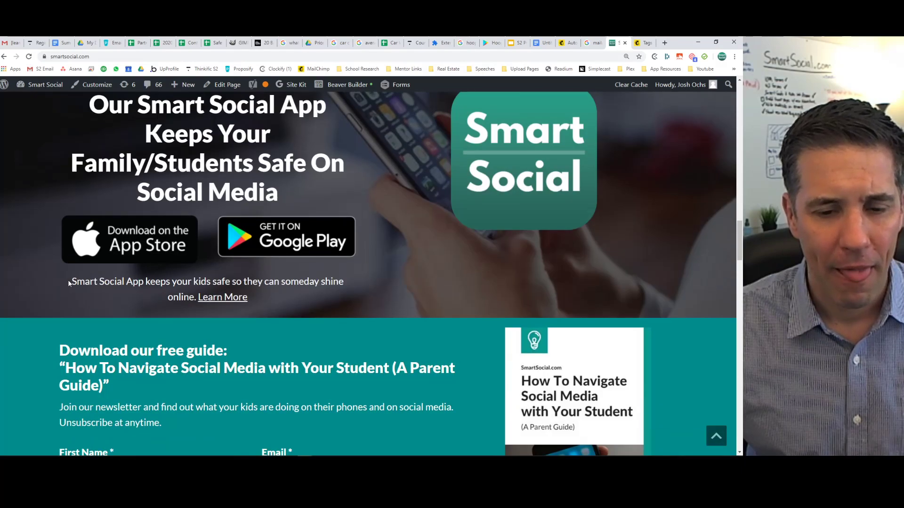
{"action": "scroll", "coordinate": [70, 283], "scroll_direction": "down", "scroll_amount": 15}
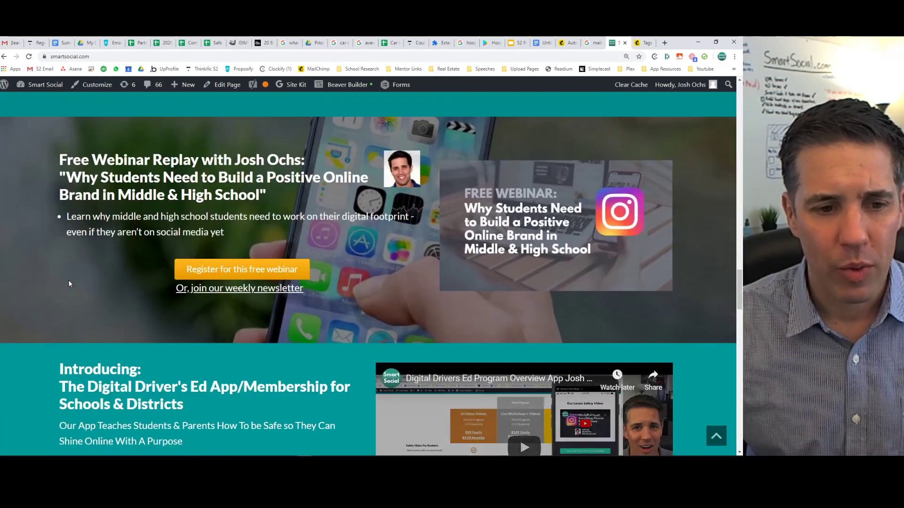
{"action": "scroll", "coordinate": [69, 280], "scroll_direction": "down", "scroll_amount": 5}
{"action": "scroll", "coordinate": [69, 279], "scroll_direction": "up", "scroll_amount": 20}
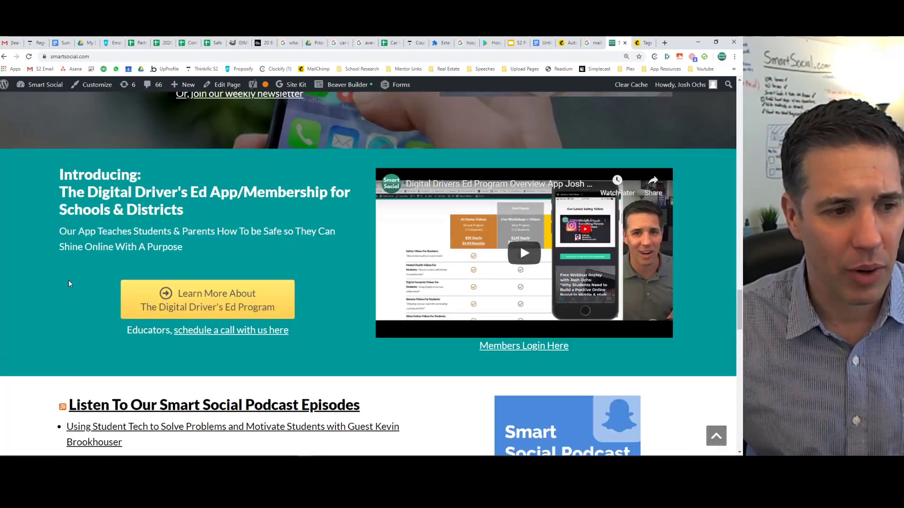
{"action": "scroll", "coordinate": [69, 281], "scroll_direction": "up", "scroll_amount": 15}
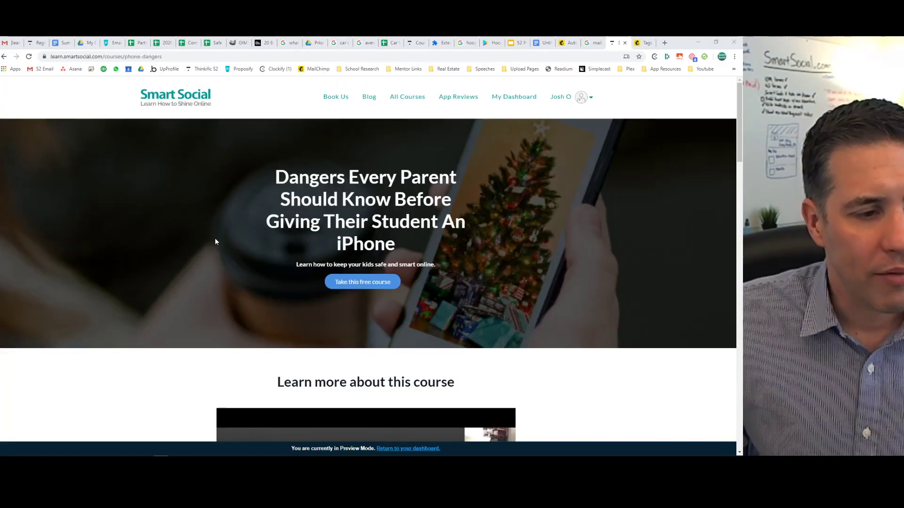
{"action": "left_click", "coordinate": [343, 200]}
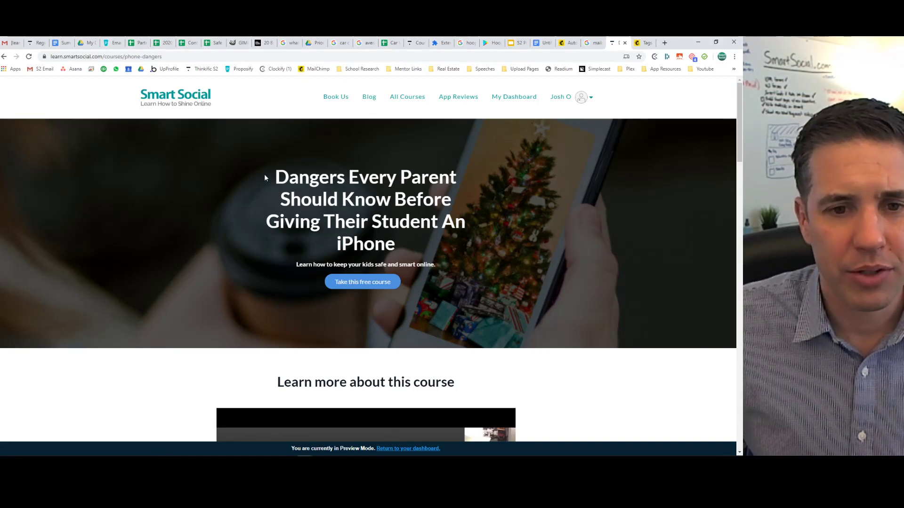
{"action": "left_click_drag", "start_coordinate": [288, 178], "coordinate": [268, 179]}
{"action": "key", "text": "ctrl+c"}
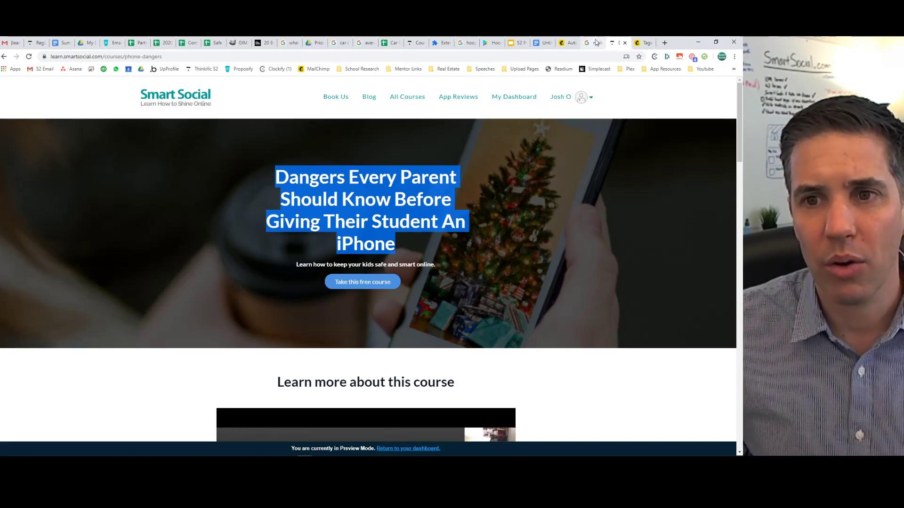
{"action": "left_click", "coordinate": [569, 43]}
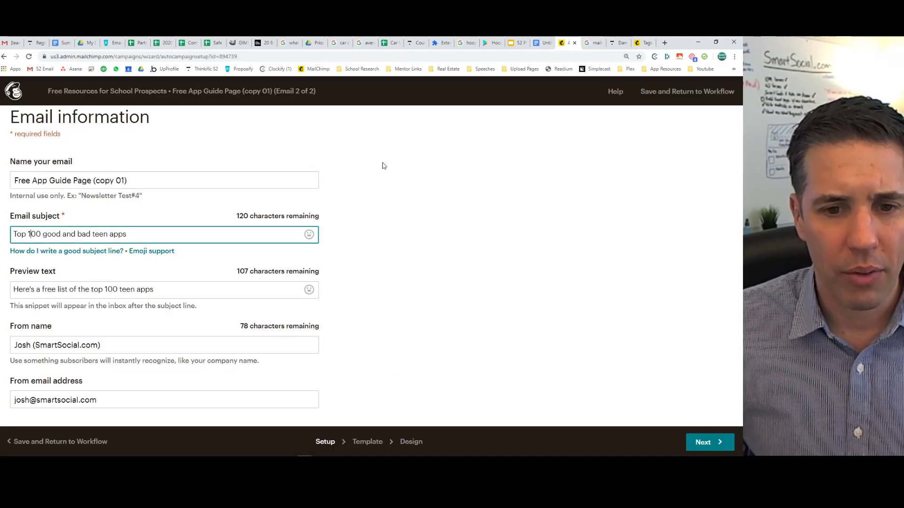
Paste the course heading as the email subject and copy the smartphone blurb from the course page.
{"action": "key", "text": "ctrl+a"}
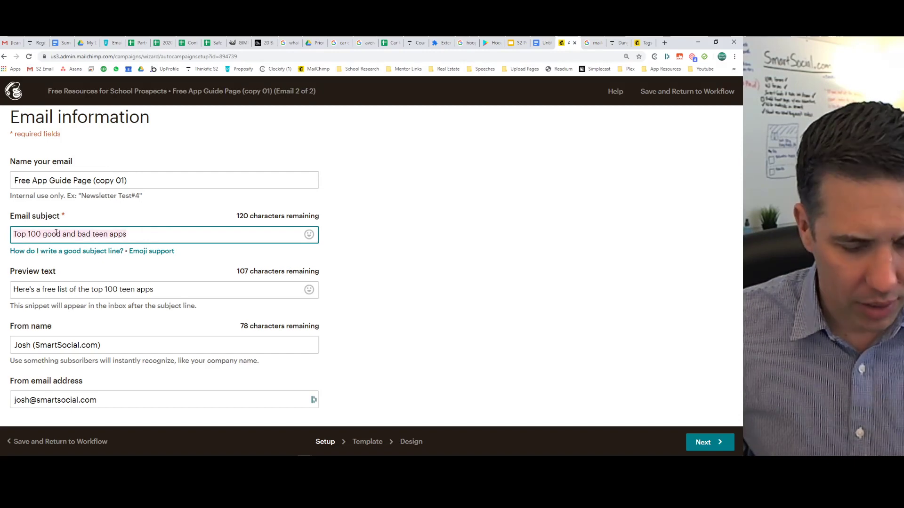
{"action": "key", "text": "ctrl+v"}
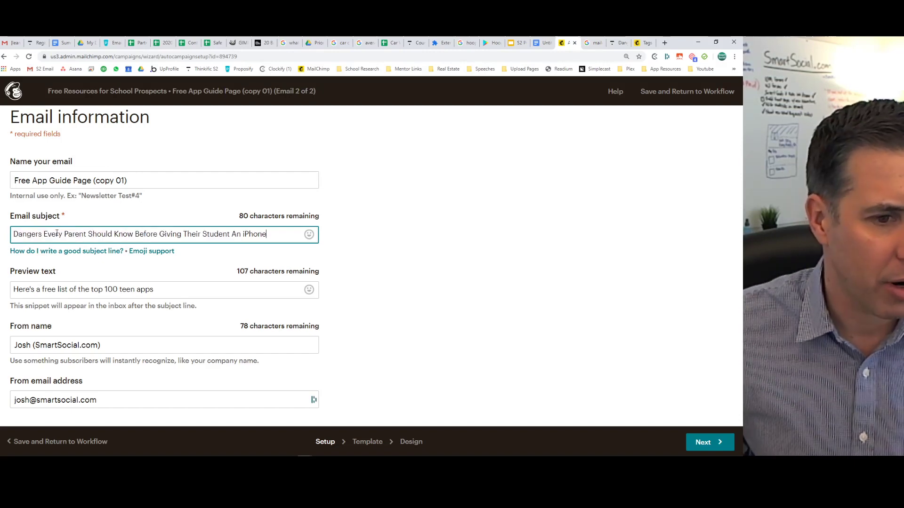
{"action": "left_click", "coordinate": [171, 289]}
{"action": "key", "text": "ctrl+a"}
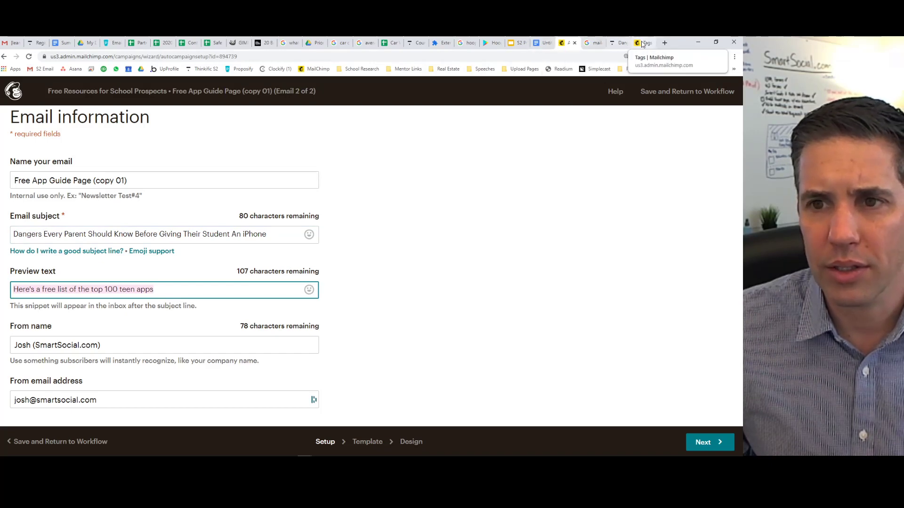
{"action": "left_click", "coordinate": [619, 43]}
{"action": "left_click", "coordinate": [474, 291]}
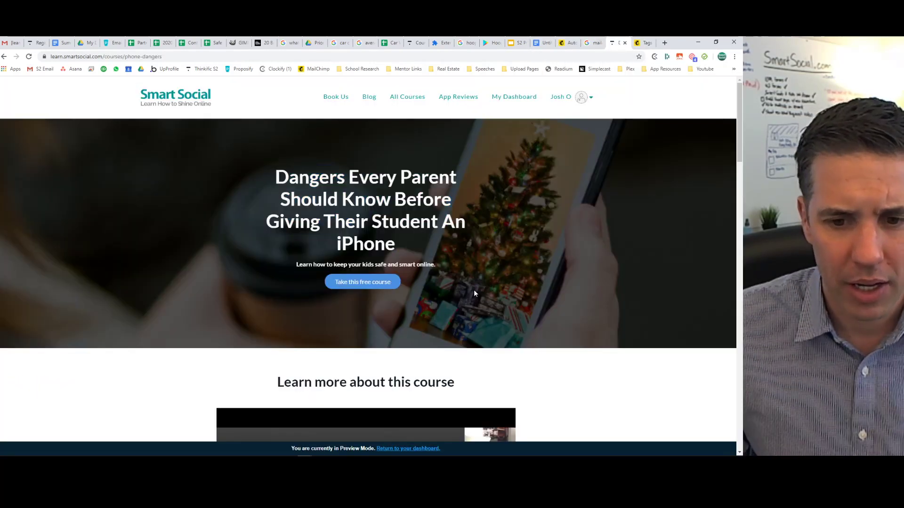
{"action": "scroll", "coordinate": [474, 292], "scroll_direction": "down", "scroll_amount": 10}
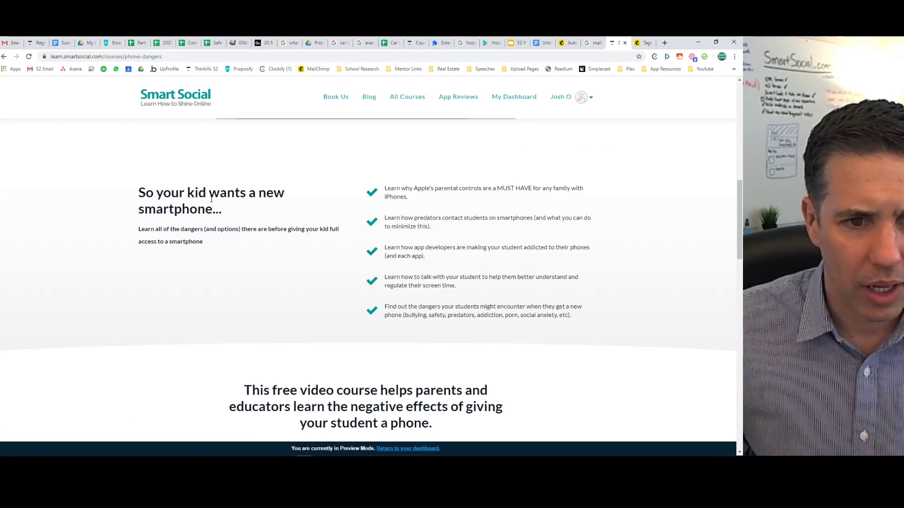
{"action": "mouse_move", "coordinate": [140, 189]}
{"action": "left_mouse_down"}
{"action": "mouse_move", "coordinate": [218, 243]}
{"action": "mouse_move", "coordinate": [129, 192]}
{"action": "mouse_move", "coordinate": [135, 195]}
{"action": "left_mouse_up"}
{"action": "key", "text": "ctrl+c"}
{"action": "left_click", "coordinate": [218, 243]}
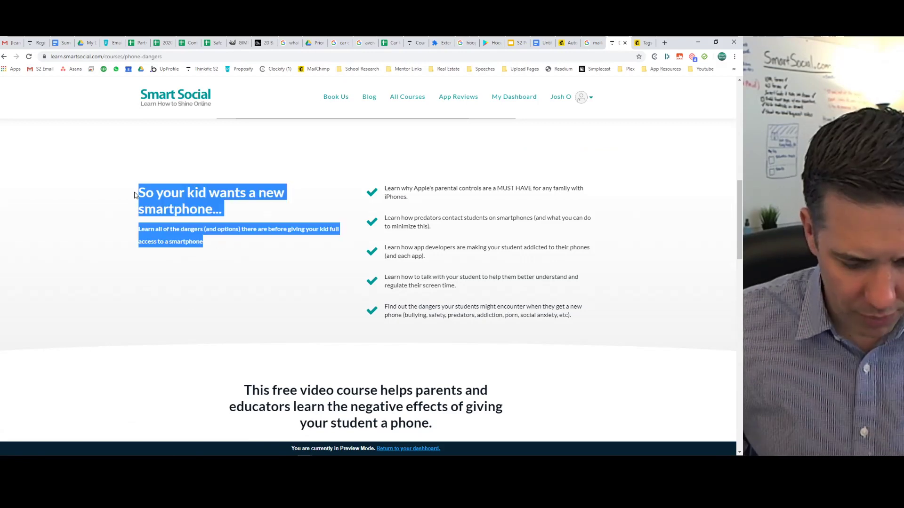
Replace the preview text with the copied smartphone blurb.
{"action": "left_click", "coordinate": [567, 42]}
{"action": "left_click", "coordinate": [150, 292]}
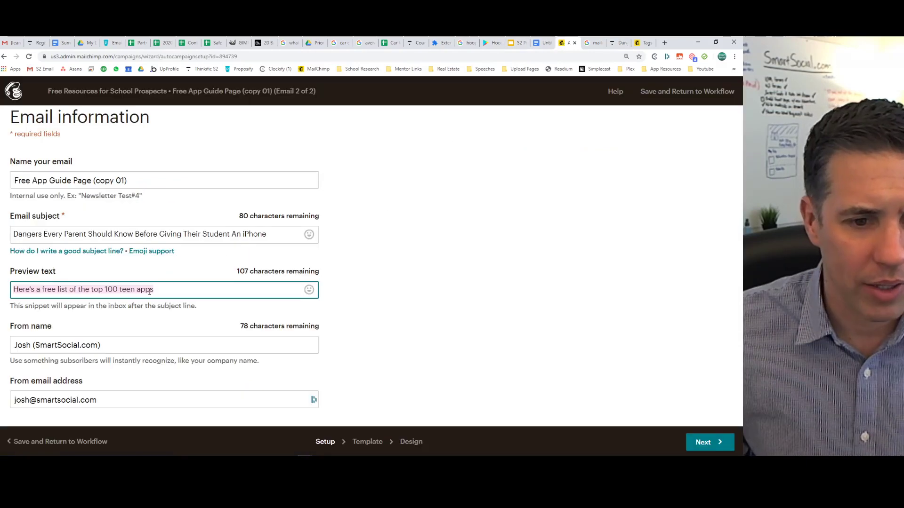
{"action": "left_click_drag", "start_coordinate": [164, 293], "coordinate": [3, 290]}
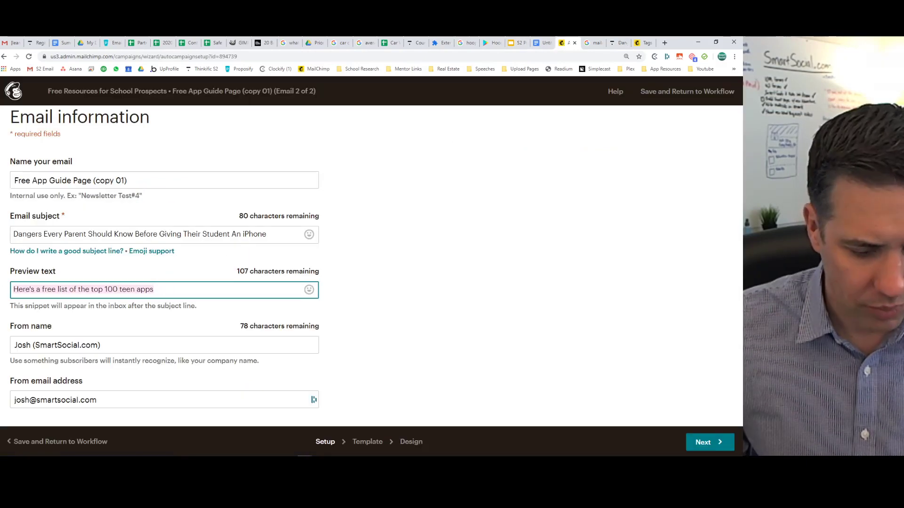
{"action": "key", "text": "ctrl+v"}
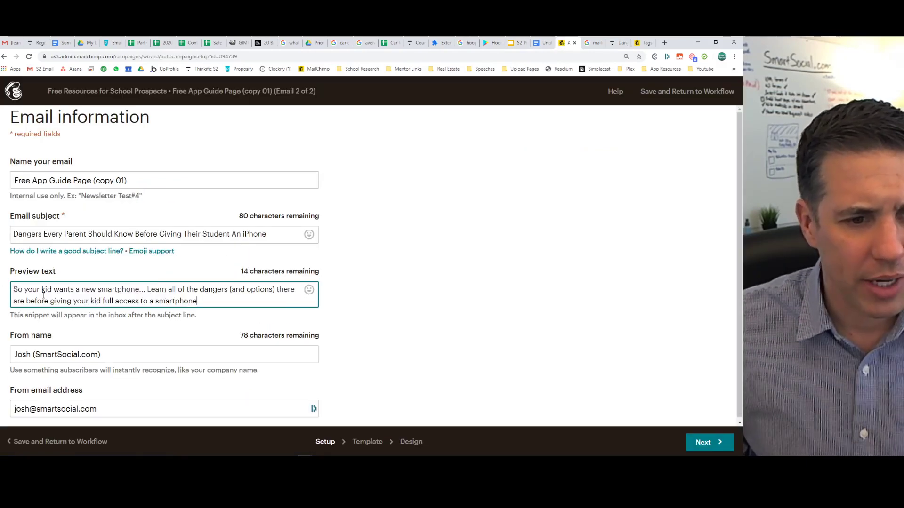
{"action": "left_click_drag", "start_coordinate": [14, 289], "coordinate": [215, 298]}
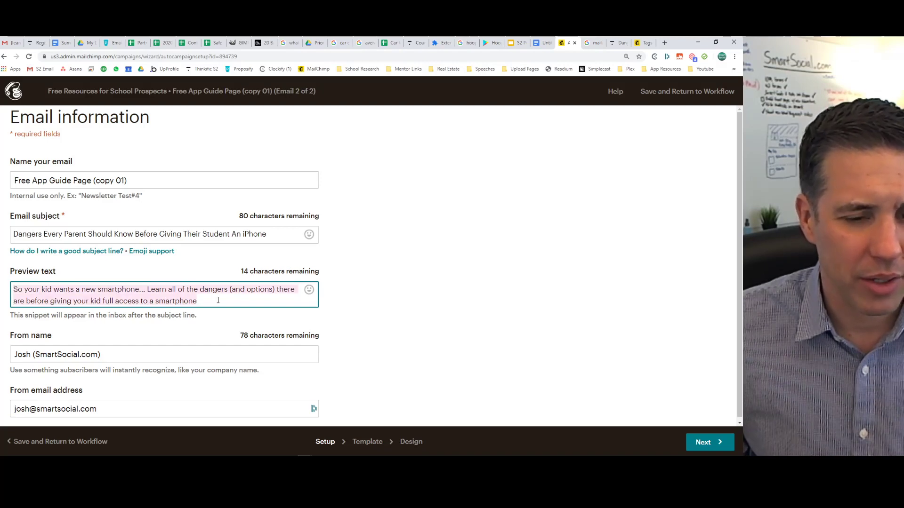
{"action": "left_click", "coordinate": [218, 301]}
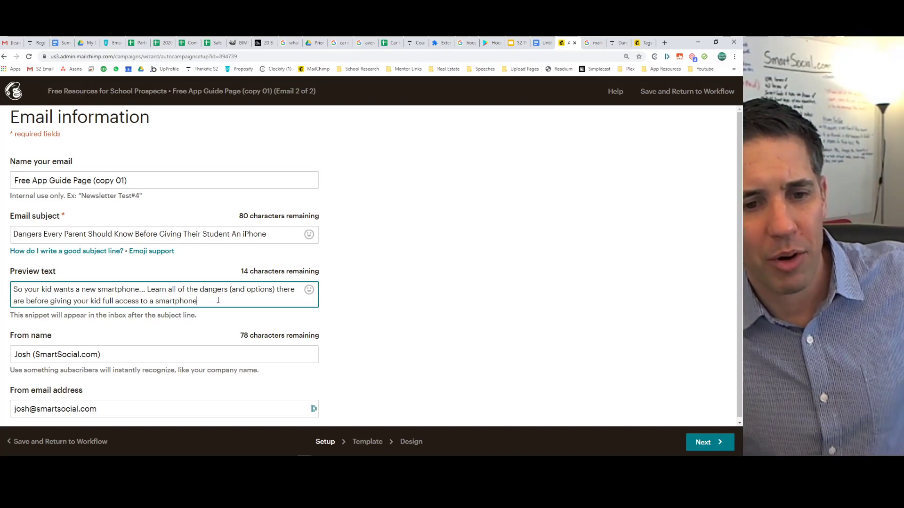
{"action": "key", "text": "ctrl+a"}
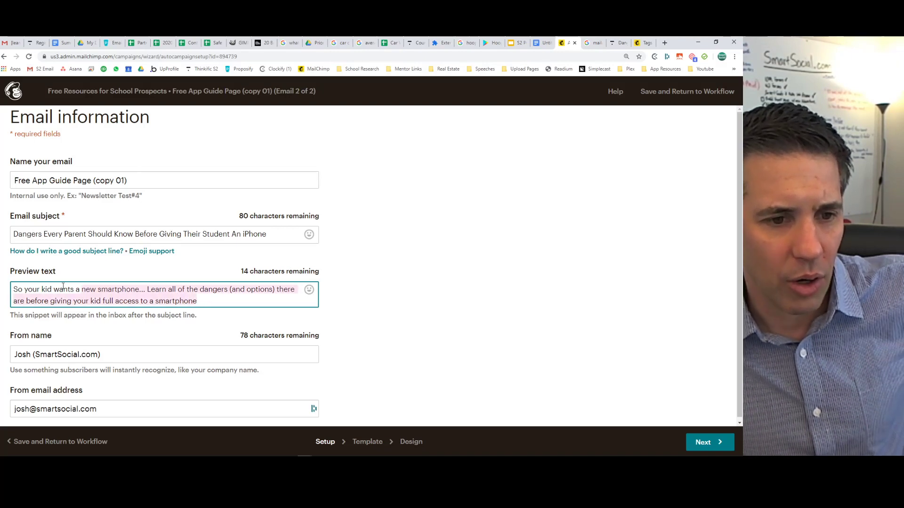
{"action": "left_click", "coordinate": [27, 290]}
{"action": "scroll", "coordinate": [126, 317], "scroll_direction": "down", "scroll_amount": 1}
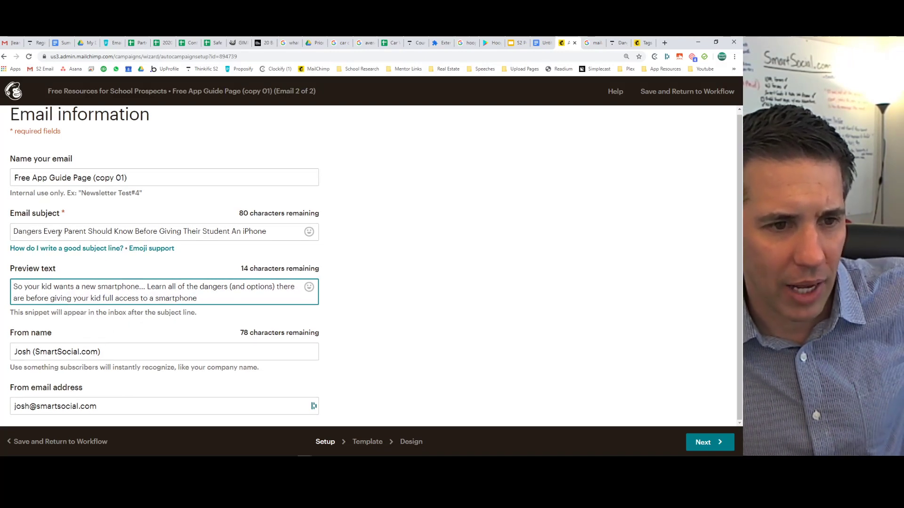
Rename the email to 'Free Course Followup' and continue to its design.
{"action": "left_click", "coordinate": [56, 181]}
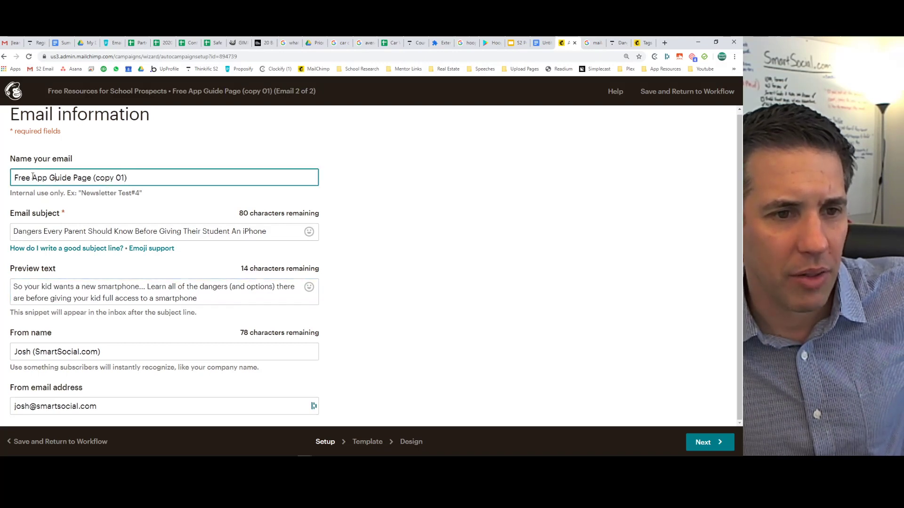
{"action": "left_click_drag", "start_coordinate": [141, 178], "coordinate": [11, 179]}
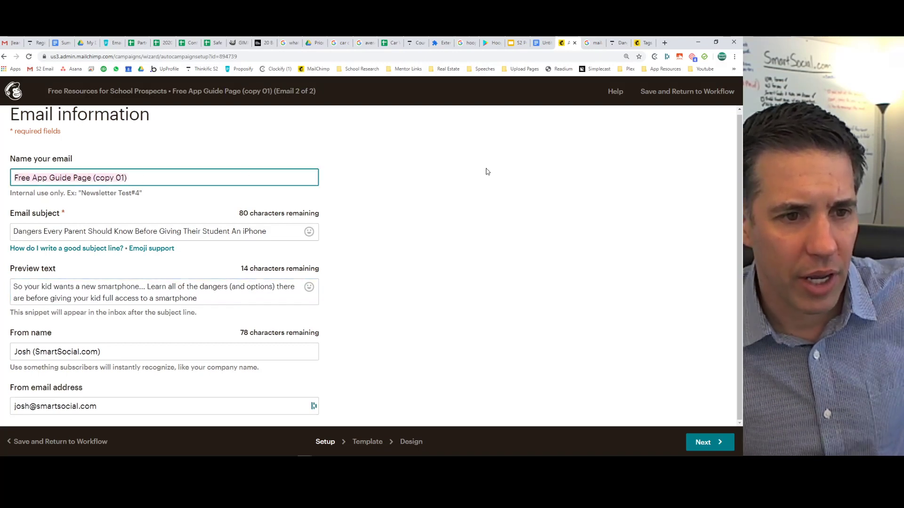
{"action": "type", "text": "Free Course"}
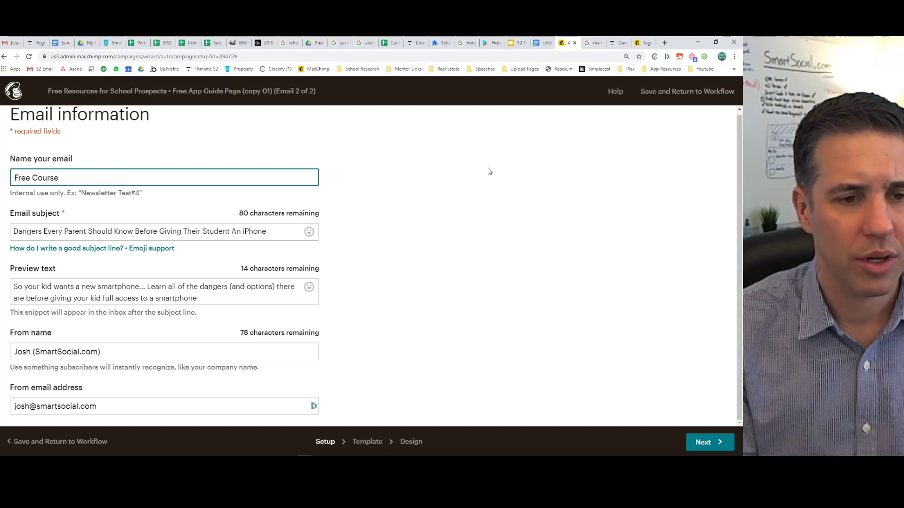
{"action": "type", "text": " Followup"}
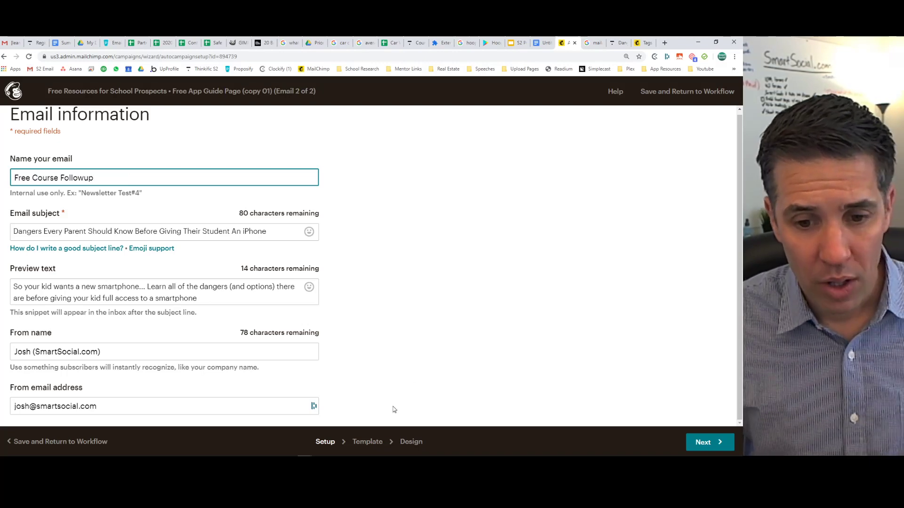
{"action": "left_click", "coordinate": [418, 447]}
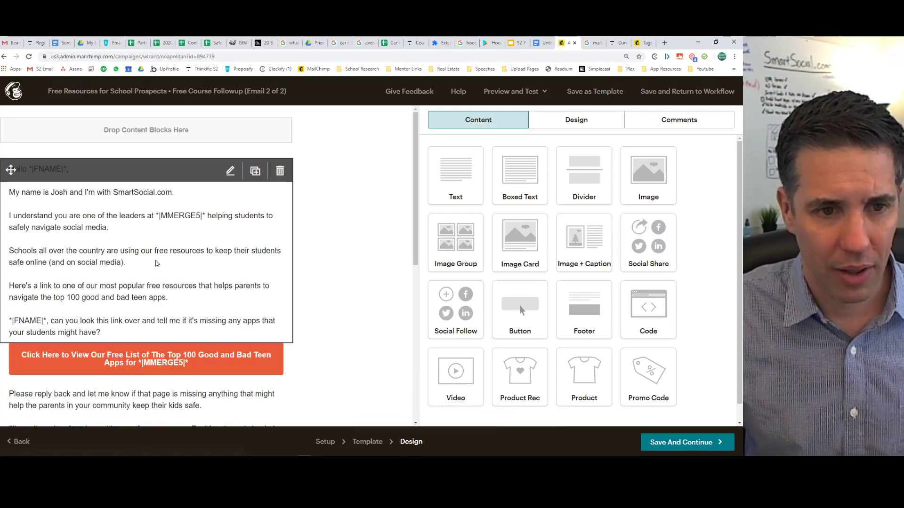
Add an empty line below the introduction in the email body text.
{"action": "left_click", "coordinate": [157, 264]}
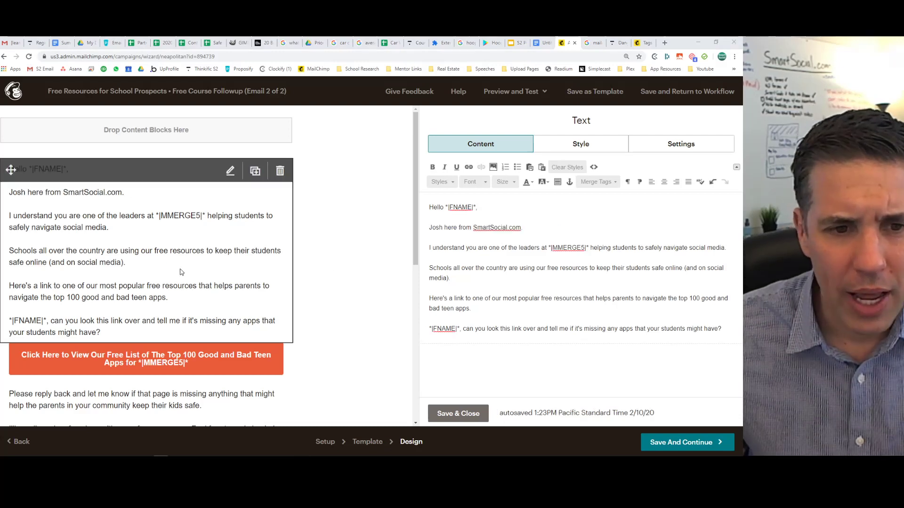
{"action": "left_click", "coordinate": [474, 237]}
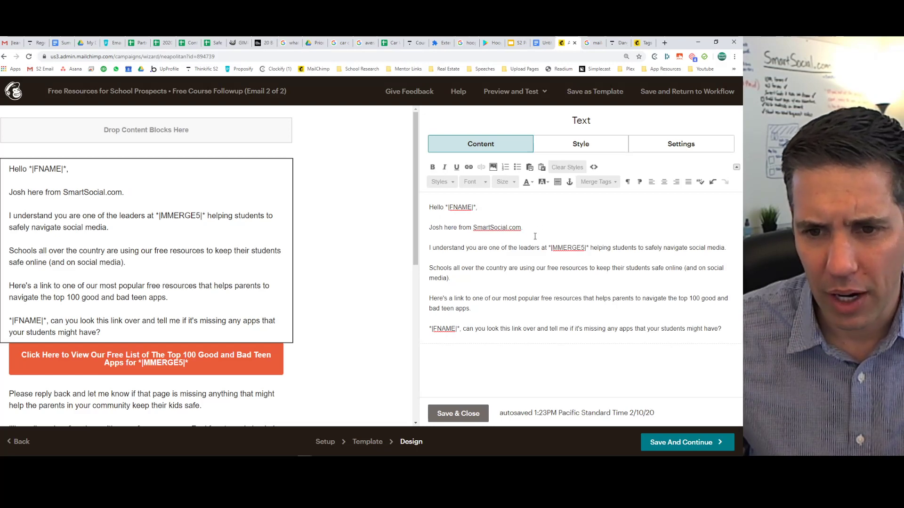
{"action": "key", "text": "Return"}
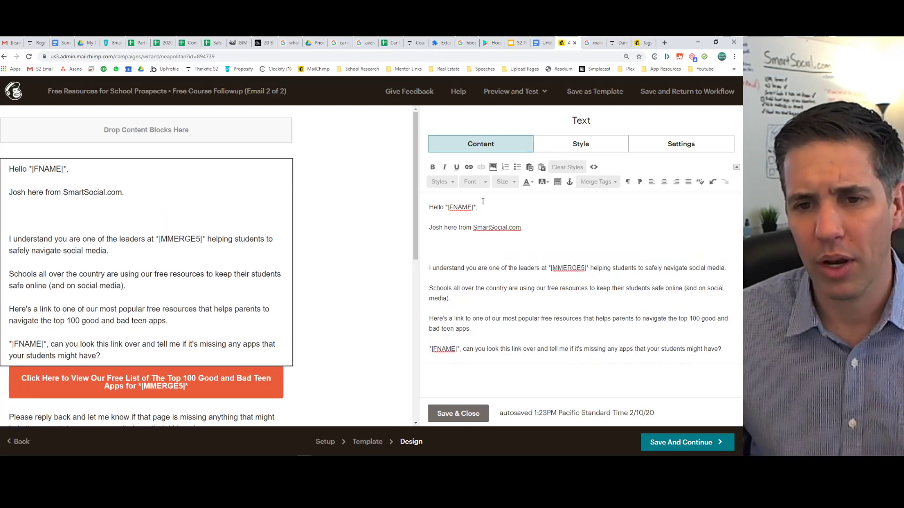
Search Content Studio for 'danger', upload the iPhone dangers image, and insert it.
{"action": "left_click", "coordinate": [493, 167]}
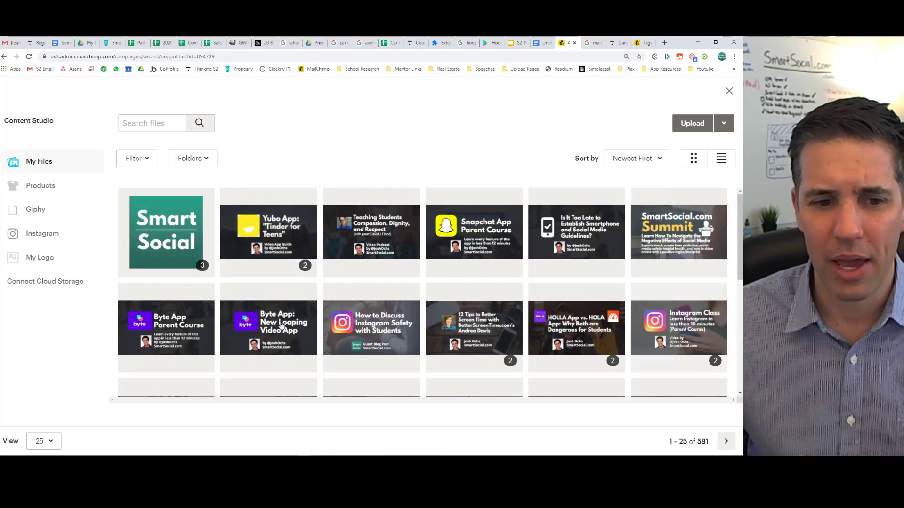
{"action": "scroll", "coordinate": [187, 265], "scroll_direction": "down", "scroll_amount": 5}
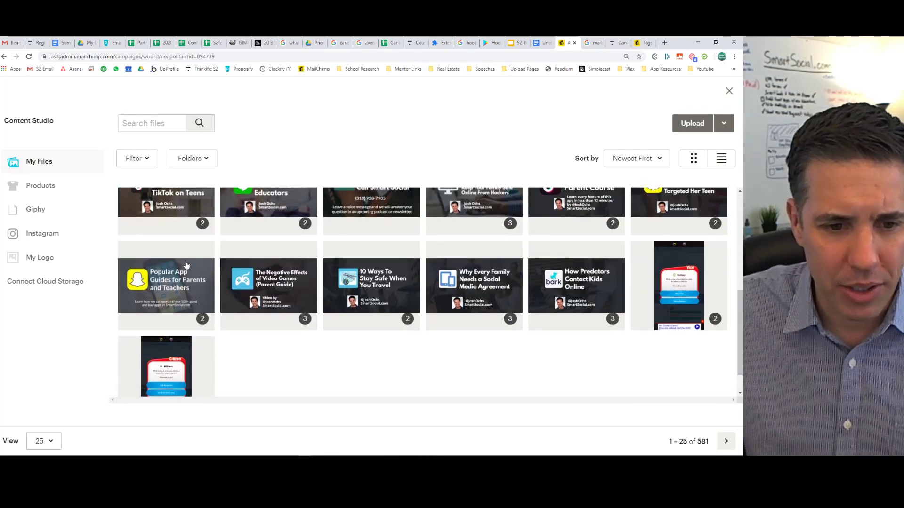
{"action": "scroll", "coordinate": [183, 254], "scroll_direction": "up", "scroll_amount": 5}
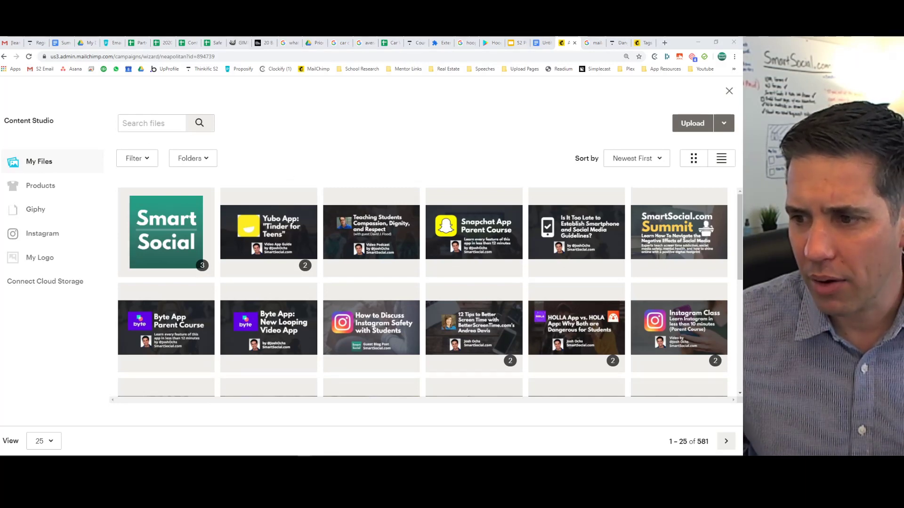
{"action": "left_click", "coordinate": [136, 124]}
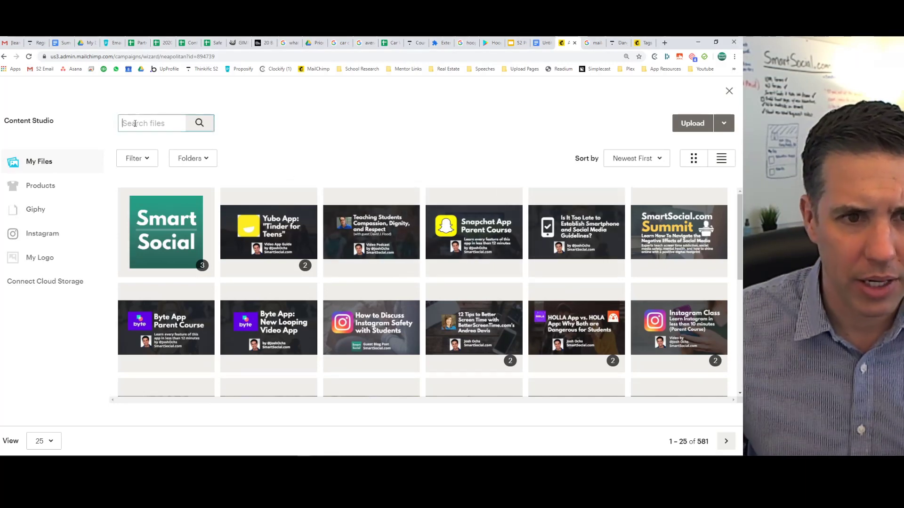
{"action": "type", "text": "danger"}
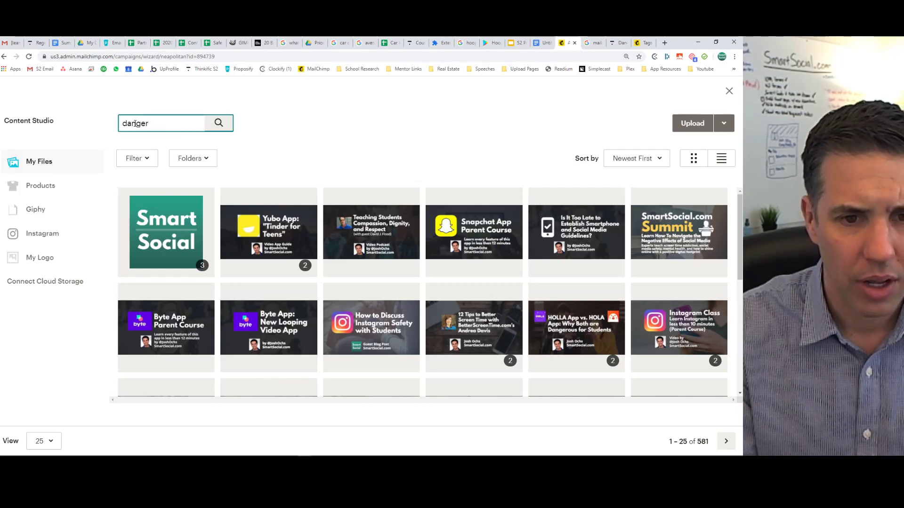
{"action": "key", "text": "Return"}
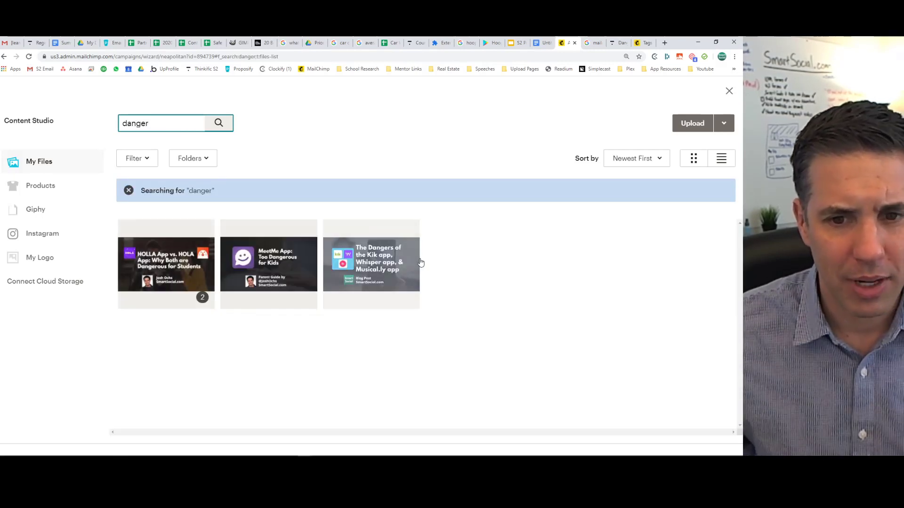
{"action": "key", "text": "alt+Tab"}
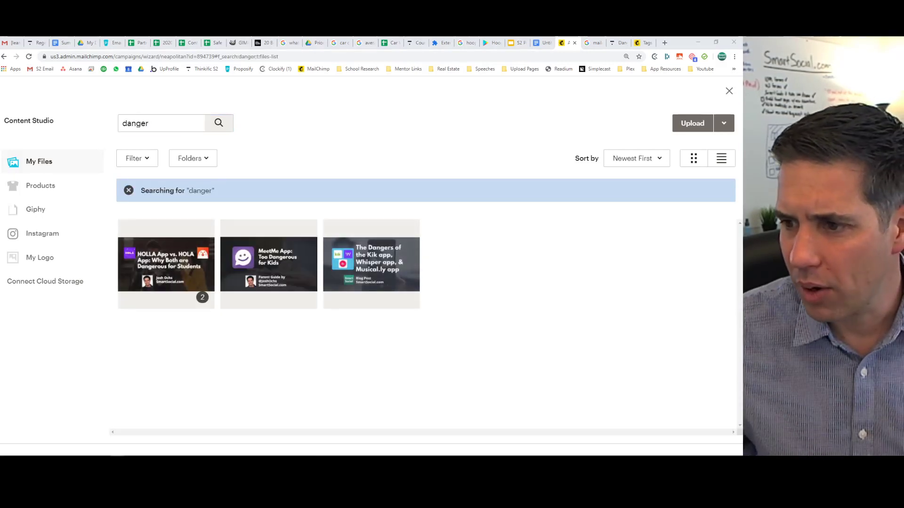
{"action": "left_click_drag", "start_coordinate": [0, 283], "coordinate": [286, 267]}
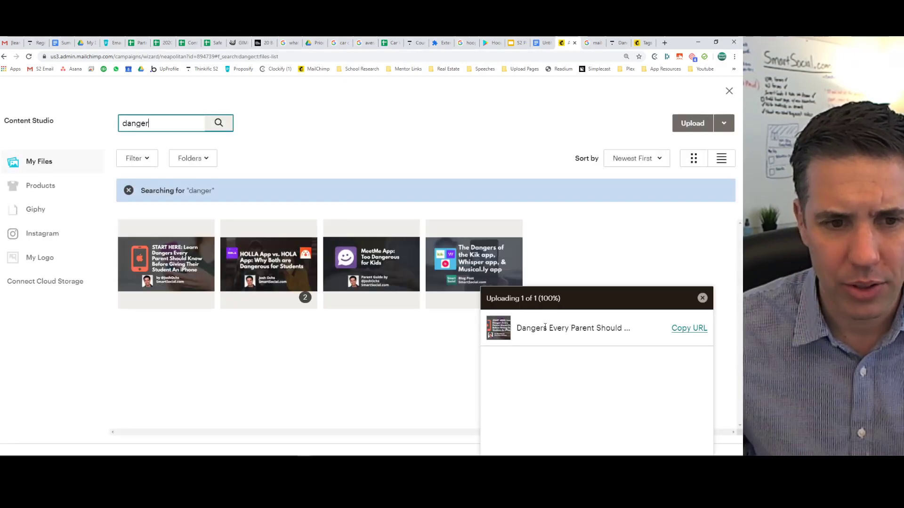
{"action": "left_click_drag", "start_coordinate": [1, 198], "coordinate": [903, 232]}
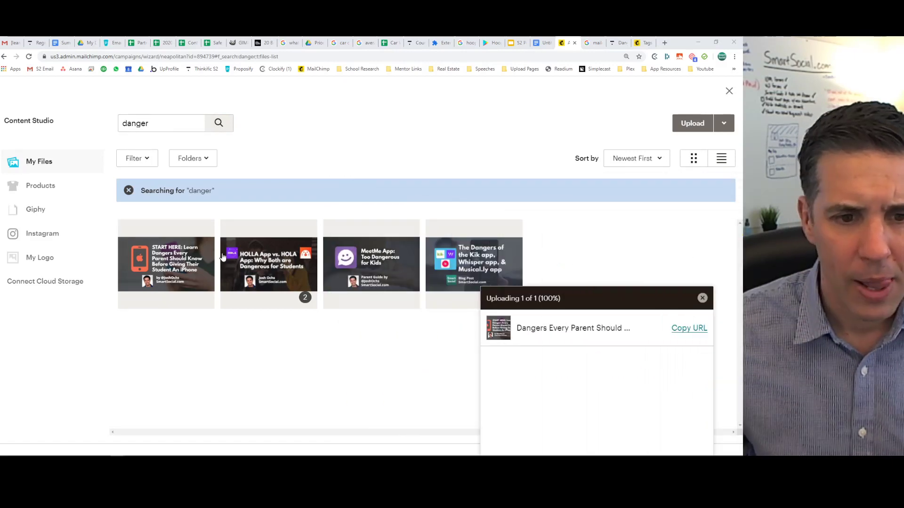
{"action": "left_click", "coordinate": [158, 273]}
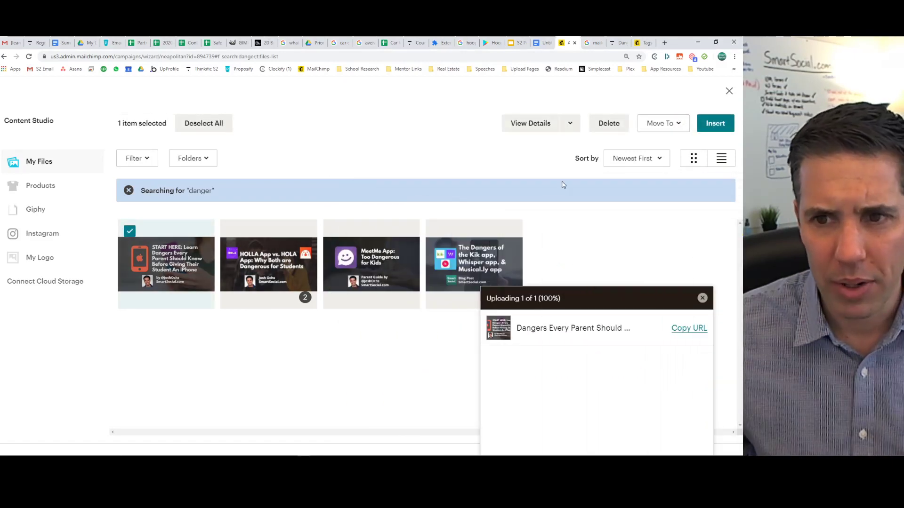
{"action": "left_click", "coordinate": [714, 124]}
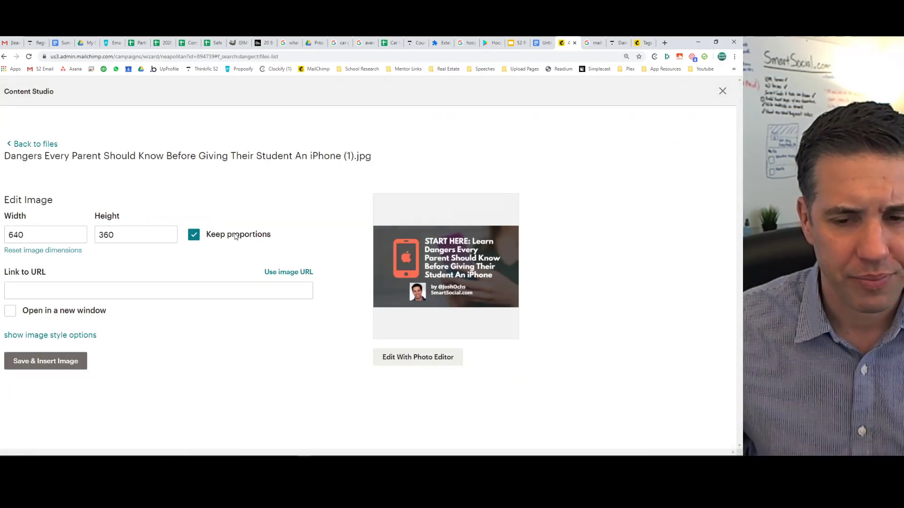
Set the image width to 300 and link it to the course URL, opening in a new window.
{"action": "left_click_drag", "start_coordinate": [53, 237], "coordinate": [2, 231]}
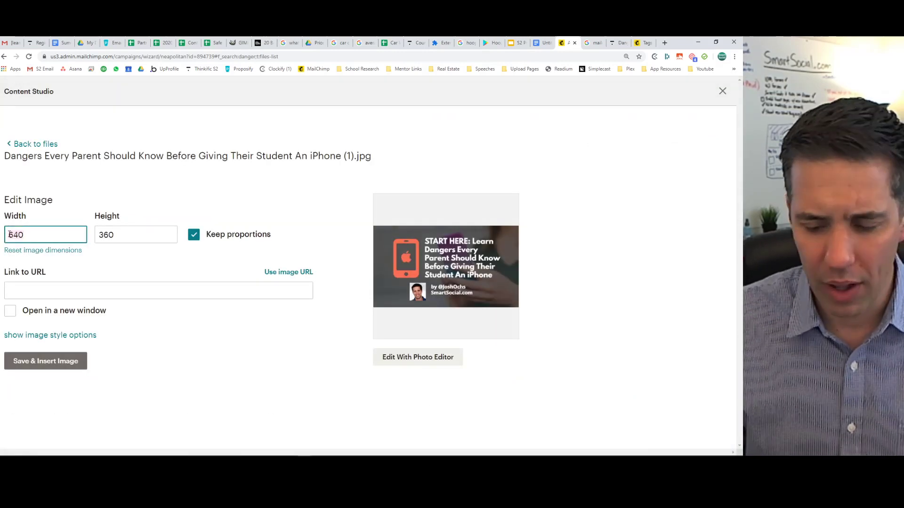
{"action": "type", "text": "300"}
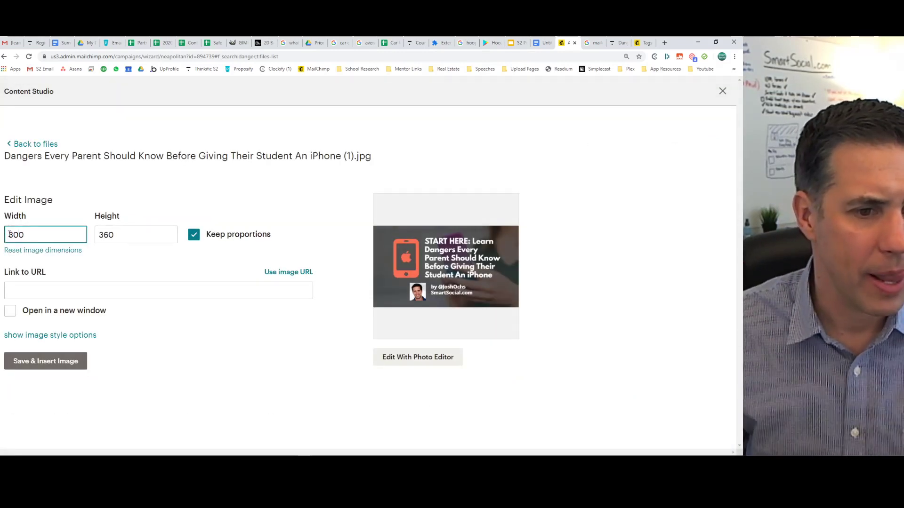
{"action": "left_click", "coordinate": [615, 43]}
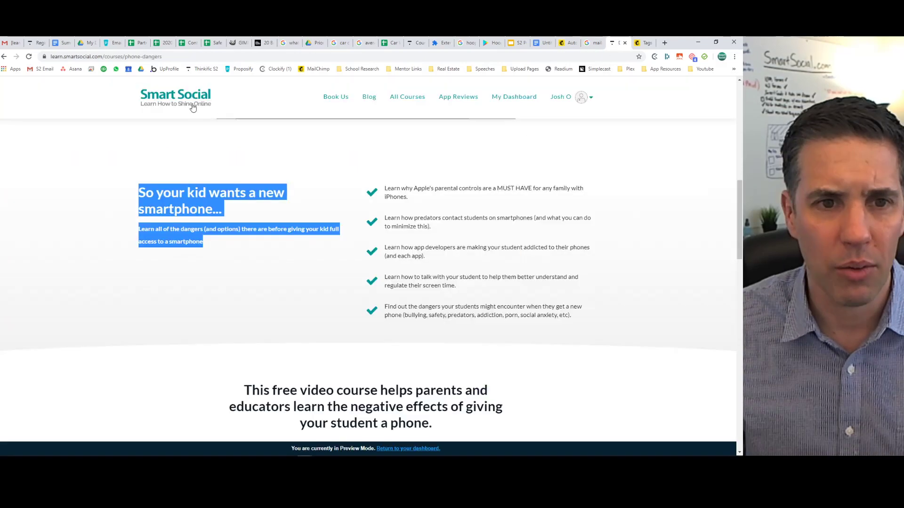
{"action": "left_click", "coordinate": [175, 57]}
{"action": "key", "text": "ctrl+c"}
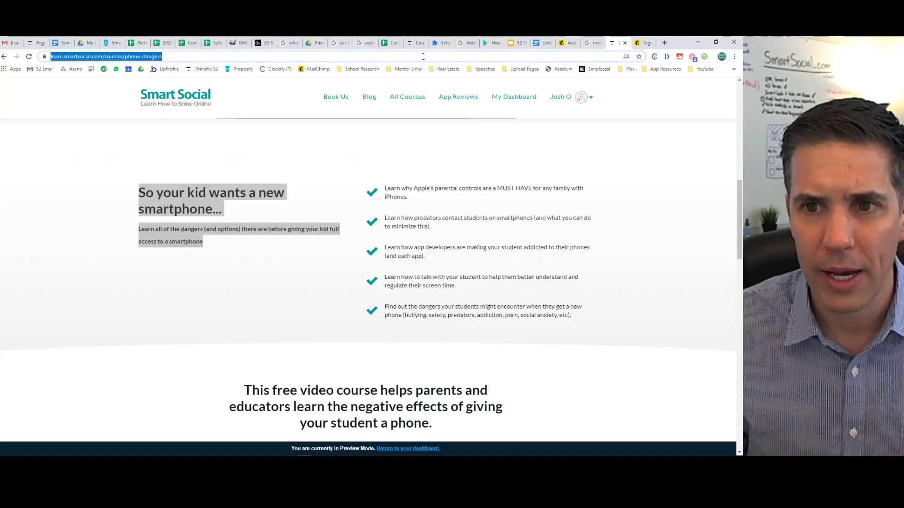
{"action": "left_click", "coordinate": [565, 43]}
{"action": "left_click", "coordinate": [50, 290]}
{"action": "key", "text": "ctrl+v"}
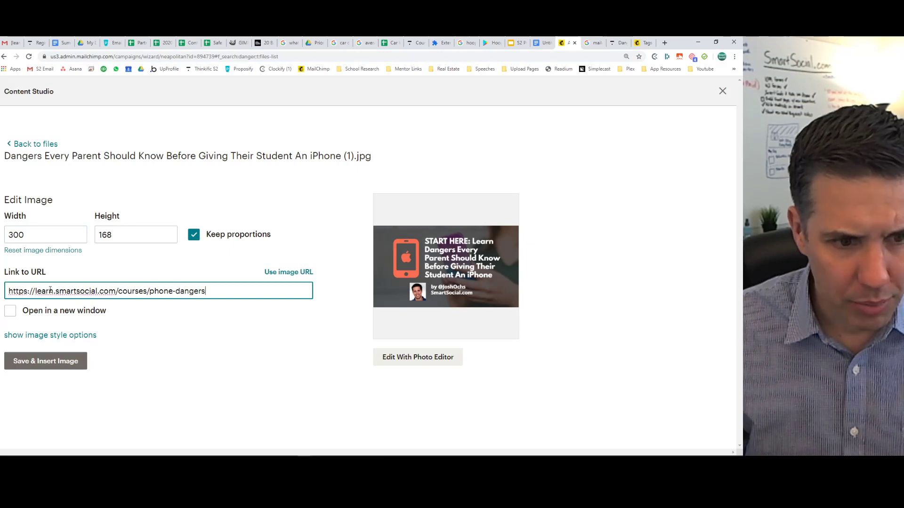
{"action": "left_click", "coordinate": [10, 313]}
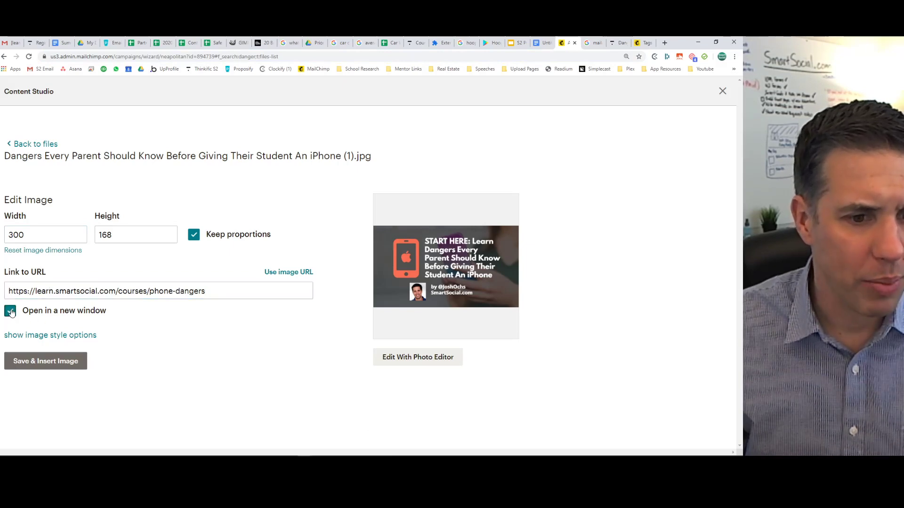
Give the image alt text 'Cell Phone Dangers' and align it right.
{"action": "left_click", "coordinate": [31, 336]}
{"action": "scroll", "coordinate": [209, 320], "scroll_direction": "down", "scroll_amount": 4}
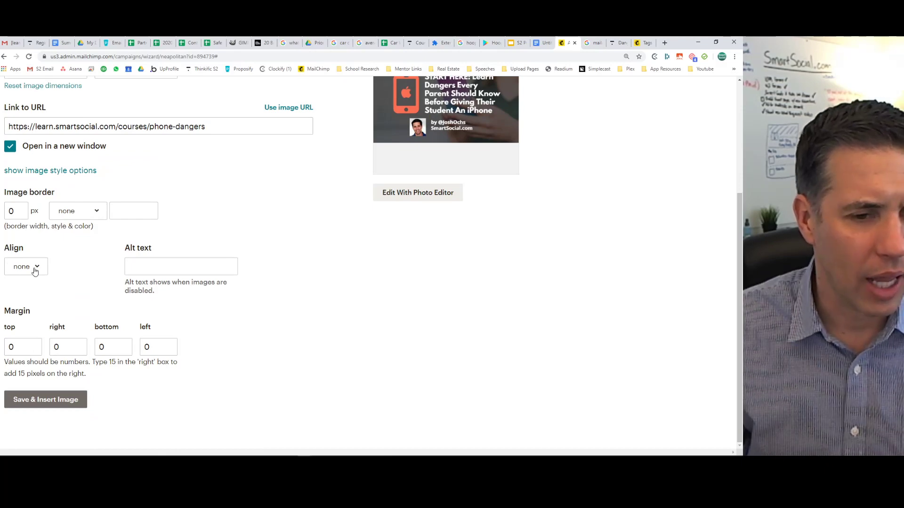
{"action": "left_click", "coordinate": [161, 267]}
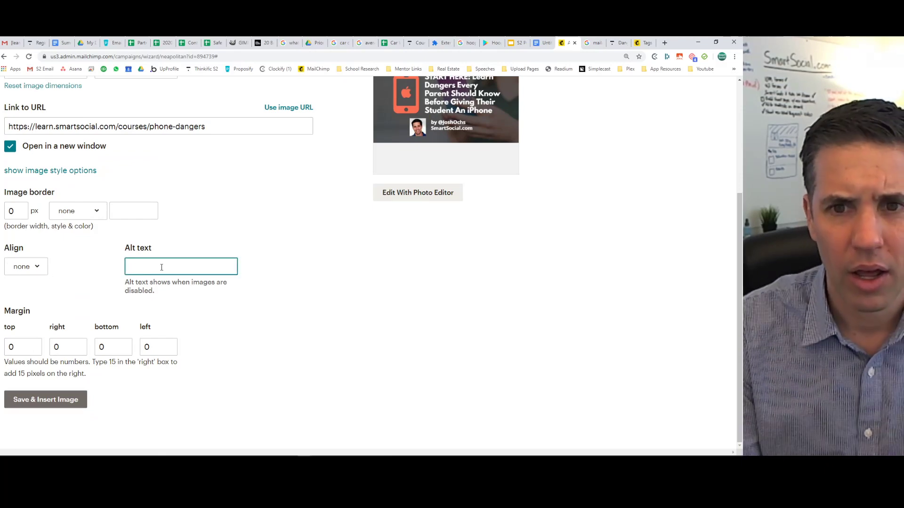
{"action": "type", "text": "Cell P"}
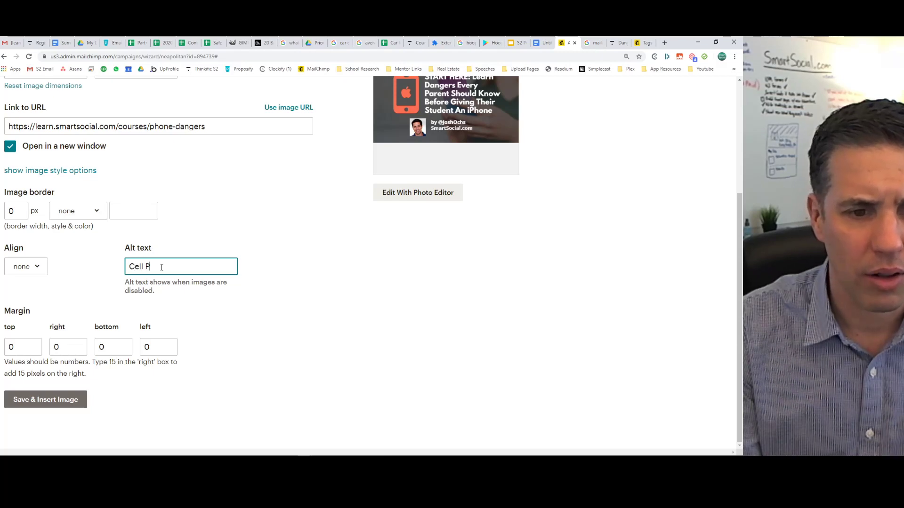
{"action": "type", "text": "hone Dangers"}
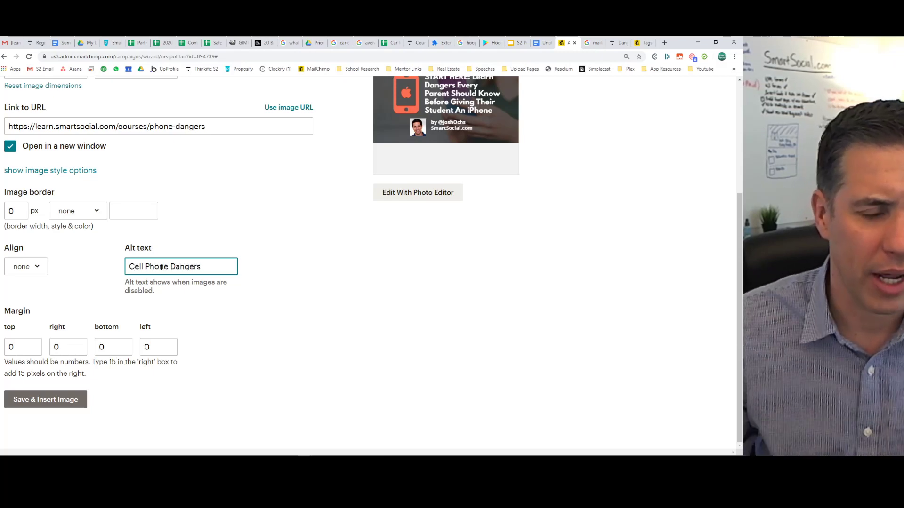
{"action": "left_click", "coordinate": [24, 267]}
{"action": "left_click", "coordinate": [21, 359]}
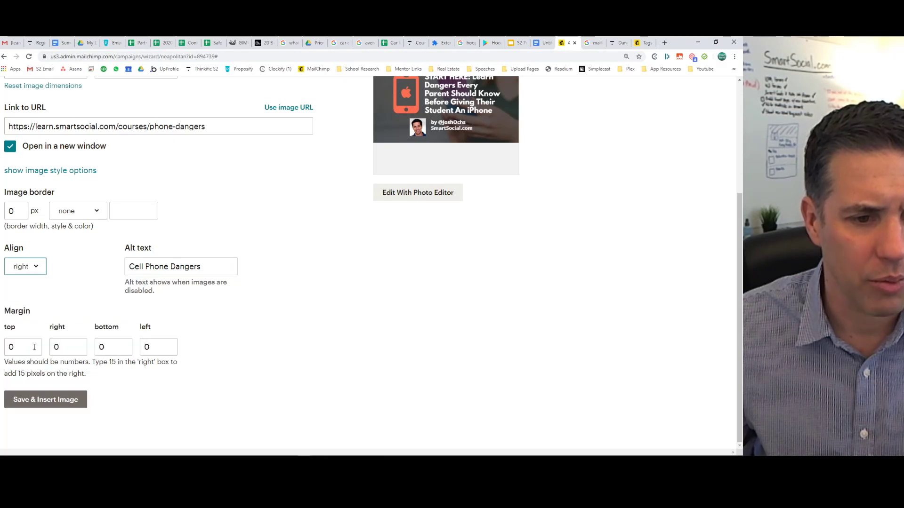
Set the top, left and bottom margins to 5 and insert the image.
{"action": "left_click", "coordinate": [9, 348]}
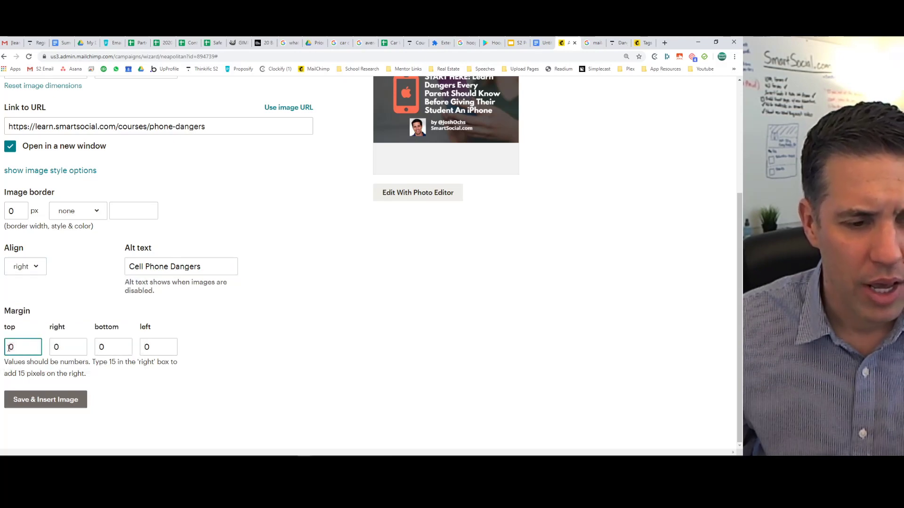
{"action": "key", "text": "Delete"}
{"action": "type", "text": "5"}
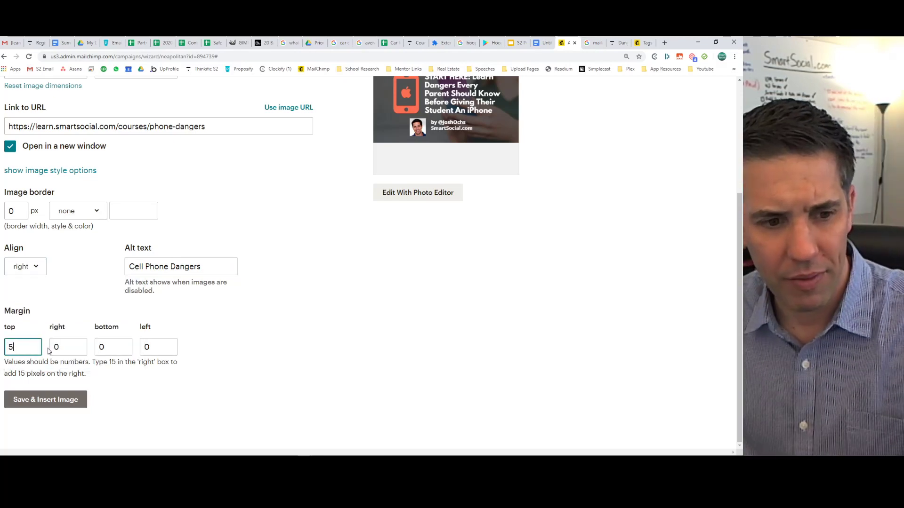
{"action": "left_click", "coordinate": [154, 347]}
{"action": "key", "text": "BackSpace"}
{"action": "type", "text": "5"}
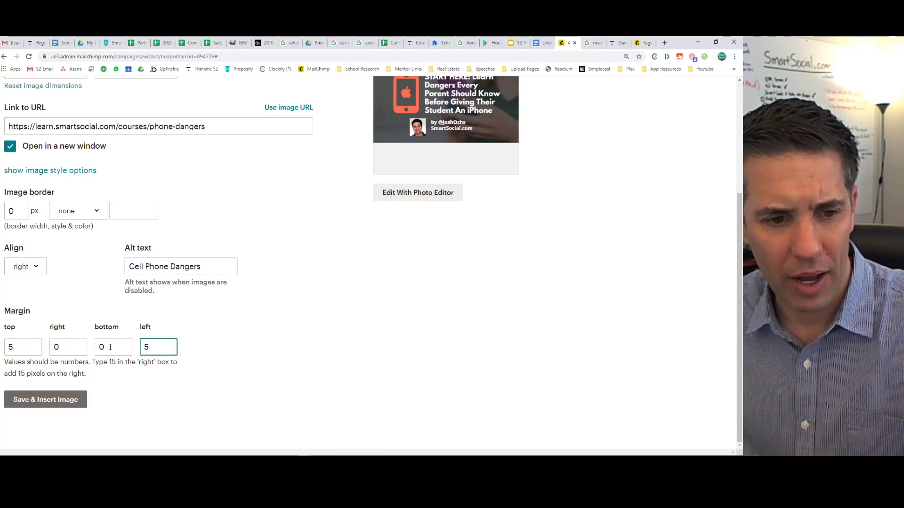
{"action": "left_click", "coordinate": [107, 347]}
{"action": "key", "text": "BackSpace"}
{"action": "type", "text": "5"}
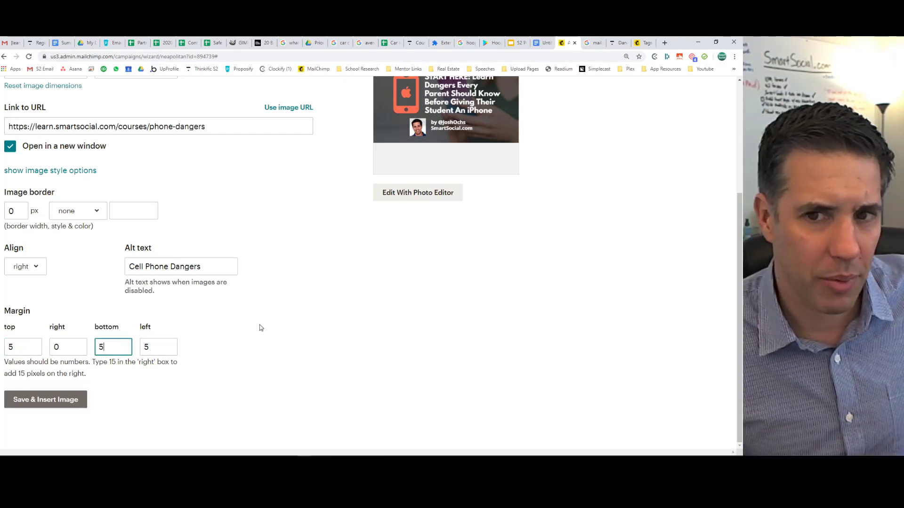
{"action": "left_click", "coordinate": [46, 400]}
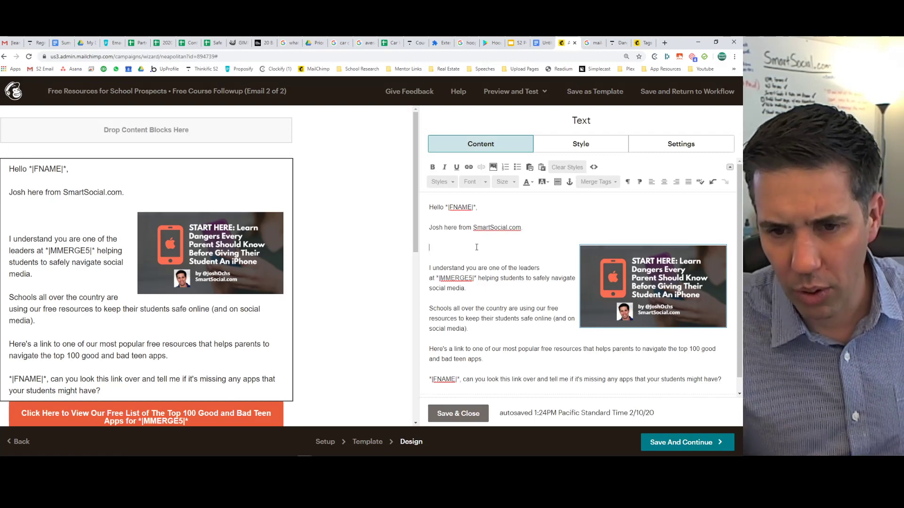
Remove the blank line above the body paragraph.
{"action": "key", "text": "Delete"}
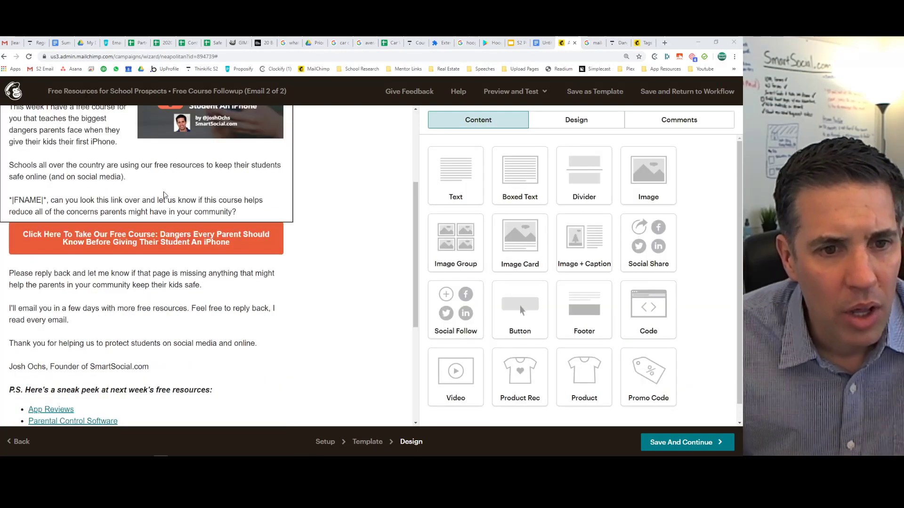
{"action": "scroll", "coordinate": [83, 220], "scroll_direction": "up", "scroll_amount": 3}
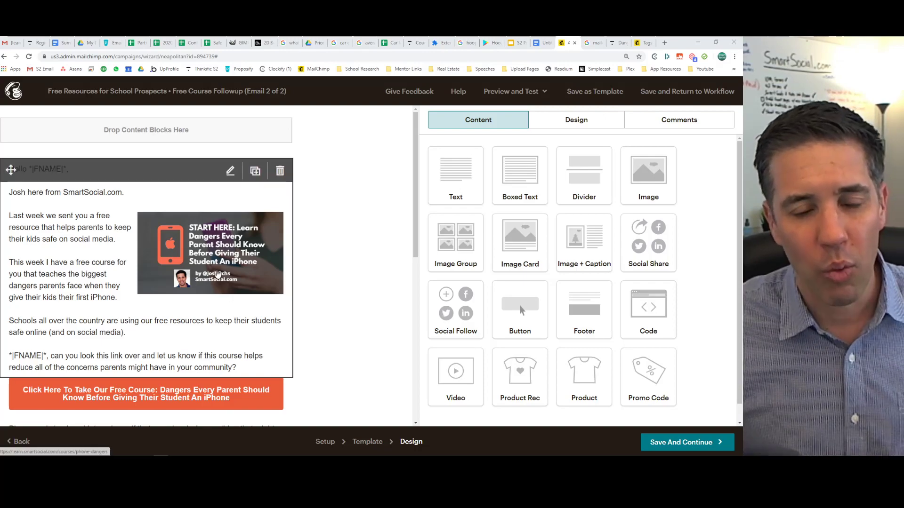
Confirm the image's link to the phone-dangers course page, opening in a new window, and save it.
{"action": "left_click", "coordinate": [218, 273]}
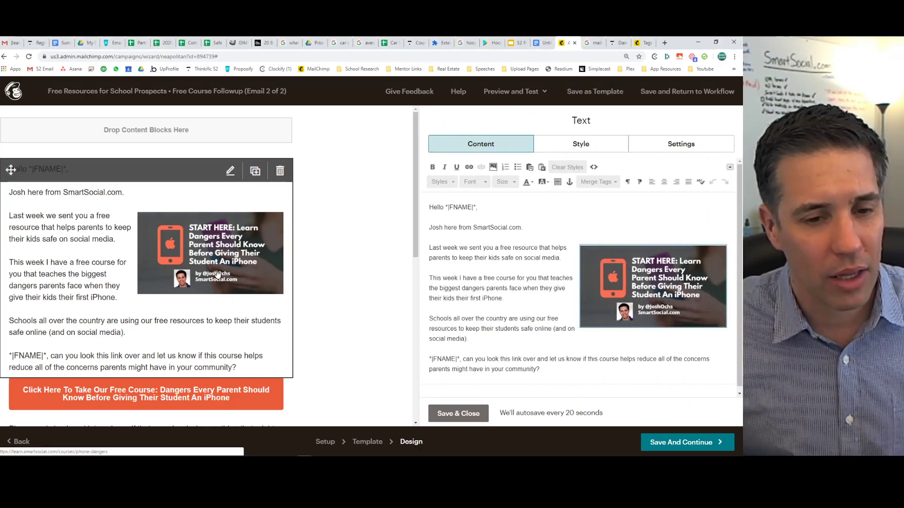
{"action": "left_click", "coordinate": [635, 281]}
{"action": "double_click", "coordinate": [635, 281]}
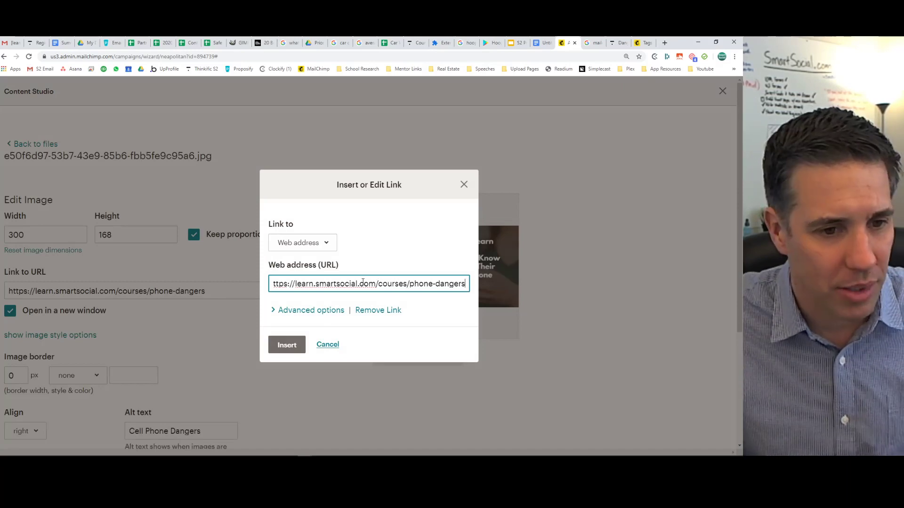
{"action": "left_click", "coordinate": [324, 311]}
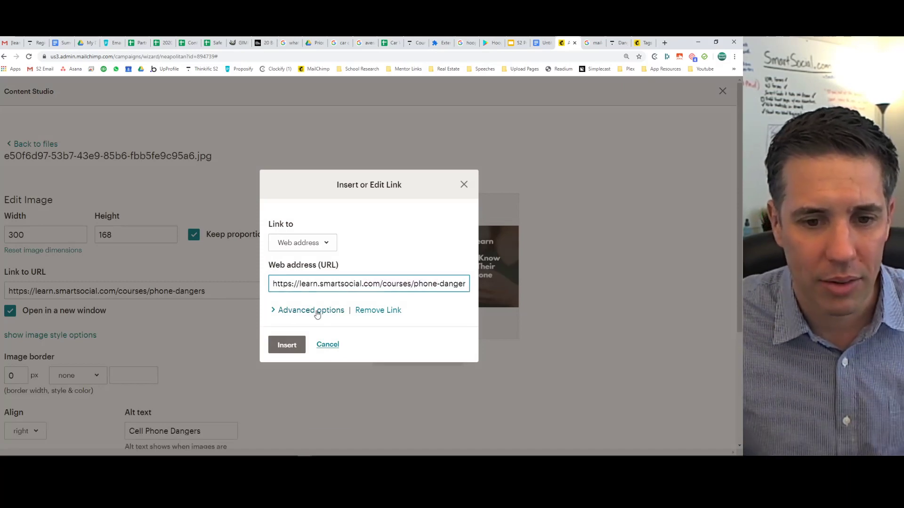
{"action": "left_click", "coordinate": [287, 411]}
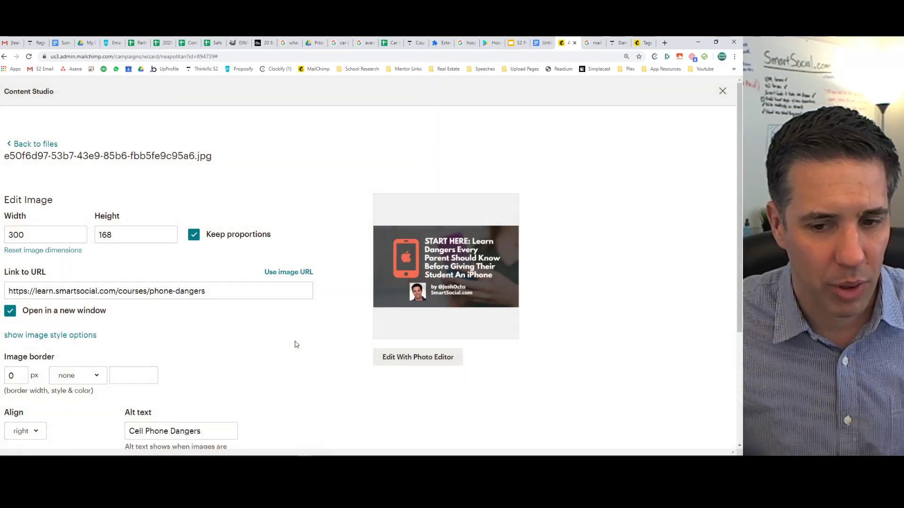
{"action": "scroll", "coordinate": [296, 344], "scroll_direction": "down", "scroll_amount": 3}
{"action": "scroll", "coordinate": [296, 344], "scroll_direction": "up", "scroll_amount": 3}
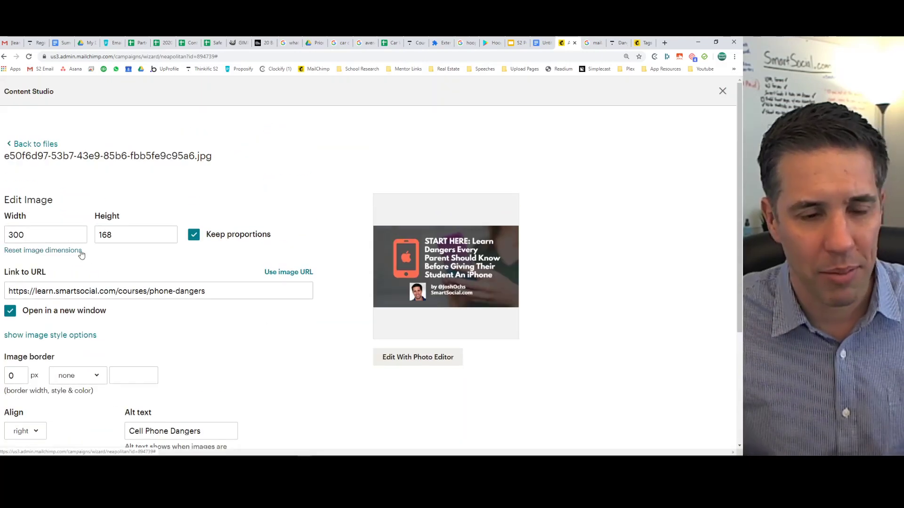
{"action": "scroll", "coordinate": [200, 254], "scroll_direction": "down", "scroll_amount": 4}
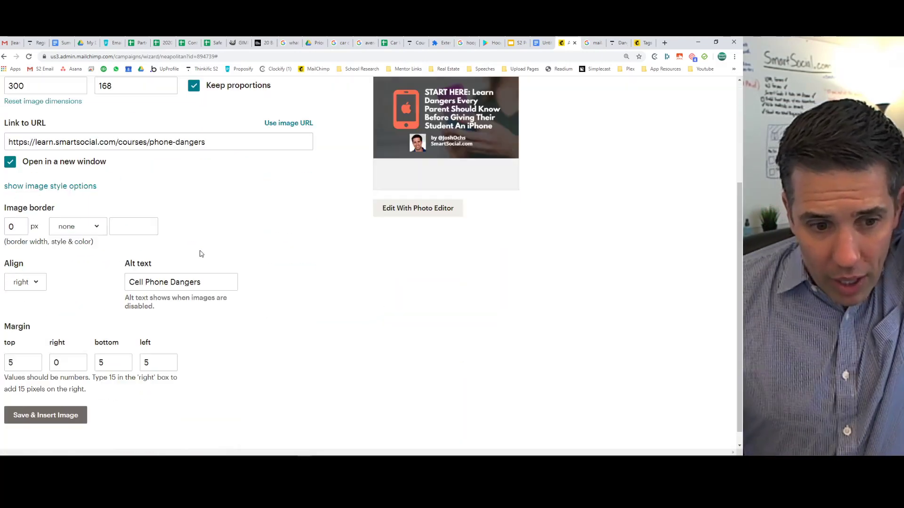
{"action": "left_click", "coordinate": [44, 399]}
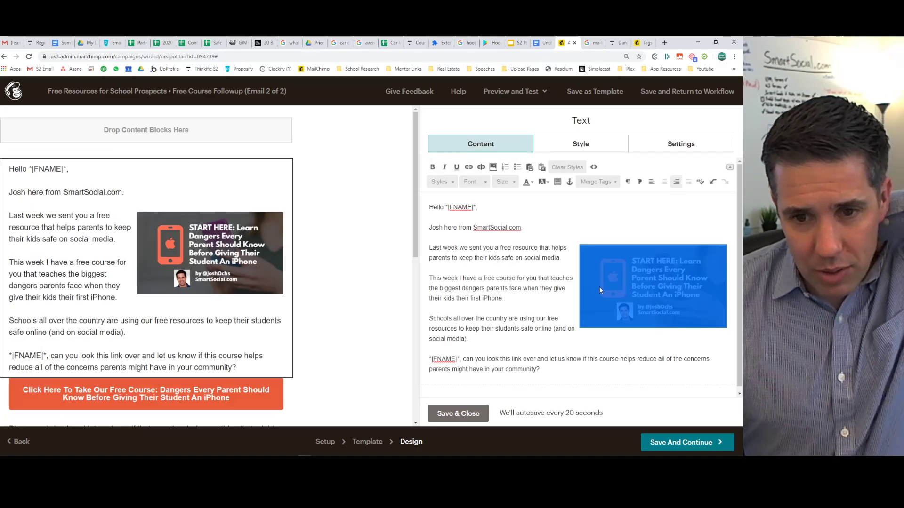
{"action": "left_click", "coordinate": [551, 282]}
{"action": "scroll", "coordinate": [182, 282], "scroll_direction": "down", "scroll_amount": 5}
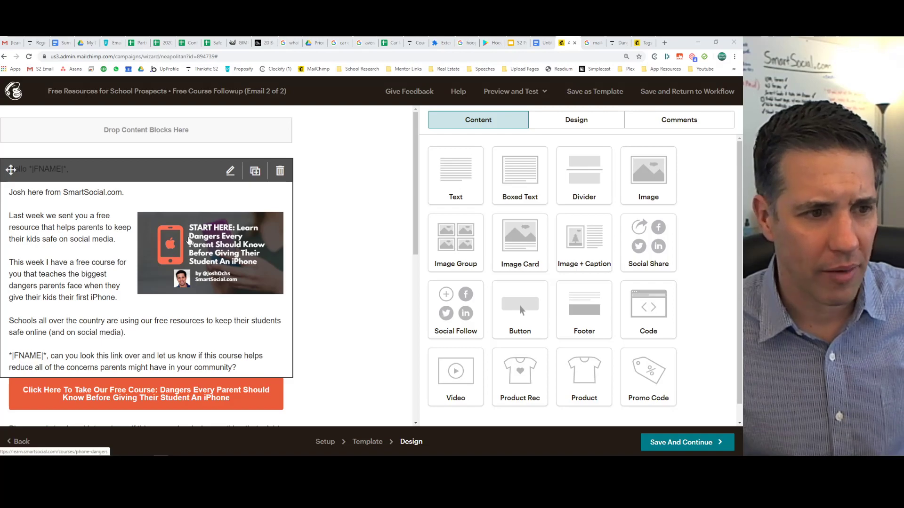
Change 'share' to 'forward these links to' in the P.S. line, copy it, and save.
{"action": "scroll", "coordinate": [306, 232], "scroll_direction": "down", "scroll_amount": 5}
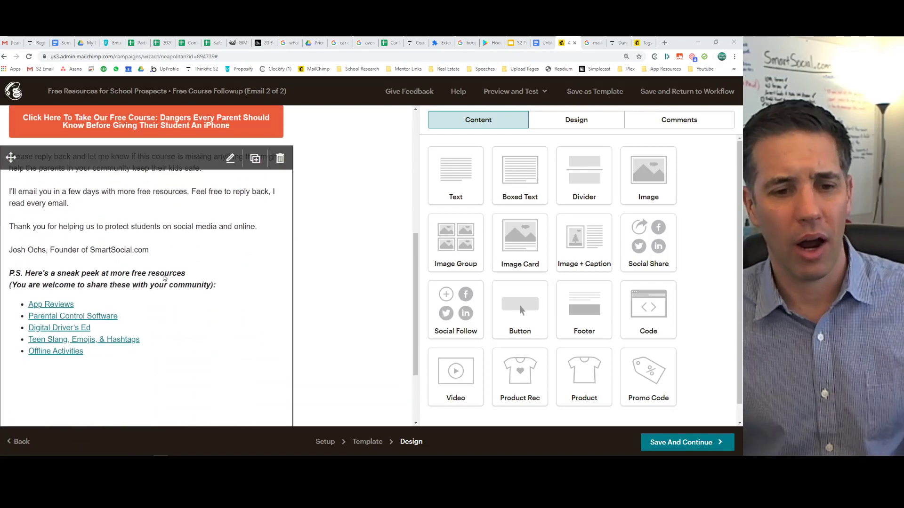
{"action": "left_click", "coordinate": [164, 278]}
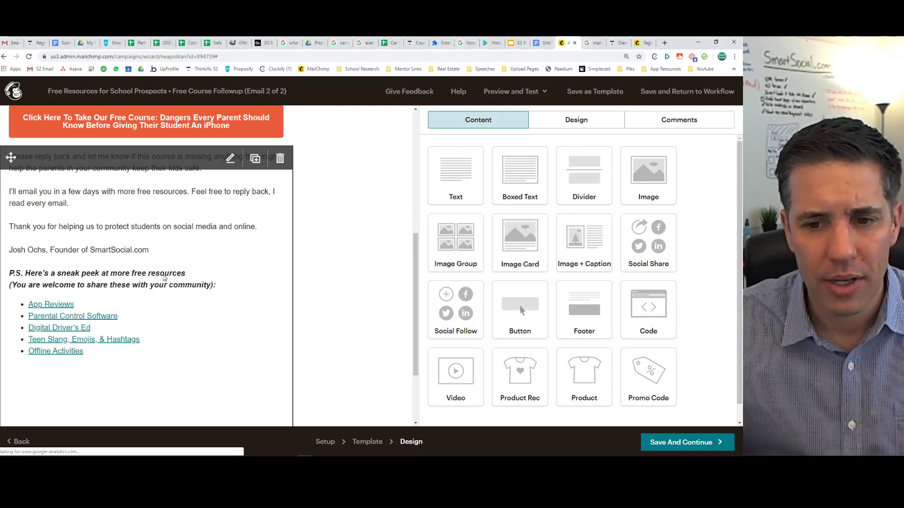
{"action": "left_click_drag", "start_coordinate": [597, 307], "coordinate": [422, 306]}
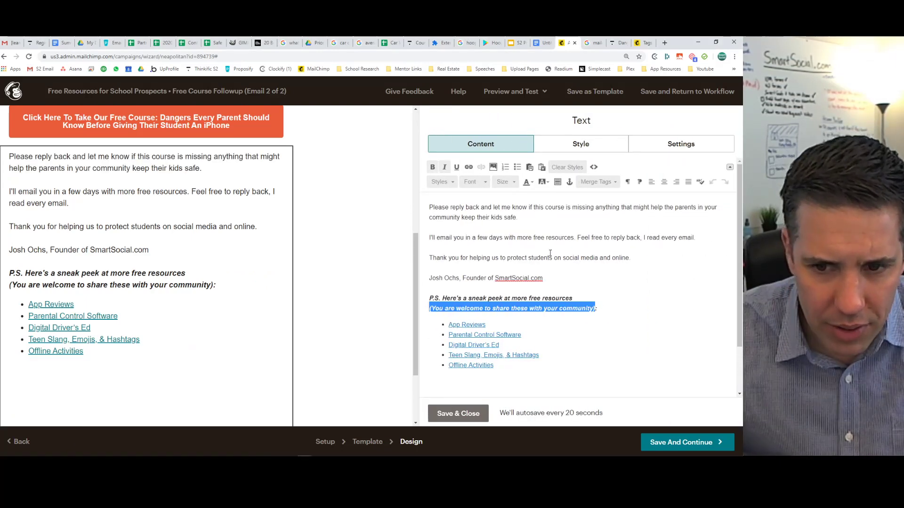
{"action": "left_click", "coordinate": [529, 308]}
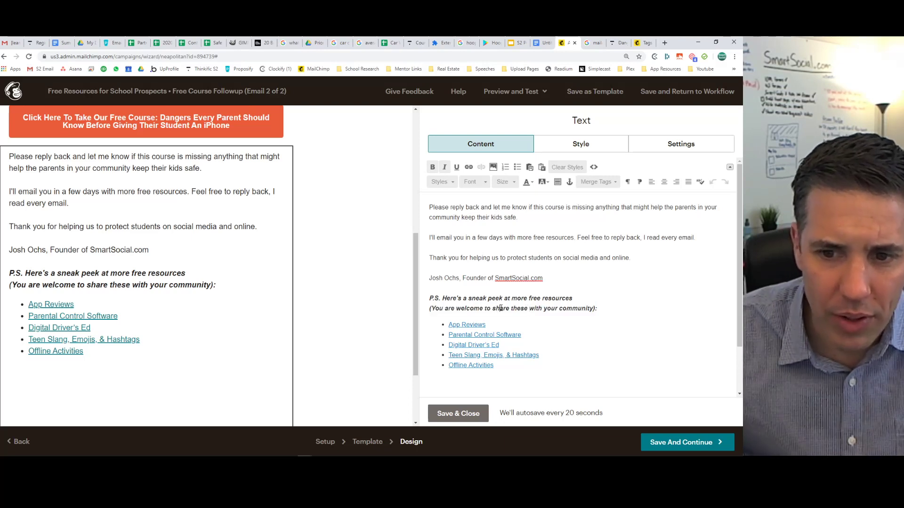
{"action": "double_click", "coordinate": [501, 309]}
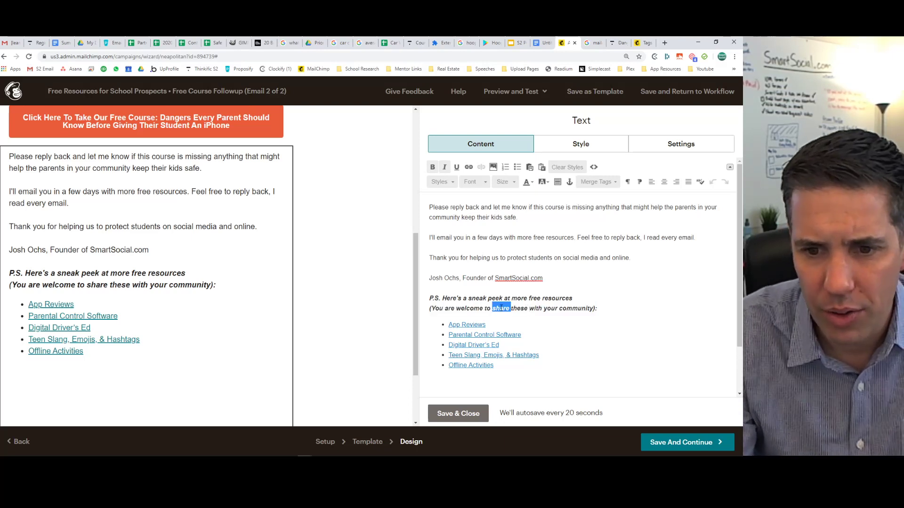
{"action": "type", "text": "forward t"}
{"action": "type", "text": "links"}
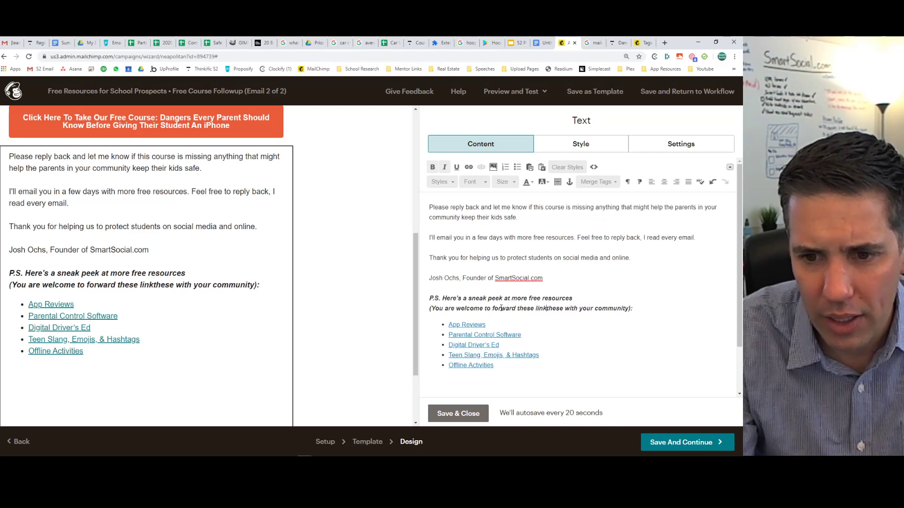
{"action": "key", "text": "Delete"}
{"action": "key", "text": "Delete"}
{"action": "key", "text": "Delete"}
{"action": "key", "text": "Delete"}
{"action": "key", "text": "Delete"}
{"action": "key", "text": "Delete"}
{"action": "key", "text": "Delete"}
{"action": "key", "text": "Delete"}
{"action": "key", "text": "Delete"}
{"action": "key", "text": "Delete"}
{"action": "key", "text": "Delete"}
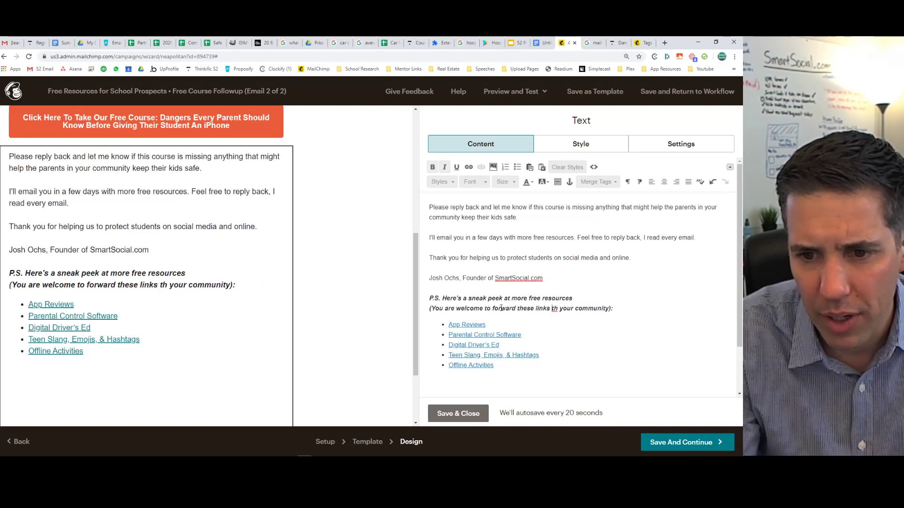
{"action": "type", "text": "to"}
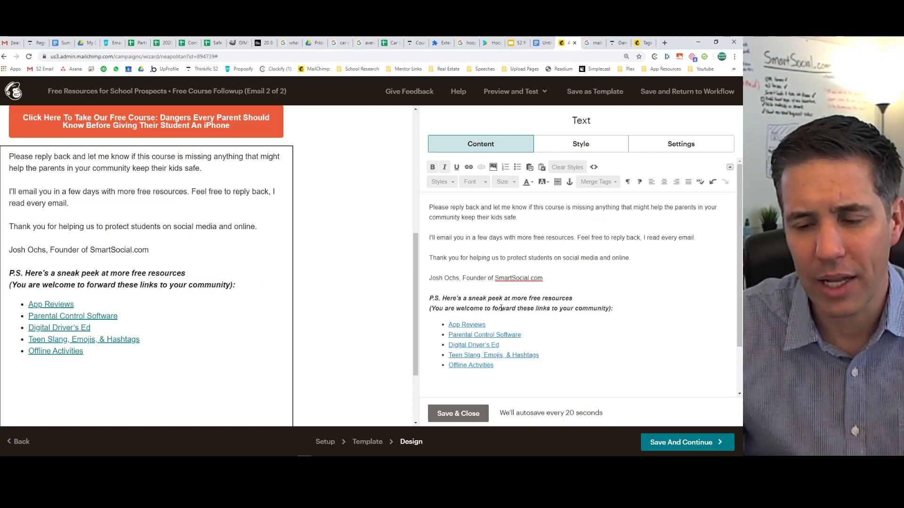
{"action": "left_click_drag", "start_coordinate": [611, 308], "coordinate": [422, 307]}
{"action": "key", "text": "ctrl+c"}
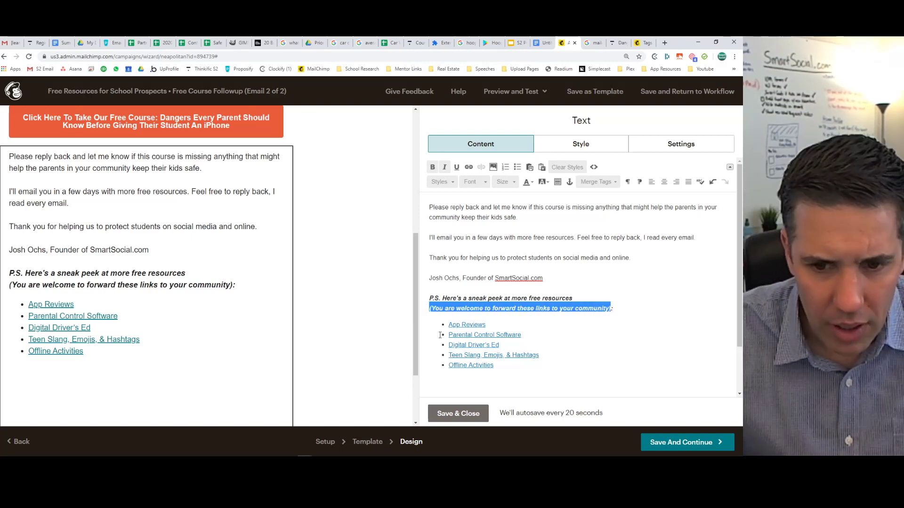
{"action": "left_click", "coordinate": [458, 414]}
{"action": "scroll", "coordinate": [165, 245], "scroll_direction": "up", "scroll_amount": 3}
Paste the forward-these-links line with a blank line above 'Please reply back' and save.
{"action": "left_click", "coordinate": [161, 211]}
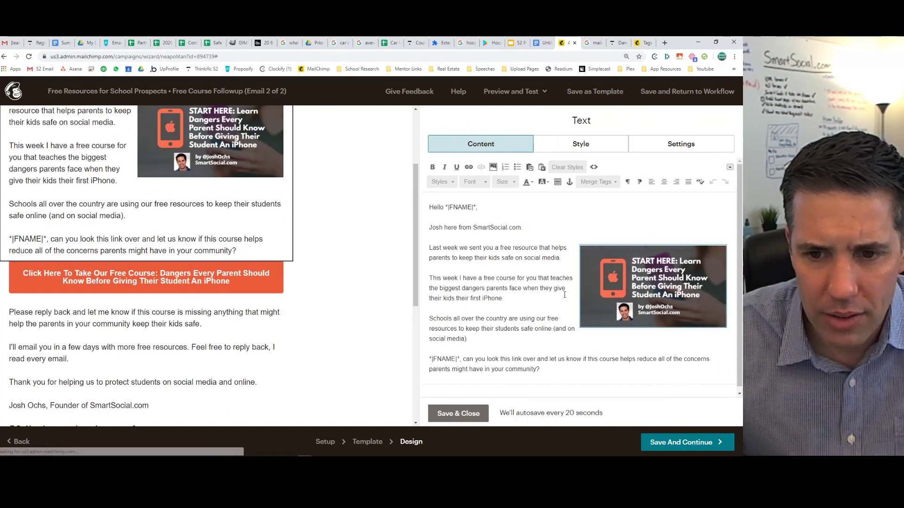
{"action": "left_click", "coordinate": [192, 325]}
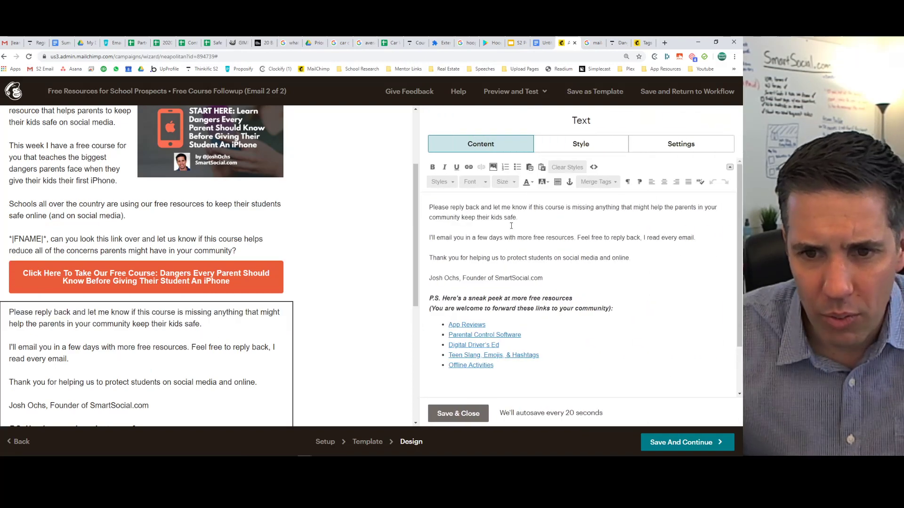
{"action": "key", "text": "Return"}
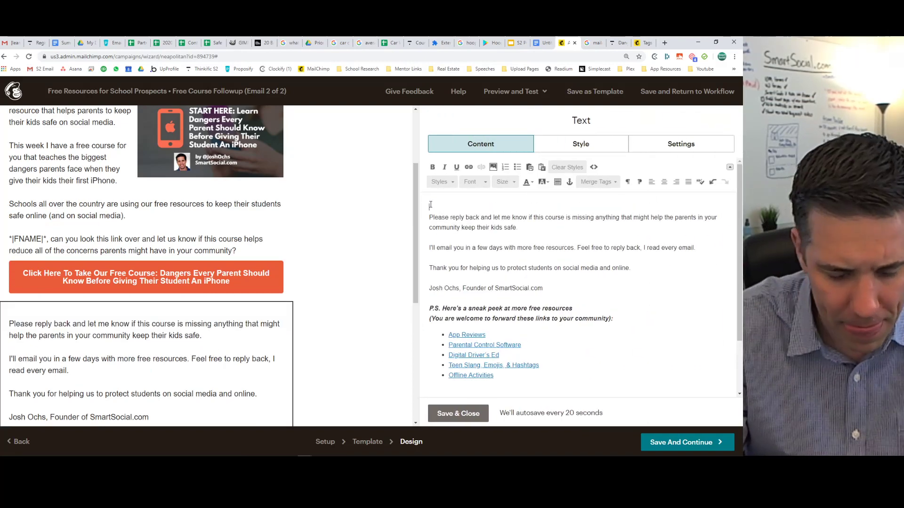
{"action": "key", "text": "ctrl+v"}
{"action": "key", "text": "Return"}
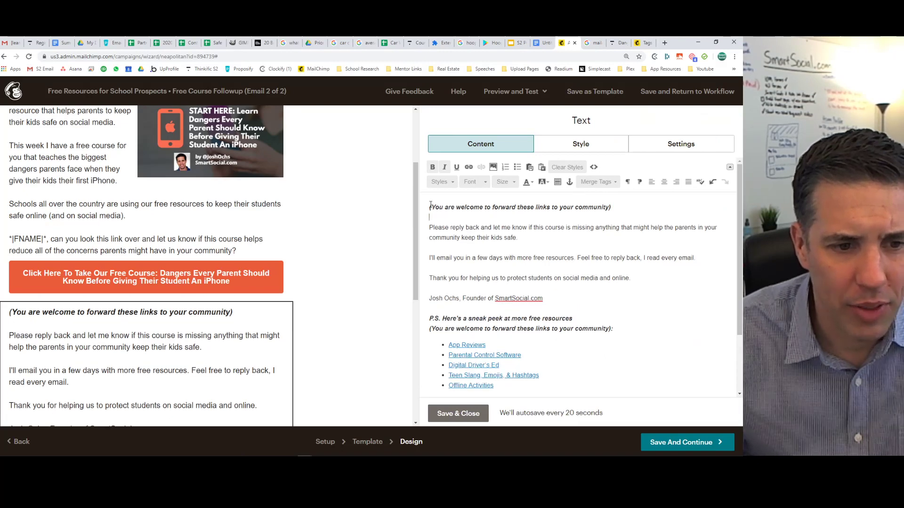
{"action": "left_click", "coordinate": [450, 414]}
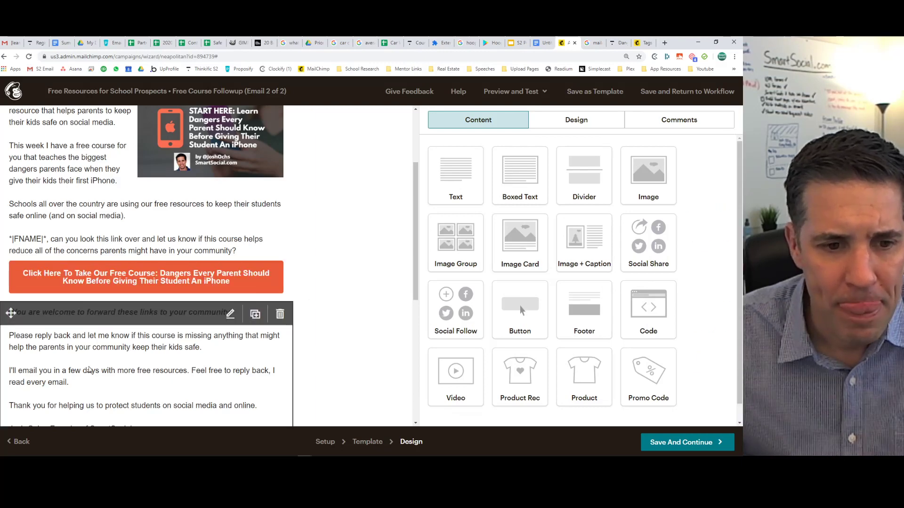
{"action": "scroll", "coordinate": [96, 345], "scroll_direction": "up", "scroll_amount": 3}
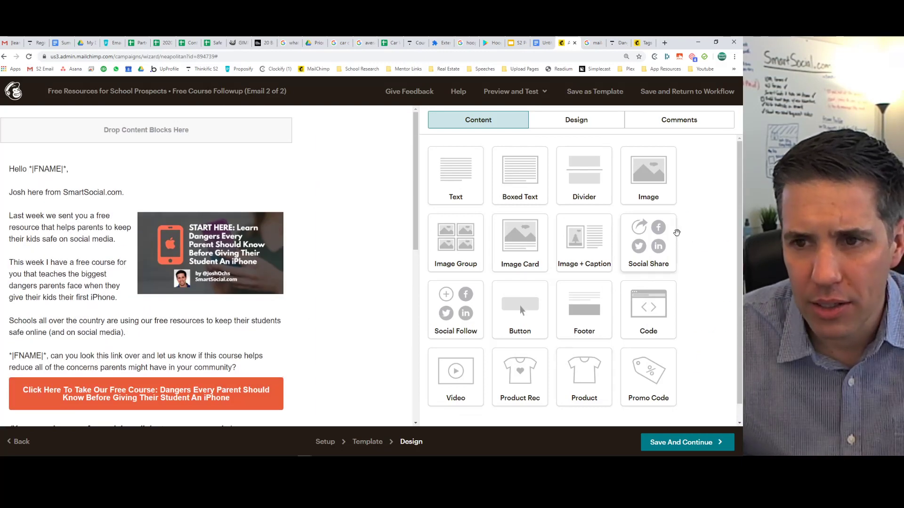
Save and return to the workflow, then pause and open the first email's design.
{"action": "left_click", "coordinate": [683, 441]}
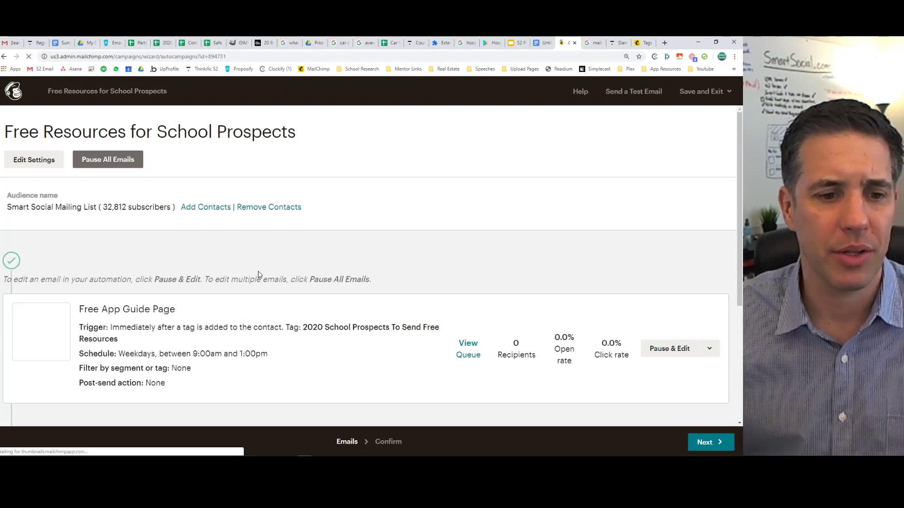
{"action": "scroll", "coordinate": [254, 272], "scroll_direction": "down", "scroll_amount": 3}
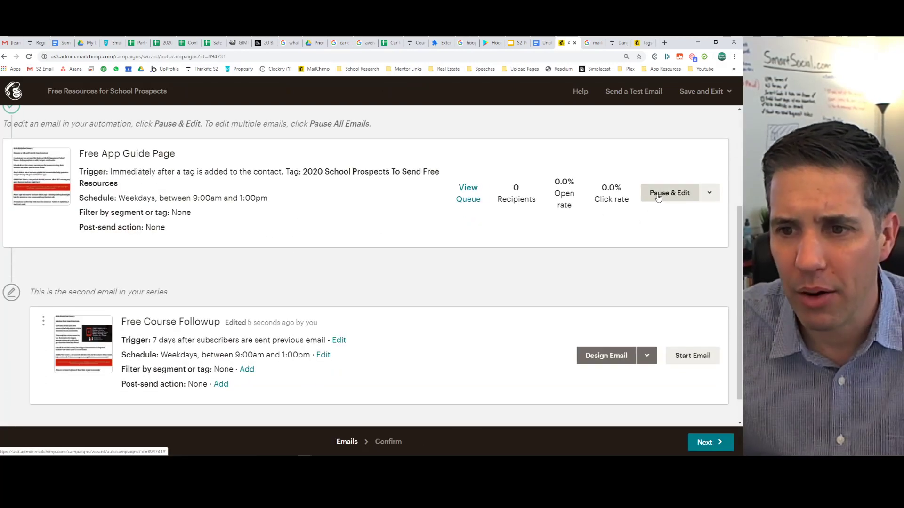
{"action": "left_click", "coordinate": [658, 196]}
{"action": "left_click", "coordinate": [658, 195]}
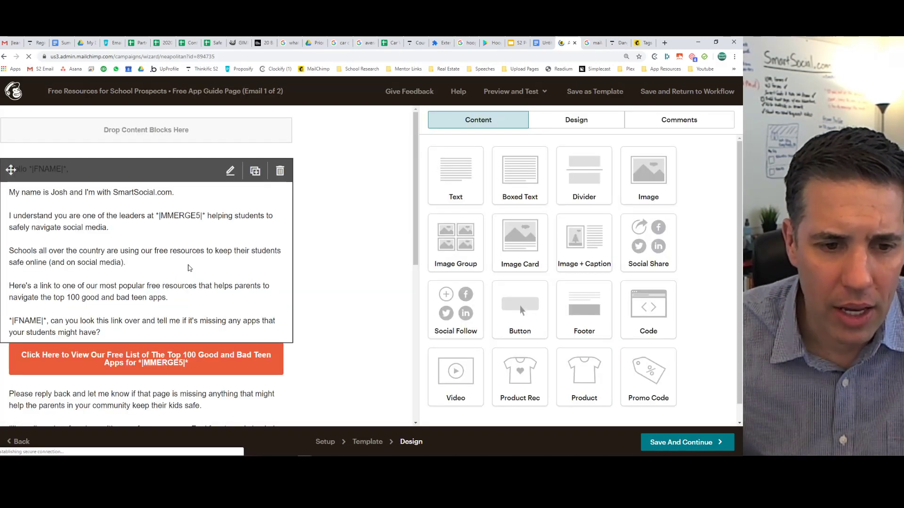
Paste the forward-these-links line above 'Please reply back' in the first email and save.
{"action": "left_click", "coordinate": [123, 400]}
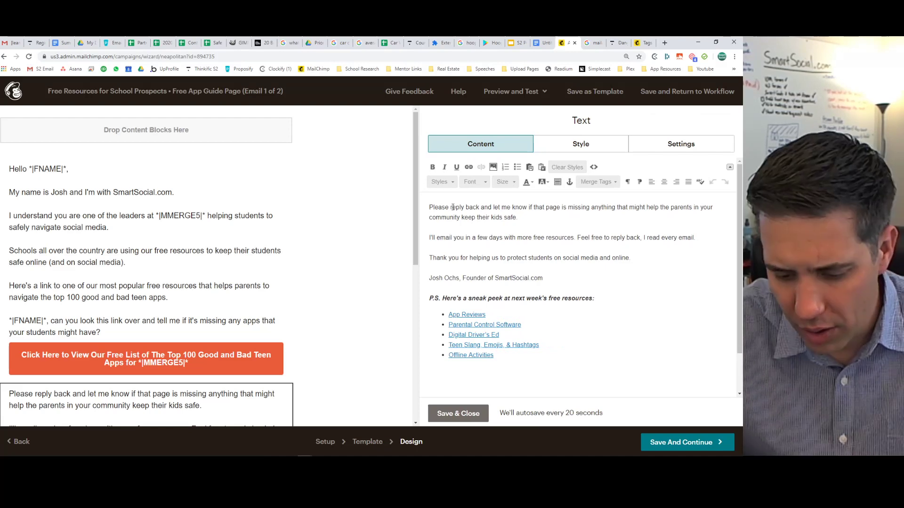
{"action": "key", "text": "ctrl+v"}
{"action": "key", "text": "Return"}
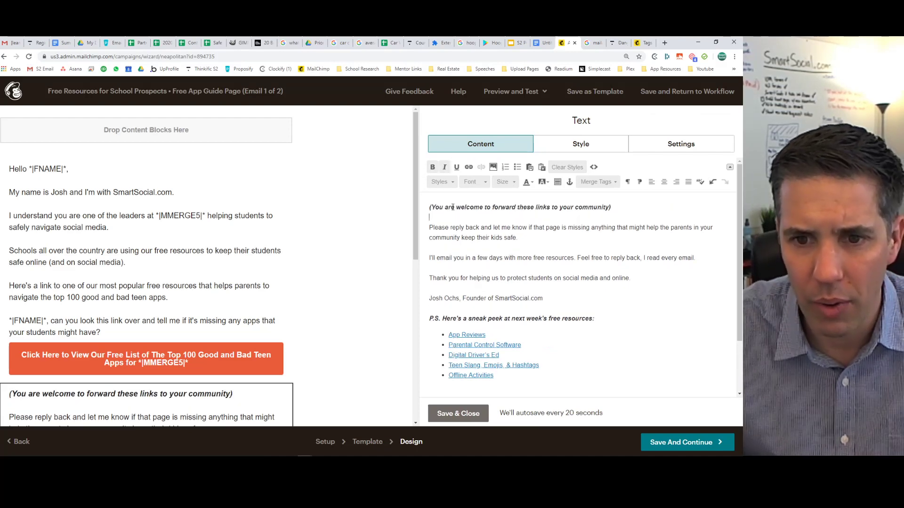
{"action": "double_click", "coordinate": [526, 208]}
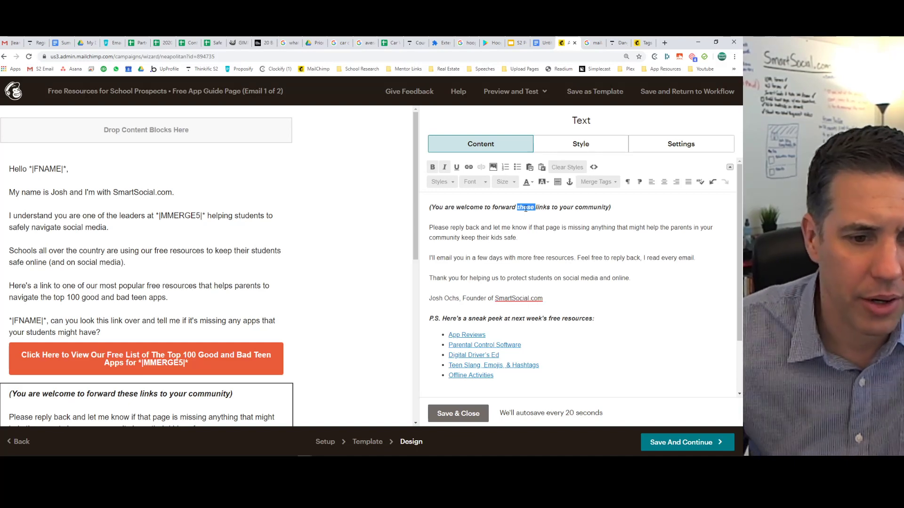
{"action": "left_click", "coordinate": [465, 412]}
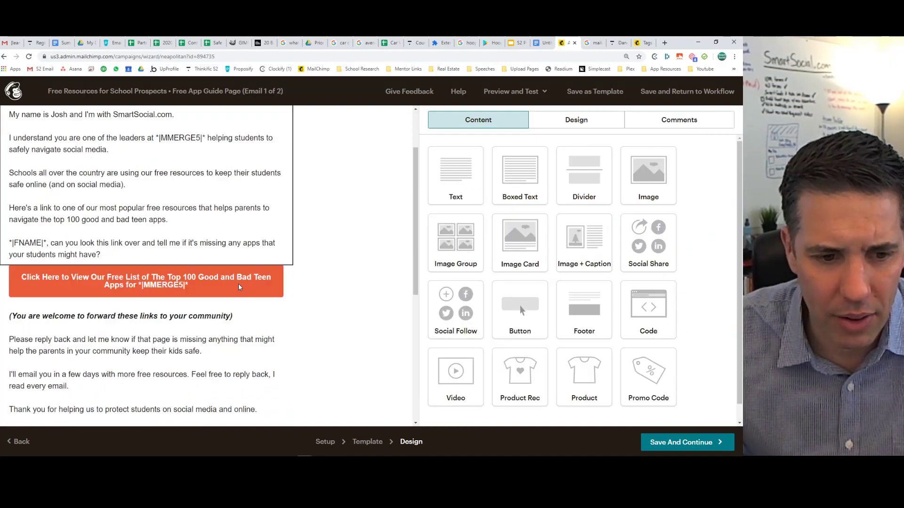
{"action": "scroll", "coordinate": [169, 274], "scroll_direction": "down", "scroll_amount": 3}
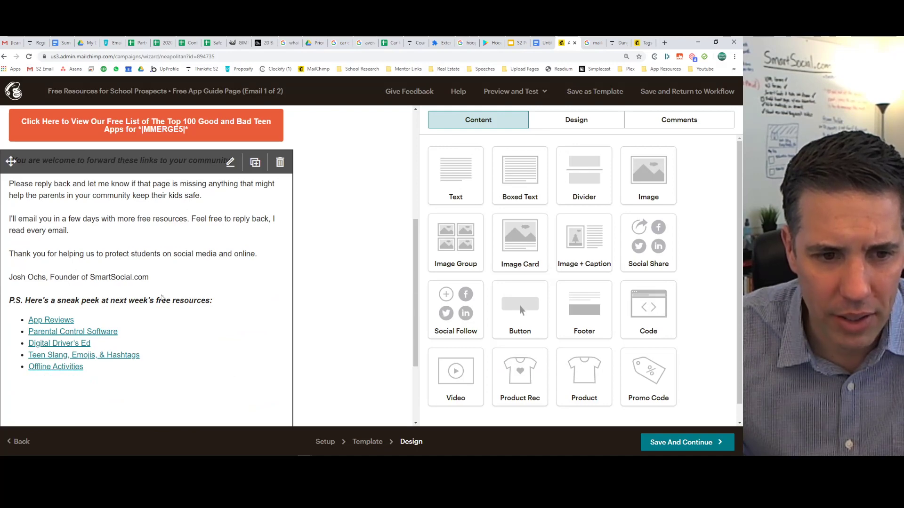
Insert the forwarding note on a new line under the P.S. line and save.
{"action": "left_click", "coordinate": [162, 298]}
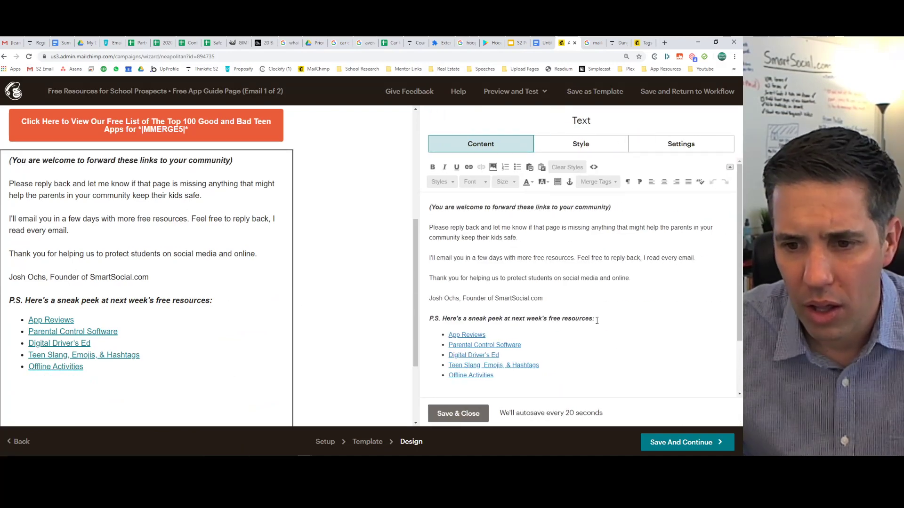
{"action": "left_click", "coordinate": [597, 320]}
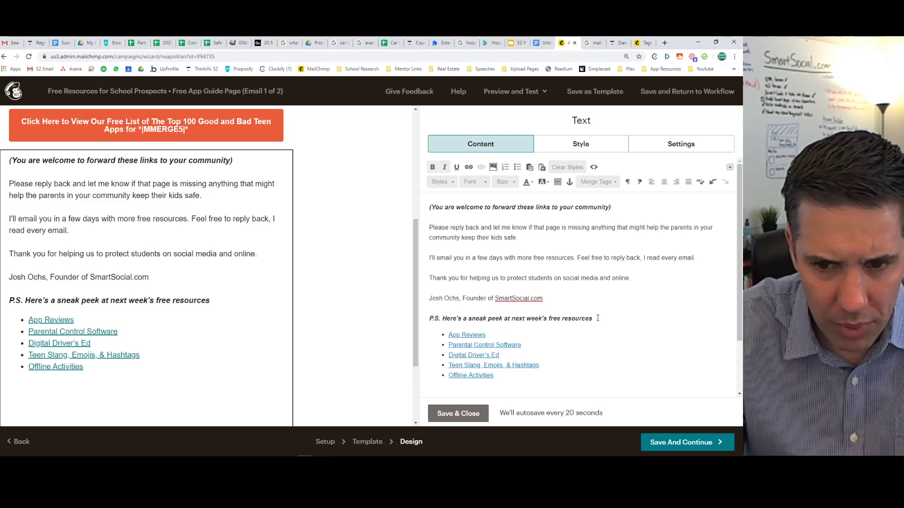
{"action": "key", "text": "Return"}
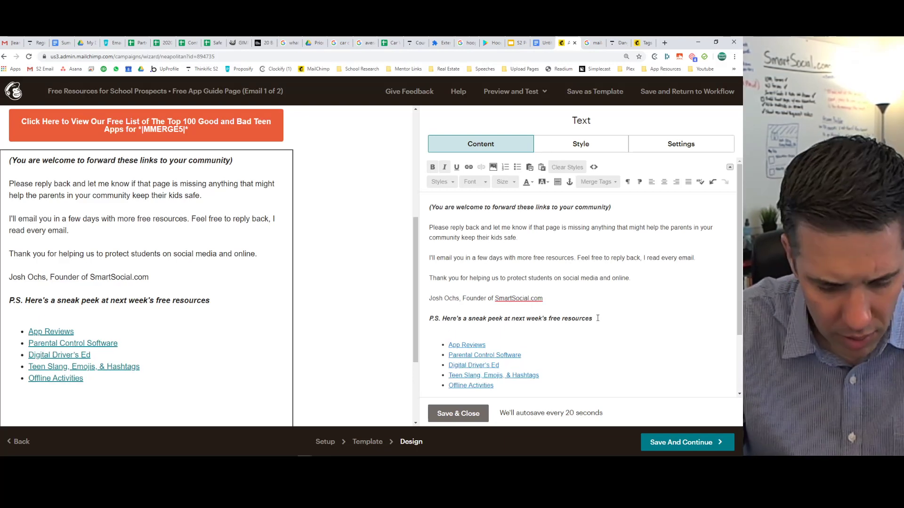
{"action": "key", "text": "ctrl+v"}
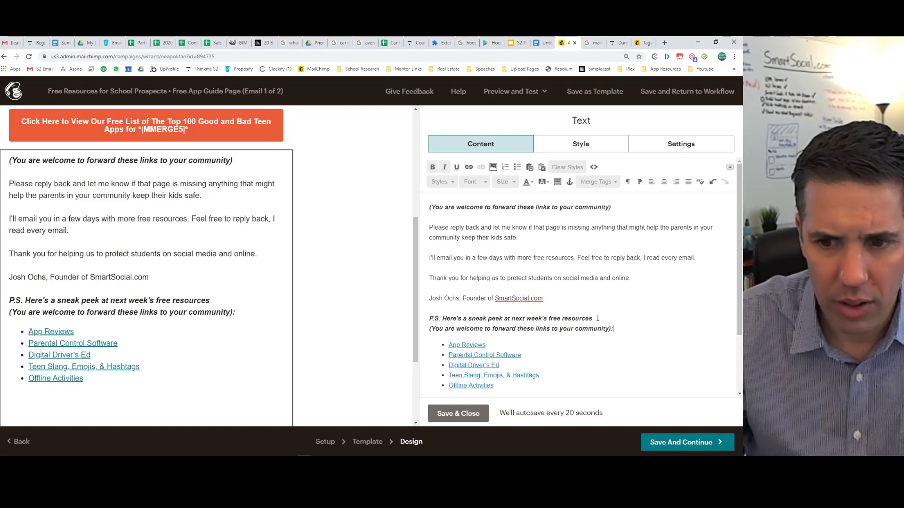
{"action": "left_click", "coordinate": [476, 416]}
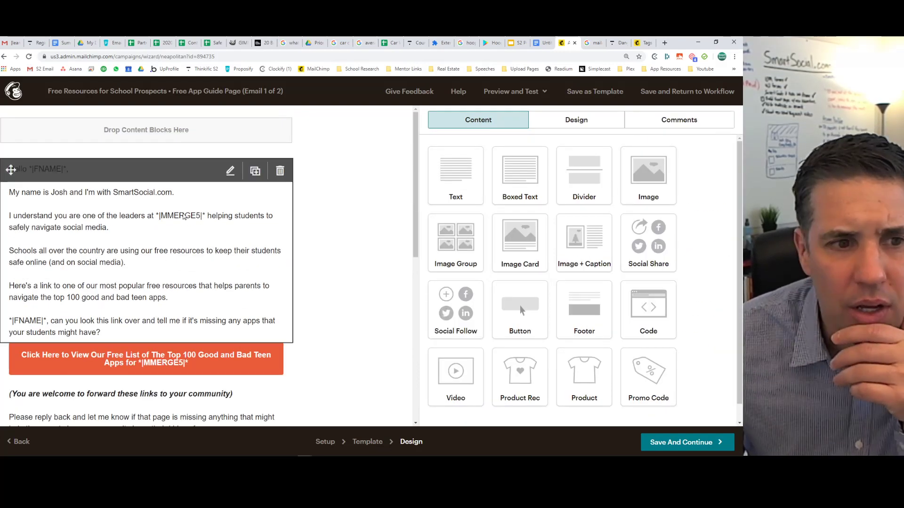
Reopen the greeting text block and save it again.
{"action": "left_click", "coordinate": [149, 205]}
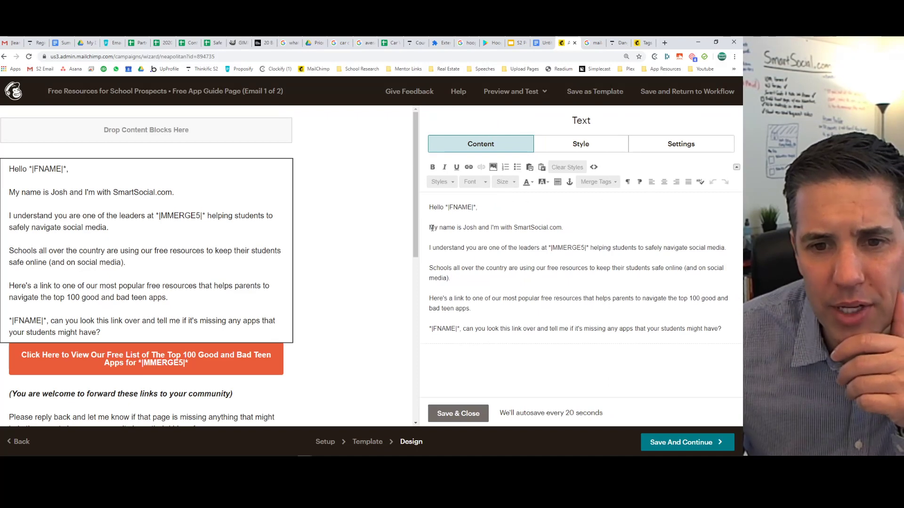
{"action": "left_click_drag", "start_coordinate": [432, 228], "coordinate": [587, 227]}
{"action": "left_click", "coordinate": [587, 226]}
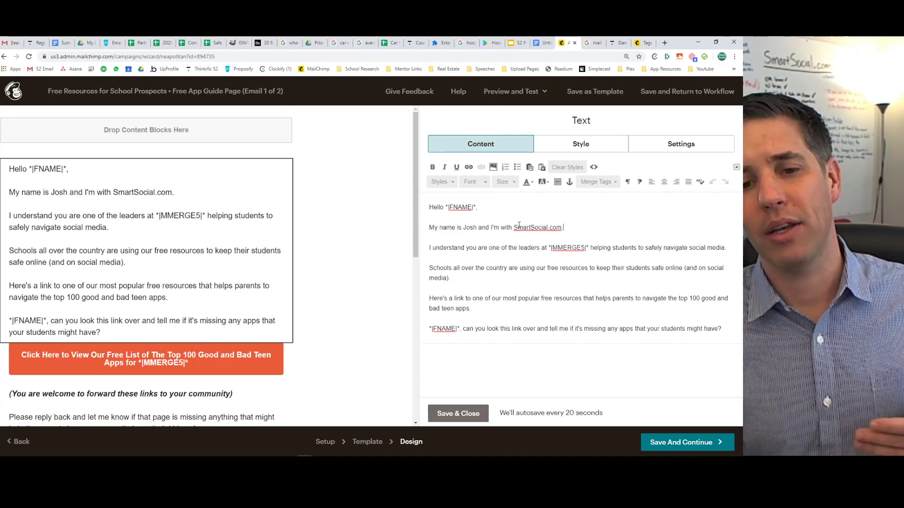
{"action": "left_click", "coordinate": [456, 414]}
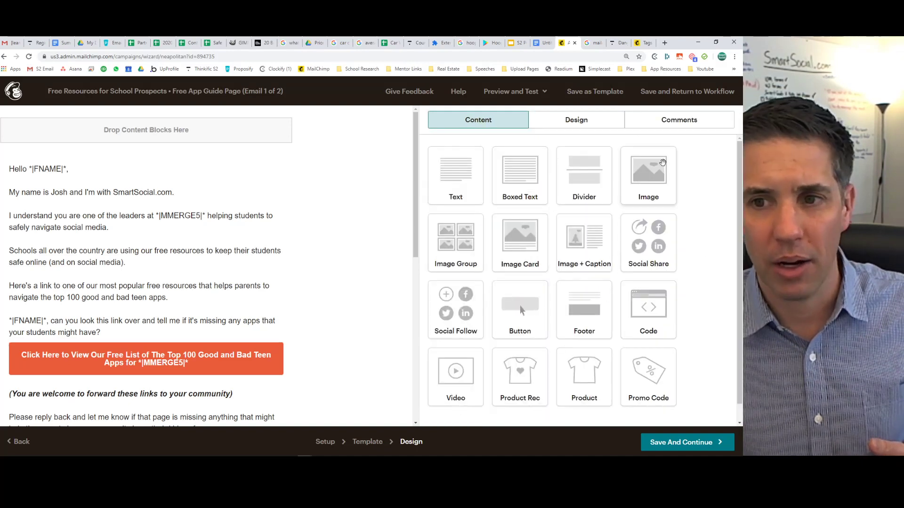
Return to the workflow, resume the Free App Guide Page email and start Free Course Followup.
{"action": "left_click", "coordinate": [674, 96]}
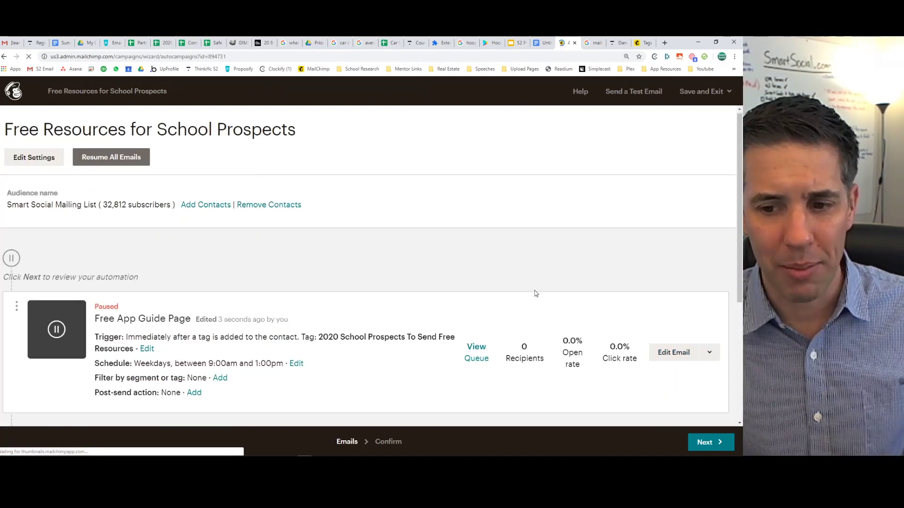
{"action": "scroll", "coordinate": [535, 294], "scroll_direction": "down", "scroll_amount": 3}
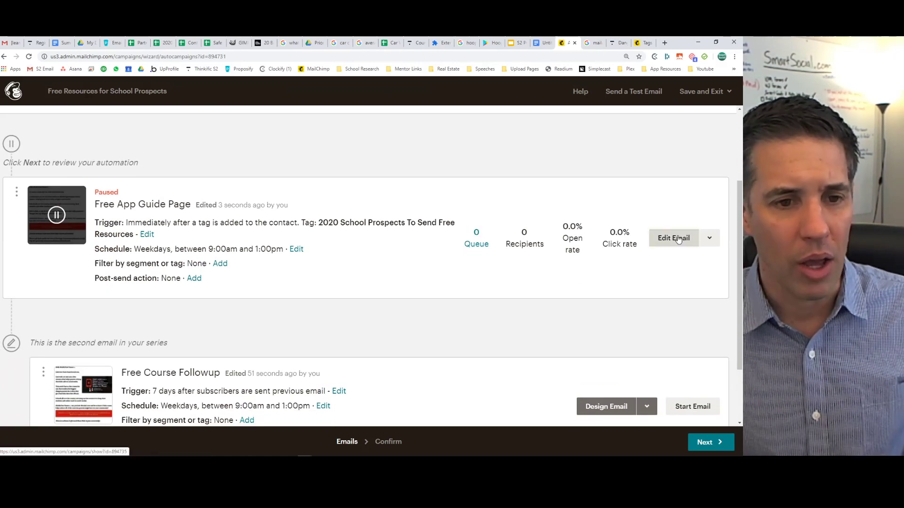
{"action": "left_click", "coordinate": [709, 238]}
{"action": "left_click", "coordinate": [638, 269]}
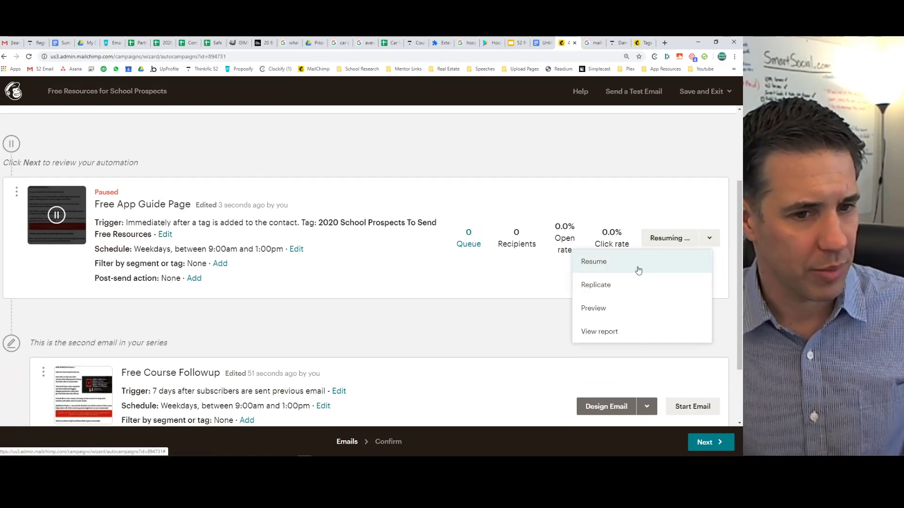
{"action": "scroll", "coordinate": [521, 288], "scroll_direction": "down", "scroll_amount": 2}
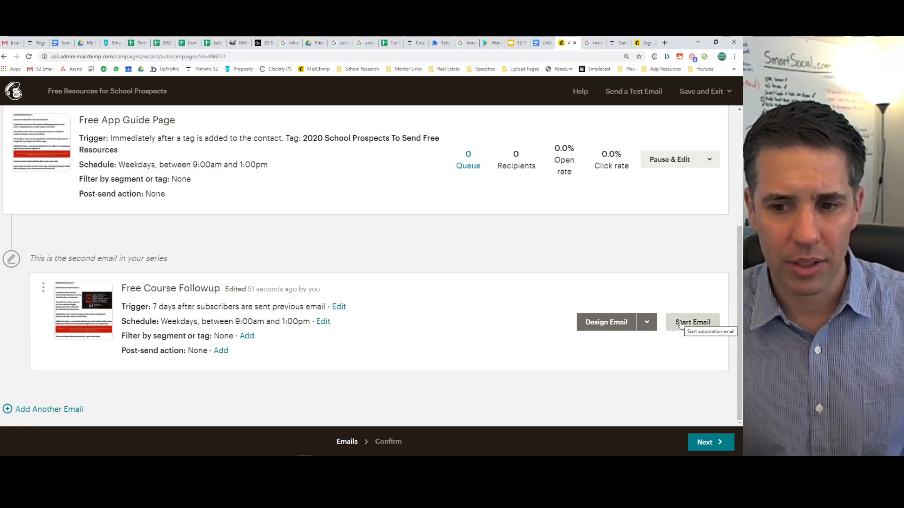
{"action": "left_click", "coordinate": [680, 323]}
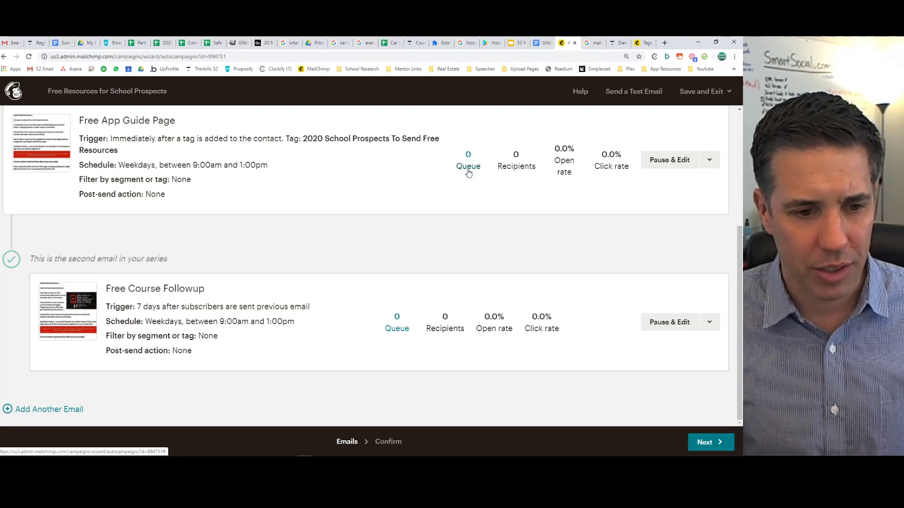
{"action": "left_click", "coordinate": [710, 324]}
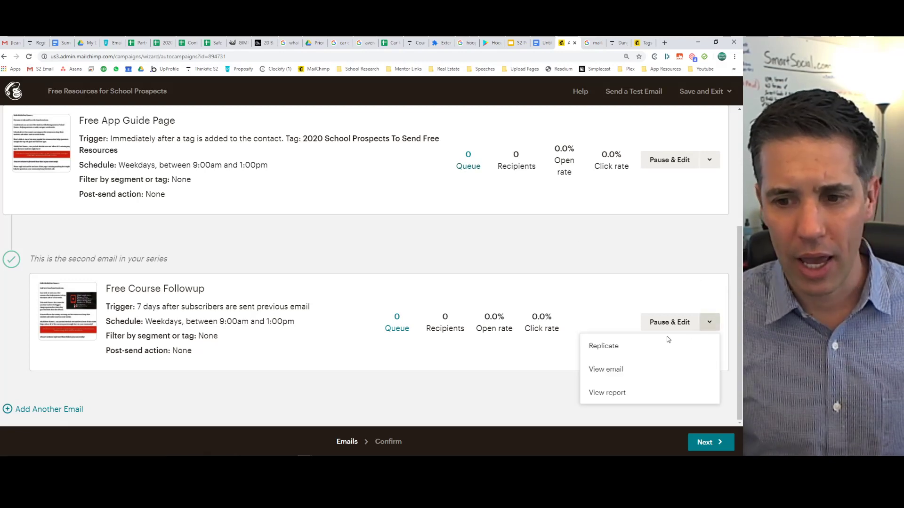
Replicate Free Course Followup as a third email and open the copy for editing.
{"action": "left_click", "coordinate": [607, 347]}
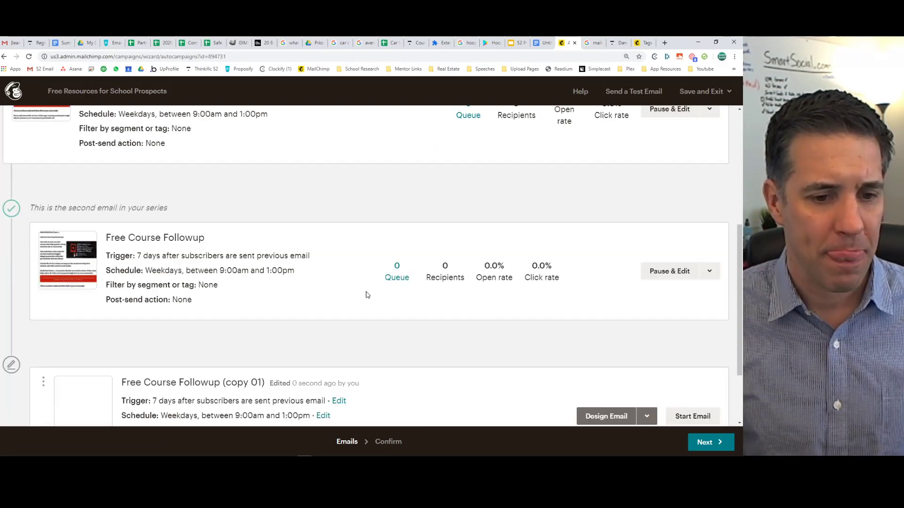
{"action": "scroll", "coordinate": [367, 295], "scroll_direction": "down", "scroll_amount": 2}
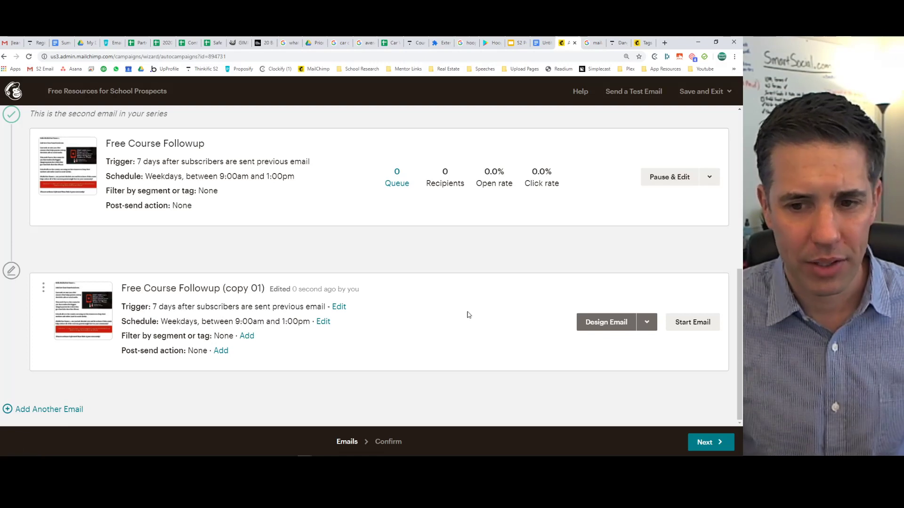
{"action": "left_click", "coordinate": [607, 325]}
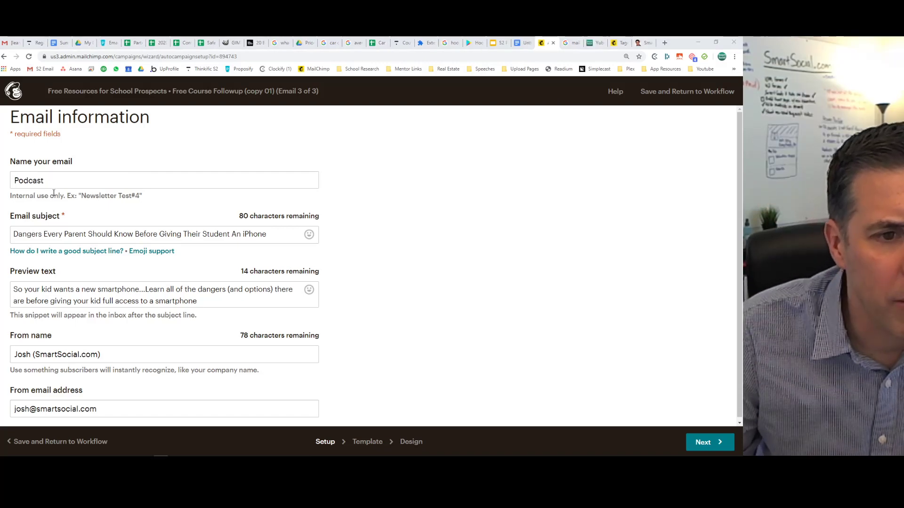
Rename the email to 'Podcast Links For Prospects' and change its subject to the free parents' podcast.
{"action": "left_click", "coordinate": [73, 179]}
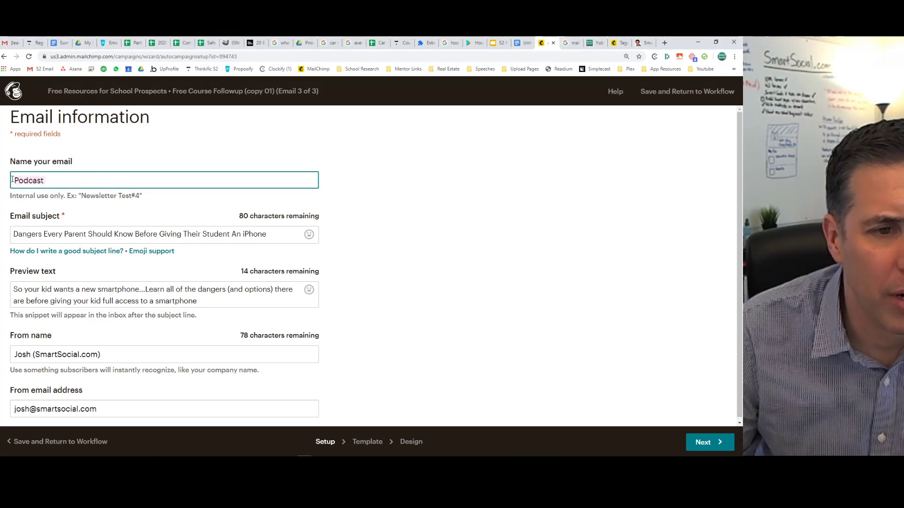
{"action": "type", "text": "Link"}
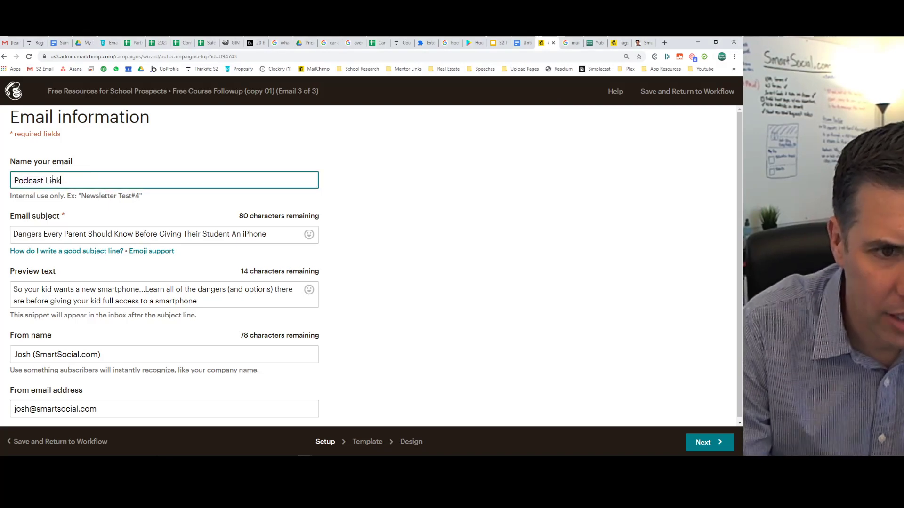
{"action": "type", "text": "s For "}
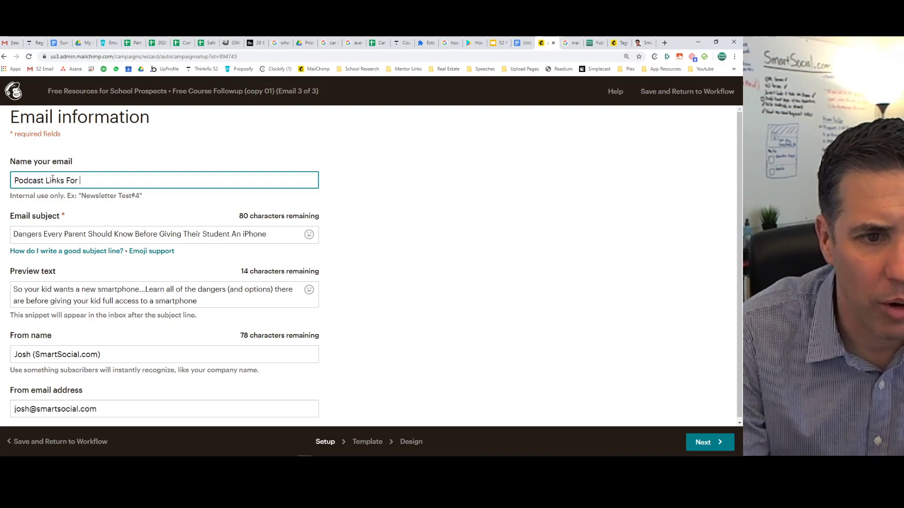
{"action": "type", "text": "Prospects"}
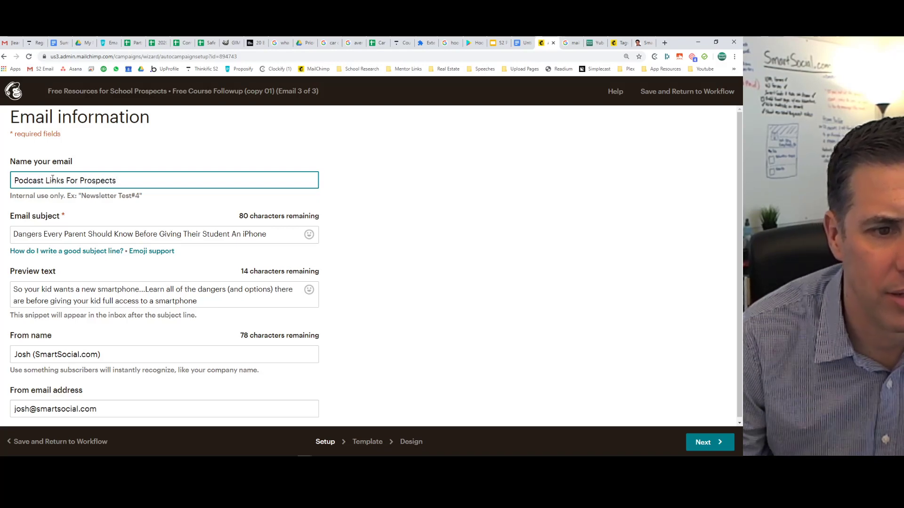
{"action": "left_click_drag", "start_coordinate": [41, 237], "coordinate": [293, 233]}
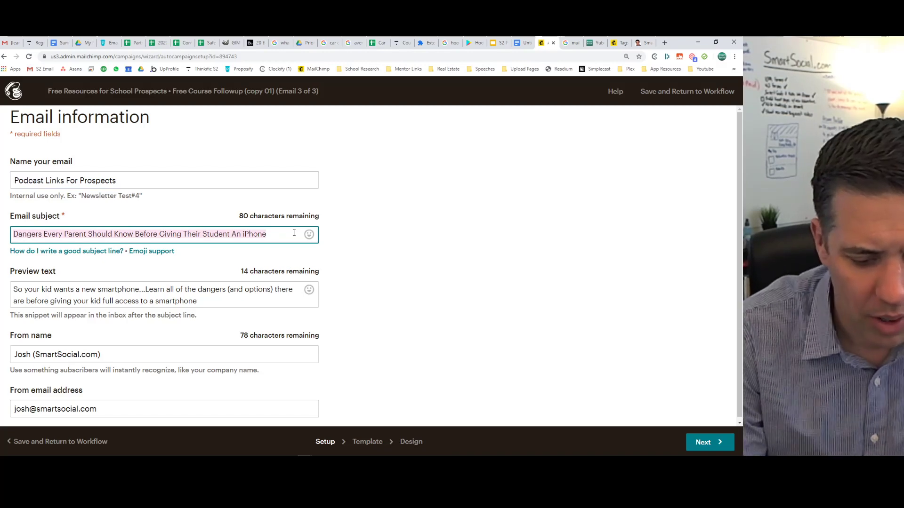
{"action": "type", "text": "P"}
{"action": "type", "text": "ree Po"}
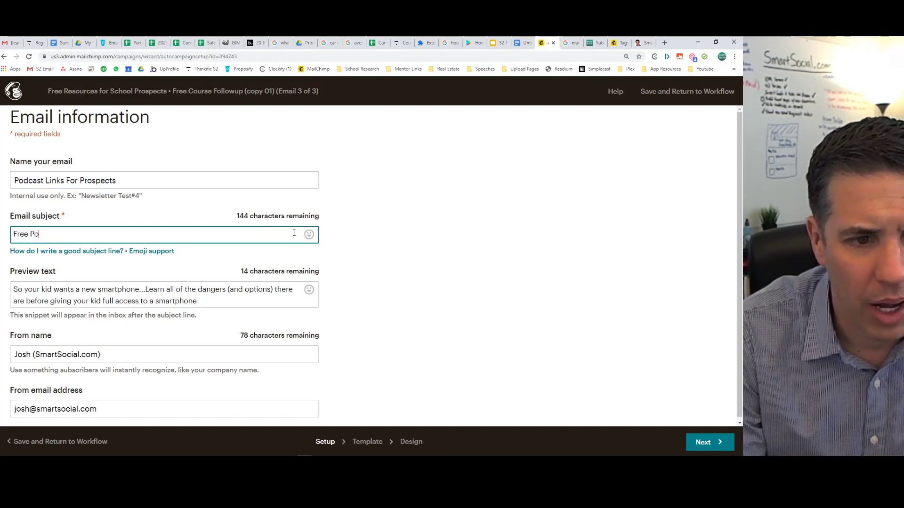
{"action": "type", "text": "dcast for Parent"}
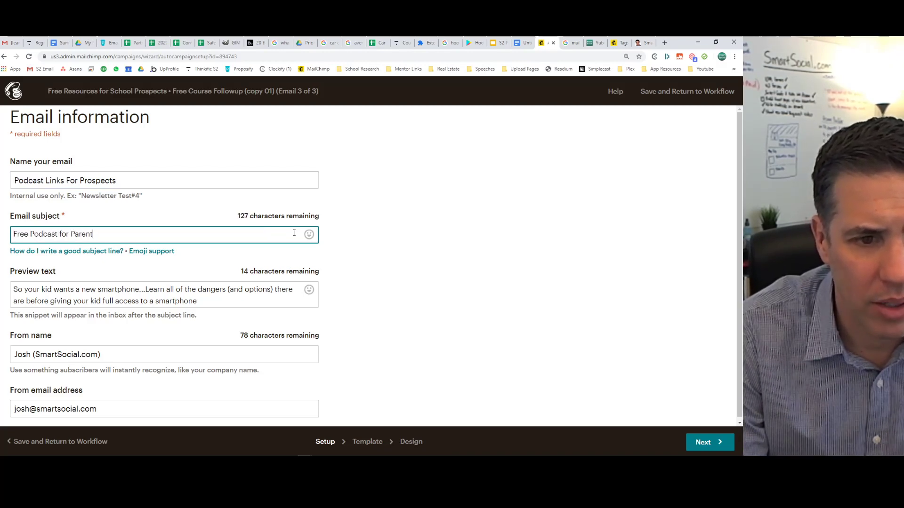
{"action": "type", "text": "s of Stude"}
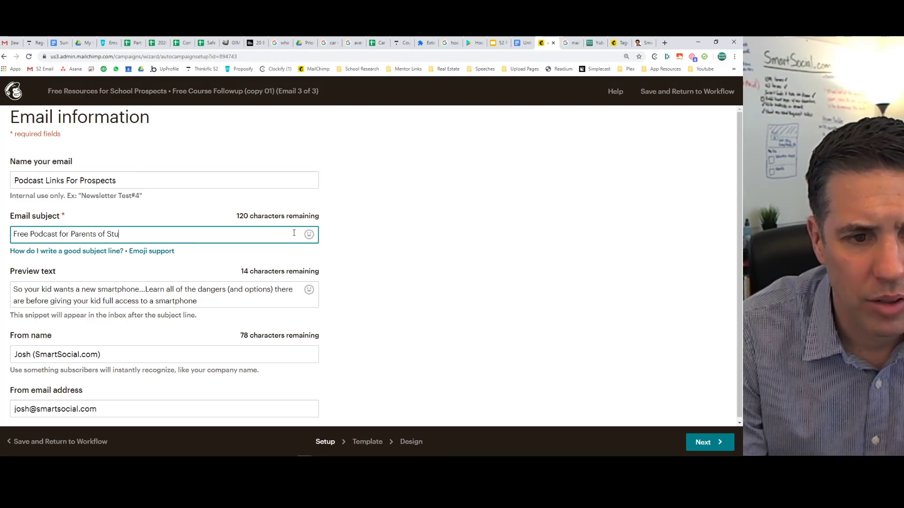
{"action": "key", "text": "BackSpace"}
{"action": "key", "text": "BackSpace"}
{"action": "key", "text": "BackSpace"}
{"action": "key", "text": "BackSpace"}
{"action": "key", "text": "BackSpace"}
{"action": "key", "text": "BackSpace"}
{"action": "type", "text": "Students on Socia"}
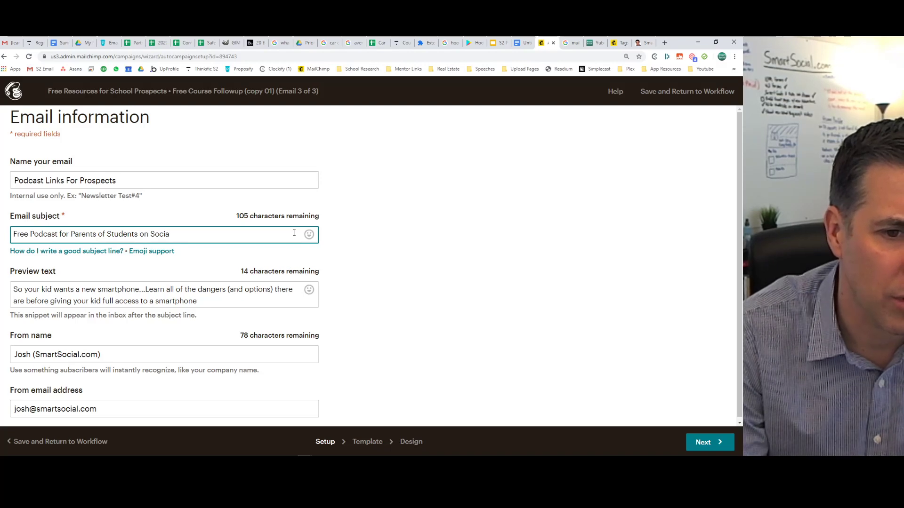
{"action": "type", "text": "l Media"}
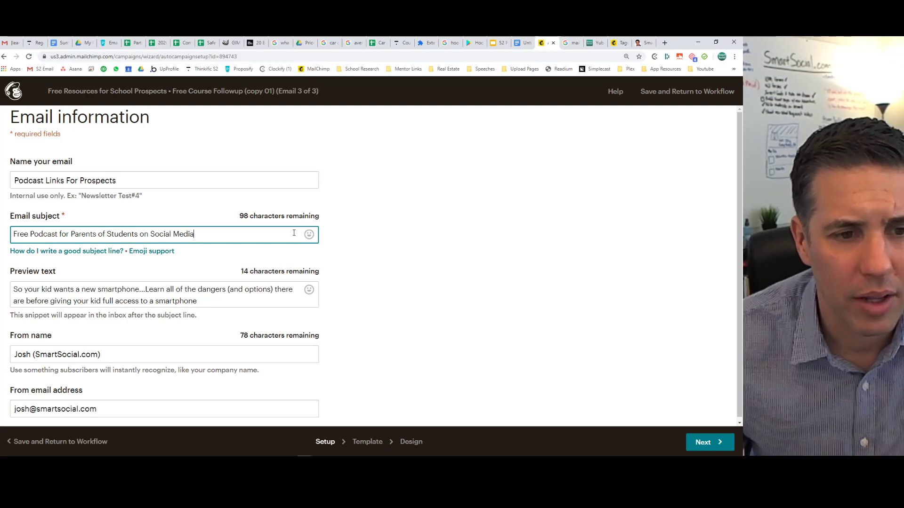
Copy the podcast title from the Smart Social site and paste it over the old preview text.
{"action": "left_click", "coordinate": [173, 292]}
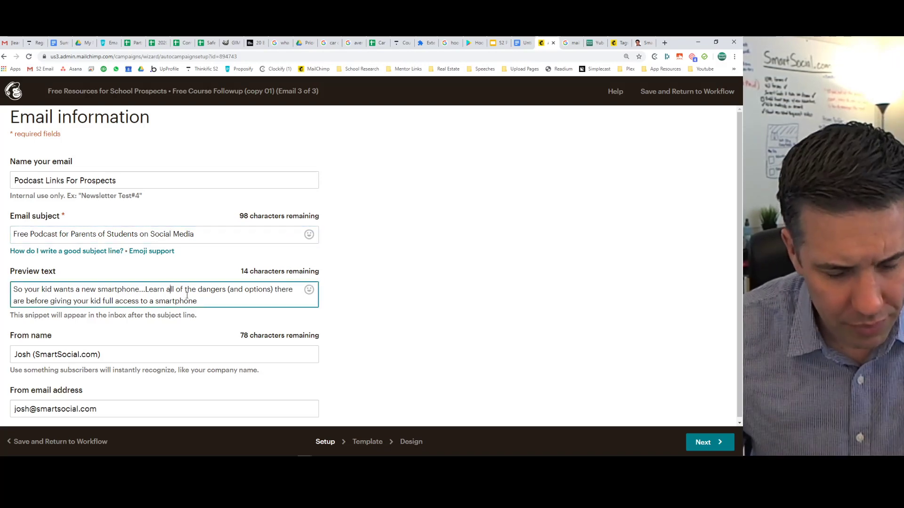
{"action": "key", "text": "ctrl+a"}
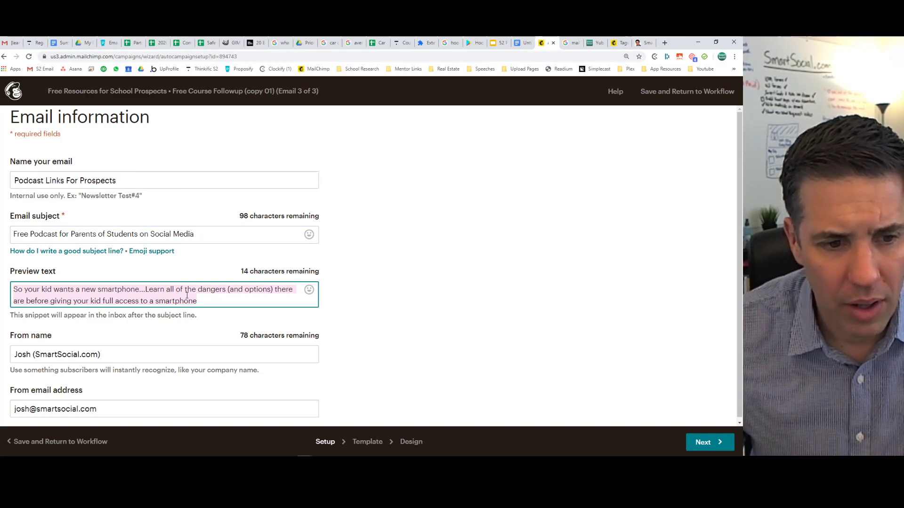
{"action": "type", "text": "Do you podcast? Listen to this on: Apple Podcasts – Google Podcasts – Youtube"}
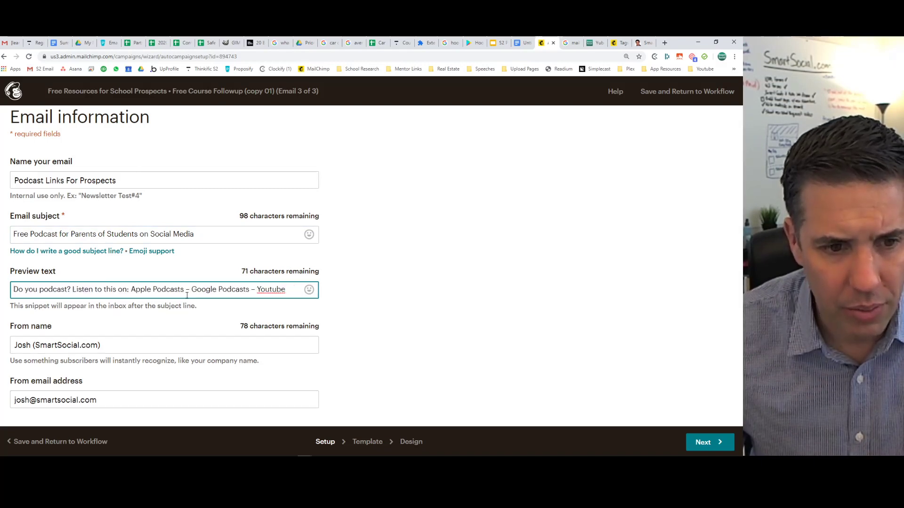
{"action": "left_click", "coordinate": [643, 43]}
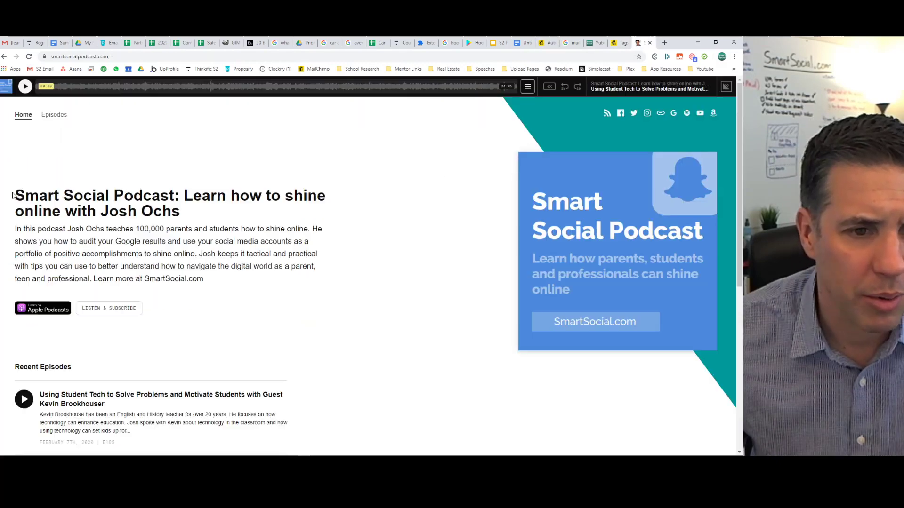
{"action": "left_click_drag", "start_coordinate": [13, 196], "coordinate": [242, 212]}
{"action": "key", "text": "ctrl+c"}
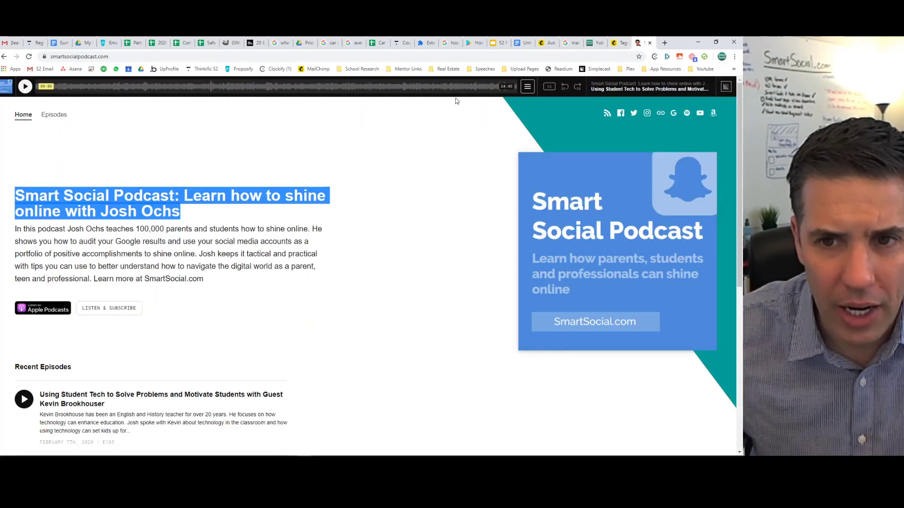
{"action": "left_click", "coordinate": [545, 43]}
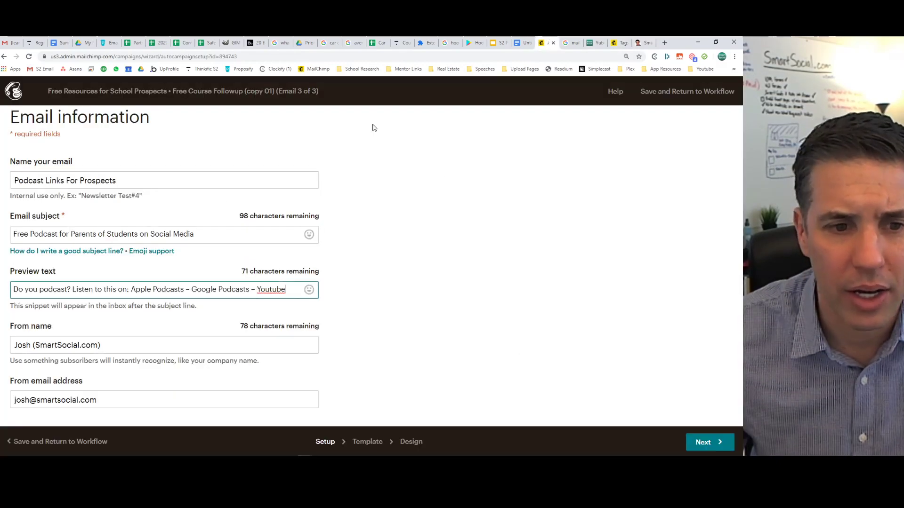
{"action": "left_click", "coordinate": [114, 290]}
{"action": "key", "text": "ctrl+a"}
{"action": "key", "text": "ctrl+v"}
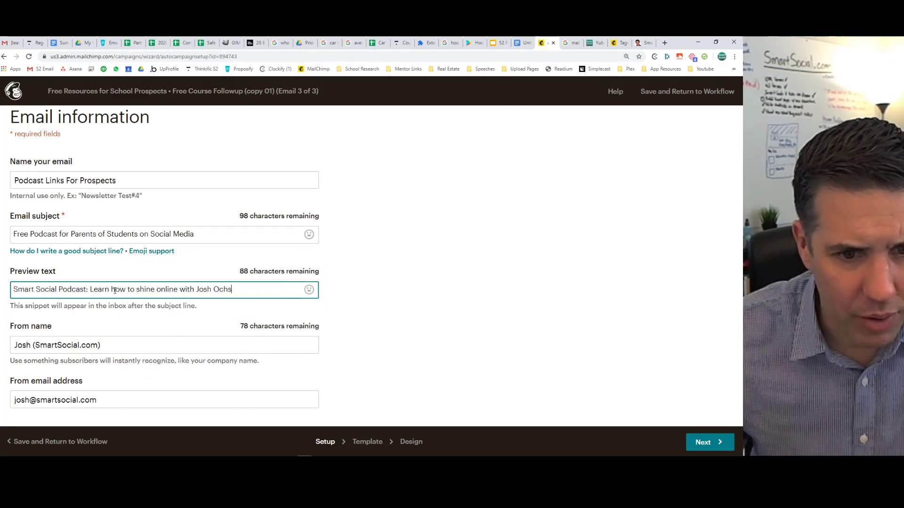
{"action": "left_click", "coordinate": [405, 288]}
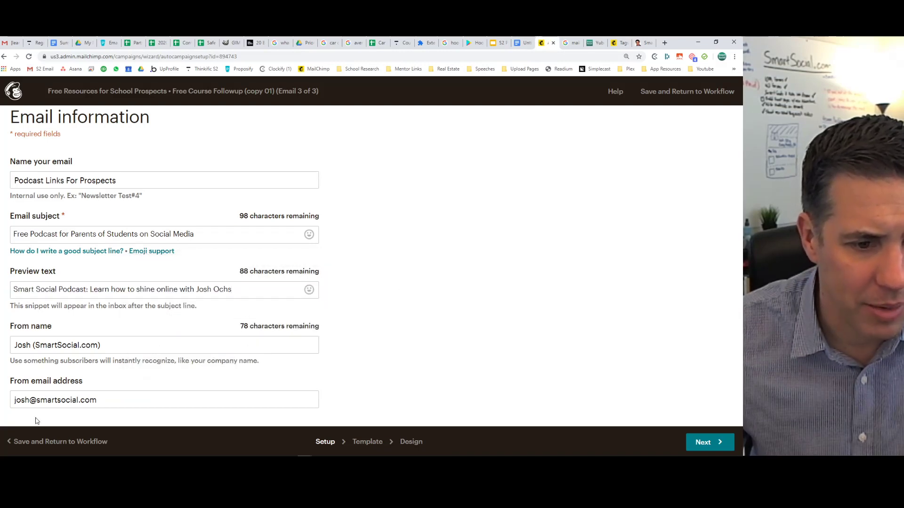
In the Design editor, replace 'keep their kids safe on social media' with 'learn the dangers when they give their student their first iPhone'.
{"action": "left_click", "coordinate": [410, 441]}
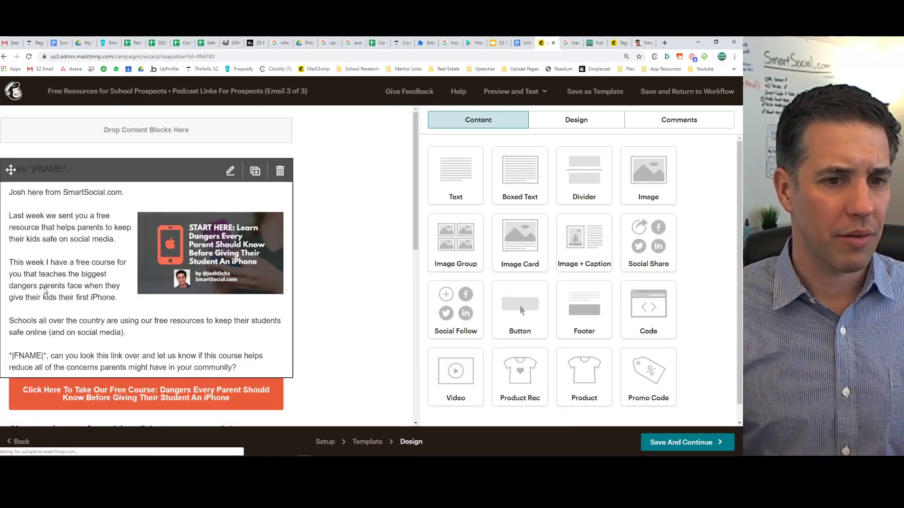
{"action": "left_click", "coordinate": [40, 290]}
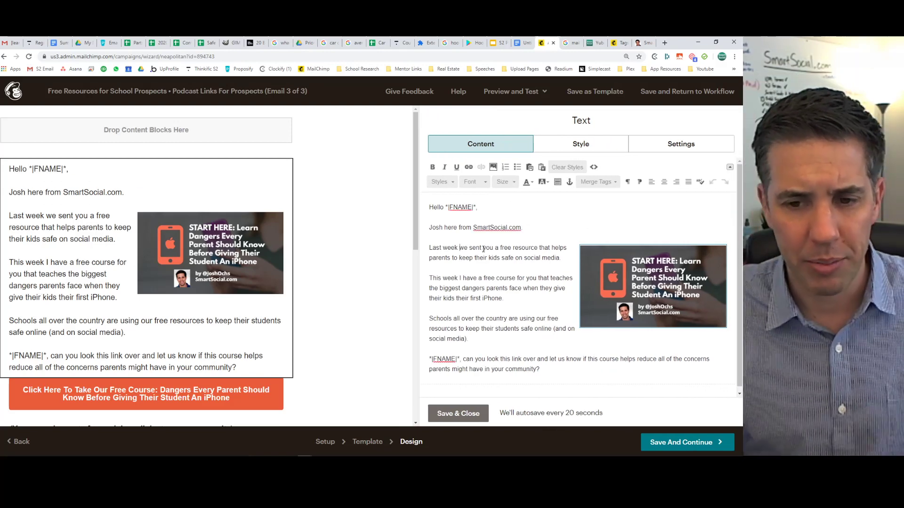
{"action": "left_click_drag", "start_coordinate": [458, 258], "coordinate": [524, 260]}
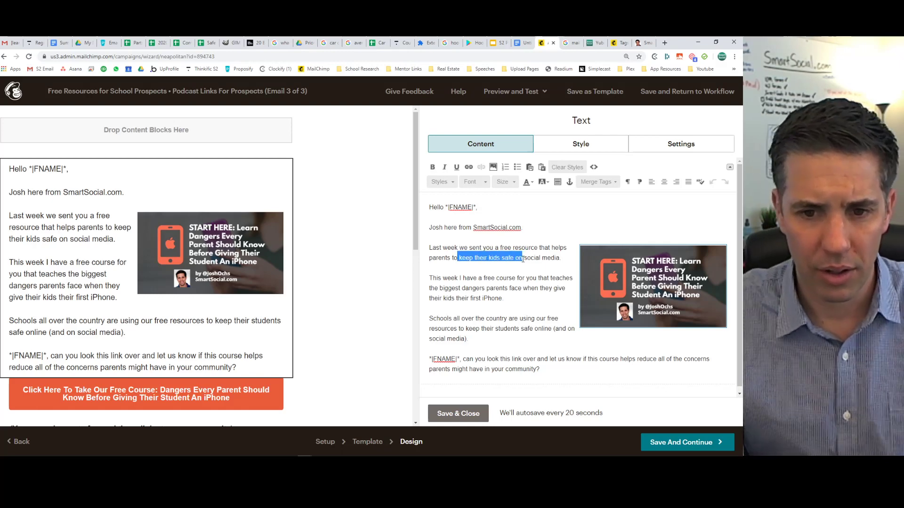
{"action": "key", "text": "BackSpace"}
{"action": "key", "text": "BackSpace"}
{"action": "key", "text": "BackSpace"}
{"action": "type", "text": "learn"}
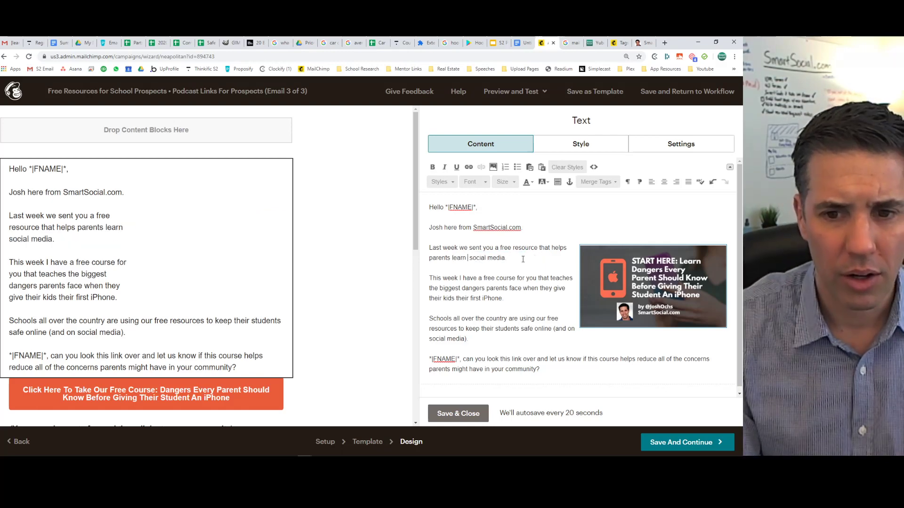
{"action": "type", "text": " the dangers of g "}
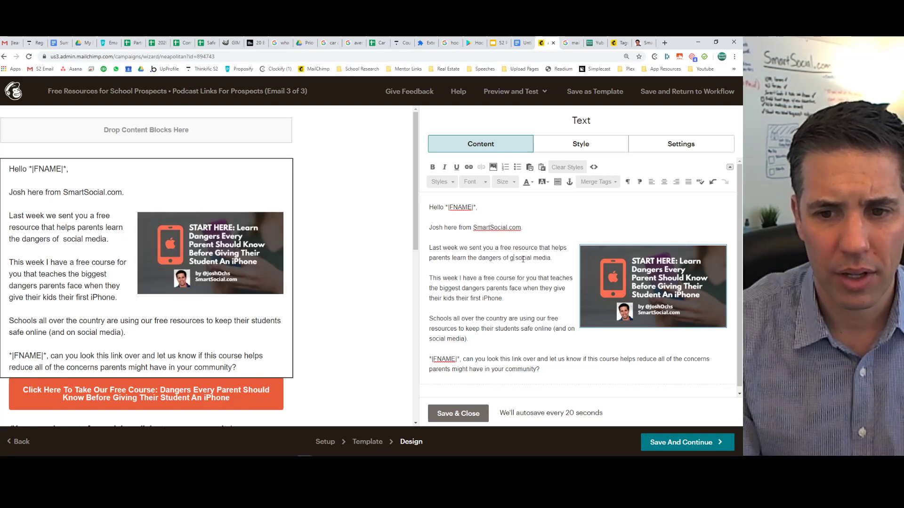
{"action": "type", "text": "iving their student"}
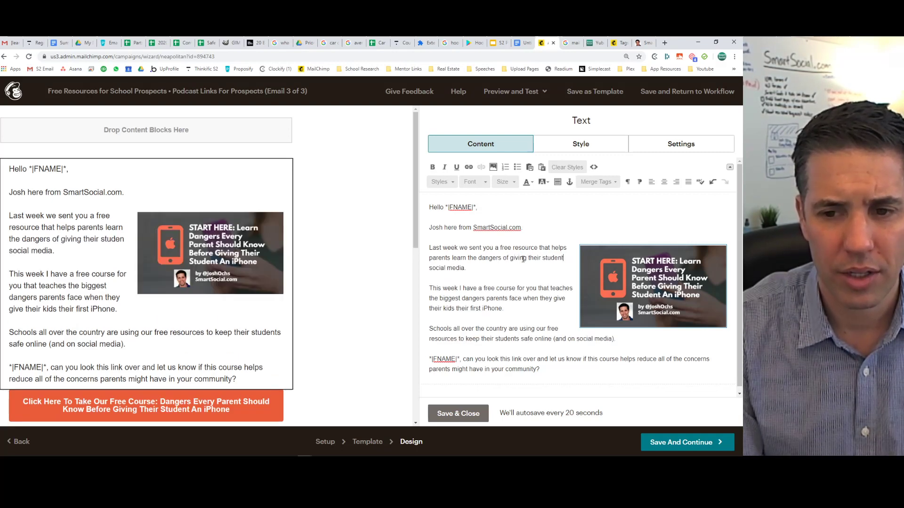
{"action": "type", "text": " their pho"}
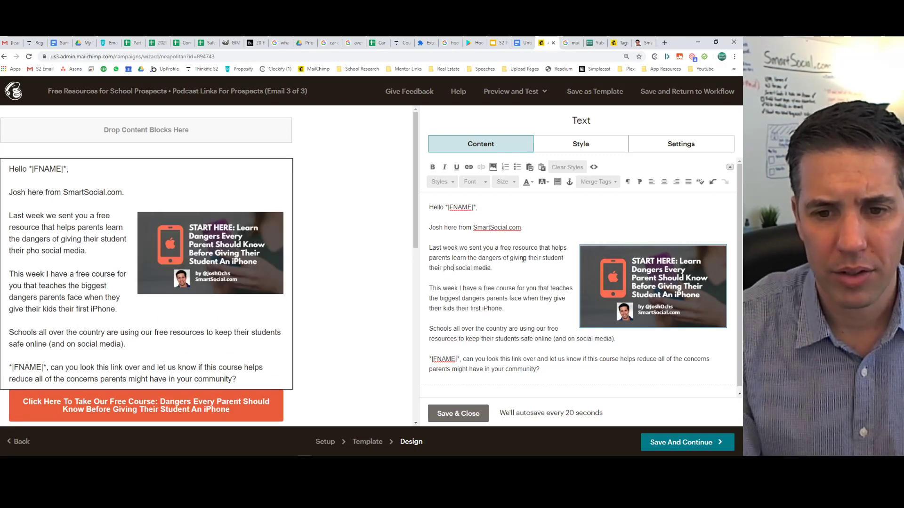
{"action": "key", "text": "BackSpace"}
{"action": "key", "text": "BackSpace"}
{"action": "key", "text": "BackSpace"}
{"action": "key", "text": "BackSpace"}
{"action": "key", "text": "BackSpace"}
{"action": "key", "text": "BackSpace"}
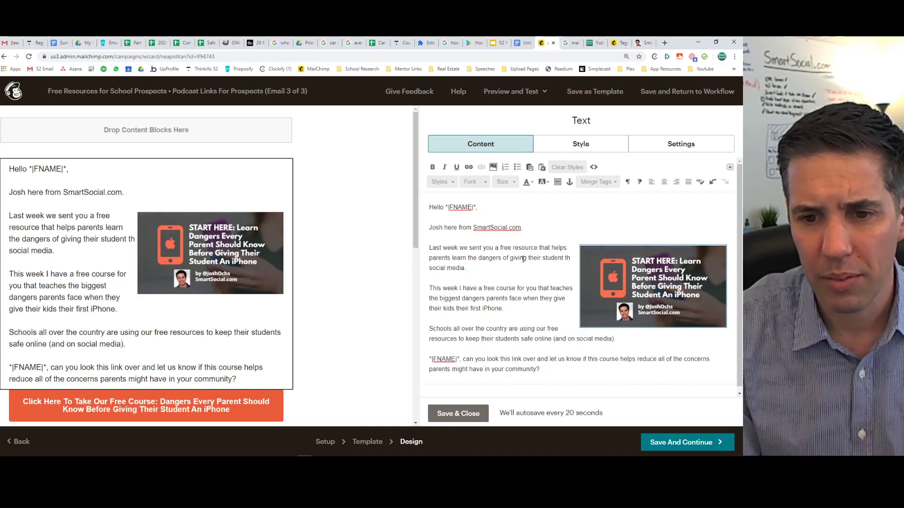
{"action": "key", "text": "BackSpace"}
{"action": "key", "text": "BackSpace"}
{"action": "key", "text": "BackSpace"}
{"action": "key", "text": "BackSpace"}
{"action": "key", "text": "BackSpace"}
{"action": "key", "text": "BackSpace"}
{"action": "key", "text": "BackSpace"}
{"action": "key", "text": "BackSpace"}
{"action": "key", "text": "BackSpace"}
{"action": "key", "text": "BackSpace"}
{"action": "key", "text": "BackSpace"}
{"action": "key", "text": "BackSpace"}
{"action": "key", "text": "BackSpace"}
{"action": "key", "text": "BackSpace"}
{"action": "key", "text": "BackSpace"}
{"action": "key", "text": "BackSpace"}
{"action": "key", "text": "BackSpace"}
{"action": "key", "text": "BackSpace"}
{"action": "key", "text": "BackSpace"}
{"action": "key", "text": "BackSpace"}
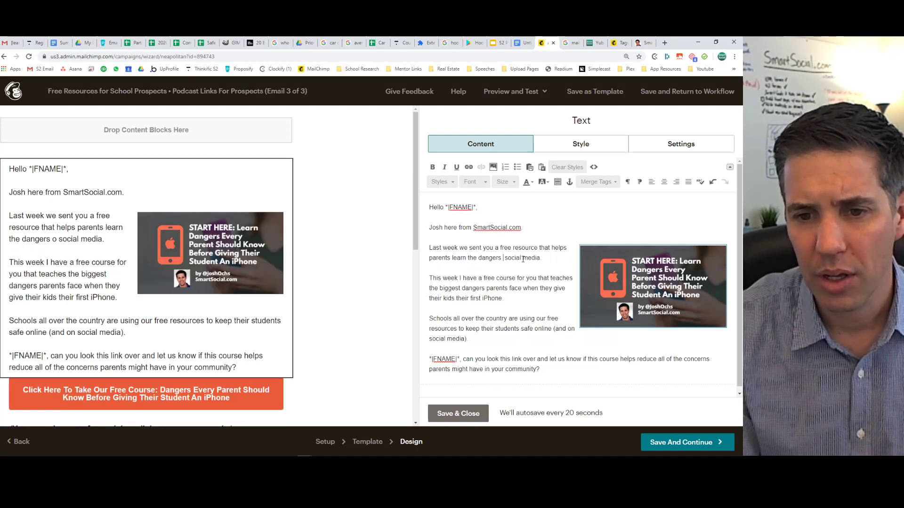
{"action": "type", "text": "when the"}
{"action": "type", "text": "y give the"}
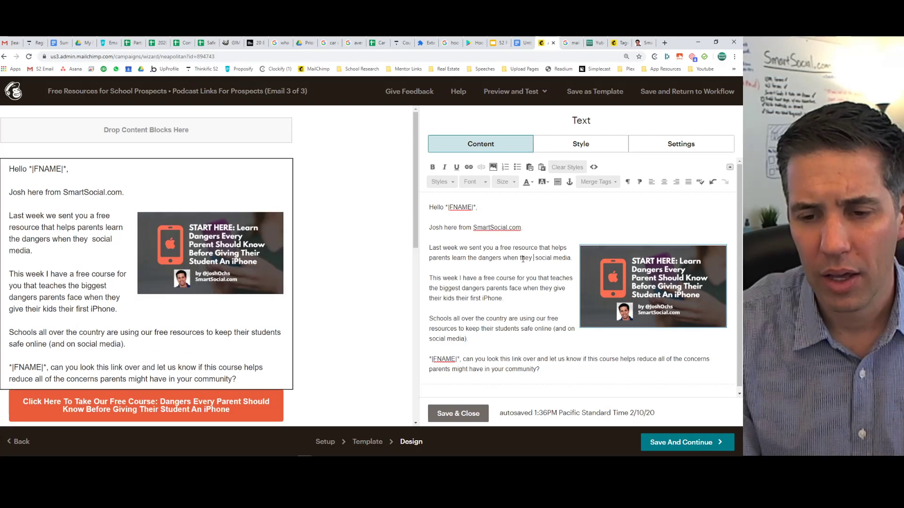
{"action": "type", "text": "ir student their "}
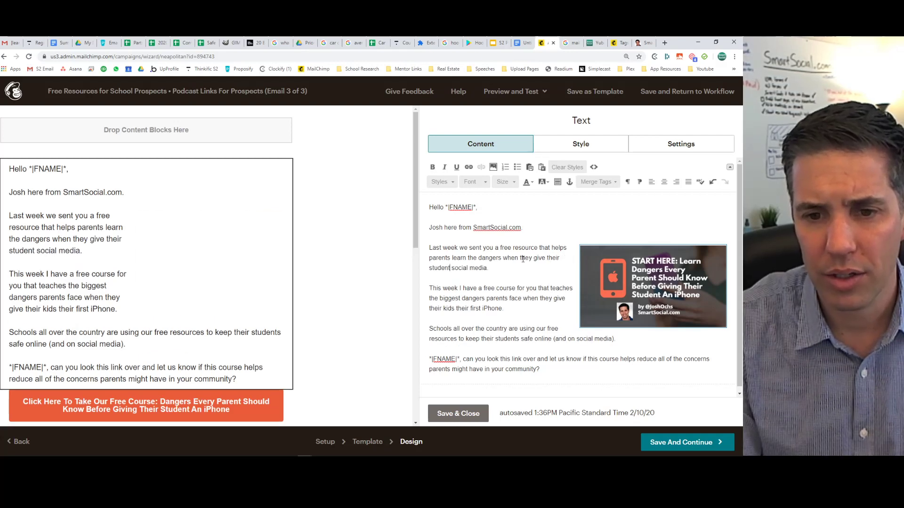
{"action": "type", "text": "first i"}
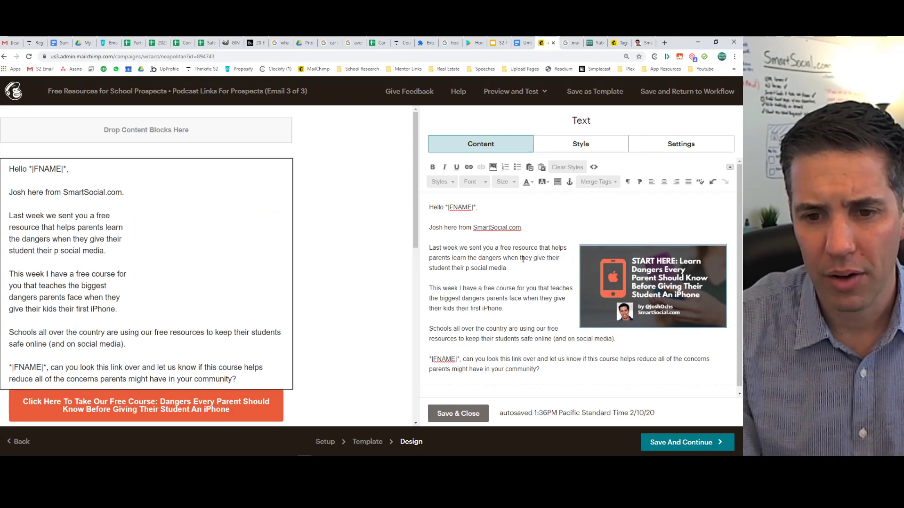
{"action": "type", "text": "Phone"}
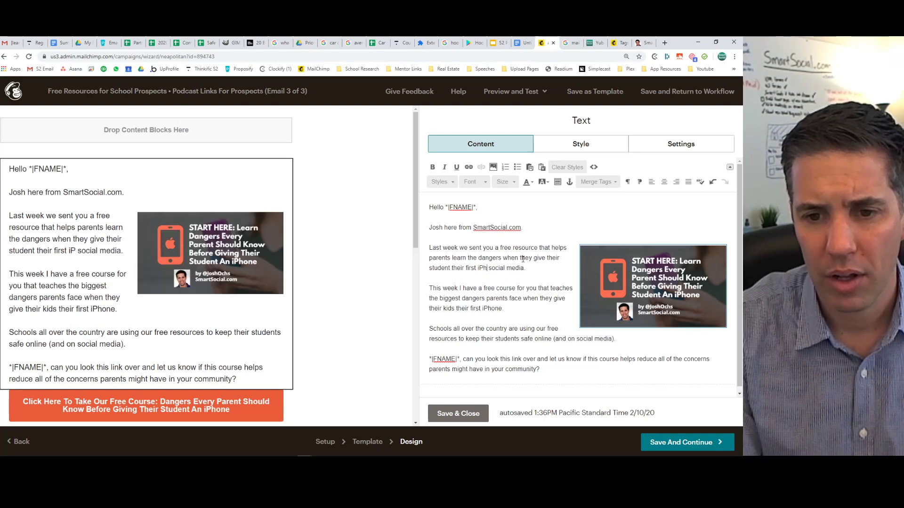
{"action": "key", "text": "Delete"}
{"action": "key", "text": "Delete"}
{"action": "key", "text": "Delete"}
{"action": "key", "text": "Delete"}
{"action": "key", "text": "Delete"}
{"action": "key", "text": "Delete"}
{"action": "key", "text": "Delete"}
{"action": "key", "text": "Delete"}
{"action": "key", "text": "Delete"}
{"action": "key", "text": "Delete"}
{"action": "key", "text": "Delete"}
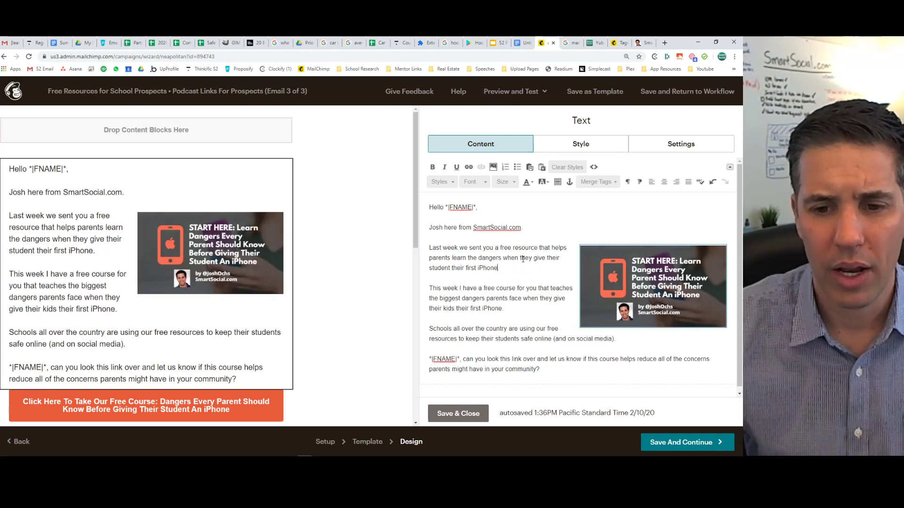
{"action": "left_click", "coordinate": [522, 267]}
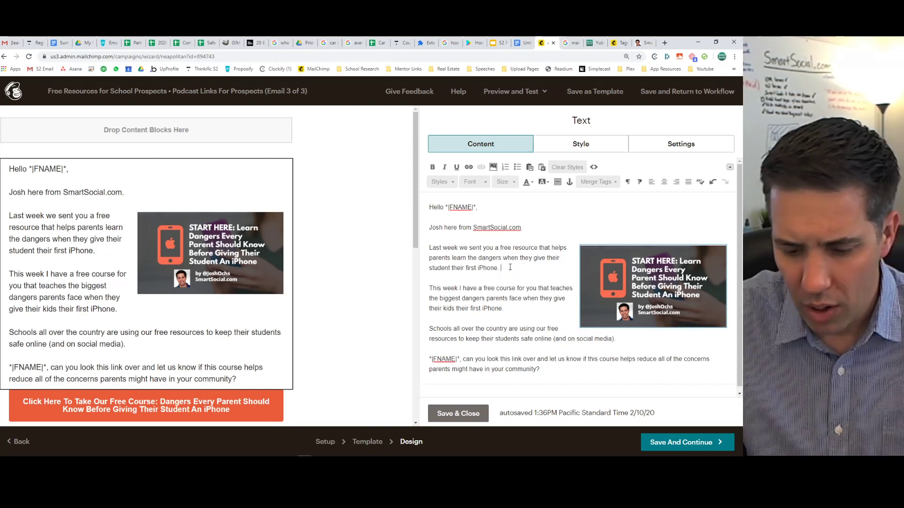
Continue 'This week I' with 'want to share links to my weekly podcast so your community can listen to our'.
{"action": "key", "text": "Return"}
{"action": "type", "text": "I am"}
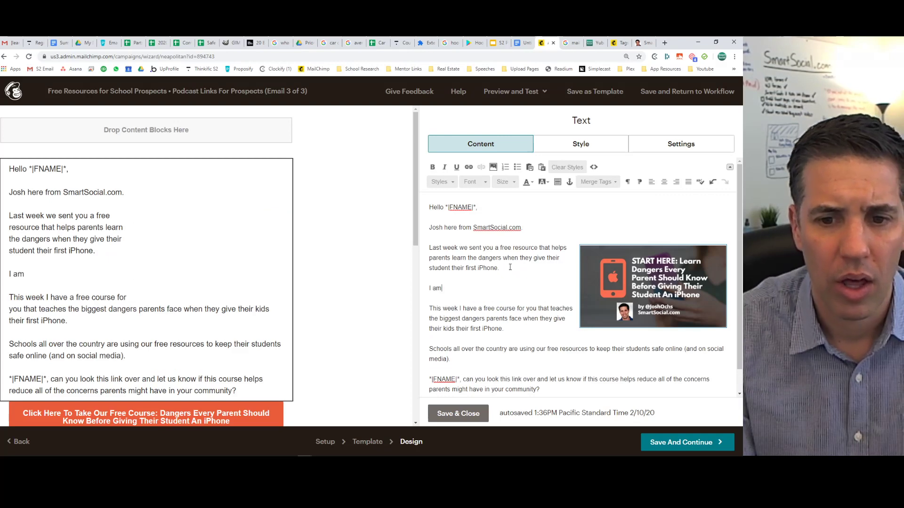
{"action": "key", "text": "BackSpace"}
{"action": "key", "text": "BackSpace"}
{"action": "key", "text": "BackSpace"}
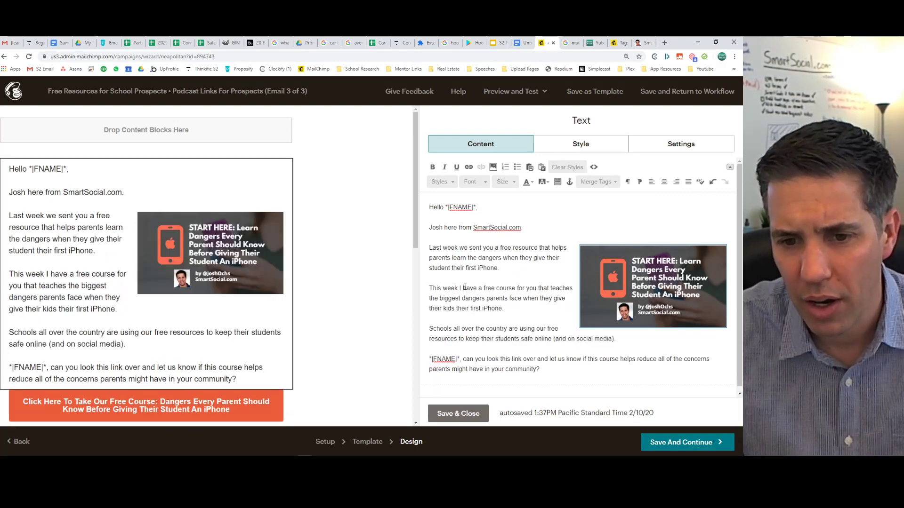
{"action": "left_click", "coordinate": [463, 289]}
{"action": "type", "text": "want to share "}
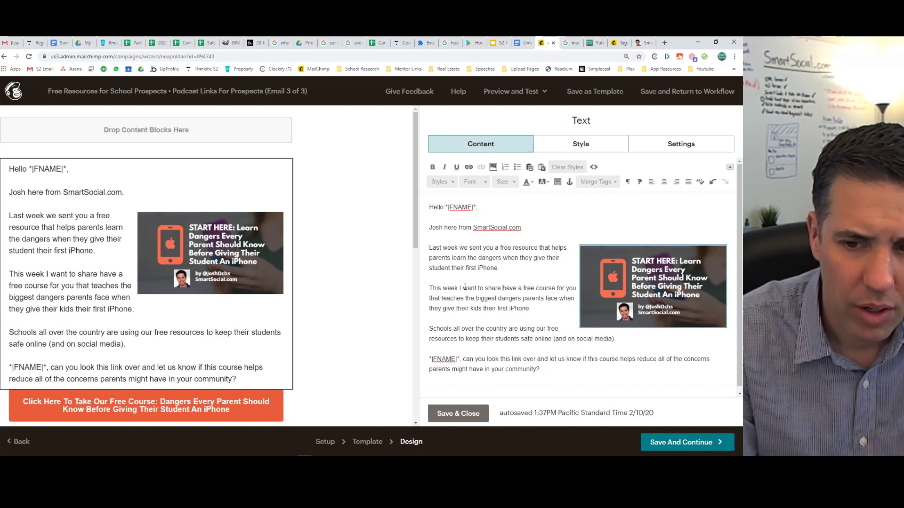
{"action": "type", "text": "links to my "}
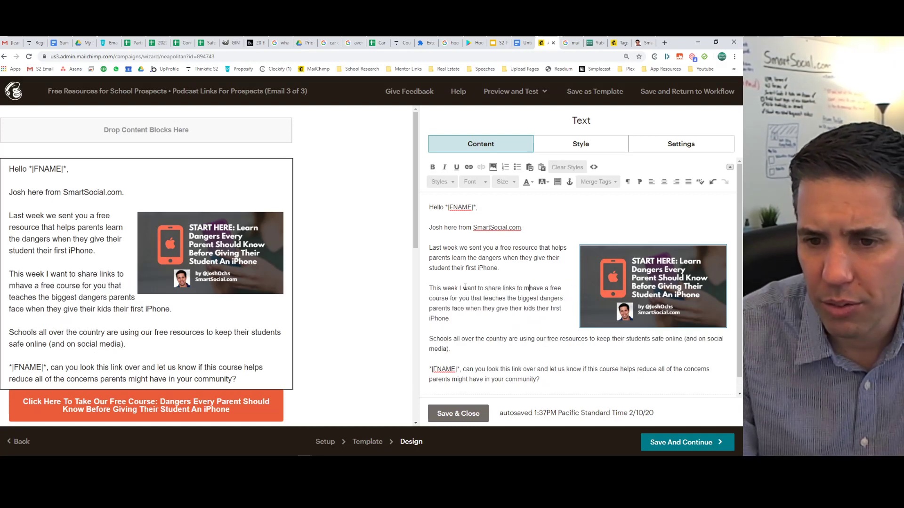
{"action": "type", "text": "weekly podcast s"}
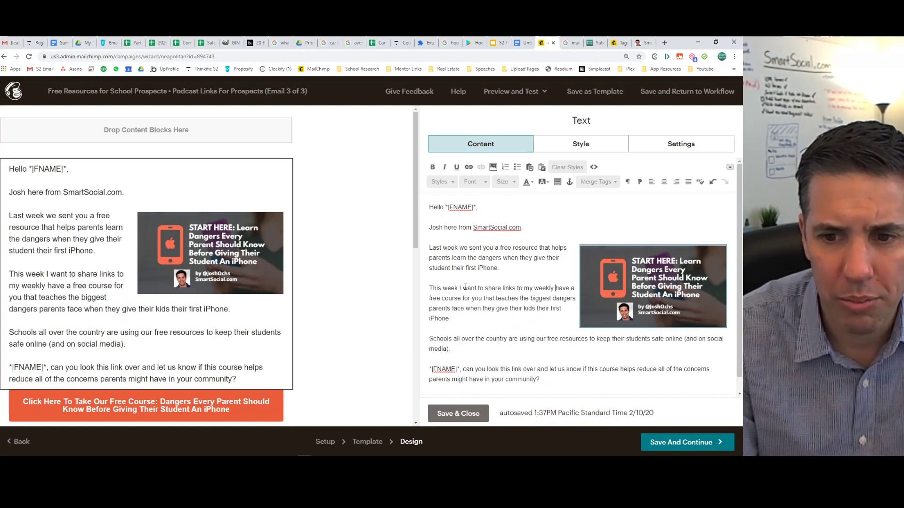
{"action": "type", "text": "o your community c"}
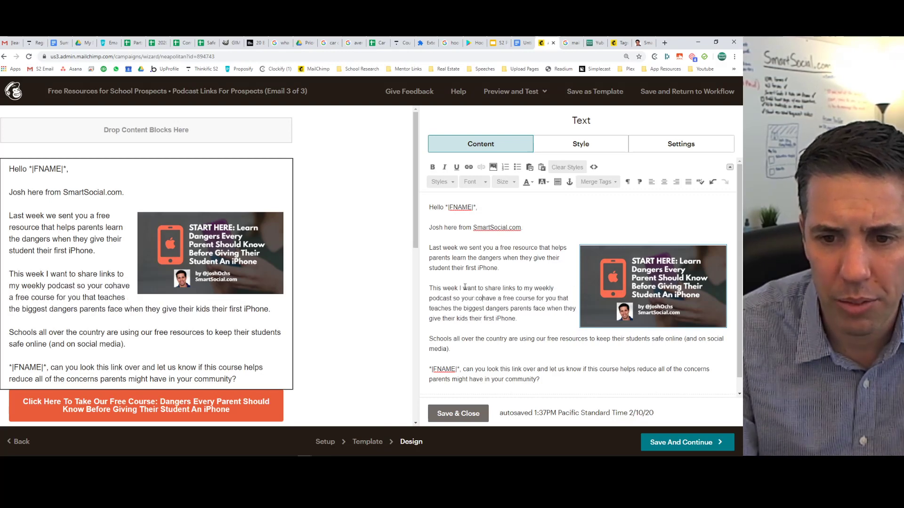
{"action": "type", "text": "an listen"}
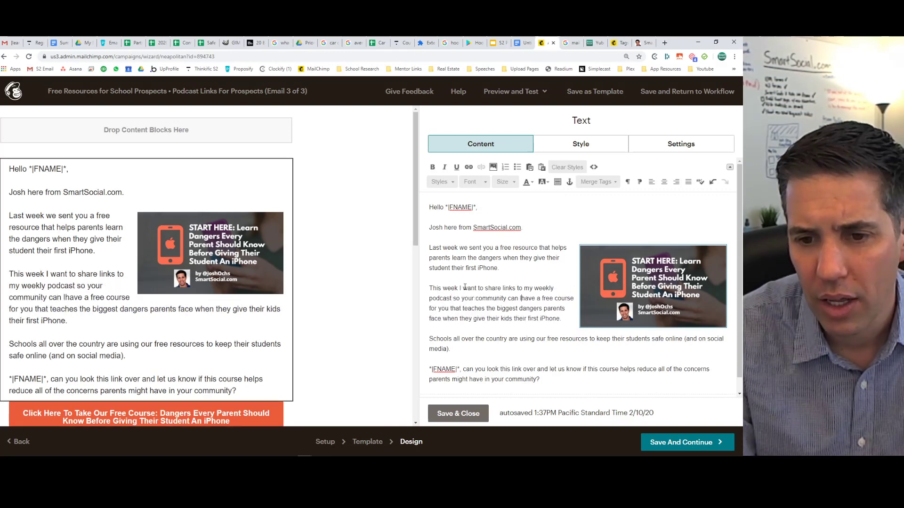
{"action": "type", "text": " to our "}
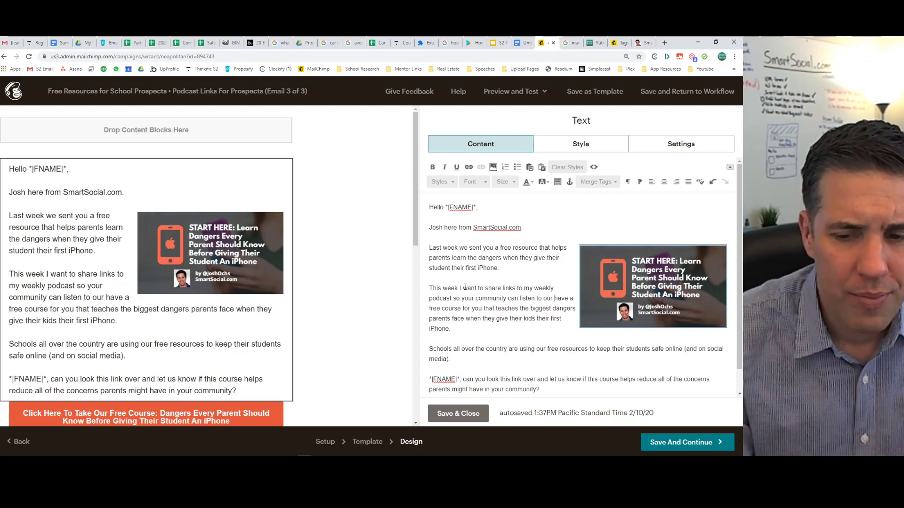
{"action": "type", "text": "1"}
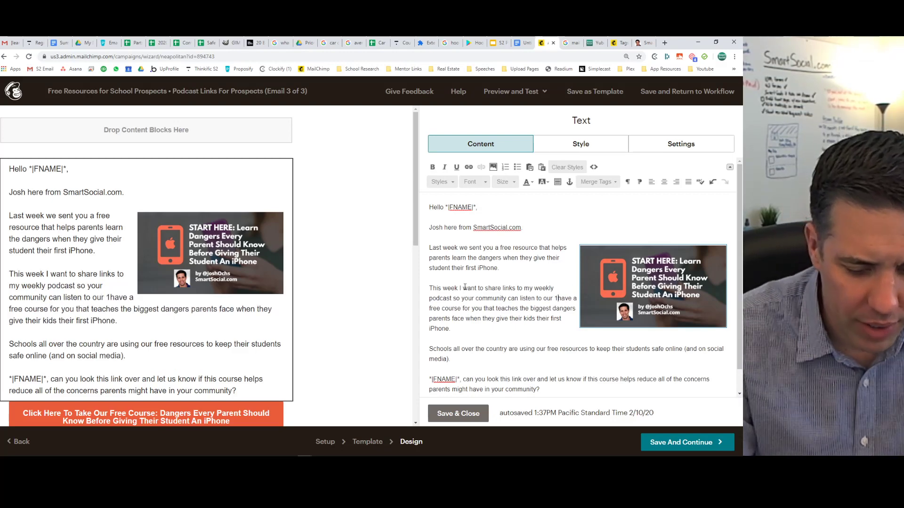
{"action": "key", "text": "BackSpace"}
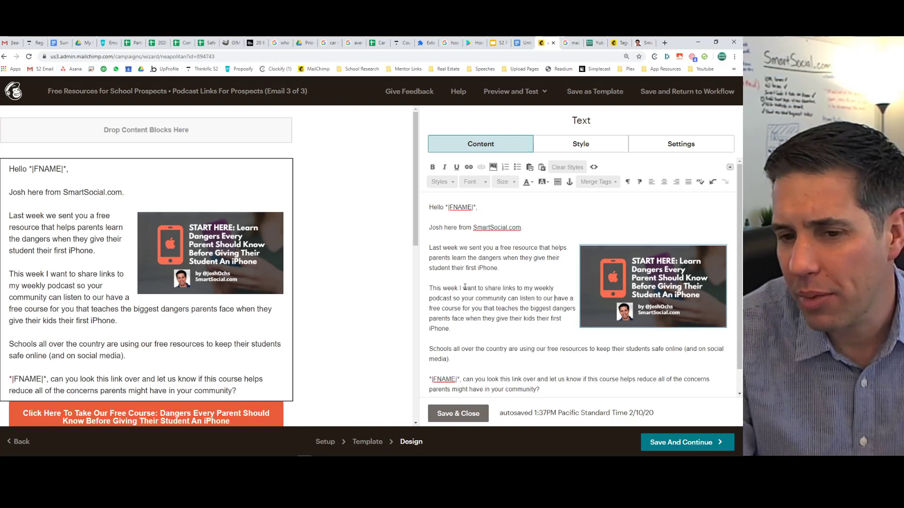
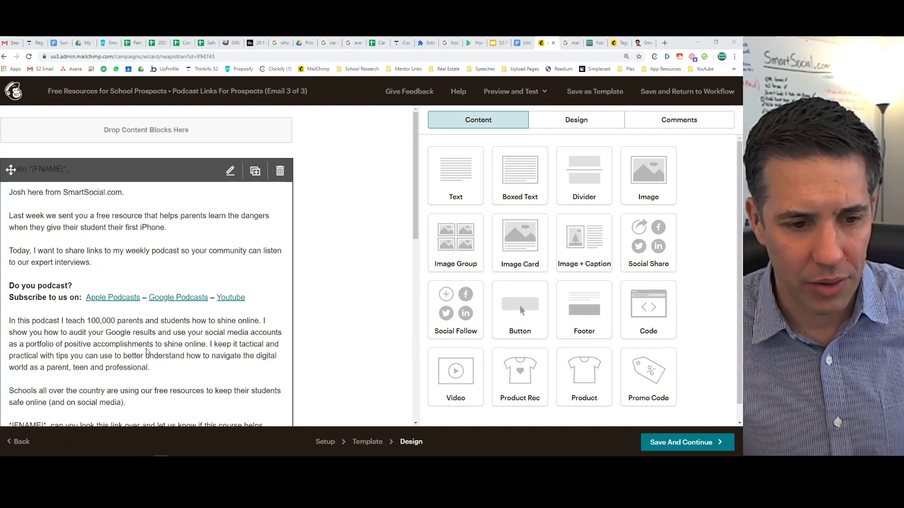
Replace the text after *|FNAME|* with 'what do you think of our most recent podcast episode?' and save.
{"action": "scroll", "coordinate": [149, 351], "scroll_direction": "down", "scroll_amount": 2}
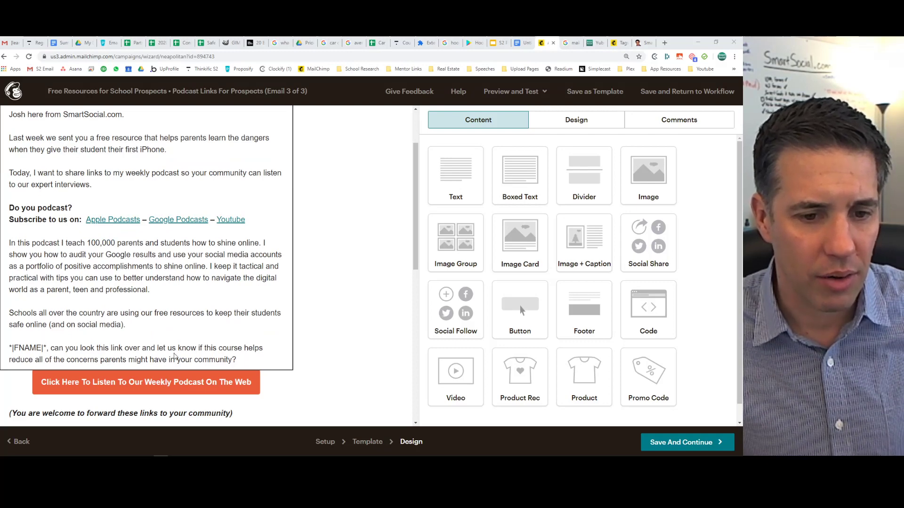
{"action": "left_click", "coordinate": [249, 354]}
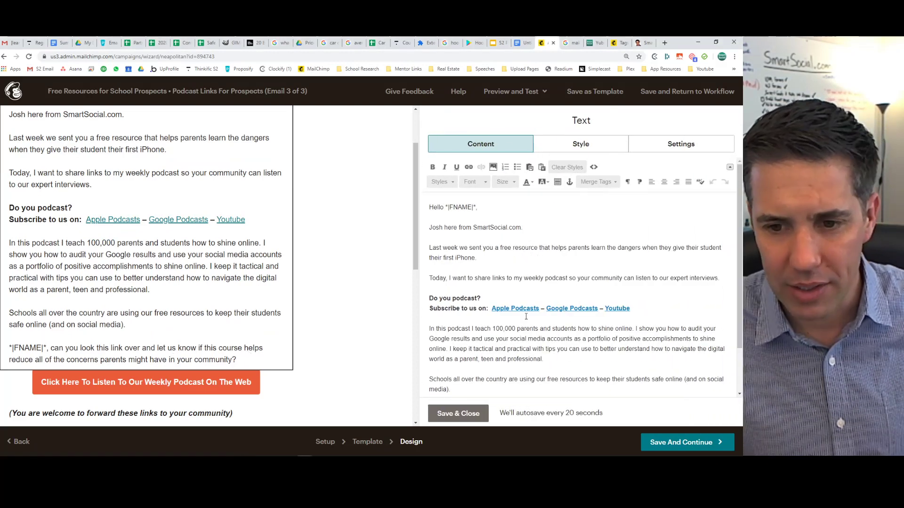
{"action": "scroll", "coordinate": [536, 300], "scroll_direction": "down", "scroll_amount": 2}
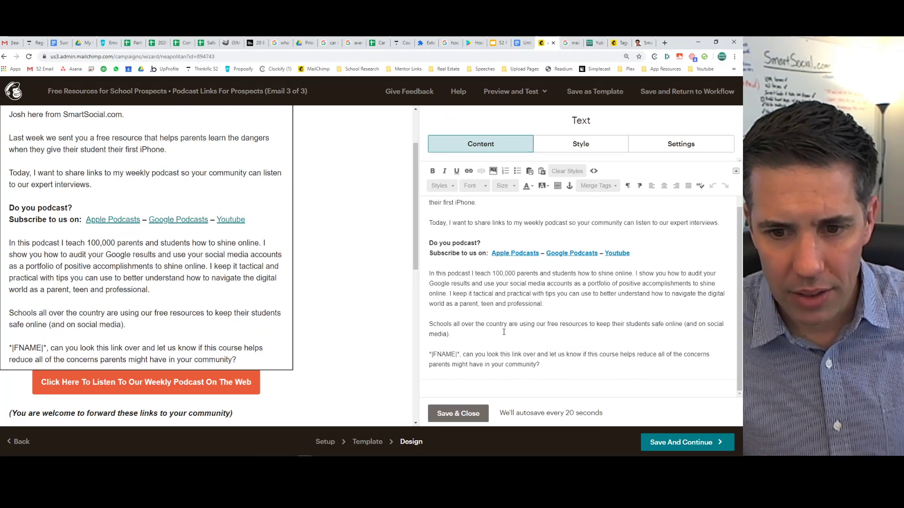
{"action": "left_click_drag", "start_coordinate": [504, 332], "coordinate": [575, 373]}
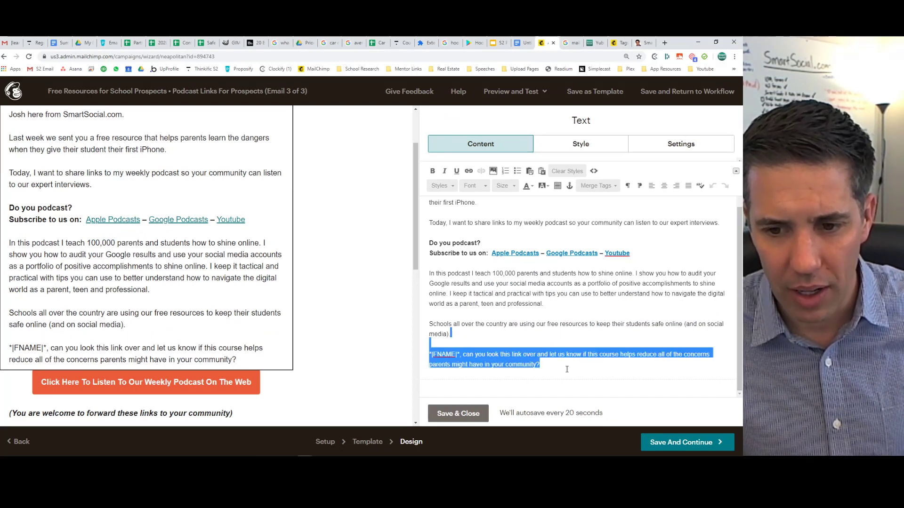
{"action": "left_click", "coordinate": [567, 370]}
{"action": "left_click_drag", "start_coordinate": [465, 355], "coordinate": [563, 374]}
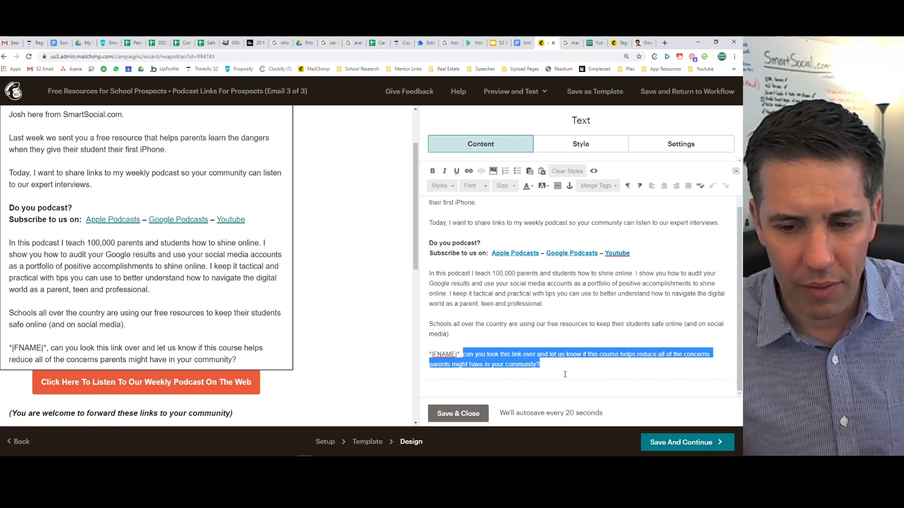
{"action": "type", "text": "Have"}
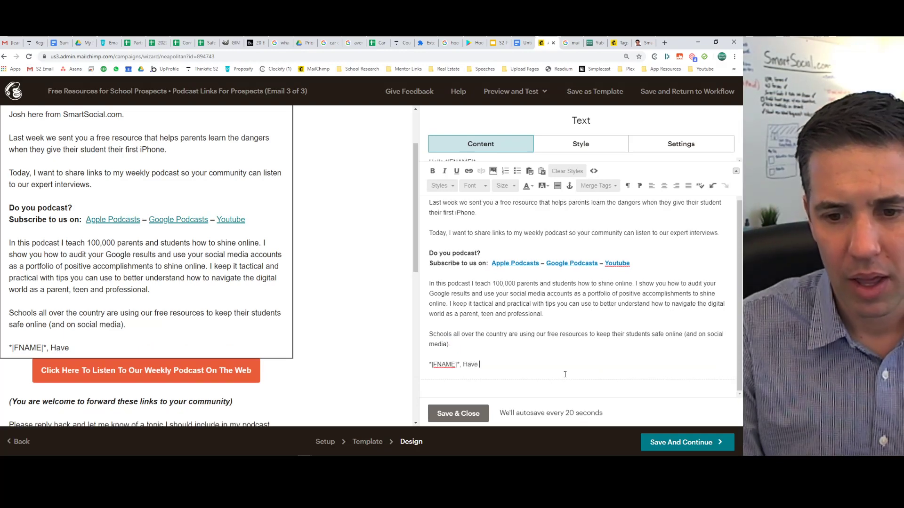
{"action": "key", "text": "BackSpace"}
{"action": "key", "text": "BackSpace"}
{"action": "key", "text": "BackSpace"}
{"action": "type", "text": "what do y"}
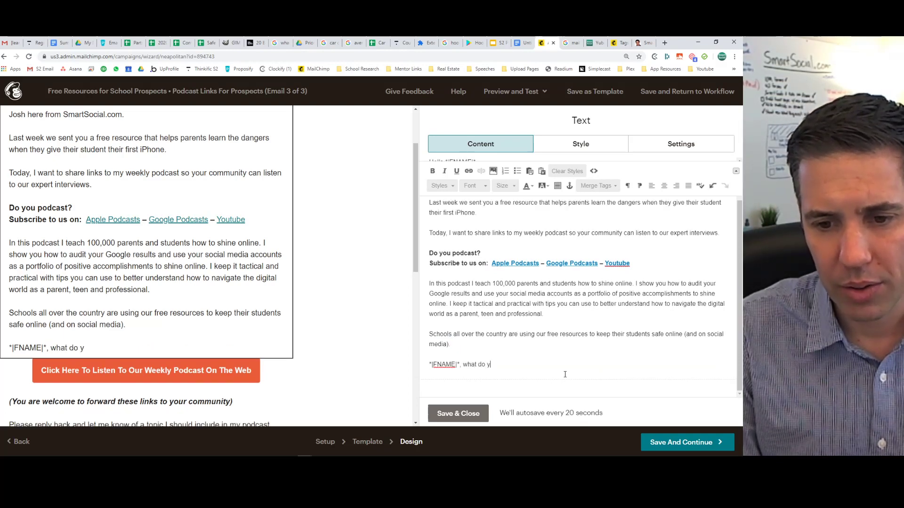
{"action": "type", "text": "ou think of our most"}
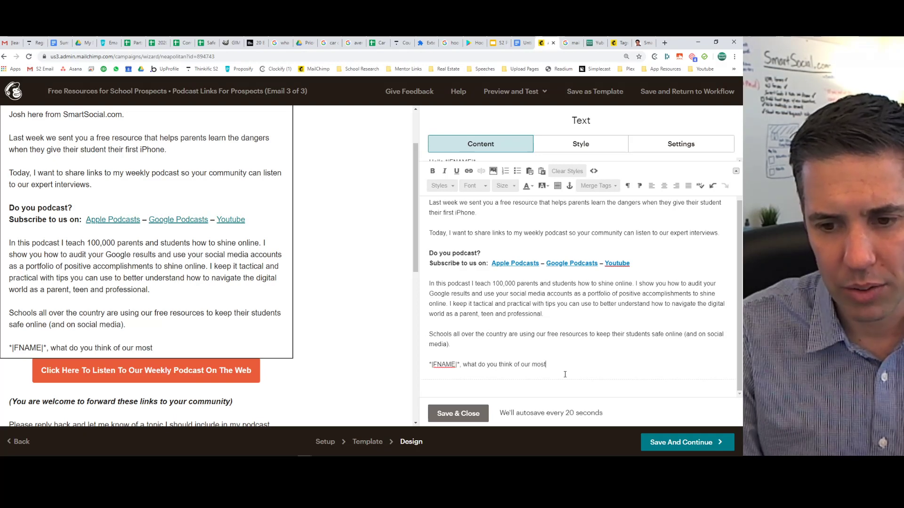
{"action": "type", "text": " recent podcas"}
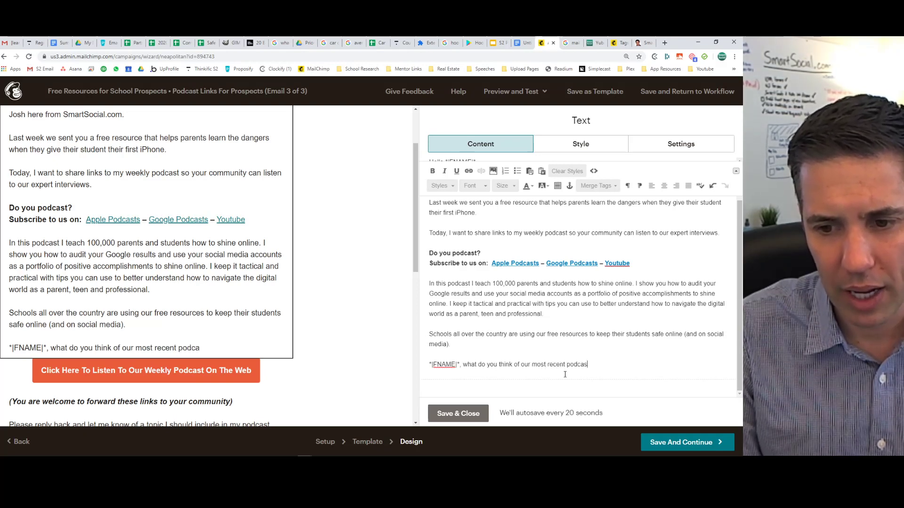
{"action": "type", "text": "t epis"}
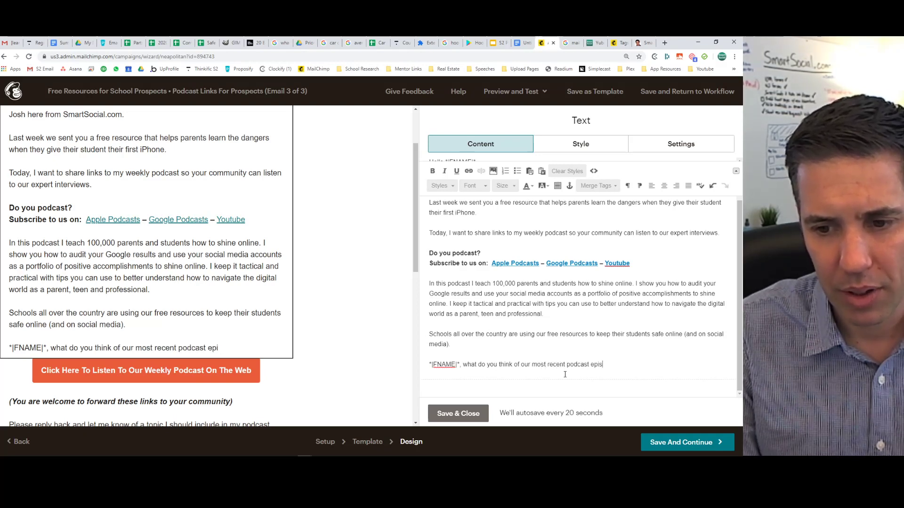
{"action": "type", "text": "ode?"}
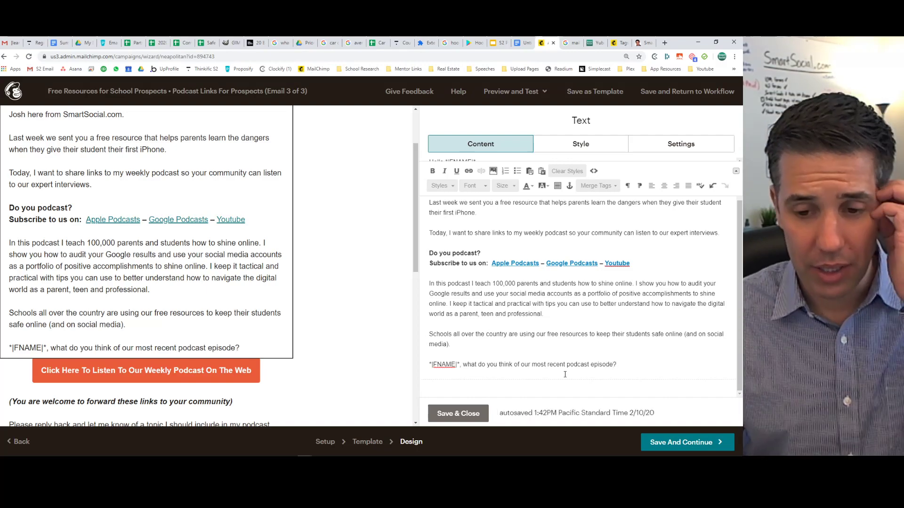
{"action": "left_click", "coordinate": [458, 413]}
{"action": "scroll", "coordinate": [94, 258], "scroll_direction": "down", "scroll_amount": 3}
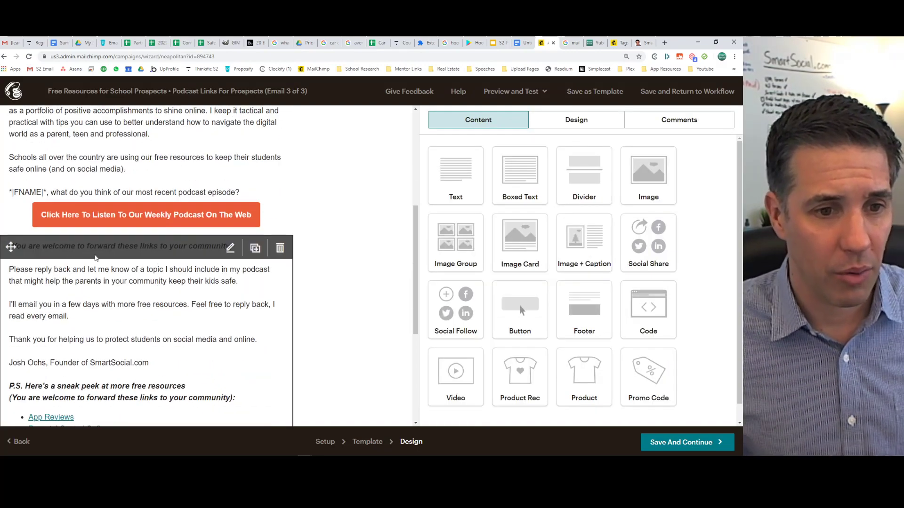
{"action": "mouse_move", "coordinate": [198, 303]}
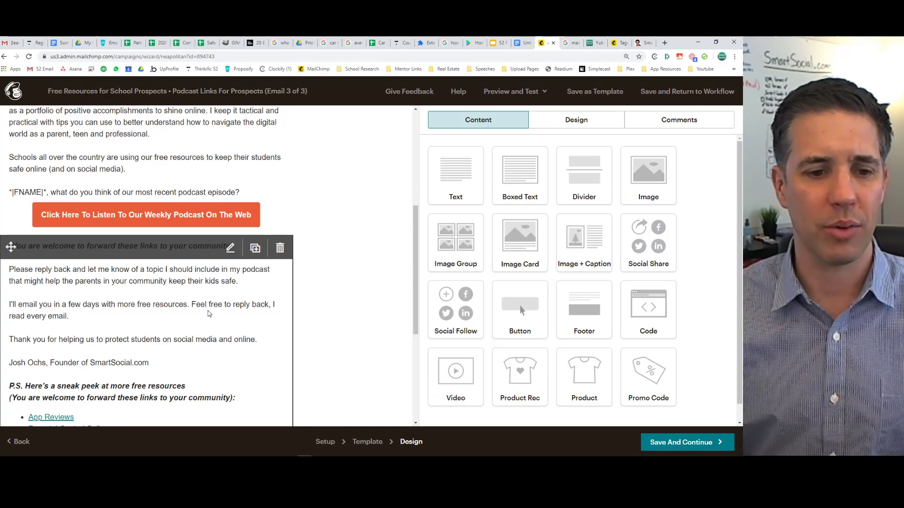
{"action": "scroll", "coordinate": [209, 314], "scroll_direction": "down", "scroll_amount": 4}
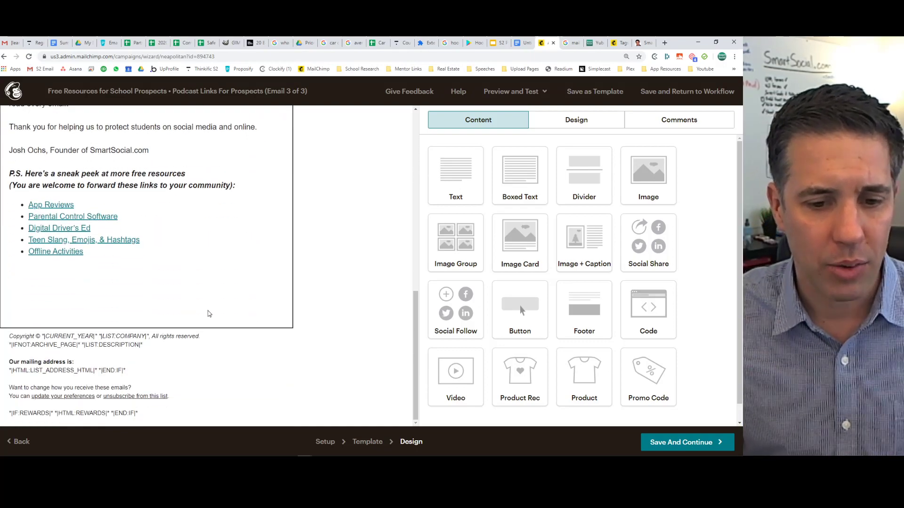
{"action": "scroll", "coordinate": [209, 314], "scroll_direction": "up", "scroll_amount": 5}
{"action": "scroll", "coordinate": [210, 314], "scroll_direction": "up", "scroll_amount": 5}
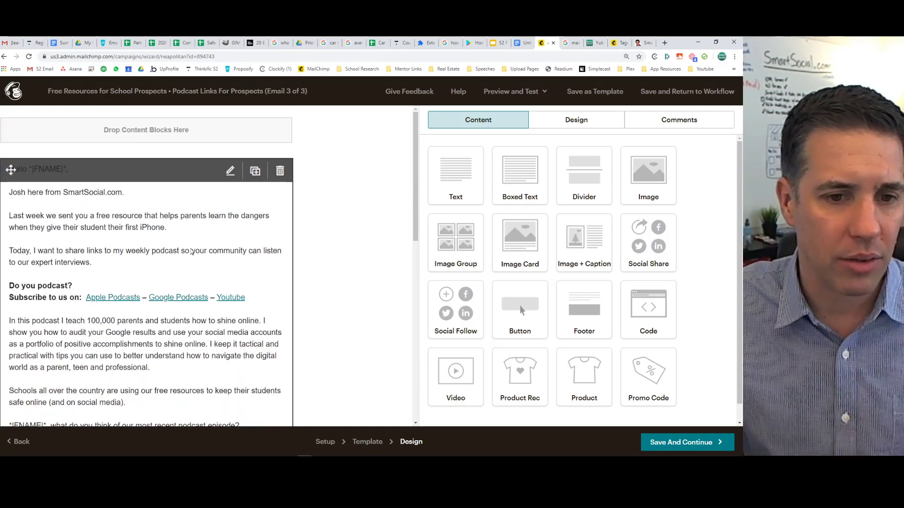
{"action": "left_click", "coordinate": [191, 252]}
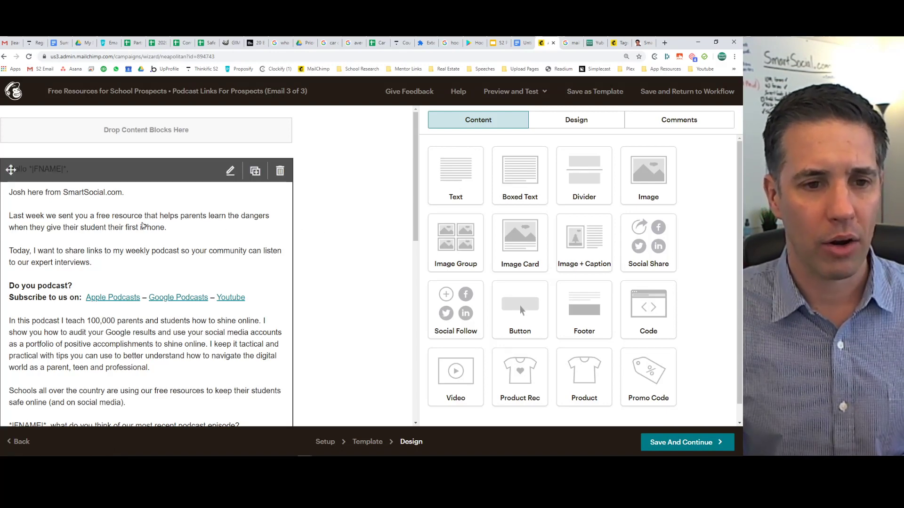
In the greeting text block, search the image library for 'josh' headshots.
{"action": "left_click", "coordinate": [133, 225]}
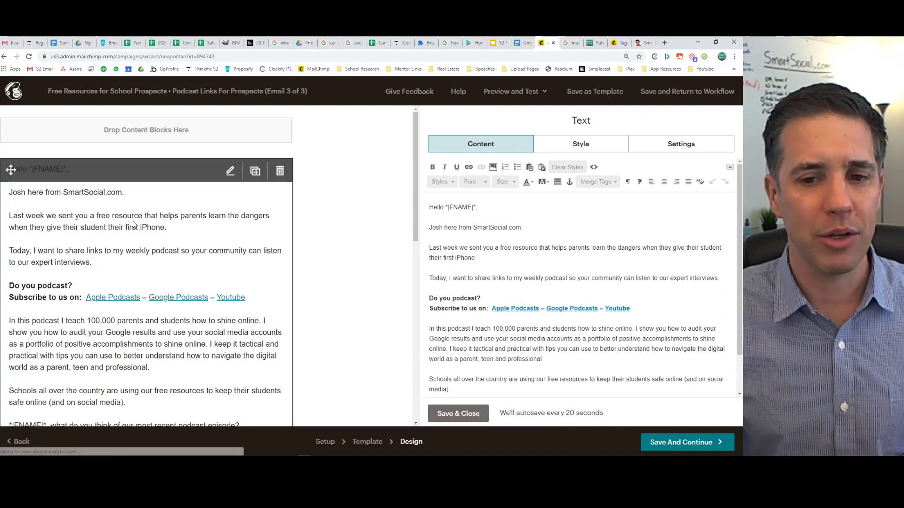
{"action": "left_click", "coordinate": [438, 221]}
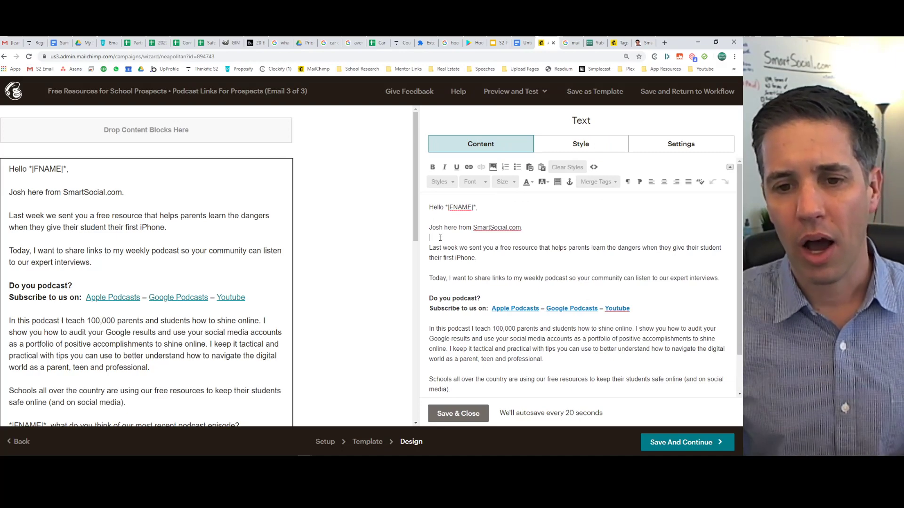
{"action": "left_click", "coordinate": [494, 167]}
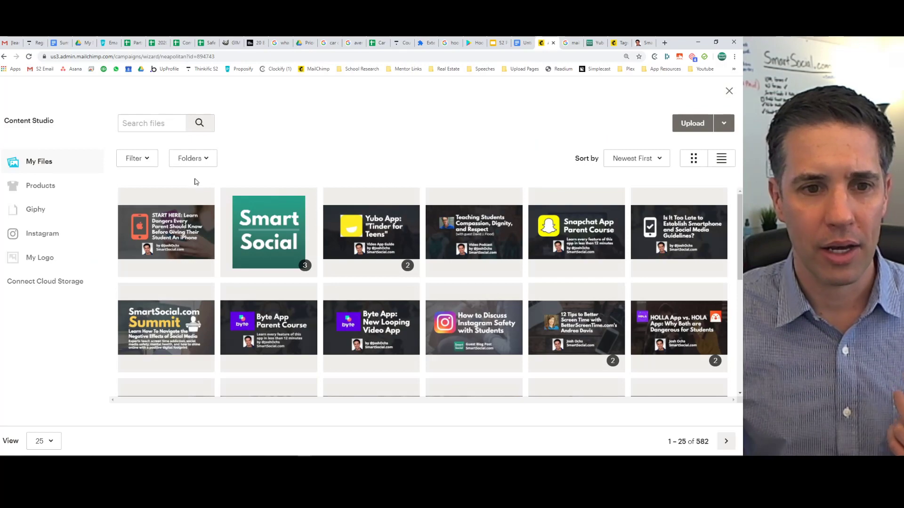
{"action": "left_click", "coordinate": [159, 124]}
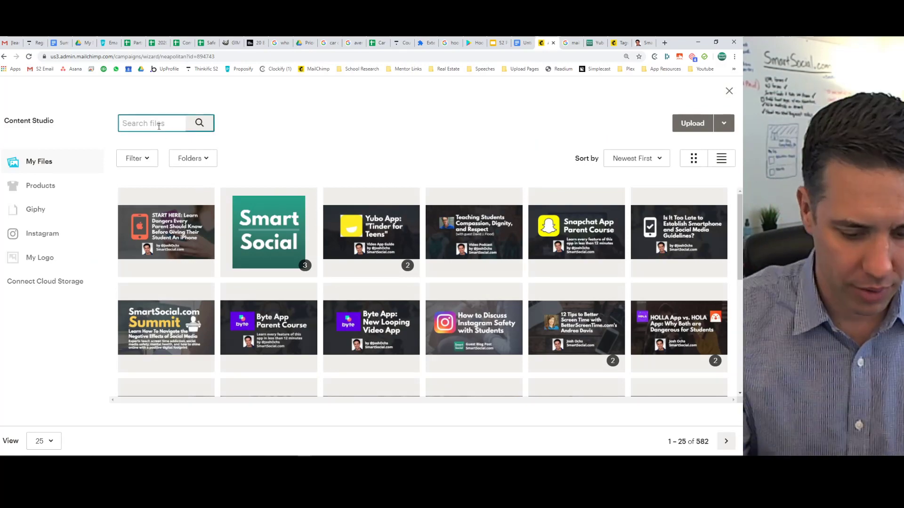
{"action": "type", "text": "josh"}
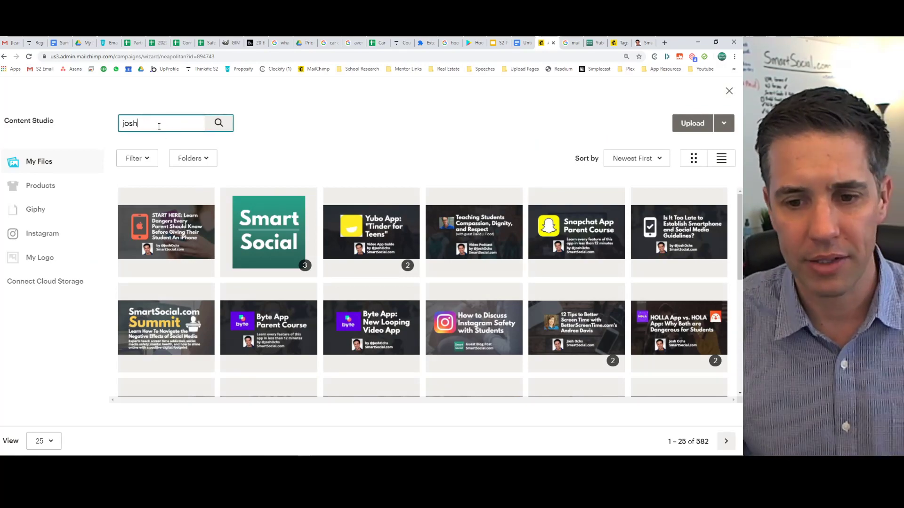
{"action": "key", "text": "Return"}
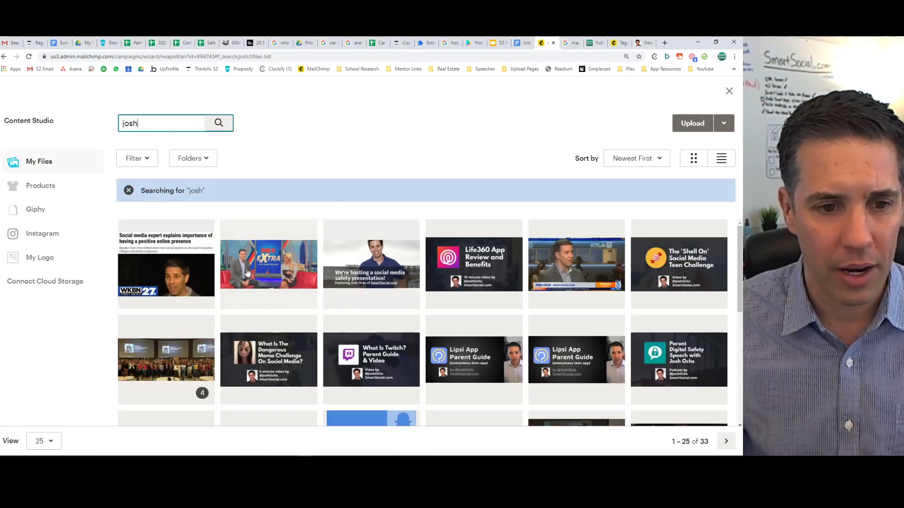
Insert the blue-shirt headshot photo and select its 575 width value.
{"action": "scroll", "coordinate": [479, 292], "scroll_direction": "down", "scroll_amount": 5}
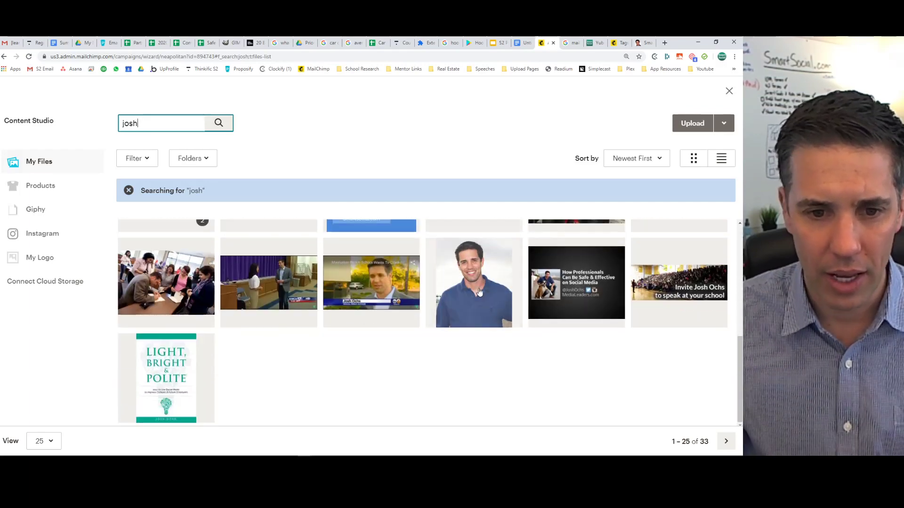
{"action": "left_click", "coordinate": [479, 292]}
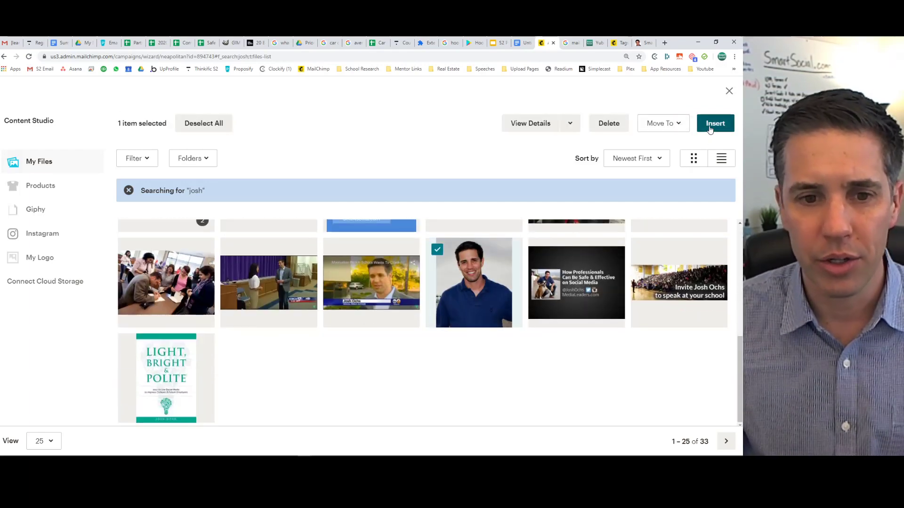
{"action": "left_click", "coordinate": [713, 125]}
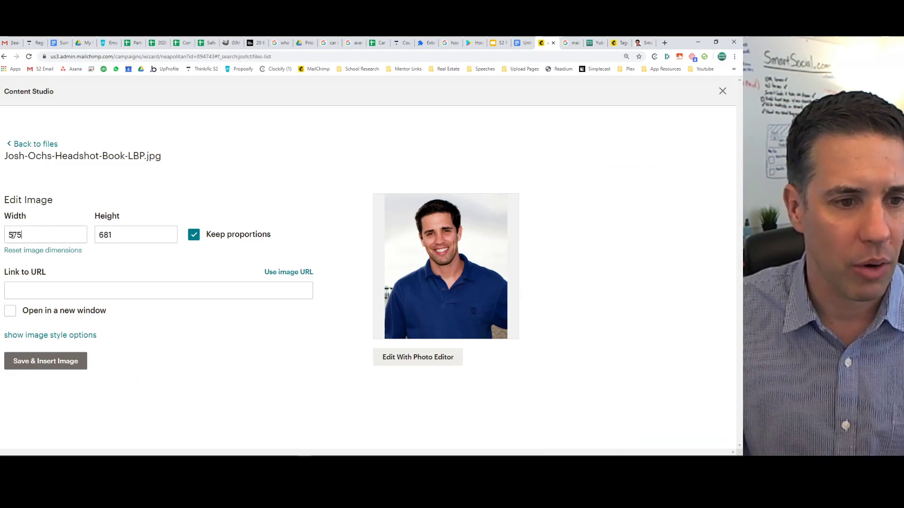
{"action": "left_click_drag", "start_coordinate": [14, 236], "coordinate": [3, 235]}
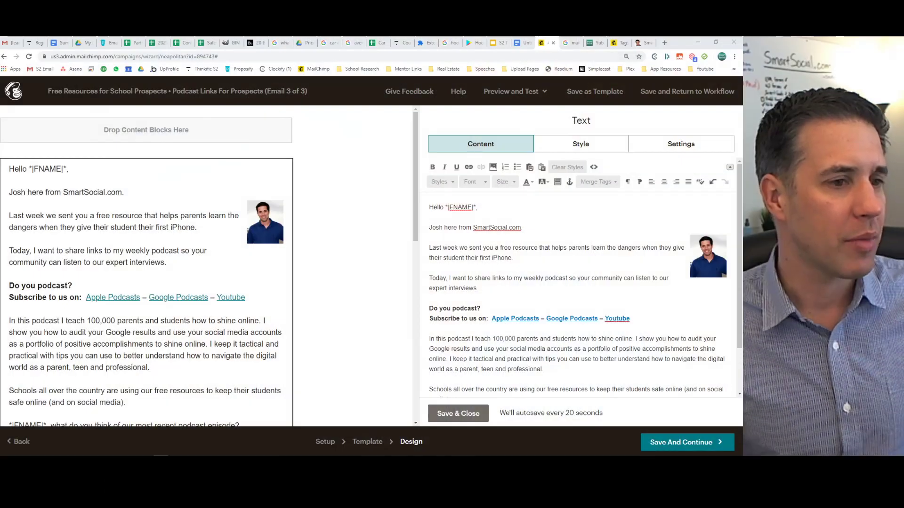
Check the headshot sits beside the 'Last week' paragraph and save the text block.
{"action": "left_click", "coordinate": [551, 256]}
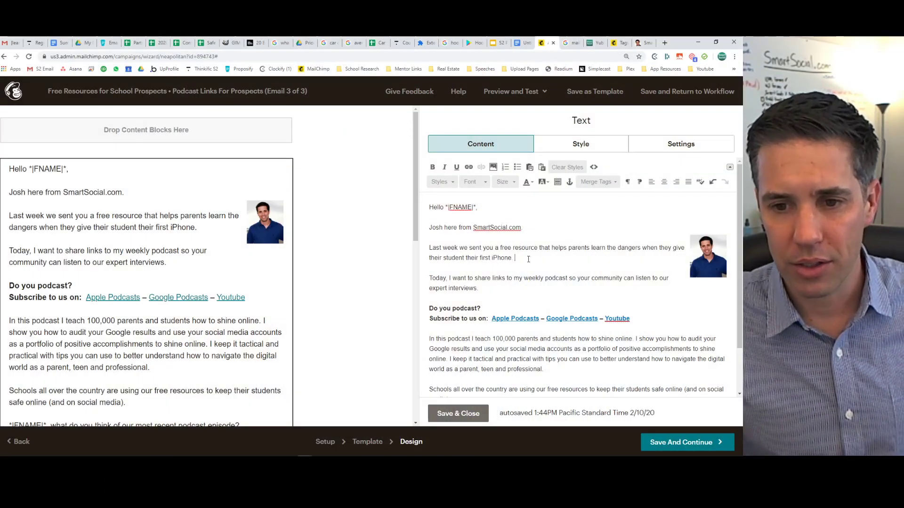
{"action": "left_click_drag", "start_coordinate": [437, 219], "coordinate": [539, 261]}
{"action": "left_click", "coordinate": [540, 261]}
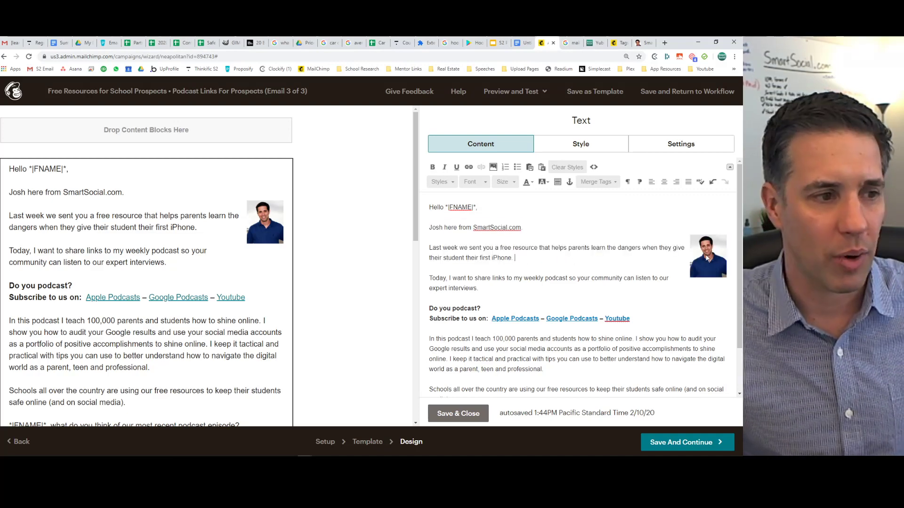
{"action": "left_click", "coordinate": [705, 254]}
{"action": "left_click", "coordinate": [533, 256]}
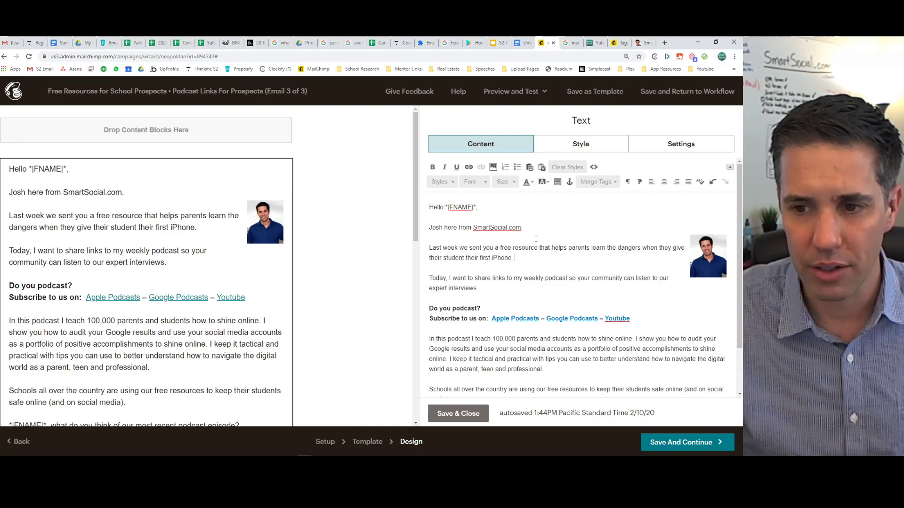
{"action": "left_click", "coordinate": [528, 263]}
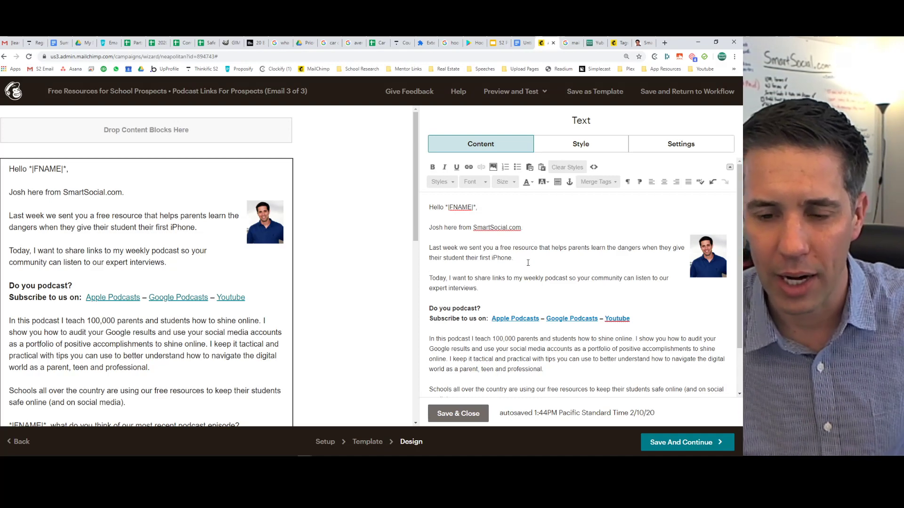
{"action": "left_click", "coordinate": [701, 254]}
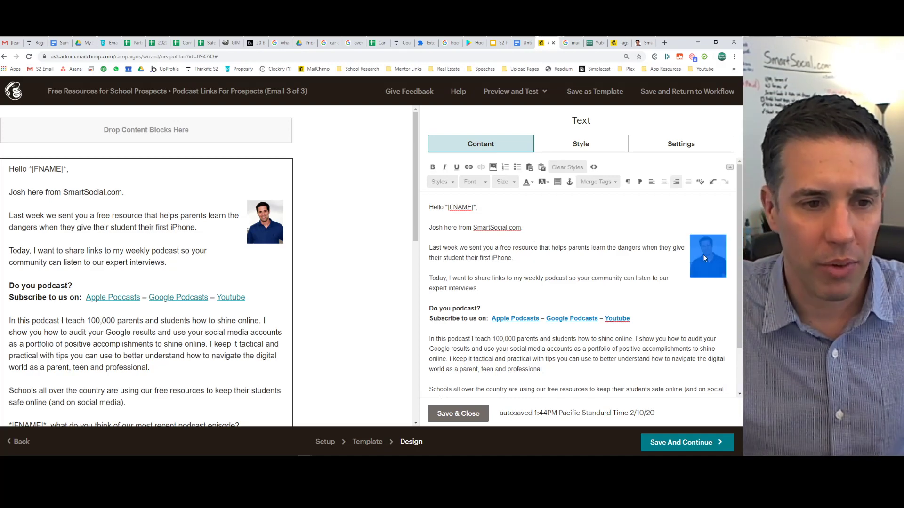
{"action": "left_click", "coordinate": [458, 413]}
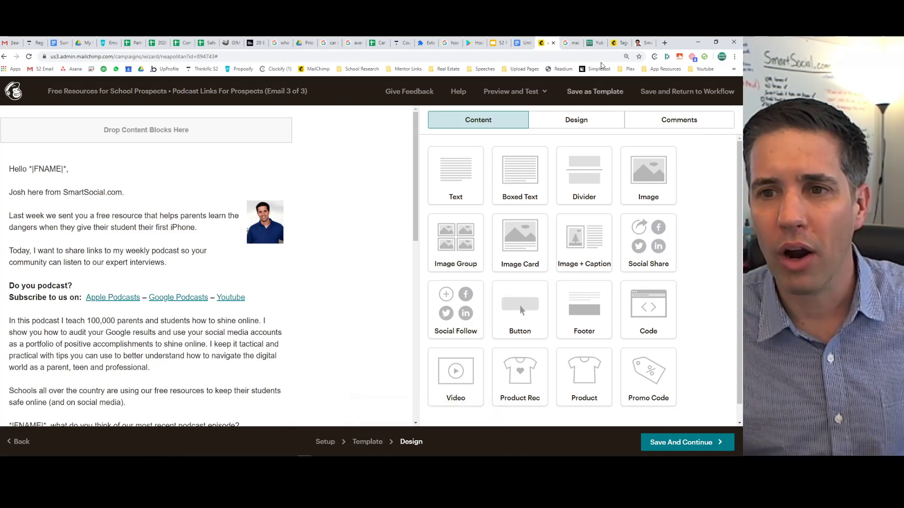
Copy the Speaking page address from smartsocial.com in a new tab, then return to Mailchimp.
{"action": "left_click", "coordinate": [665, 43]}
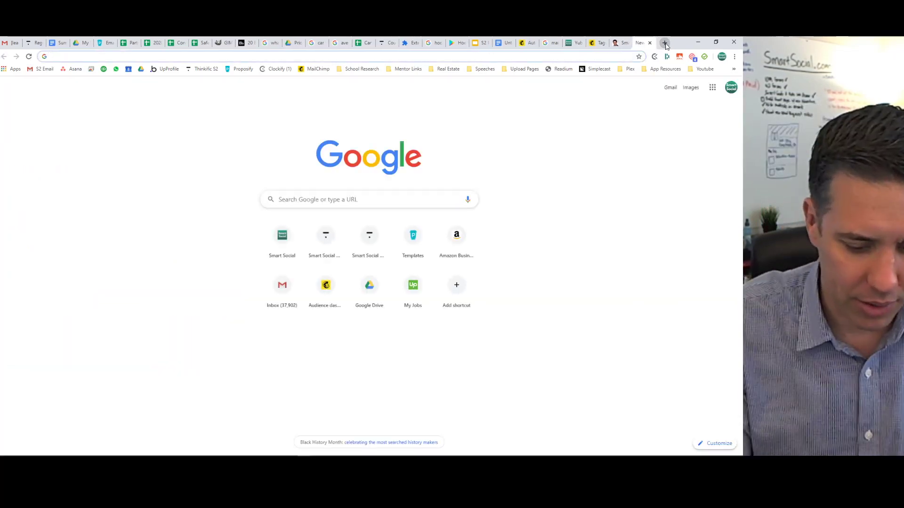
{"action": "type", "text": "smart"}
{"action": "key", "text": "Return"}
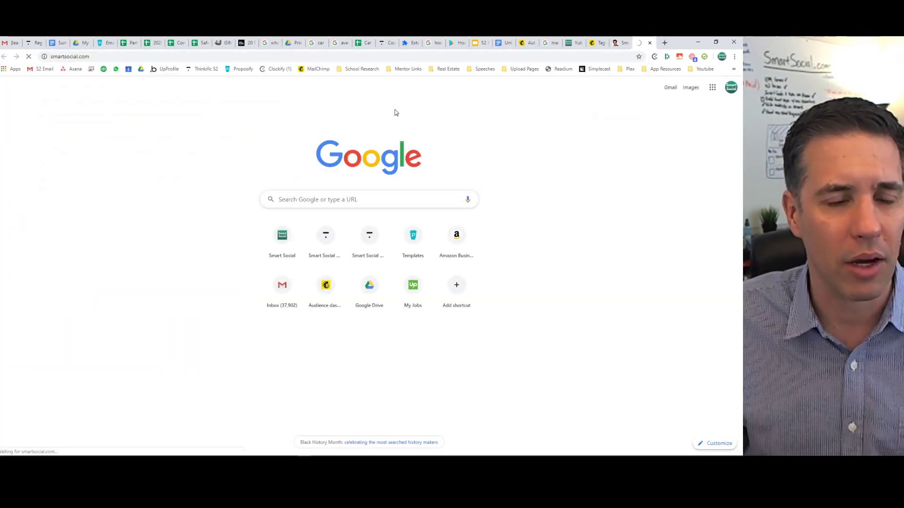
{"action": "mouse_move", "coordinate": [376, 118]}
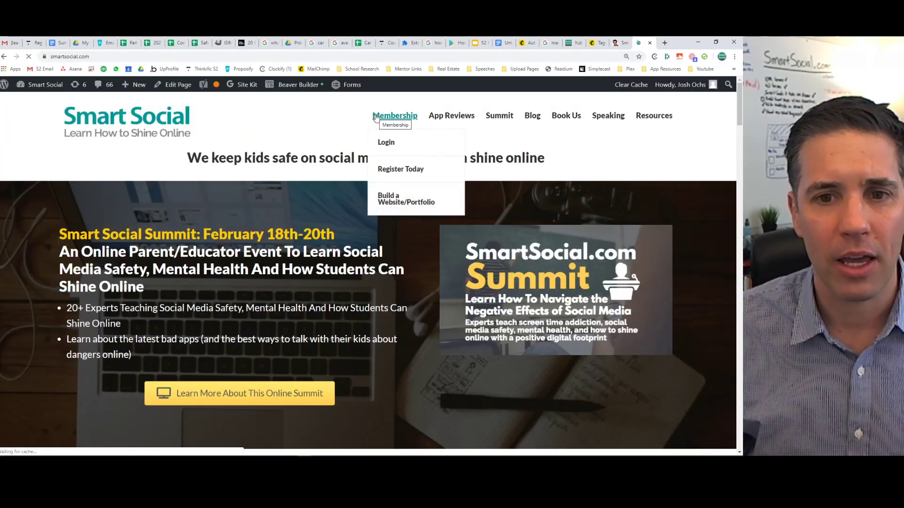
{"action": "left_click", "coordinate": [615, 118]}
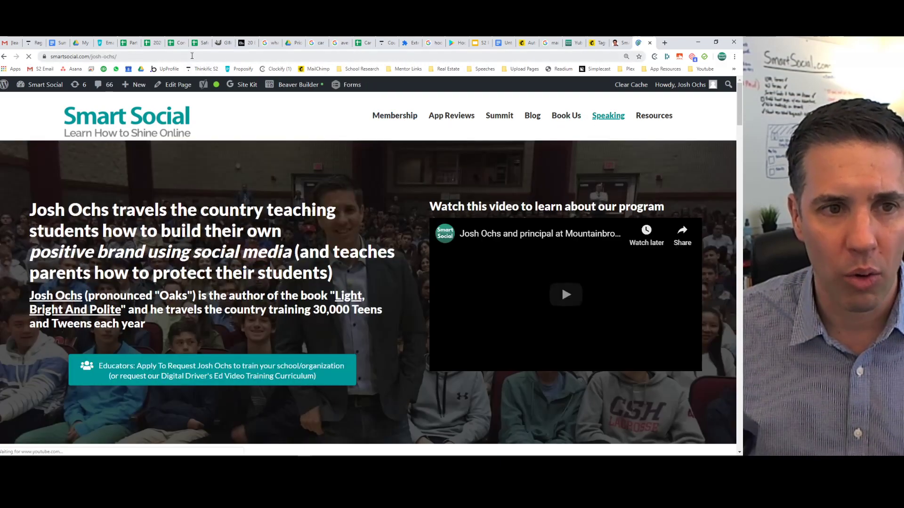
{"action": "left_click", "coordinate": [193, 56]}
{"action": "key", "text": "ctrl+c"}
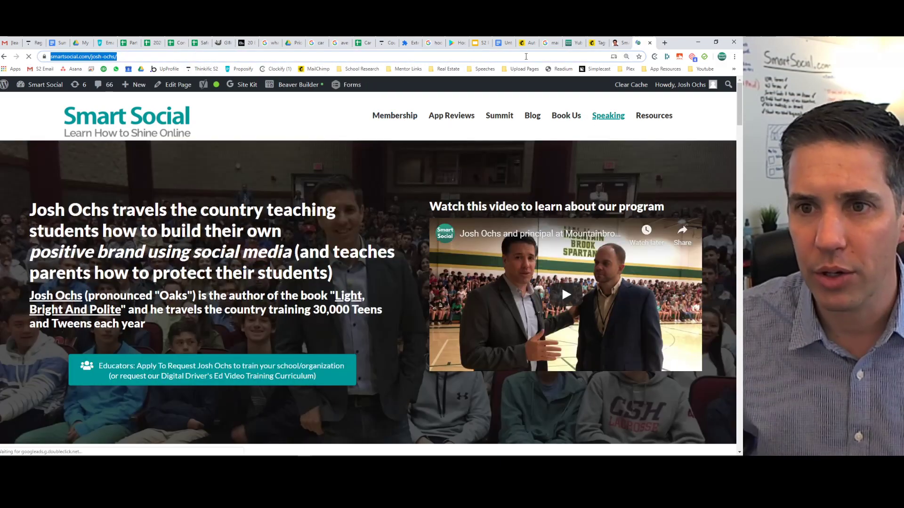
{"action": "left_click", "coordinate": [597, 43]}
{"action": "left_click", "coordinate": [530, 43]}
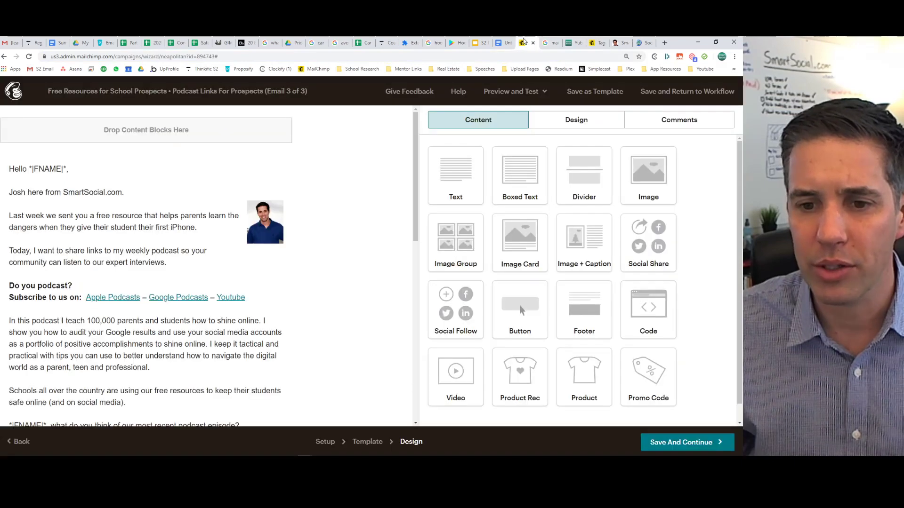
Link the headshot photo to the copied Speaking page URL, opening in a new window.
{"action": "left_click", "coordinate": [222, 253]}
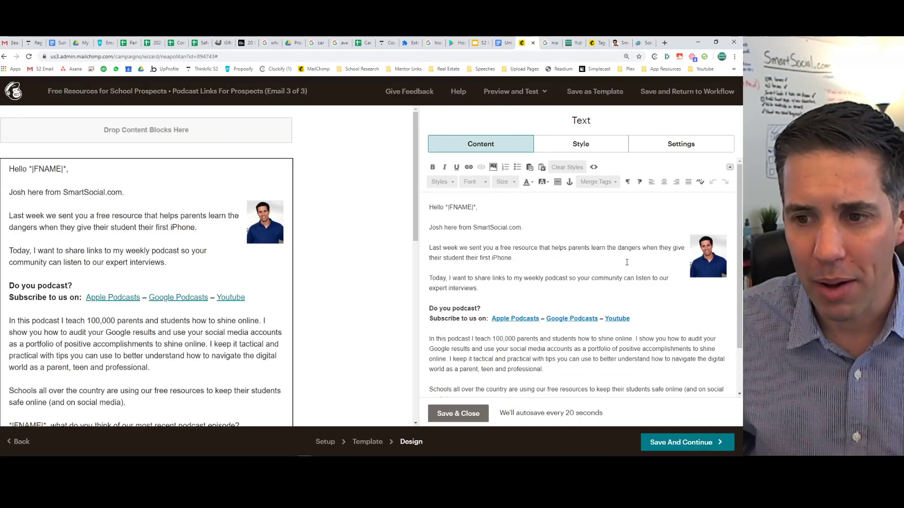
{"action": "double_click", "coordinate": [704, 259]}
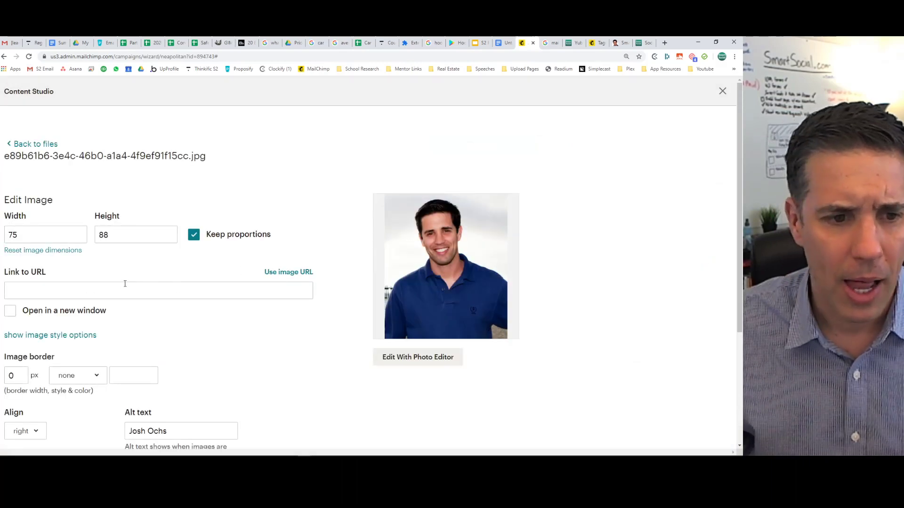
{"action": "left_click", "coordinate": [118, 285]}
{"action": "key", "text": "ctrl+v"}
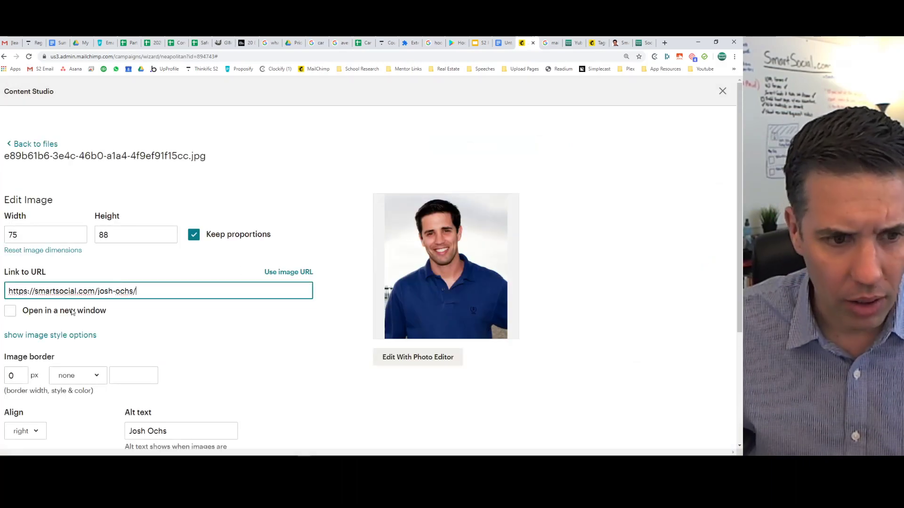
{"action": "left_click", "coordinate": [11, 312]}
{"action": "scroll", "coordinate": [187, 332], "scroll_direction": "down", "scroll_amount": 3}
{"action": "left_click", "coordinate": [44, 400]}
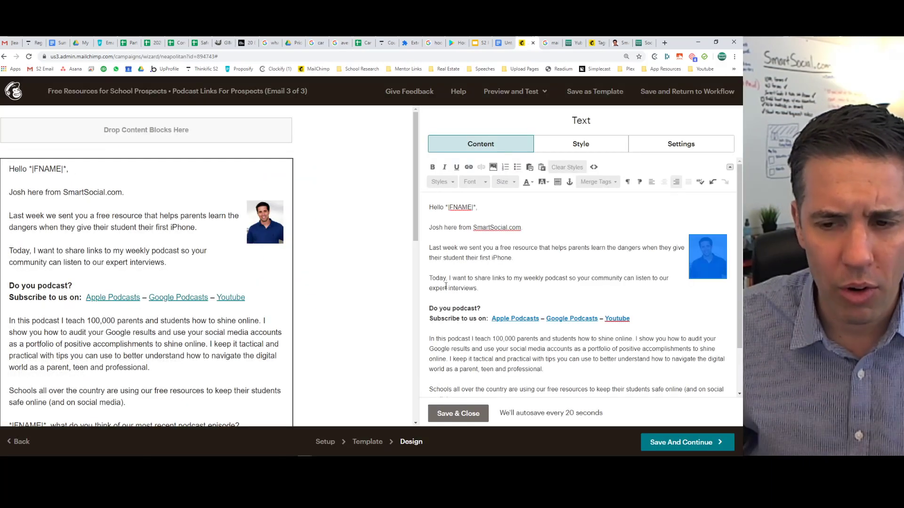
Save the text block and the email, returning to the automation overview.
{"action": "left_click", "coordinate": [620, 258]}
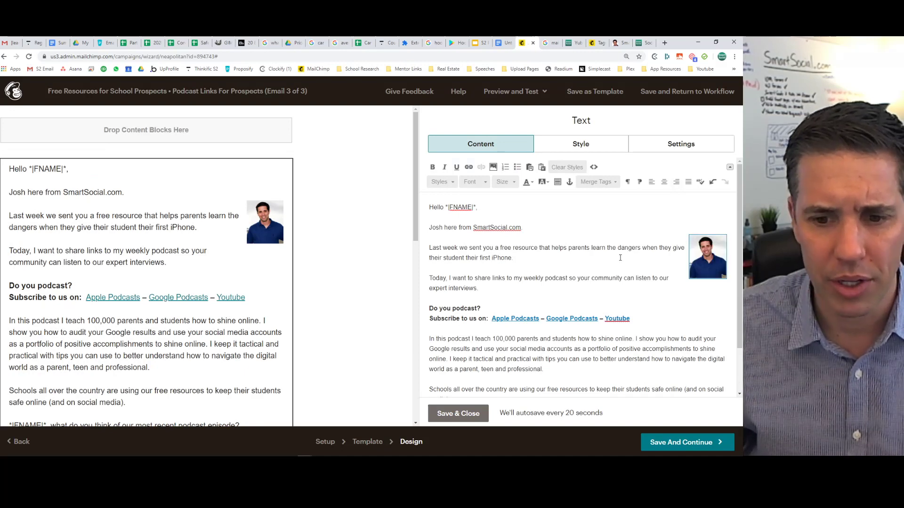
{"action": "scroll", "coordinate": [157, 319], "scroll_direction": "down", "scroll_amount": 10}
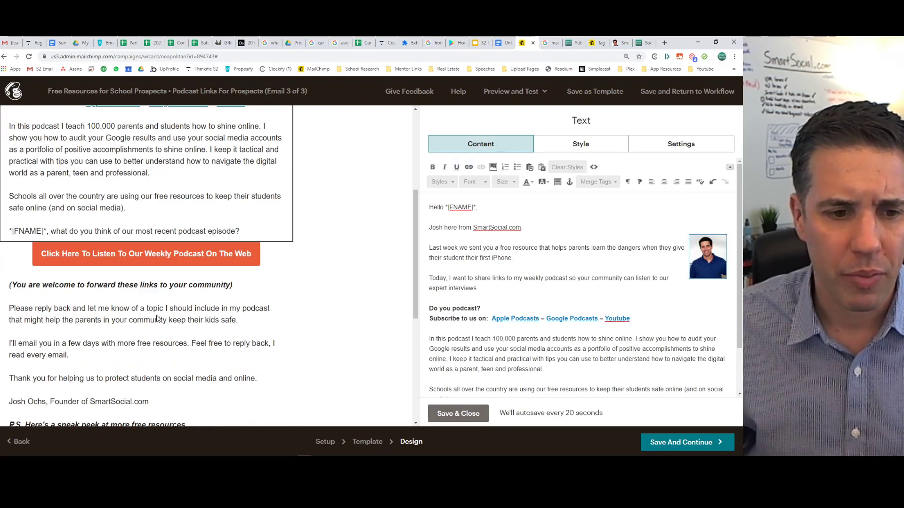
{"action": "left_click", "coordinate": [458, 413]}
{"action": "left_click", "coordinate": [665, 442]}
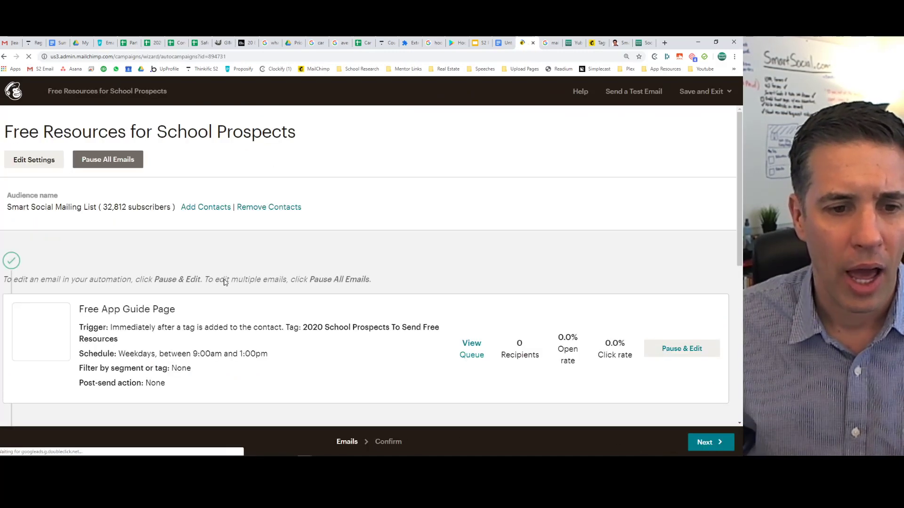
Start Podcast Links For Prospects, replicate it, and open the copy's design editor.
{"action": "scroll", "coordinate": [295, 243], "scroll_direction": "down", "scroll_amount": 9}
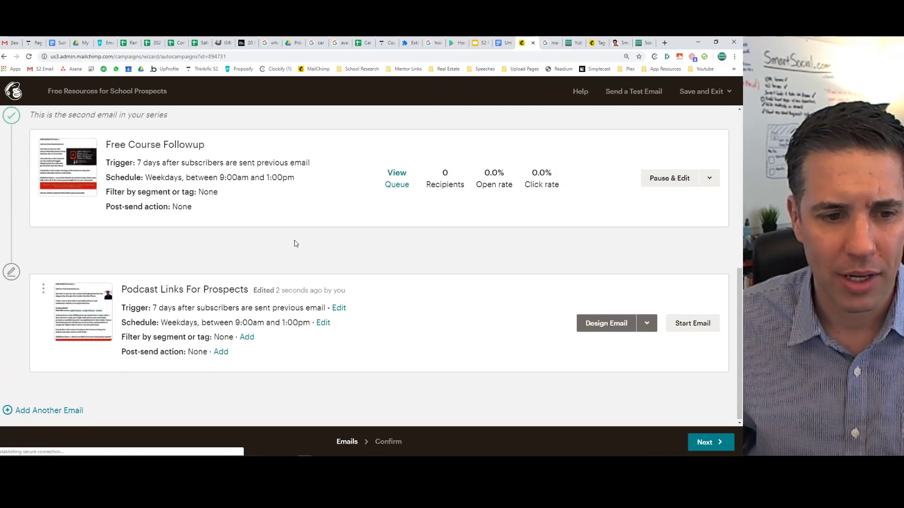
{"action": "left_click", "coordinate": [676, 321]}
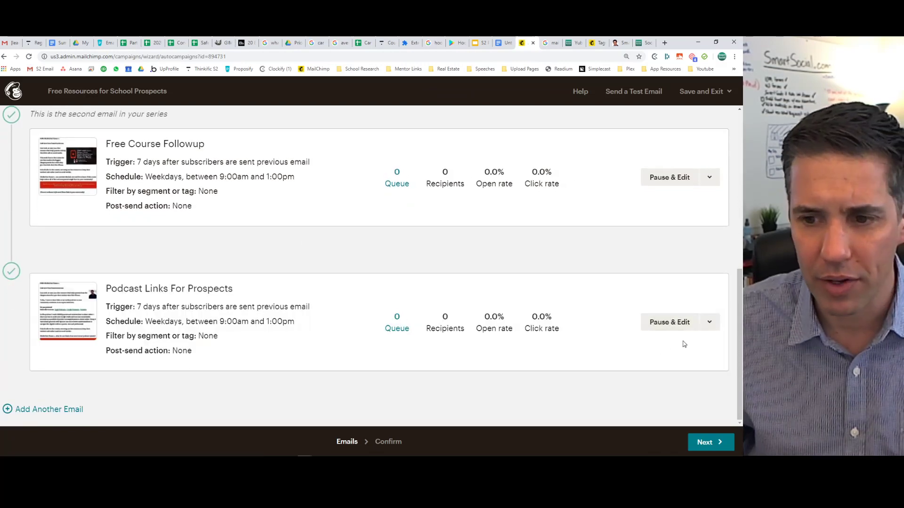
{"action": "left_click", "coordinate": [710, 322]}
{"action": "left_click", "coordinate": [622, 350]}
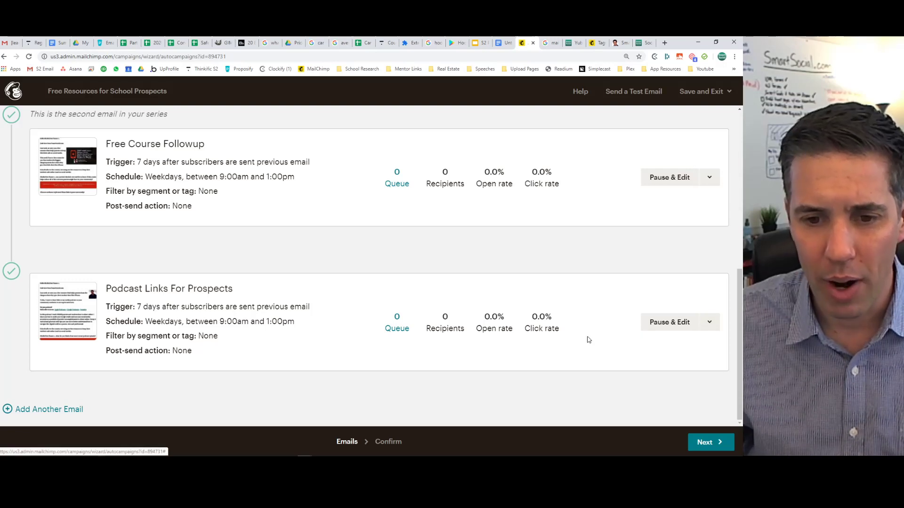
{"action": "scroll", "coordinate": [377, 251], "scroll_direction": "down", "scroll_amount": 3}
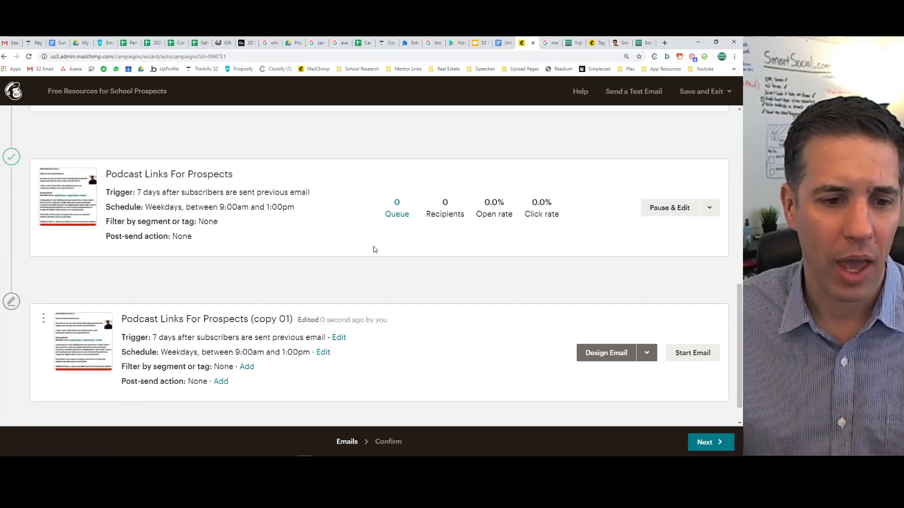
{"action": "left_click", "coordinate": [598, 352]}
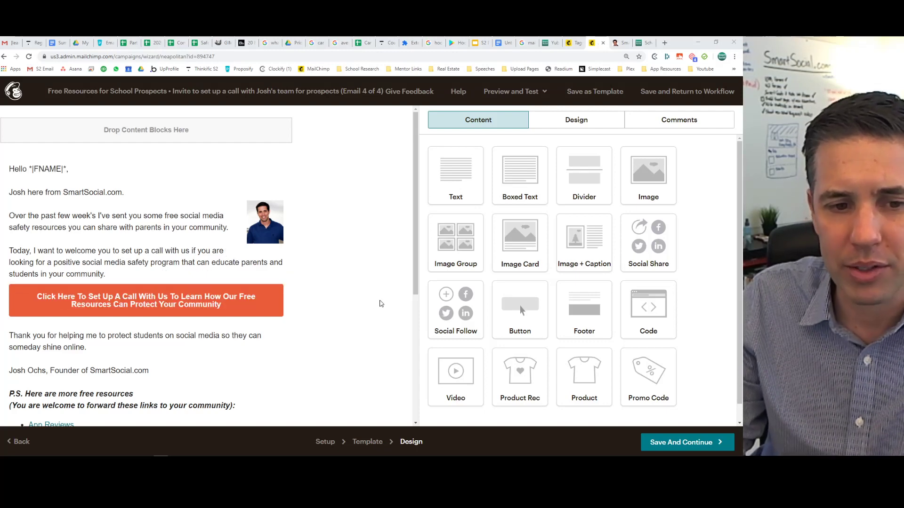
Copy the Smart Social Speaking page address and return to the Mailchimp editor.
{"action": "scroll", "coordinate": [333, 286], "scroll_direction": "down", "scroll_amount": 2}
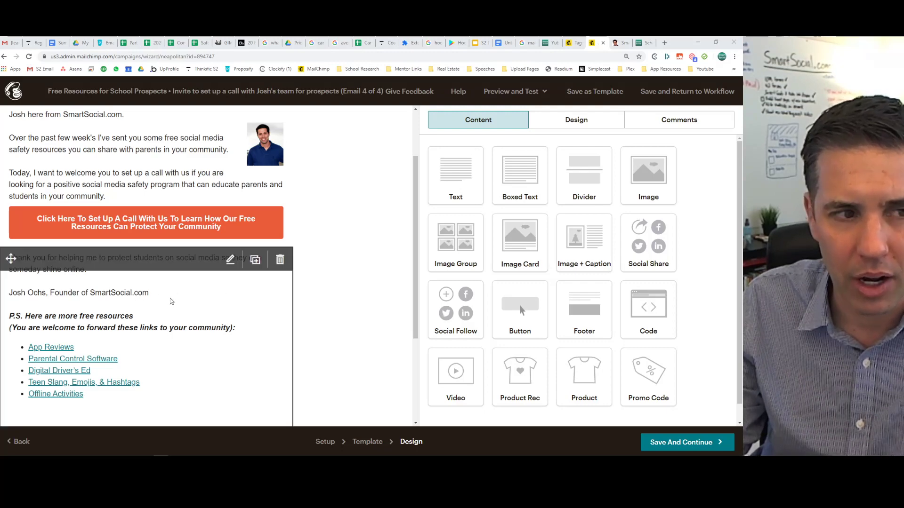
{"action": "left_click", "coordinate": [644, 42]}
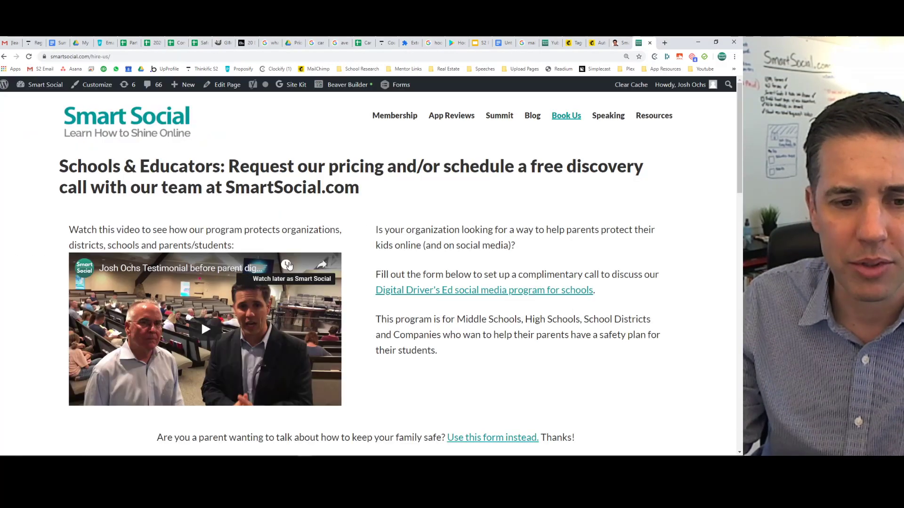
{"action": "left_click", "coordinate": [608, 116]}
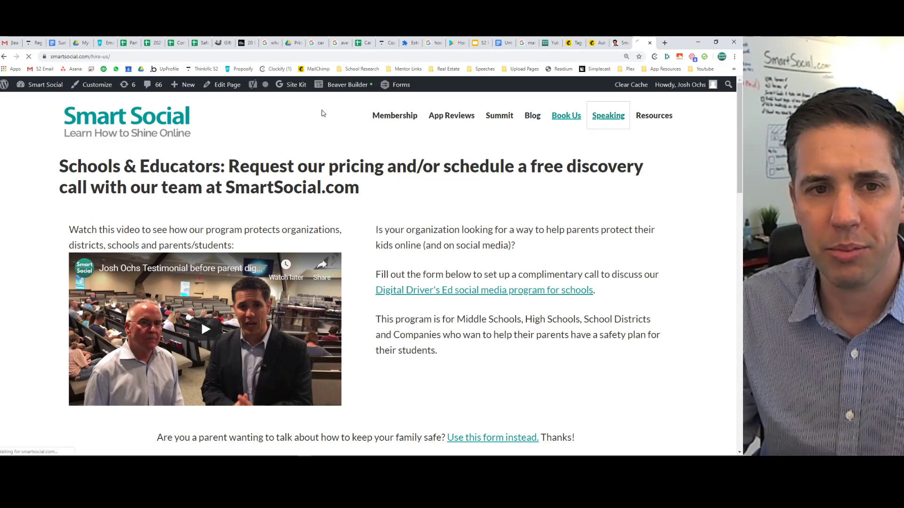
{"action": "left_click", "coordinate": [291, 56]}
{"action": "key", "text": "ctrl+c"}
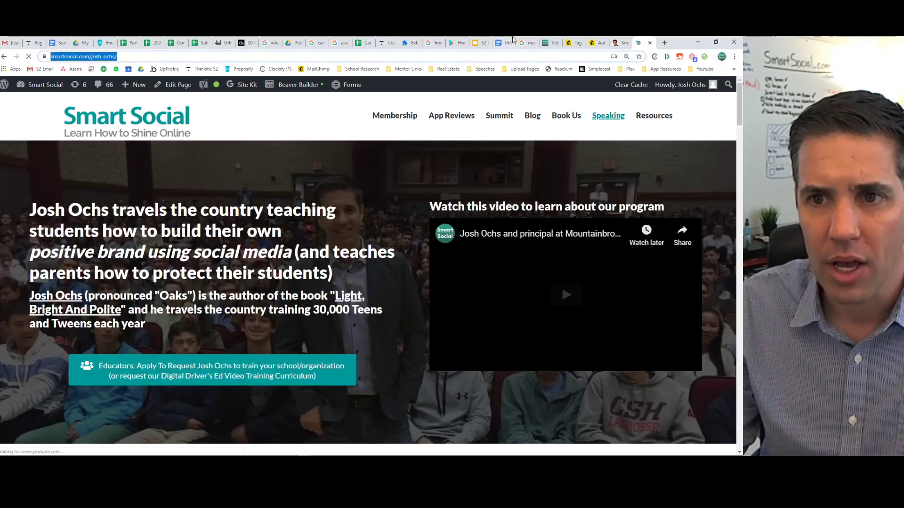
{"action": "left_click", "coordinate": [622, 43]}
{"action": "left_click", "coordinate": [584, 42]}
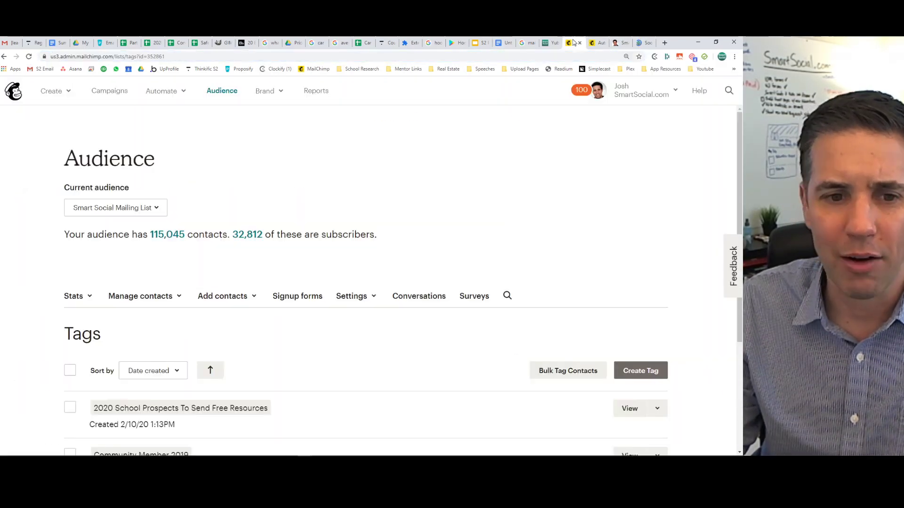
{"action": "left_click", "coordinate": [593, 43]}
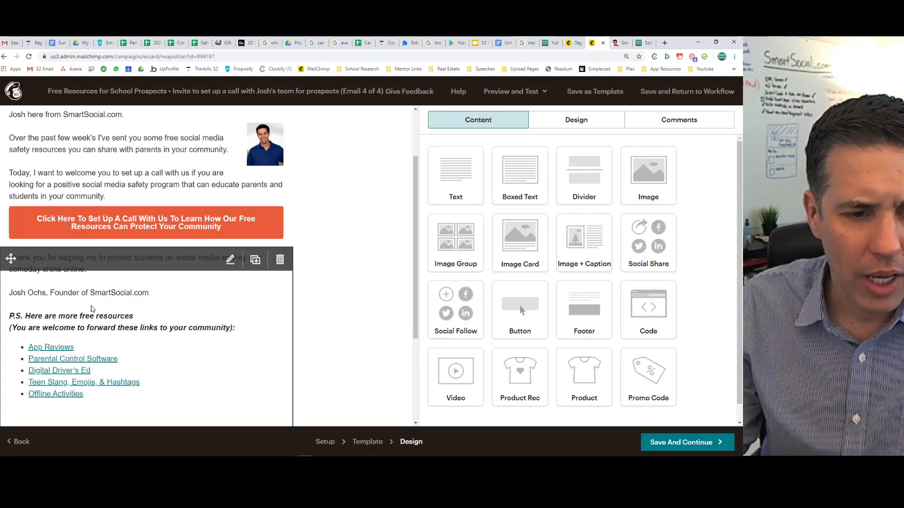
Link the signature name to the Speaking page URL in a new window and save the block.
{"action": "left_click", "coordinate": [93, 308]}
{"action": "left_click_drag", "start_coordinate": [459, 227], "coordinate": [422, 226]}
{"action": "left_click", "coordinate": [468, 167]}
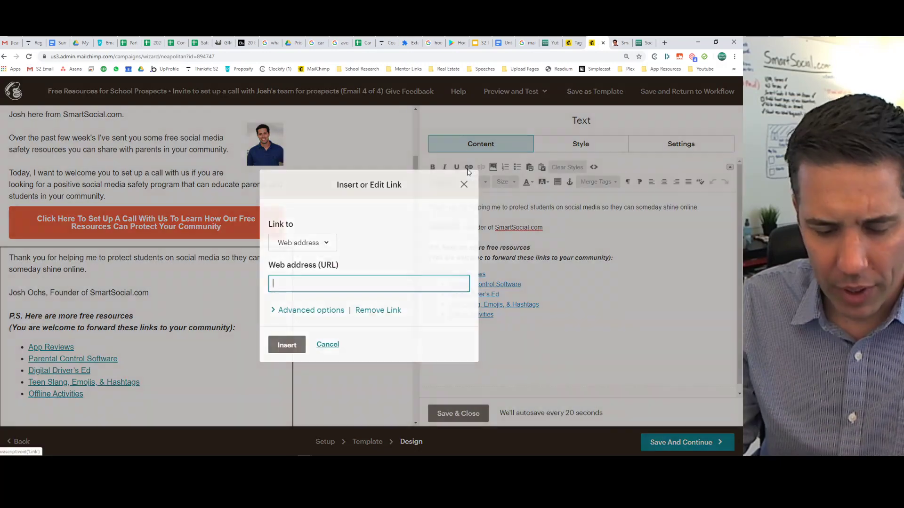
{"action": "key", "text": "ctrl+v"}
{"action": "left_click", "coordinate": [284, 311]}
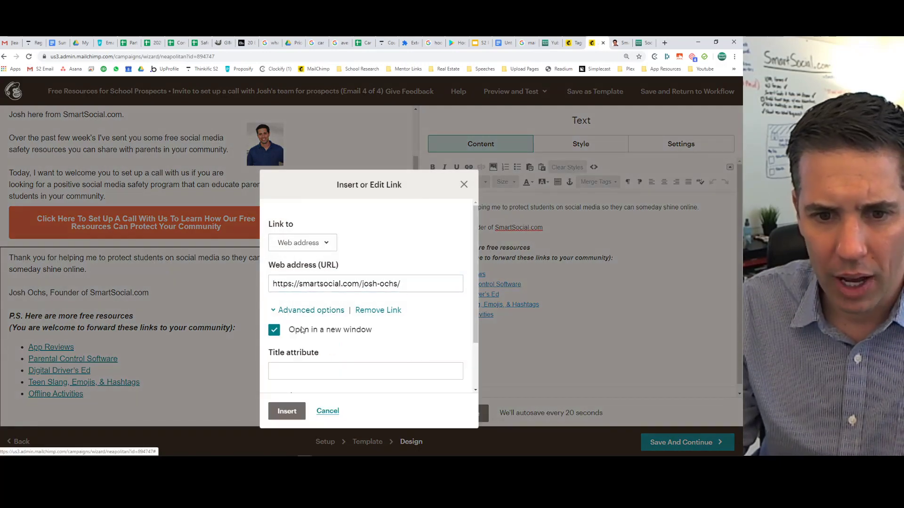
{"action": "left_click", "coordinate": [295, 409]}
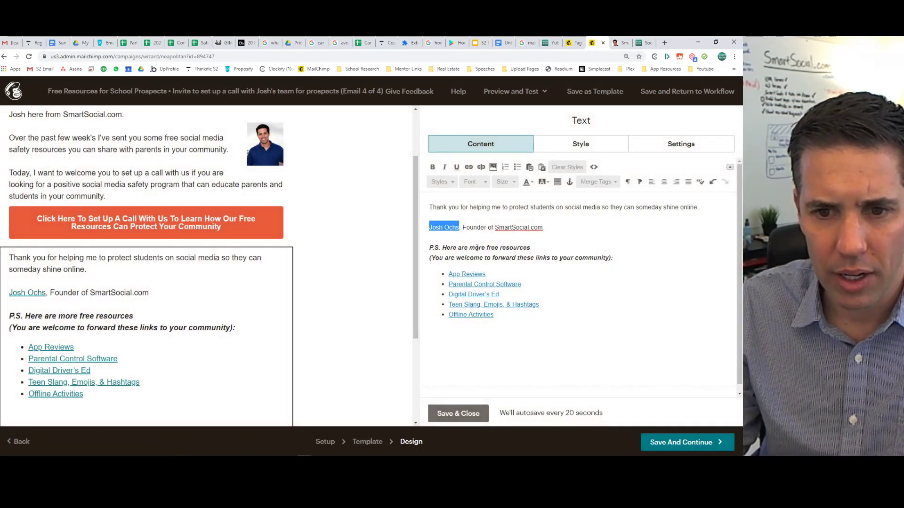
{"action": "left_click_drag", "start_coordinate": [474, 247], "coordinate": [574, 254]}
{"action": "left_click", "coordinate": [573, 254]}
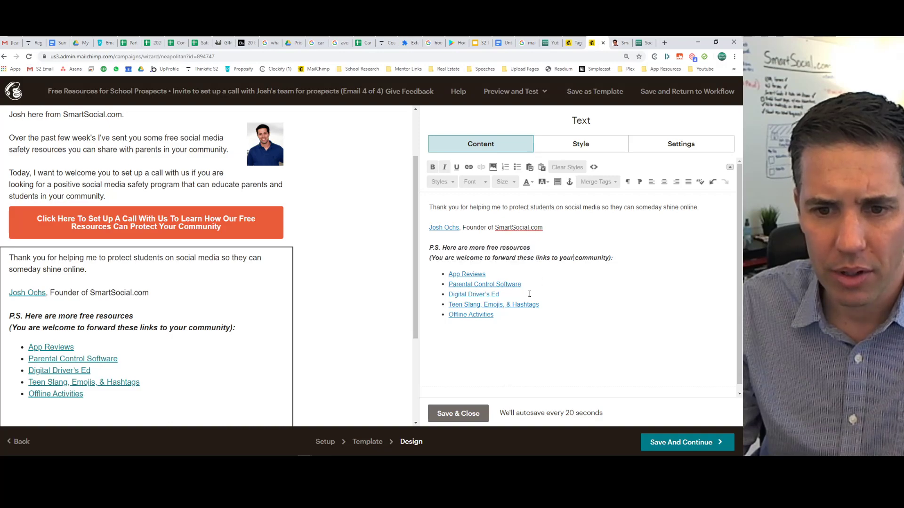
{"action": "left_click", "coordinate": [442, 419]}
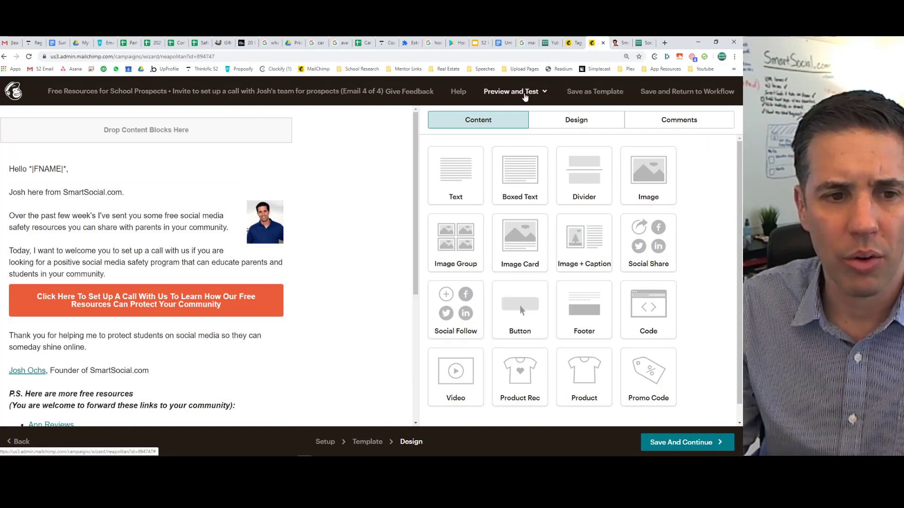
Send a test of the Email 4 of 4 call-invite message to the account user.
{"action": "left_click", "coordinate": [525, 94]}
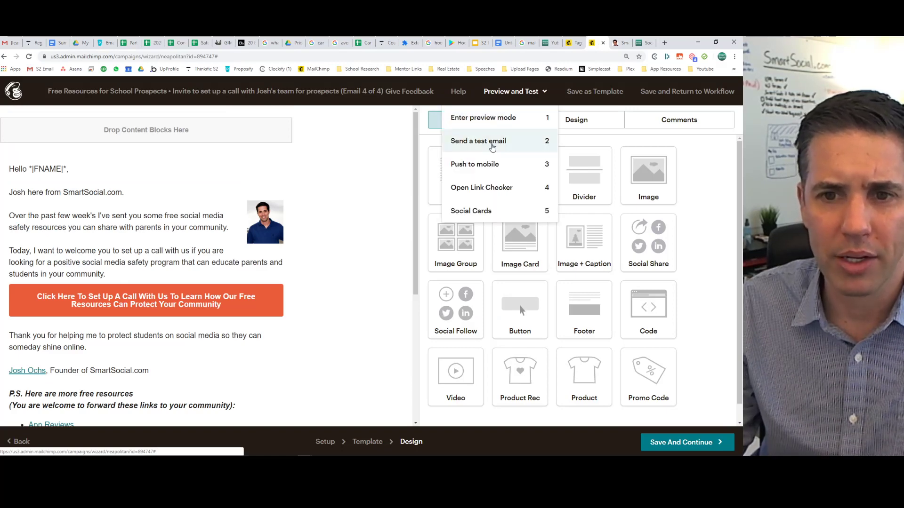
{"action": "left_click", "coordinate": [476, 139]}
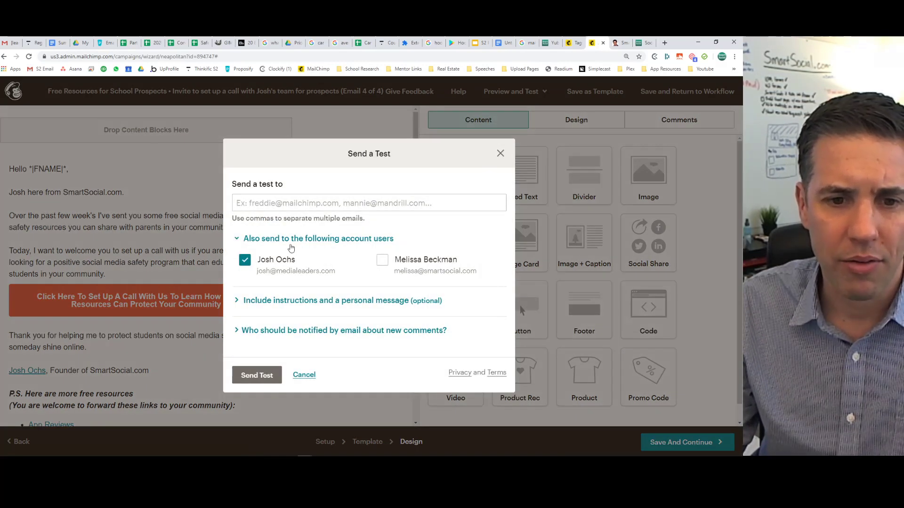
{"action": "left_click", "coordinate": [260, 376]}
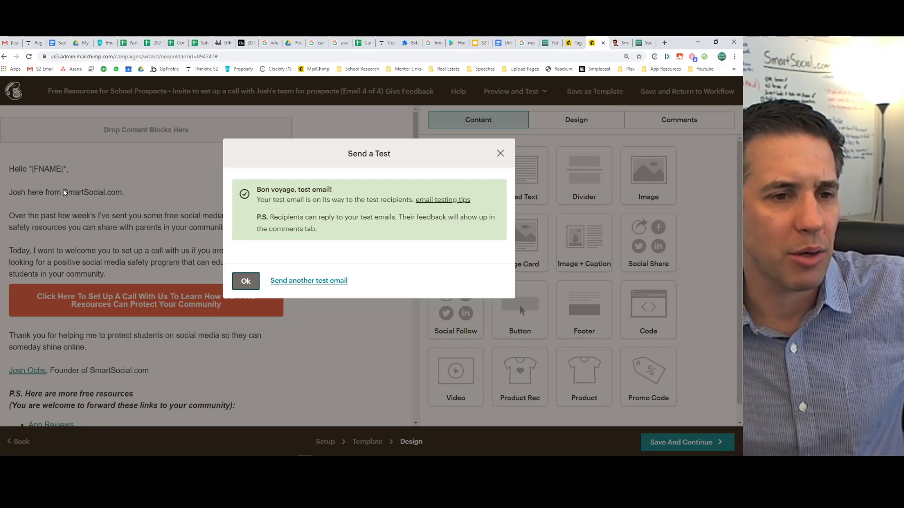
{"action": "left_click", "coordinate": [245, 282]}
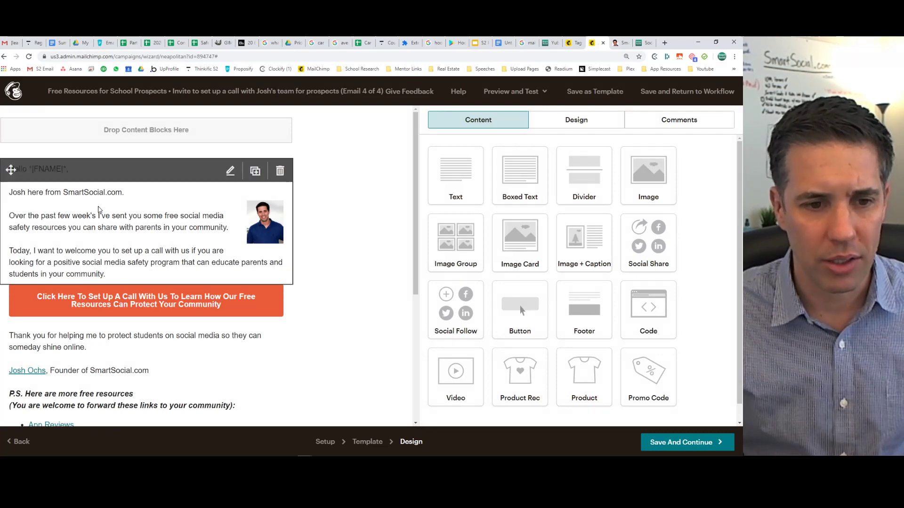
Open the '[Test] Have questions about digital safety?' email, inspect the first-name greeting, and follow the photo link.
{"action": "left_click", "coordinate": [8, 43]}
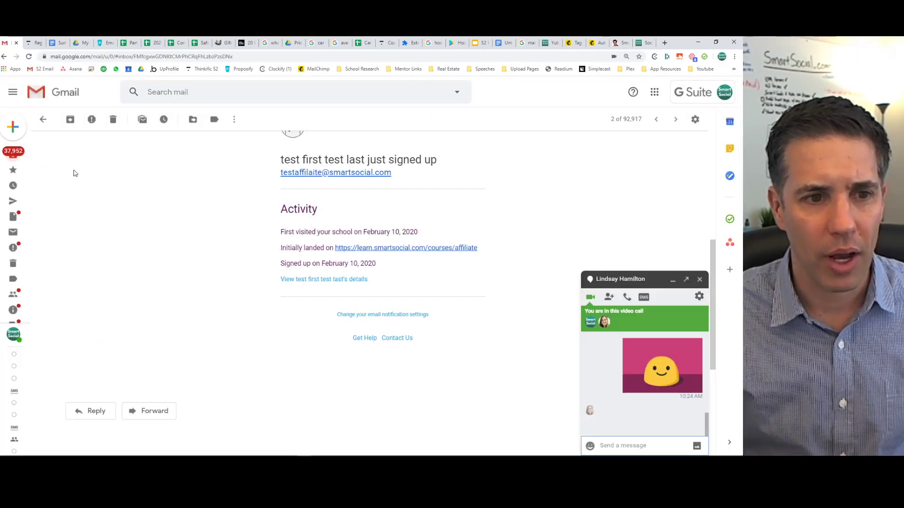
{"action": "mouse_move", "coordinate": [26, 156]}
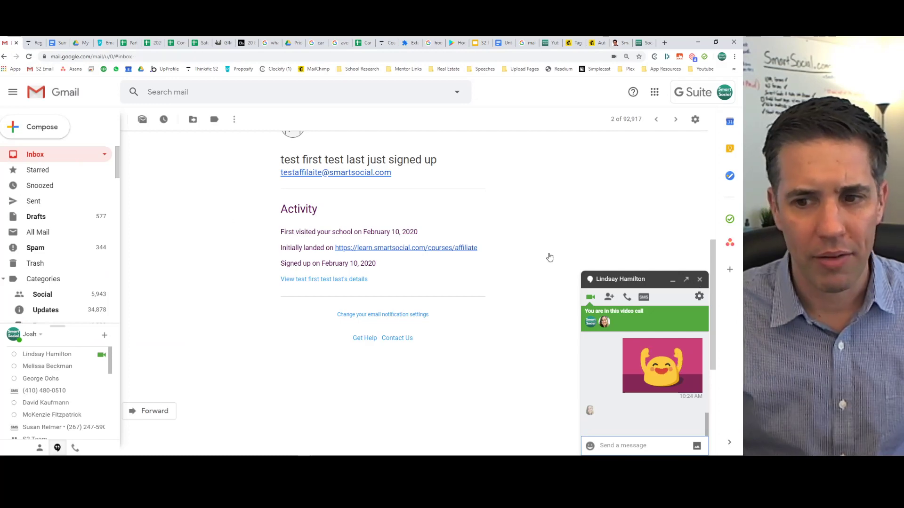
{"action": "left_click", "coordinate": [700, 281]}
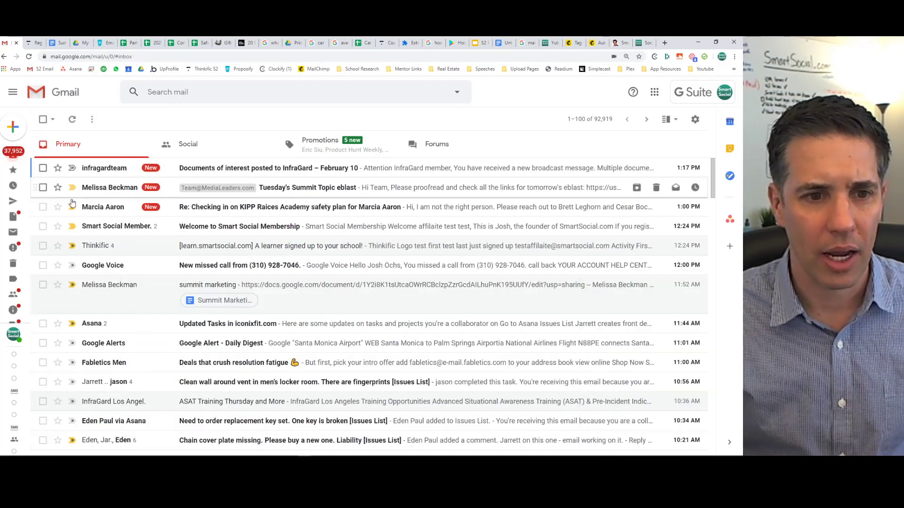
{"action": "left_click_drag", "start_coordinate": [678, 40], "coordinate": [609, 39]}
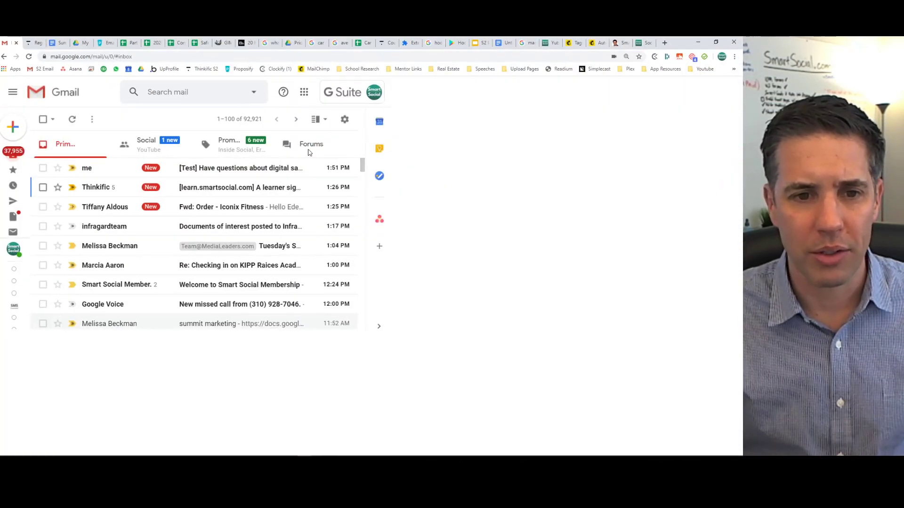
{"action": "left_click", "coordinate": [243, 169]}
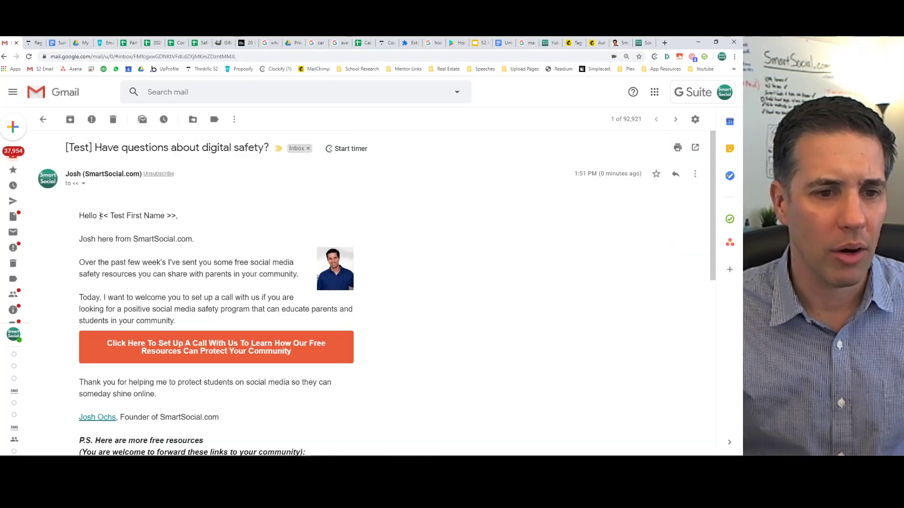
{"action": "left_click_drag", "start_coordinate": [100, 216], "coordinate": [179, 219]}
{"action": "left_click", "coordinate": [101, 215]}
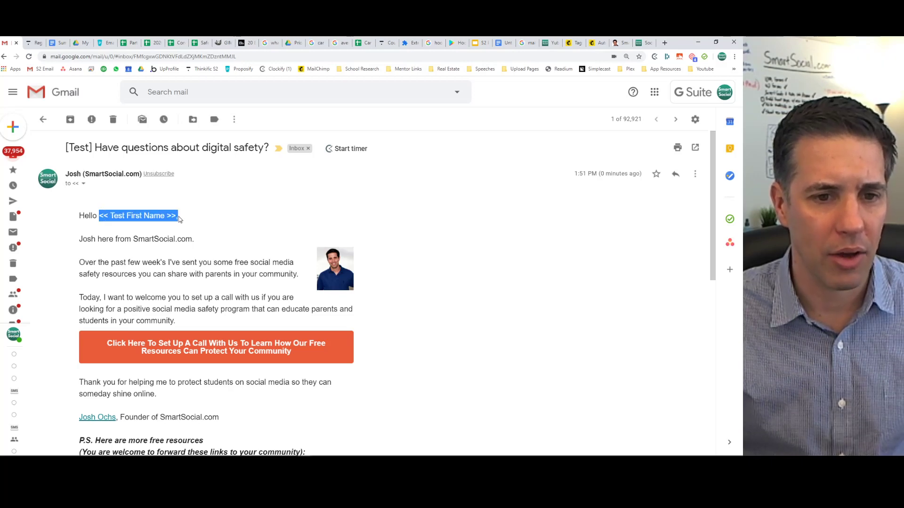
{"action": "left_click", "coordinate": [176, 216]}
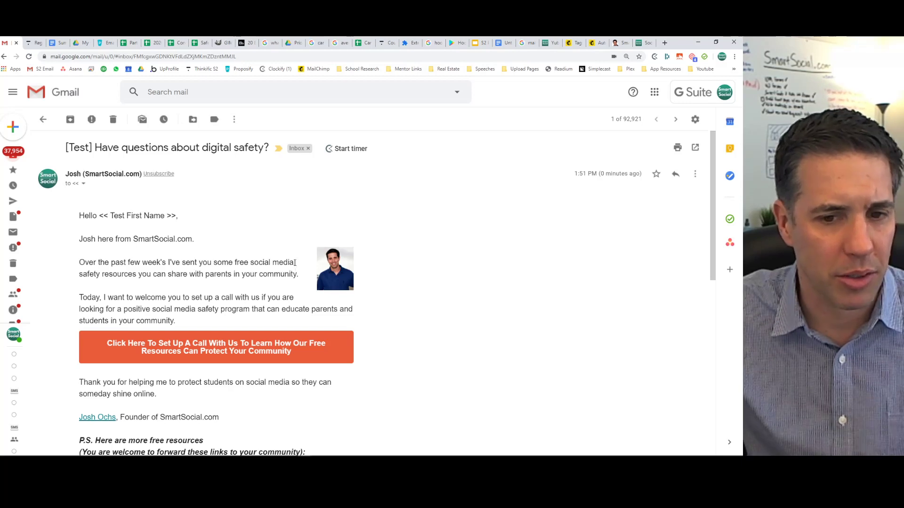
{"action": "left_click", "coordinate": [328, 269]}
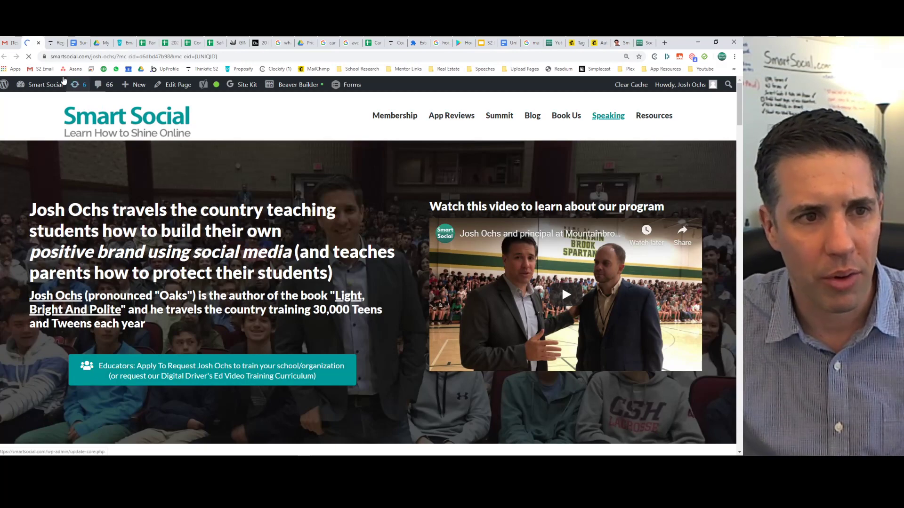
Test the call-to-action button link and the signature name link.
{"action": "key", "text": "ctrl+shift+Tab"}
{"action": "left_click", "coordinate": [178, 348]}
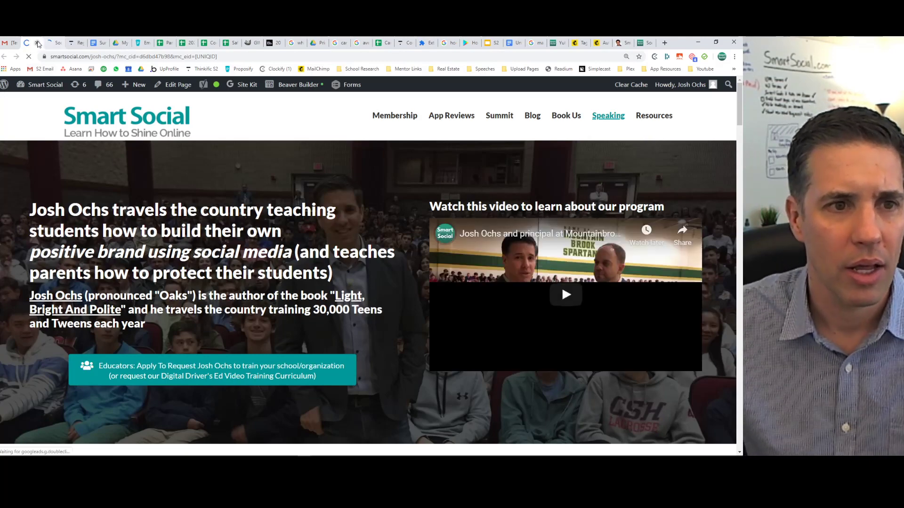
{"action": "left_click", "coordinate": [36, 43]}
{"action": "left_click", "coordinate": [36, 45]}
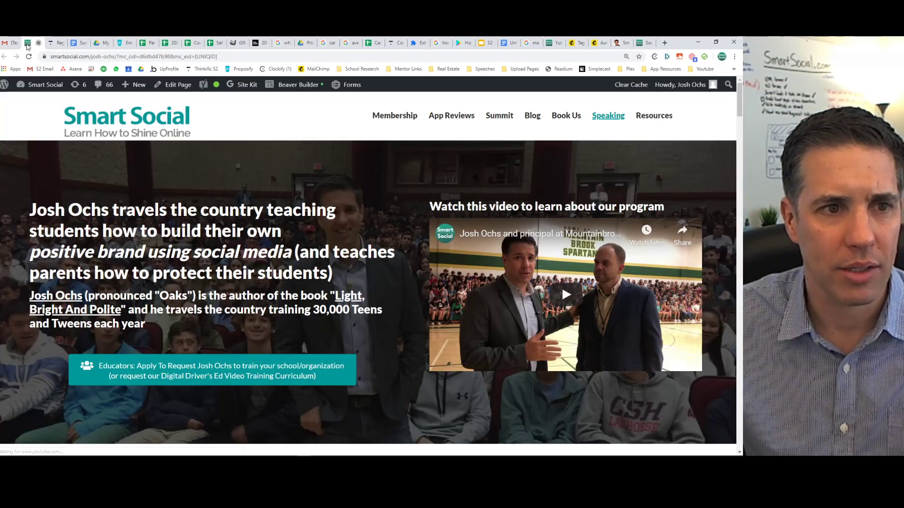
{"action": "left_click", "coordinate": [36, 44]}
{"action": "left_click", "coordinate": [10, 41]}
{"action": "scroll", "coordinate": [155, 259], "scroll_direction": "down", "scroll_amount": 3}
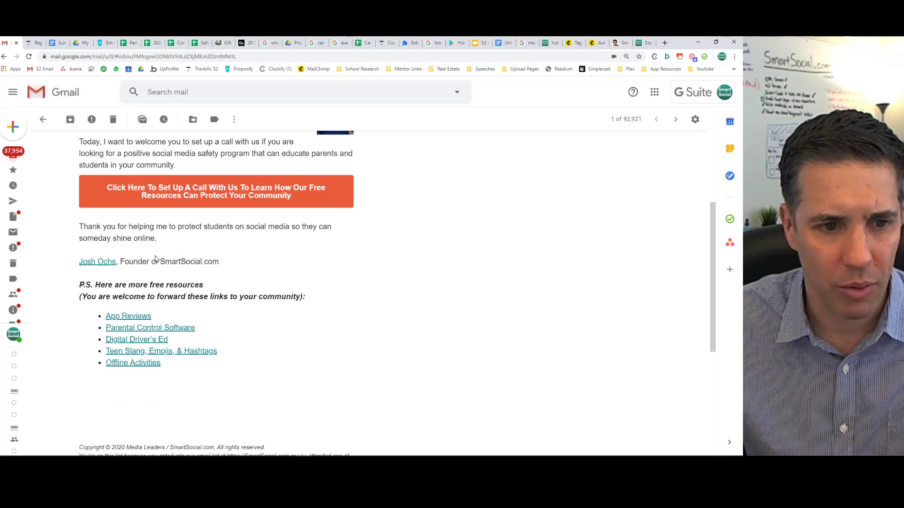
{"action": "left_click", "coordinate": [106, 266]}
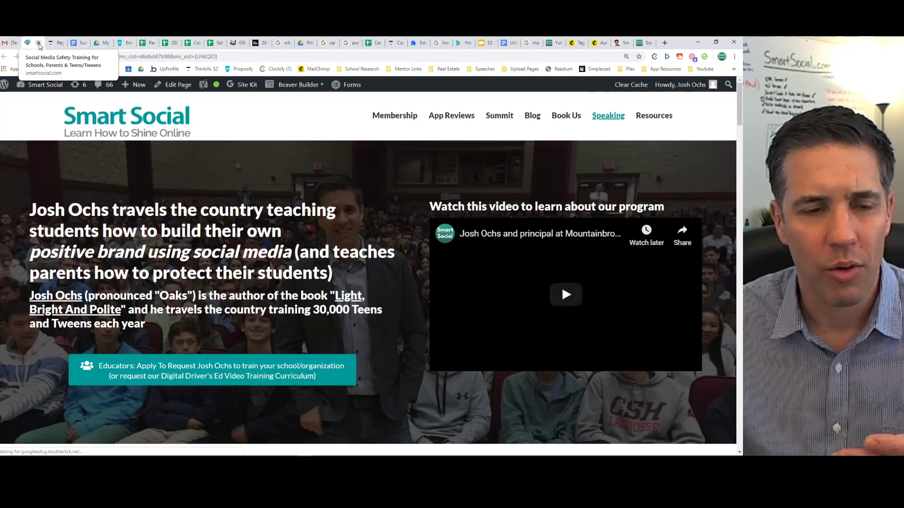
{"action": "left_click", "coordinate": [39, 44]}
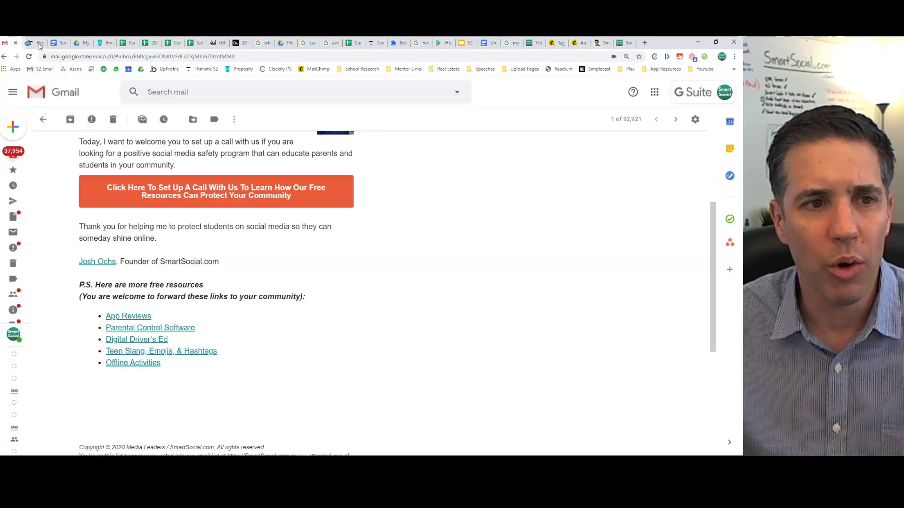
Test the App Reviews and Parental Control Software resource links.
{"action": "left_click", "coordinate": [128, 316]}
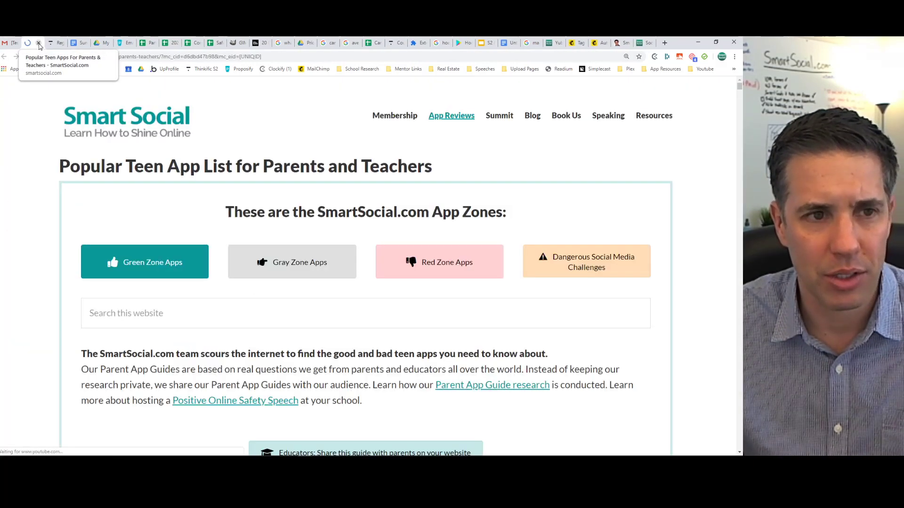
{"action": "left_click", "coordinate": [40, 44]}
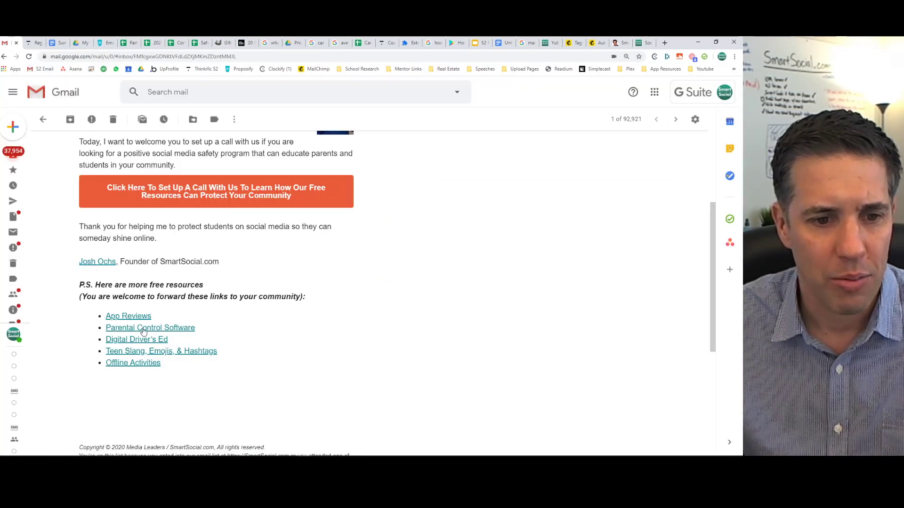
{"action": "left_click", "coordinate": [140, 329]}
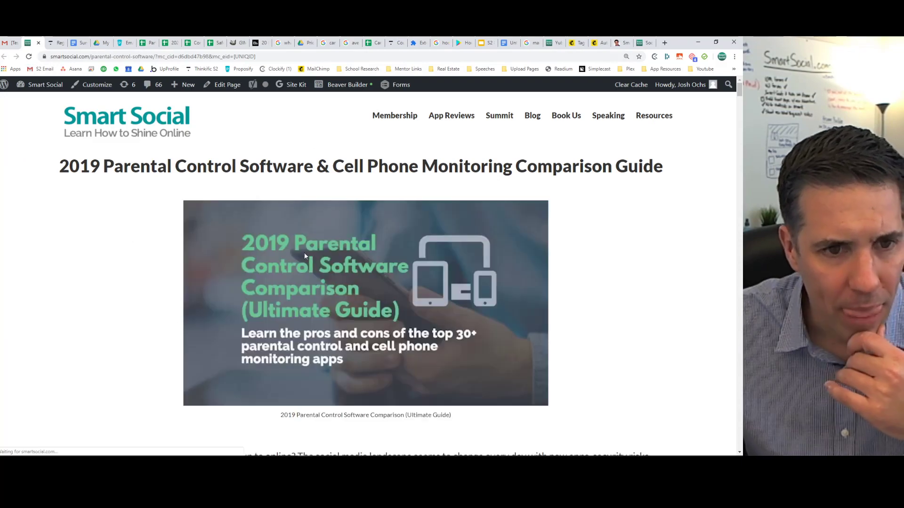
{"action": "scroll", "coordinate": [160, 229], "scroll_direction": "down", "scroll_amount": 3}
{"action": "scroll", "coordinate": [160, 225], "scroll_direction": "down", "scroll_amount": 2}
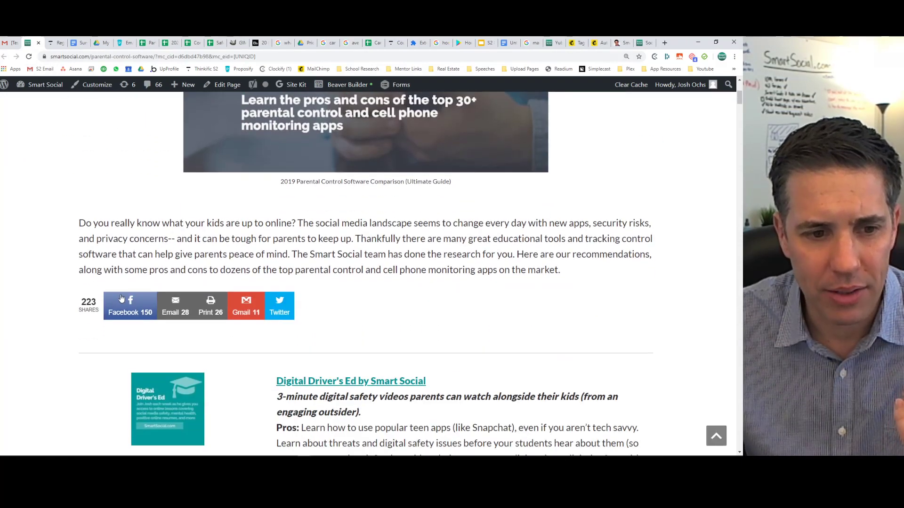
{"action": "left_click_drag", "start_coordinate": [80, 300], "coordinate": [99, 309]}
{"action": "scroll", "coordinate": [94, 259], "scroll_direction": "down", "scroll_amount": 6}
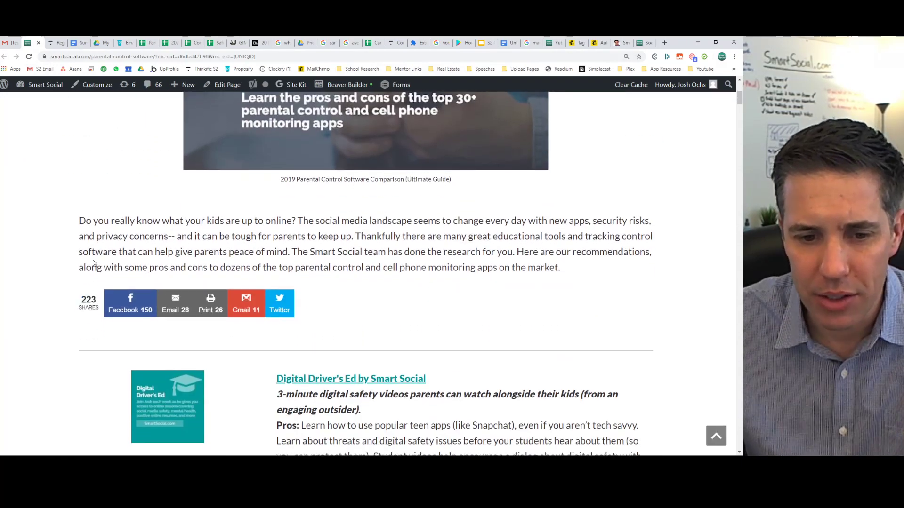
{"action": "scroll", "coordinate": [95, 257], "scroll_direction": "up", "scroll_amount": 7}
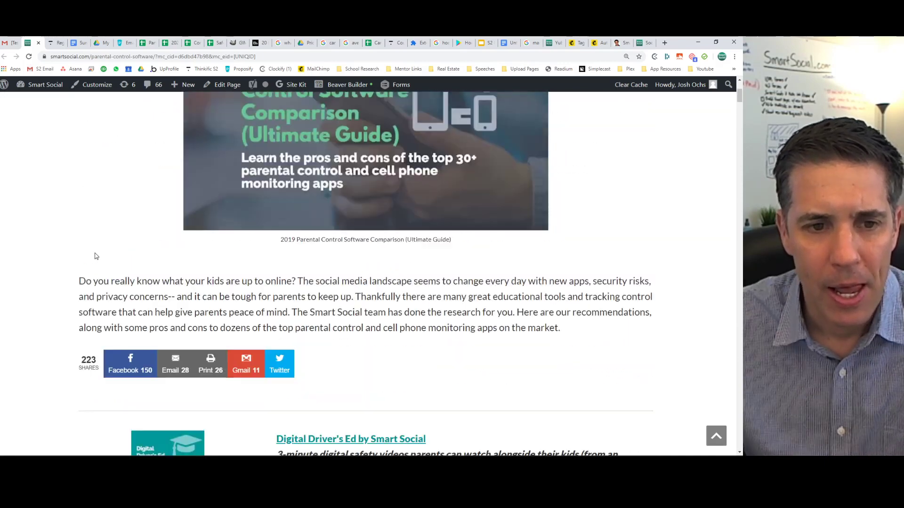
{"action": "left_click", "coordinate": [9, 42]}
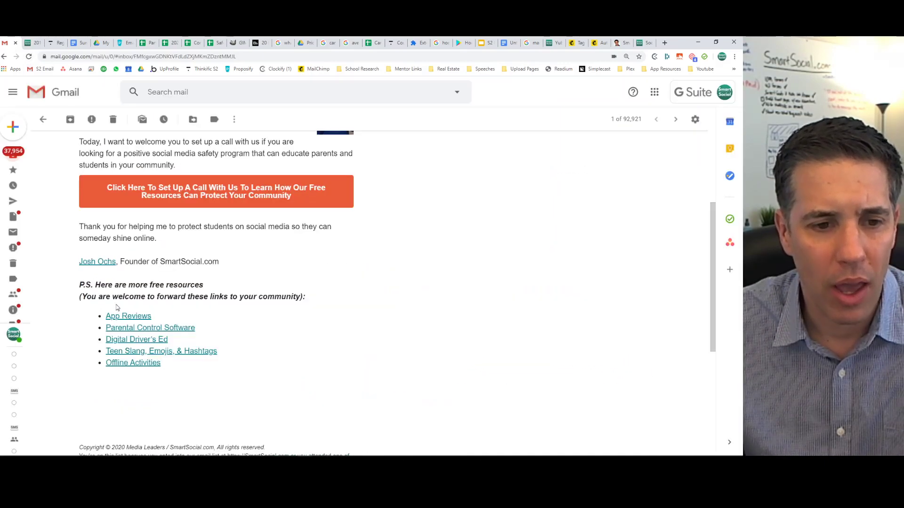
Test the Digital Driver's Ed and Teen Slang, Emojis, & Hashtags resource links.
{"action": "left_click", "coordinate": [127, 328]}
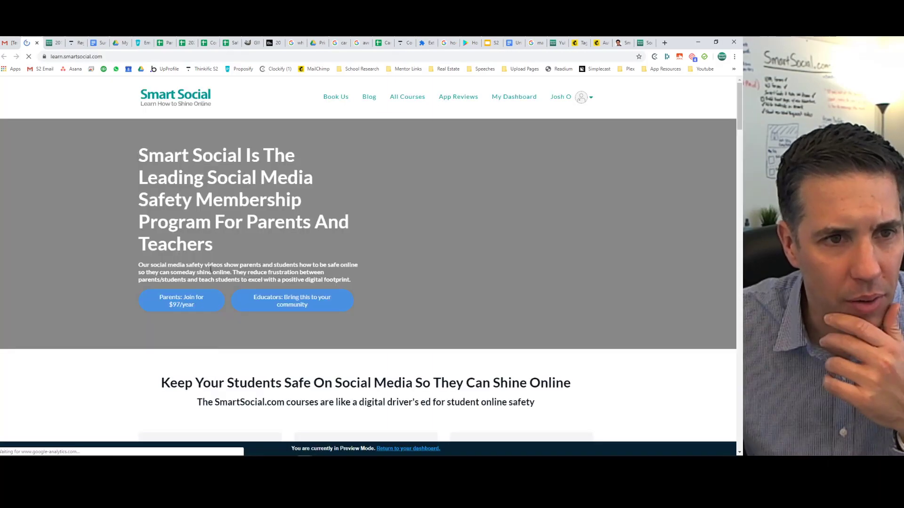
{"action": "scroll", "coordinate": [187, 217], "scroll_direction": "down", "scroll_amount": 9}
{"action": "scroll", "coordinate": [187, 218], "scroll_direction": "up", "scroll_amount": 10}
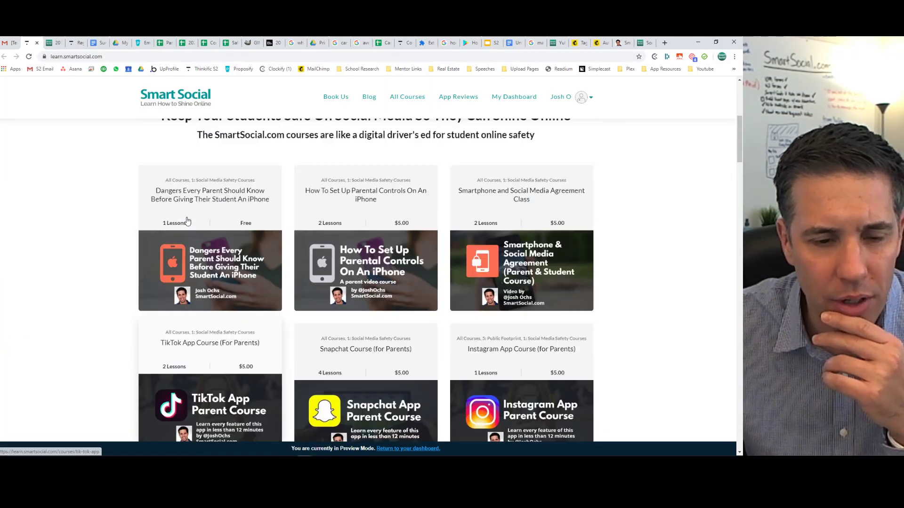
{"action": "key", "text": "ctrl+shift+Tab"}
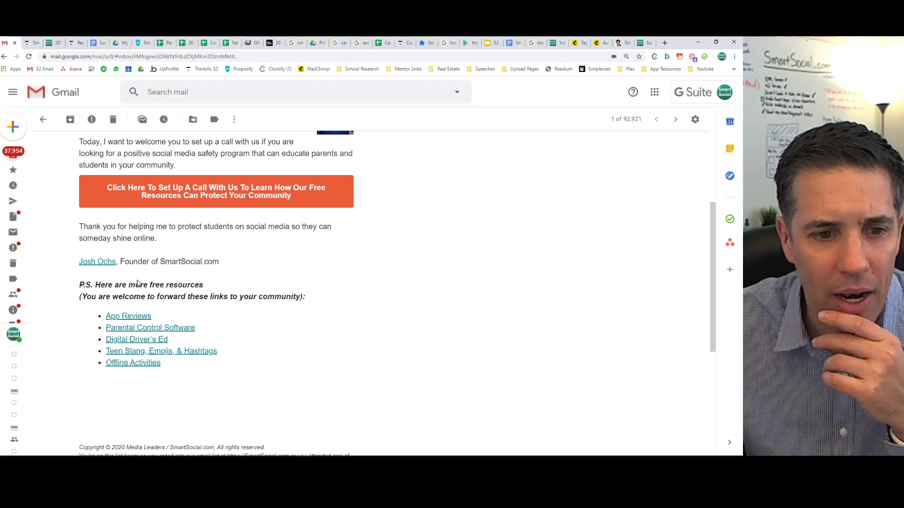
{"action": "left_click", "coordinate": [141, 351]}
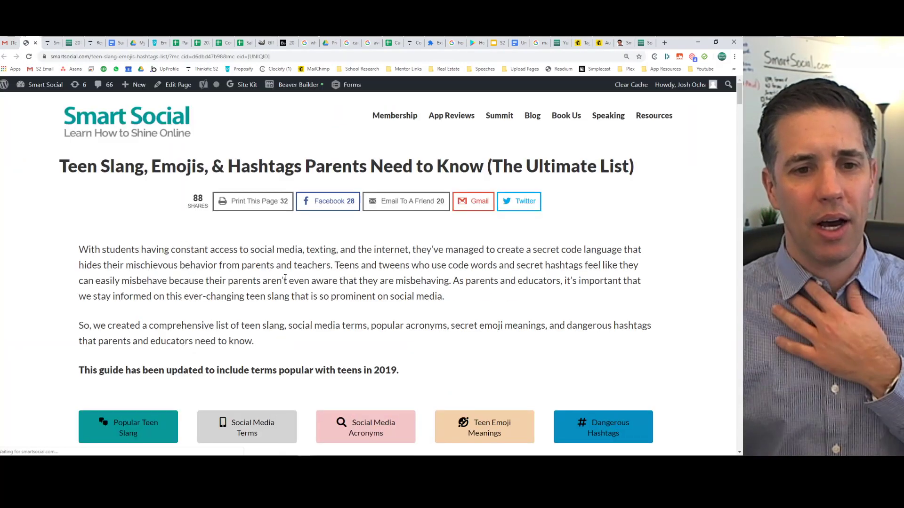
{"action": "scroll", "coordinate": [280, 266], "scroll_direction": "down", "scroll_amount": 5}
{"action": "scroll", "coordinate": [281, 262], "scroll_direction": "down", "scroll_amount": 11}
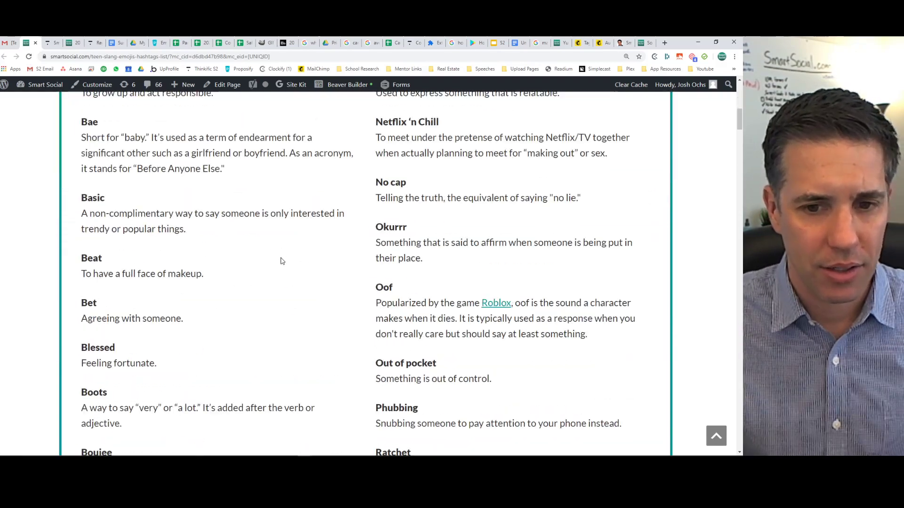
{"action": "scroll", "coordinate": [281, 261], "scroll_direction": "down", "scroll_amount": 10}
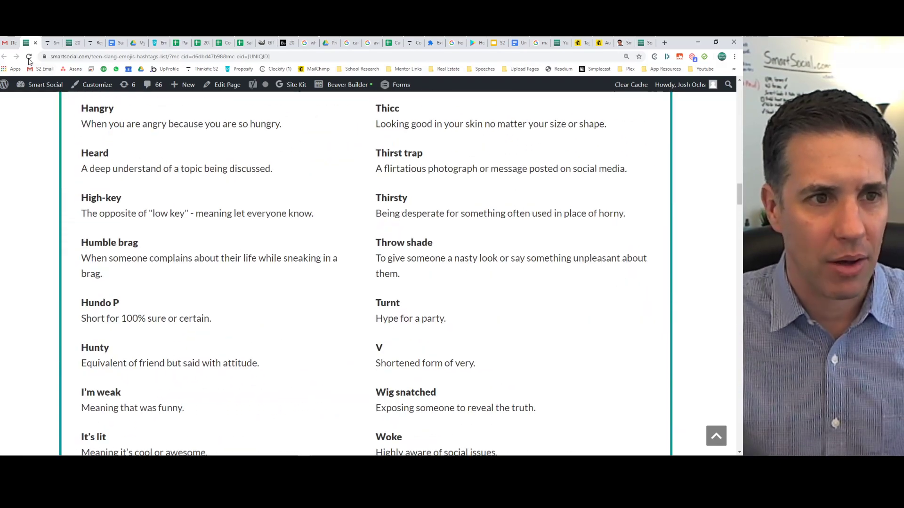
{"action": "left_click", "coordinate": [9, 42]}
Open the Offline Activities resource page, review it, and return to the email.
{"action": "left_click", "coordinate": [146, 366]}
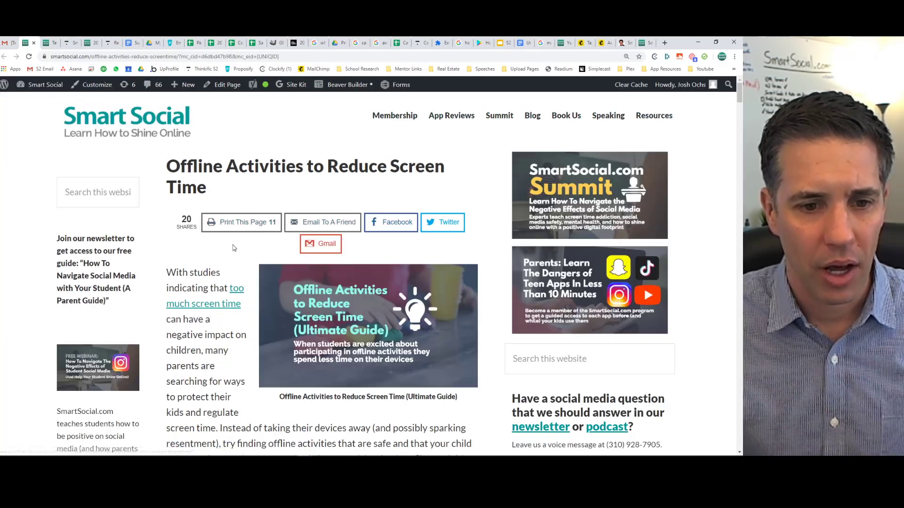
{"action": "scroll", "coordinate": [231, 245], "scroll_direction": "down", "scroll_amount": 15}
{"action": "scroll", "coordinate": [232, 252], "scroll_direction": "down", "scroll_amount": 10}
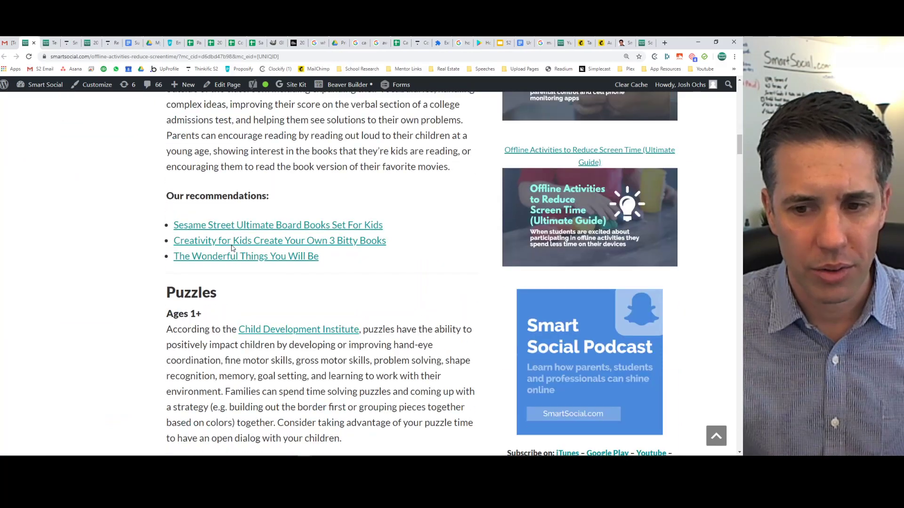
{"action": "scroll", "coordinate": [232, 247], "scroll_direction": "up", "scroll_amount": 11}
{"action": "left_click", "coordinate": [6, 44]}
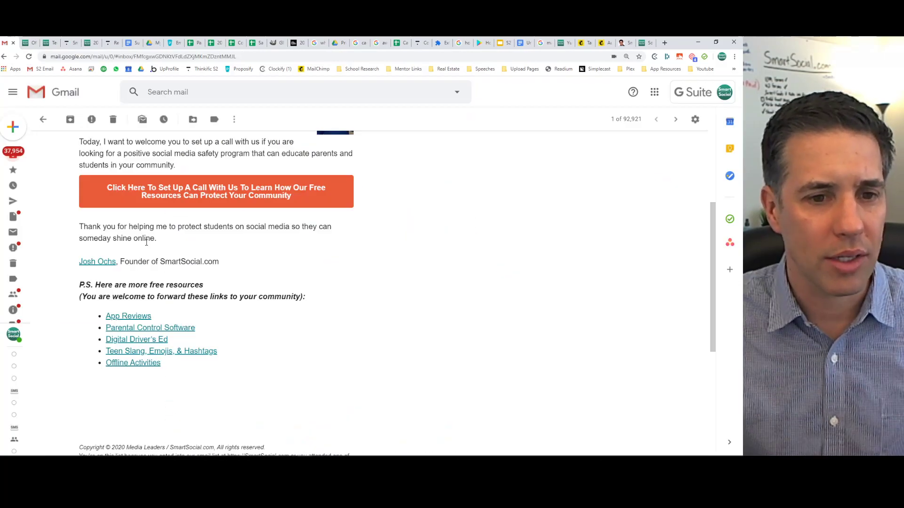
Save the call-invite email design and start it in the School Prospects automation.
{"action": "scroll", "coordinate": [149, 242], "scroll_direction": "up", "scroll_amount": 4}
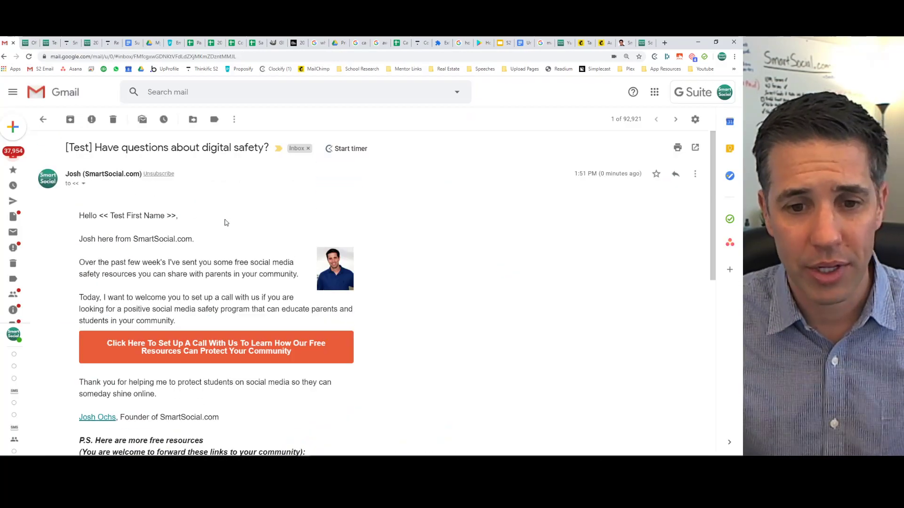
{"action": "scroll", "coordinate": [233, 228], "scroll_direction": "down", "scroll_amount": 6}
{"action": "scroll", "coordinate": [231, 226], "scroll_direction": "up", "scroll_amount": 6}
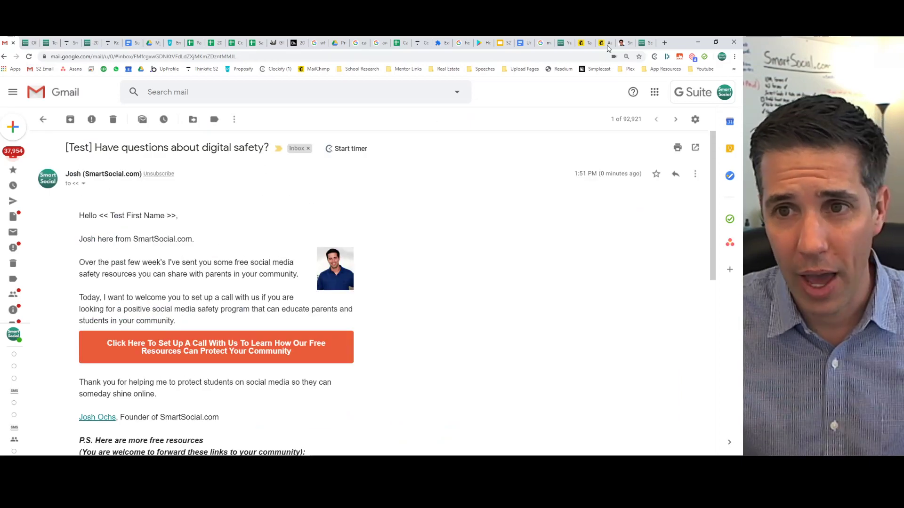
{"action": "left_click", "coordinate": [584, 43]}
{"action": "left_click", "coordinate": [604, 43]}
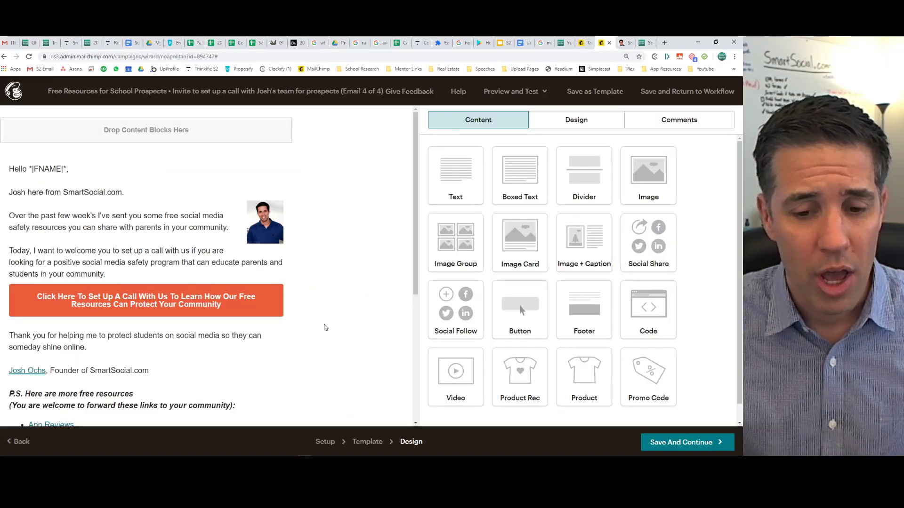
{"action": "left_click", "coordinate": [678, 443]}
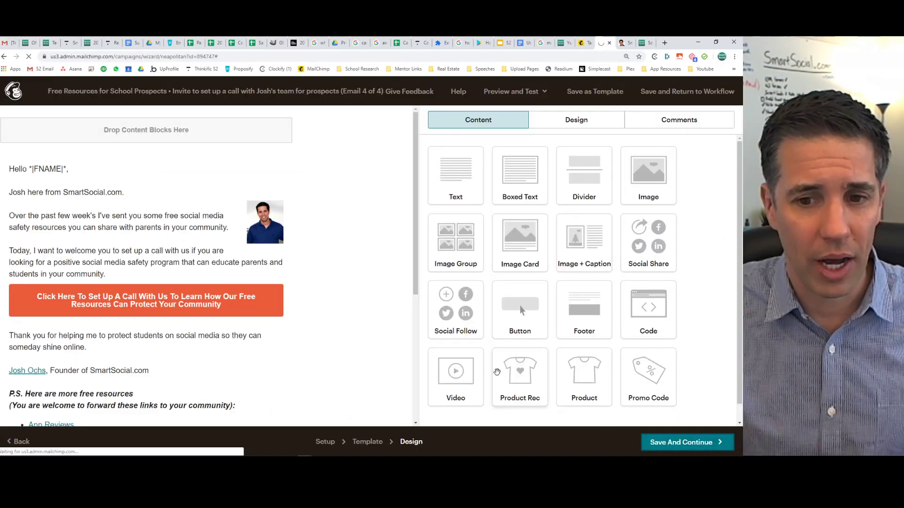
{"action": "scroll", "coordinate": [206, 318], "scroll_direction": "down", "scroll_amount": 15}
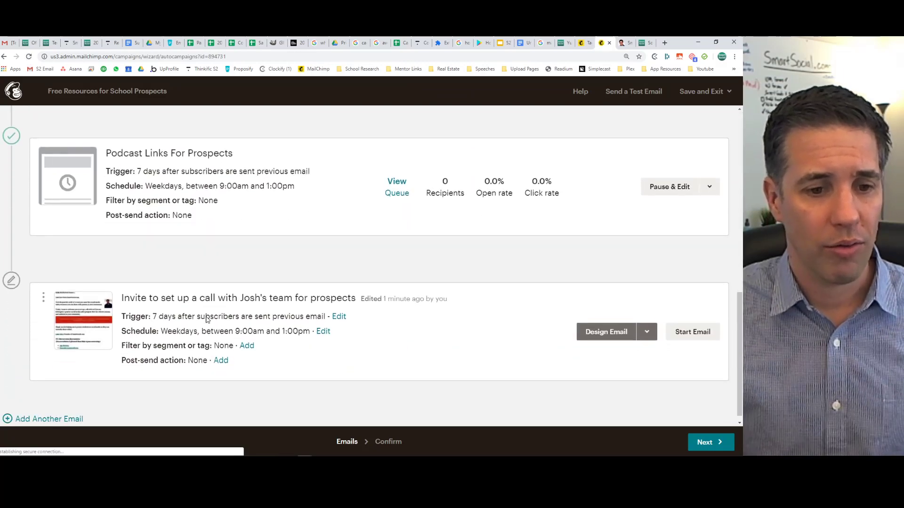
{"action": "left_click", "coordinate": [693, 323]}
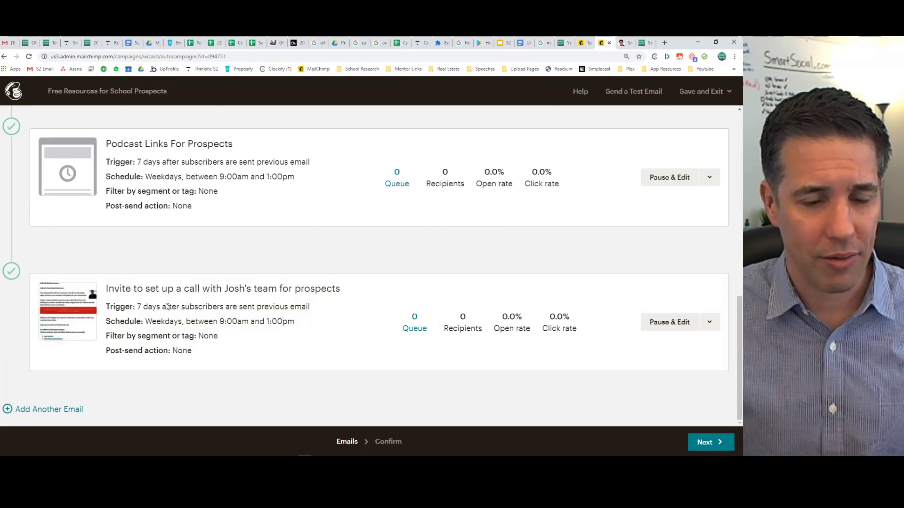
Open the preview of the Podcast Links For Prospects email.
{"action": "scroll", "coordinate": [172, 304], "scroll_direction": "up", "scroll_amount": 4}
{"action": "scroll", "coordinate": [172, 304], "scroll_direction": "down", "scroll_amount": 4}
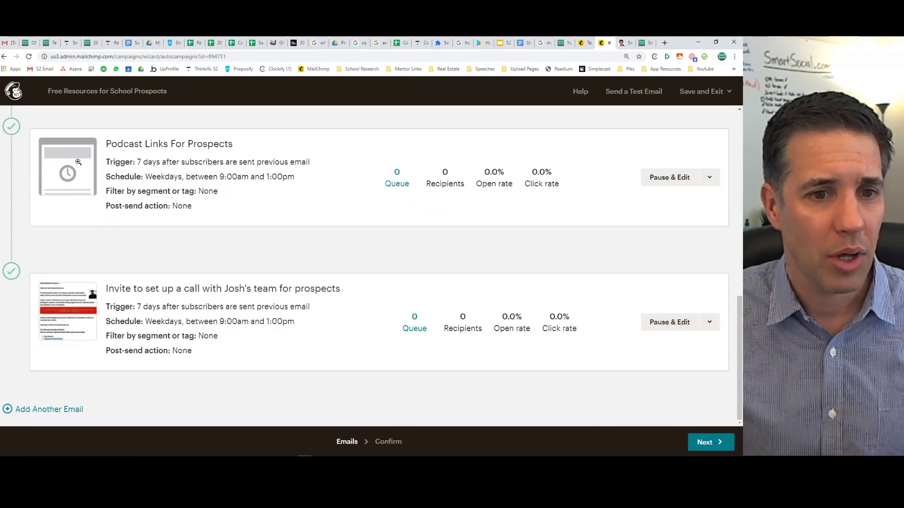
{"action": "left_click", "coordinate": [88, 168]}
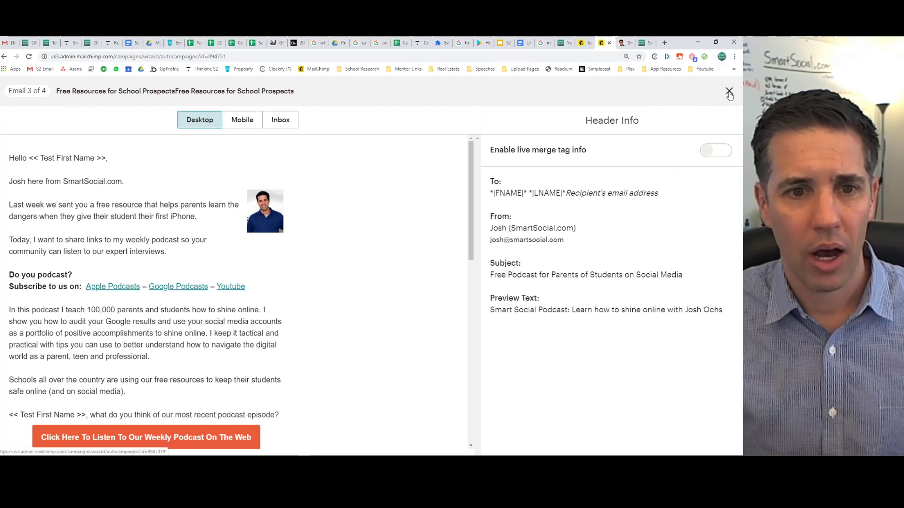
Switch the Podcast Links preview to Mobile and scroll through the email.
{"action": "left_click", "coordinate": [243, 120]}
{"action": "scroll", "coordinate": [207, 266], "scroll_direction": "down", "scroll_amount": 12}
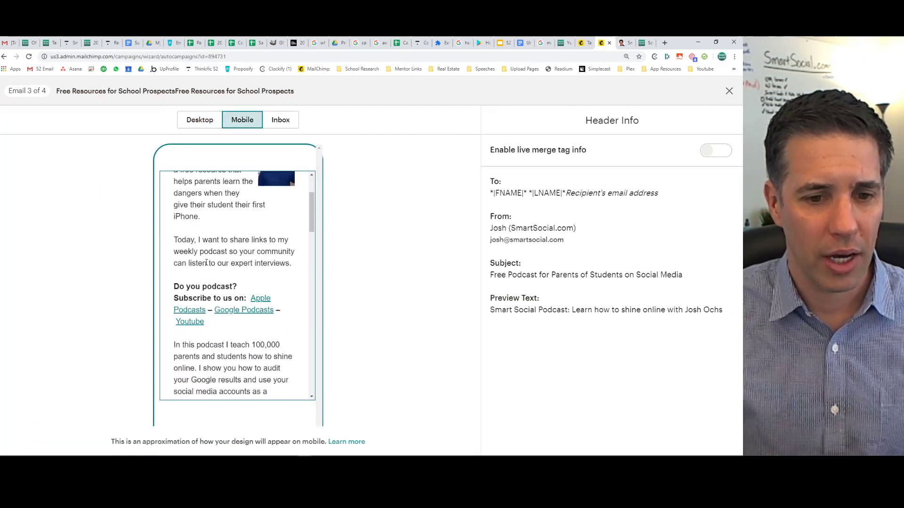
{"action": "scroll", "coordinate": [207, 265], "scroll_direction": "down", "scroll_amount": 6}
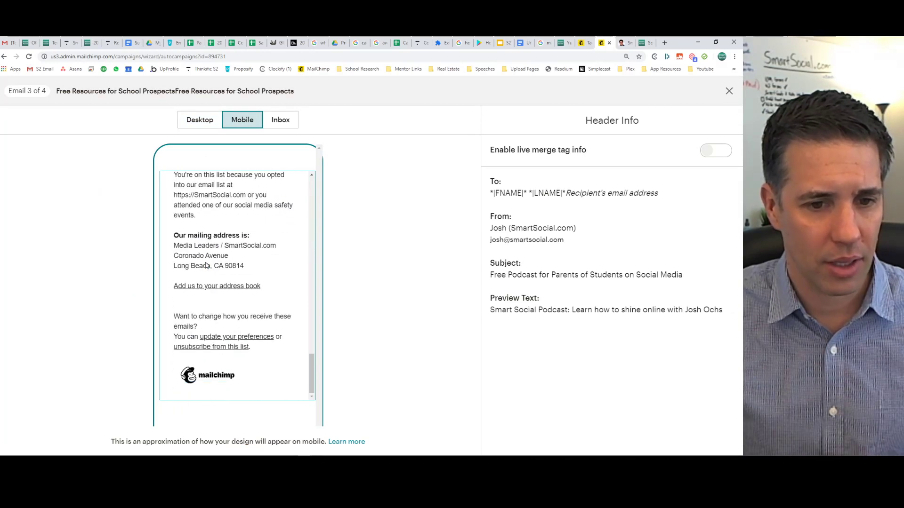
{"action": "scroll", "coordinate": [206, 265], "scroll_direction": "up", "scroll_amount": 10}
{"action": "scroll", "coordinate": [206, 266], "scroll_direction": "up", "scroll_amount": 3}
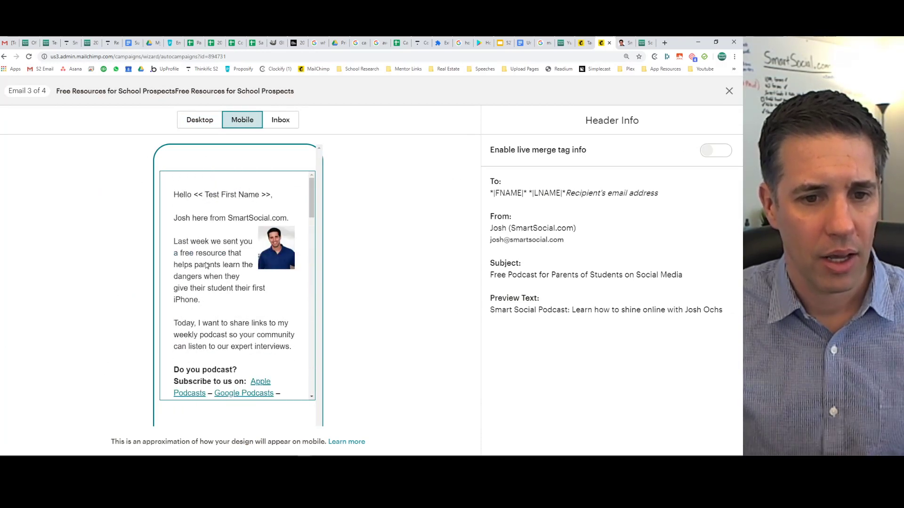
Test the author photo's link to the SmartSocial page, then close the email preview.
{"action": "left_click", "coordinate": [282, 249]}
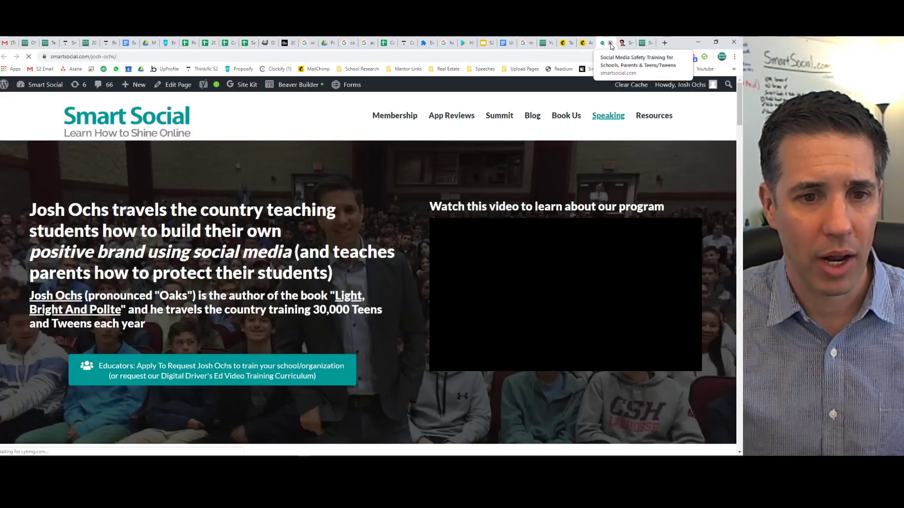
{"action": "left_click", "coordinate": [610, 44]}
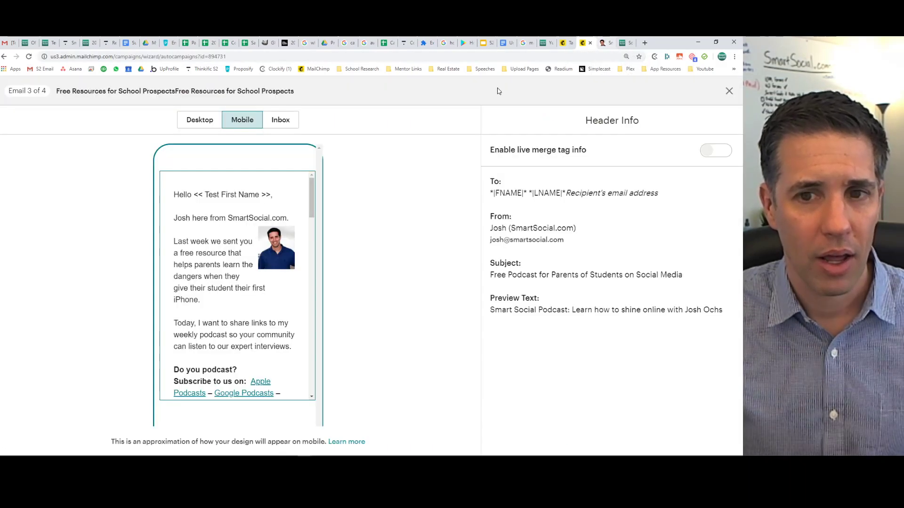
{"action": "scroll", "coordinate": [210, 277], "scroll_direction": "down", "scroll_amount": 10}
{"action": "scroll", "coordinate": [210, 277], "scroll_direction": "down", "scroll_amount": 2}
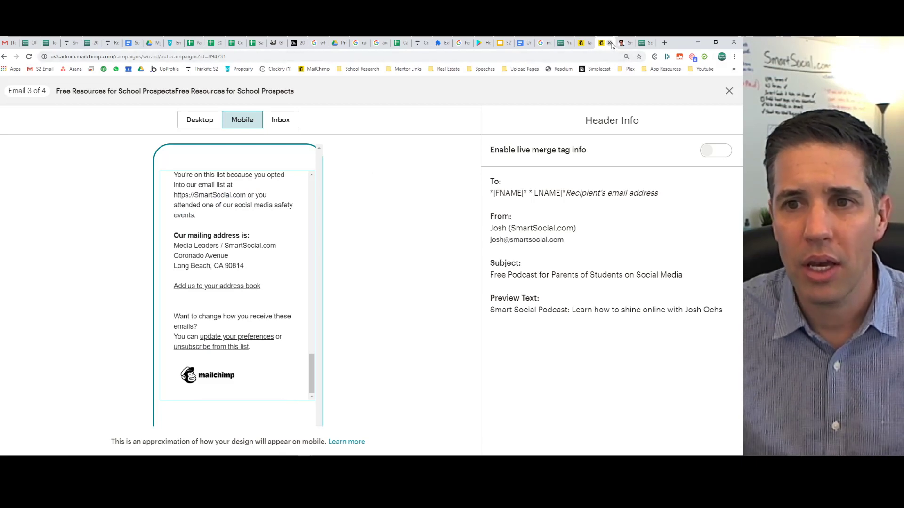
{"action": "left_click", "coordinate": [729, 90]}
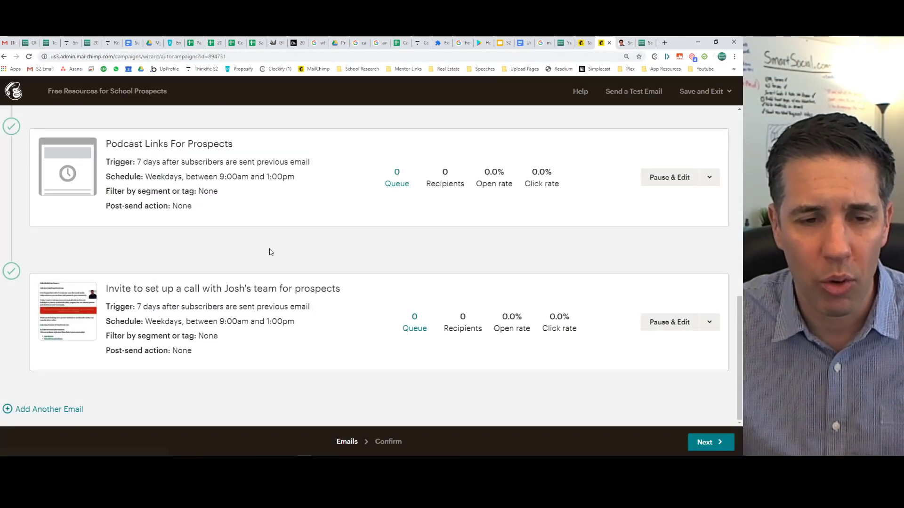
Reread the '[Test] Have questions about digital safety?' greeting and intro paragraphs, moving toward the footer.
{"action": "left_click", "coordinate": [7, 42]}
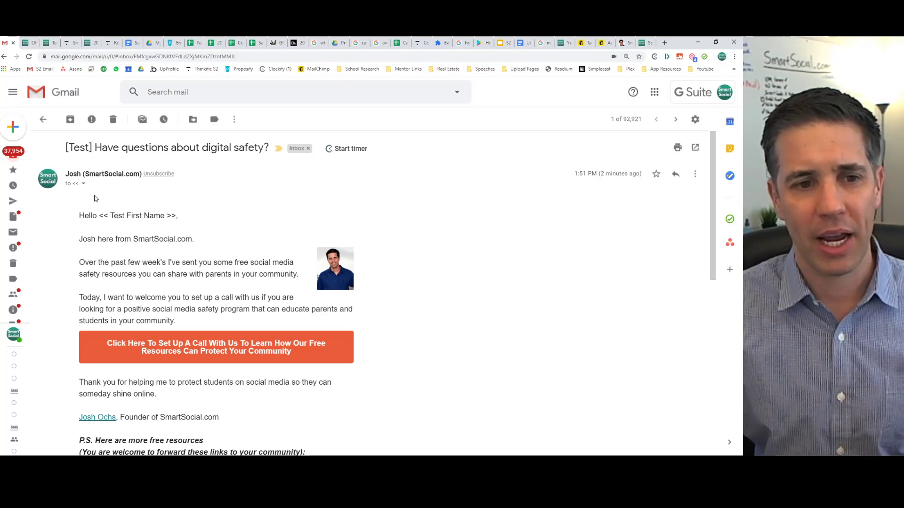
{"action": "left_click_drag", "start_coordinate": [80, 216], "coordinate": [191, 319]}
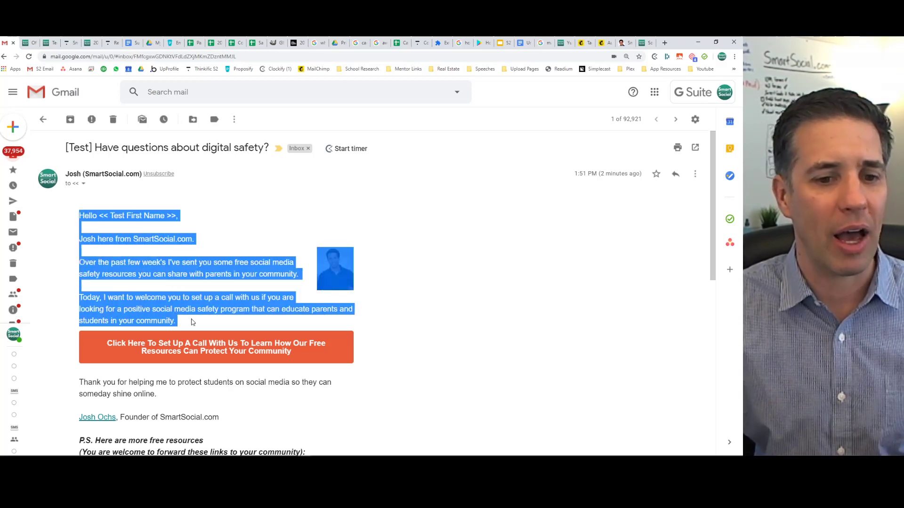
{"action": "left_click", "coordinate": [192, 322]}
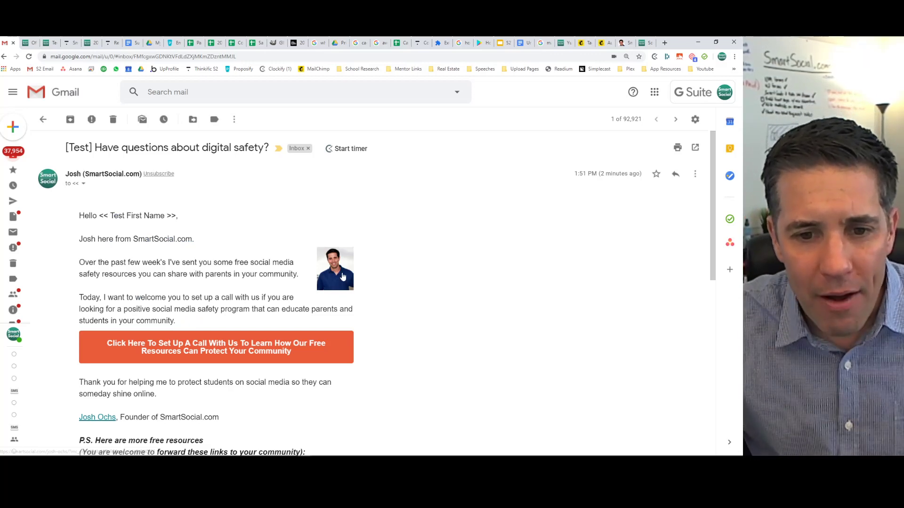
{"action": "left_click_drag", "start_coordinate": [300, 276], "coordinate": [250, 275]}
{"action": "left_click", "coordinate": [301, 274]}
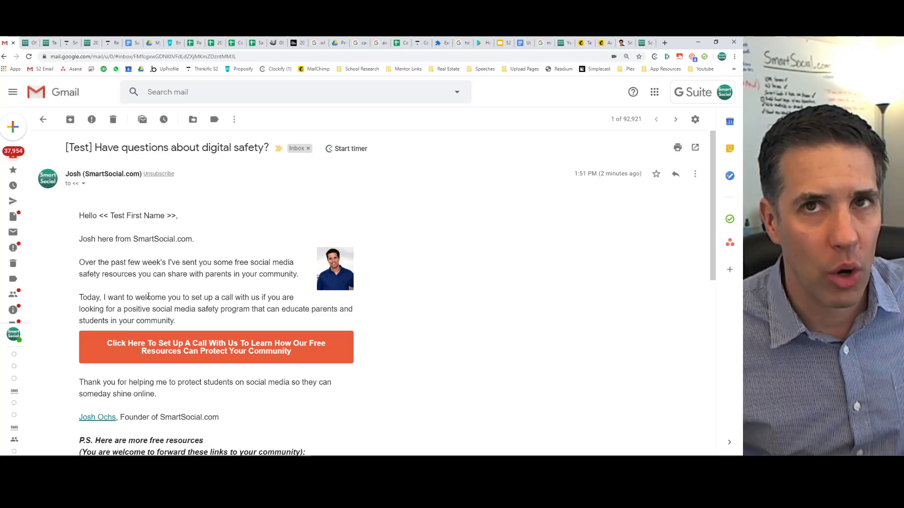
{"action": "scroll", "coordinate": [136, 236], "scroll_direction": "down", "scroll_amount": 10}
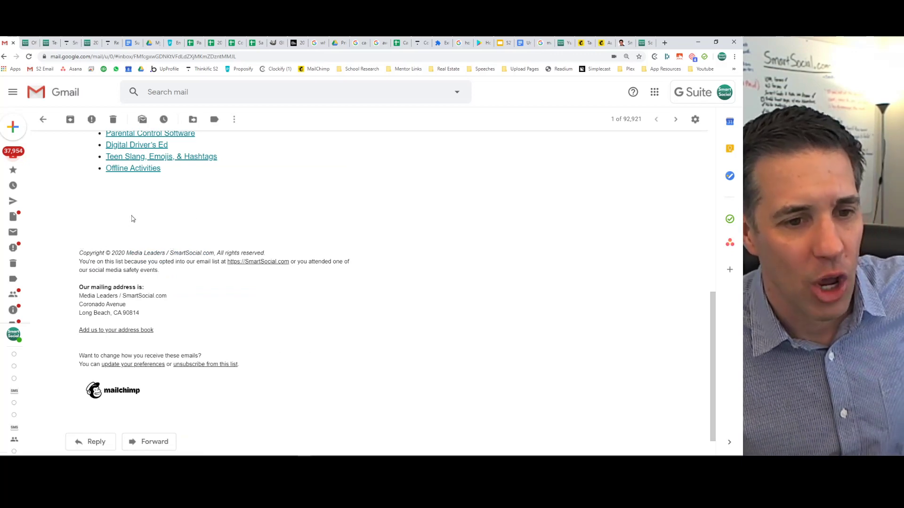
Select and review the test email's footer block, from the copyright line down to the logo.
{"action": "left_click_drag", "start_coordinate": [85, 250], "coordinate": [279, 382]}
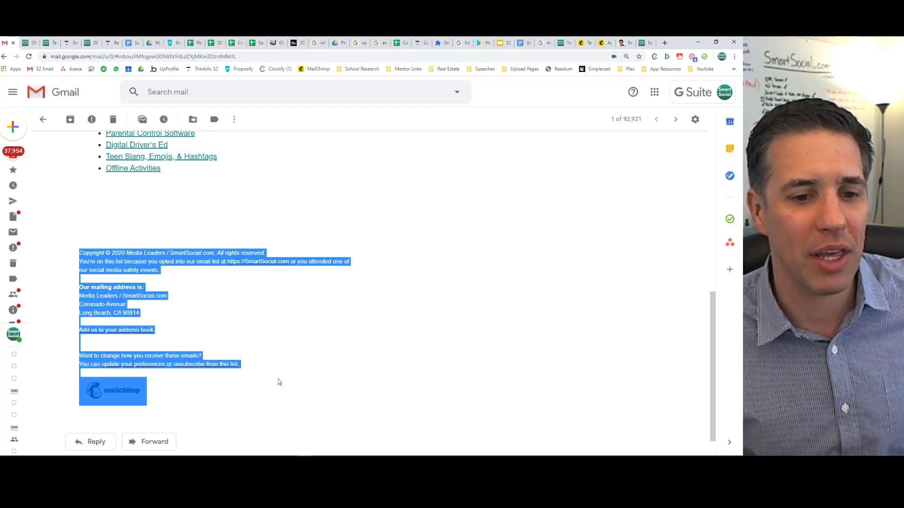
{"action": "scroll", "coordinate": [252, 277], "scroll_direction": "up", "scroll_amount": 3}
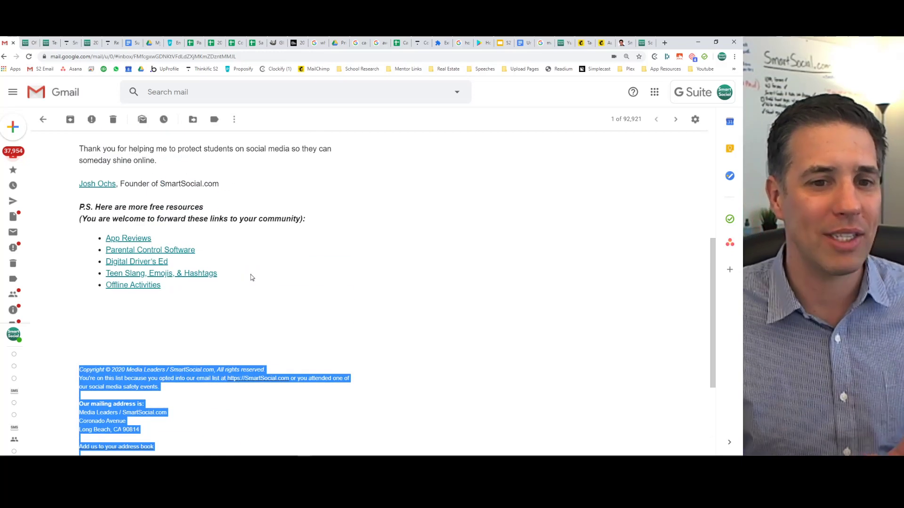
{"action": "left_click", "coordinate": [165, 319]}
{"action": "left_click_drag", "start_coordinate": [80, 341], "coordinate": [185, 408]}
{"action": "scroll", "coordinate": [149, 403], "scroll_direction": "down", "scroll_amount": 3}
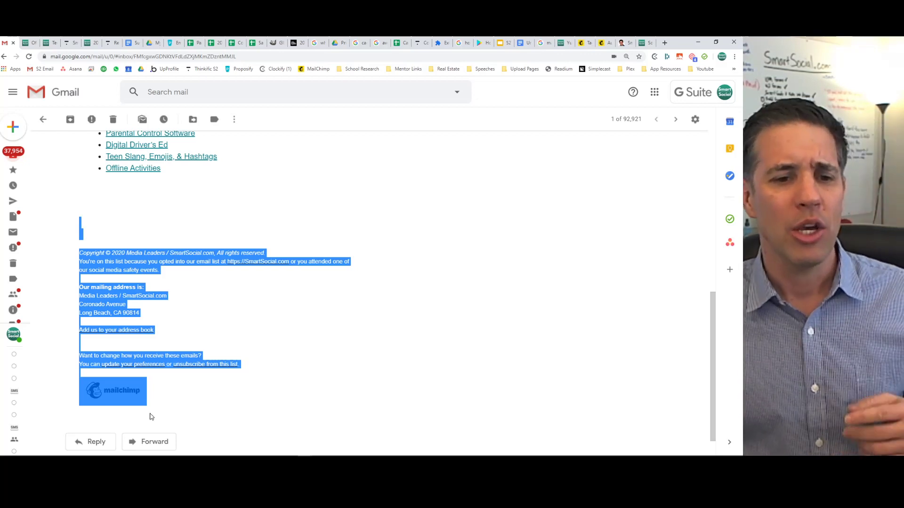
{"action": "left_click", "coordinate": [157, 225]}
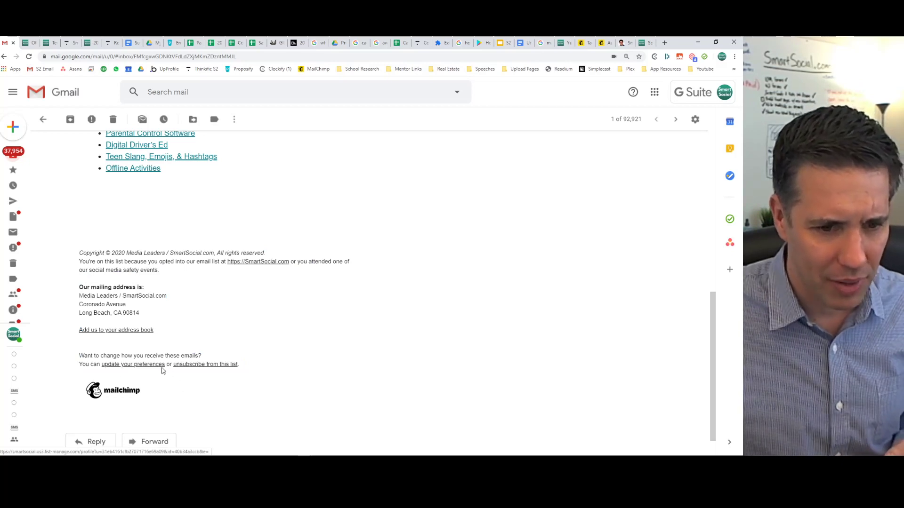
{"action": "left_click_drag", "start_coordinate": [81, 228], "coordinate": [226, 394]}
{"action": "left_click", "coordinate": [225, 393]}
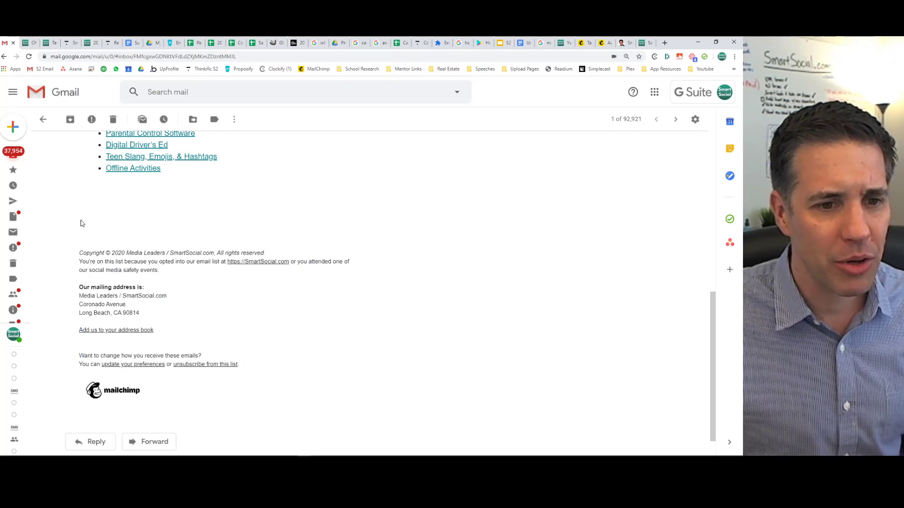
{"action": "scroll", "coordinate": [111, 226], "scroll_direction": "up", "scroll_amount": 10}
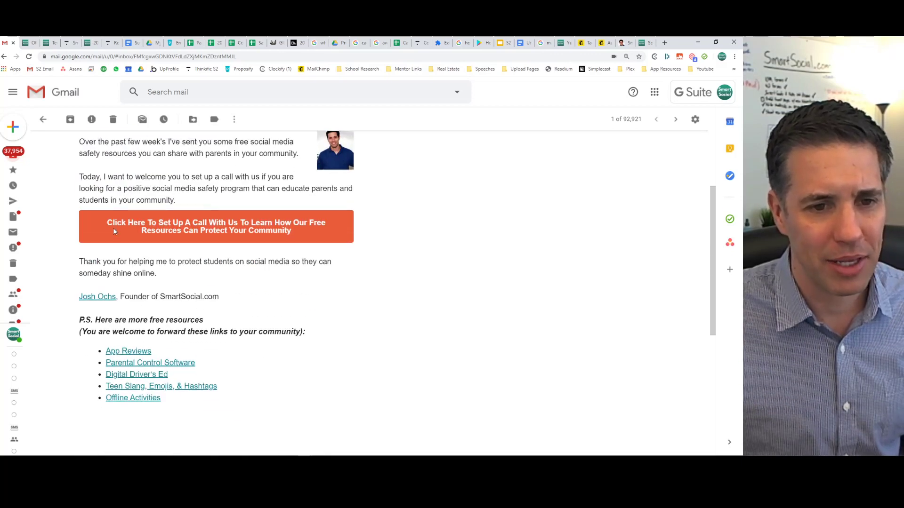
{"action": "scroll", "coordinate": [114, 231], "scroll_direction": "down", "scroll_amount": 3}
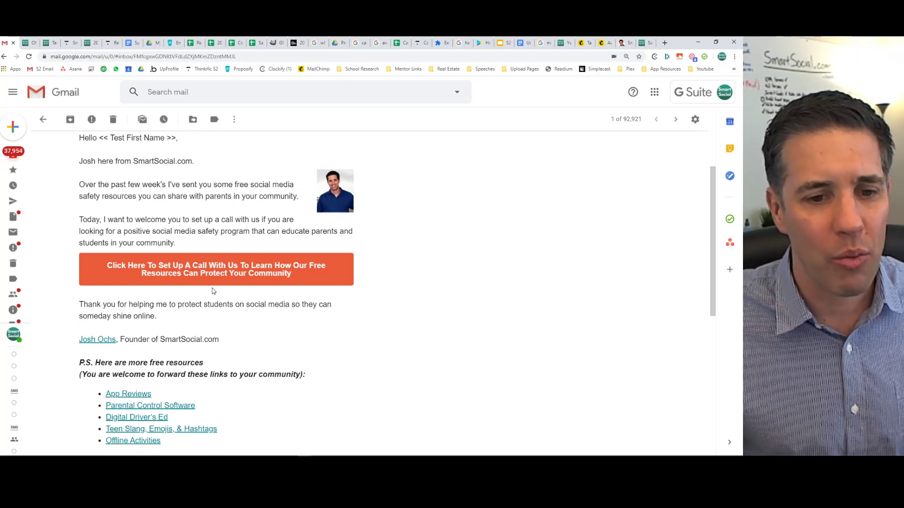
{"action": "scroll", "coordinate": [192, 338], "scroll_direction": "down", "scroll_amount": 6}
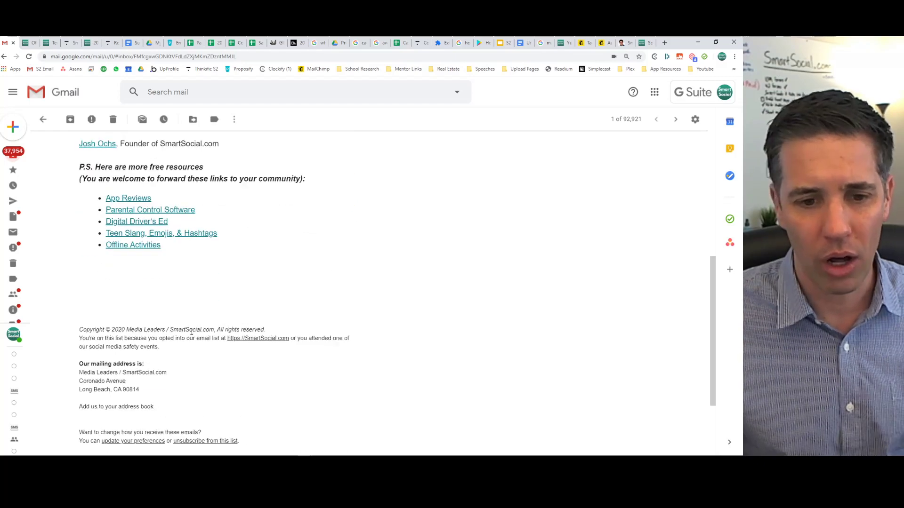
{"action": "scroll", "coordinate": [191, 335], "scroll_direction": "up", "scroll_amount": 8}
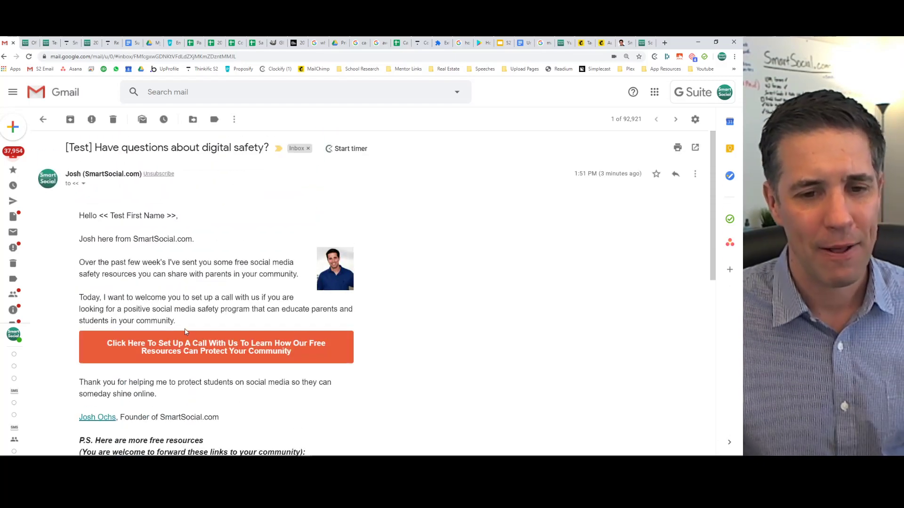
{"action": "scroll", "coordinate": [206, 312], "scroll_direction": "down", "scroll_amount": 5}
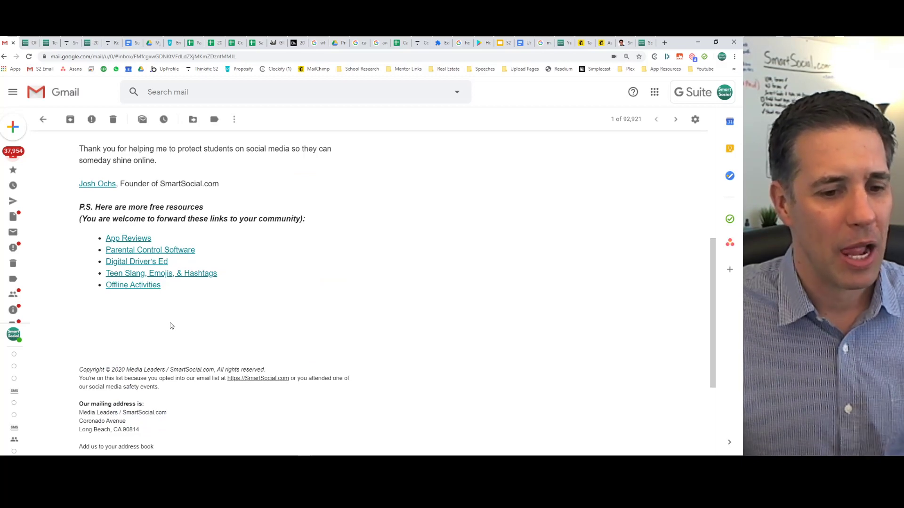
{"action": "scroll", "coordinate": [99, 254], "scroll_direction": "down", "scroll_amount": 3}
Recheck the footer text, then return to the Mailchimp School Prospects automation.
{"action": "left_click_drag", "start_coordinate": [79, 214], "coordinate": [260, 360]}
{"action": "left_click", "coordinate": [206, 360]}
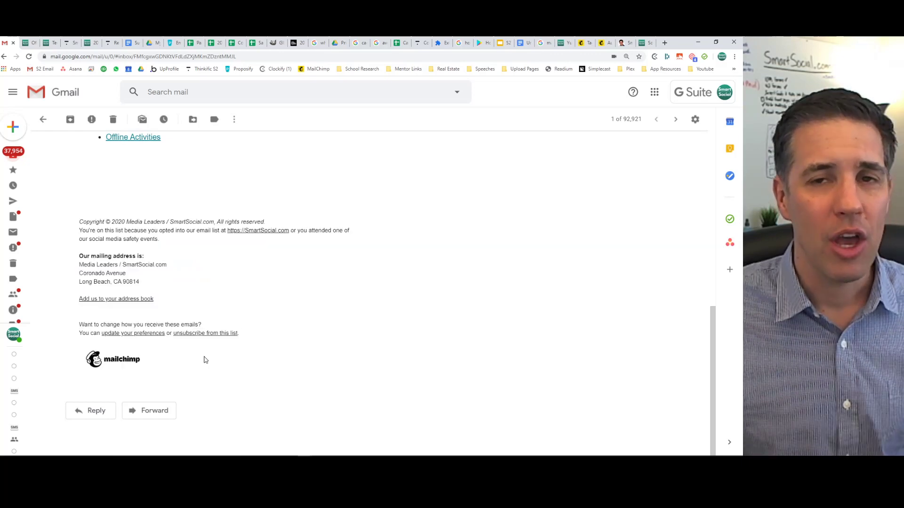
{"action": "left_click_drag", "start_coordinate": [171, 370], "coordinate": [75, 223]}
{"action": "left_click", "coordinate": [75, 223]}
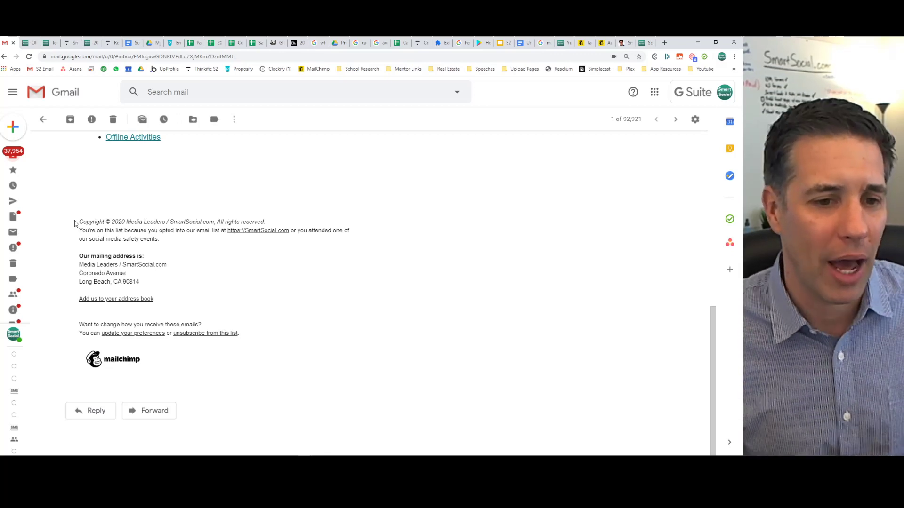
{"action": "left_click_drag", "start_coordinate": [74, 223], "coordinate": [190, 358]}
{"action": "left_click", "coordinate": [319, 239]}
{"action": "scroll", "coordinate": [315, 216], "scroll_direction": "up", "scroll_amount": 6}
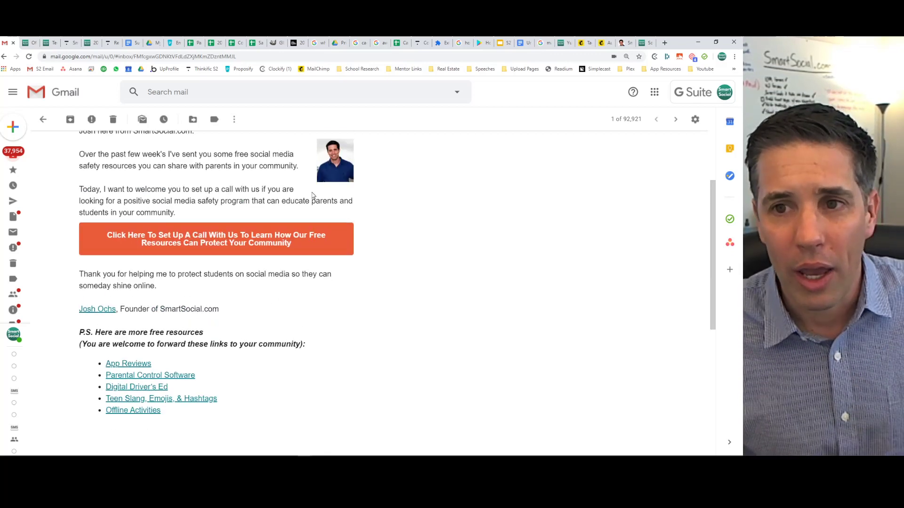
{"action": "left_click", "coordinate": [594, 43]}
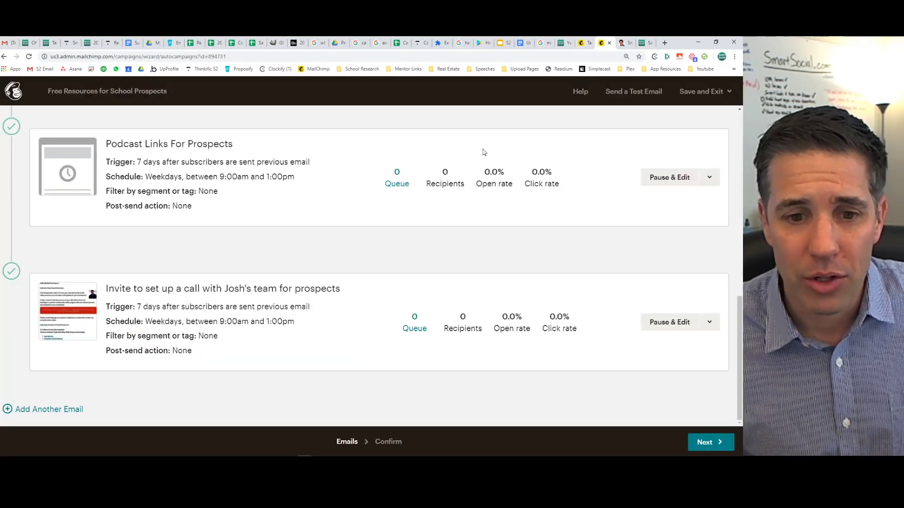
{"action": "scroll", "coordinate": [271, 243], "scroll_direction": "up", "scroll_amount": 10}
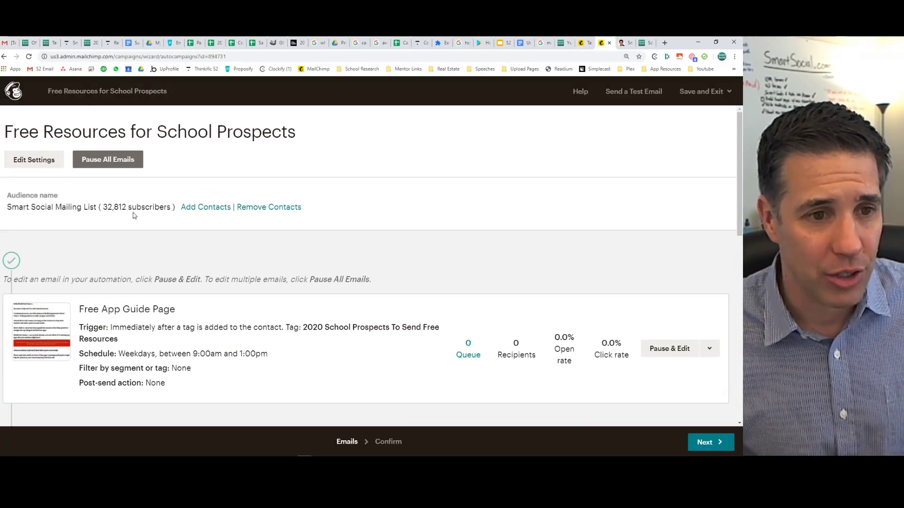
{"action": "left_click", "coordinate": [207, 212]}
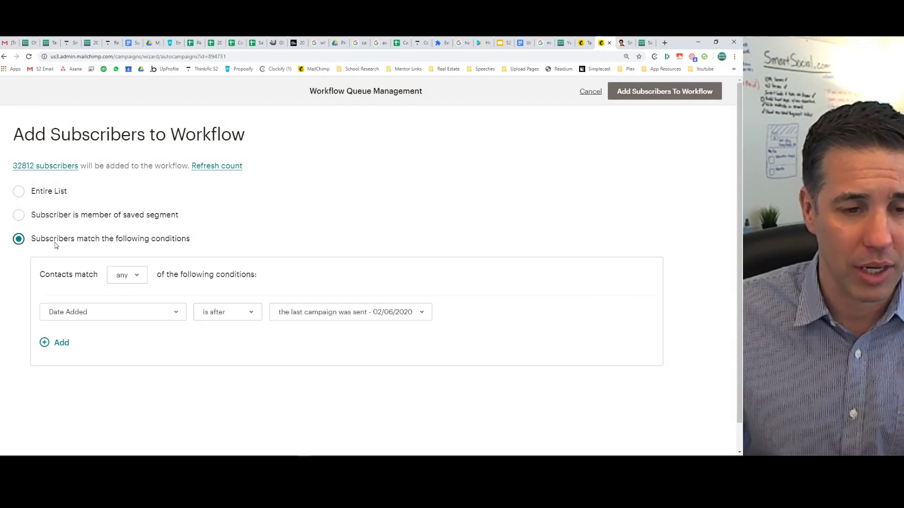
{"action": "left_click", "coordinate": [119, 313]}
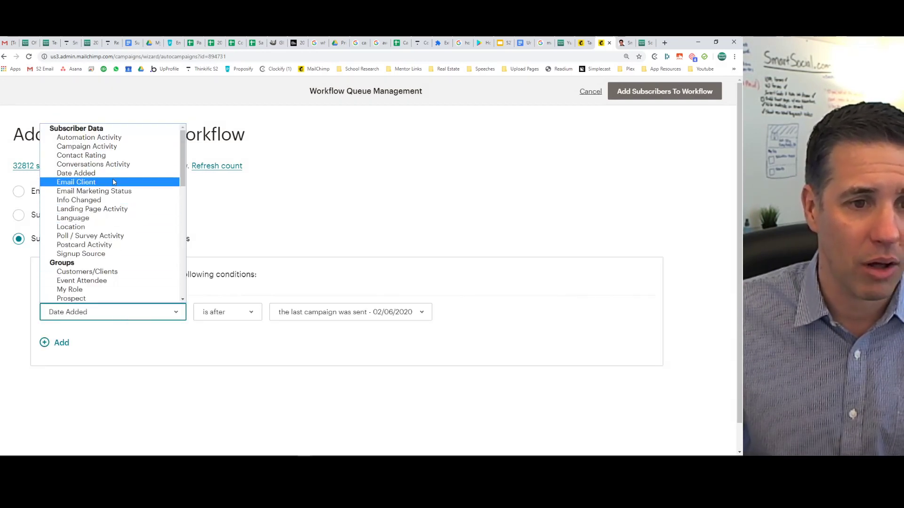
{"action": "left_click", "coordinate": [293, 219]}
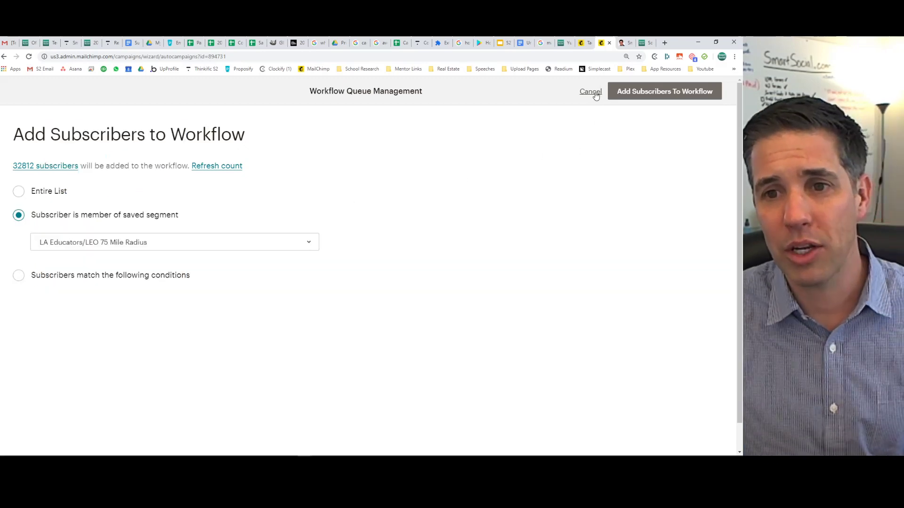
{"action": "left_click", "coordinate": [590, 92]}
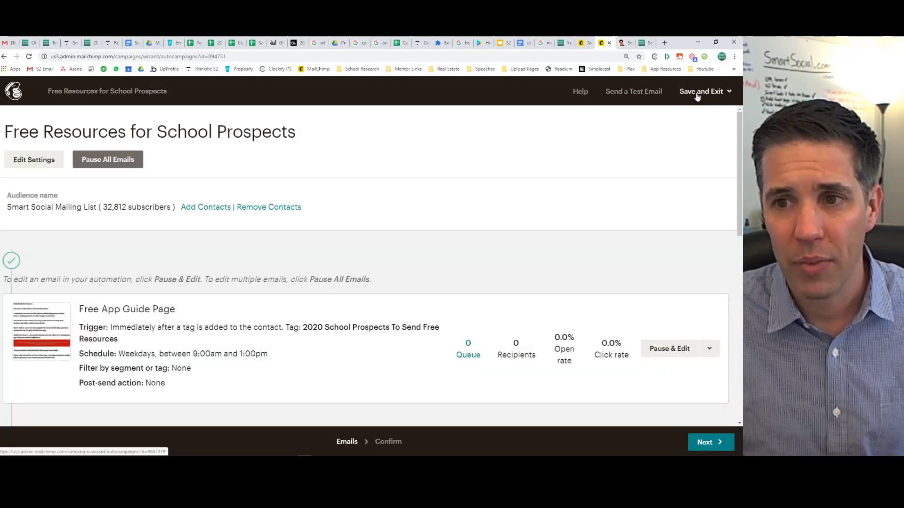
{"action": "left_click", "coordinate": [698, 94]}
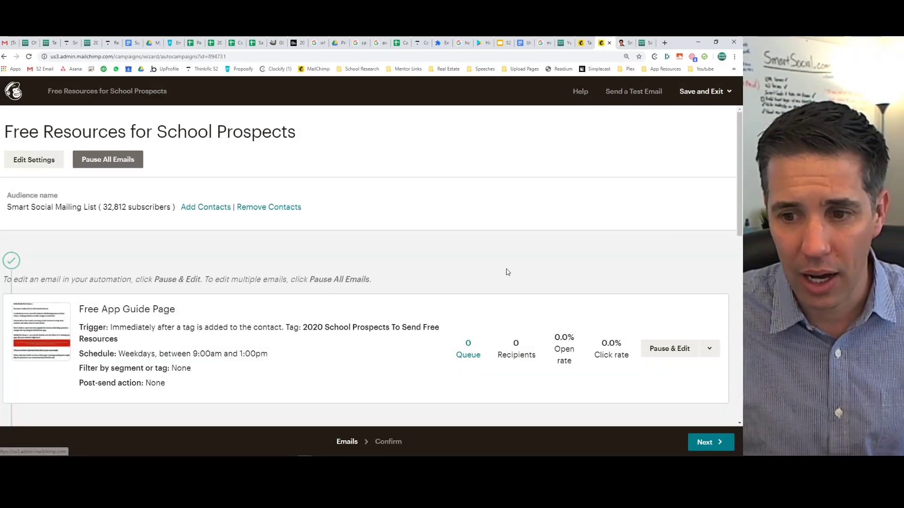
{"action": "scroll", "coordinate": [506, 269], "scroll_direction": "down", "scroll_amount": 10}
{"action": "scroll", "coordinate": [513, 268], "scroll_direction": "up", "scroll_amount": 8}
{"action": "scroll", "coordinate": [514, 269], "scroll_direction": "up", "scroll_amount": 3}
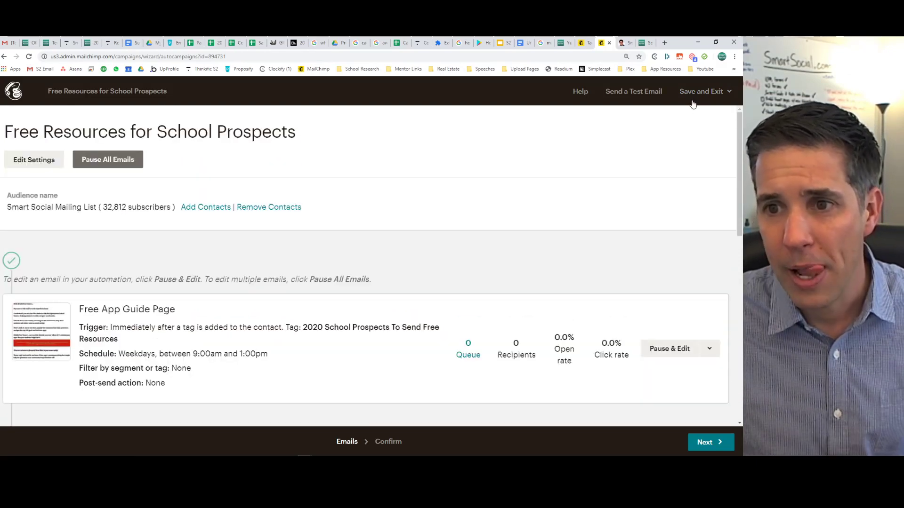
{"action": "left_click", "coordinate": [701, 92]}
Search the Smart Social Mailing List contacts for the owner's e-mail and review that profile.
{"action": "left_click", "coordinate": [695, 172]}
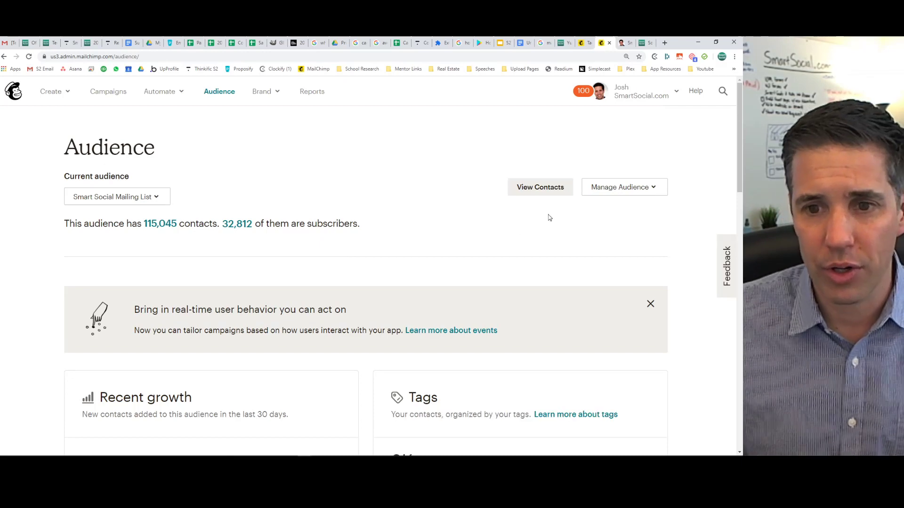
{"action": "left_click", "coordinate": [540, 189]}
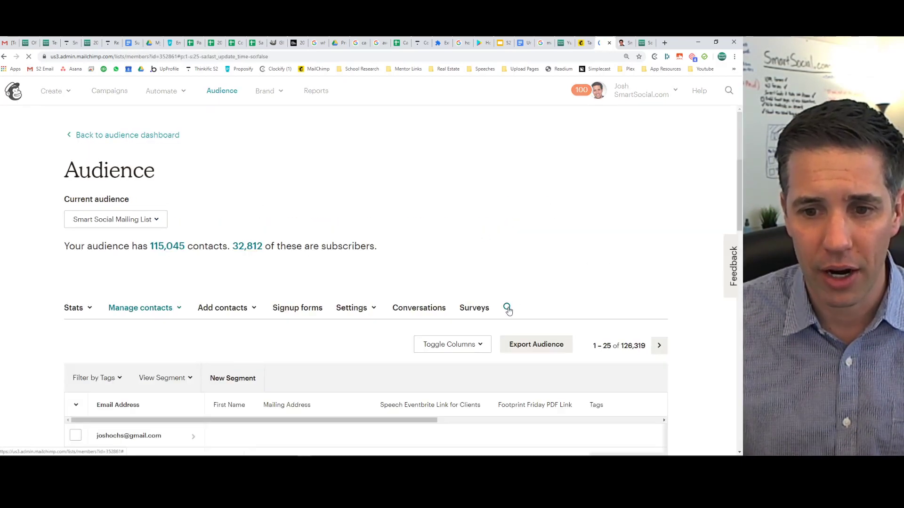
{"action": "left_click", "coordinate": [507, 309]}
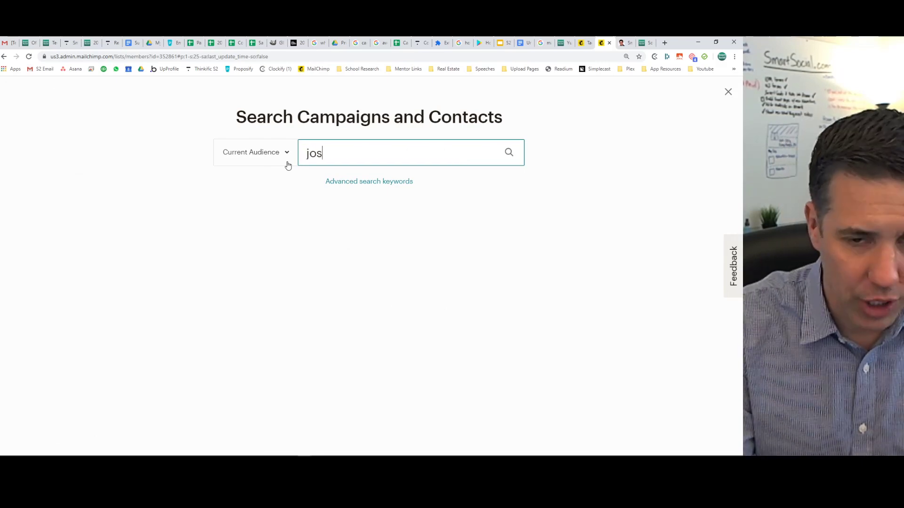
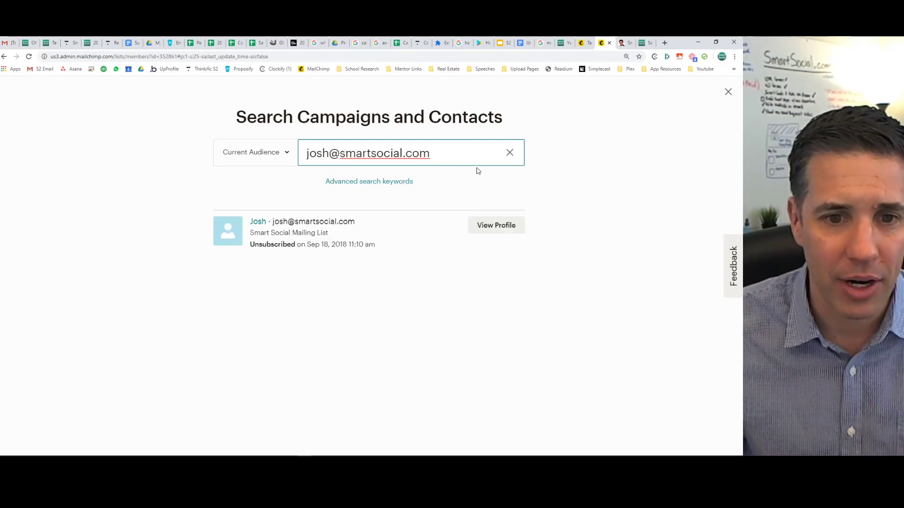
{"action": "left_click", "coordinate": [496, 227]}
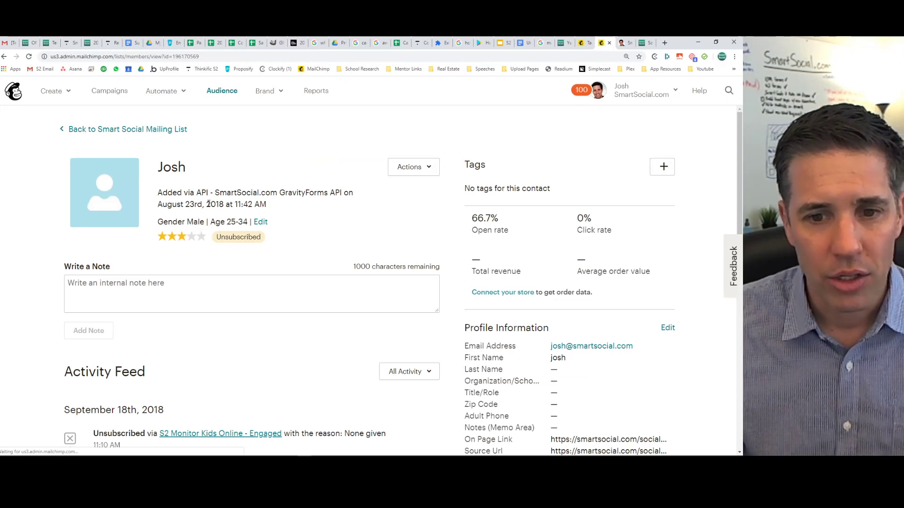
{"action": "scroll", "coordinate": [346, 204], "scroll_direction": "down", "scroll_amount": 5}
{"action": "scroll", "coordinate": [347, 203], "scroll_direction": "up", "scroll_amount": 5}
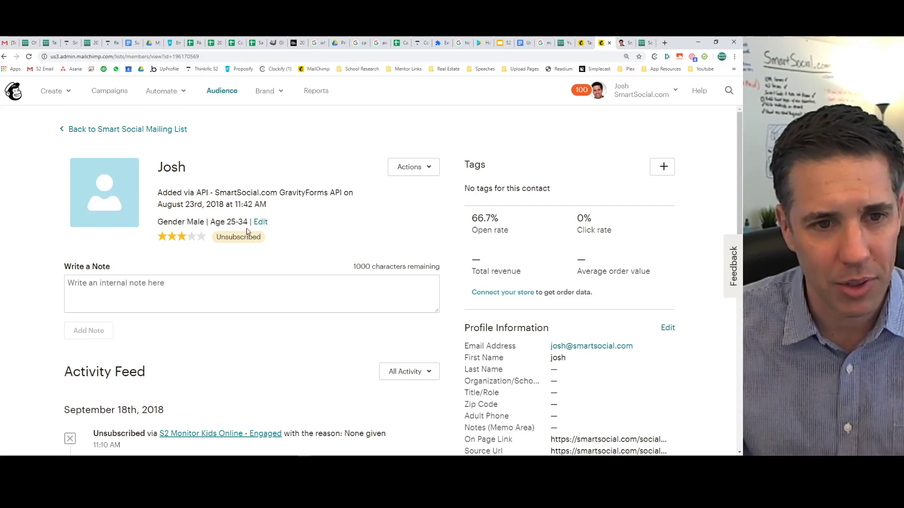
{"action": "left_click", "coordinate": [140, 135]}
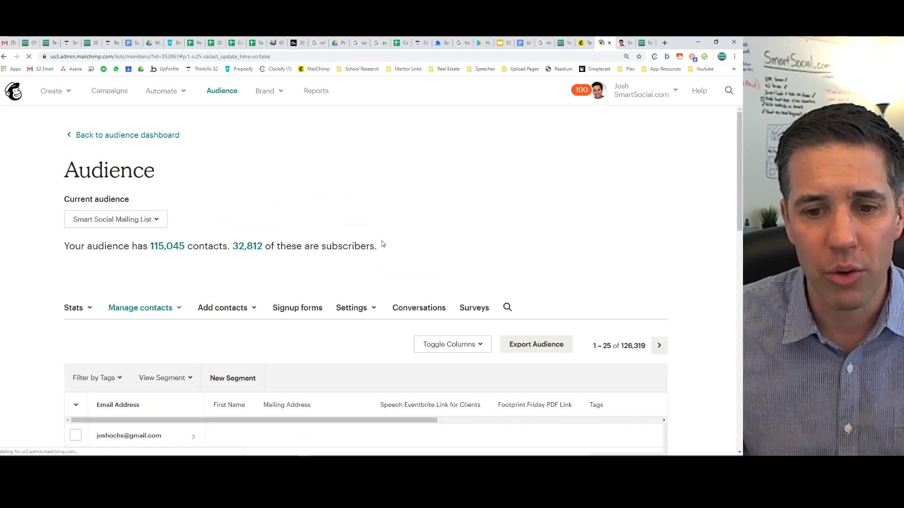
Start adding a single subscriber and enter a test e-mail address.
{"action": "left_click", "coordinate": [219, 309]}
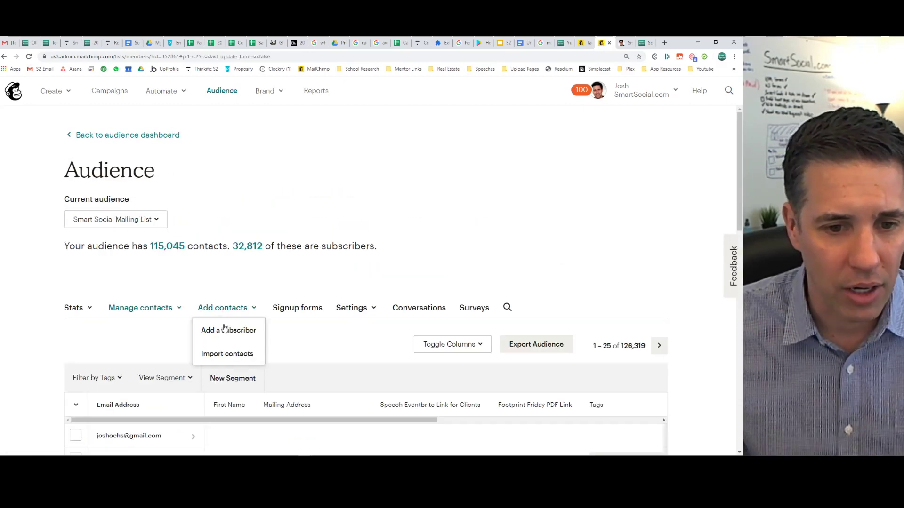
{"action": "left_click", "coordinate": [225, 326]}
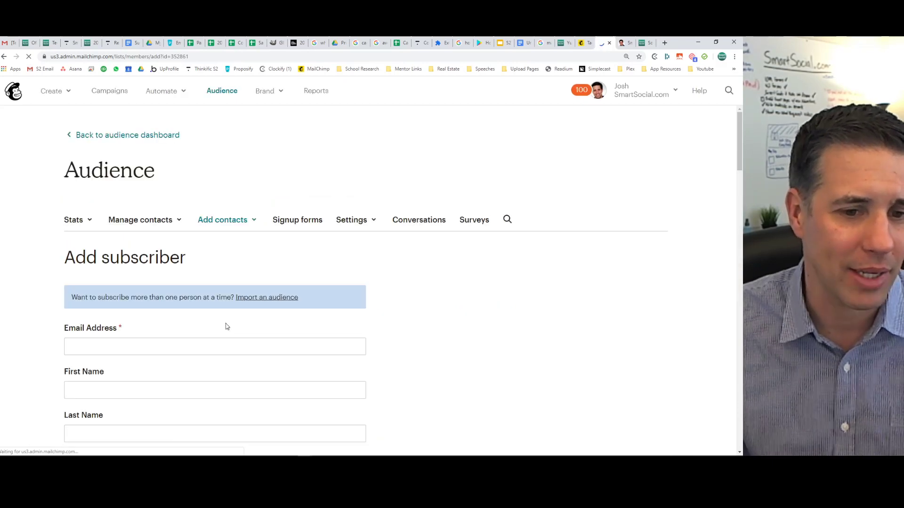
{"action": "left_click", "coordinate": [147, 345]}
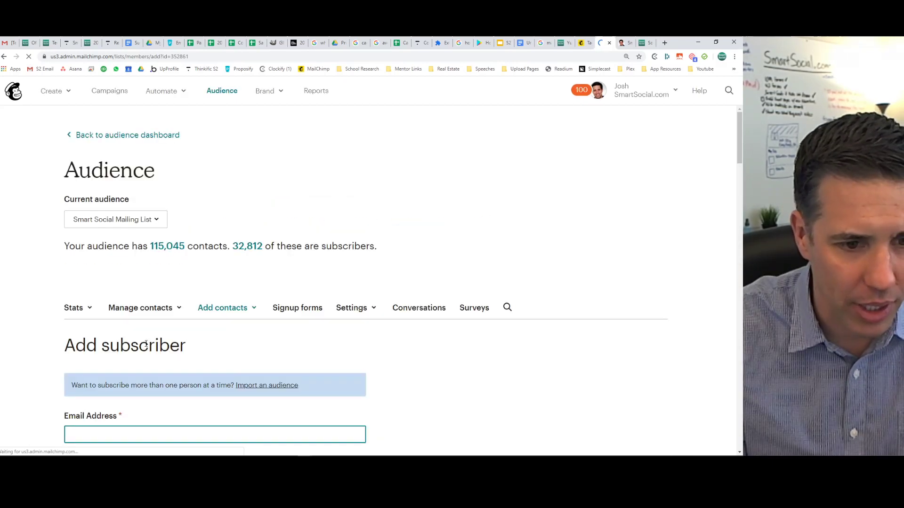
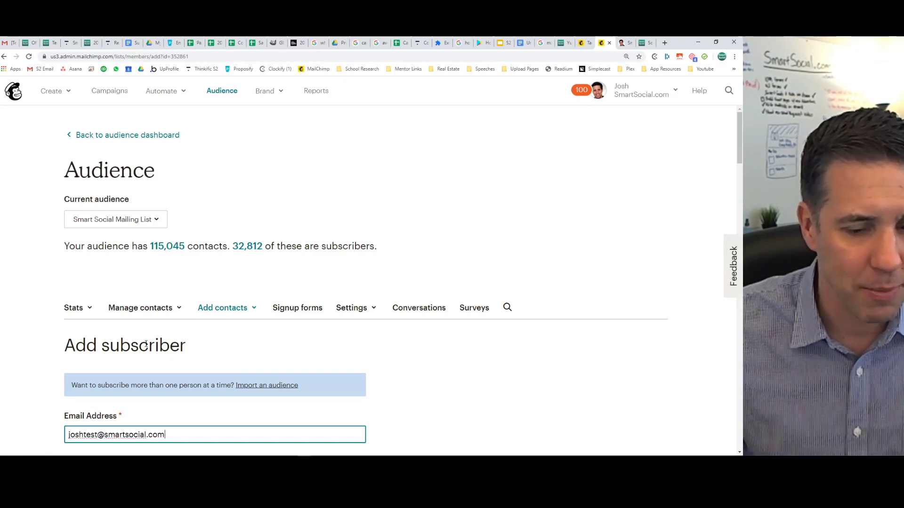
Fill in the subscriber's first and last name and scroll through the remaining form fields.
{"action": "scroll", "coordinate": [251, 281], "scroll_direction": "down", "scroll_amount": 3}
{"action": "left_click", "coordinate": [152, 324]}
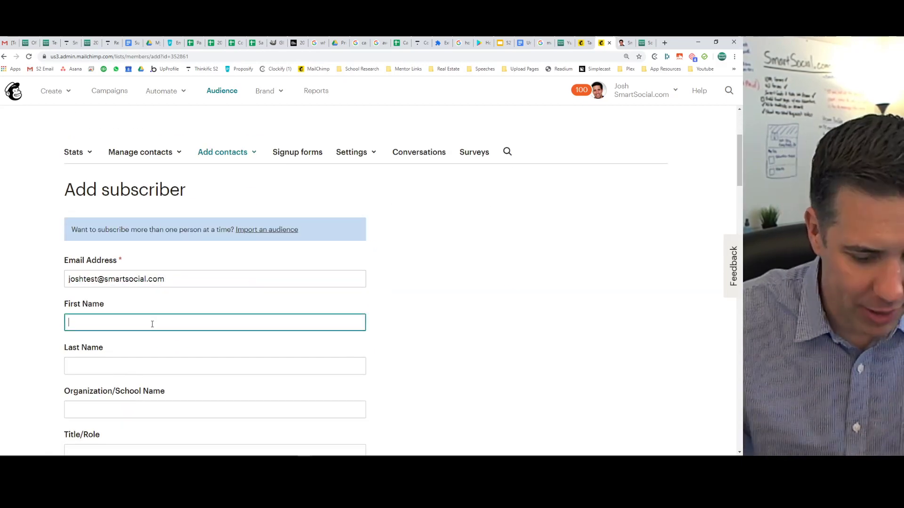
{"action": "type", "text": "Josh"}
{"action": "key", "text": "Tab"}
{"action": "key", "text": "Tab"}
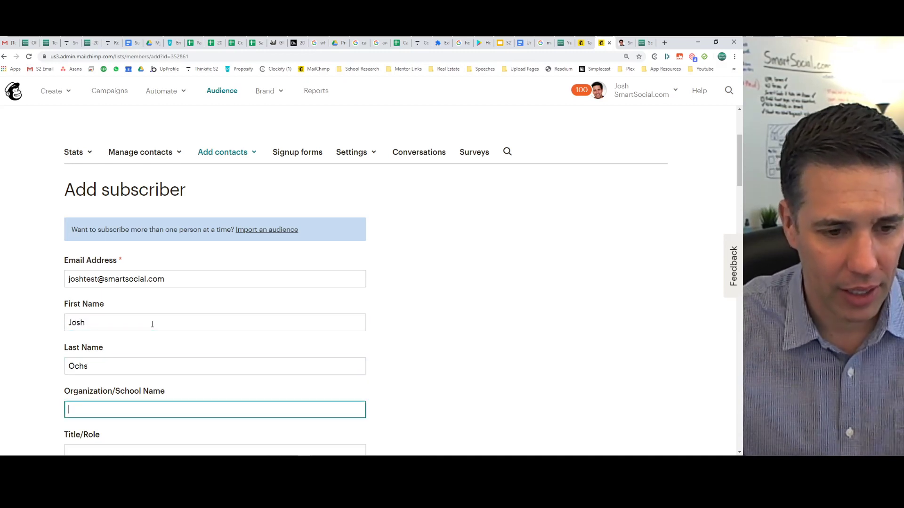
{"action": "type", "text": "Smart Social School"}
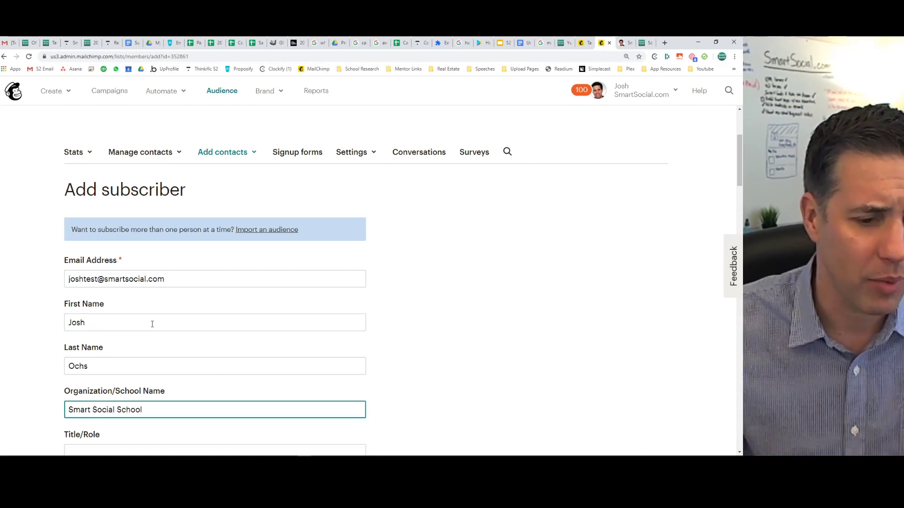
{"action": "scroll", "coordinate": [450, 312], "scroll_direction": "down", "scroll_amount": 10}
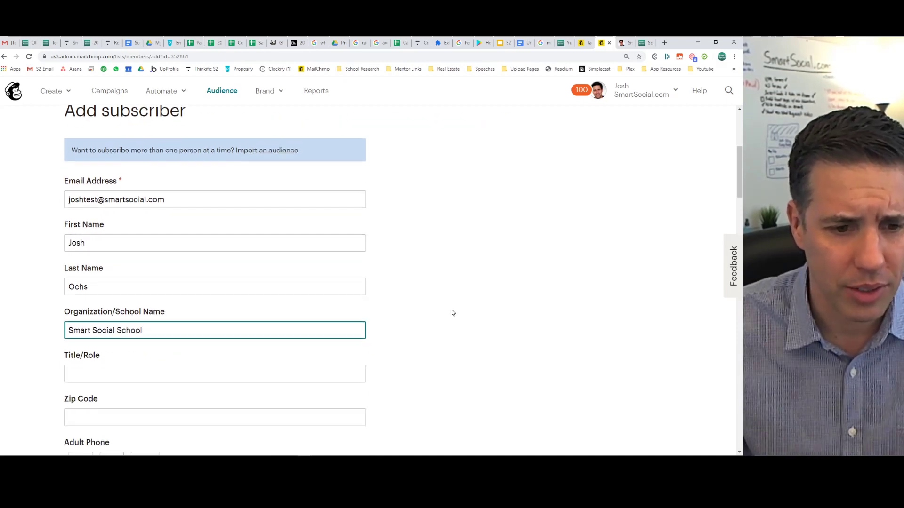
{"action": "scroll", "coordinate": [451, 312], "scroll_direction": "down", "scroll_amount": 7}
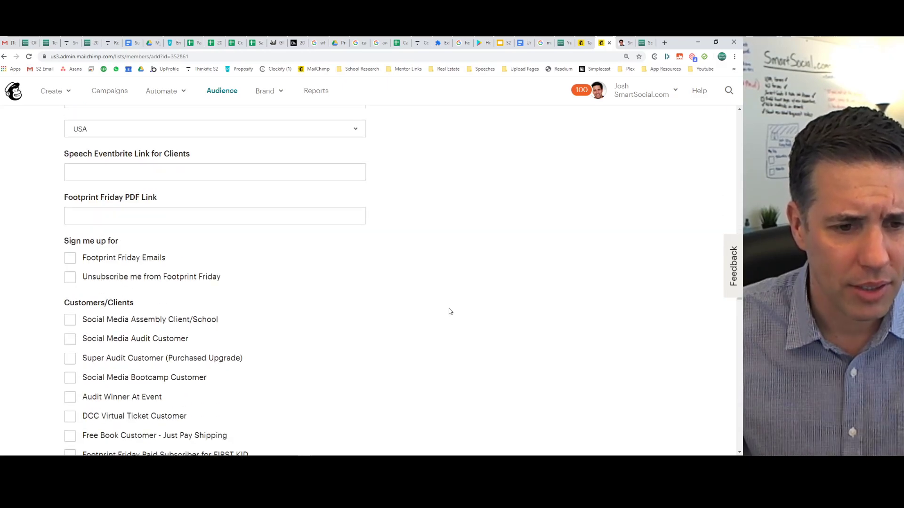
{"action": "scroll", "coordinate": [449, 312], "scroll_direction": "down", "scroll_amount": 11}
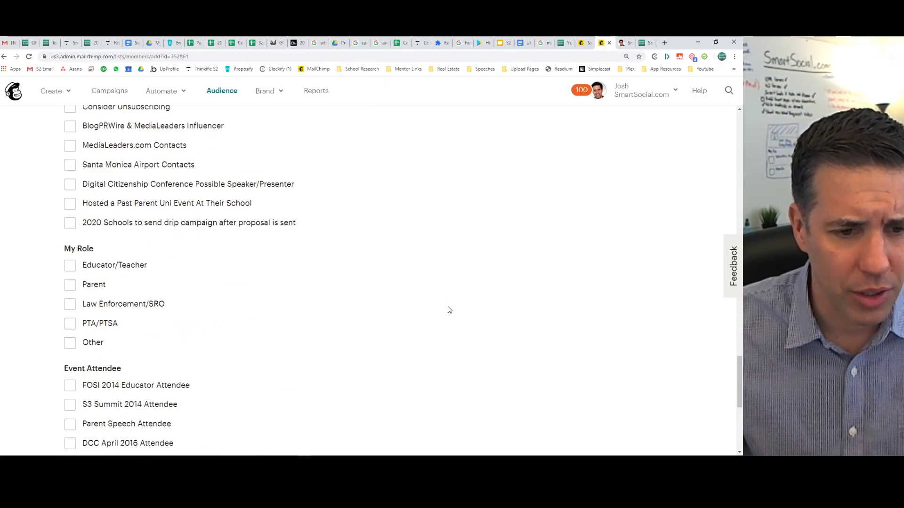
{"action": "scroll", "coordinate": [449, 309], "scroll_direction": "down", "scroll_amount": 6}
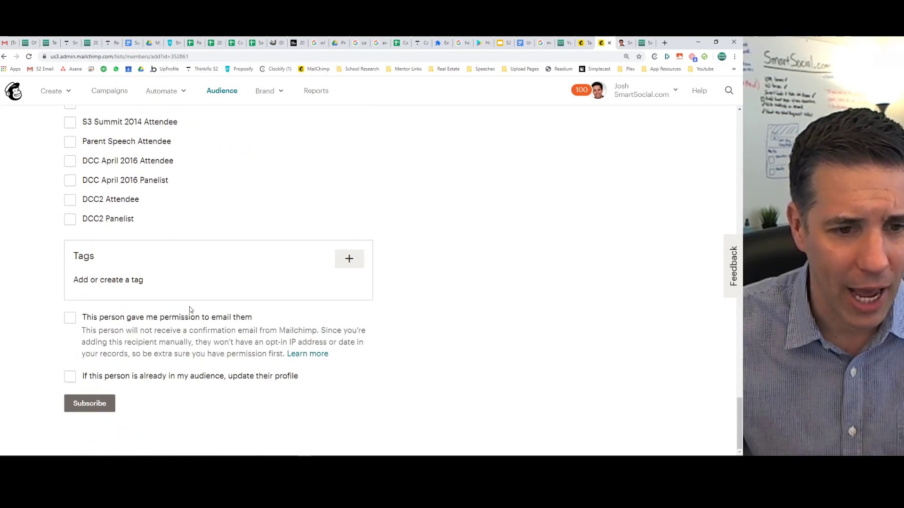
{"action": "scroll", "coordinate": [92, 305], "scroll_direction": "up", "scroll_amount": 5}
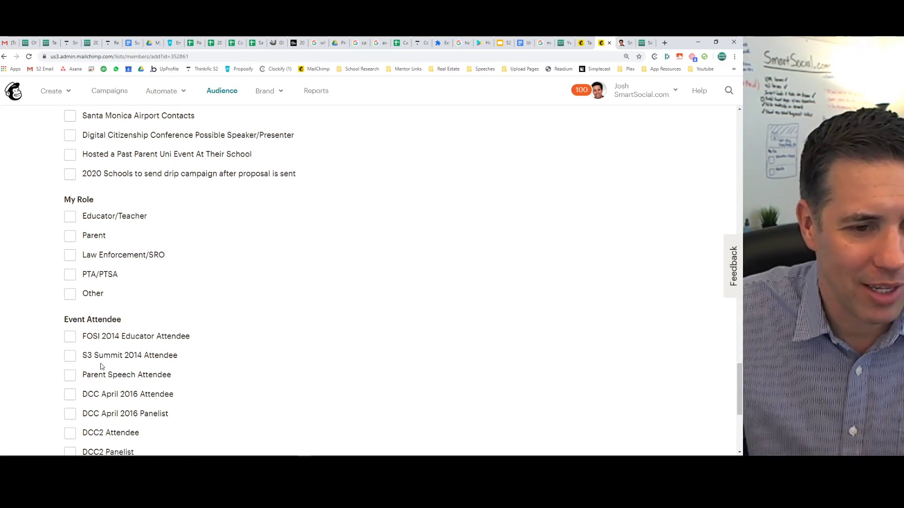
Tag the subscriber '2020 School Prospects To Send Free Resources', discarding a stray extra tag name.
{"action": "scroll", "coordinate": [181, 336], "scroll_direction": "down", "scroll_amount": 5}
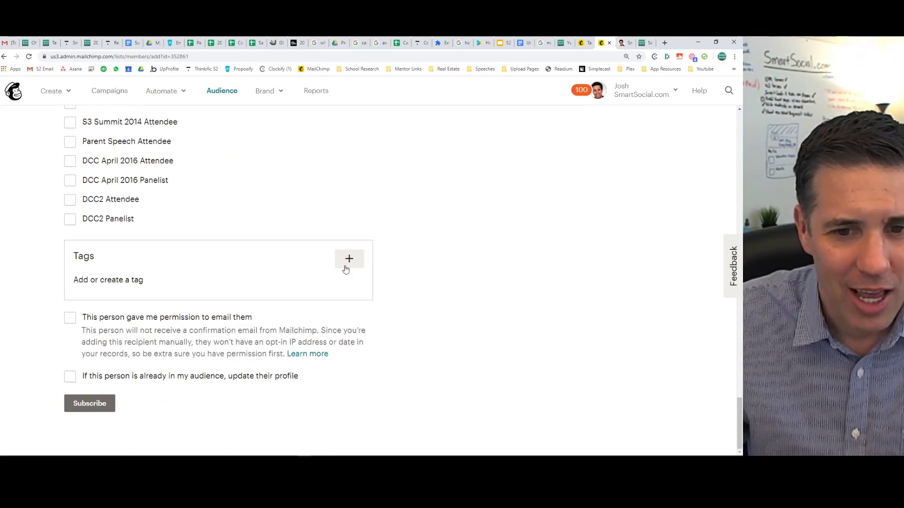
{"action": "left_click", "coordinate": [346, 261]}
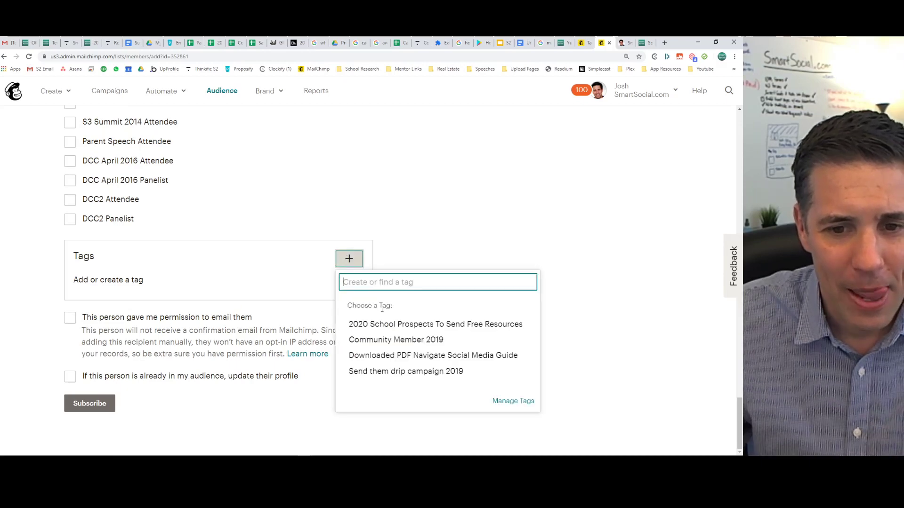
{"action": "left_click", "coordinate": [382, 324]}
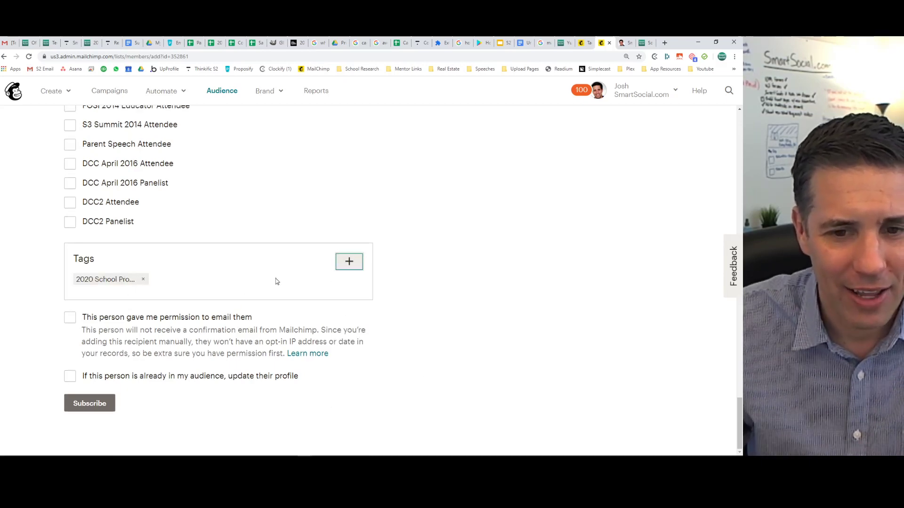
{"action": "left_click", "coordinate": [342, 264]}
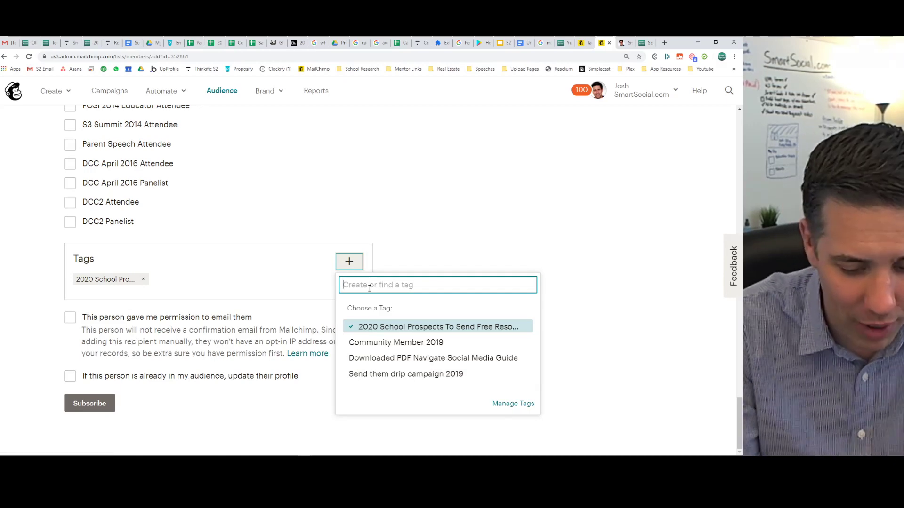
{"action": "type", "text": "Josh is a"}
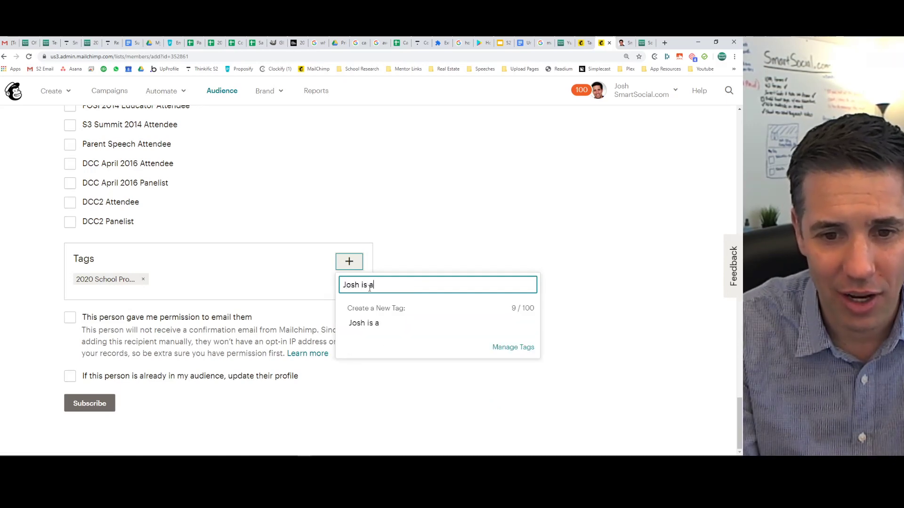
{"action": "type", "text": "wesome"}
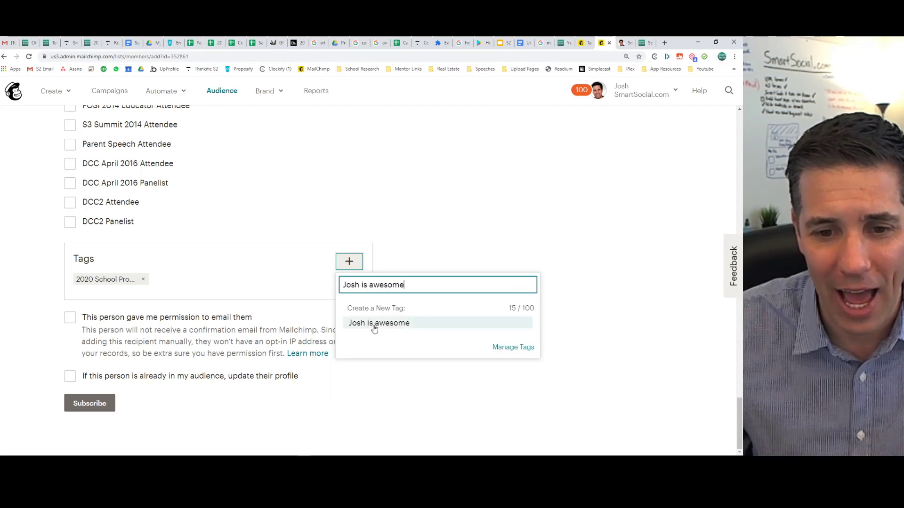
{"action": "left_click_drag", "start_coordinate": [404, 285], "coordinate": [343, 284]}
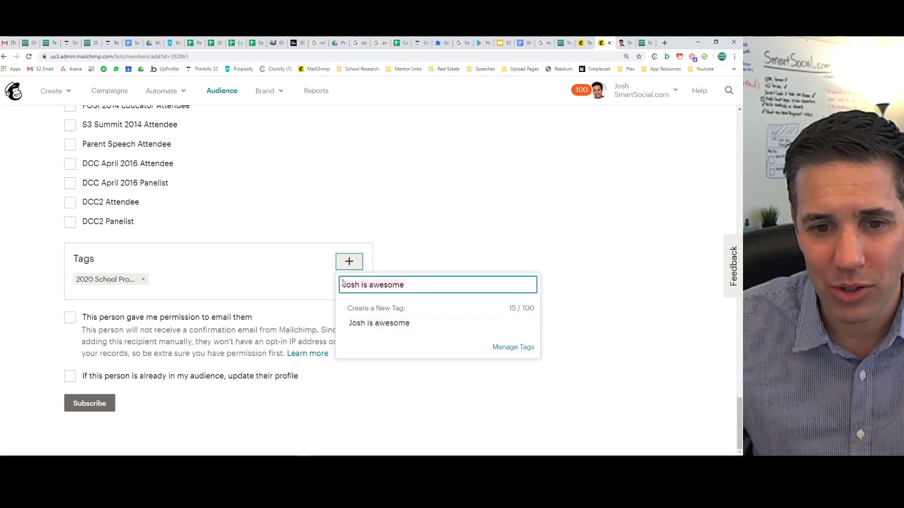
{"action": "key", "text": "BackSpace"}
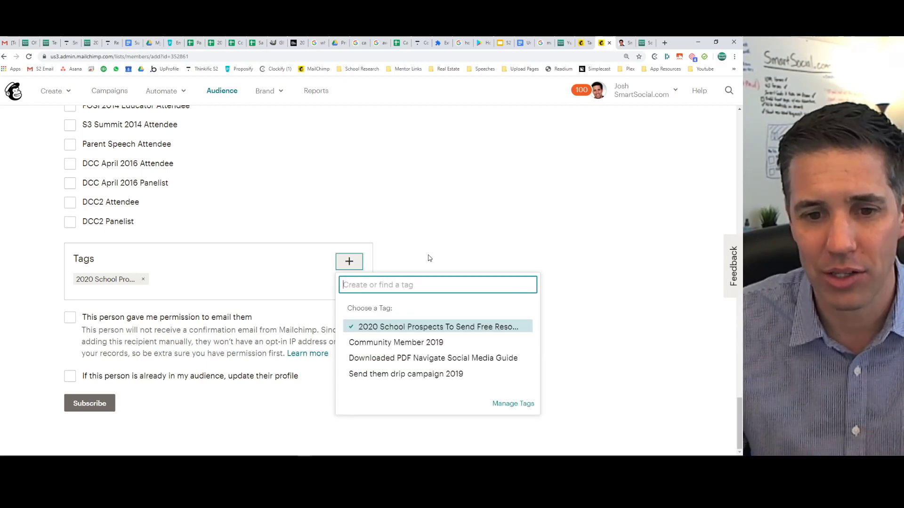
{"action": "left_click", "coordinate": [435, 246]}
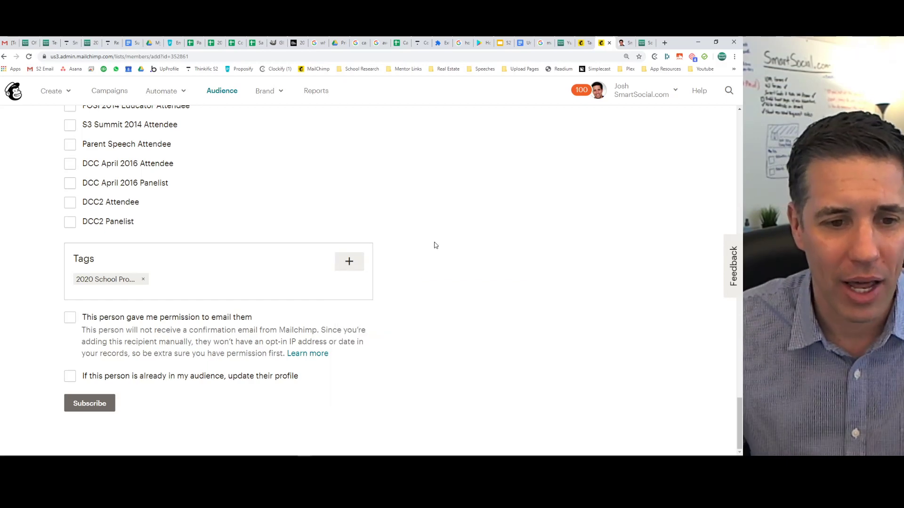
Confirm email permission, allow updating an existing profile, and subscribe the contact.
{"action": "left_click", "coordinate": [69, 318]}
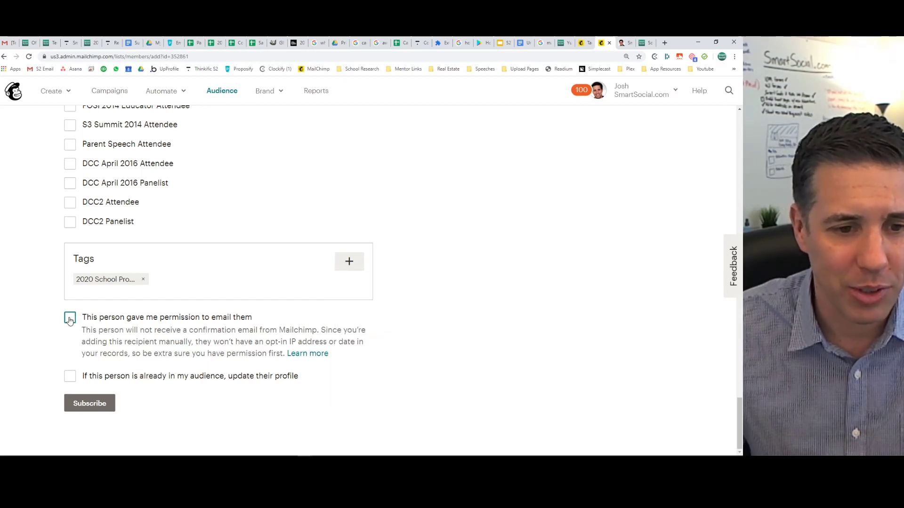
{"action": "left_click", "coordinate": [71, 377]}
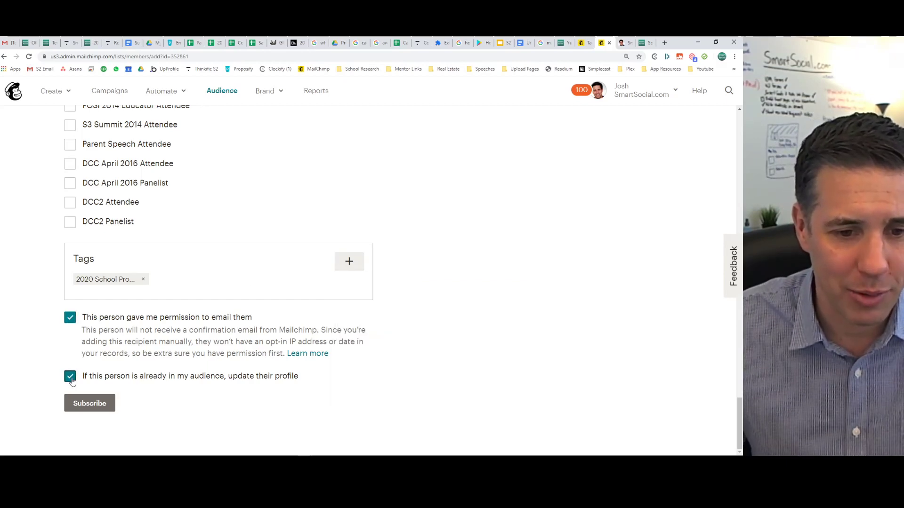
{"action": "left_click", "coordinate": [95, 406]}
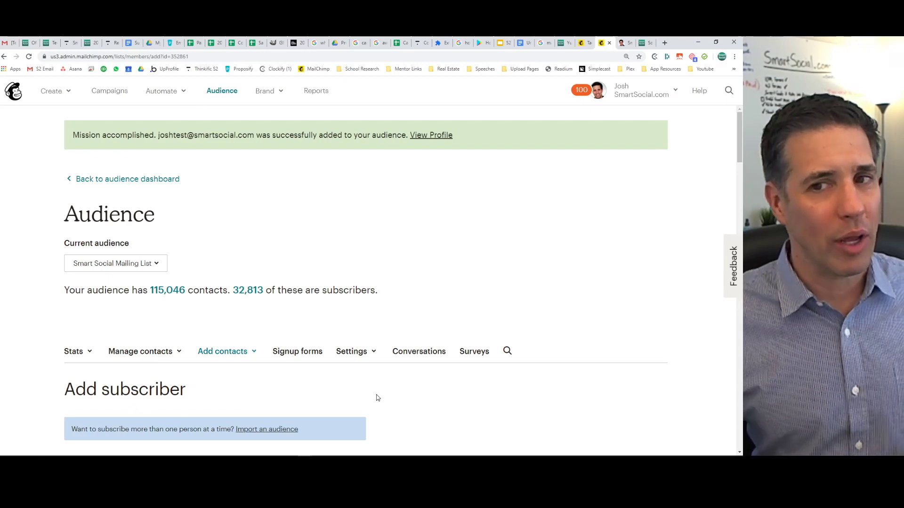
Close the extra tags tab and go to managing the audience's contacts.
{"action": "left_click", "coordinate": [221, 97]}
{"action": "left_click", "coordinate": [591, 43]}
{"action": "left_click", "coordinate": [590, 43]}
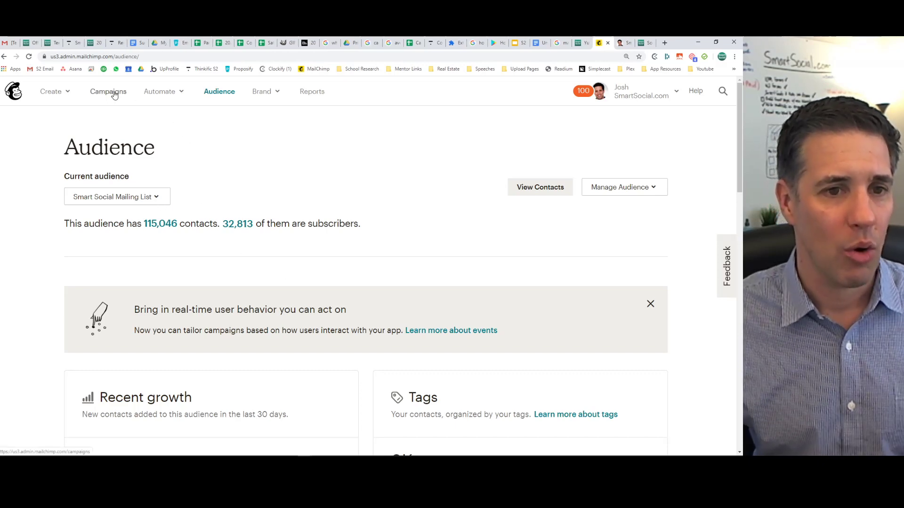
{"action": "left_click", "coordinate": [594, 199]}
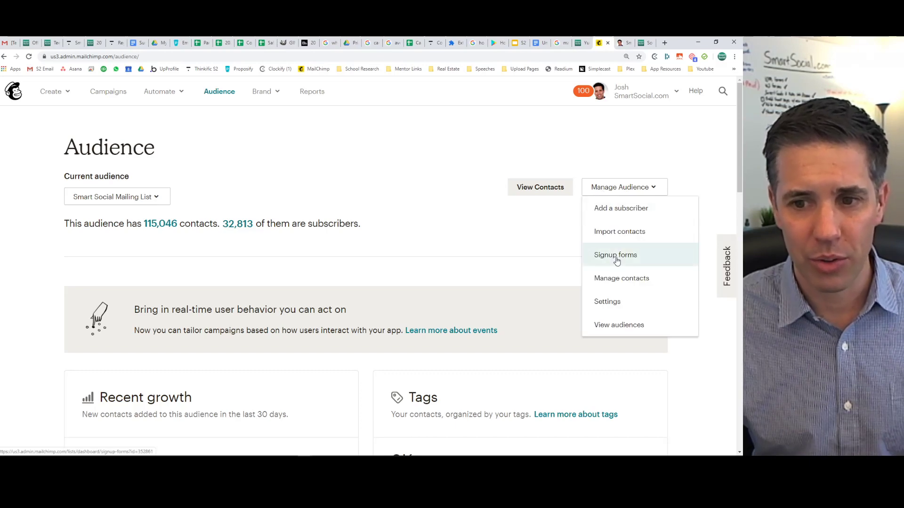
{"action": "left_click", "coordinate": [623, 283]}
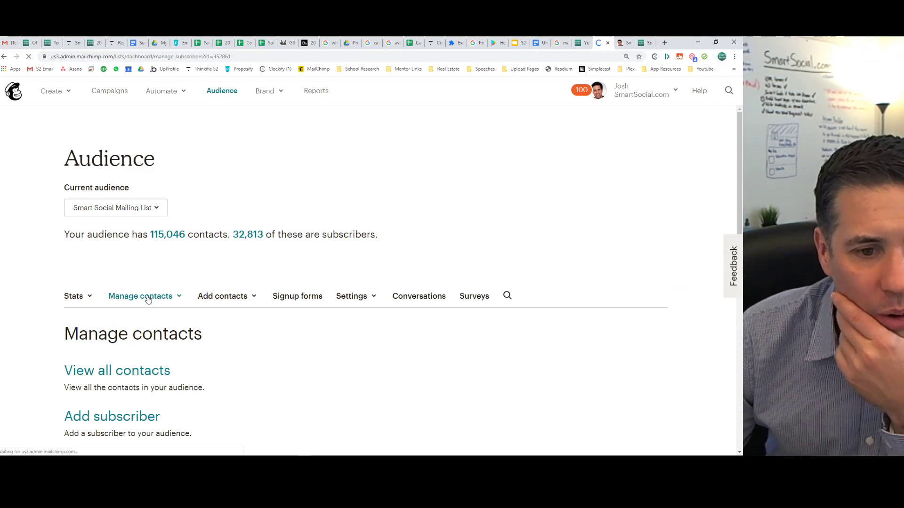
View the one contact tagged 2020 School Prospects, then go to the Campaigns list.
{"action": "left_click", "coordinate": [147, 299]}
{"action": "left_click", "coordinate": [137, 351]}
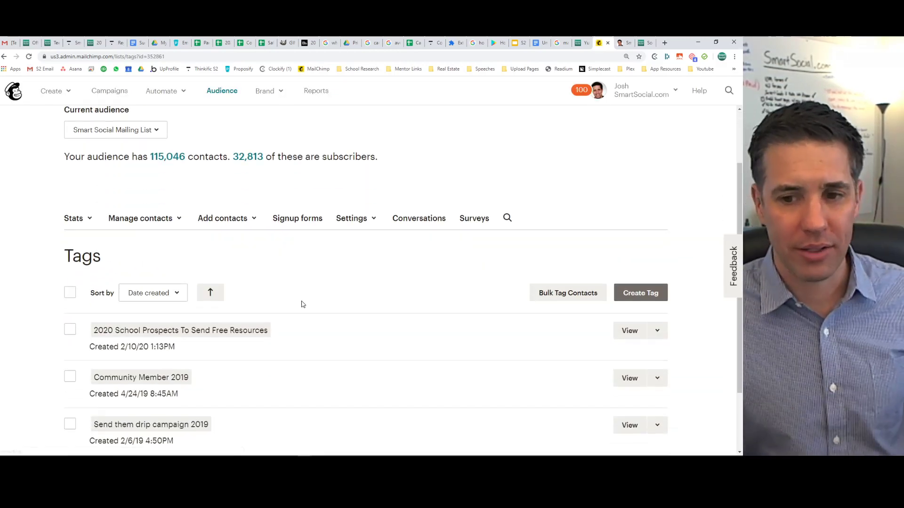
{"action": "scroll", "coordinate": [303, 304], "scroll_direction": "down", "scroll_amount": 2}
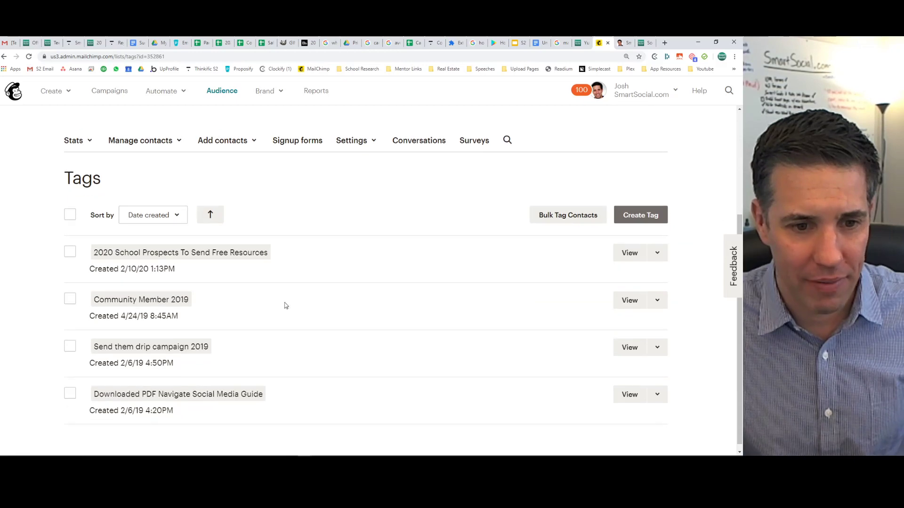
{"action": "left_click", "coordinate": [630, 255]}
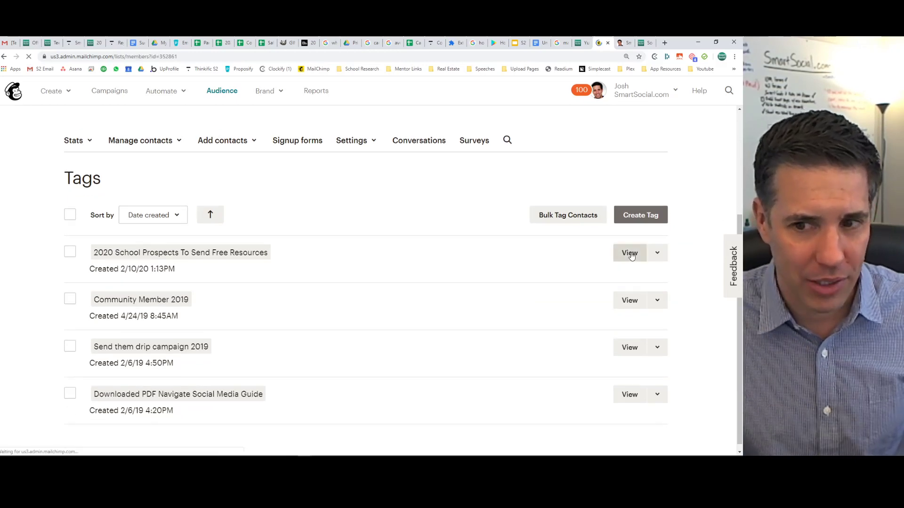
{"action": "scroll", "coordinate": [198, 264], "scroll_direction": "down", "scroll_amount": 1}
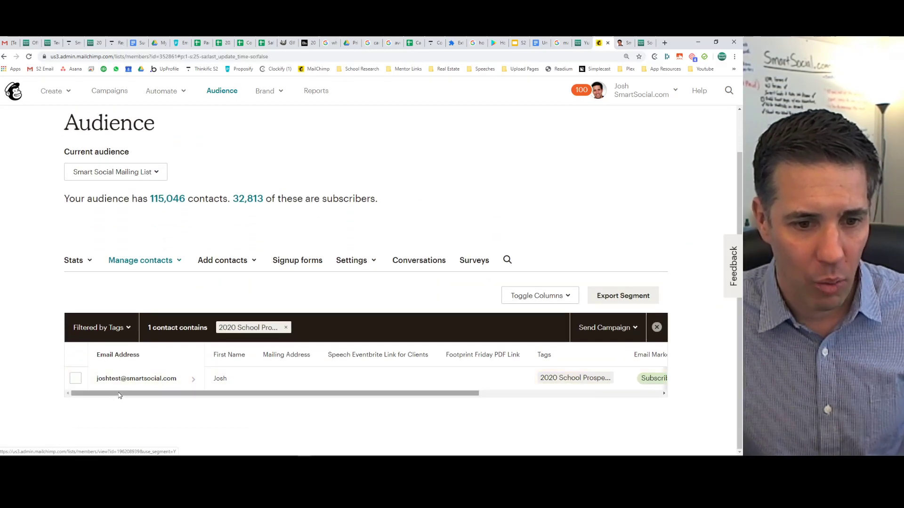
{"action": "scroll", "coordinate": [250, 377], "scroll_direction": "up", "scroll_amount": 1}
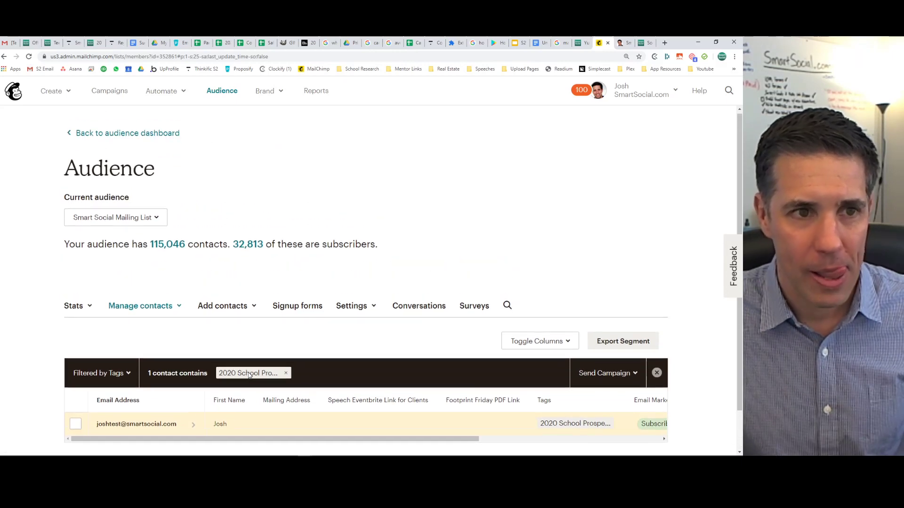
{"action": "left_click", "coordinate": [111, 94]}
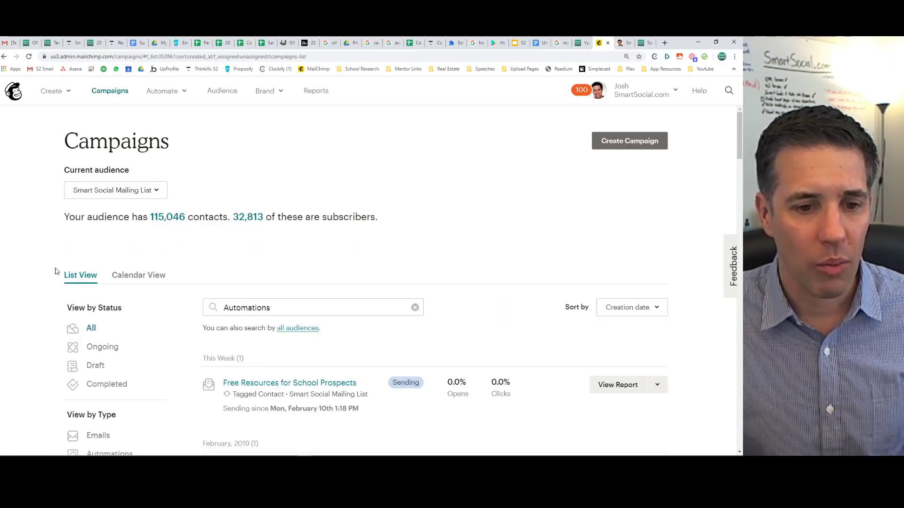
Open the Free Resources for School Prospects report and scroll to its 4 Workflow Emails queue counts.
{"action": "scroll", "coordinate": [53, 267], "scroll_direction": "down", "scroll_amount": 2}
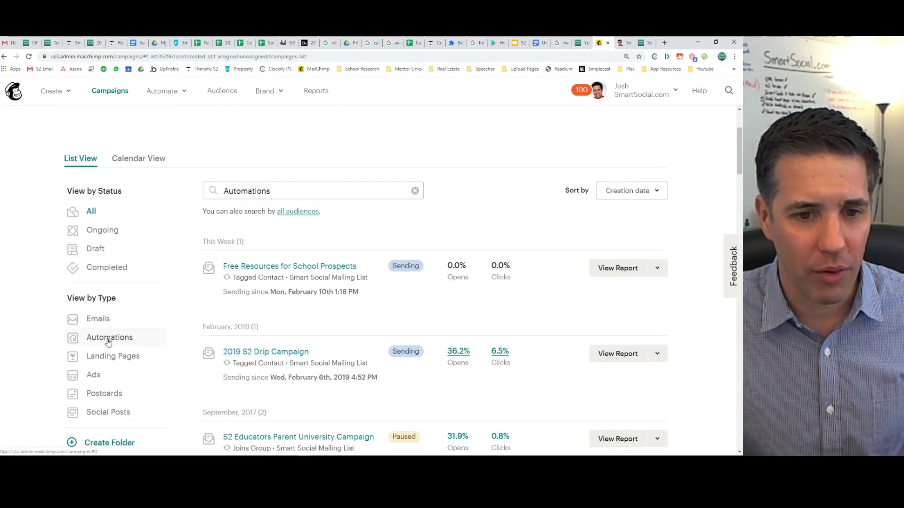
{"action": "left_click", "coordinate": [252, 268]}
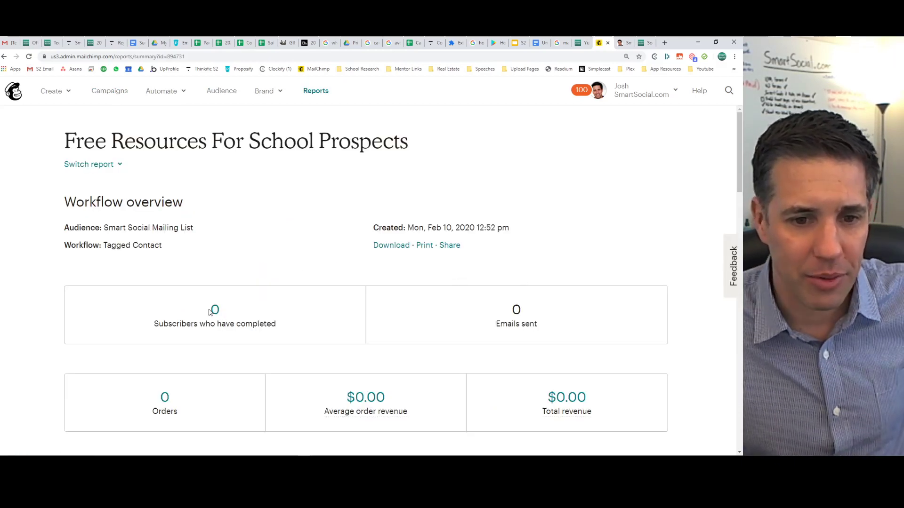
{"action": "scroll", "coordinate": [209, 253], "scroll_direction": "down", "scroll_amount": 4}
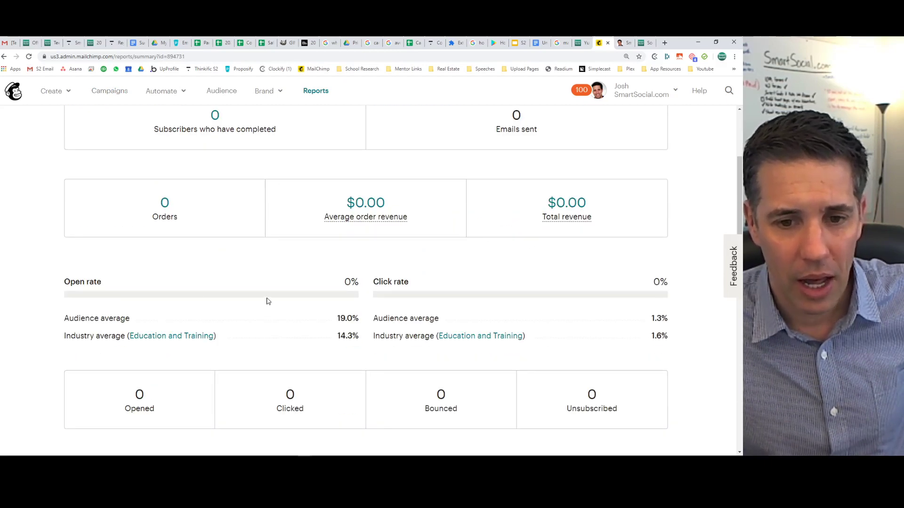
{"action": "scroll", "coordinate": [267, 301], "scroll_direction": "down", "scroll_amount": 3}
{"action": "scroll", "coordinate": [266, 296], "scroll_direction": "down", "scroll_amount": 15}
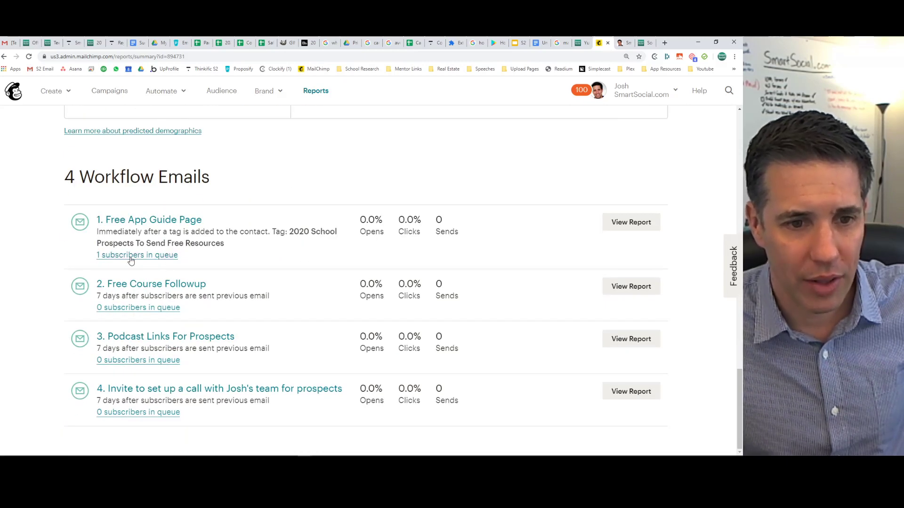
{"action": "left_click", "coordinate": [155, 256]}
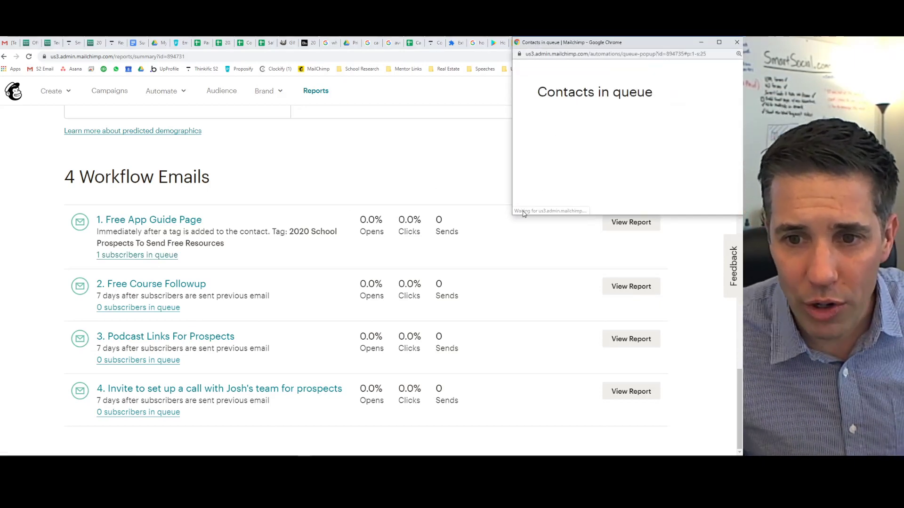
{"action": "left_click_drag", "start_coordinate": [512, 217], "coordinate": [251, 304]}
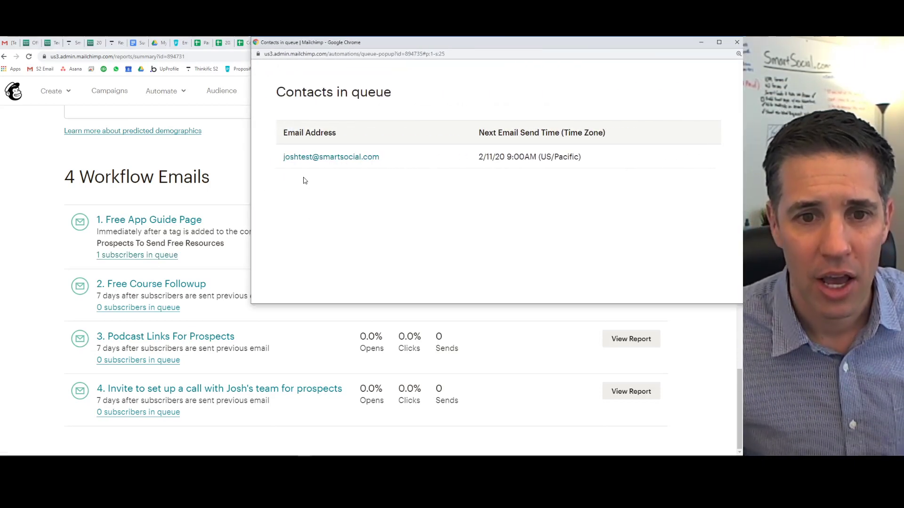
{"action": "left_click_drag", "start_coordinate": [479, 157], "coordinate": [614, 155]}
{"action": "left_click", "coordinate": [592, 158]}
{"action": "left_click", "coordinate": [470, 156]}
{"action": "left_click", "coordinate": [616, 155]}
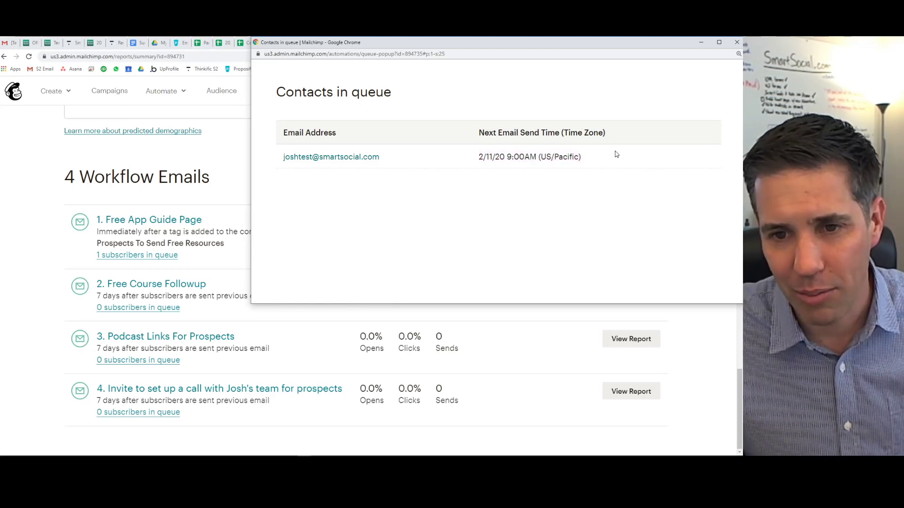
{"action": "left_click", "coordinate": [316, 160]}
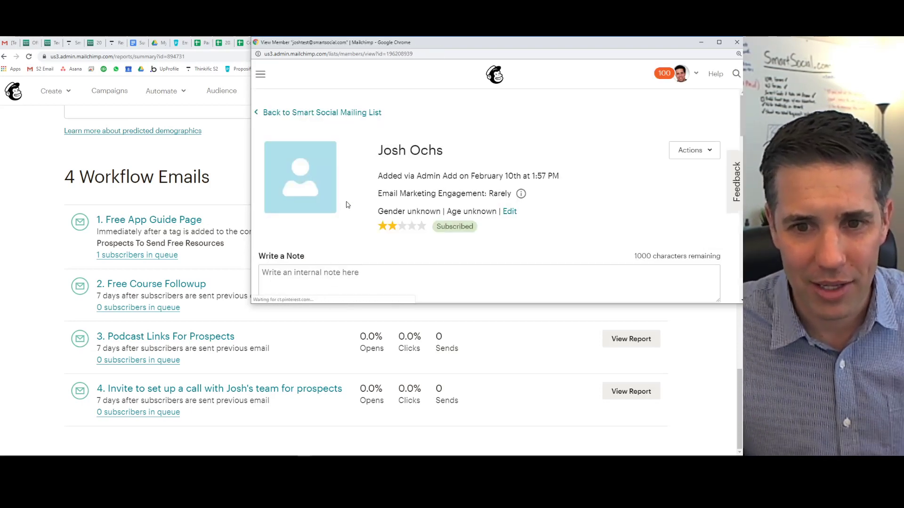
{"action": "scroll", "coordinate": [347, 200], "scroll_direction": "down", "scroll_amount": 10}
{"action": "scroll", "coordinate": [613, 80], "scroll_direction": "up", "scroll_amount": 3}
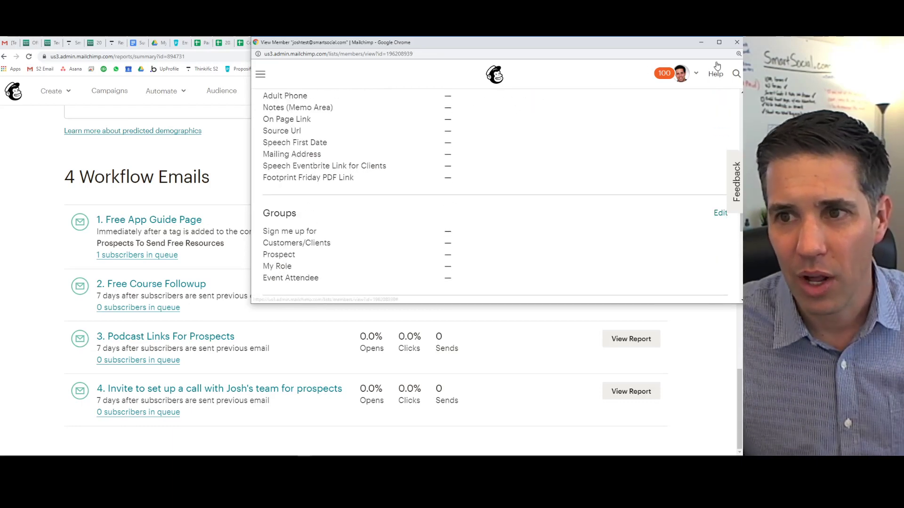
{"action": "left_click", "coordinate": [737, 42]}
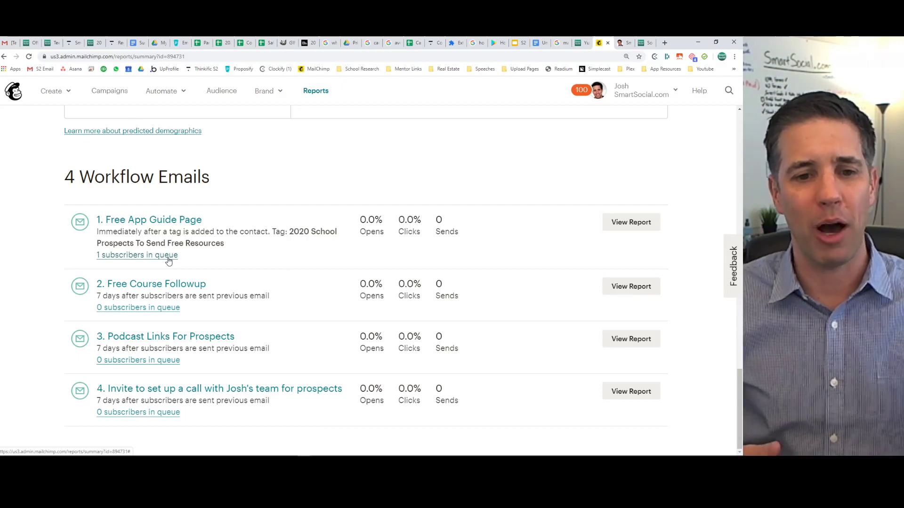
{"action": "scroll", "coordinate": [230, 278], "scroll_direction": "up", "scroll_amount": 15}
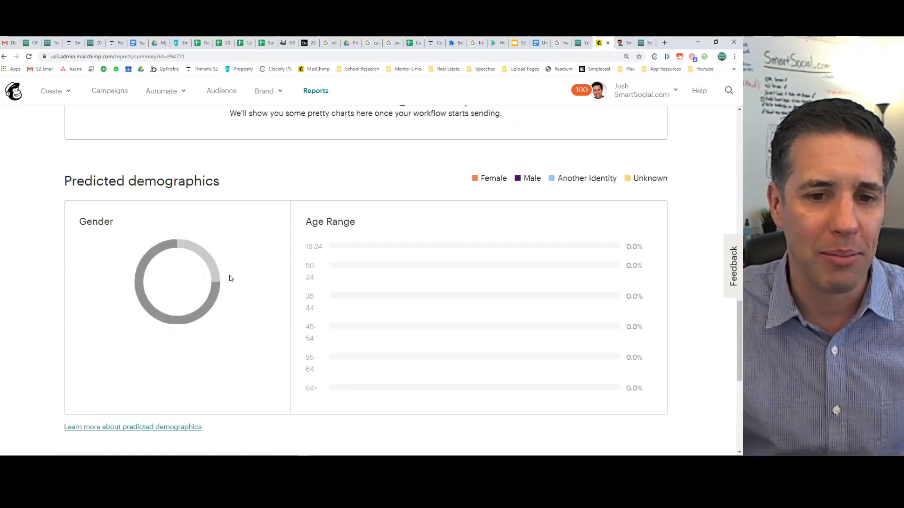
{"action": "scroll", "coordinate": [230, 278], "scroll_direction": "up", "scroll_amount": 1}
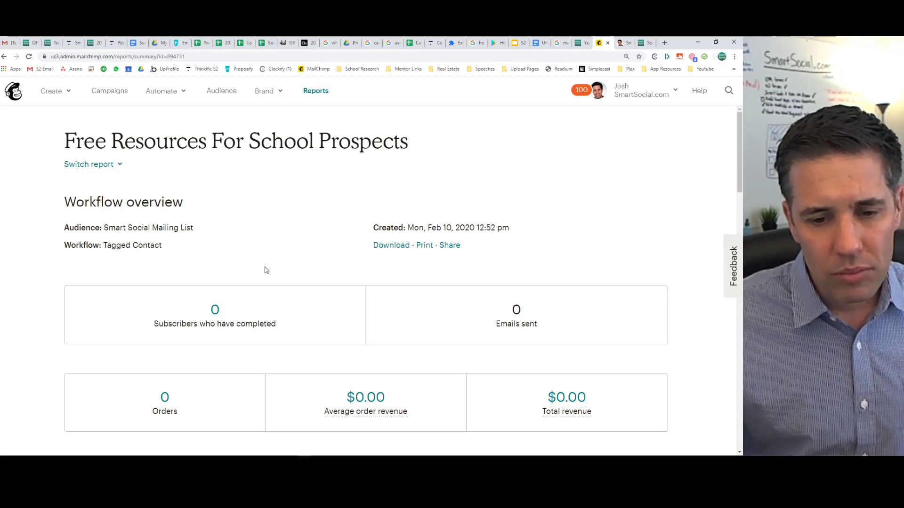
{"action": "scroll", "coordinate": [273, 269], "scroll_direction": "down", "scroll_amount": 13}
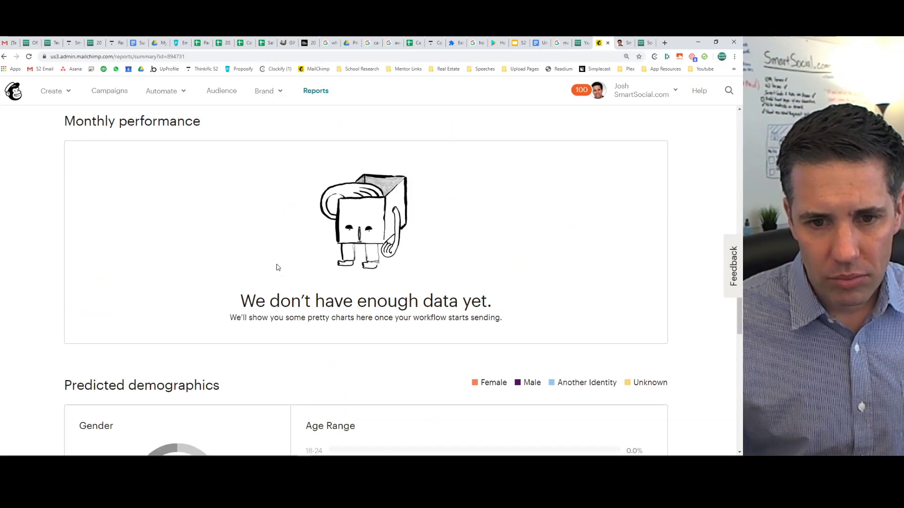
{"action": "scroll", "coordinate": [277, 267], "scroll_direction": "down", "scroll_amount": 10}
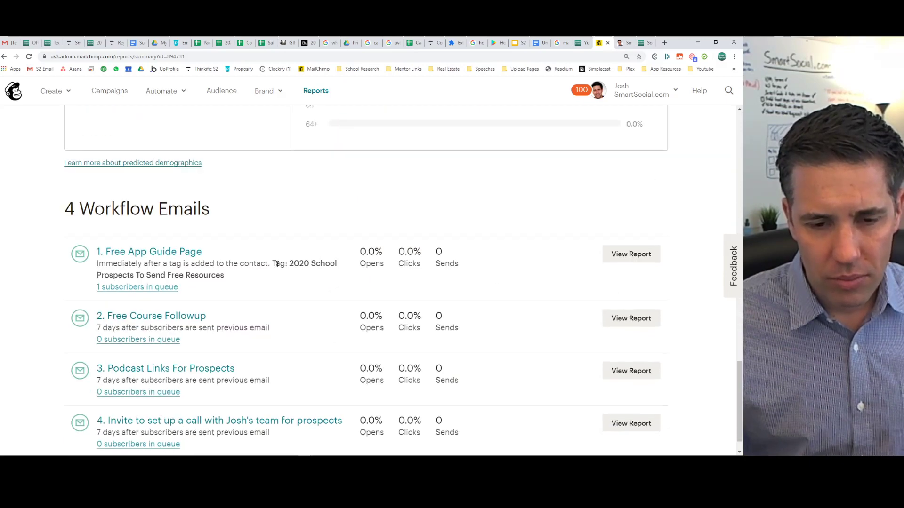
{"action": "scroll", "coordinate": [277, 265], "scroll_direction": "down", "scroll_amount": 1}
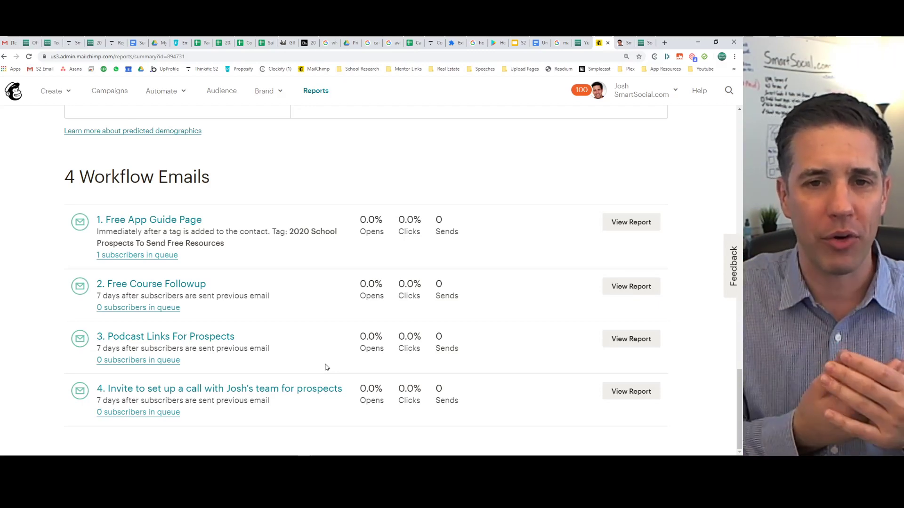
Open the Smart Social website's blog and scroll through its article listings.
{"action": "left_click", "coordinate": [643, 42]}
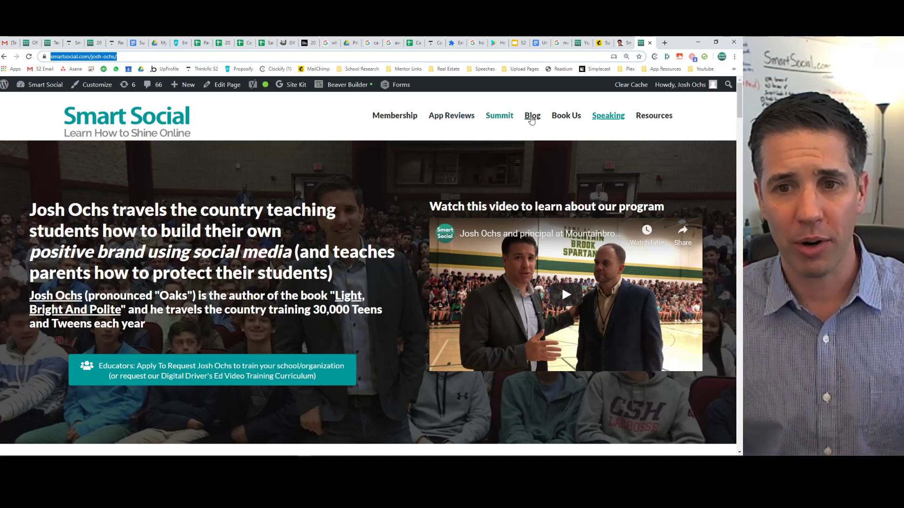
{"action": "left_click", "coordinate": [532, 117]}
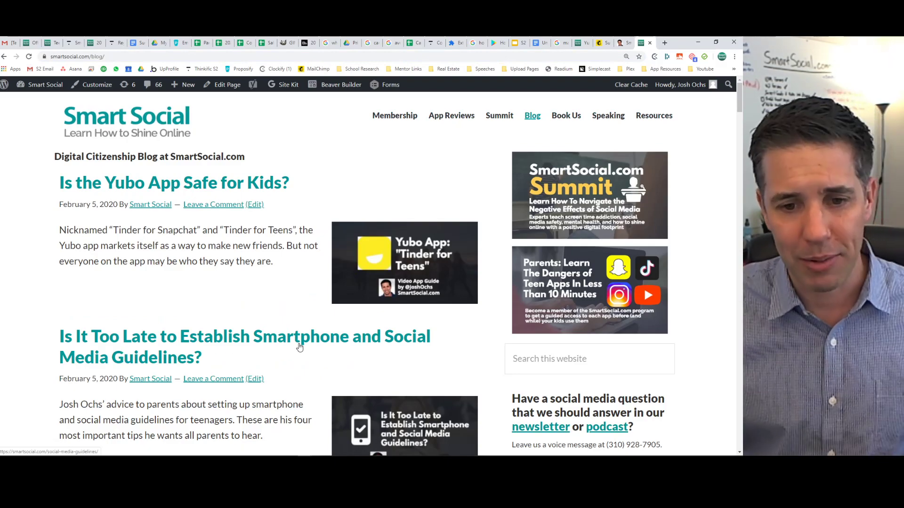
{"action": "scroll", "coordinate": [299, 347], "scroll_direction": "down", "scroll_amount": 10}
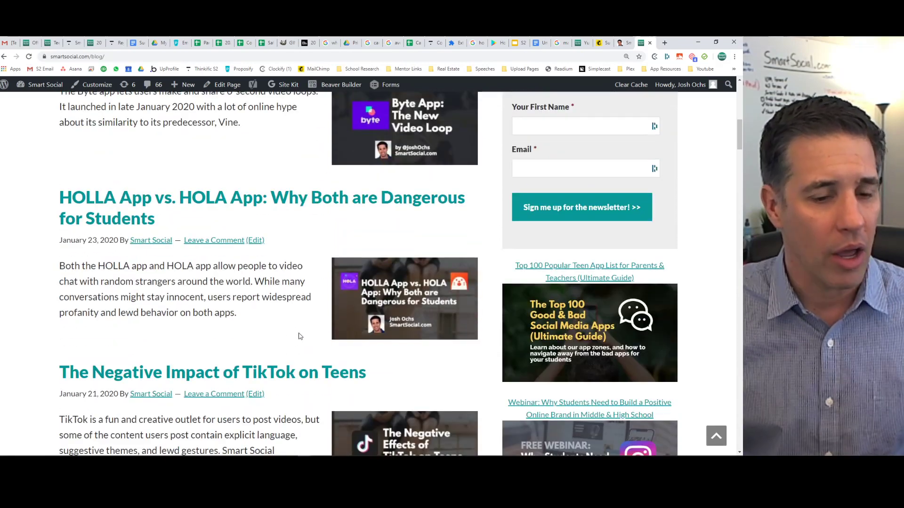
{"action": "scroll", "coordinate": [300, 337], "scroll_direction": "down", "scroll_amount": 10}
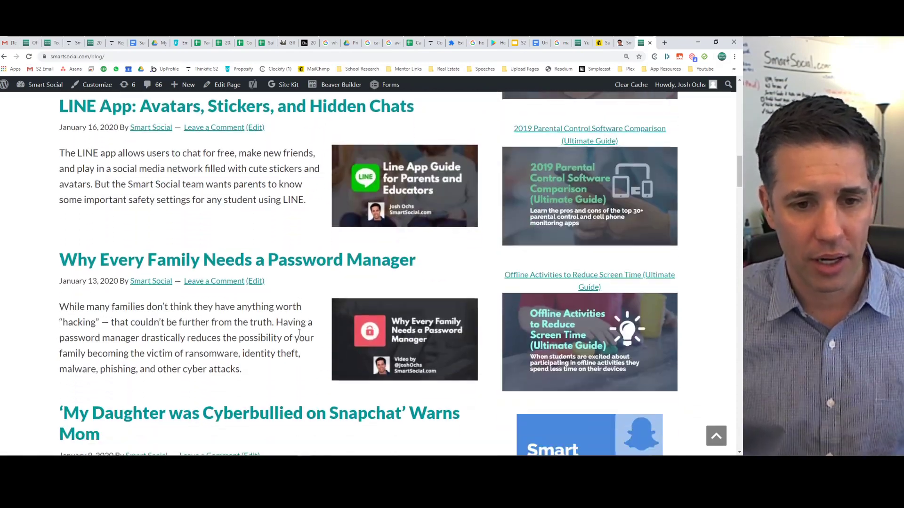
{"action": "scroll", "coordinate": [299, 333], "scroll_direction": "down", "scroll_amount": 10}
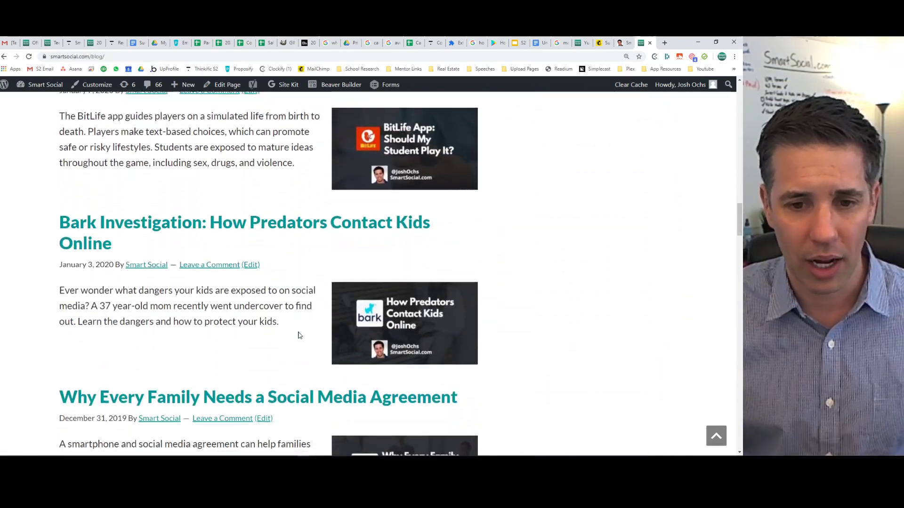
{"action": "scroll", "coordinate": [300, 335], "scroll_direction": "down", "scroll_amount": 13}
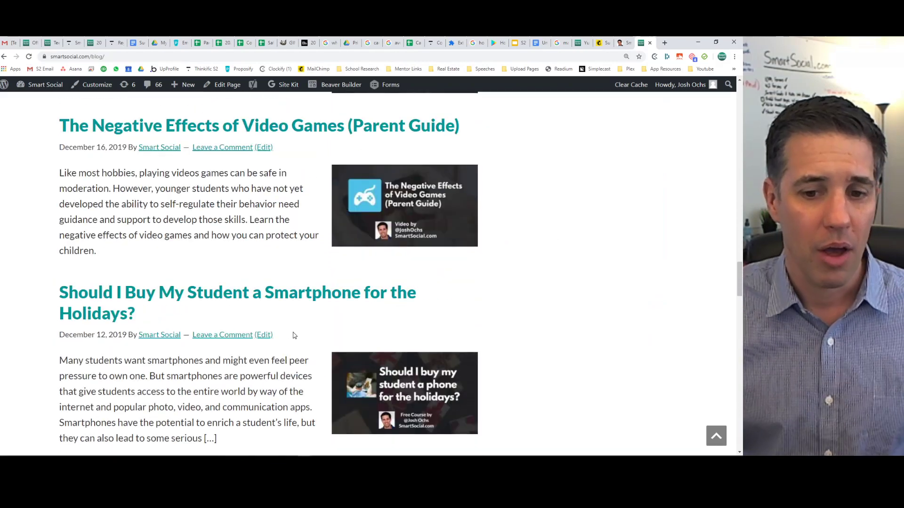
{"action": "scroll", "coordinate": [294, 336], "scroll_direction": "down", "scroll_amount": 13}
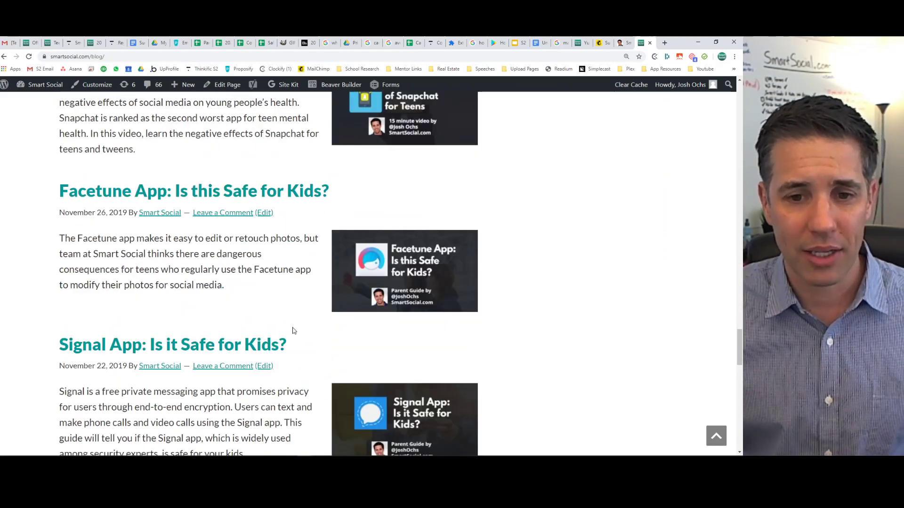
{"action": "scroll", "coordinate": [292, 331], "scroll_direction": "down", "scroll_amount": 4}
{"action": "scroll", "coordinate": [293, 328], "scroll_direction": "down", "scroll_amount": 5}
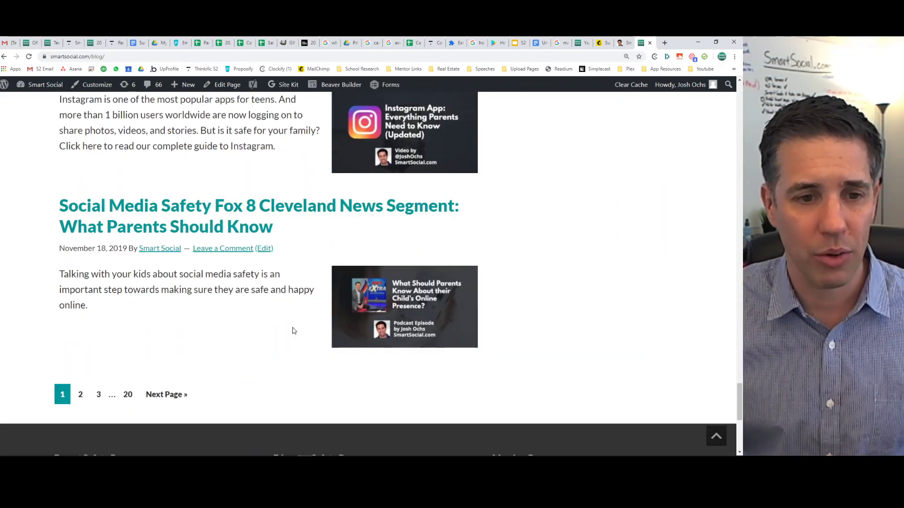
{"action": "scroll", "coordinate": [292, 330], "scroll_direction": "up", "scroll_amount": 20}
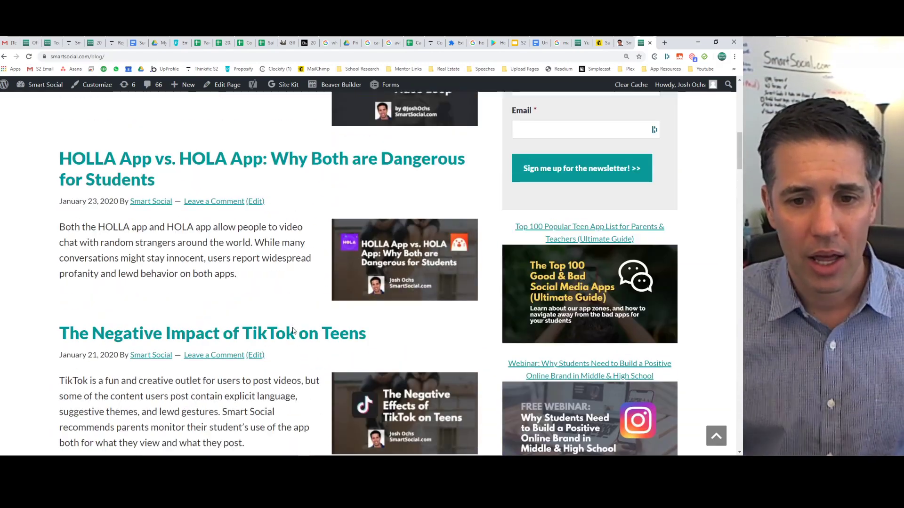
{"action": "scroll", "coordinate": [292, 329], "scroll_direction": "up", "scroll_amount": 11}
{"action": "scroll", "coordinate": [291, 332], "scroll_direction": "down", "scroll_amount": 9}
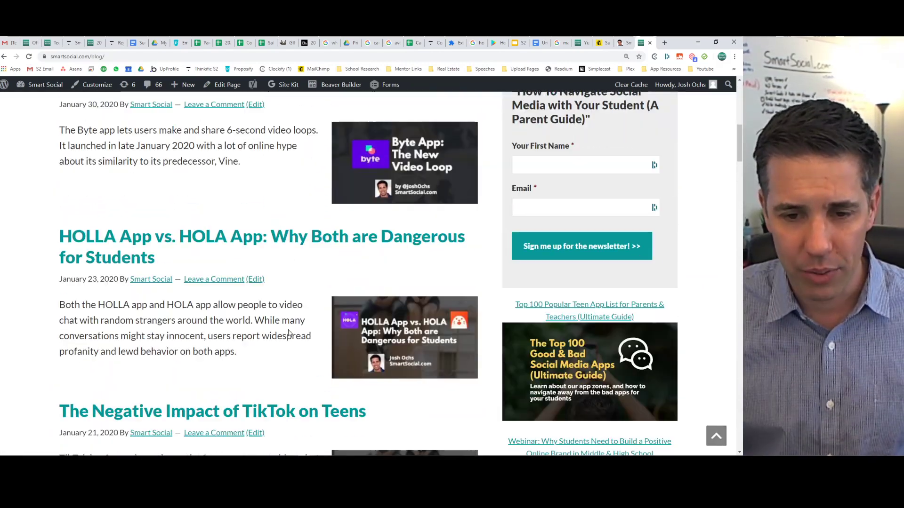
{"action": "scroll", "coordinate": [292, 332], "scroll_direction": "down", "scroll_amount": 4}
Open 'The Negative Impact of TikTok on Teens' and read down to What Can Parents Do?
{"action": "left_click", "coordinate": [389, 306]}
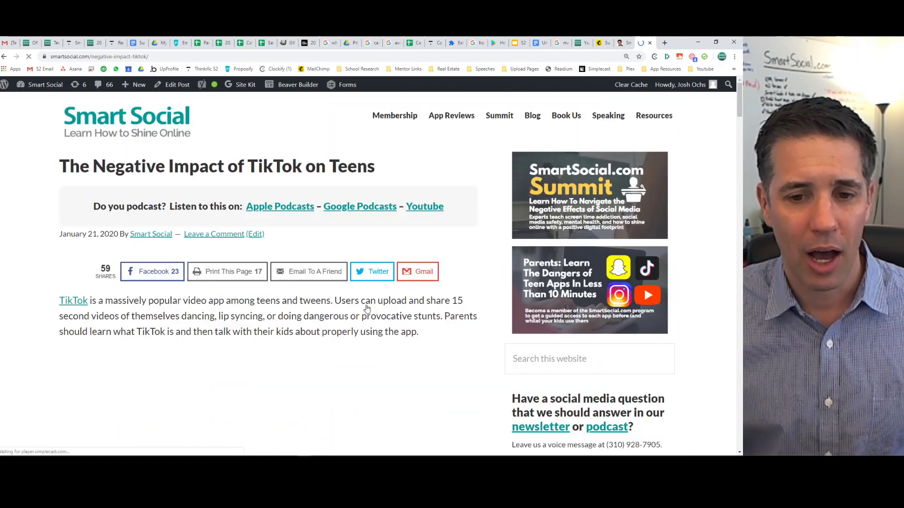
{"action": "left_click_drag", "start_coordinate": [169, 166], "coordinate": [220, 166]}
{"action": "left_click", "coordinate": [220, 166]}
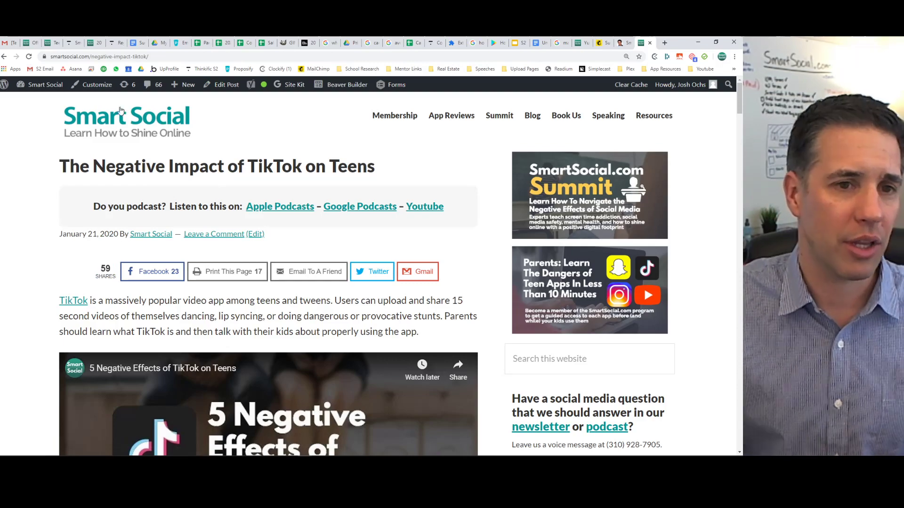
{"action": "left_click_drag", "start_coordinate": [100, 270], "coordinate": [110, 273]}
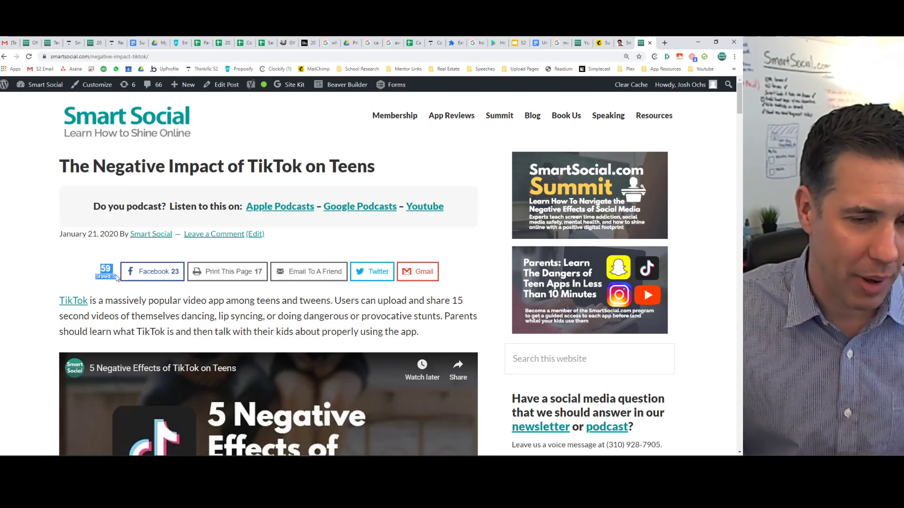
{"action": "left_click", "coordinate": [116, 278]}
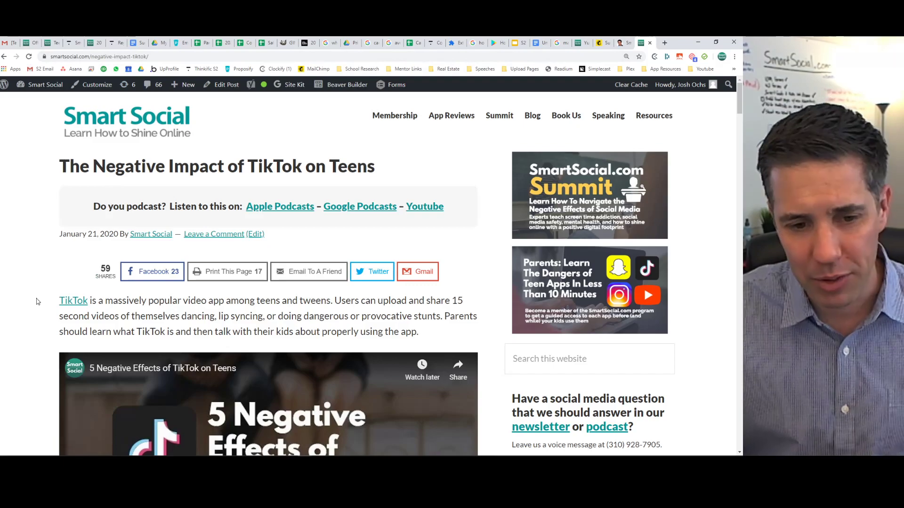
{"action": "scroll", "coordinate": [36, 305], "scroll_direction": "down", "scroll_amount": 4}
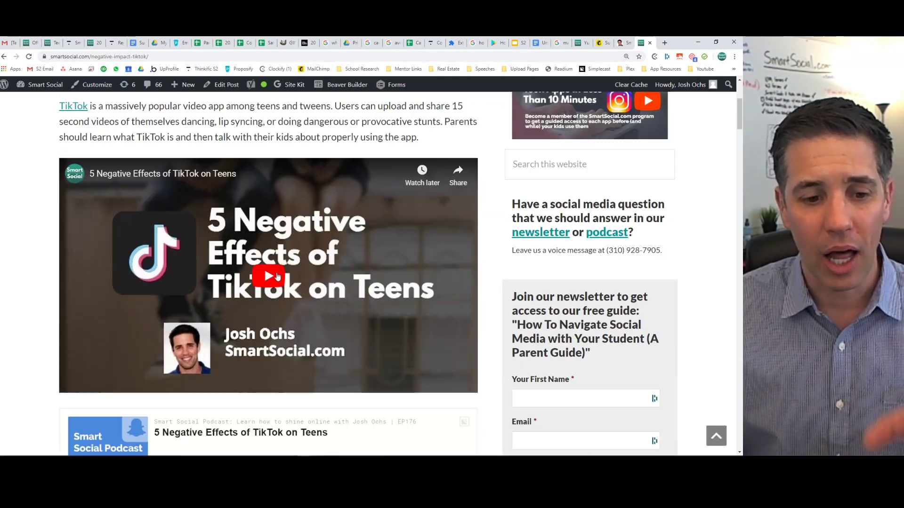
{"action": "scroll", "coordinate": [278, 277], "scroll_direction": "down", "scroll_amount": 7}
{"action": "scroll", "coordinate": [277, 277], "scroll_direction": "down", "scroll_amount": 5}
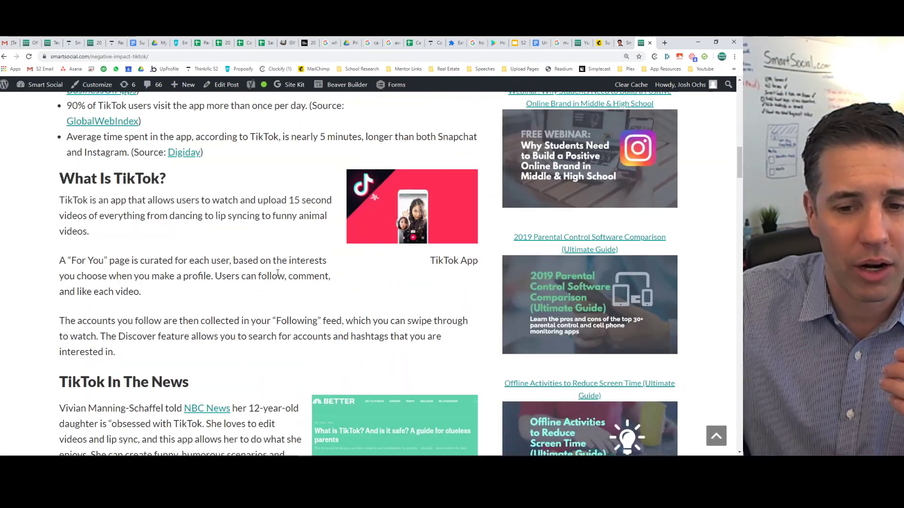
{"action": "scroll", "coordinate": [277, 283], "scroll_direction": "down", "scroll_amount": 6}
{"action": "scroll", "coordinate": [276, 287], "scroll_direction": "down", "scroll_amount": 4}
{"action": "scroll", "coordinate": [276, 287], "scroll_direction": "up", "scroll_amount": 3}
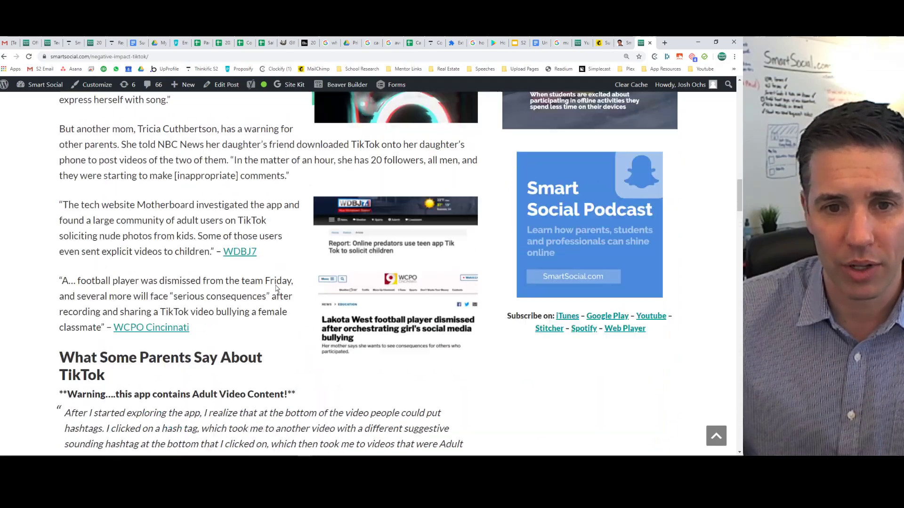
{"action": "scroll", "coordinate": [292, 284], "scroll_direction": "down", "scroll_amount": 20}
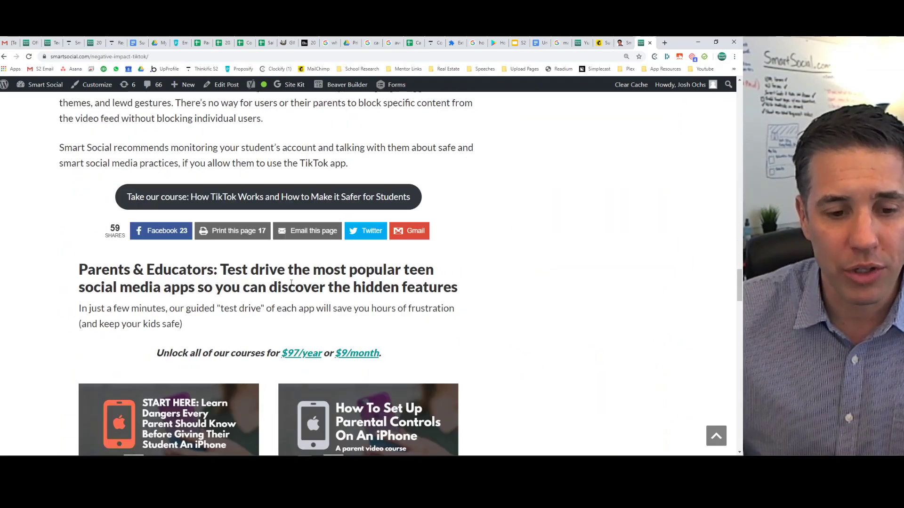
{"action": "scroll", "coordinate": [291, 283], "scroll_direction": "down", "scroll_amount": 5}
{"action": "scroll", "coordinate": [514, 257], "scroll_direction": "up", "scroll_amount": 15}
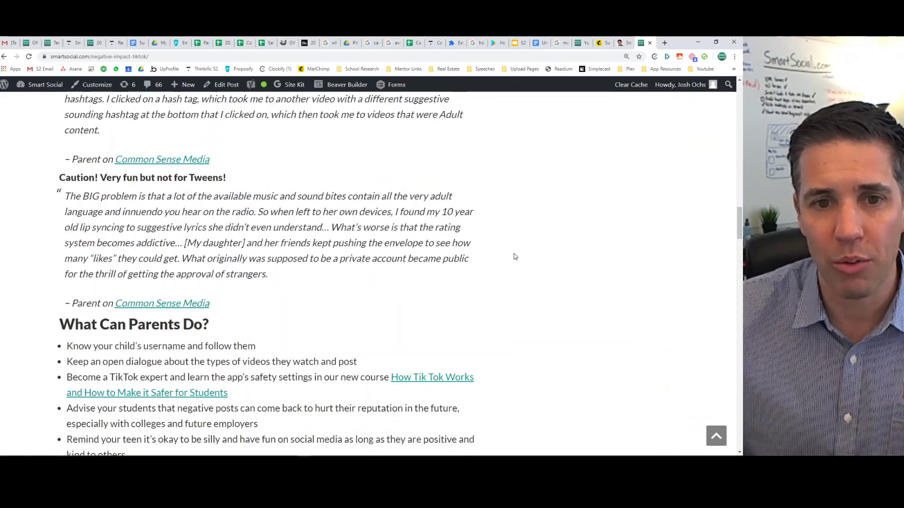
{"action": "scroll", "coordinate": [514, 256], "scroll_direction": "up", "scroll_amount": 10}
Return to the Mailchimp School Prospects report and scroll to its four workflow emails.
{"action": "left_click", "coordinate": [604, 43]}
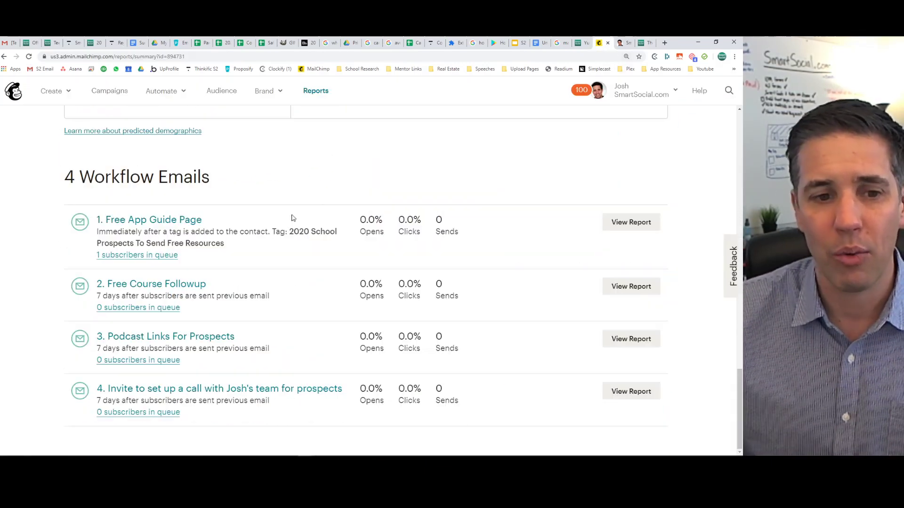
{"action": "scroll", "coordinate": [246, 241], "scroll_direction": "up", "scroll_amount": 4}
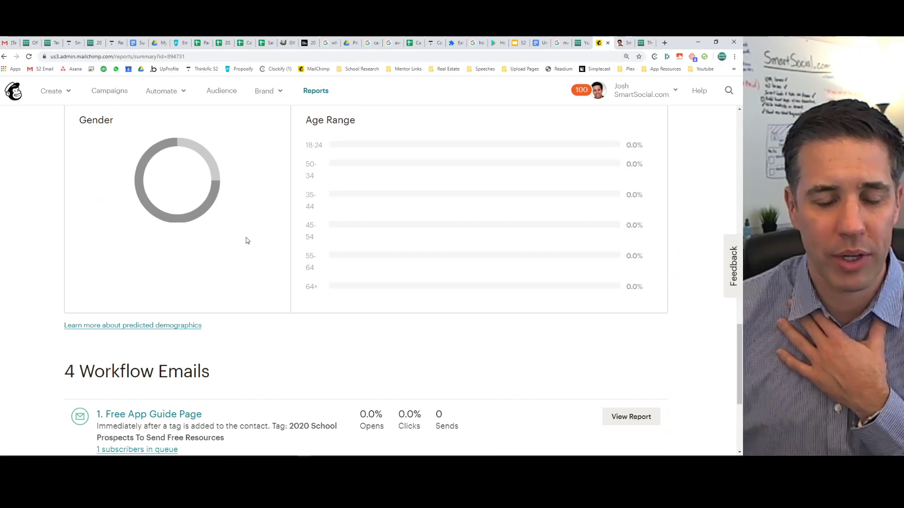
{"action": "scroll", "coordinate": [252, 238], "scroll_direction": "down", "scroll_amount": 4}
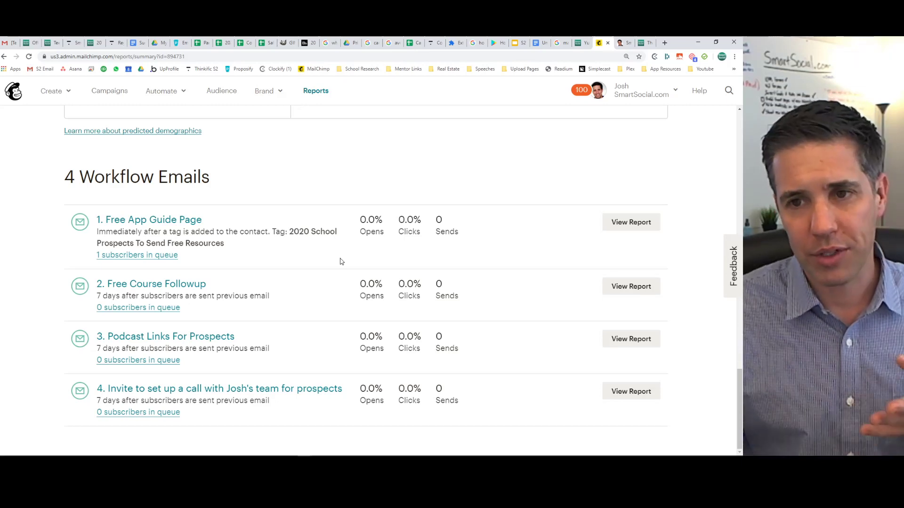
Open the 'Is the Yubo App Safe for Kids?' article from the Smart Social blog listing and skim it.
{"action": "left_click", "coordinate": [646, 43]}
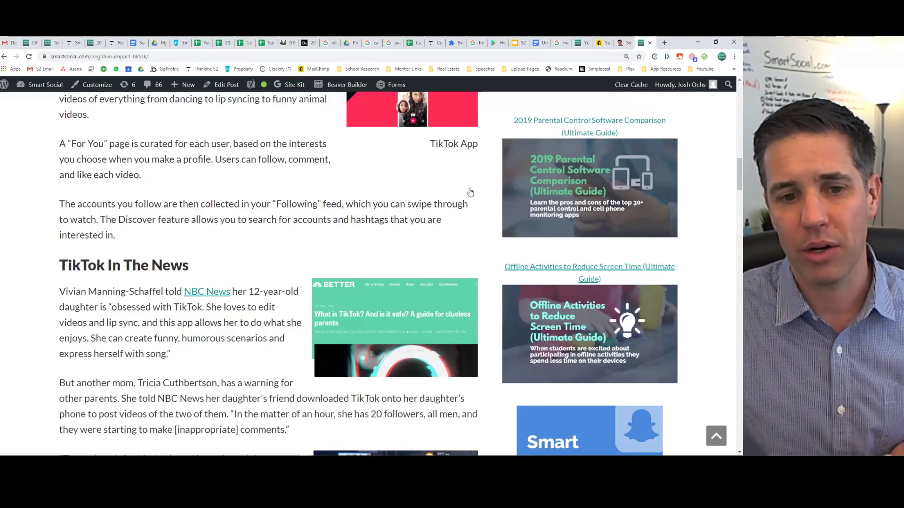
{"action": "scroll", "coordinate": [317, 253], "scroll_direction": "up", "scroll_amount": 15}
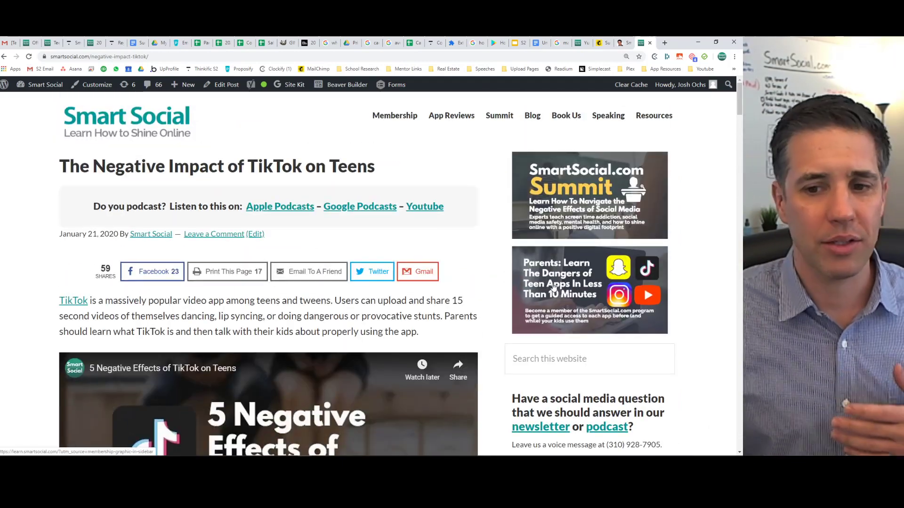
{"action": "left_click", "coordinate": [533, 115]}
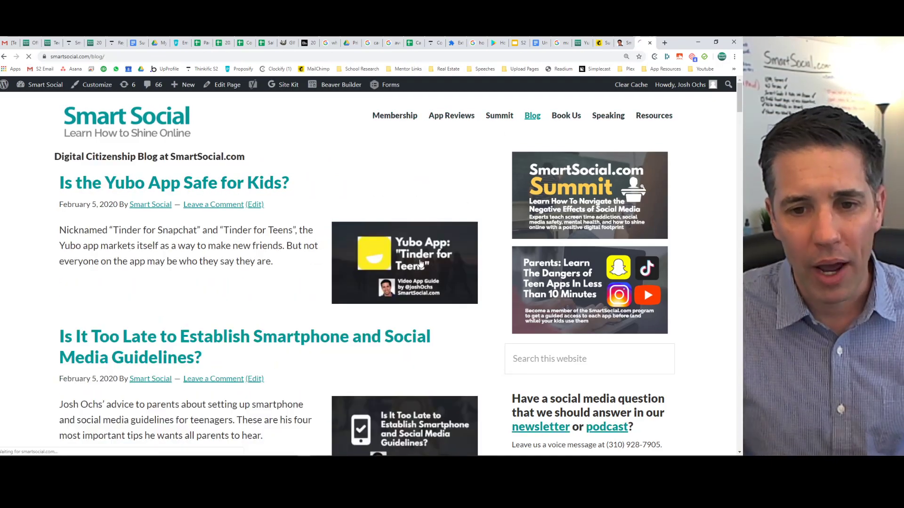
{"action": "left_click", "coordinate": [381, 280]}
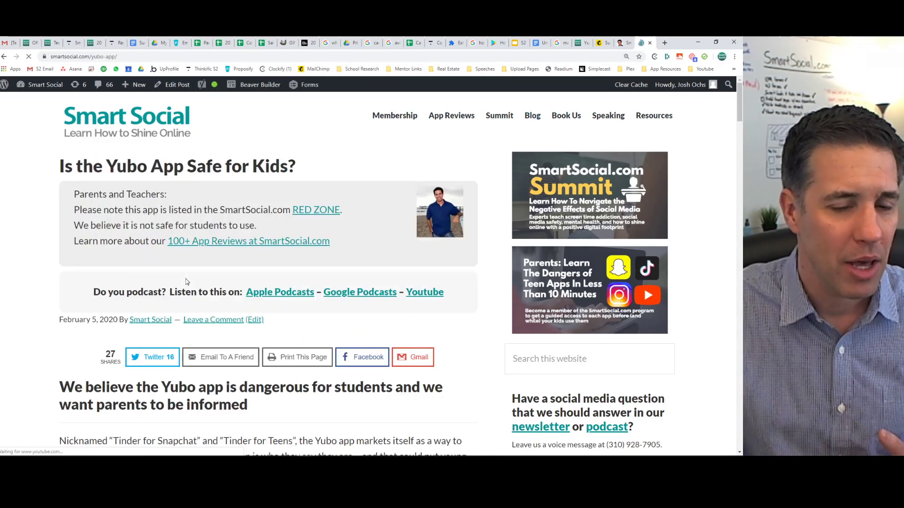
{"action": "left_click_drag", "start_coordinate": [94, 294], "coordinate": [192, 293]}
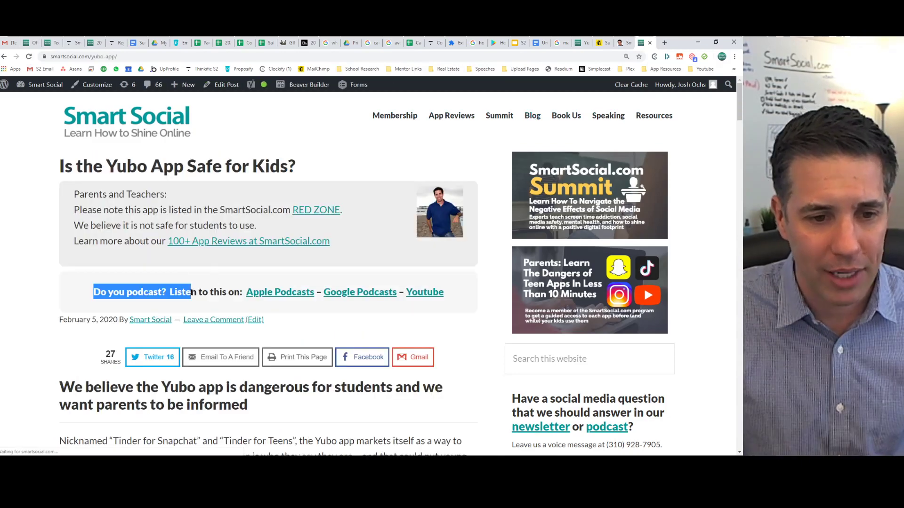
{"action": "left_click", "coordinate": [116, 338]}
{"action": "left_click_drag", "start_coordinate": [106, 354], "coordinate": [119, 370]}
{"action": "left_click", "coordinate": [120, 369]}
{"action": "scroll", "coordinate": [120, 367], "scroll_direction": "down", "scroll_amount": 10}
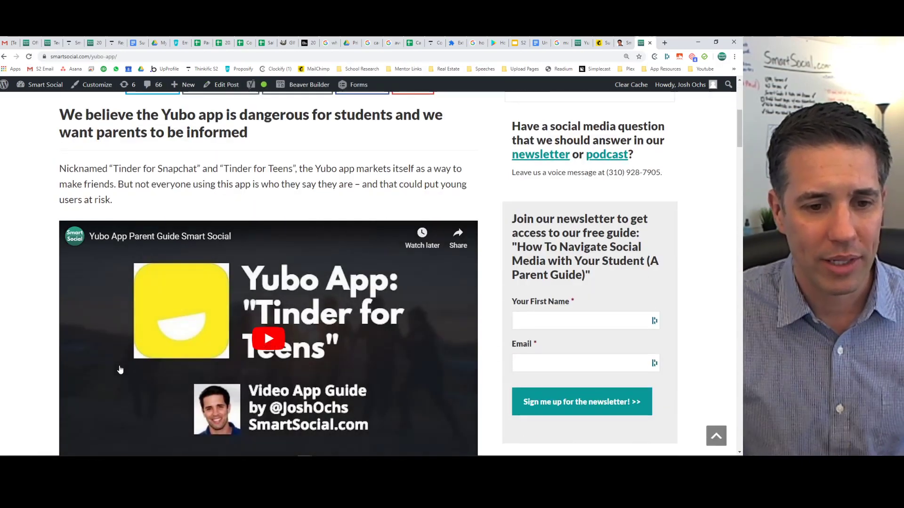
{"action": "scroll", "coordinate": [121, 367], "scroll_direction": "up", "scroll_amount": 7}
{"action": "scroll", "coordinate": [121, 366], "scroll_direction": "up", "scroll_amount": 3}
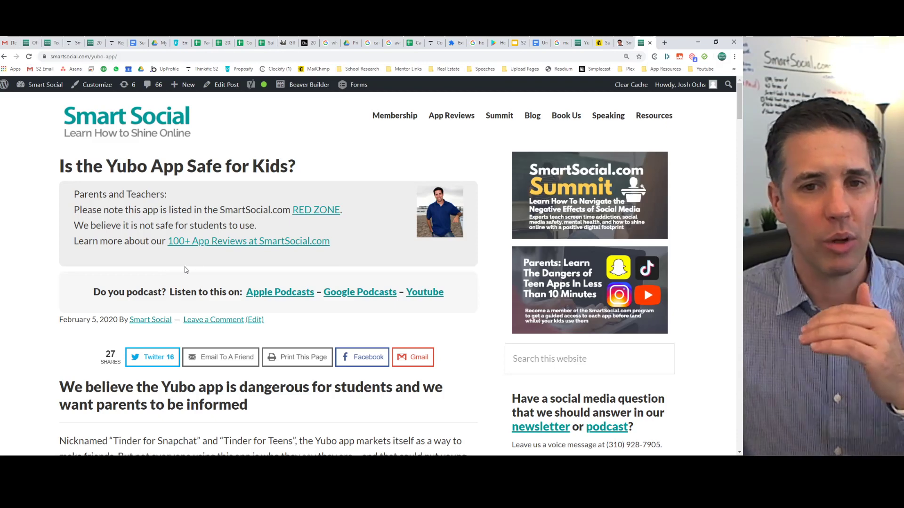
Back in the Mailchimp report, review email 4's 7-day delay, then scroll up to the report's top.
{"action": "left_click", "coordinate": [610, 43]}
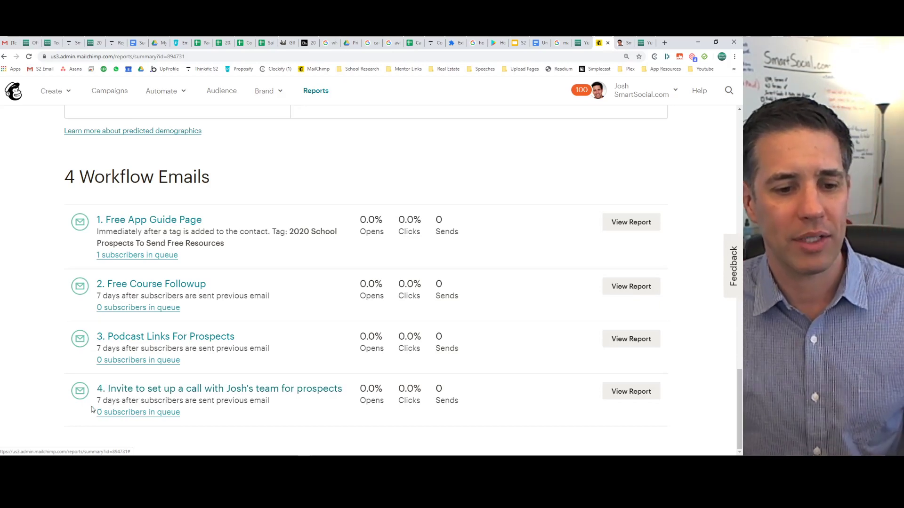
{"action": "left_click_drag", "start_coordinate": [97, 400], "coordinate": [273, 402]}
{"action": "left_click", "coordinate": [274, 402]}
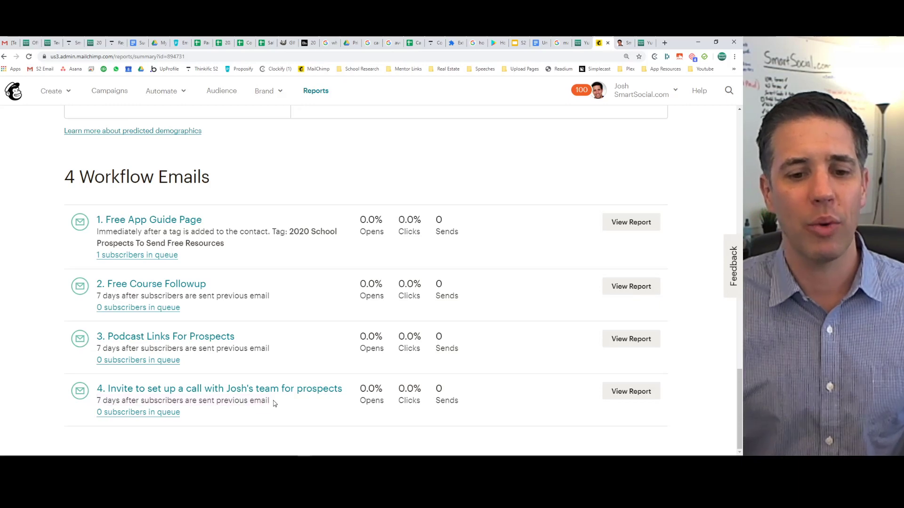
{"action": "scroll", "coordinate": [258, 272], "scroll_direction": "up", "scroll_amount": 5}
{"action": "scroll", "coordinate": [258, 272], "scroll_direction": "up", "scroll_amount": 10}
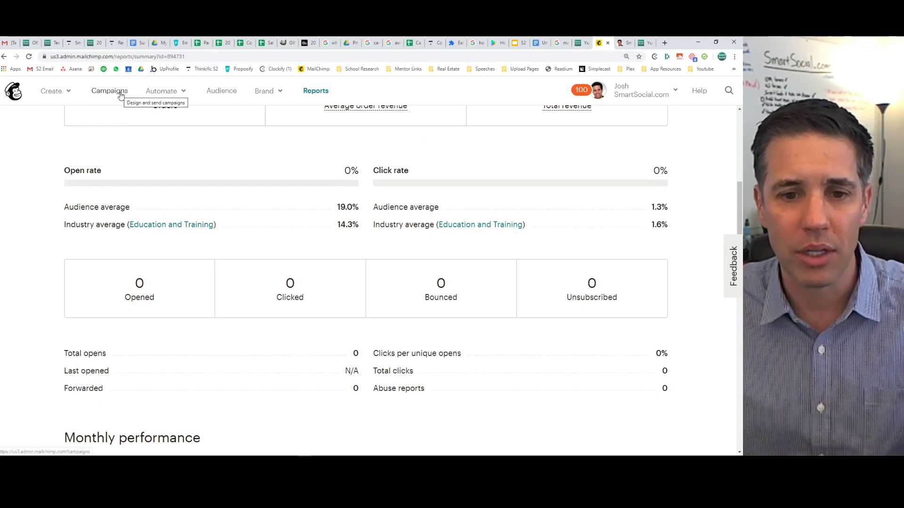
{"action": "scroll", "coordinate": [232, 172], "scroll_direction": "up", "scroll_amount": 6}
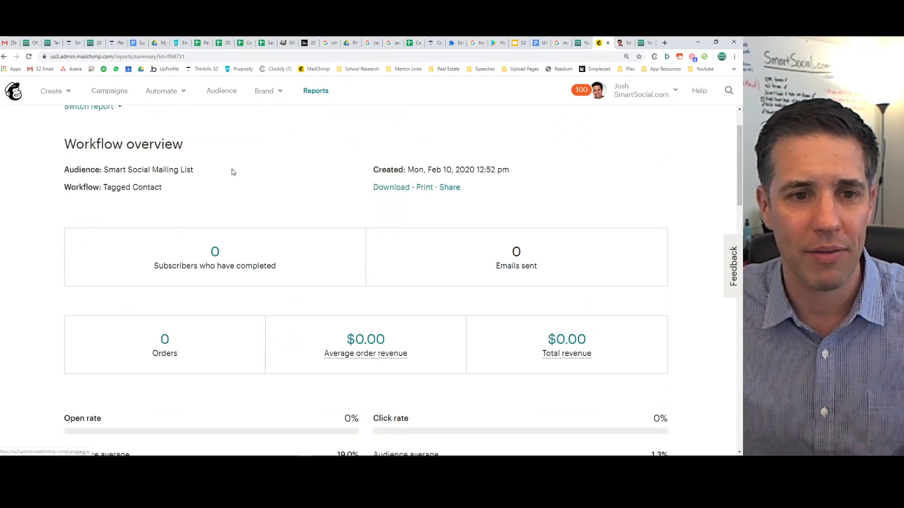
Open the Free Resources for School Prospects automation for editing from the Campaigns list.
{"action": "left_click", "coordinate": [114, 92]}
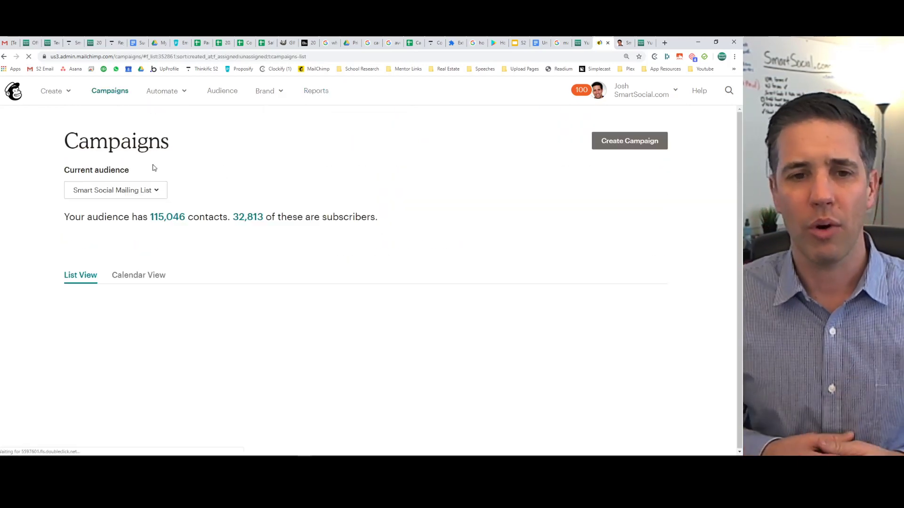
{"action": "scroll", "coordinate": [330, 278], "scroll_direction": "down", "scroll_amount": 3}
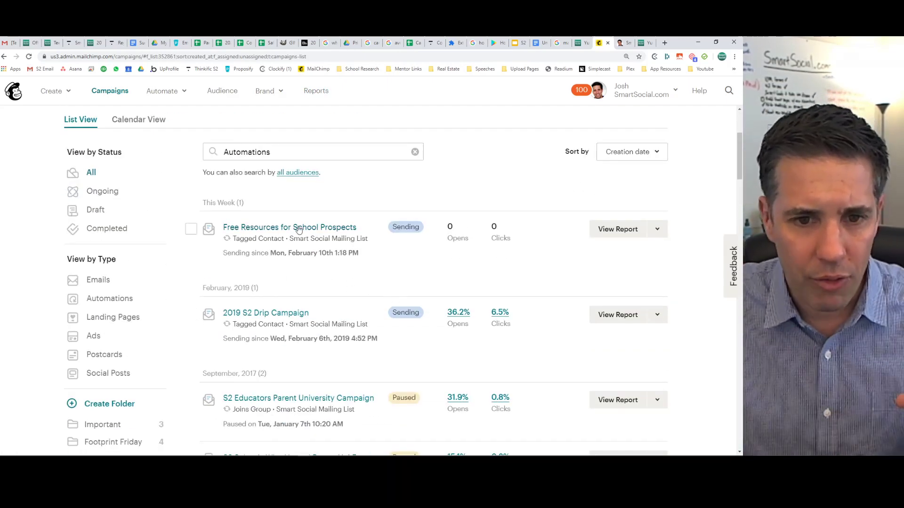
{"action": "left_click", "coordinate": [658, 230]}
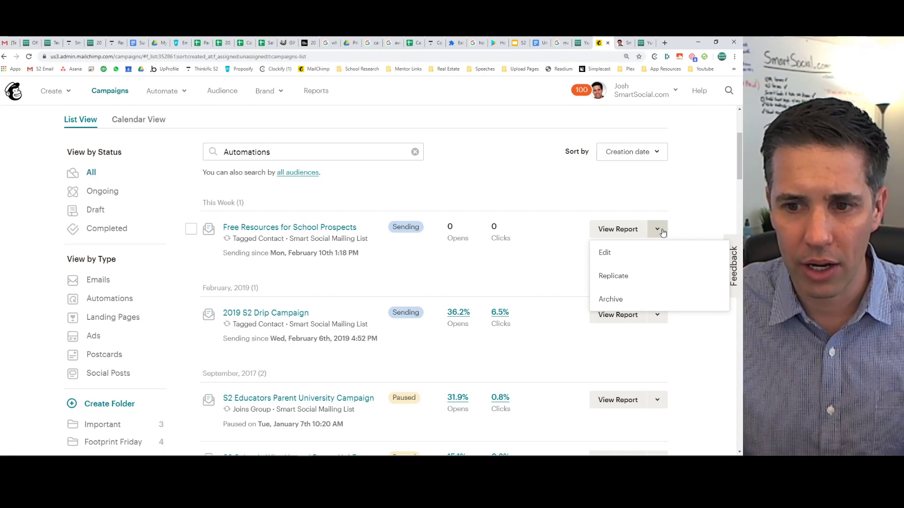
{"action": "left_click", "coordinate": [615, 255]}
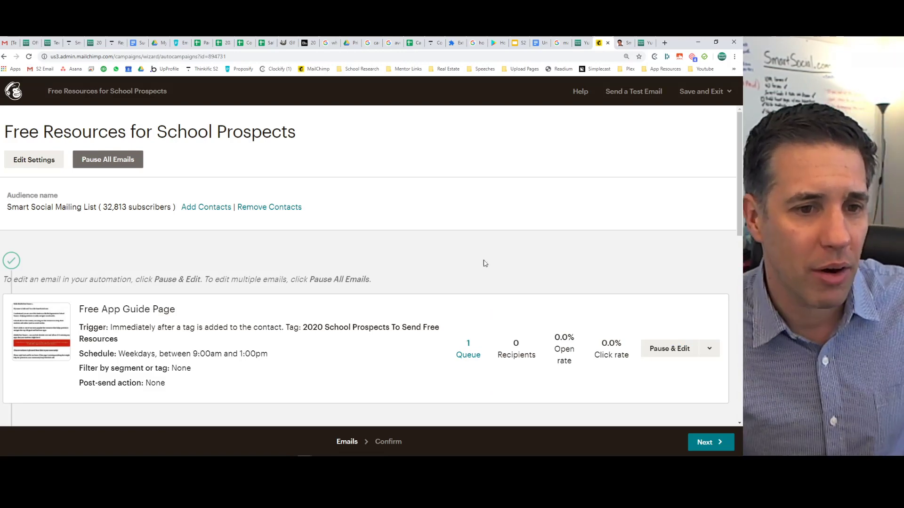
Replicate email 4, 'Invite to set up a call', to create a fifth copy 01 email.
{"action": "scroll", "coordinate": [194, 250], "scroll_direction": "down", "scroll_amount": 3}
{"action": "scroll", "coordinate": [193, 250], "scroll_direction": "down", "scroll_amount": 4}
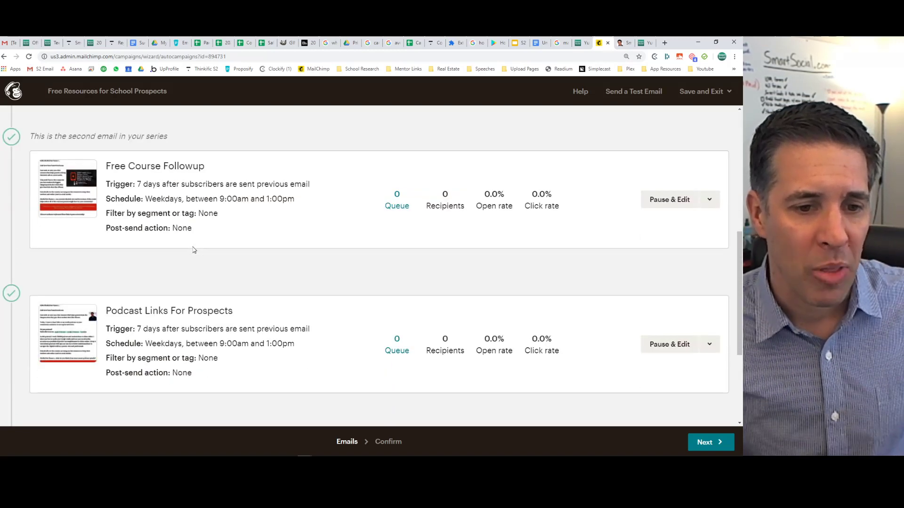
{"action": "scroll", "coordinate": [193, 250], "scroll_direction": "down", "scroll_amount": 4}
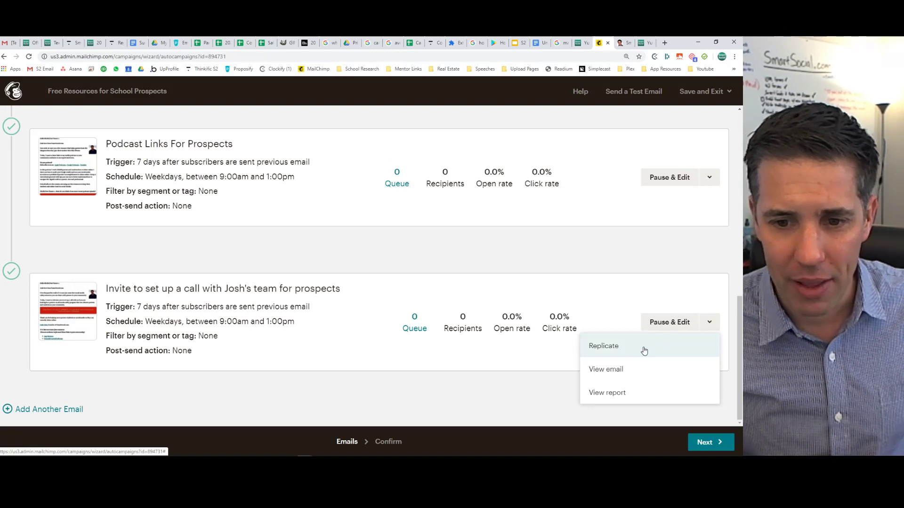
{"action": "left_click", "coordinate": [643, 348]}
{"action": "scroll", "coordinate": [327, 314], "scroll_direction": "down", "scroll_amount": 3}
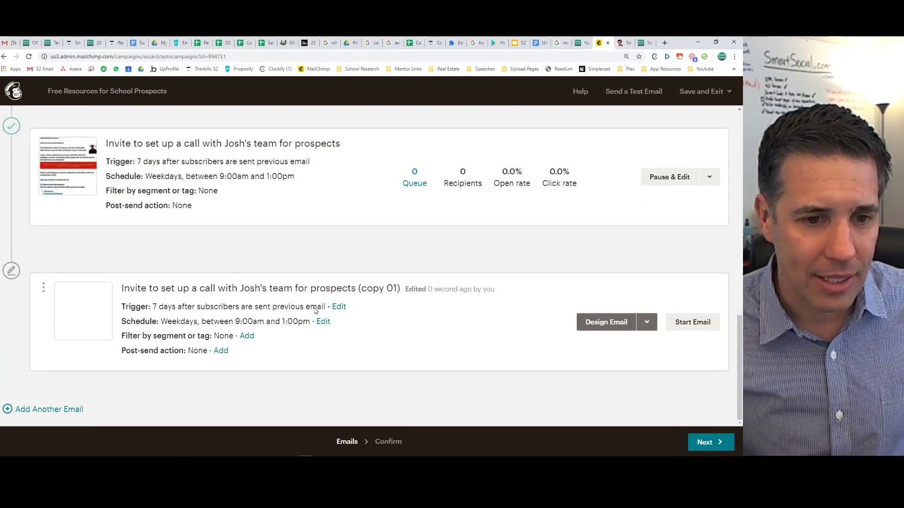
Confirm the copy's 7-day wait after the previous email and open its email information setup.
{"action": "left_click", "coordinate": [345, 307]}
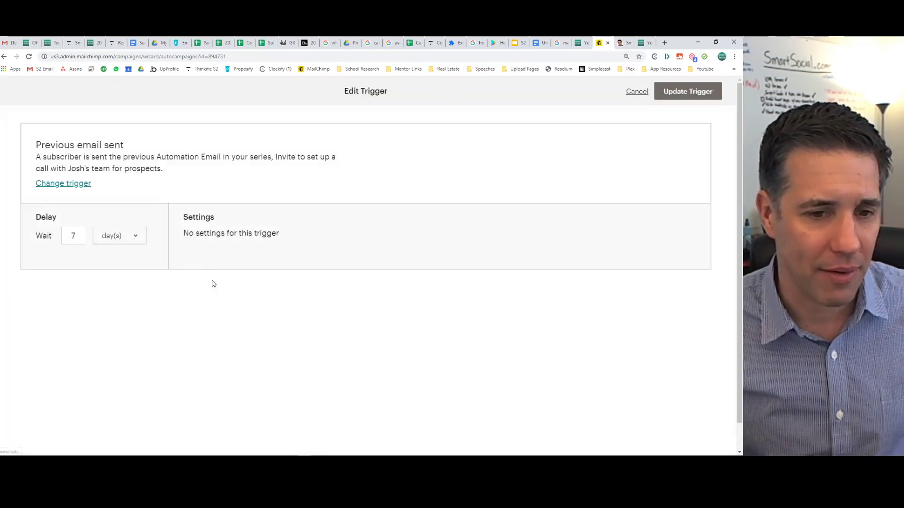
{"action": "left_click", "coordinate": [66, 235]}
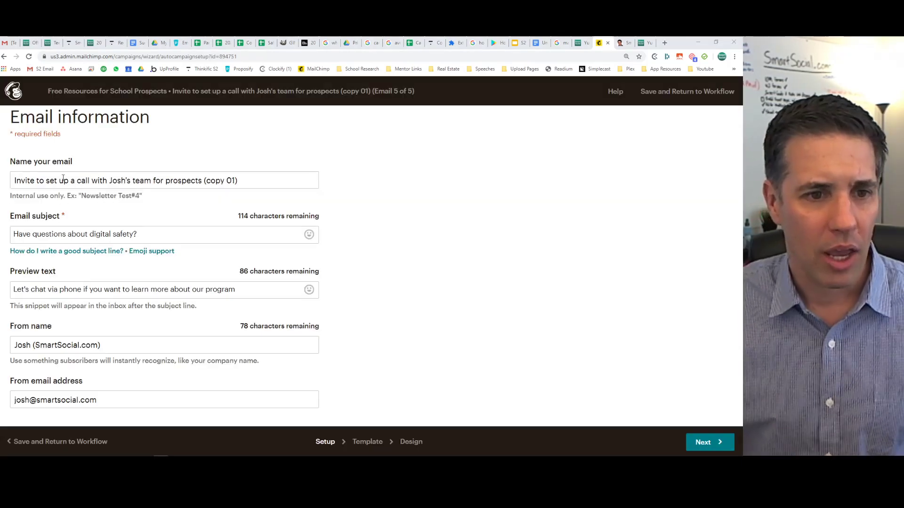
{"action": "left_click", "coordinate": [68, 181]}
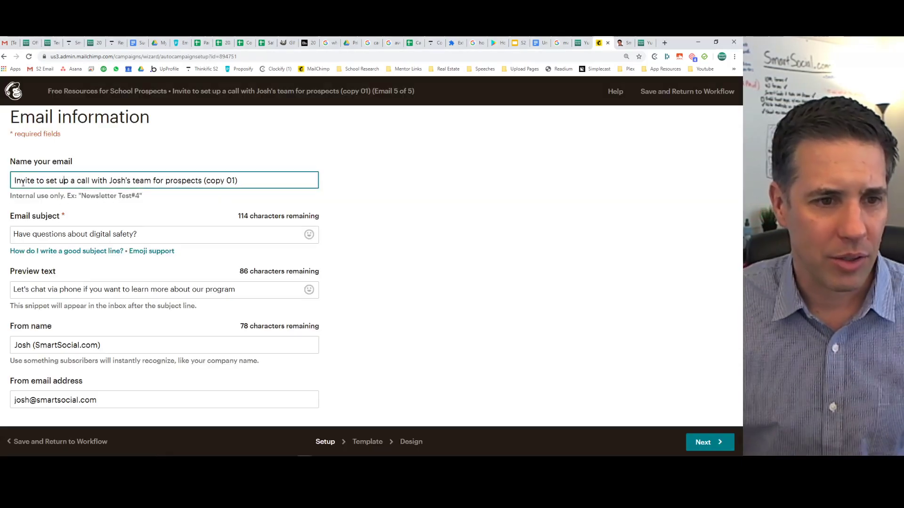
Rename the copied email to 'Reminder', dropping the (copy 01) suffix.
{"action": "key", "text": "Home"}
{"action": "type", "text": "REmi"}
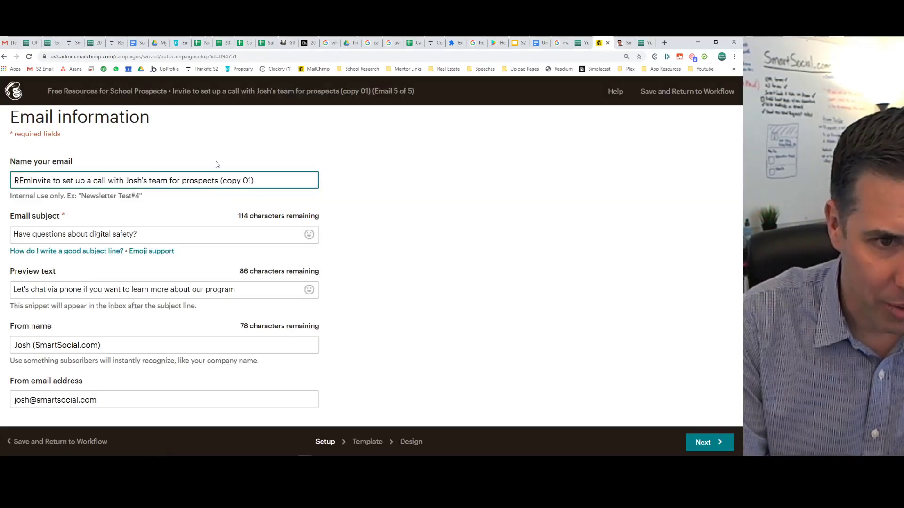
{"action": "key", "text": "BackSpace"}
{"action": "key", "text": "BackSpace"}
{"action": "key", "text": "BackSpace"}
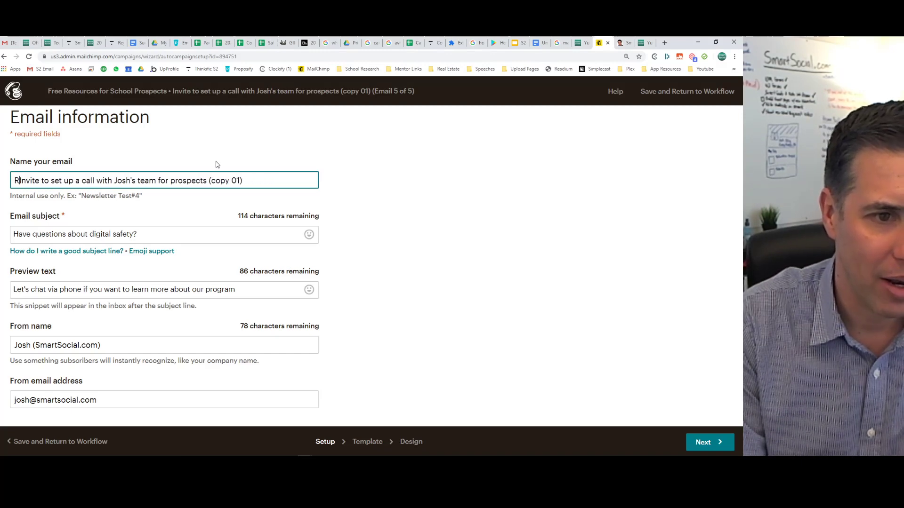
{"action": "type", "text": "eminder"}
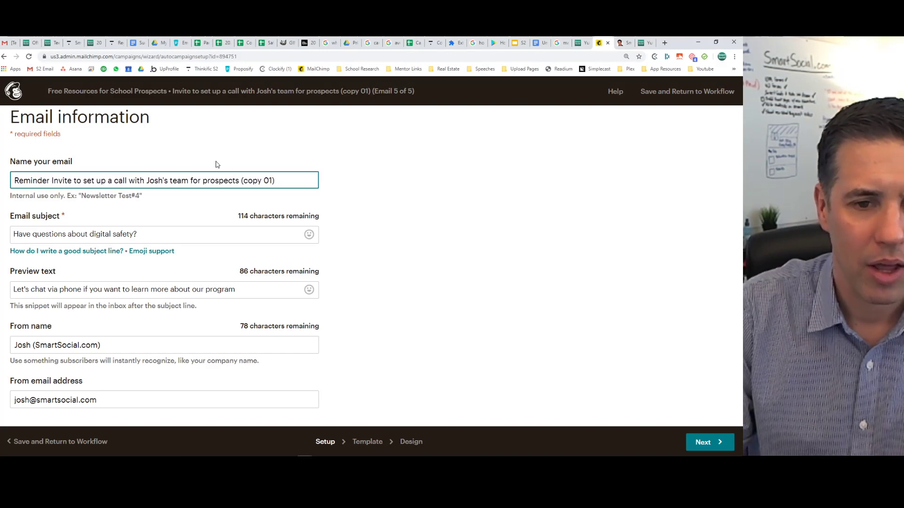
{"action": "key", "text": "BackSpace"}
{"action": "key", "text": "BackSpace"}
{"action": "key", "text": "BackSpace"}
{"action": "key", "text": "BackSpace"}
{"action": "key", "text": "BackSpace"}
{"action": "key", "text": "BackSpace"}
{"action": "key", "text": "BackSpace"}
{"action": "key", "text": "BackSpace"}
{"action": "key", "text": "BackSpace"}
{"action": "key", "text": "BackSpace"}
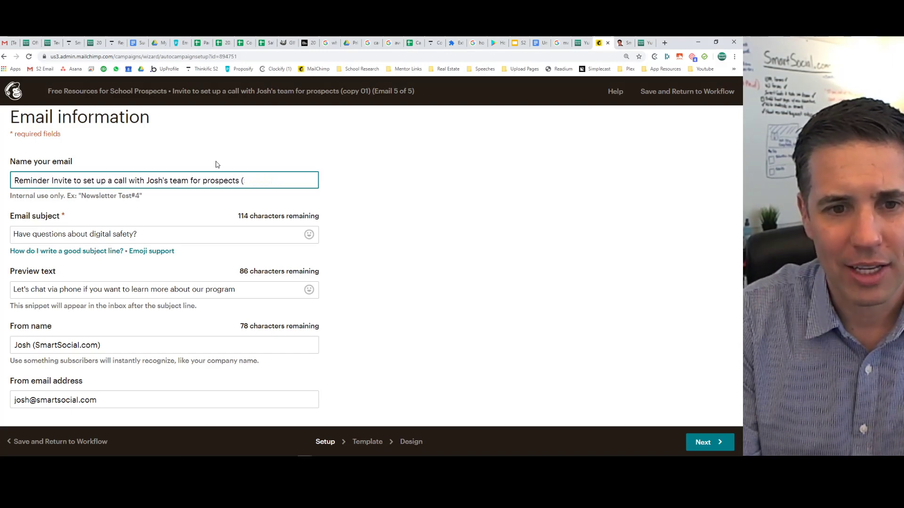
Set the subject to 'Did you set up a call with our team yet?' and open the email design.
{"action": "left_click_drag", "start_coordinate": [143, 234], "coordinate": [10, 238]}
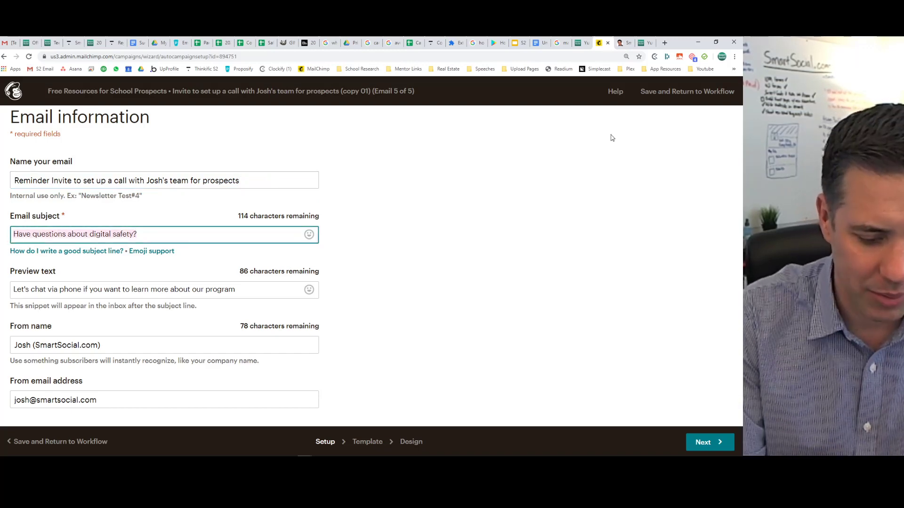
{"action": "type", "text": "Want to set up"}
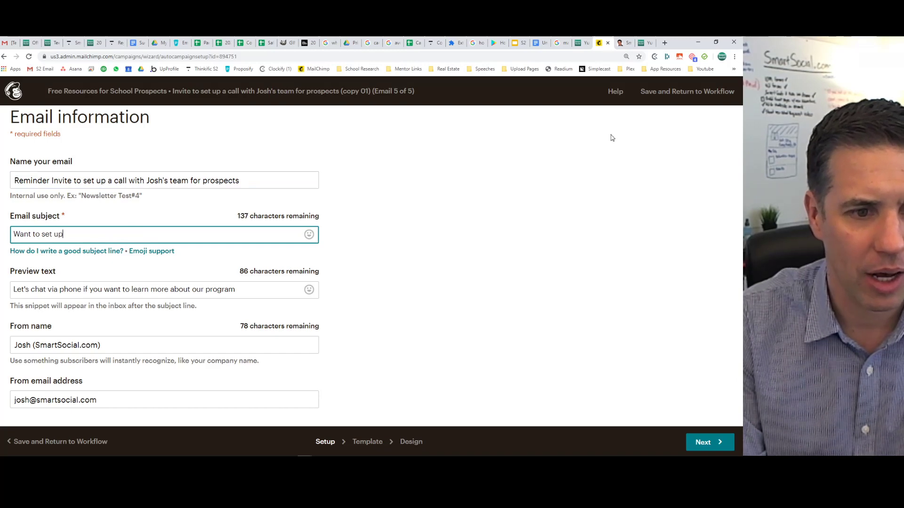
{"action": "type", "text": " a call about "}
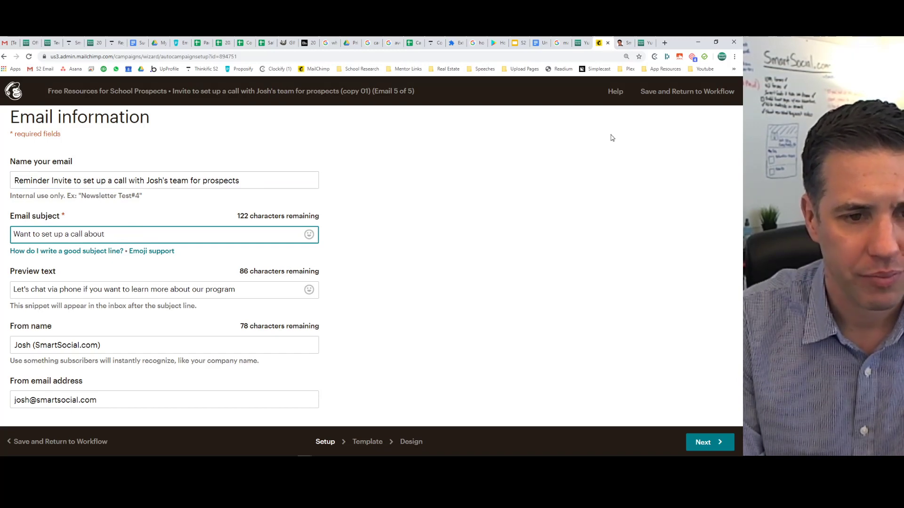
{"action": "type", "text": "a"}
{"action": "key", "text": "BackSpace"}
{"action": "type", "text": "s"}
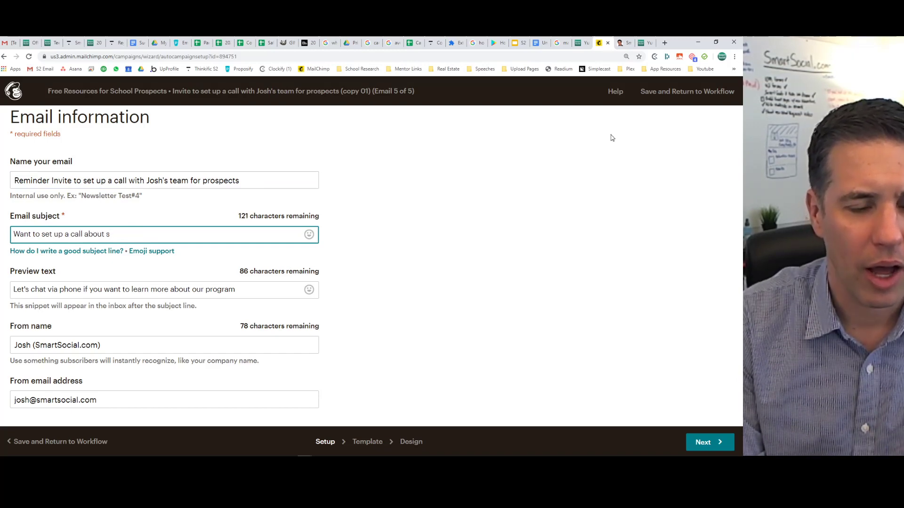
{"action": "key", "text": "ctrl+a"}
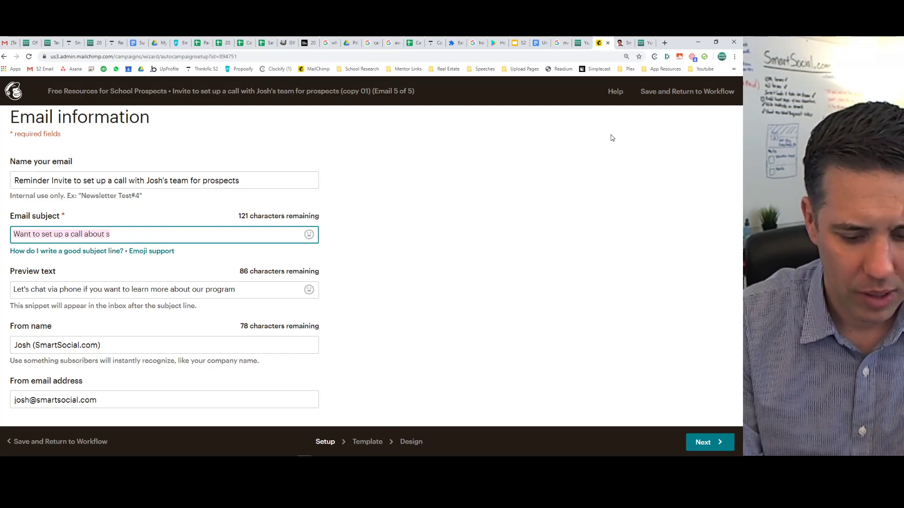
{"action": "type", "text": "Social Medi"}
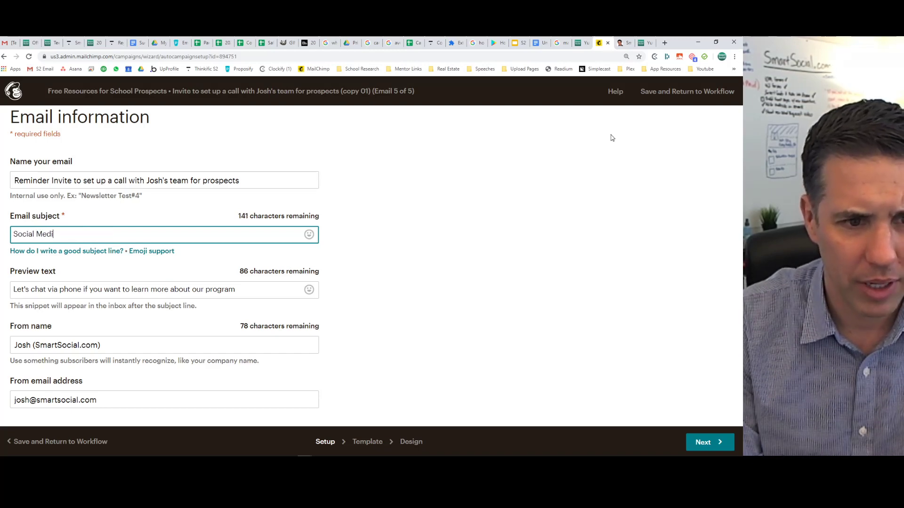
{"action": "type", "text": "a safety ci"}
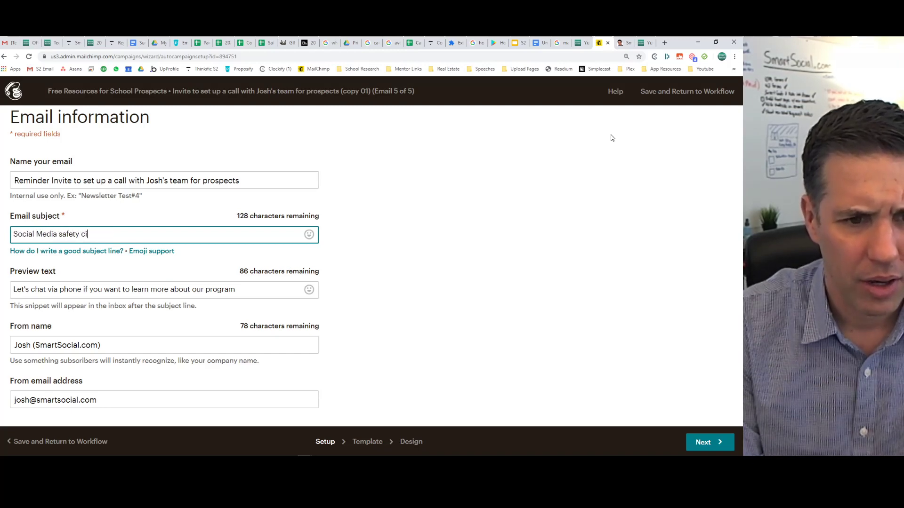
{"action": "key", "text": "BackSpace"}
{"action": "type", "text": "urri"}
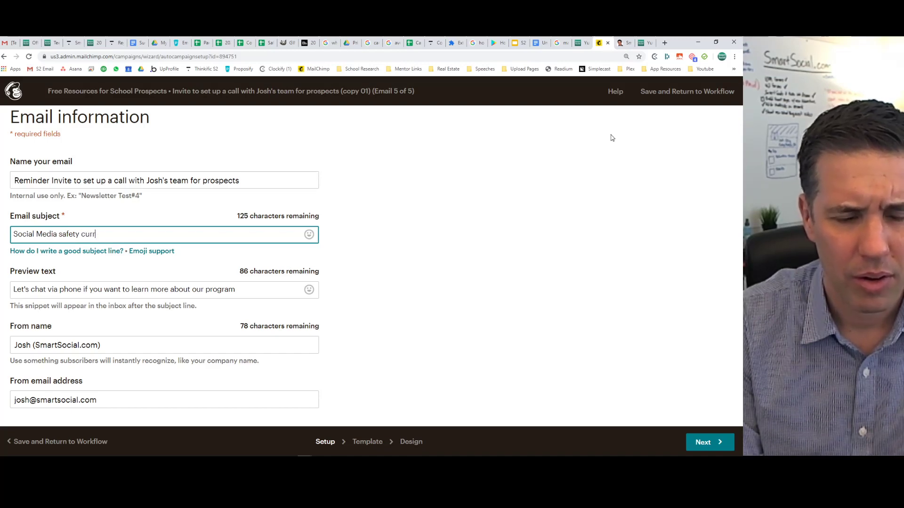
{"action": "key", "text": "BackSpace"}
{"action": "key", "text": "BackSpace"}
{"action": "key", "text": "BackSpace"}
{"action": "key", "text": "BackSpace"}
{"action": "key", "text": "BackSpace"}
{"action": "key", "text": "BackSpace"}
{"action": "key", "text": "BackSpace"}
{"action": "key", "text": "BackSpace"}
{"action": "key", "text": "BackSpace"}
{"action": "key", "text": "BackSpace"}
{"action": "key", "text": "BackSpace"}
{"action": "key", "text": "BackSpace"}
{"action": "key", "text": "BackSpace"}
{"action": "key", "text": "BackSpace"}
{"action": "key", "text": "BackSpace"}
{"action": "key", "text": "BackSpace"}
{"action": "key", "text": "BackSpace"}
{"action": "key", "text": "BackSpace"}
{"action": "key", "text": "BackSpace"}
{"action": "key", "text": "BackSpace"}
{"action": "type", "text": "Did yo"}
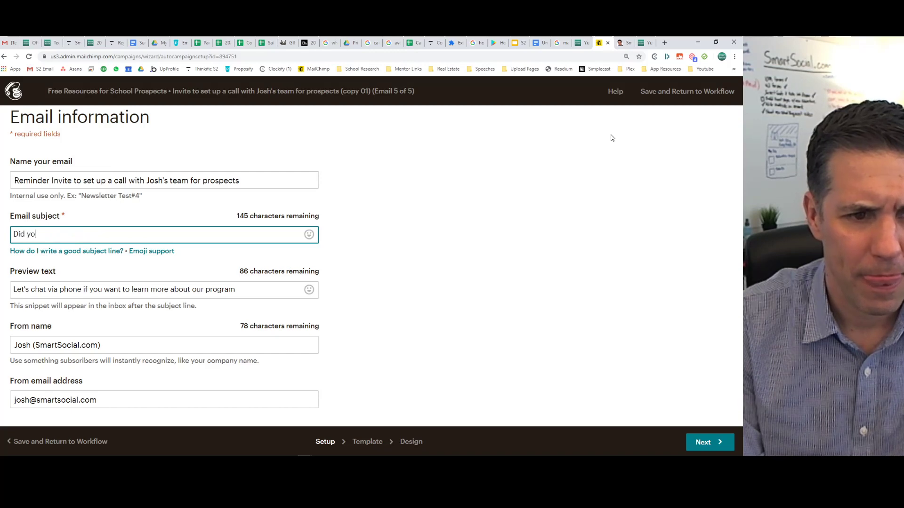
{"action": "type", "text": "u set up a c"}
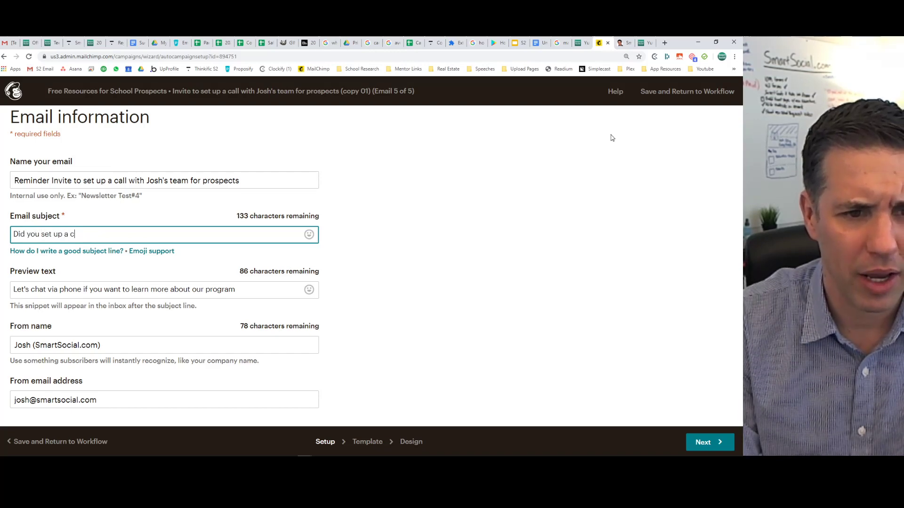
{"action": "type", "text": "all with our team "}
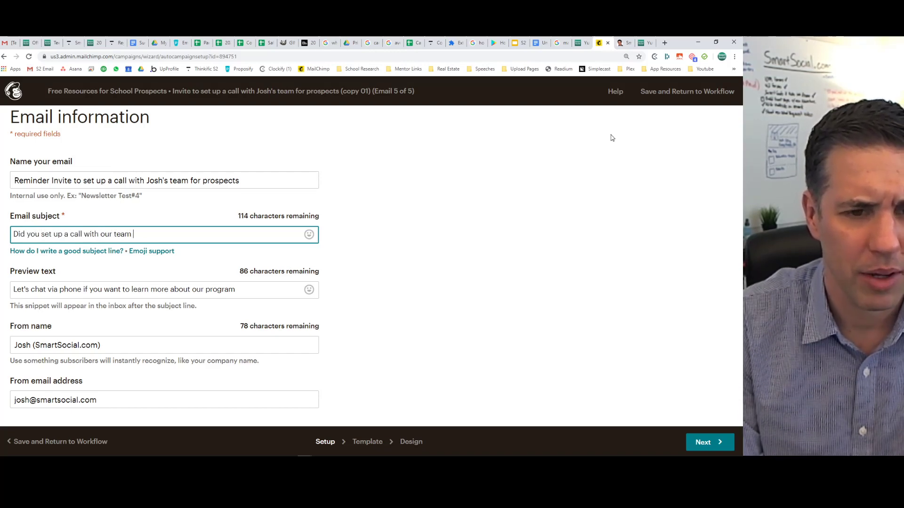
{"action": "type", "text": "yet?"}
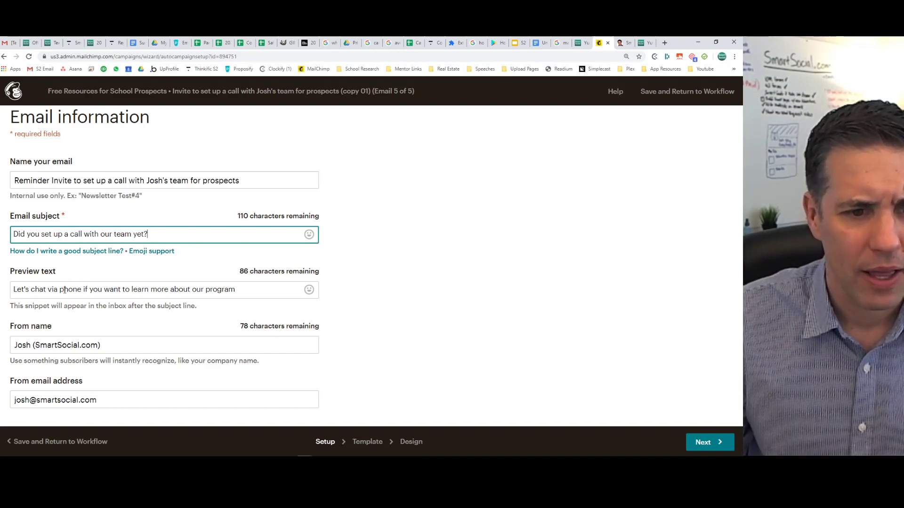
{"action": "left_click", "coordinate": [66, 289]}
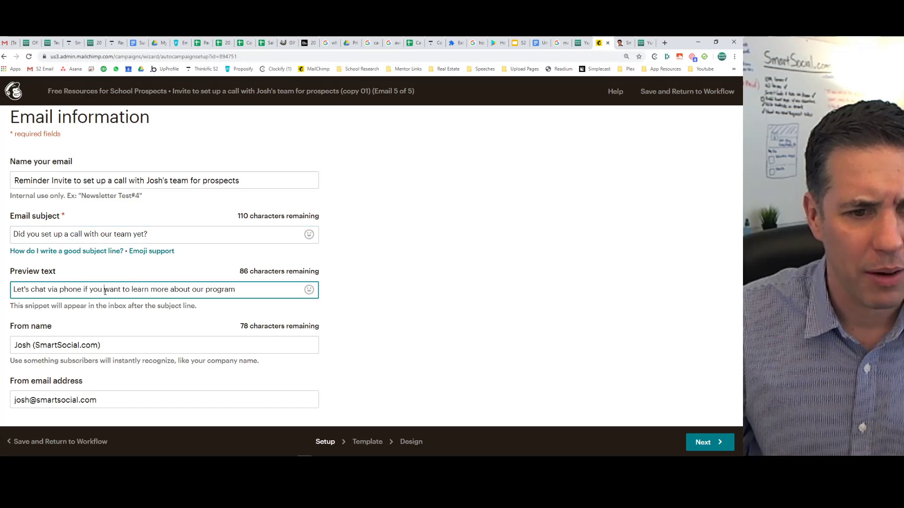
{"action": "left_click", "coordinate": [410, 441]}
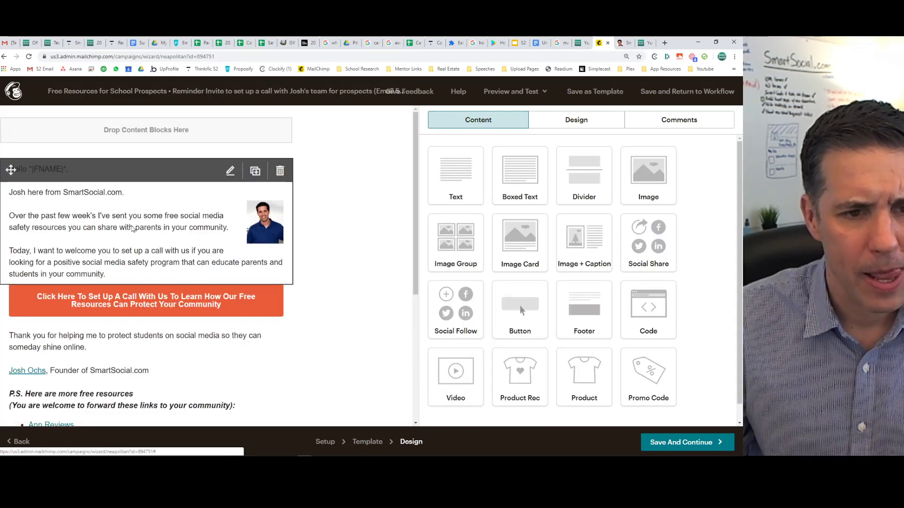
Add the line 'I didn't want this to get lost in the mix' after the introduction.
{"action": "left_click", "coordinate": [133, 228]}
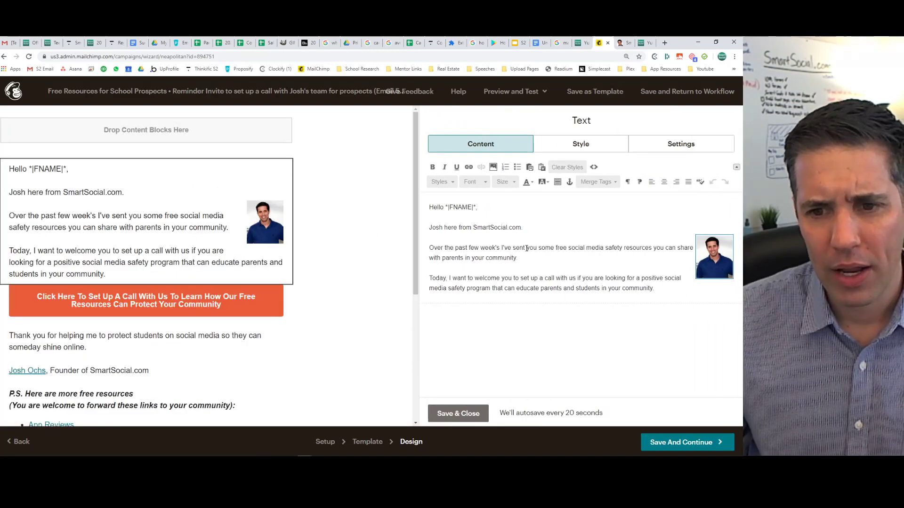
{"action": "left_click", "coordinate": [534, 227]}
{"action": "key", "text": "Return"}
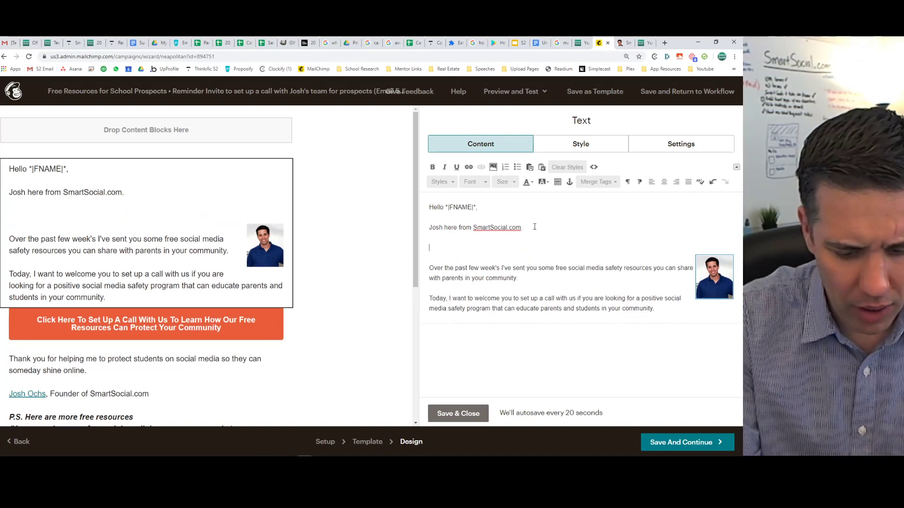
{"action": "type", "text": "Wanted"}
{"action": "key", "text": "BackSpace"}
{"action": "key", "text": "BackSpace"}
{"action": "key", "text": "BackSpace"}
{"action": "key", "text": "BackSpace"}
{"action": "key", "text": "BackSpace"}
{"action": "key", "text": "BackSpace"}
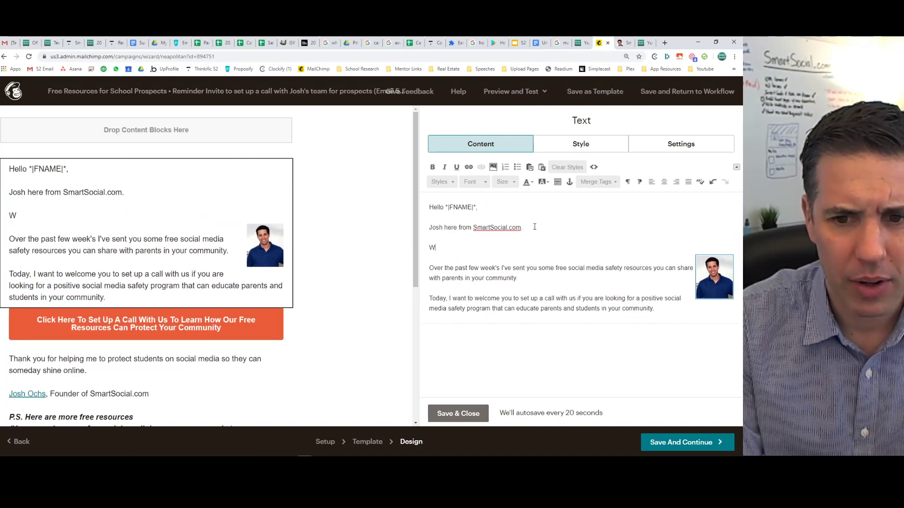
{"action": "type", "text": "I didn't want "}
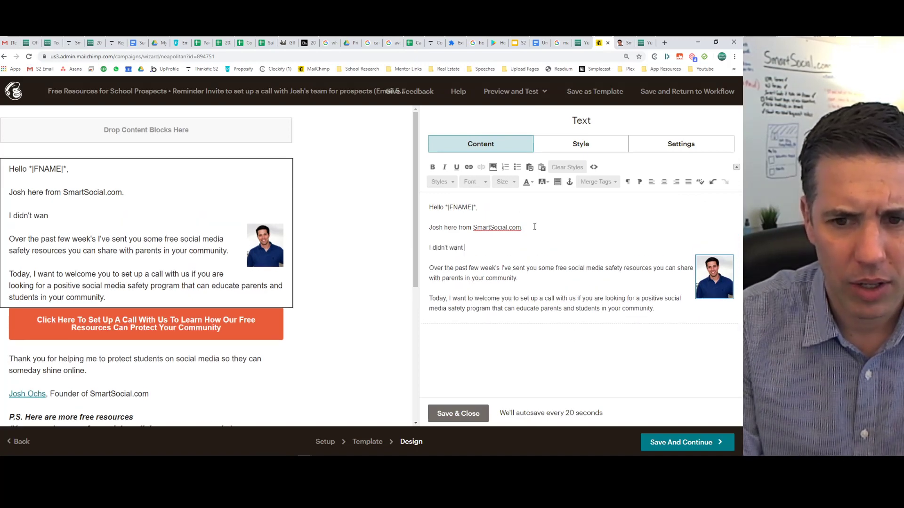
{"action": "type", "text": "this to get lost in the mix."}
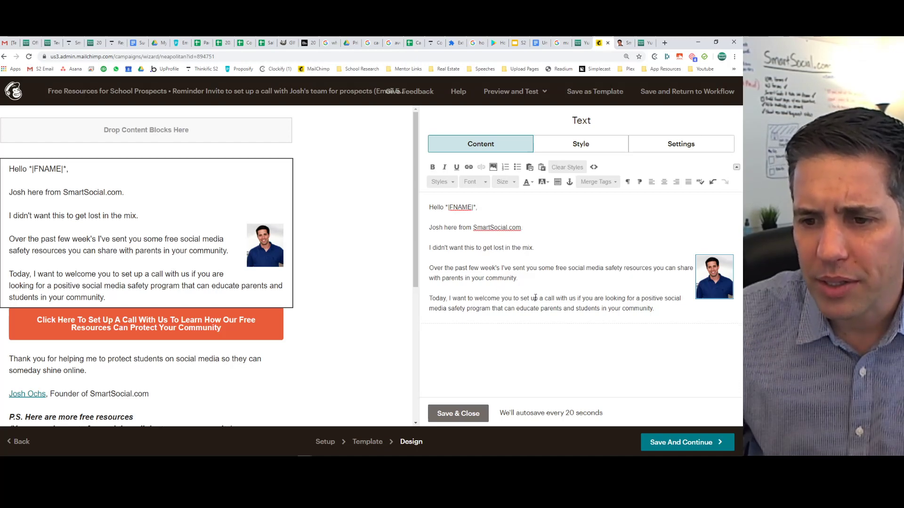
{"action": "key", "text": "Return"}
Add a question about the social media safety curriculum, correcting 'curricum' to 'curriculum' via spellcheck.
{"action": "type", "text": "Wer"}
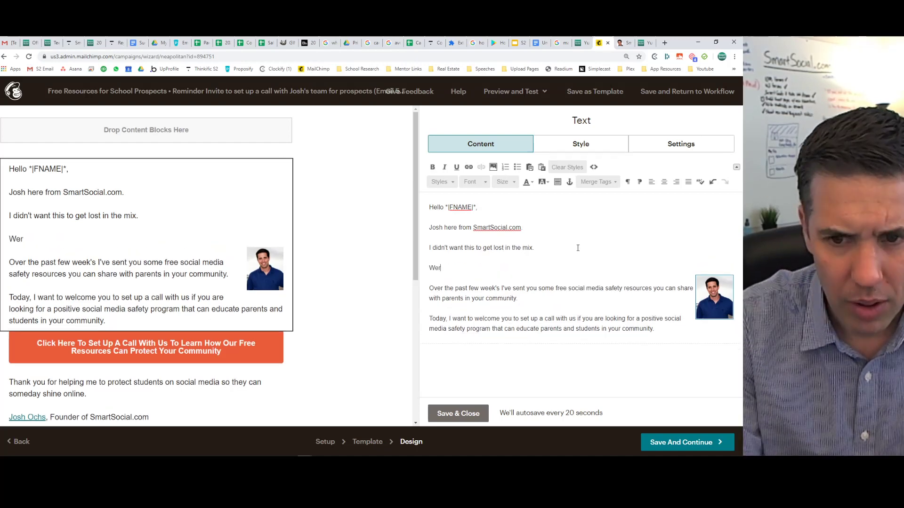
{"action": "type", "text": "e you able to set u"}
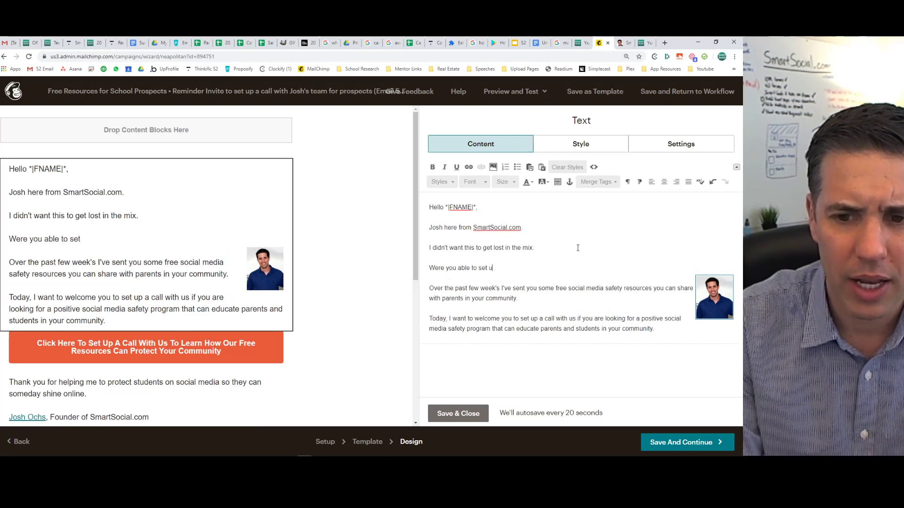
{"action": "type", "text": "p a call a couple "}
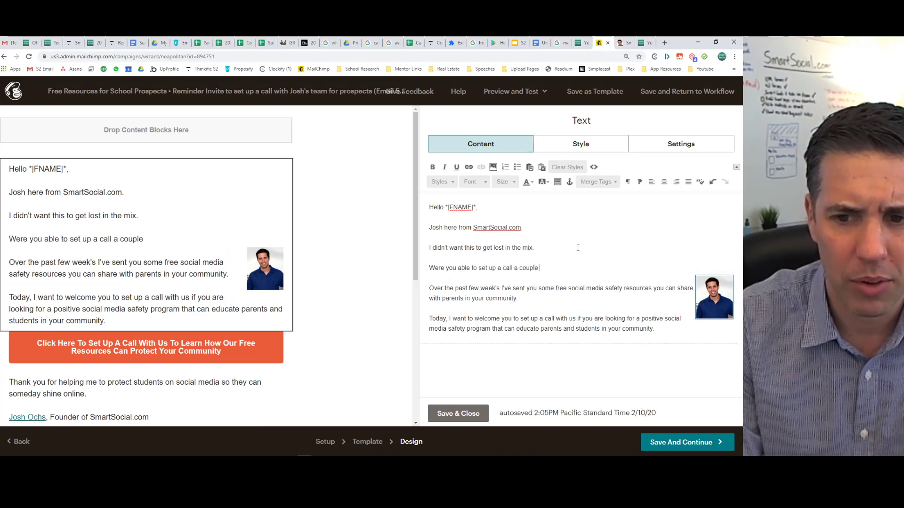
{"action": "type", "text": "weeks ago when I"}
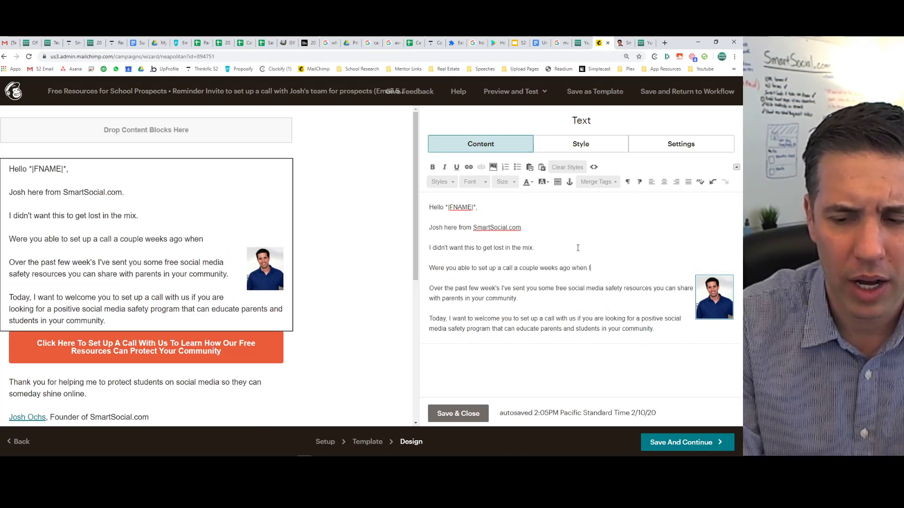
{"action": "type", "text": " emailed you about our "}
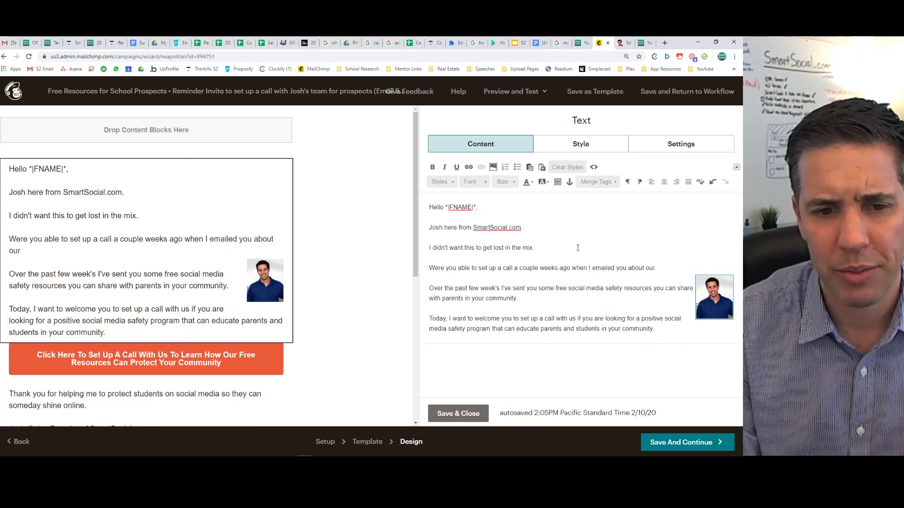
{"action": "type", "text": "social medis"}
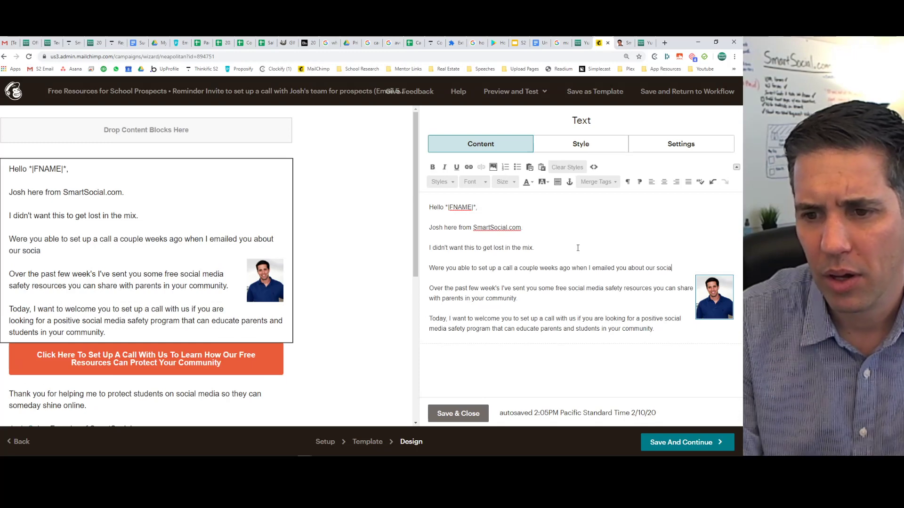
{"action": "key", "text": "BackSpace"}
{"action": "key", "text": "BackSpace"}
{"action": "type", "text": "a sa"}
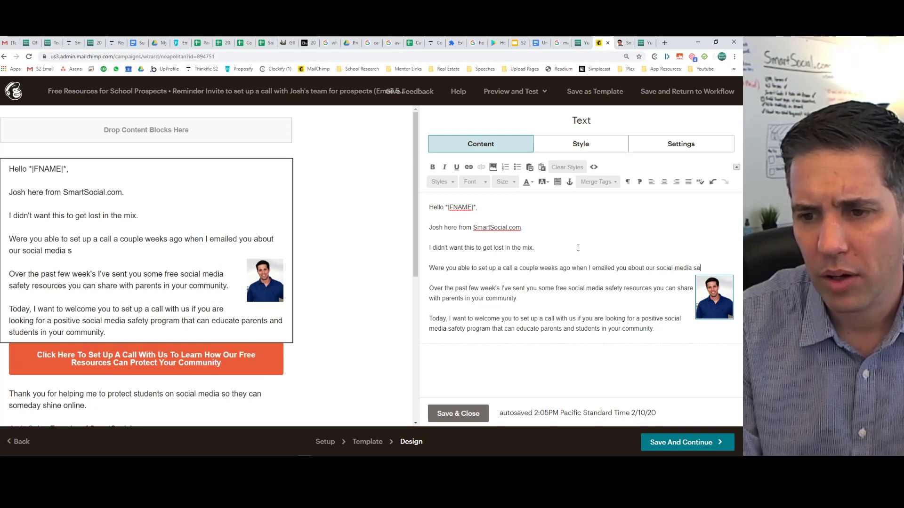
{"action": "type", "text": "fetyc"}
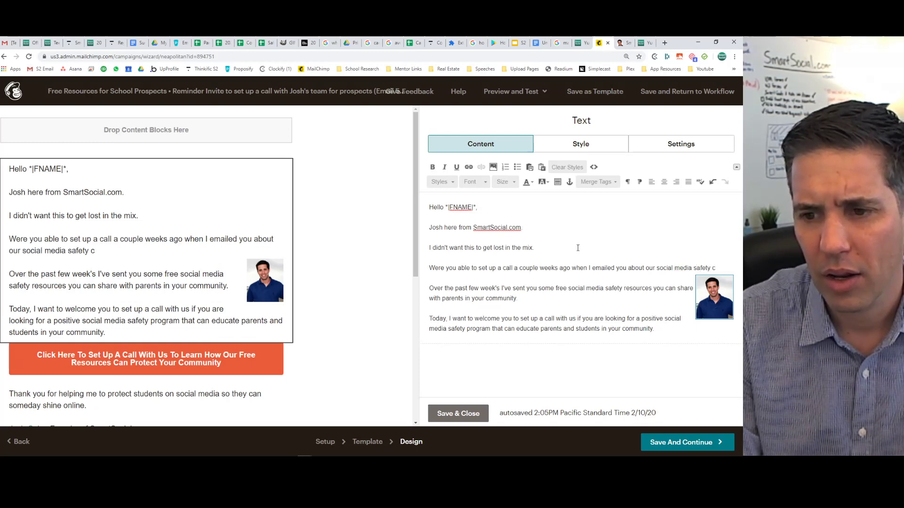
{"action": "type", "text": "urrisulu"}
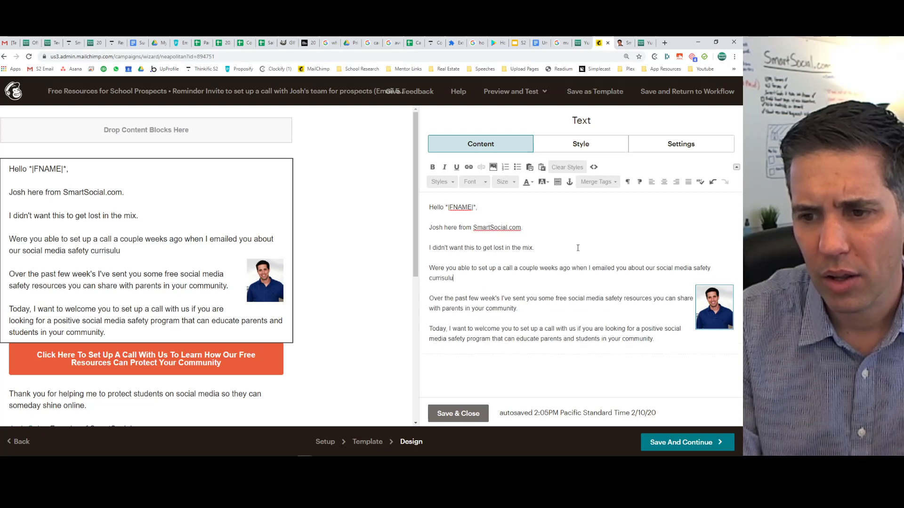
{"action": "key", "text": "BackSpace"}
{"action": "type", "text": "c"}
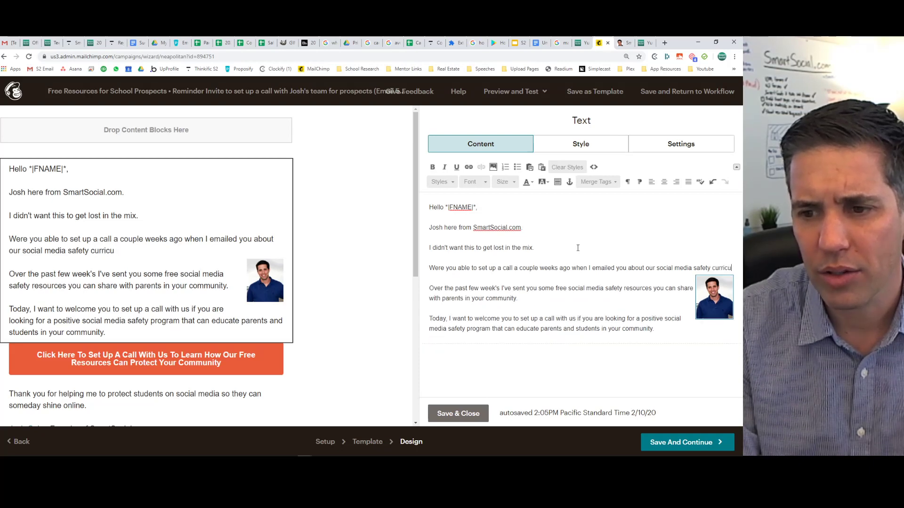
{"action": "type", "text": "u"}
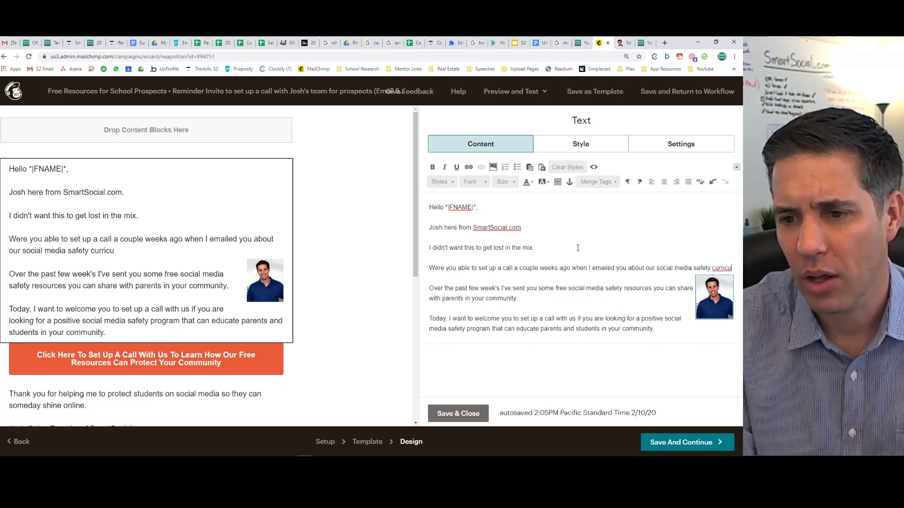
{"action": "type", "text": "m?"}
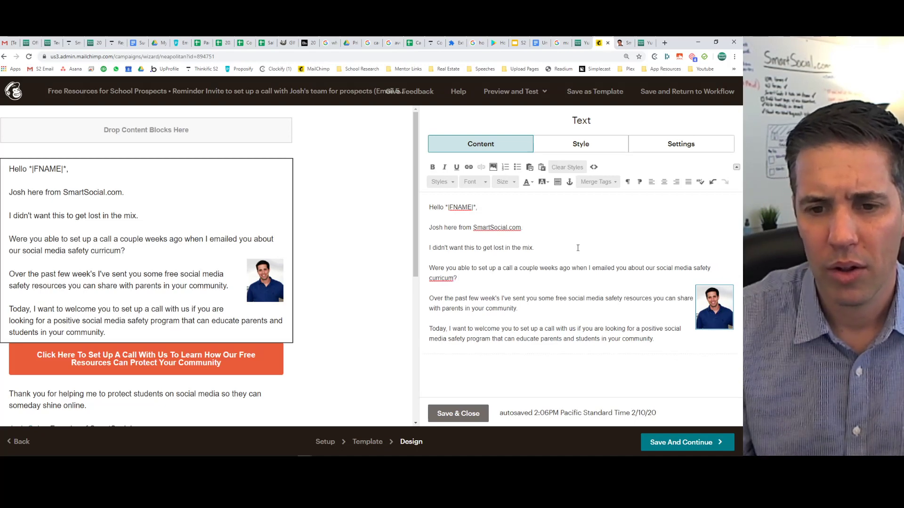
{"action": "left_click", "coordinate": [443, 269]}
{"action": "right_click", "coordinate": [445, 278]}
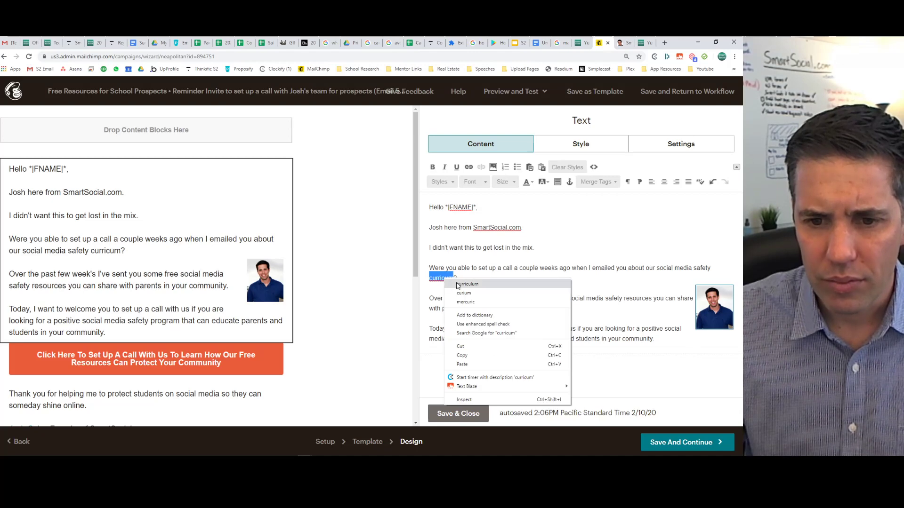
{"action": "left_click", "coordinate": [474, 281]}
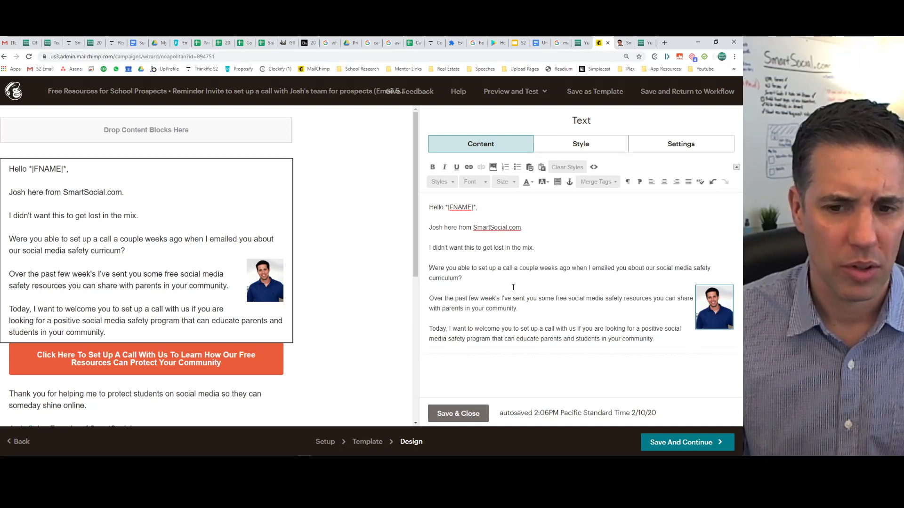
{"action": "left_click", "coordinate": [489, 281]}
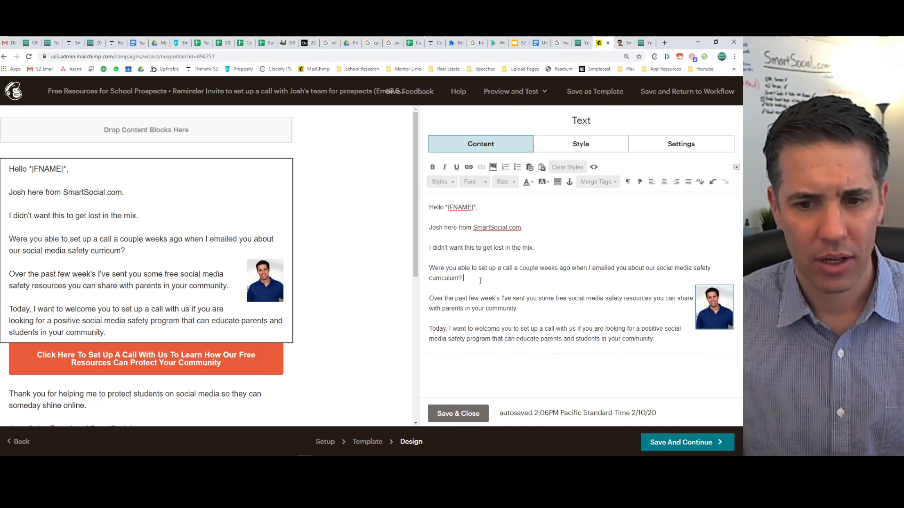
{"action": "left_click_drag", "start_coordinate": [468, 279], "coordinate": [431, 271]}
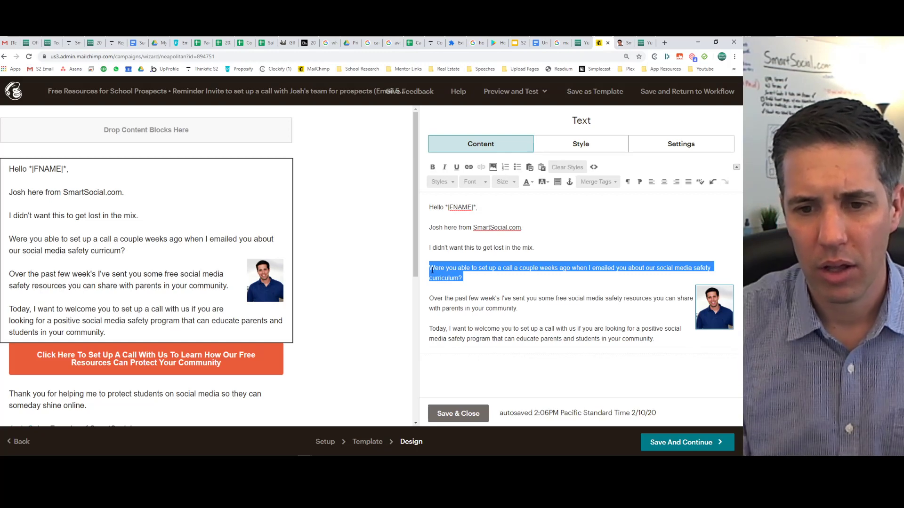
Replace the question with the brainstorming question and change 'this' to 'my last email'.
{"action": "type", "text": "Would you be up fo"}
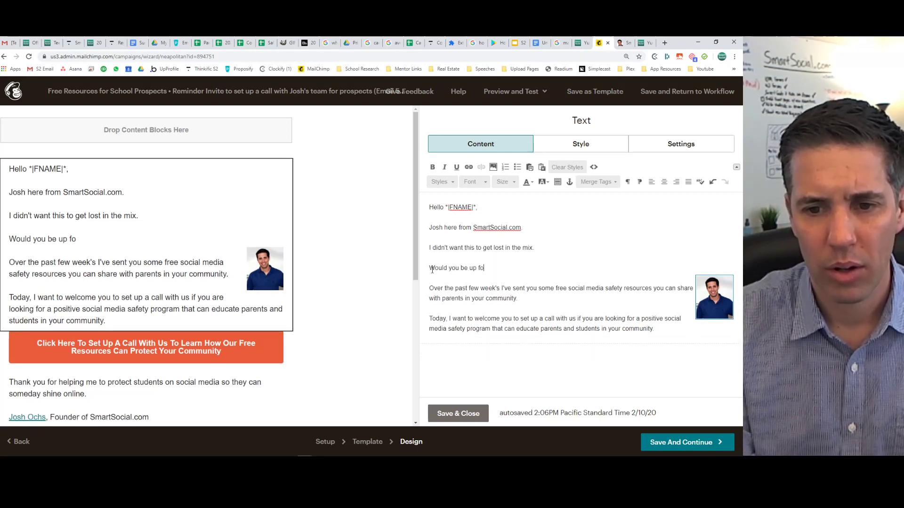
{"action": "type", "text": "r brainstorming h"}
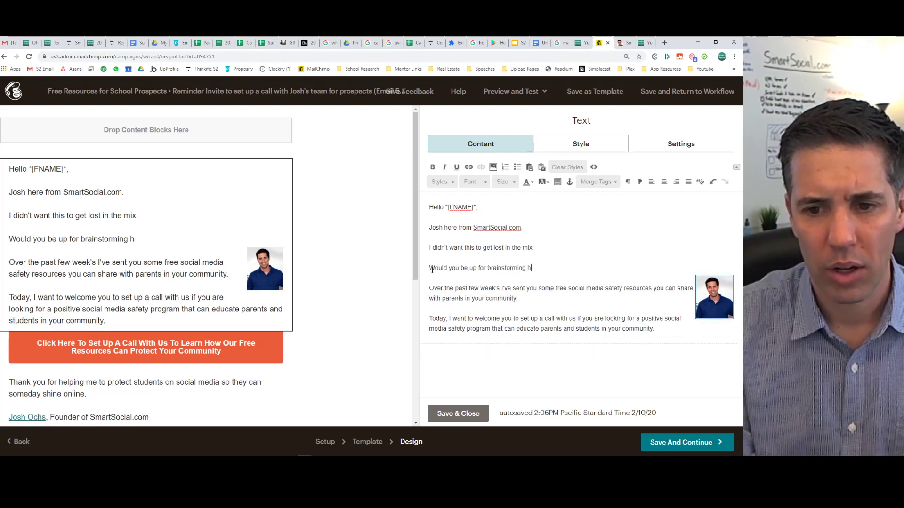
{"action": "type", "text": "ow our cu"}
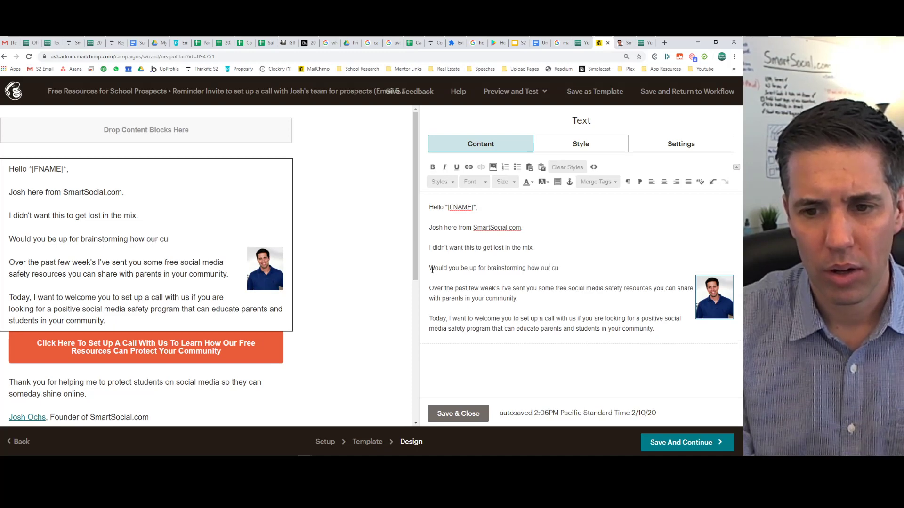
{"action": "type", "text": "rricu"}
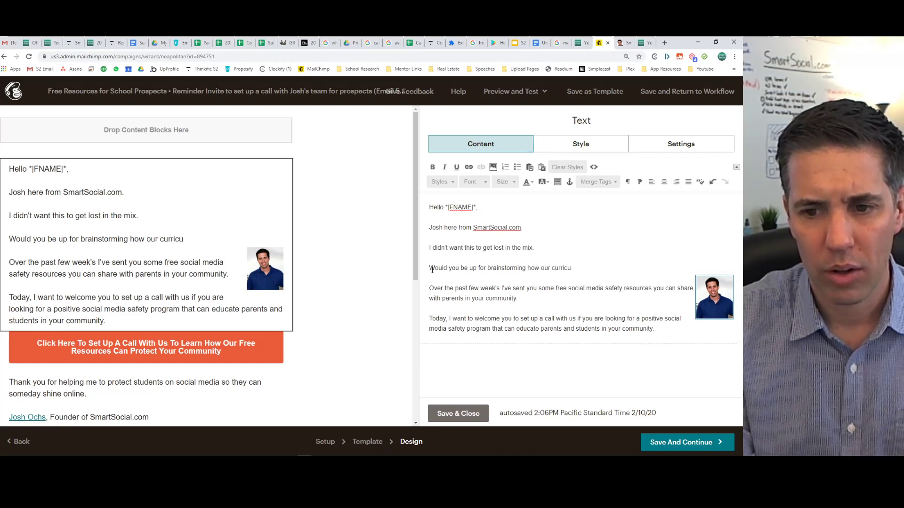
{"action": "type", "text": "llum might "}
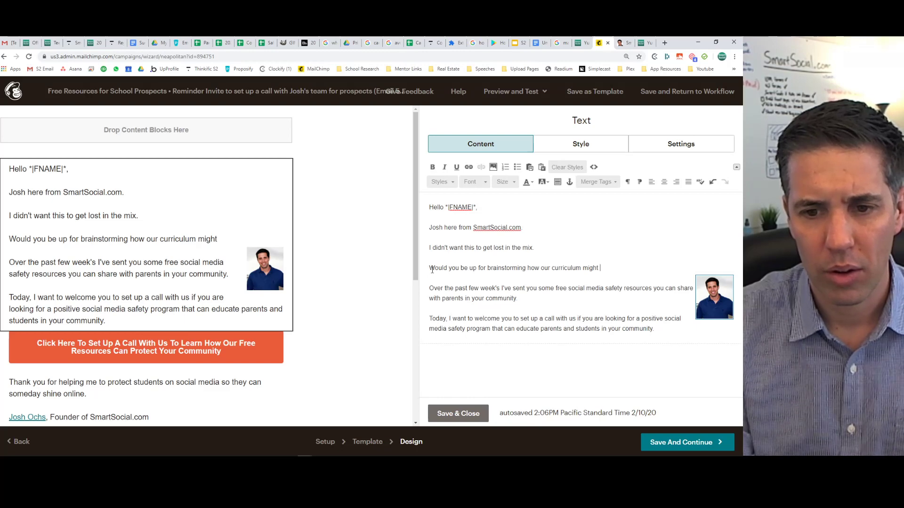
{"action": "type", "text": "hel"}
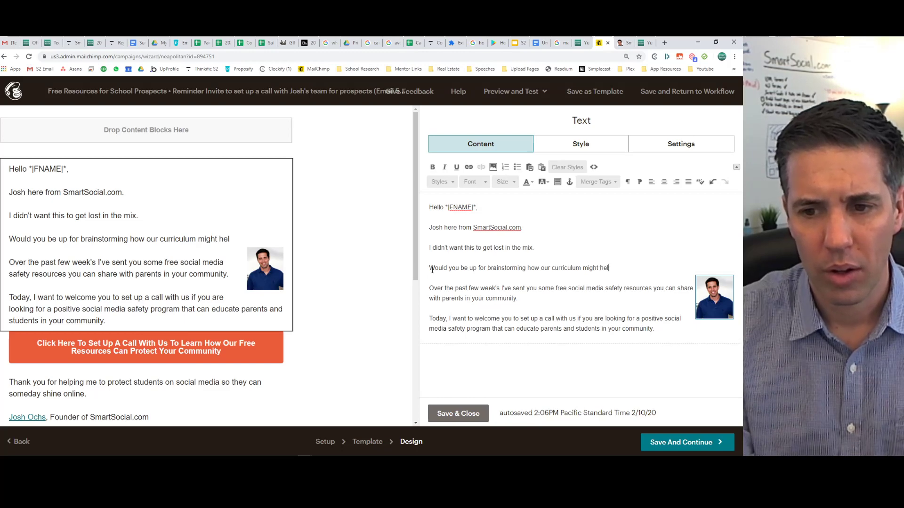
{"action": "type", "text": "p your community wit"}
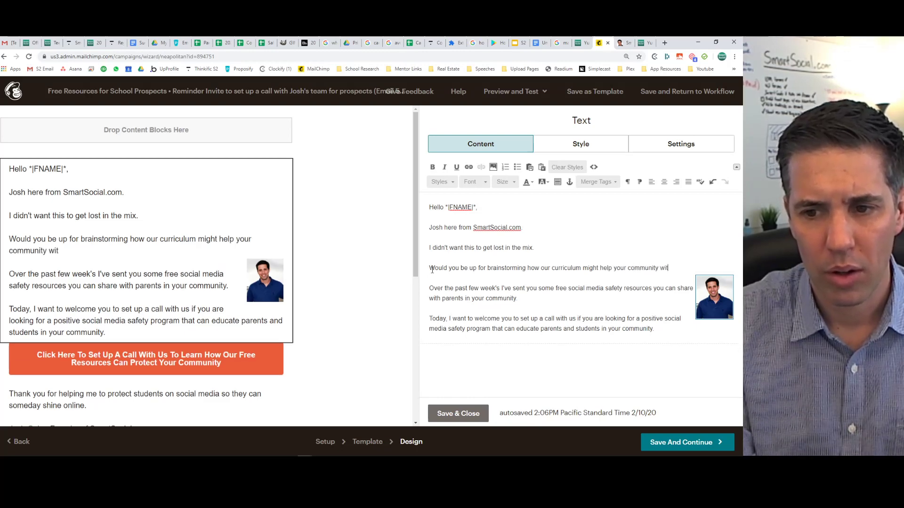
{"action": "type", "text": "h social media safety?"}
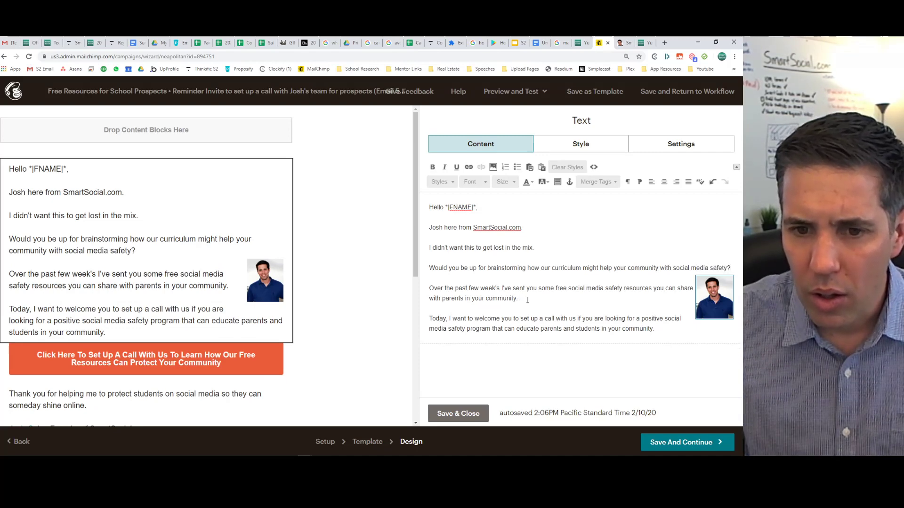
{"action": "left_click", "coordinate": [513, 248]}
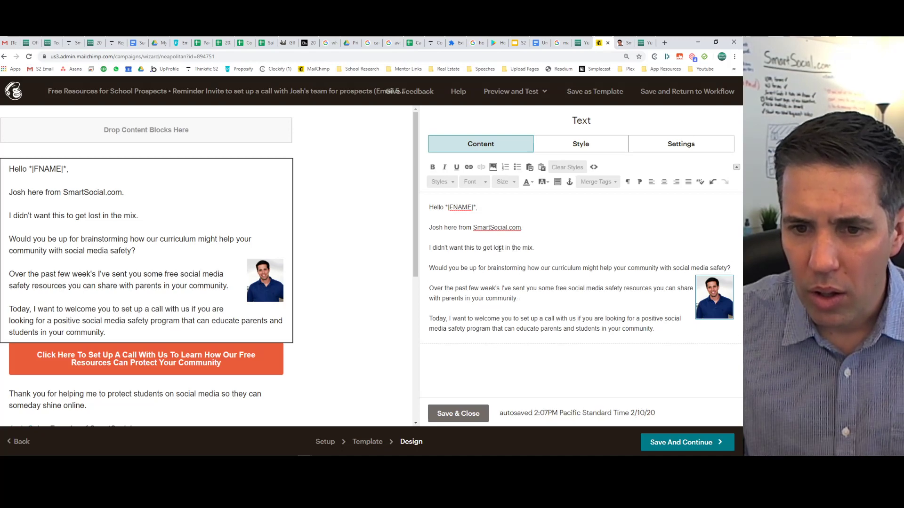
{"action": "double_click", "coordinate": [468, 248]}
{"action": "type", "text": "my last email"}
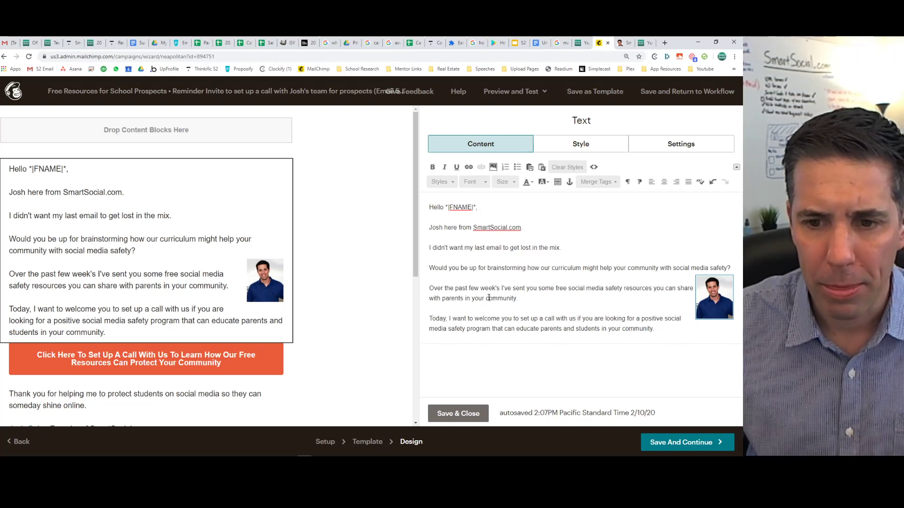
{"action": "left_click", "coordinate": [541, 298]}
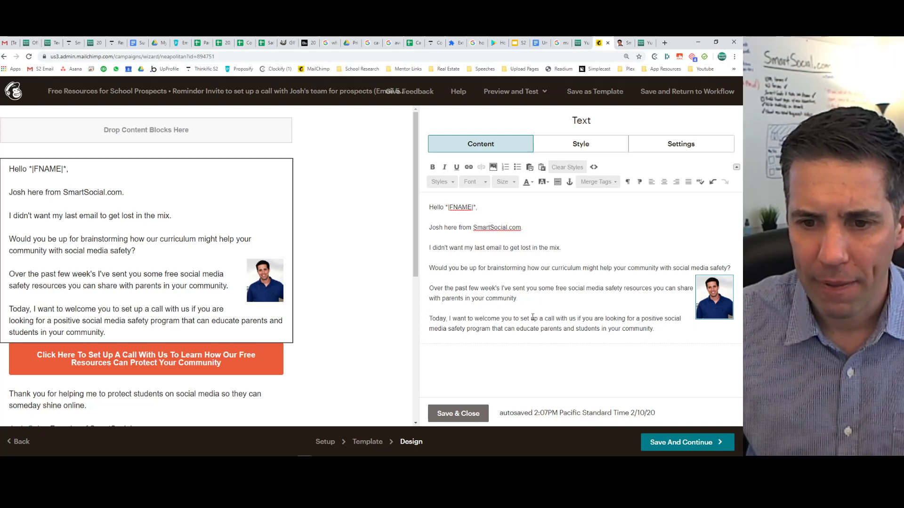
{"action": "left_click_drag", "start_coordinate": [668, 330], "coordinate": [409, 318]}
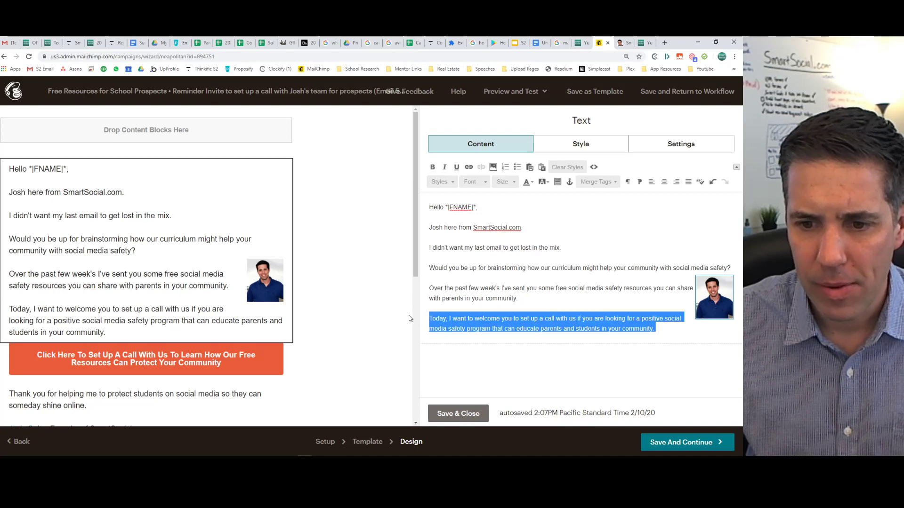
Delete the 'Today, I want to welcome you…' paragraph and make the brainstorming question bold italic.
{"action": "key", "text": "BackSpace"}
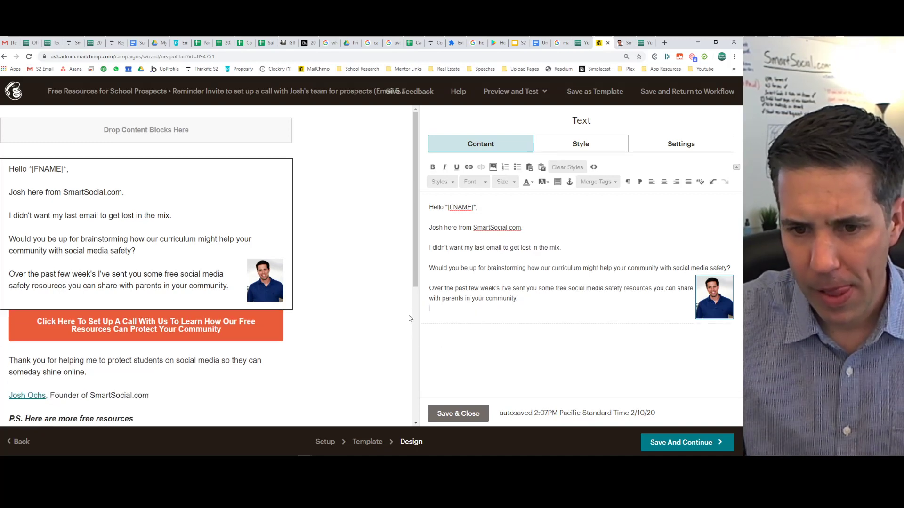
{"action": "key", "text": "BackSpace"}
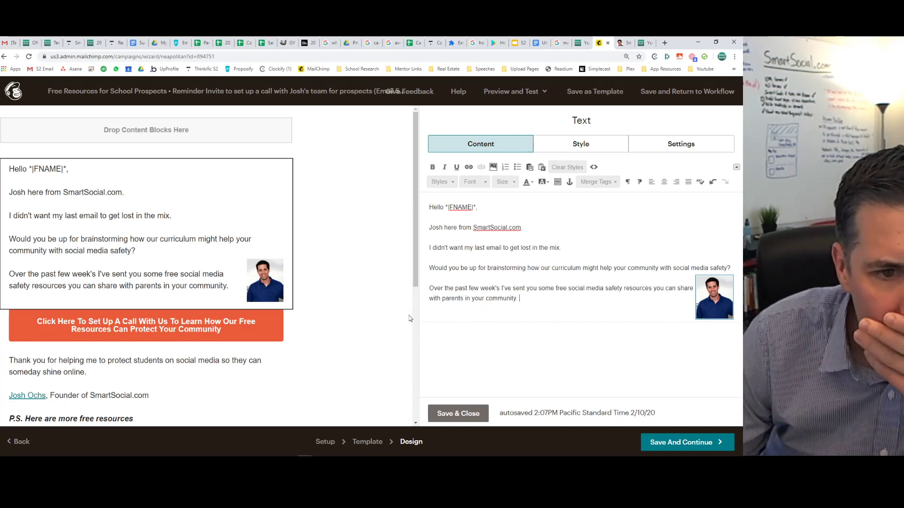
{"action": "left_click", "coordinate": [535, 276]}
{"action": "left_click_drag", "start_coordinate": [536, 276], "coordinate": [411, 270]}
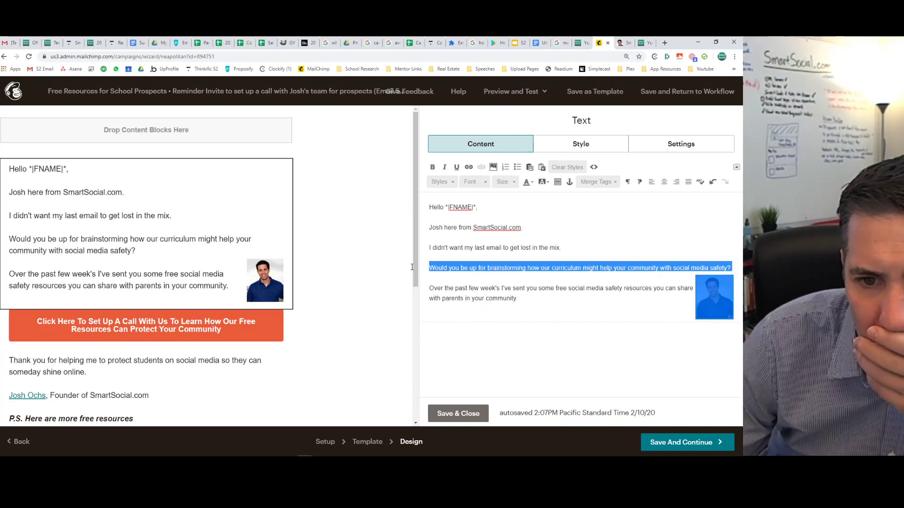
{"action": "key", "text": "ctrl+b"}
{"action": "key", "text": "ctrl+i"}
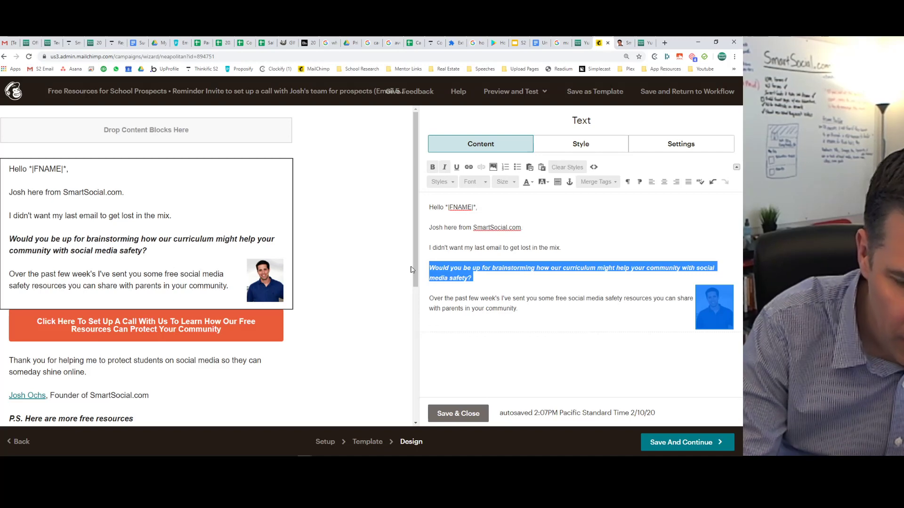
{"action": "left_click", "coordinate": [492, 263]}
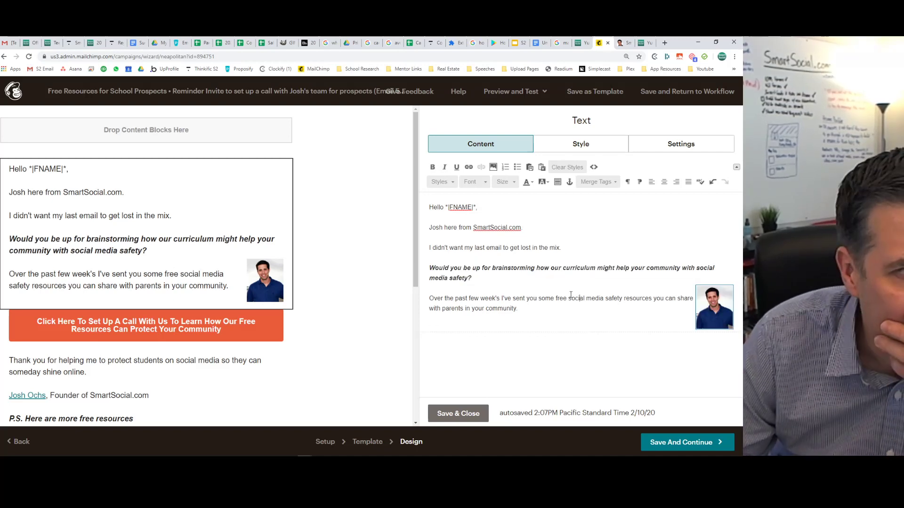
Move the headshot up beside the 'lost in the mix' line and save the text block.
{"action": "left_click", "coordinate": [712, 303]}
{"action": "left_click_drag", "start_coordinate": [713, 304], "coordinate": [549, 230]}
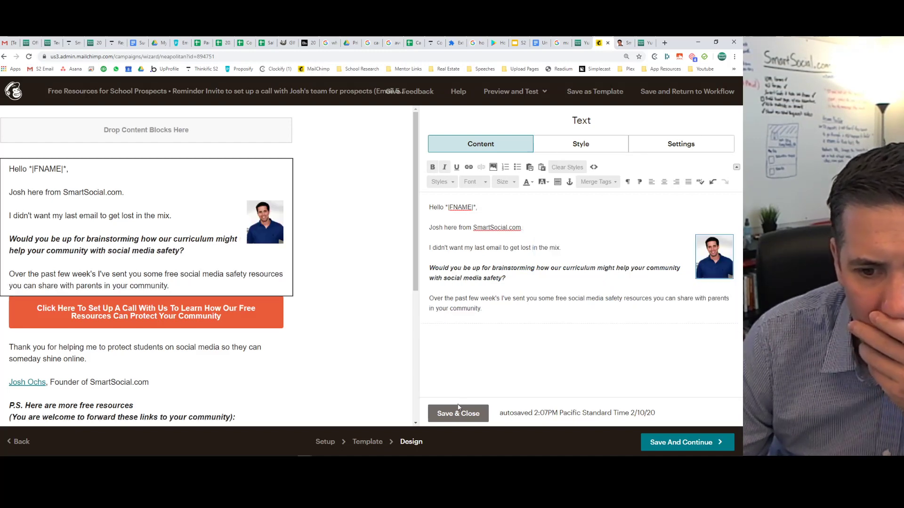
{"action": "scroll", "coordinate": [155, 320], "scroll_direction": "down", "scroll_amount": 4}
{"action": "scroll", "coordinate": [184, 327], "scroll_direction": "up", "scroll_amount": 4}
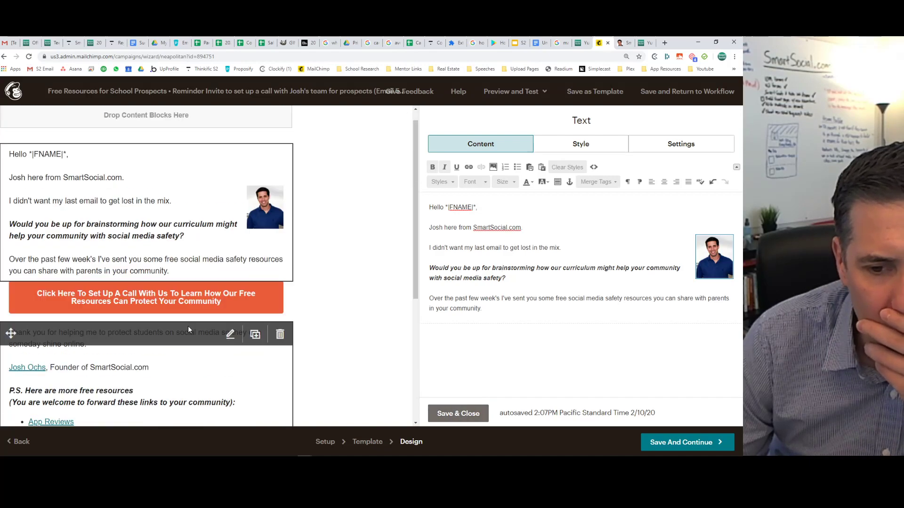
{"action": "left_click", "coordinate": [458, 413]}
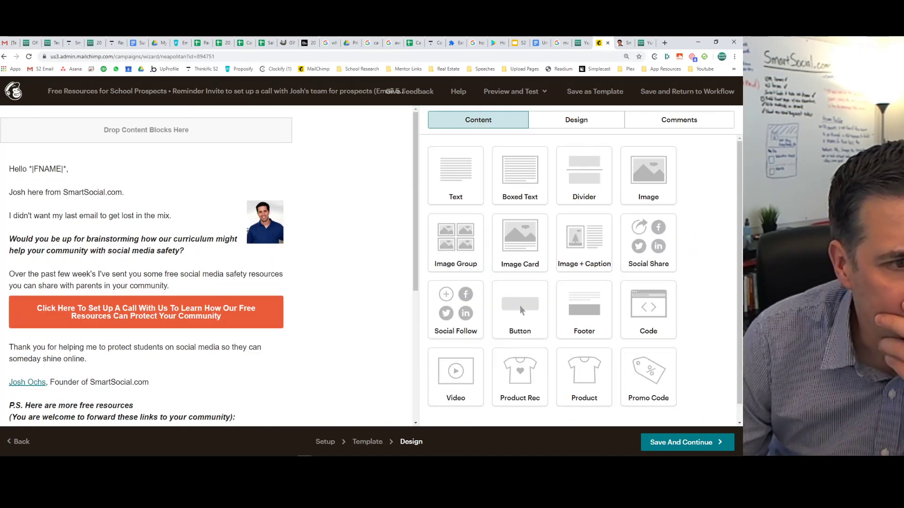